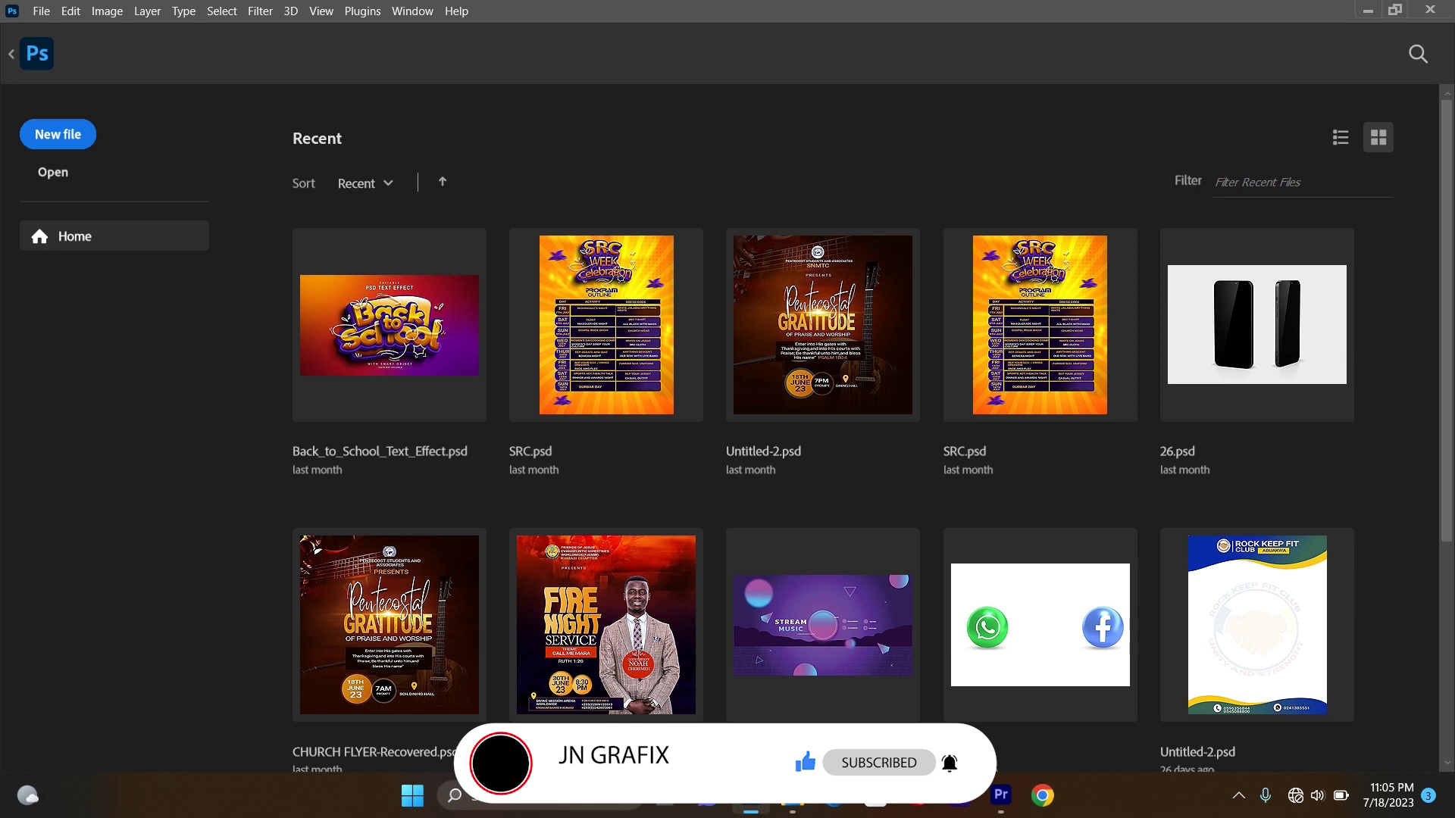
Step: Preview the finished flyer example, then start a new 3000 × 3000 px, 300 ppi document
left_click(13, 54)
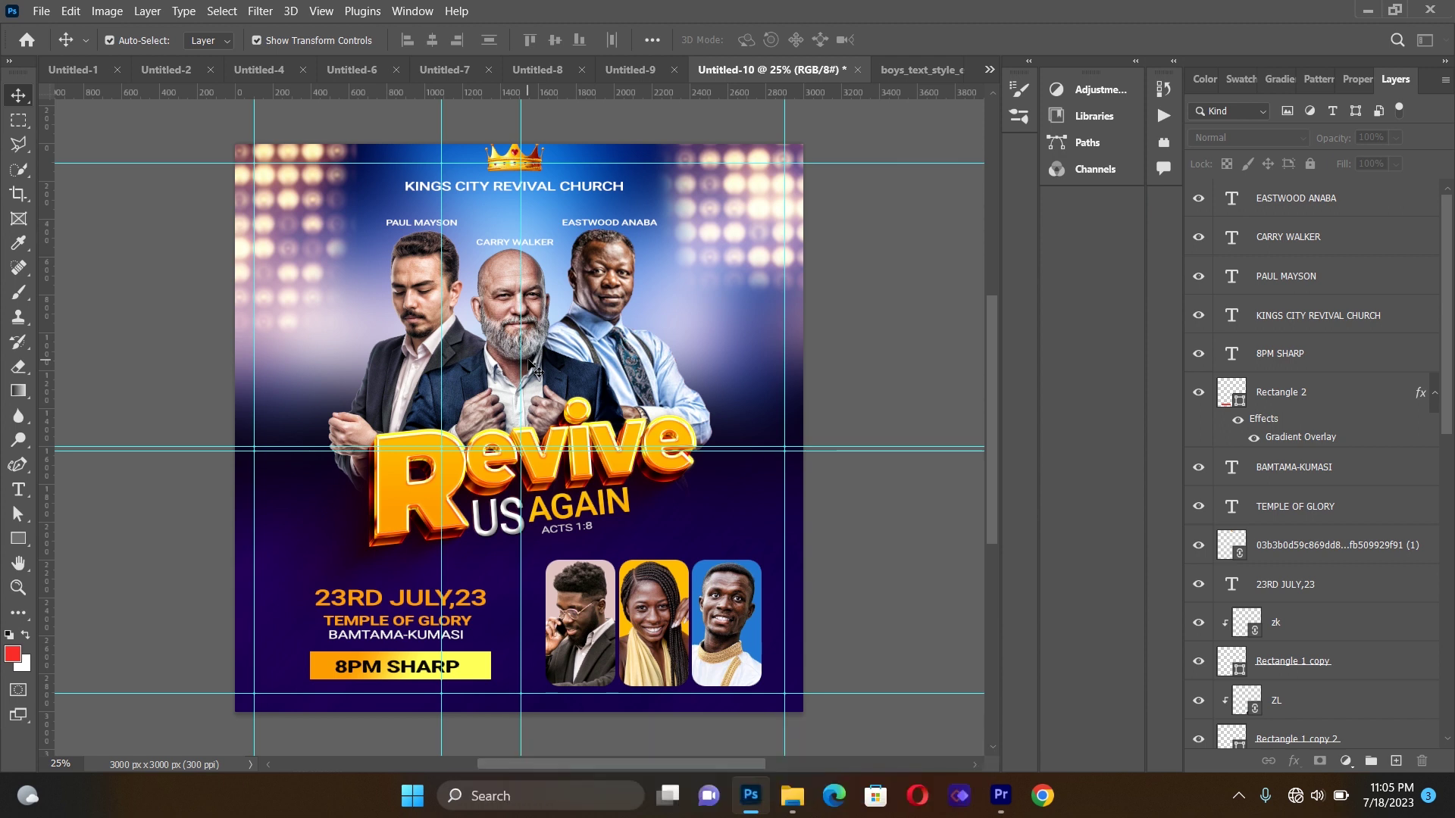
left_click(25, 47)
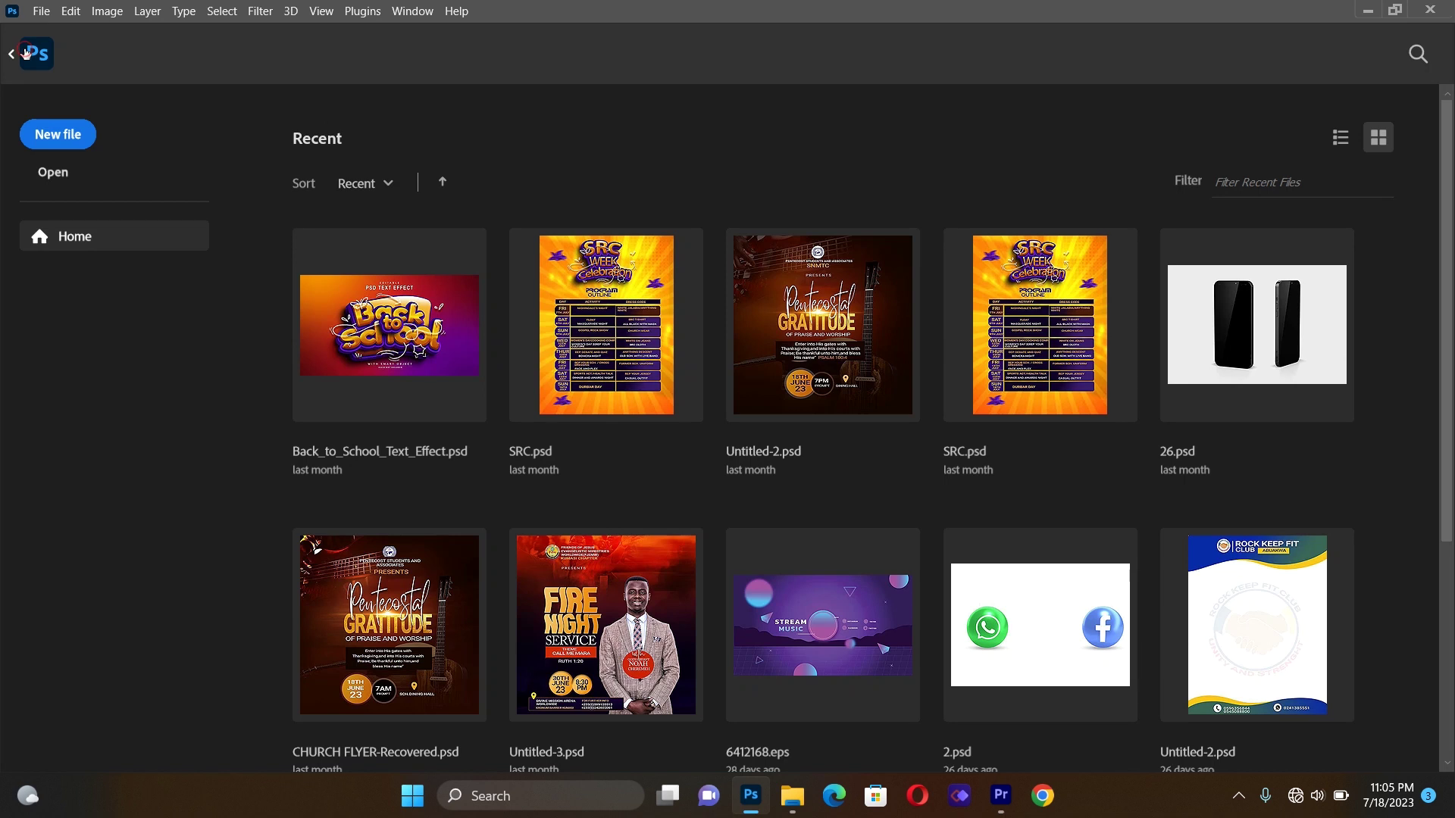
left_click(56, 148)
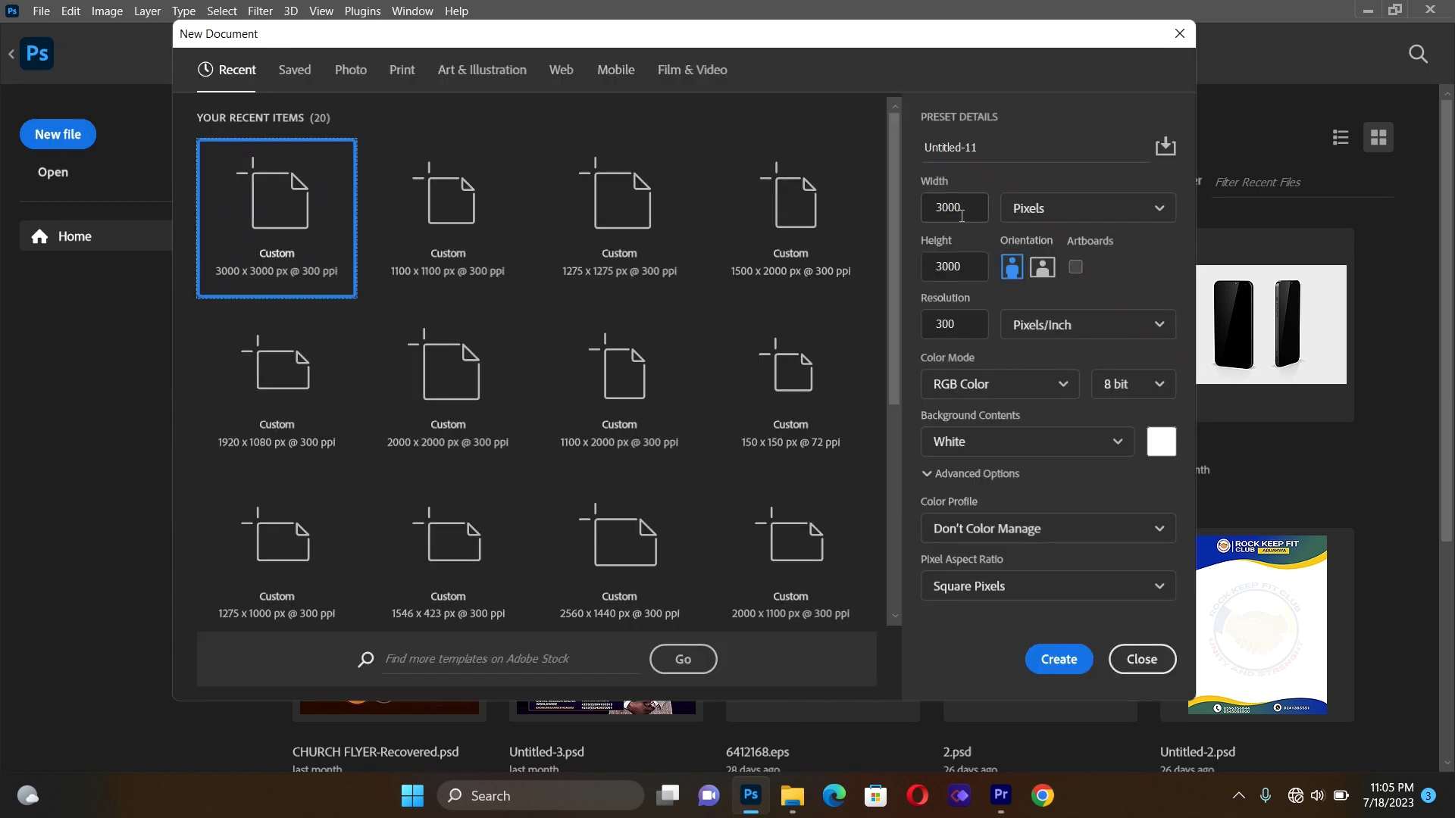
left_click(966, 214)
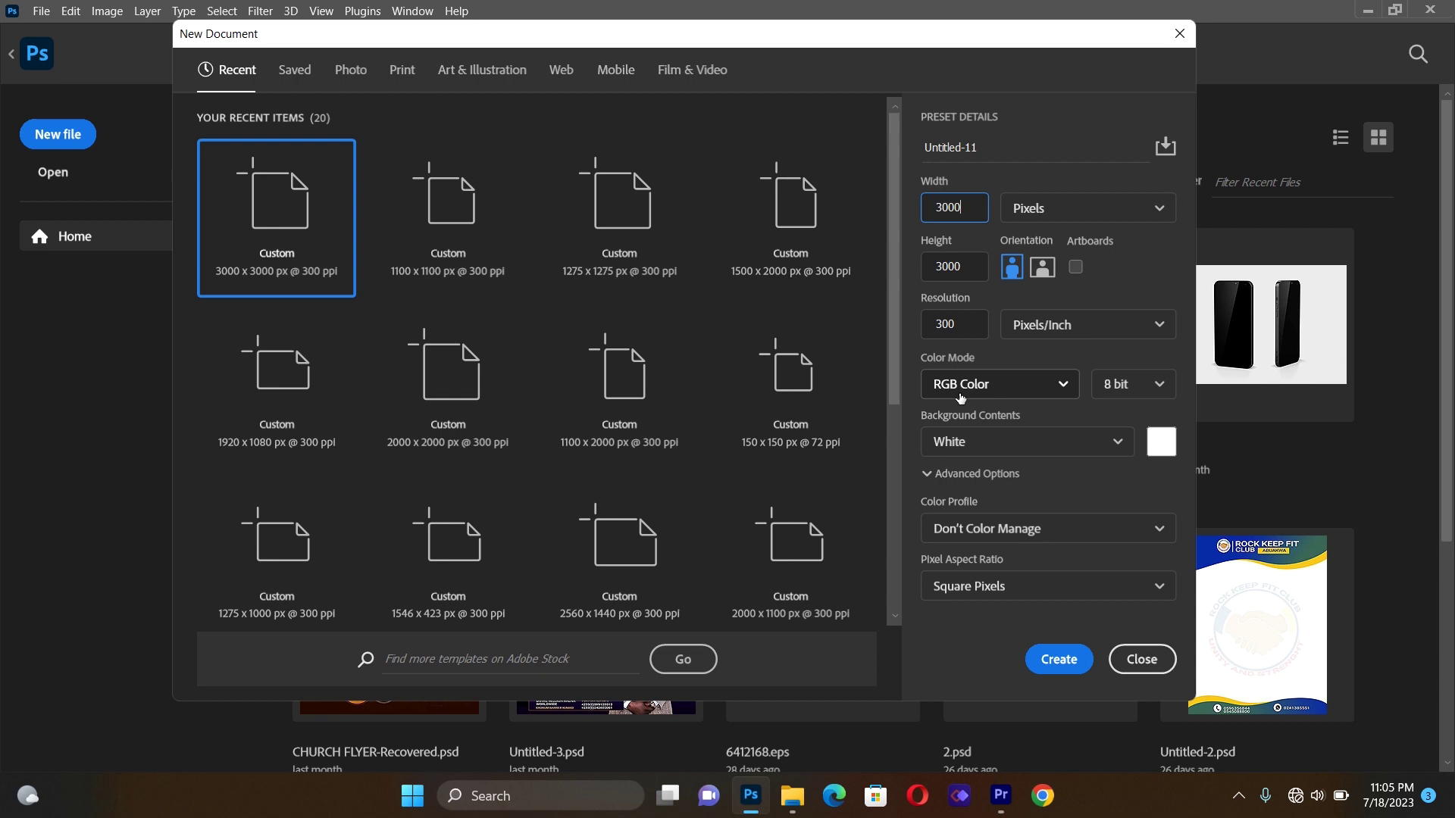
Step: Name the document 'CHURCH PROGRAM' and create it
left_click(1017, 146)
key("BackSpace")
key("BackSpace")
key("BackSpace")
key("BackSpace")
key("BackSpace")
key("BackSpace")
key("BackSpace")
key("BackSpace")
key("BackSpace")
key("BackSpace")
key("BackSpace")
type("CX")
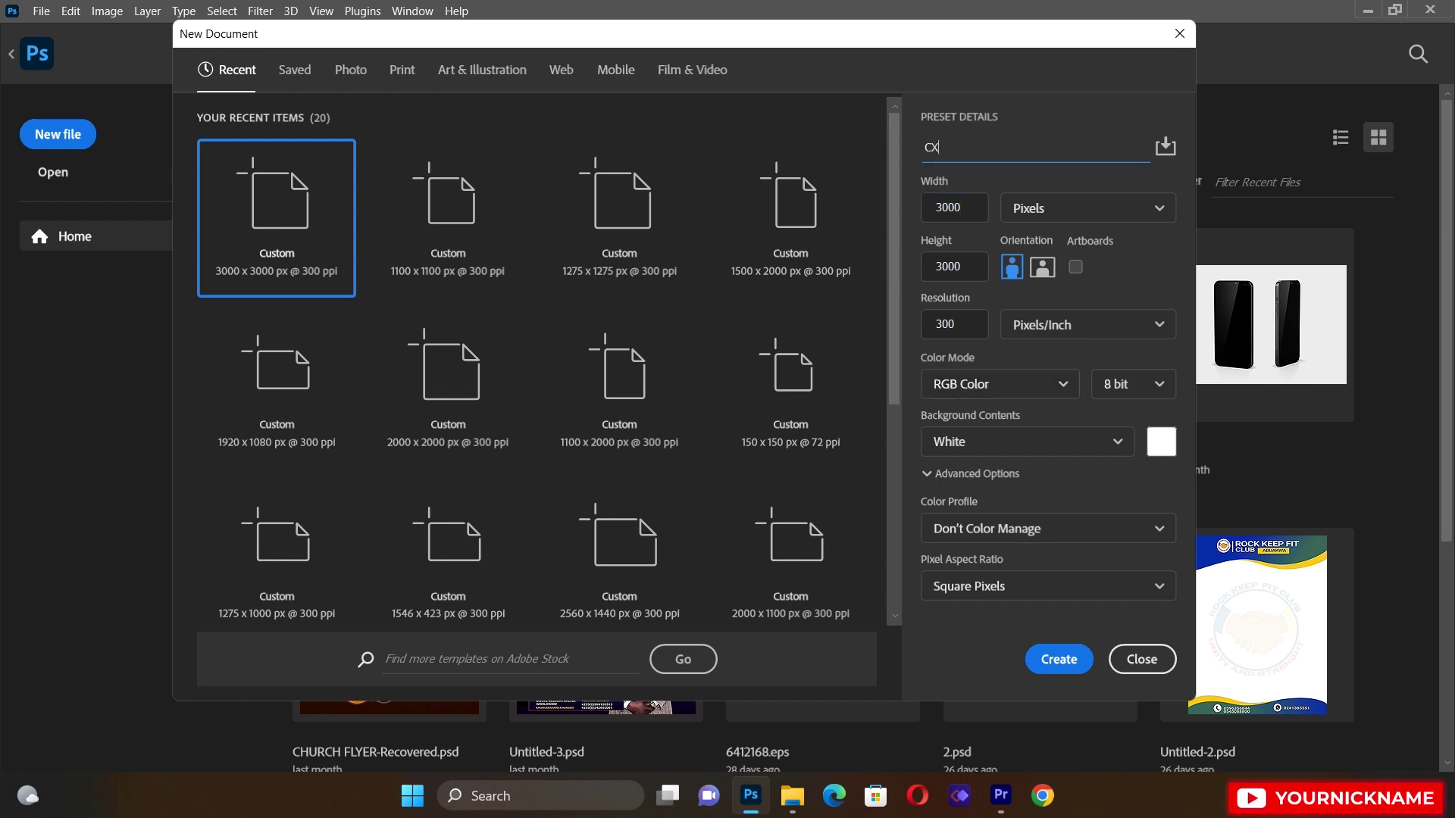
key("BackSpace")
type("HURCH PROGRAM")
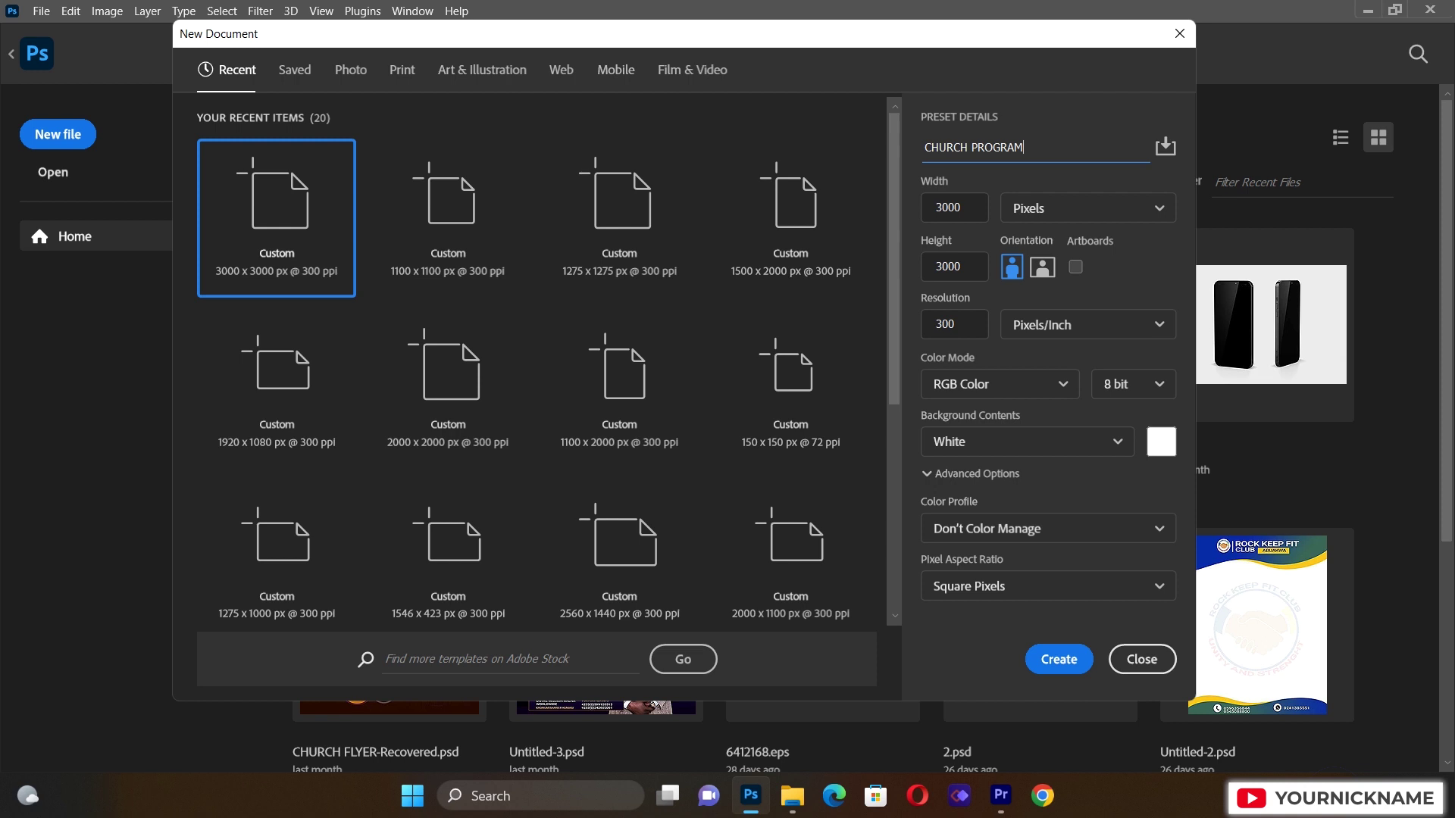
left_click(1040, 662)
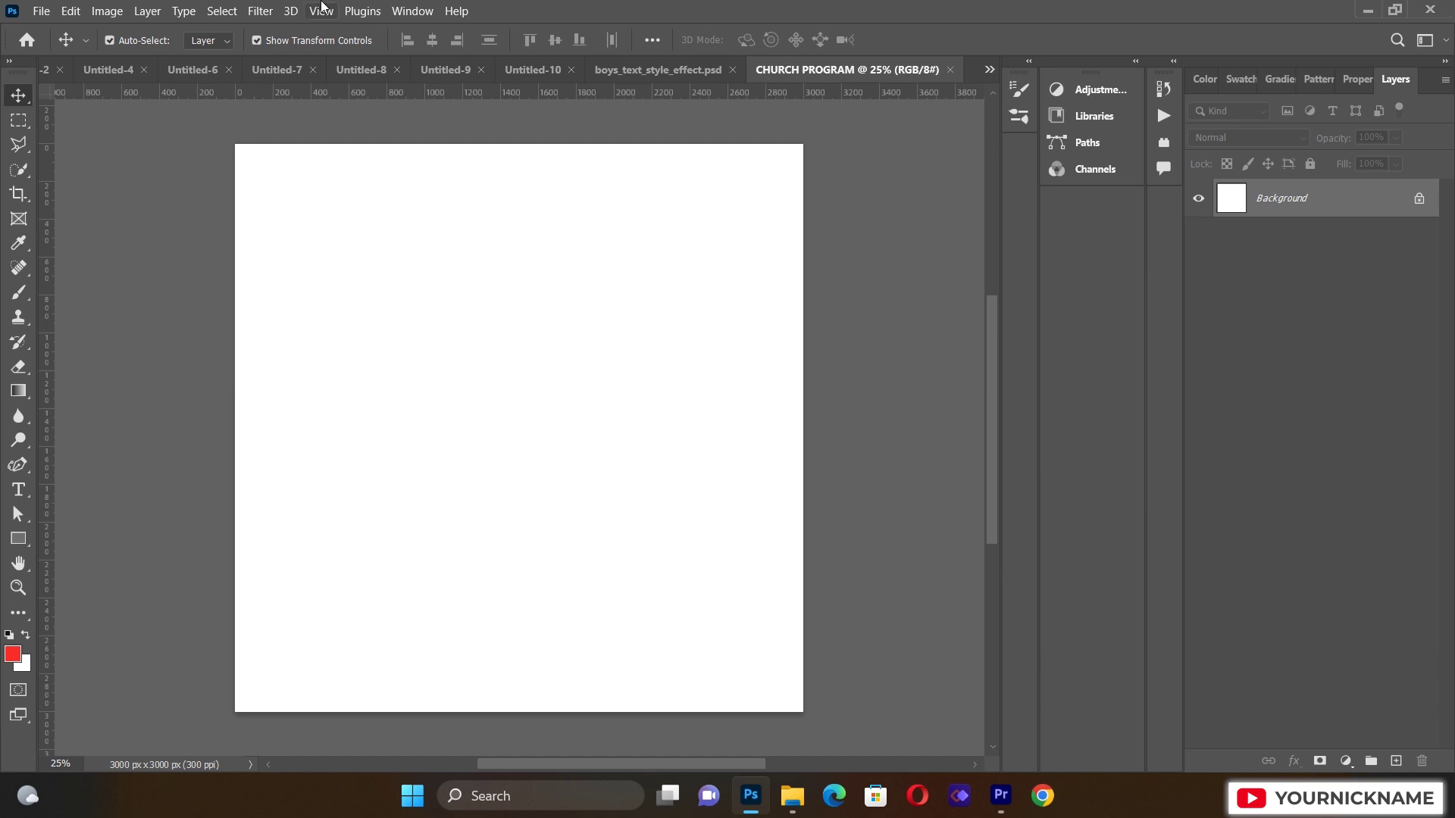
Step: Add a New Guide Layout: 2 columns, 2 rows, 20 px gutters, 100 px margins
left_click(323, 9)
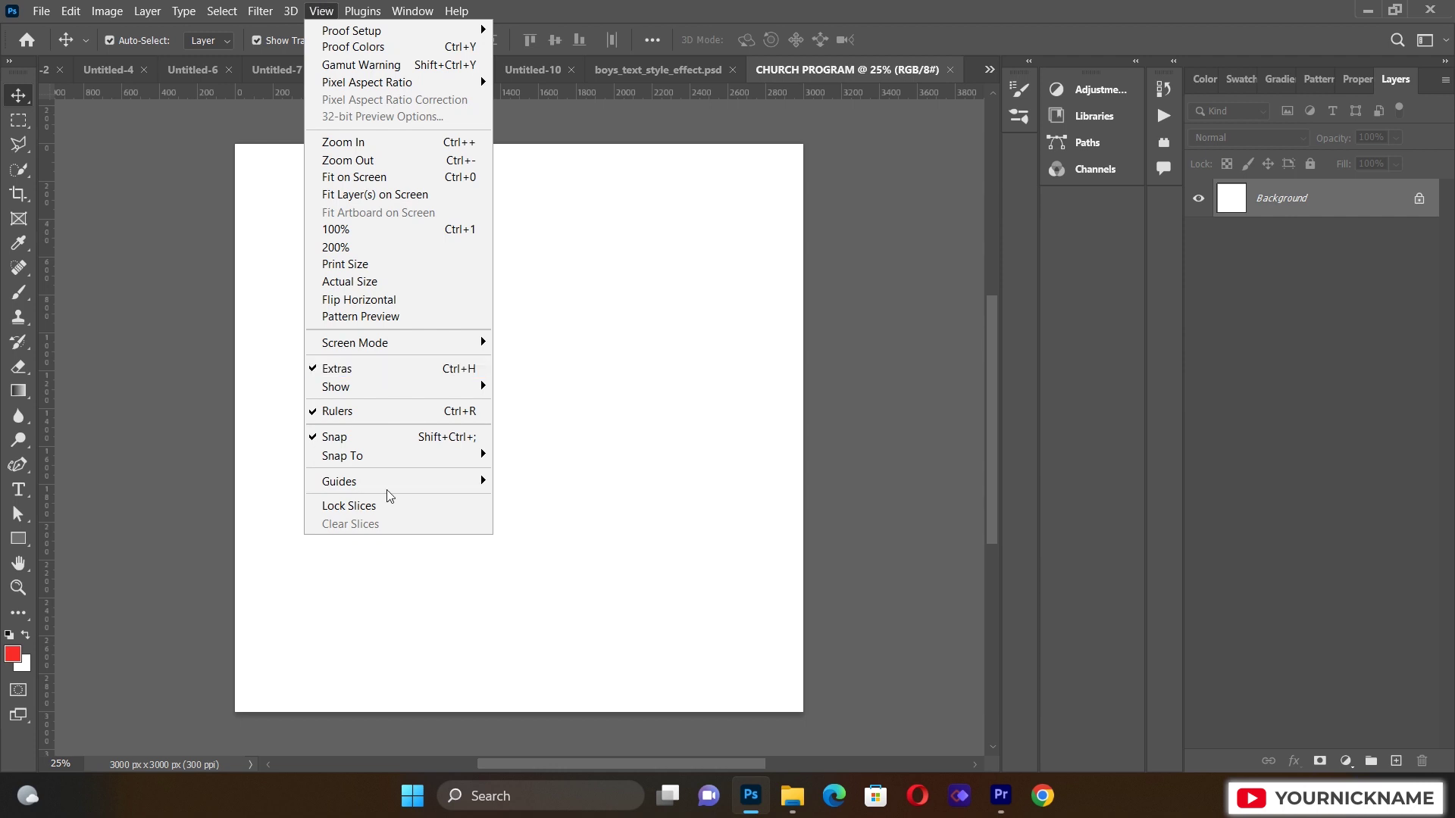
mouse_move(387, 488)
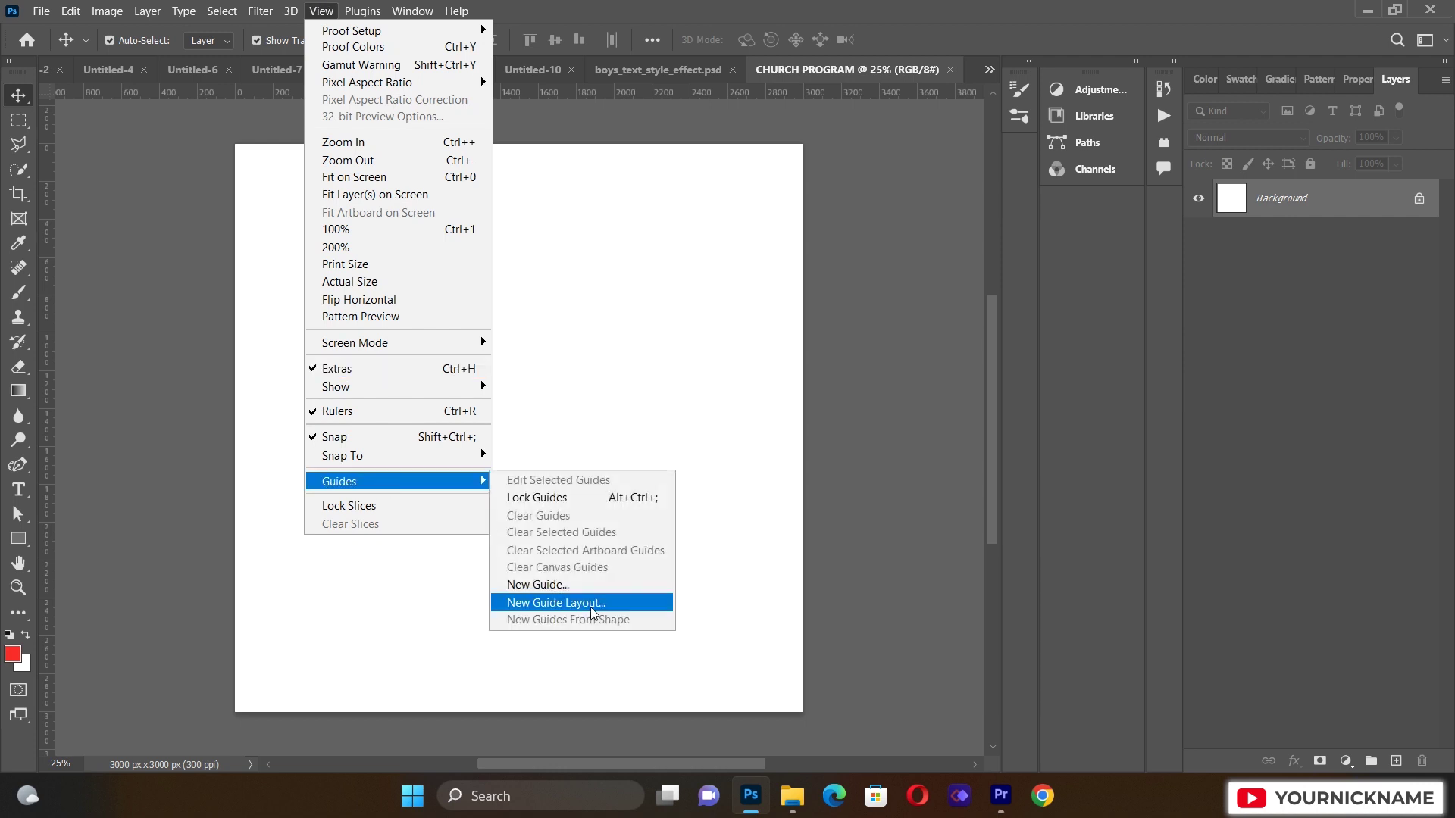
left_click(588, 604)
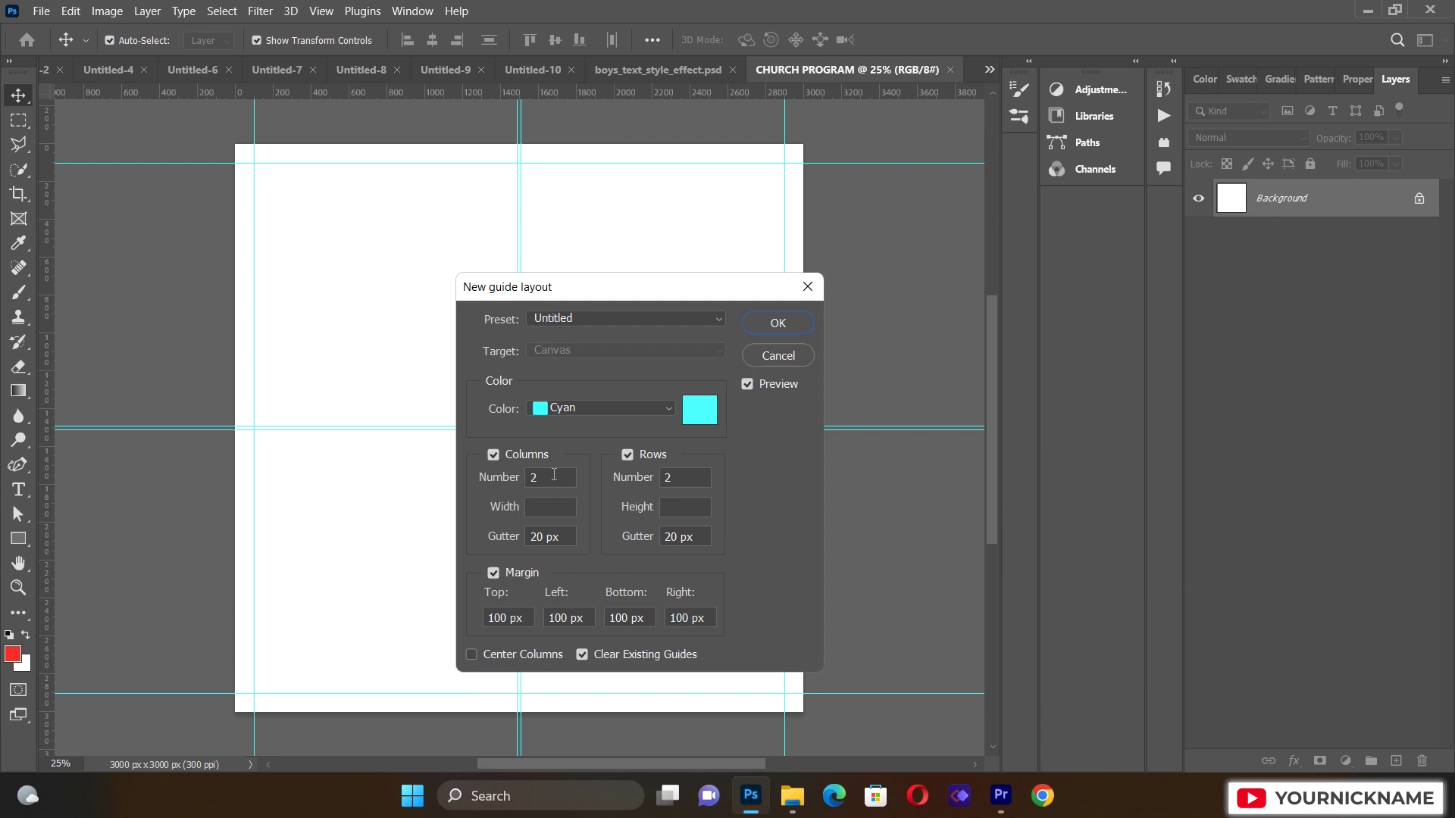
left_click_drag(550, 294, 658, 224)
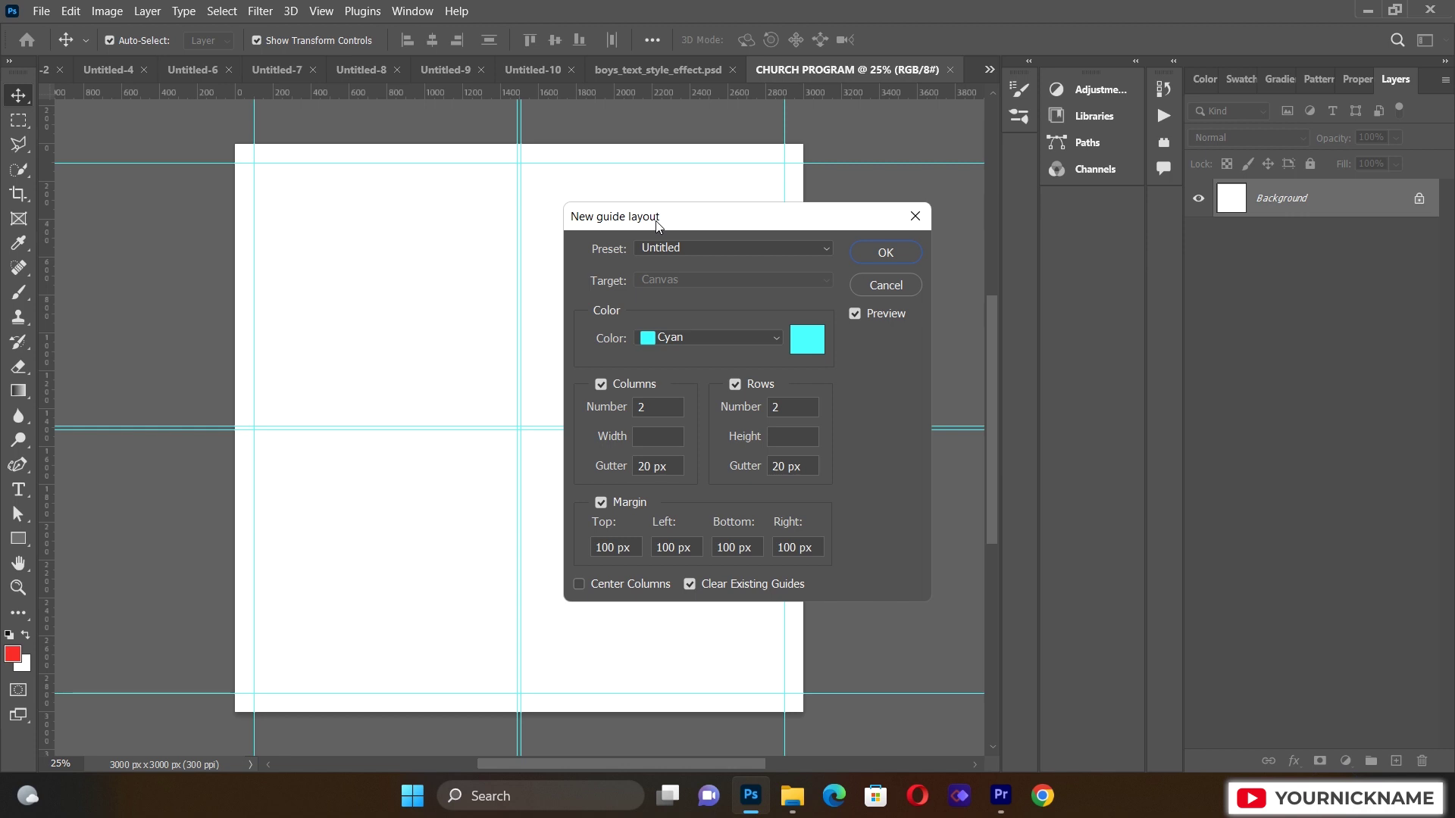
left_click(862, 258)
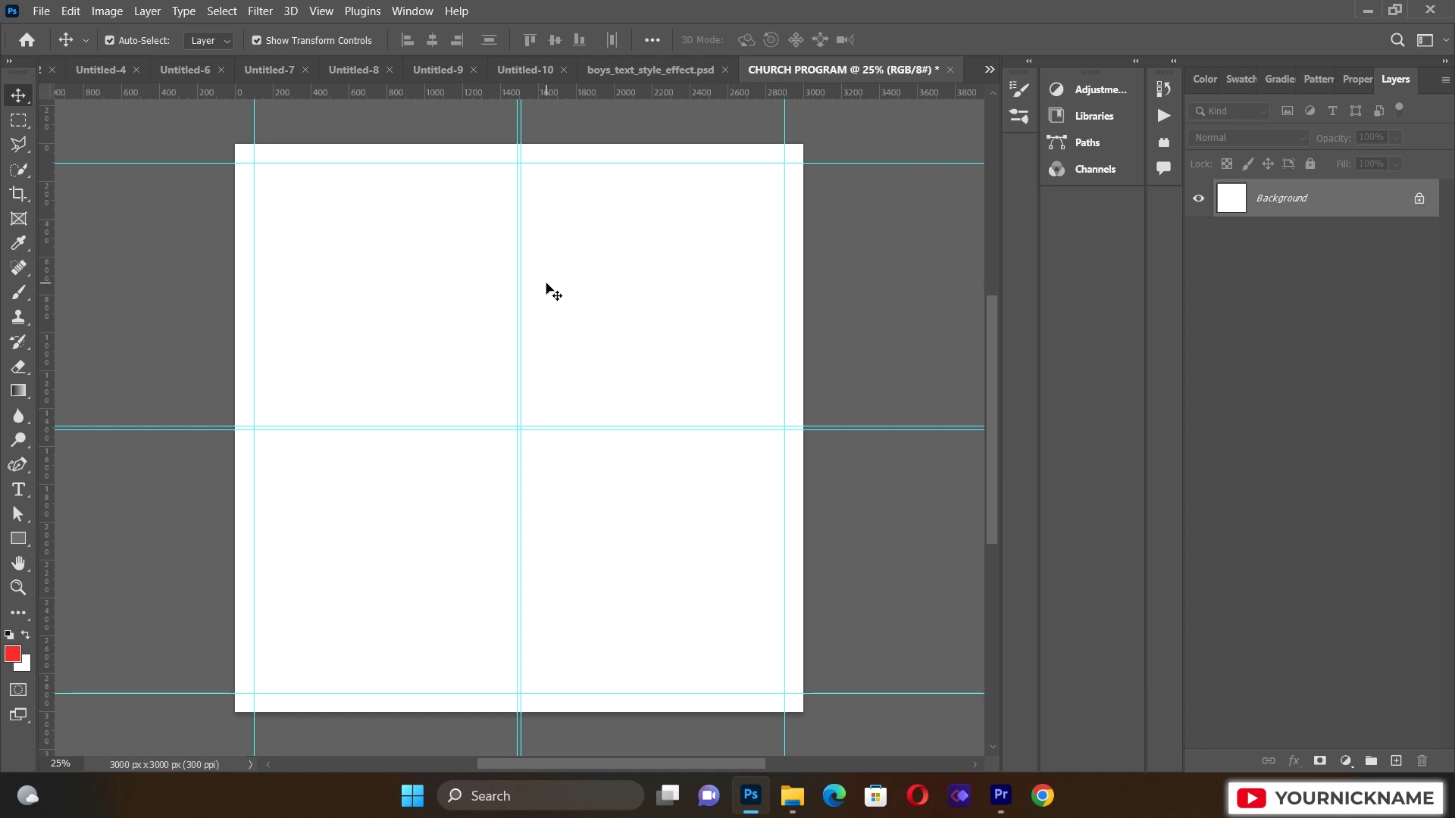
Step: Place IMG_1598.JPG linked and drag its sides out until it covers the full canvas
left_click(41, 11)
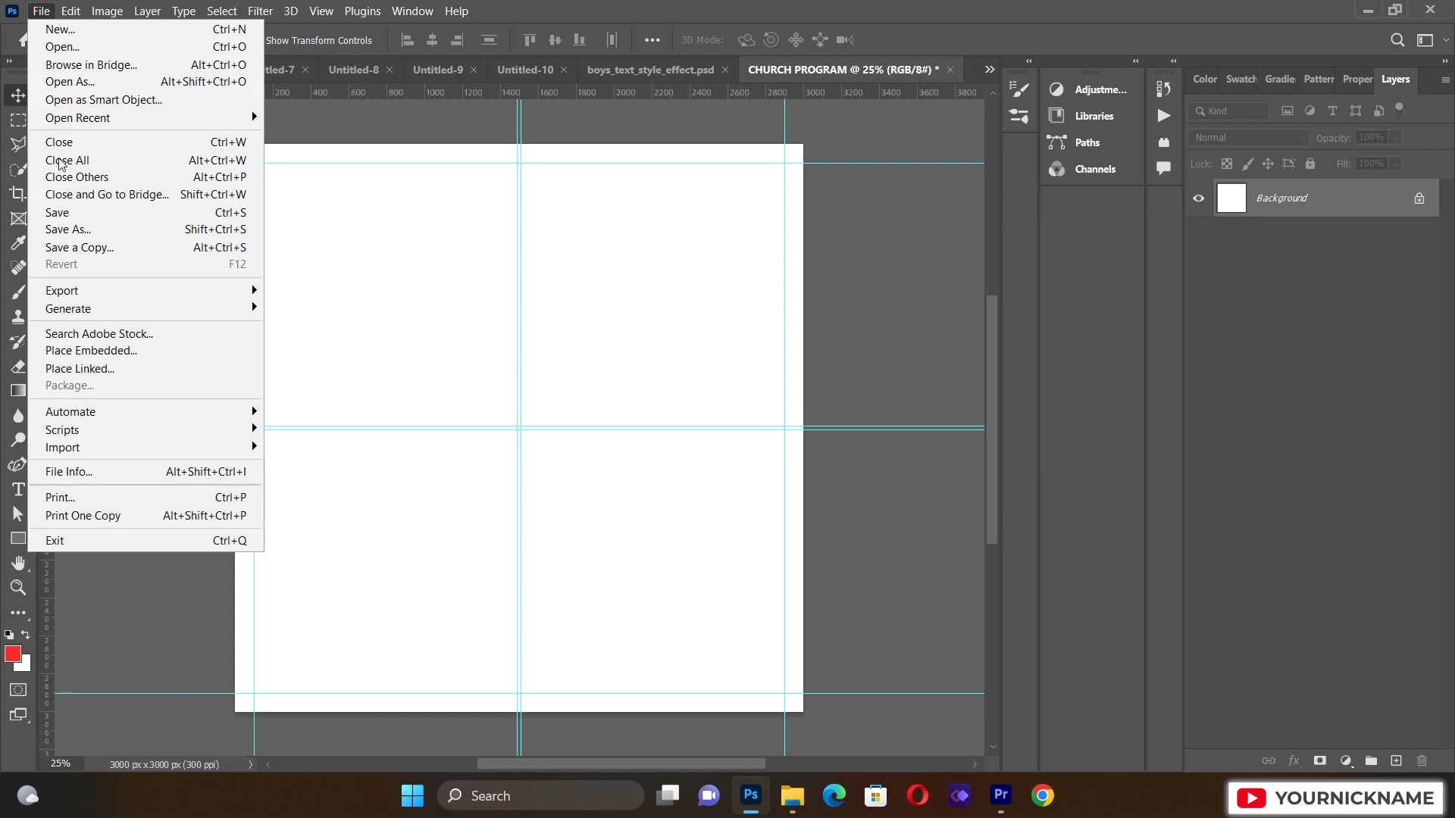
left_click(83, 369)
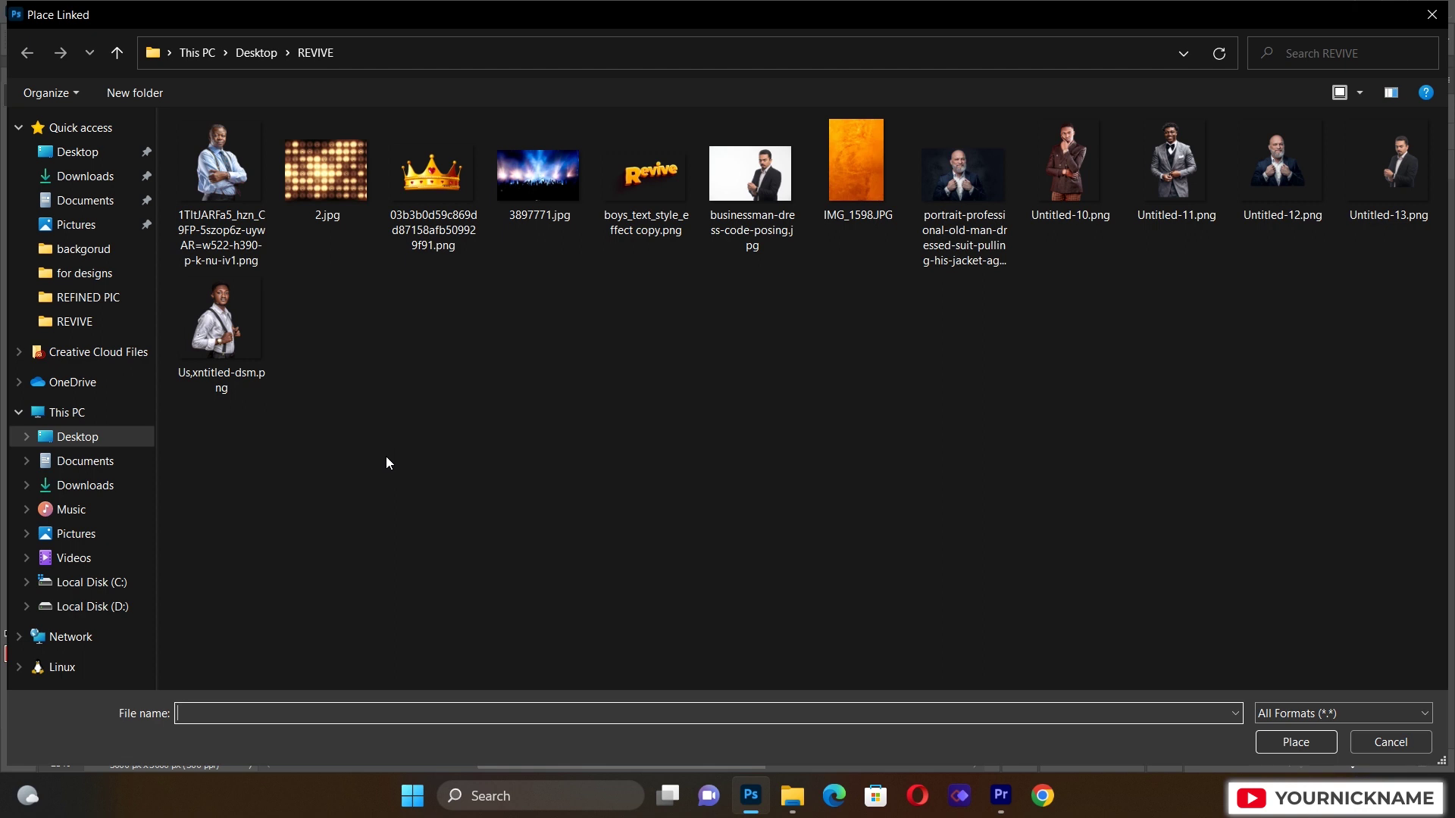
double_click(856, 195)
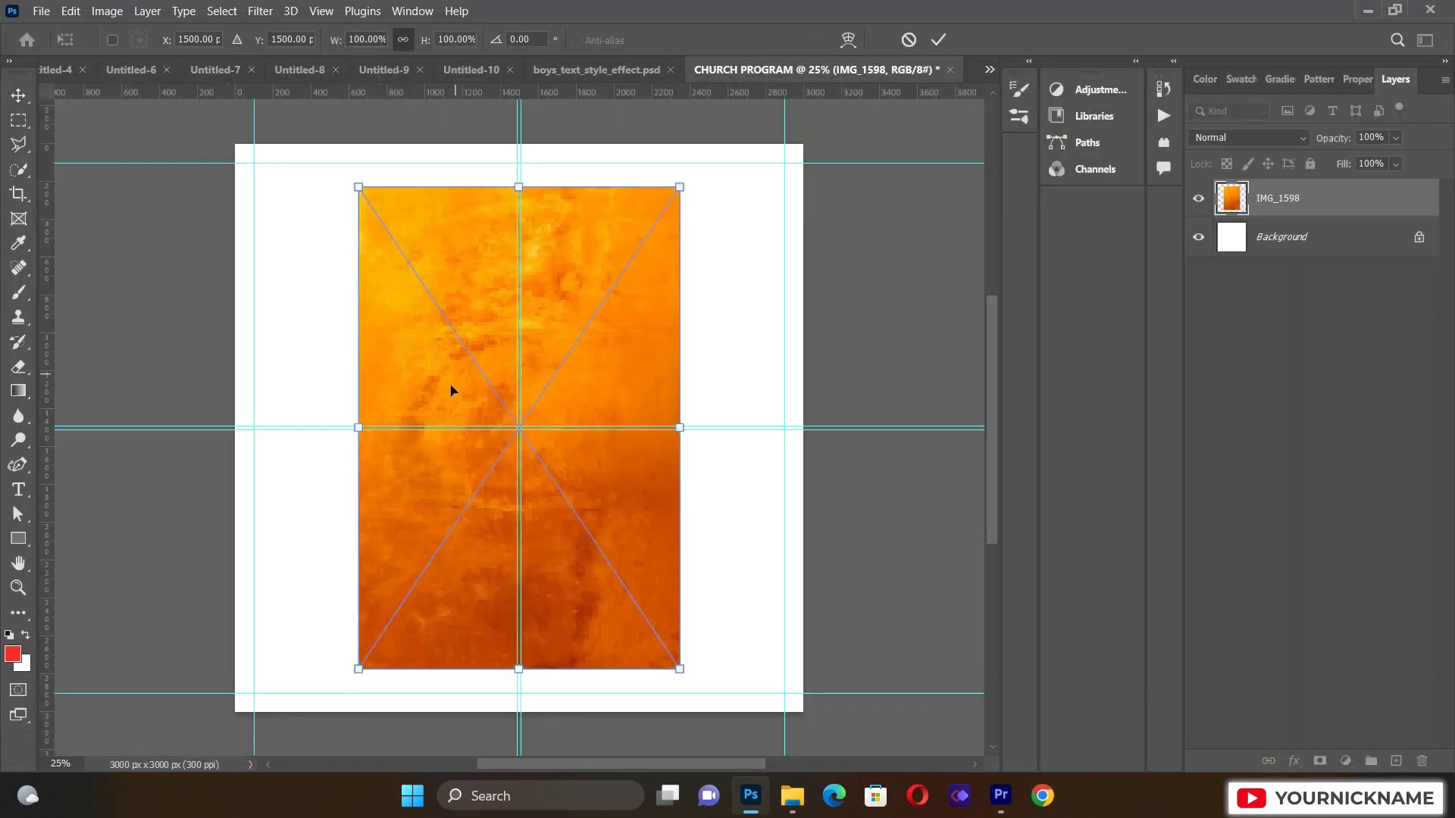
left_click_drag(356, 427, 227, 431)
left_click_drag(680, 427, 863, 428)
left_click_drag(687, 349, 690, 377)
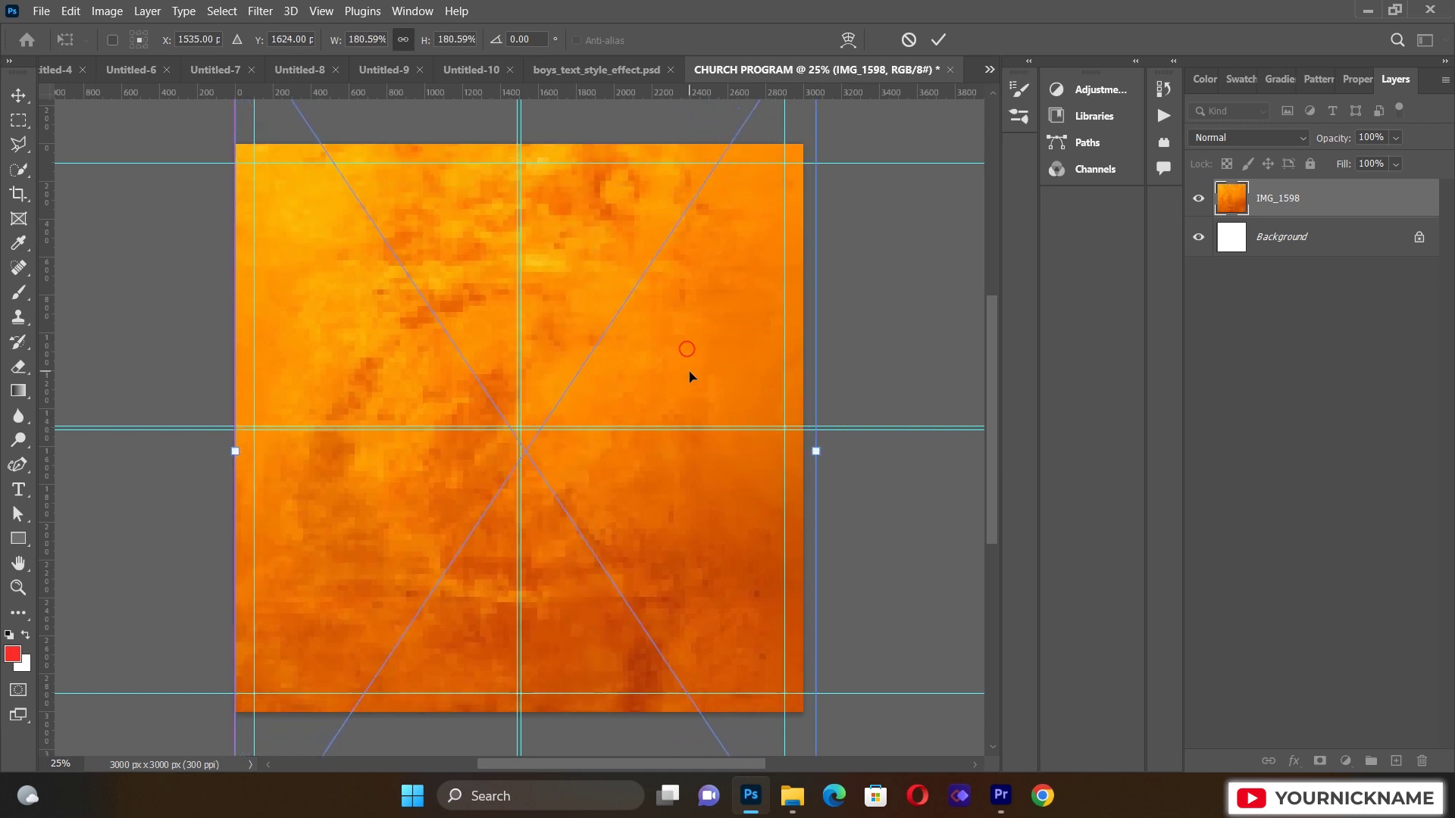
key("Return")
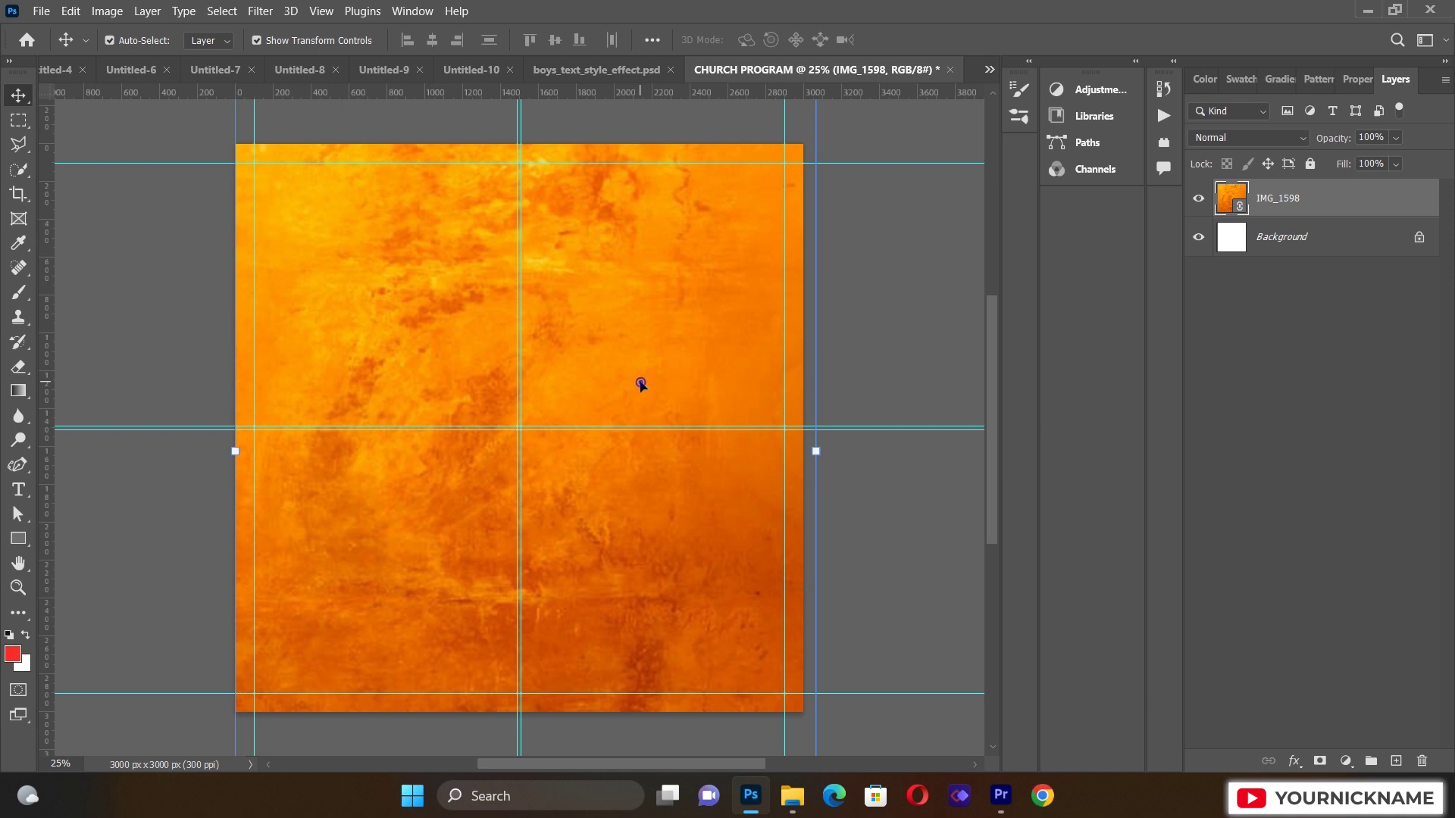
Step: Apply a 110 px Gaussian Blur to the IMG_1598 texture and nudge it slightly upward
left_click(261, 10)
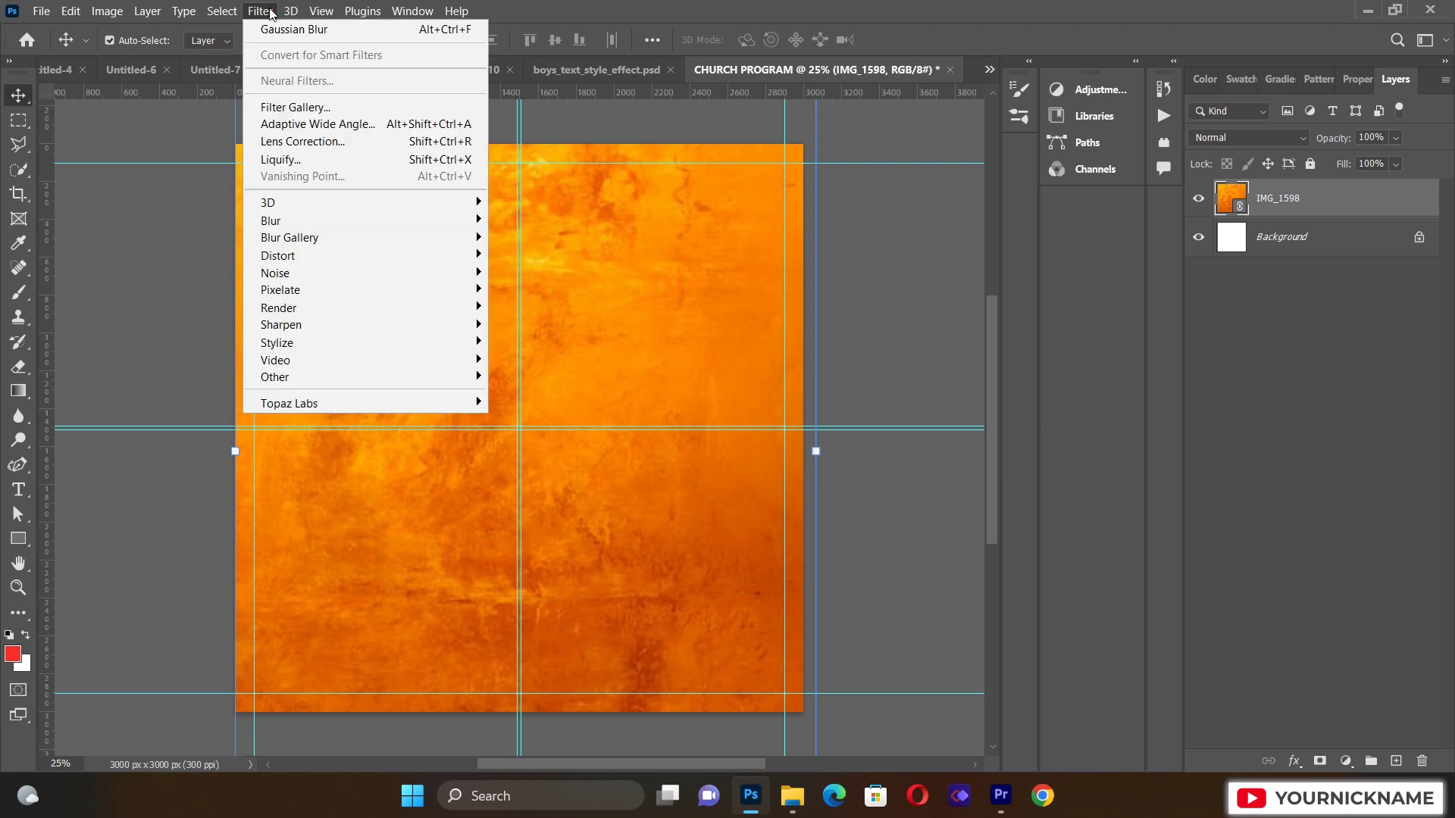
left_click(292, 29)
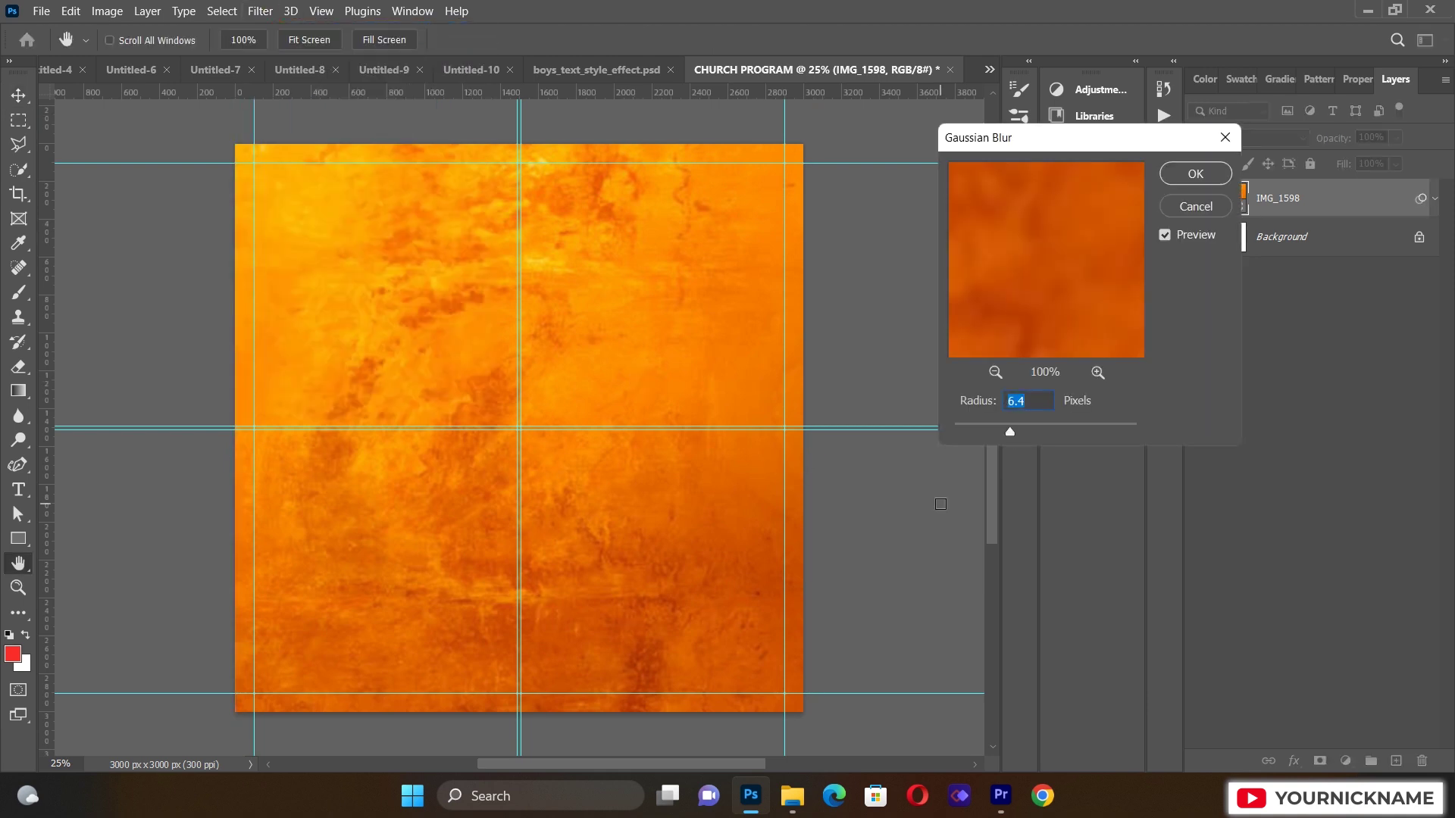
left_click_drag(1008, 433, 1077, 430)
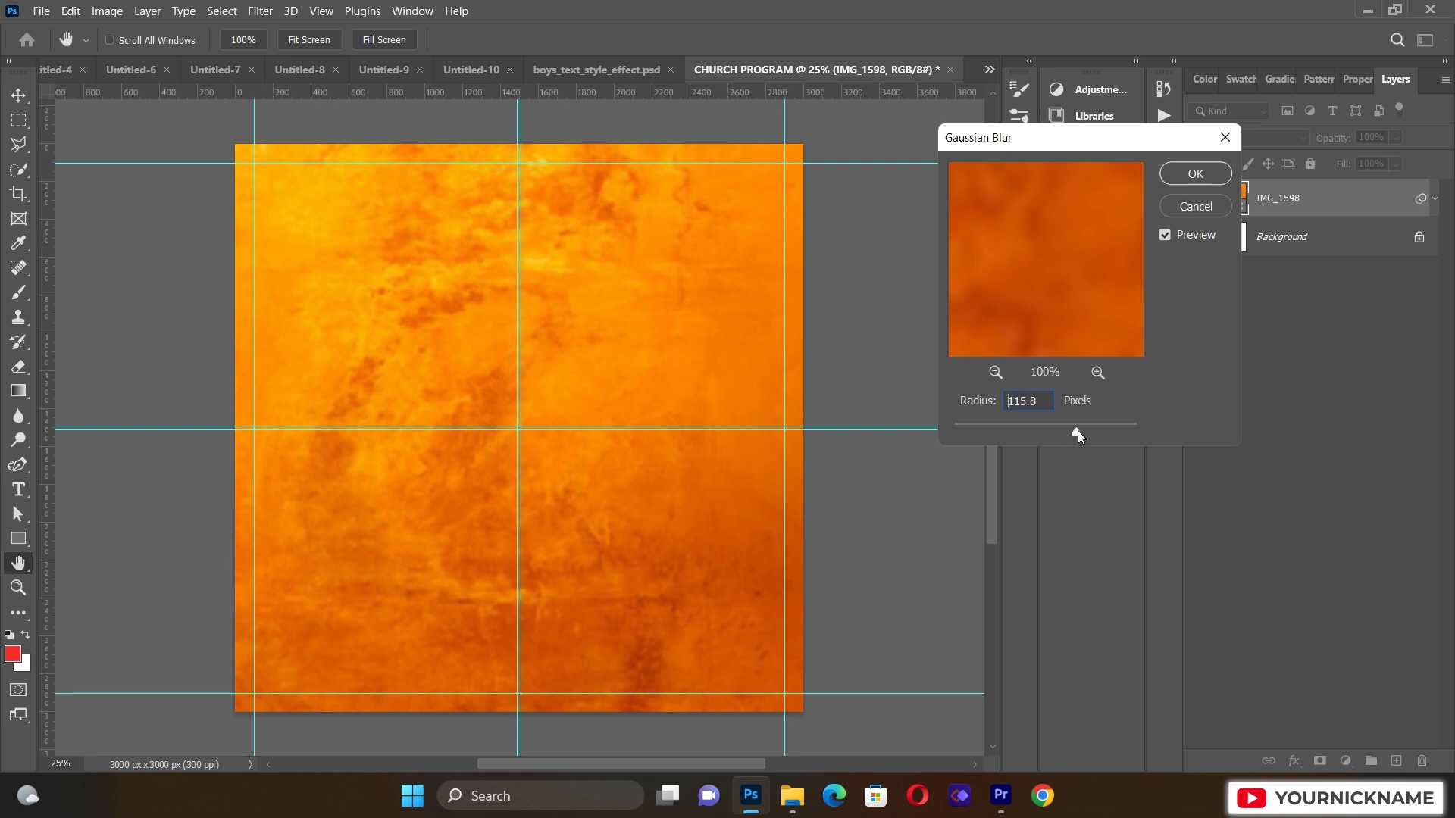
left_click(1080, 431)
left_click_drag(1080, 431, 1075, 434)
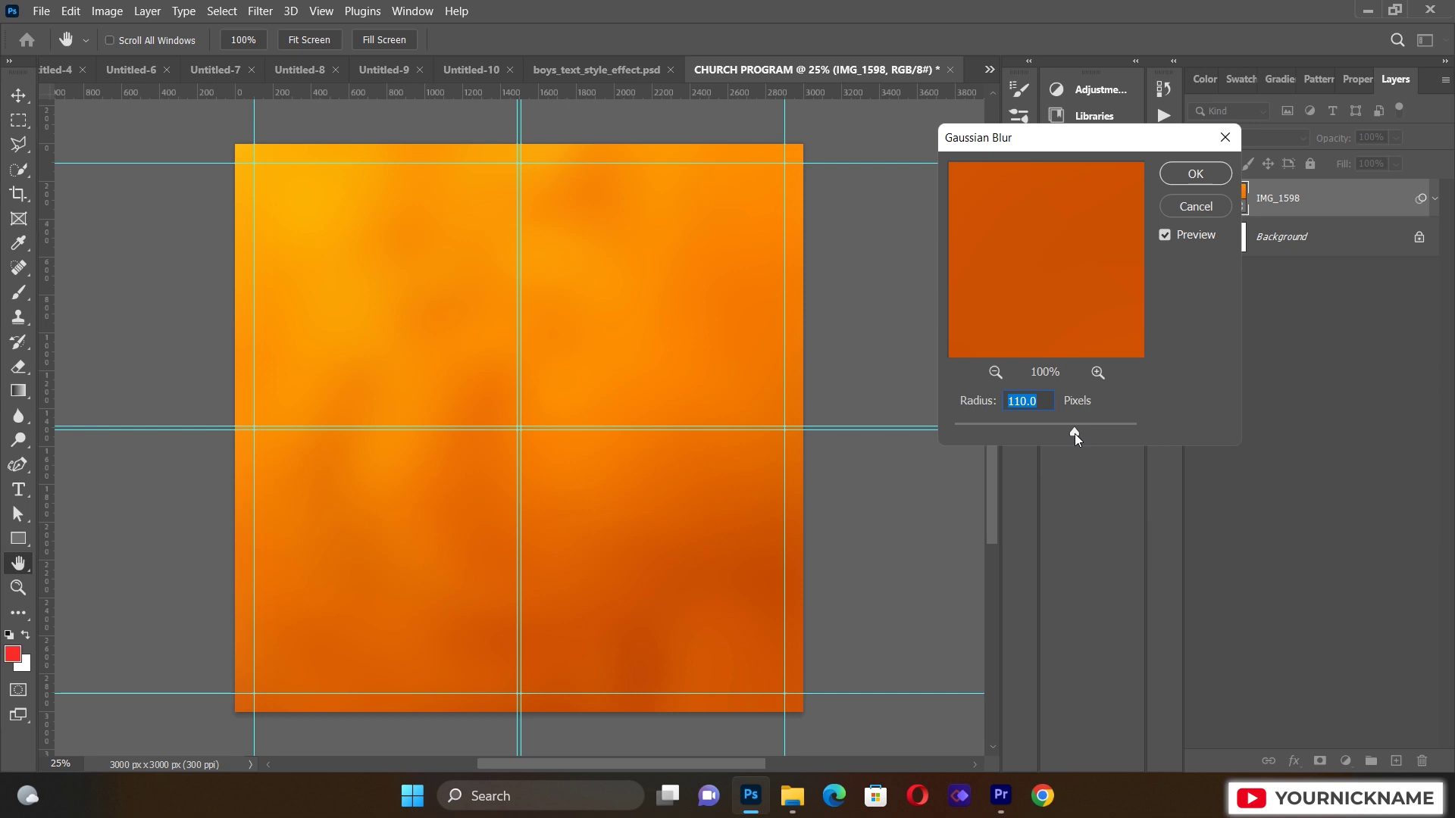
left_click(1196, 174)
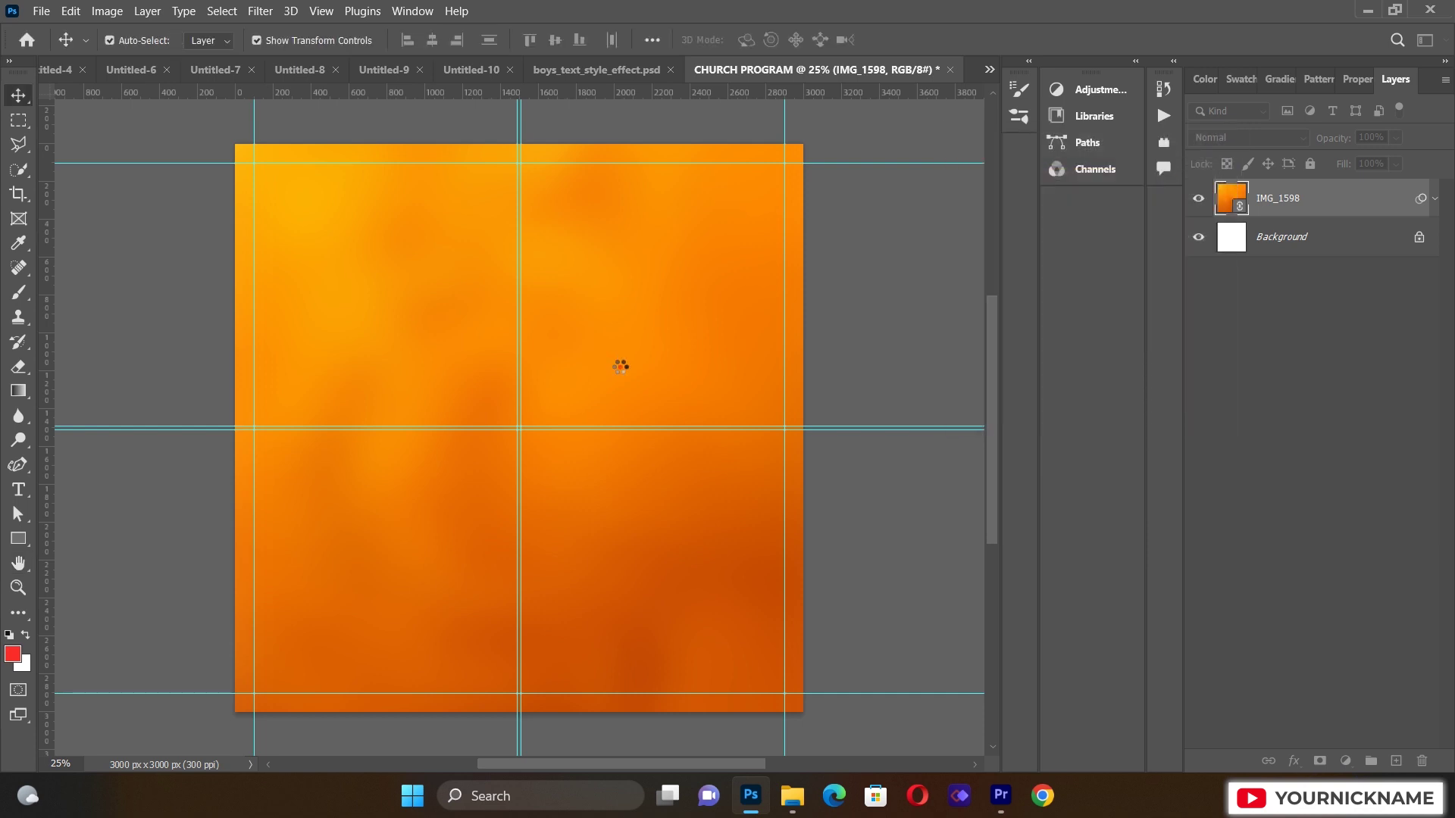
left_click_drag(617, 367, 614, 260)
left_click(338, 274)
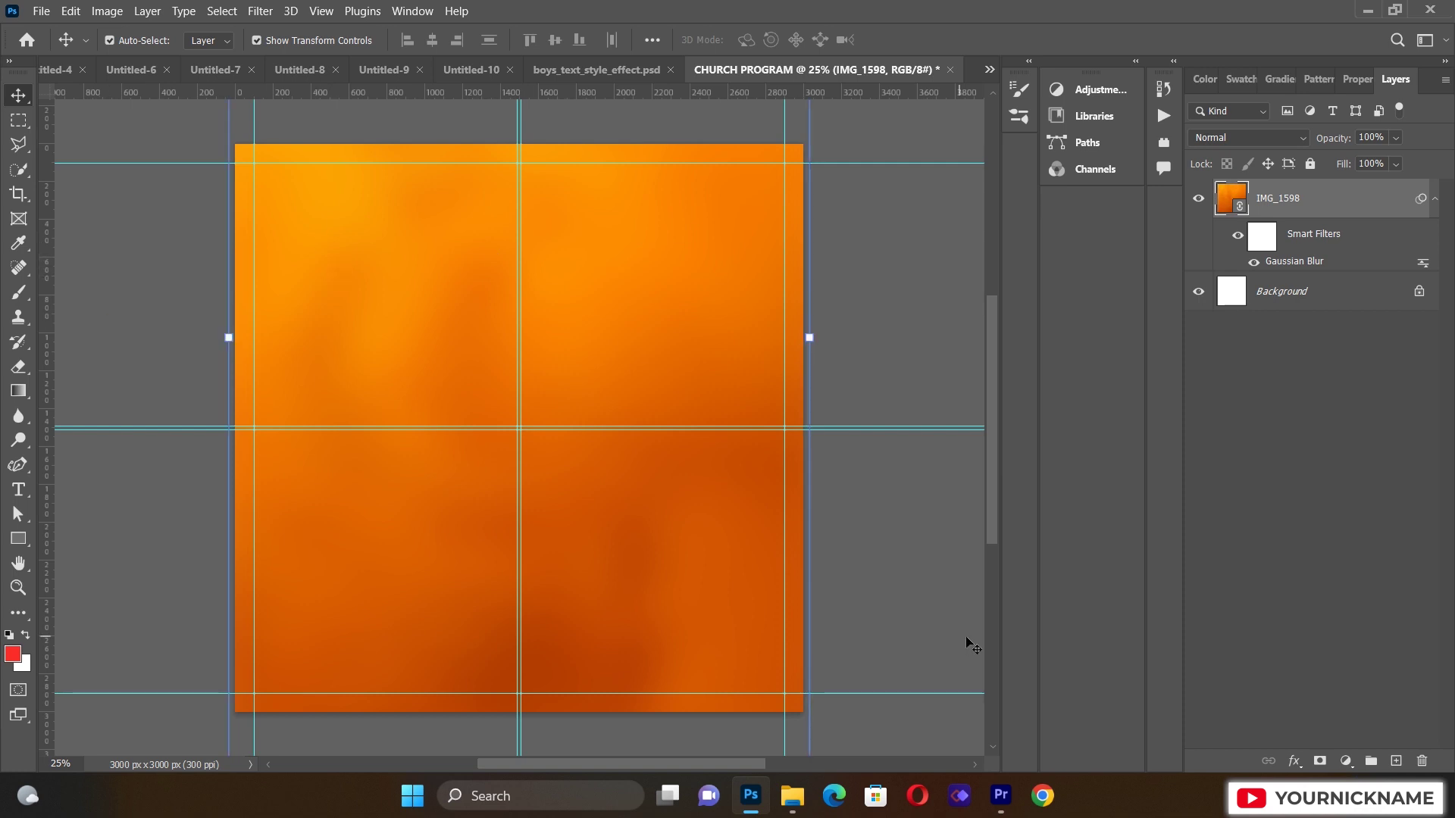
Step: Add a Hue/Saturation adjustment layer with Hue -133, Saturation +48, Lightness -75
left_click(1347, 761)
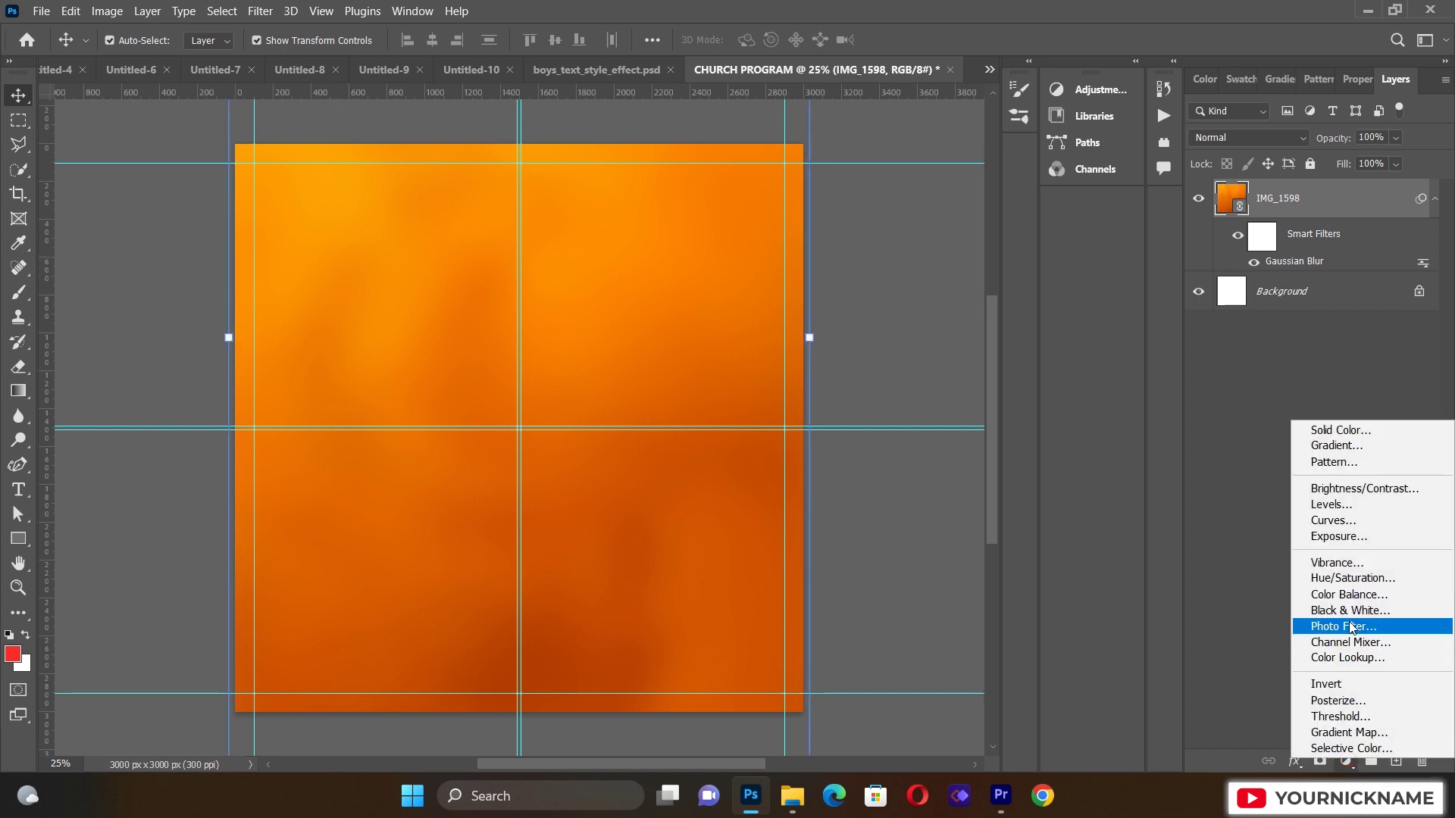
left_click(1351, 578)
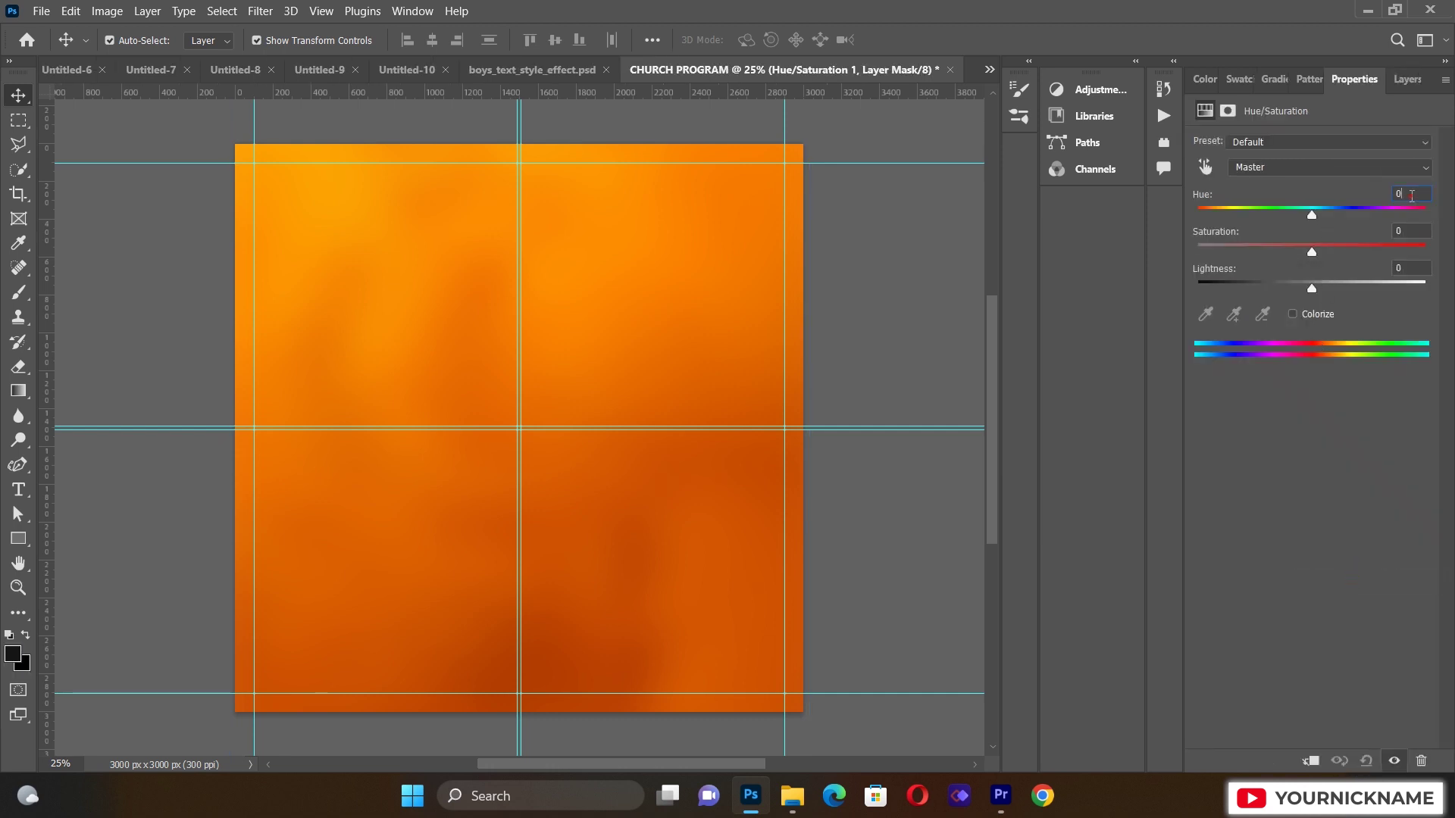
left_click(1412, 196)
type("-133")
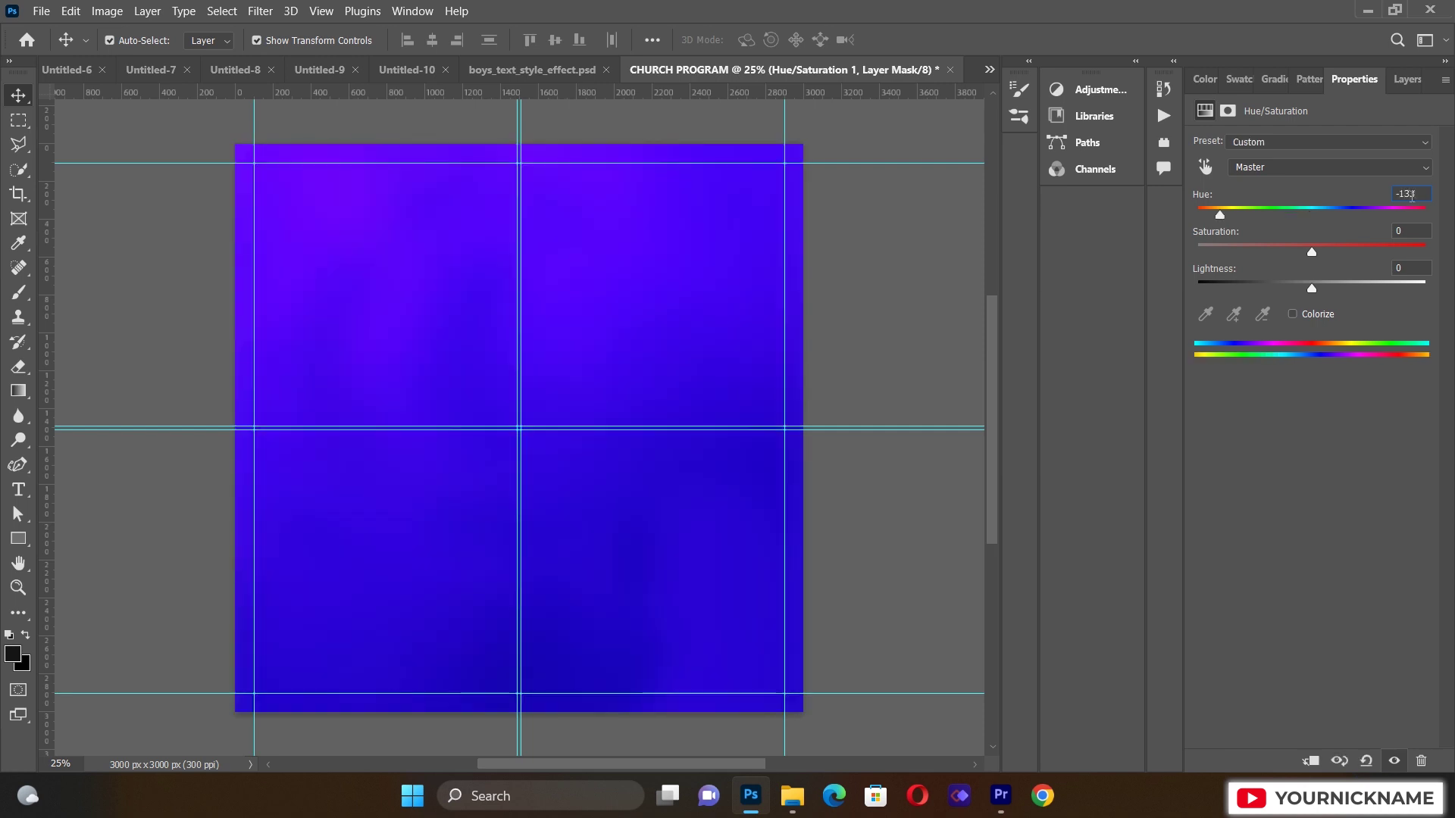
left_click_drag(1313, 253, 1367, 254)
left_click_drag(1312, 293, 1227, 295)
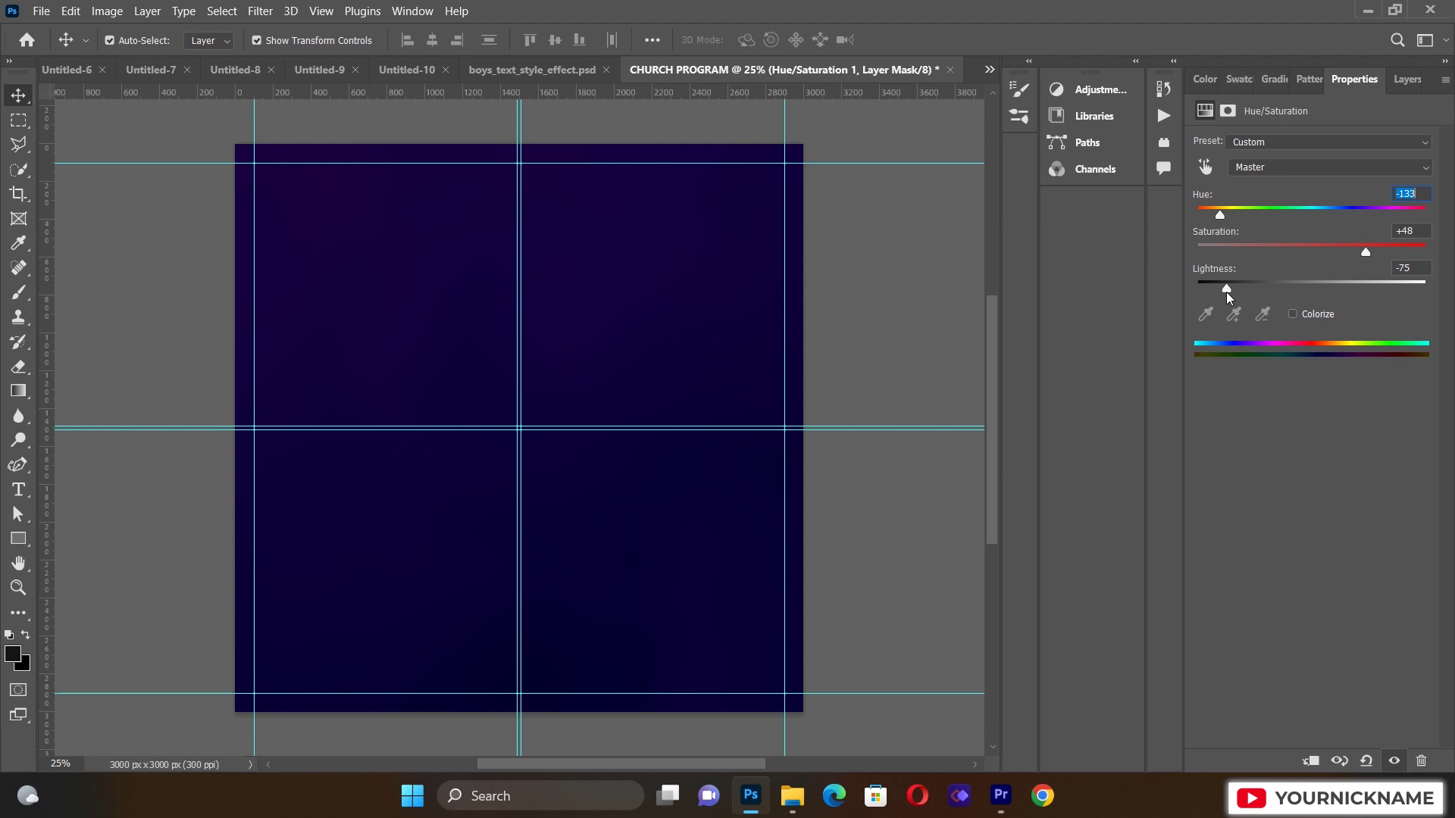
left_click(1406, 78)
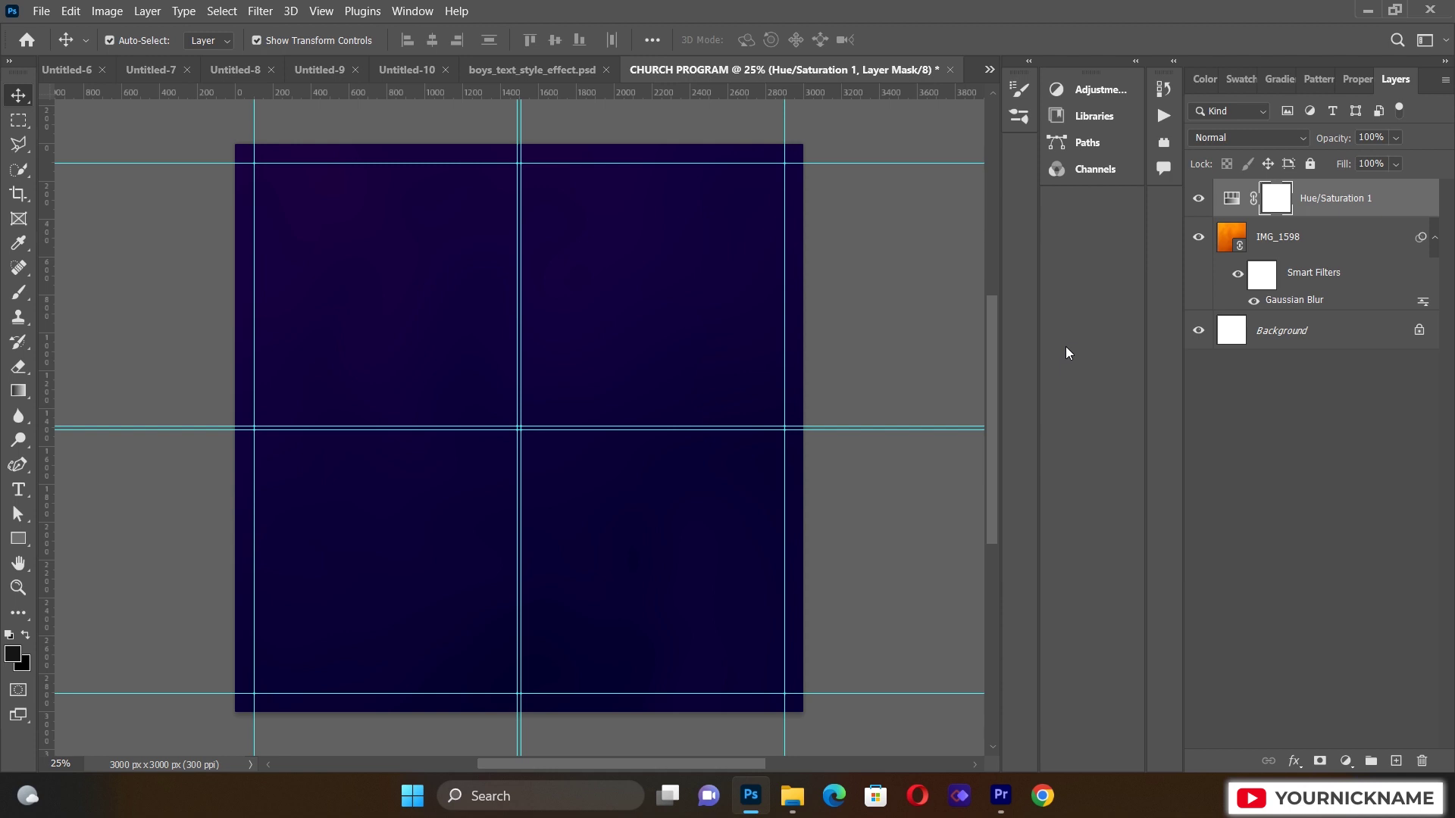
Step: Place 3897771.jpg as a linked layer and move it up to the canvas top edge
left_click(41, 10)
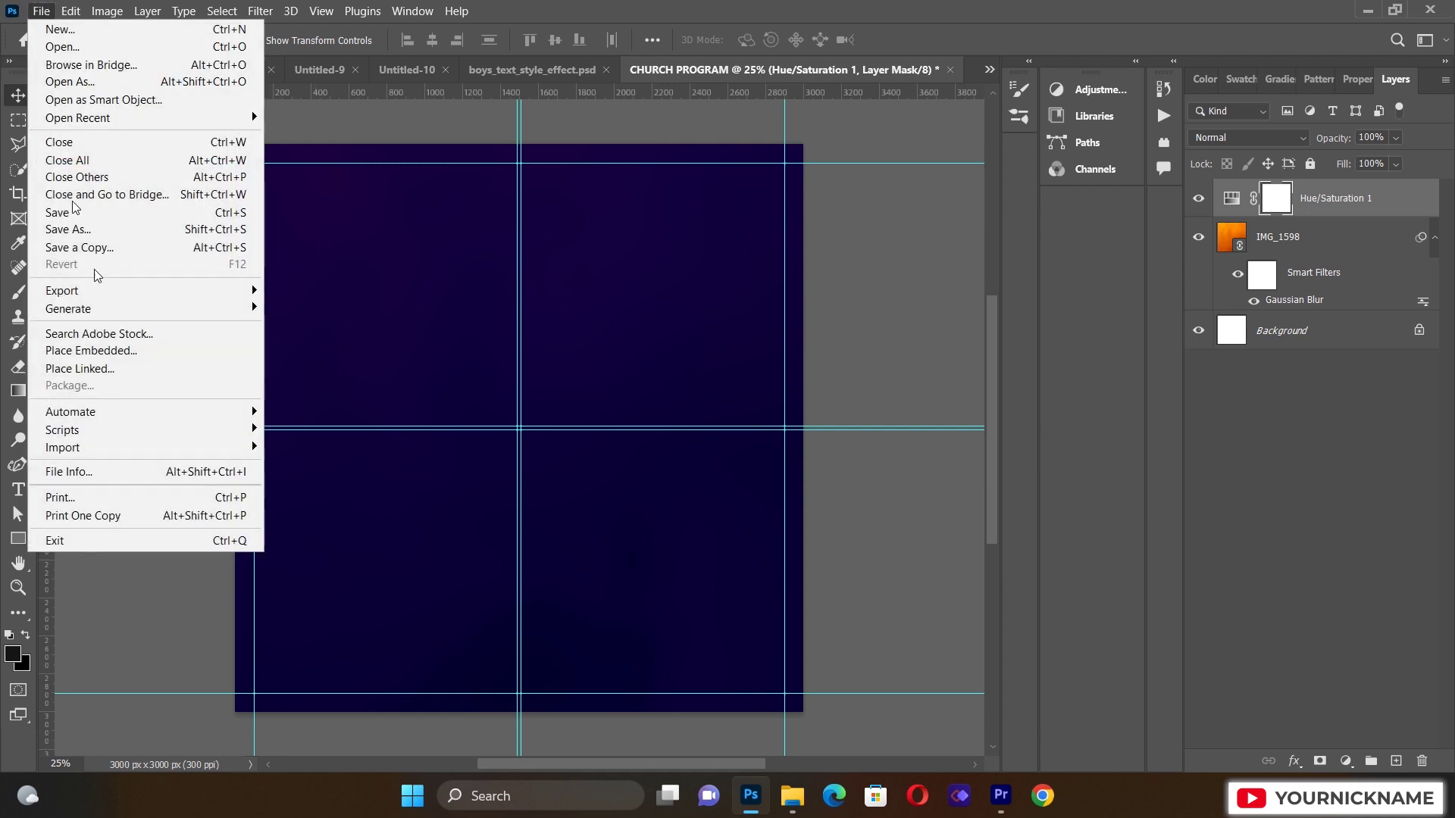
left_click(106, 369)
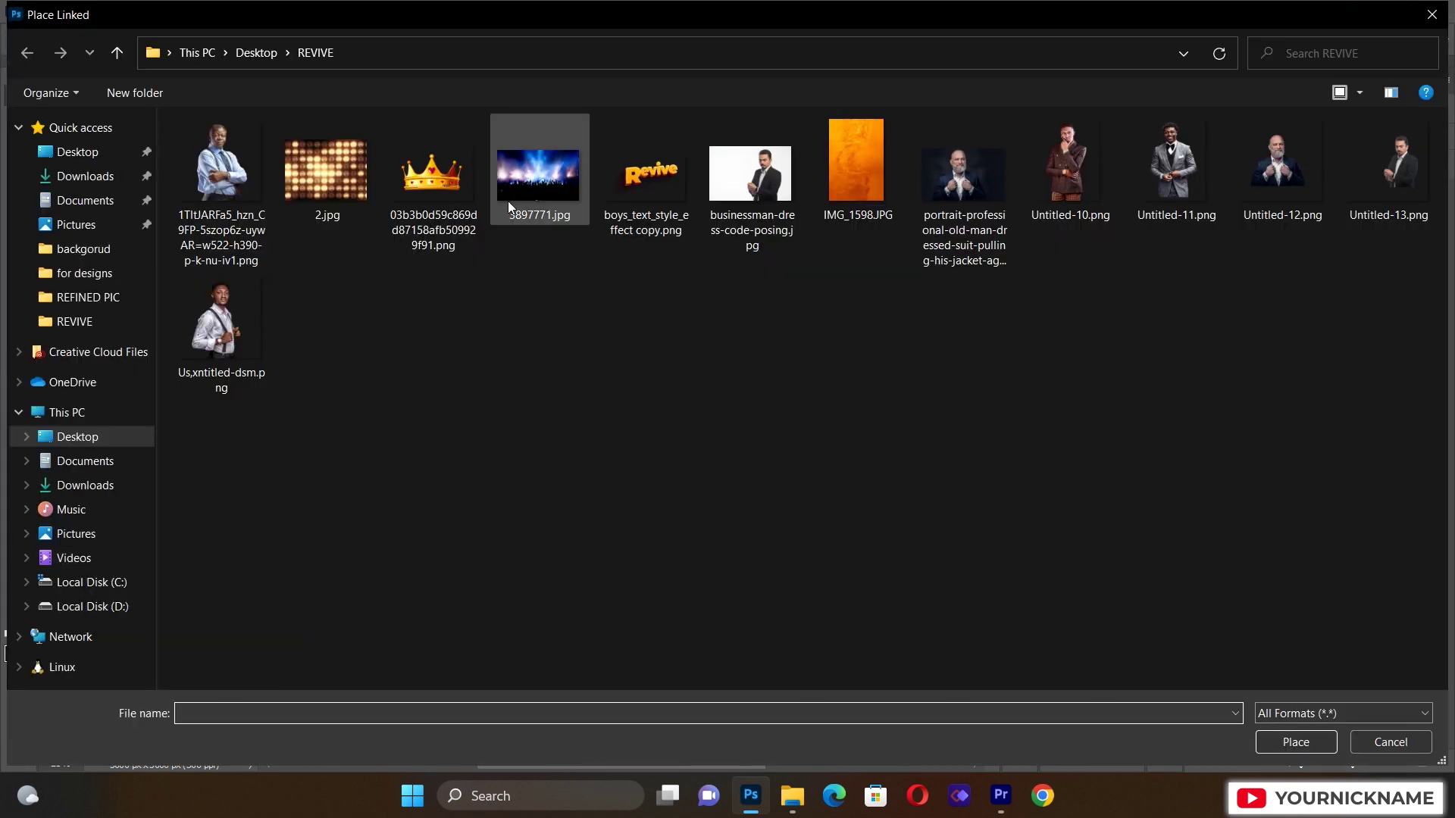
double_click(524, 190)
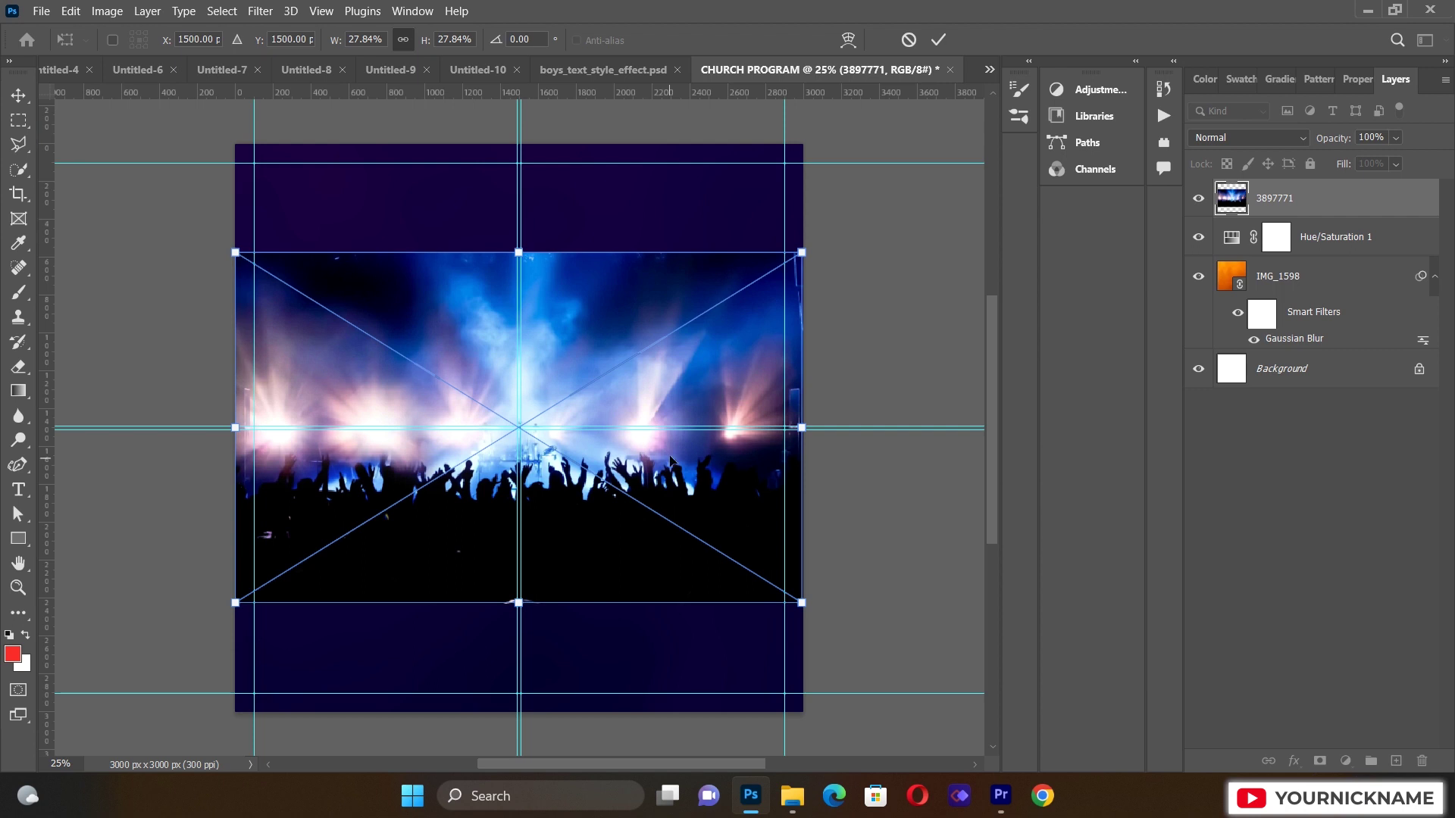
left_click_drag(669, 450, 669, 334)
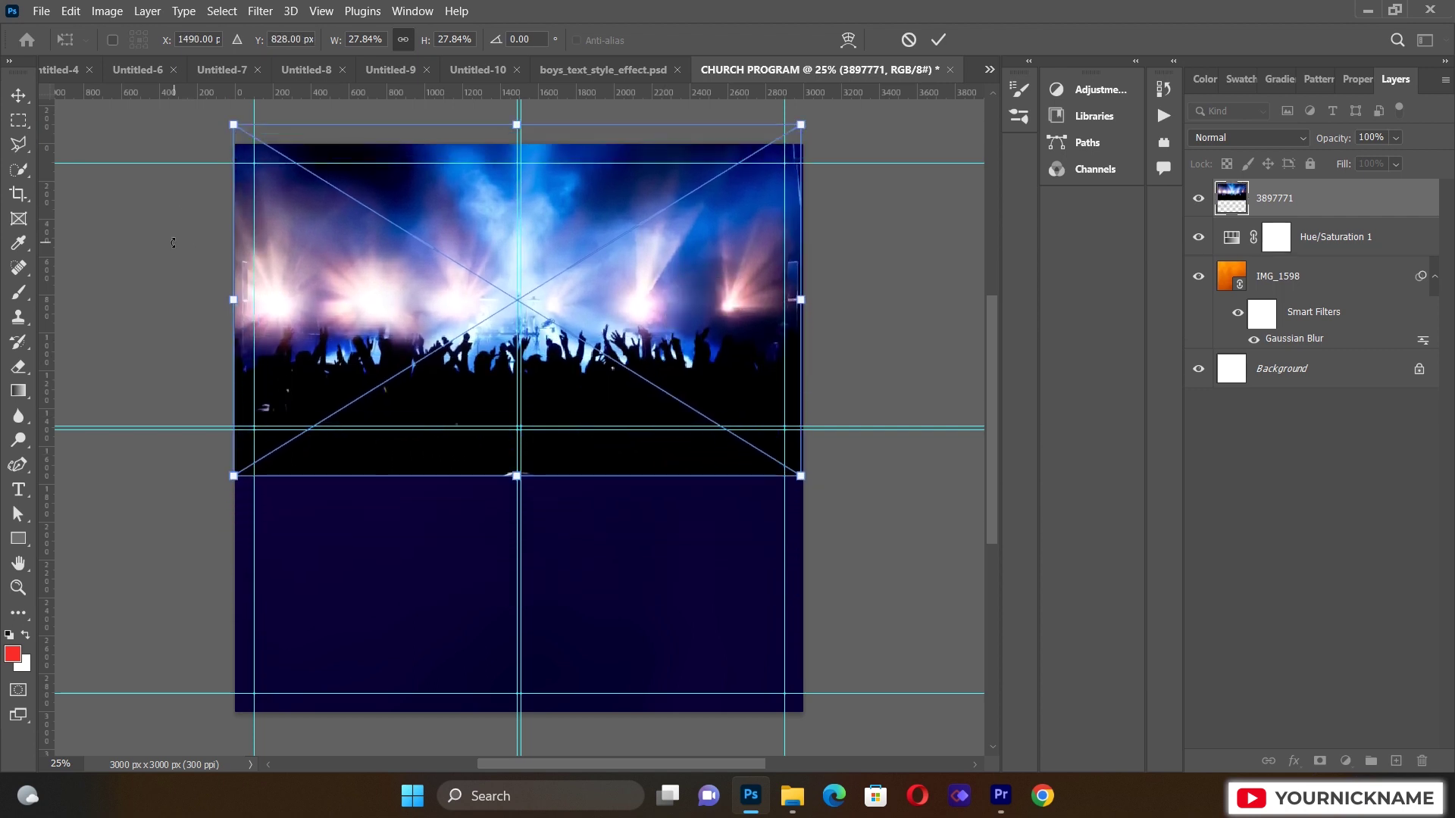
key("Return")
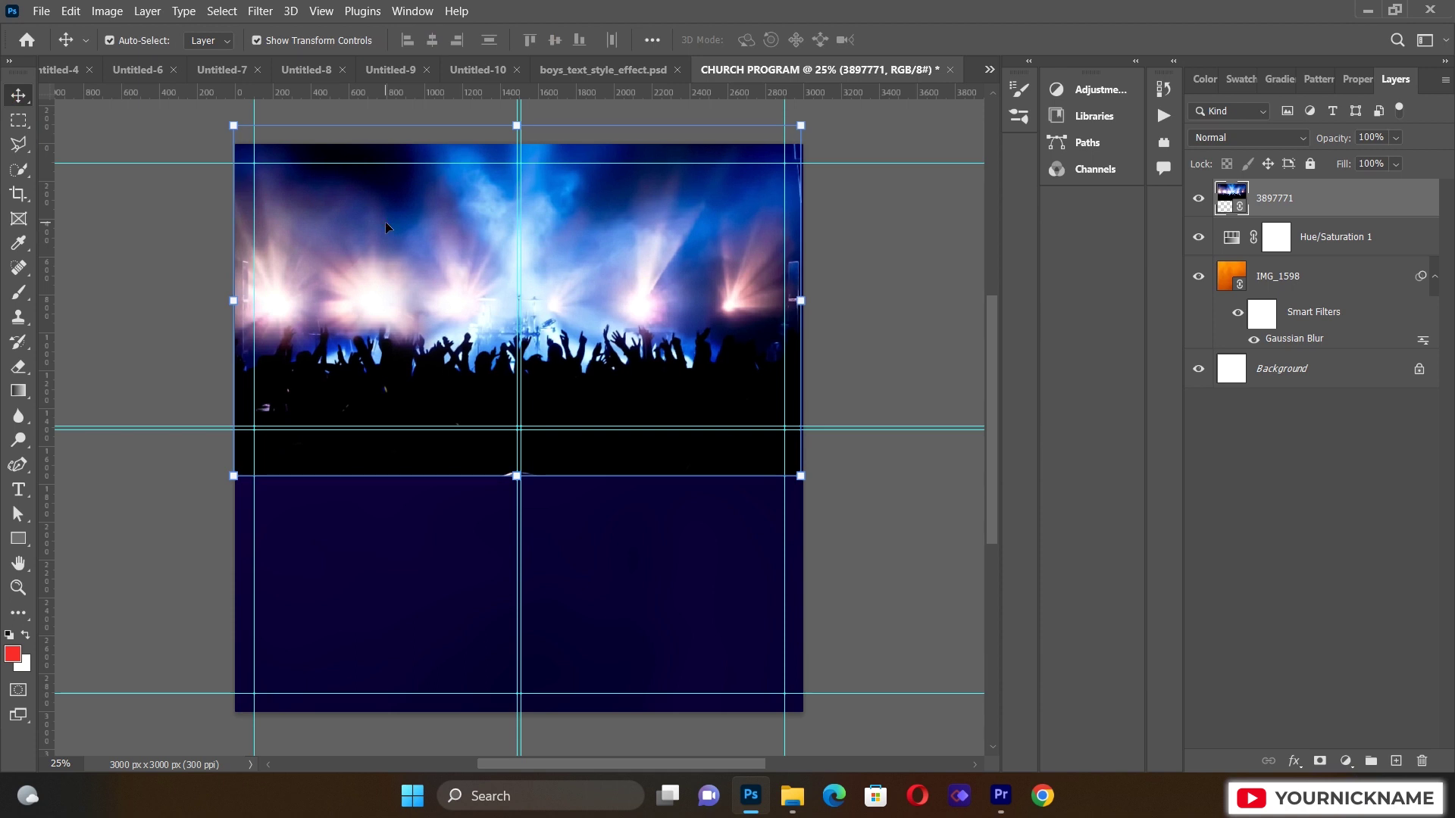
left_click(385, 223)
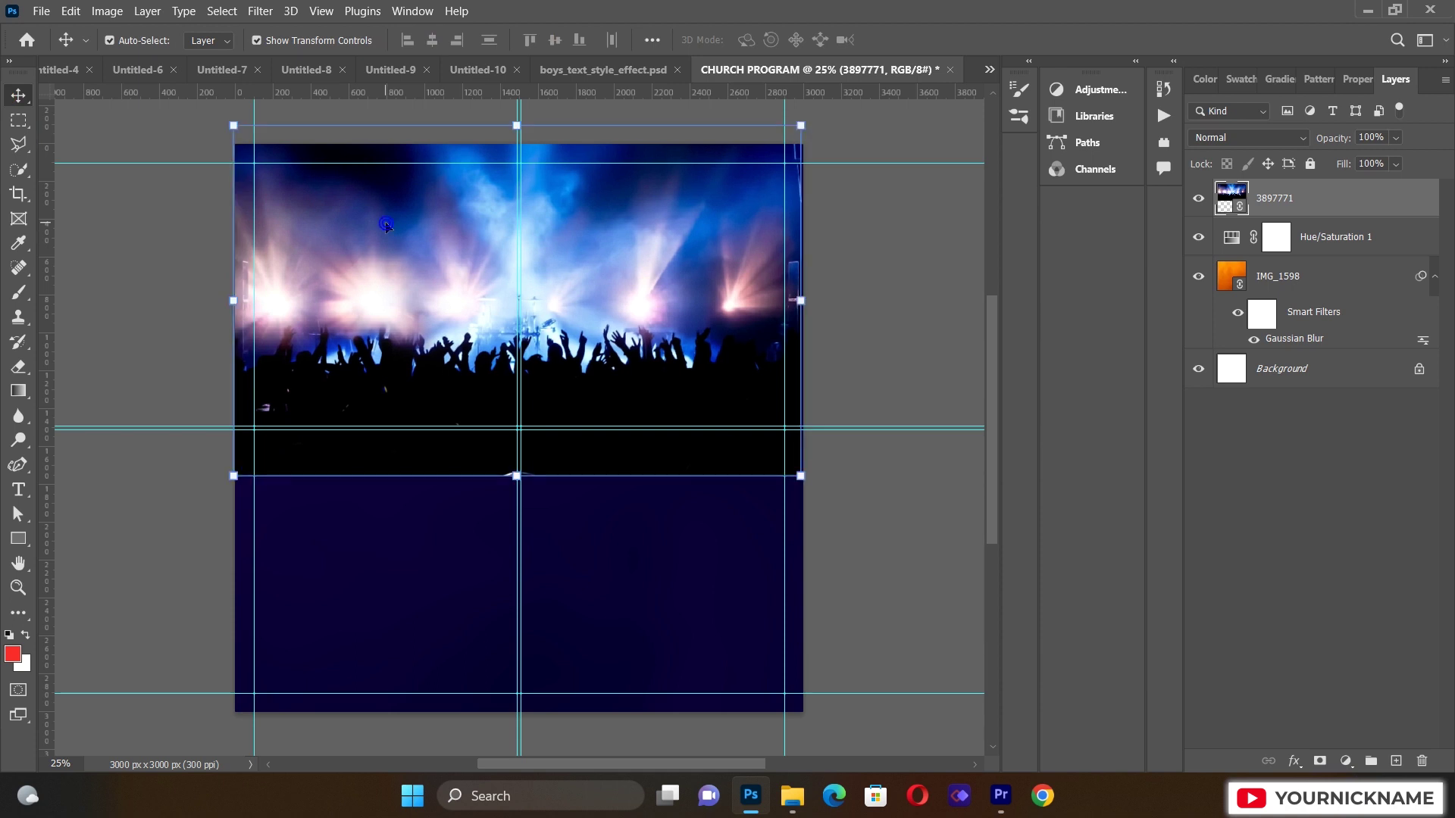
left_click(317, 13)
left_click(317, 12)
left_click(262, 12)
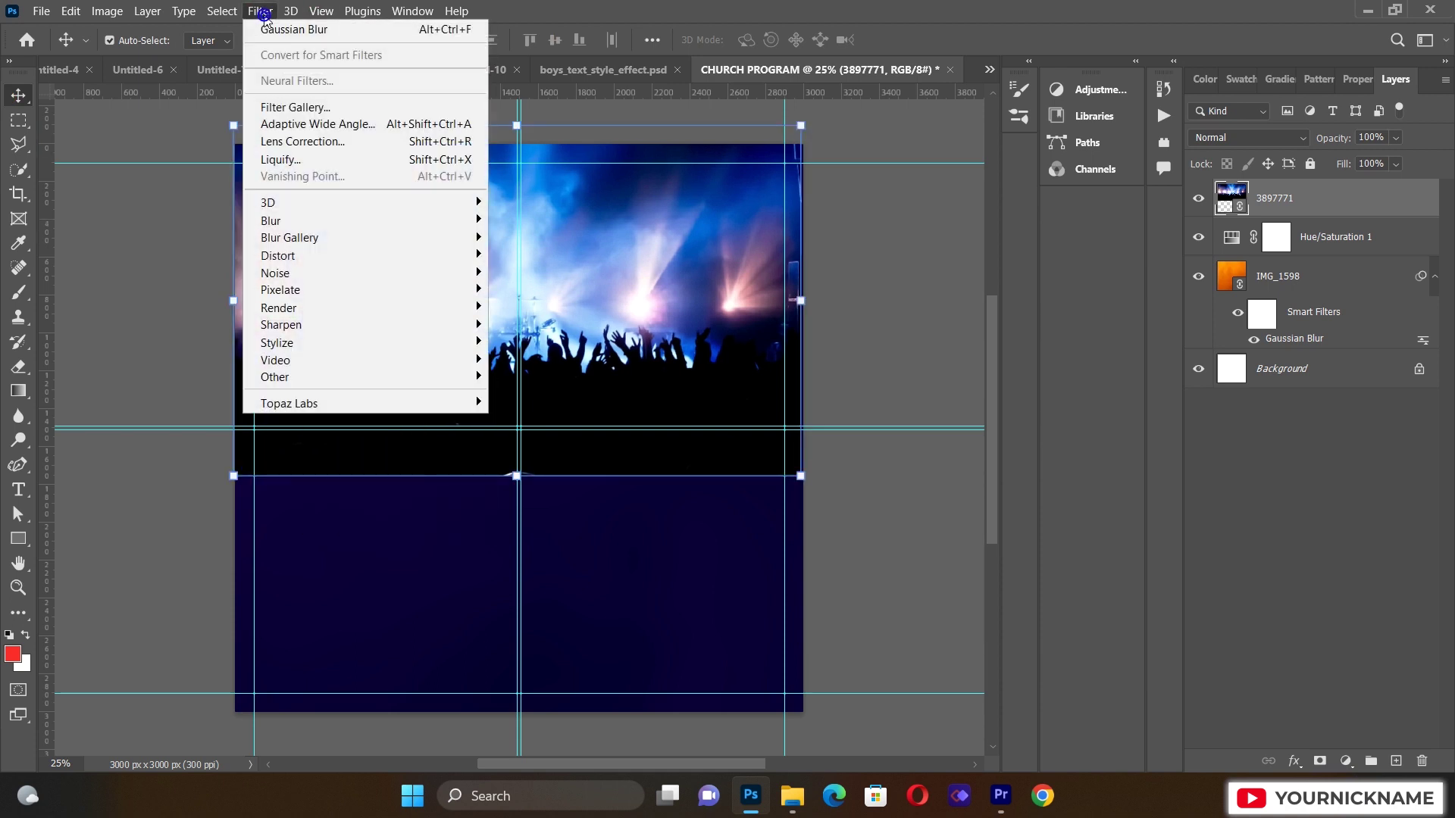
Step: Blur the concert photo with a 138.8 px Gaussian Blur
left_click(294, 29)
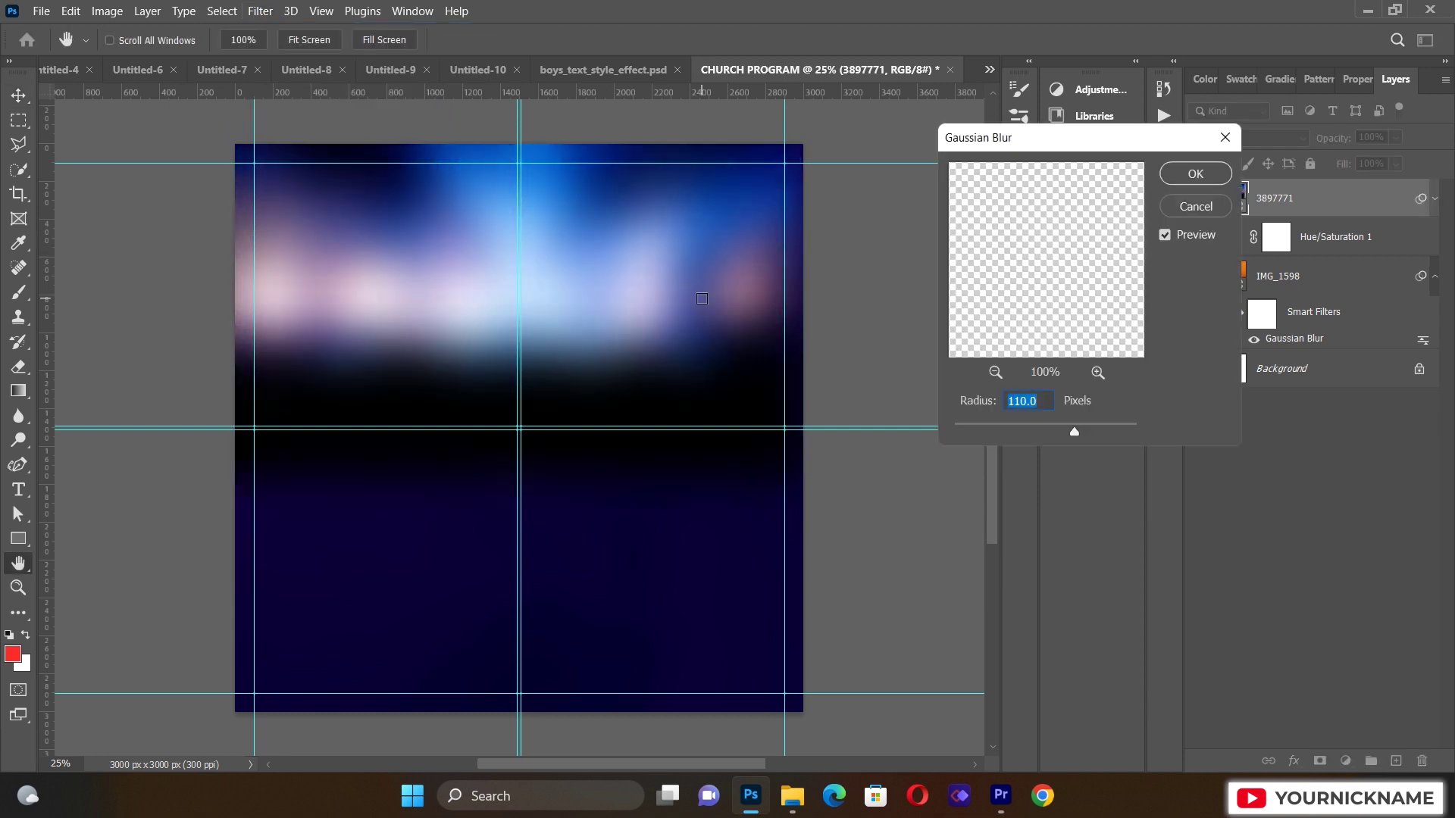
left_click_drag(1076, 429, 1085, 429)
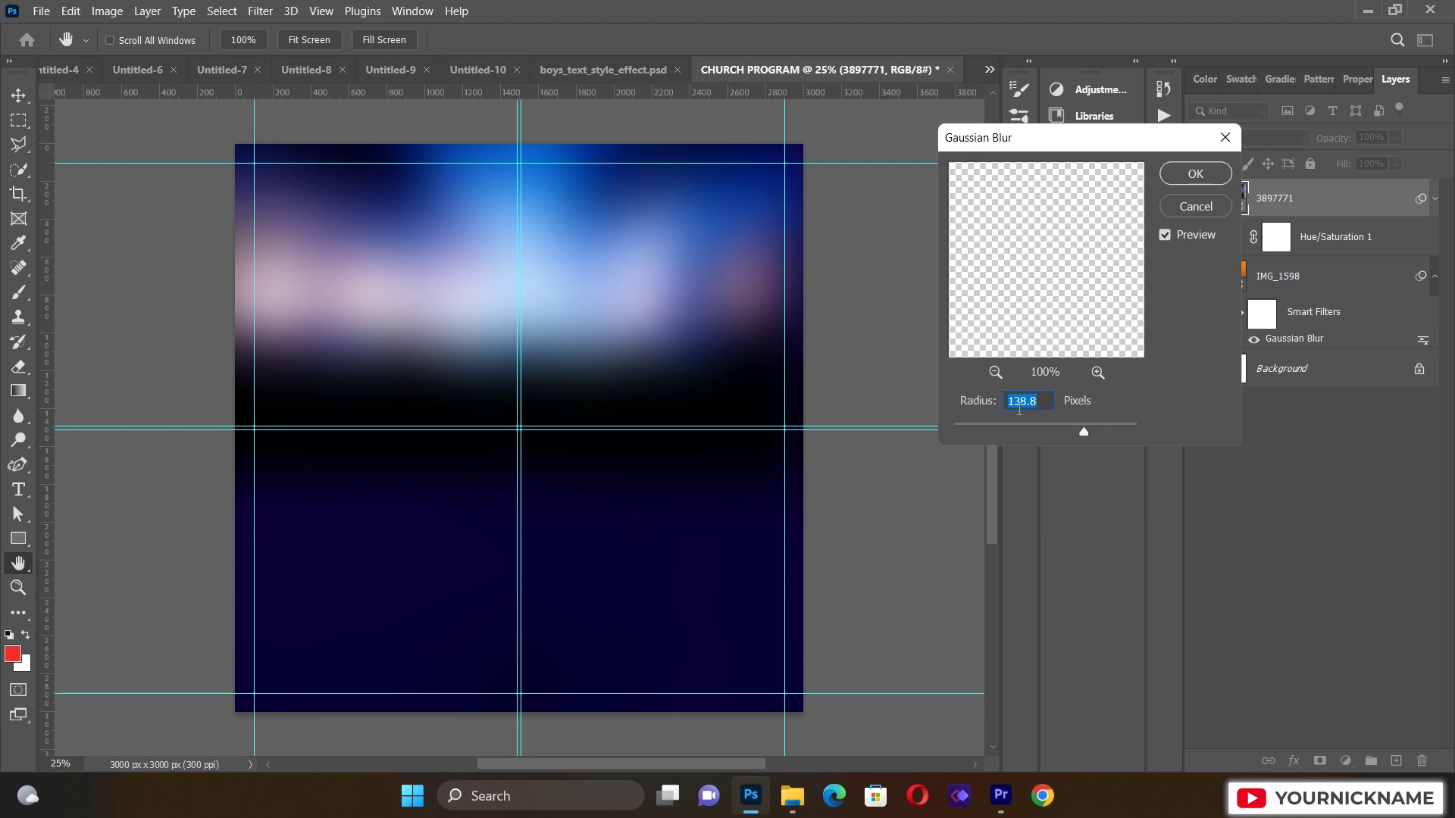
left_click(1195, 175)
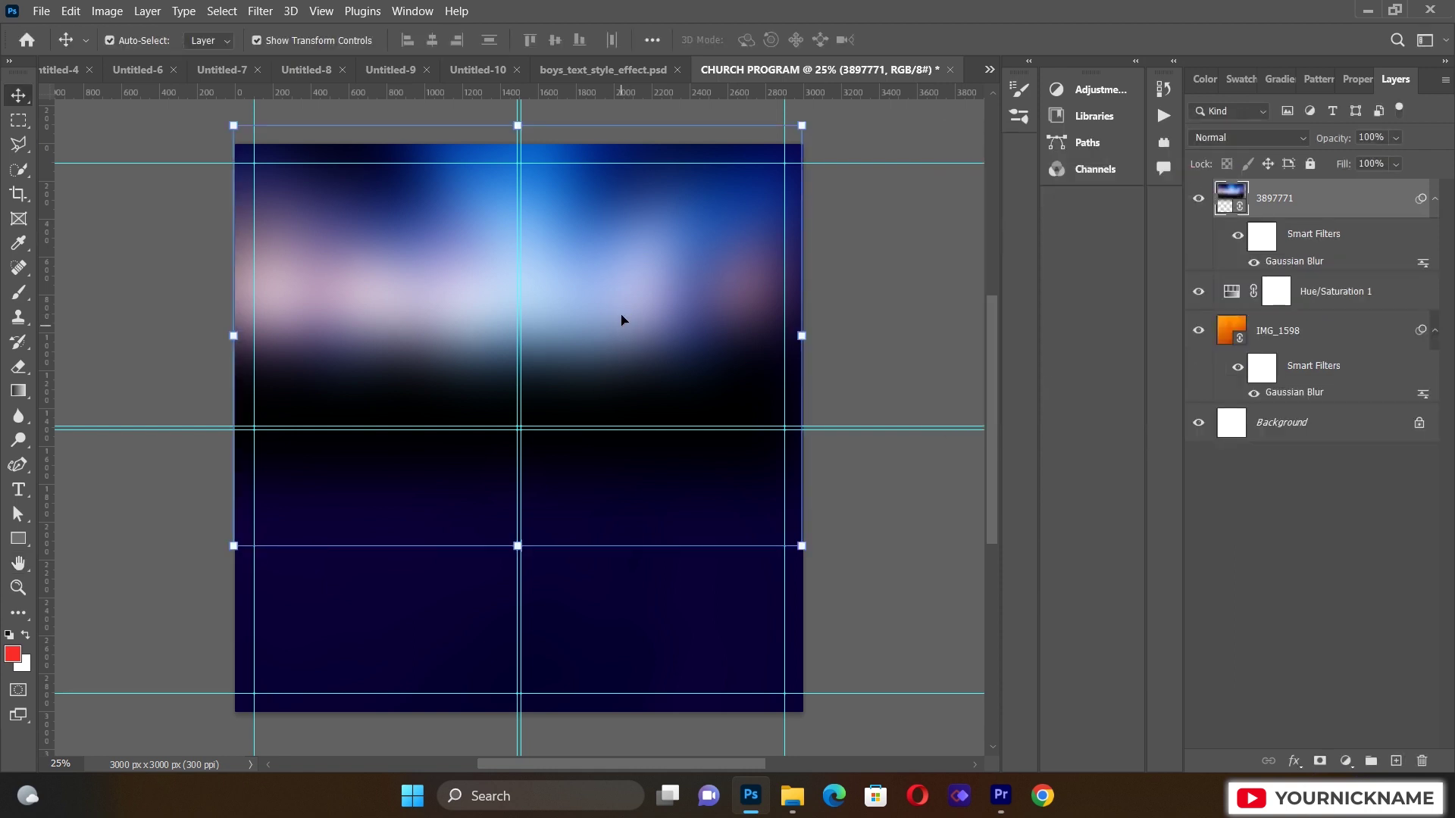
Step: Scale the concert photo wider to span the canvas and shift it down about 100 px
left_click(517, 546)
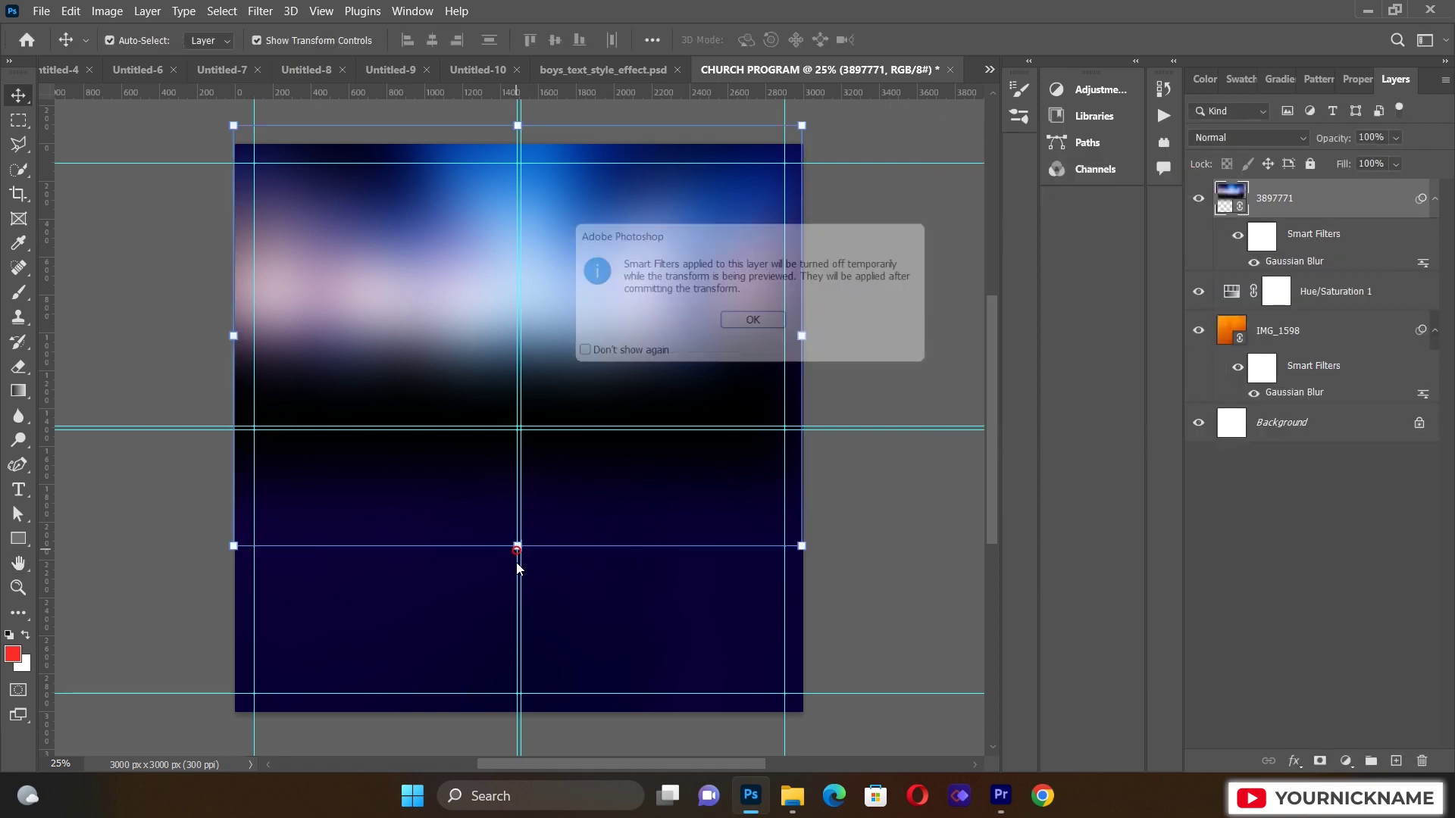
left_click(748, 325)
left_click_drag(519, 486, 520, 534)
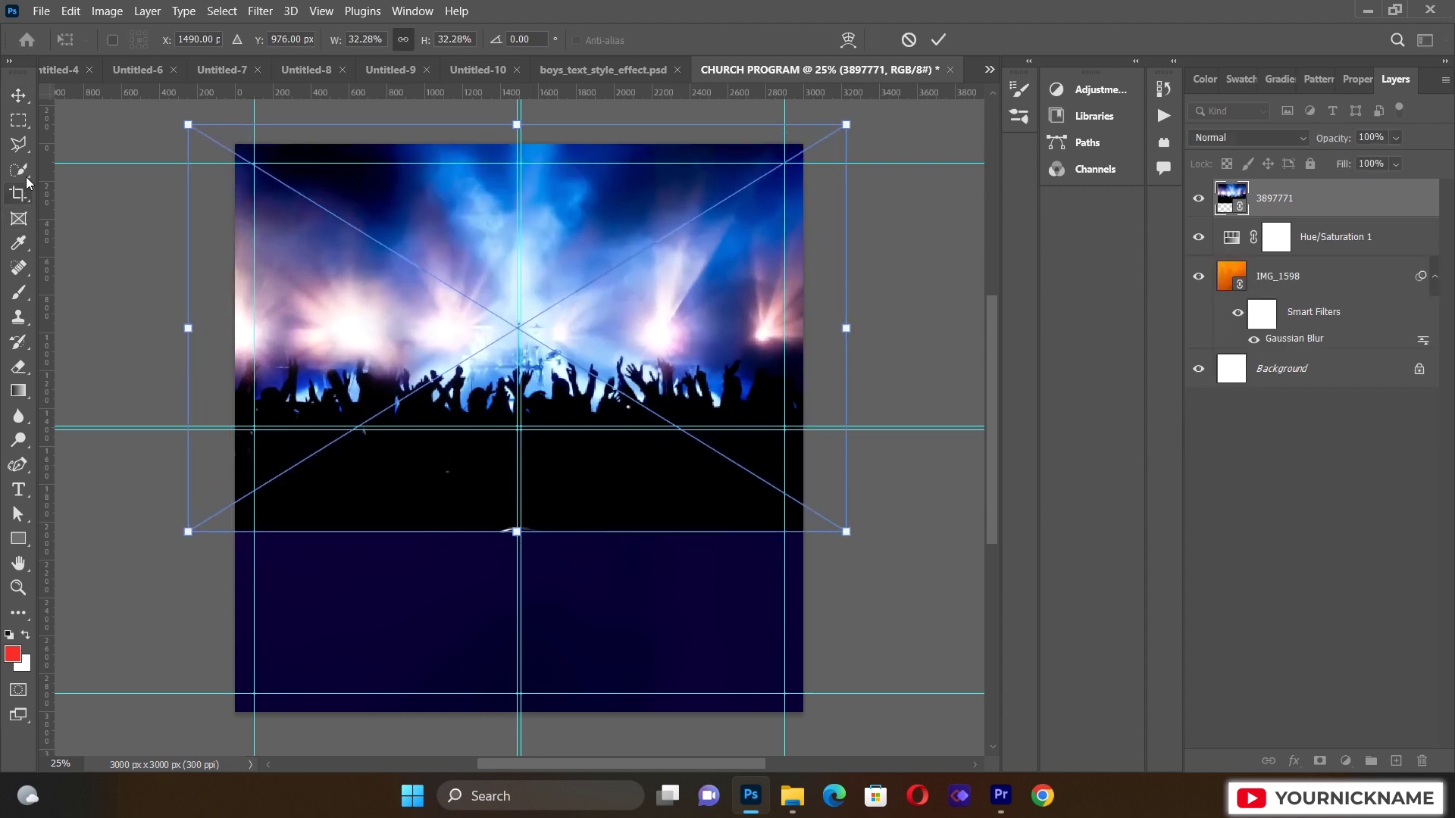
left_click(19, 104)
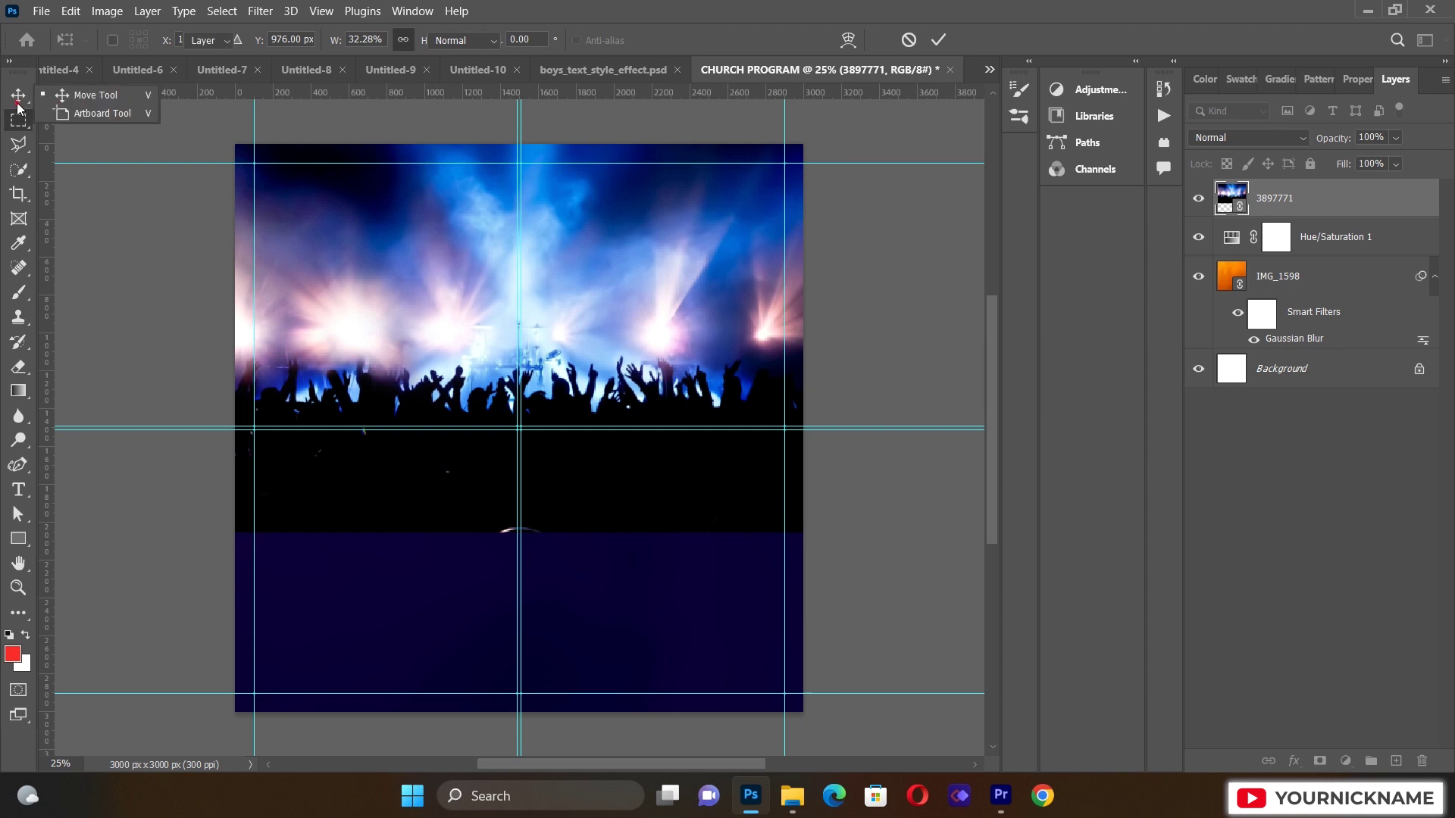
left_click_drag(570, 312, 596, 326)
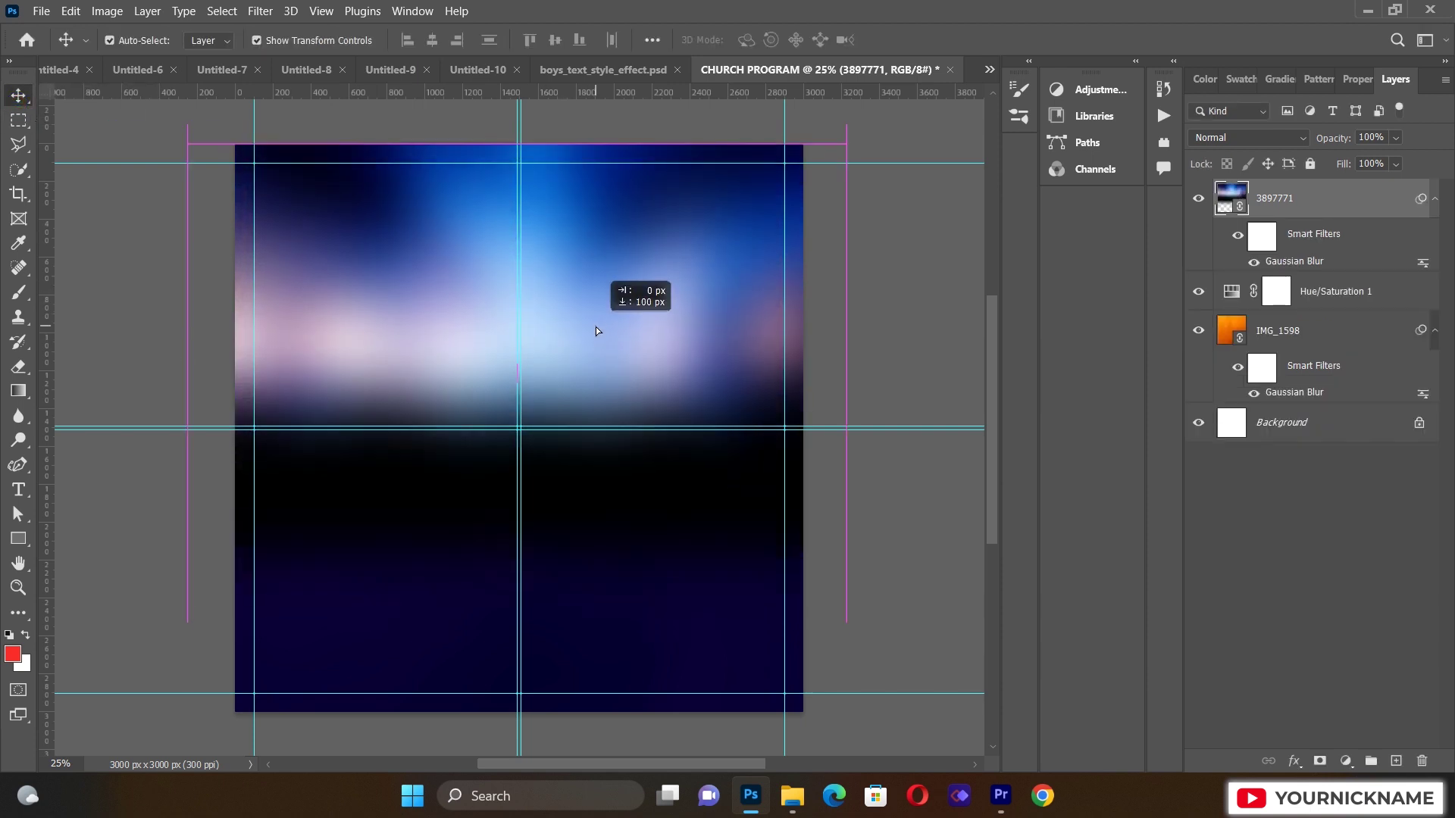
left_click(896, 423)
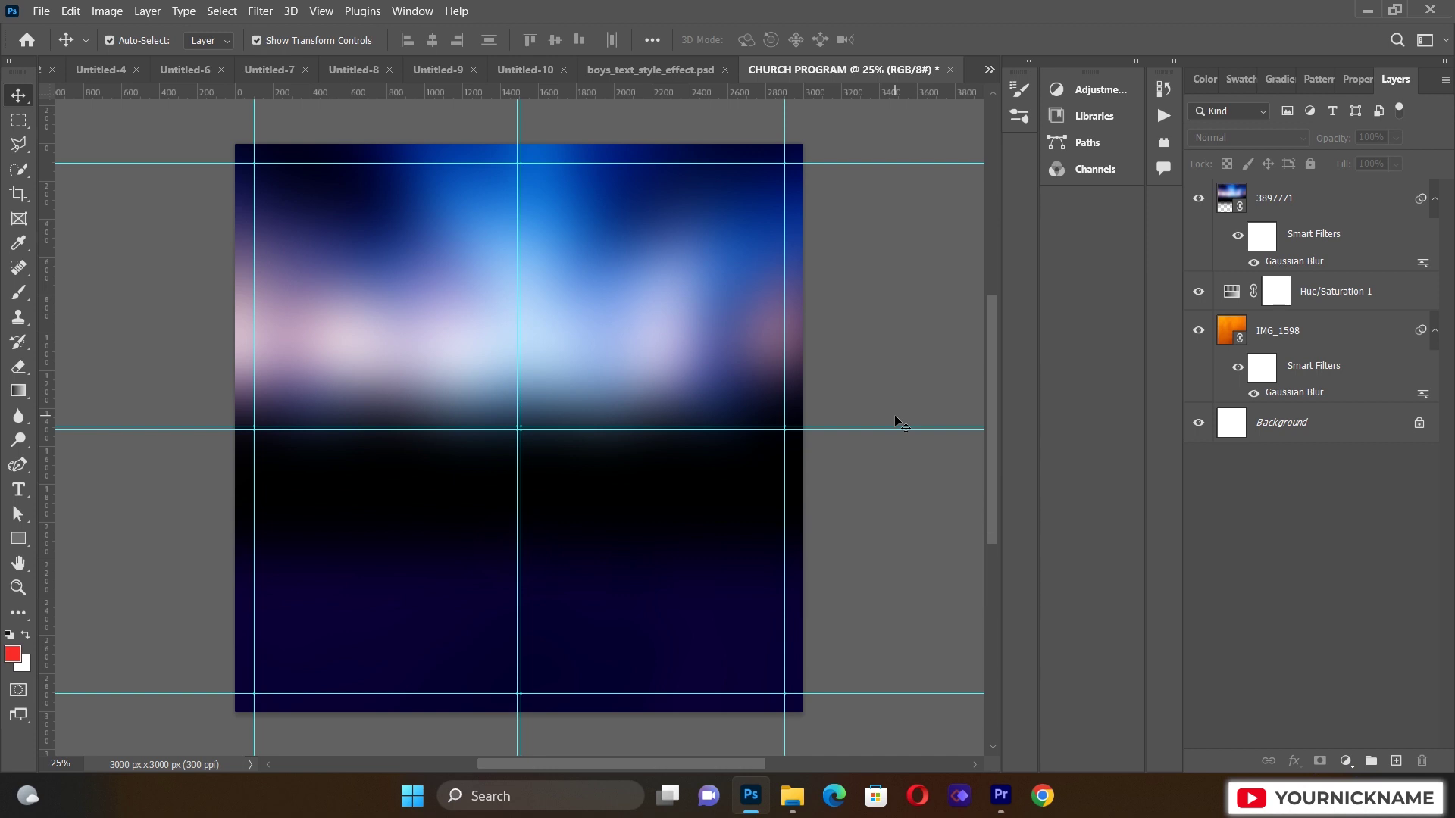
Step: Rasterize the concert photo and erase its dark lower part with a 2165 px eraser
left_click(640, 353)
left_click(444, 351)
left_click(19, 366)
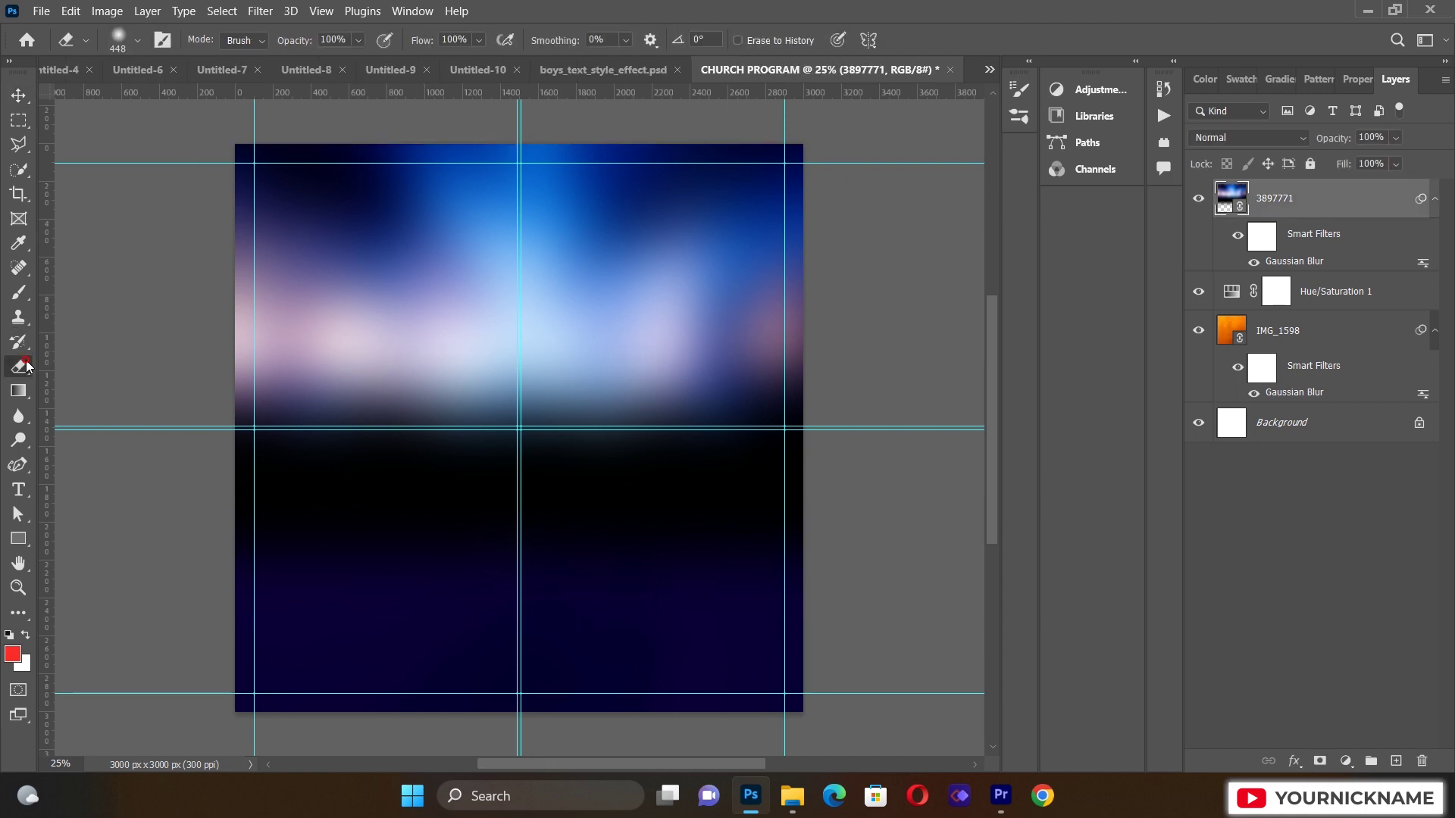
left_click(343, 325)
left_click(673, 302)
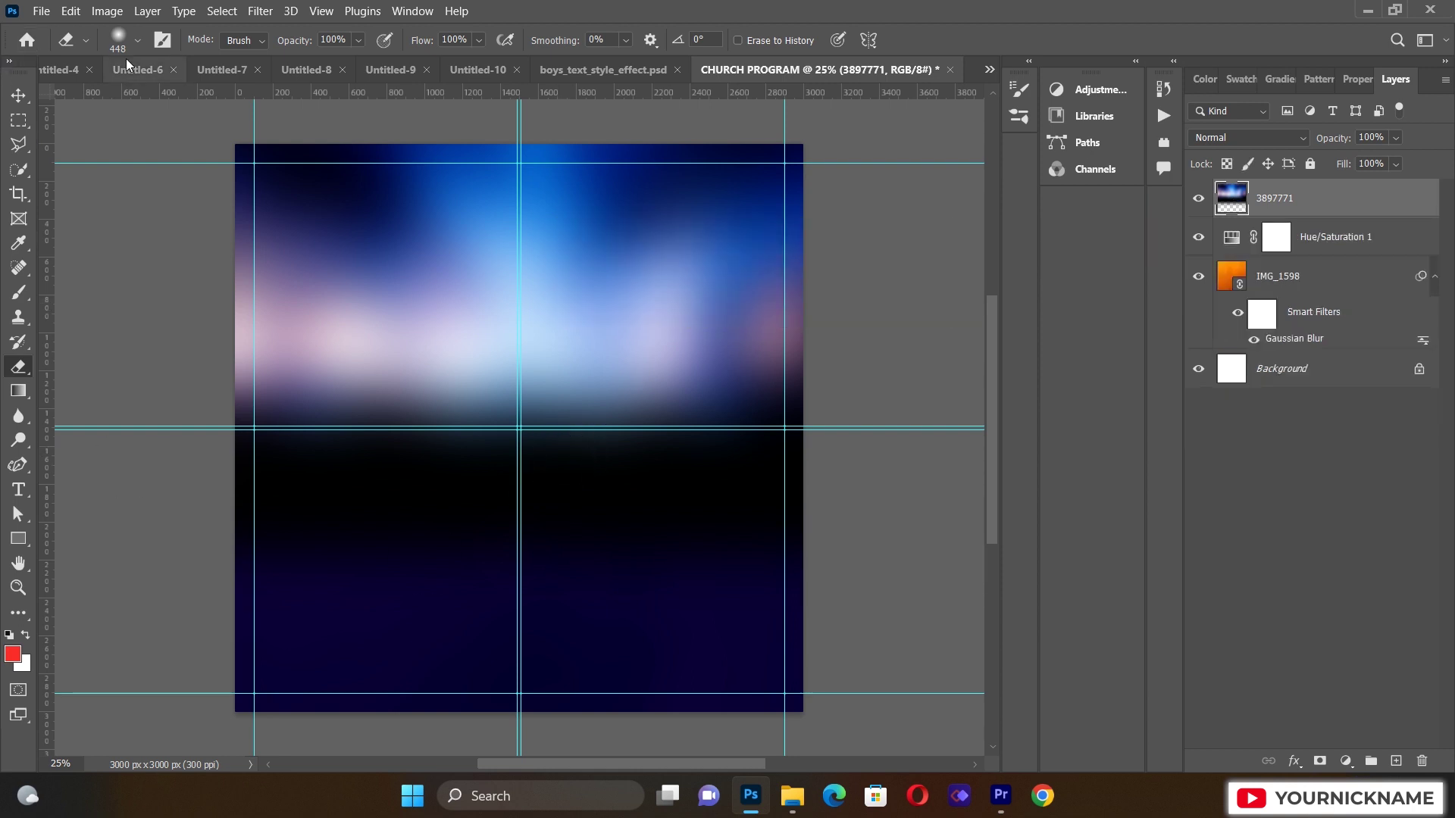
left_click(139, 41)
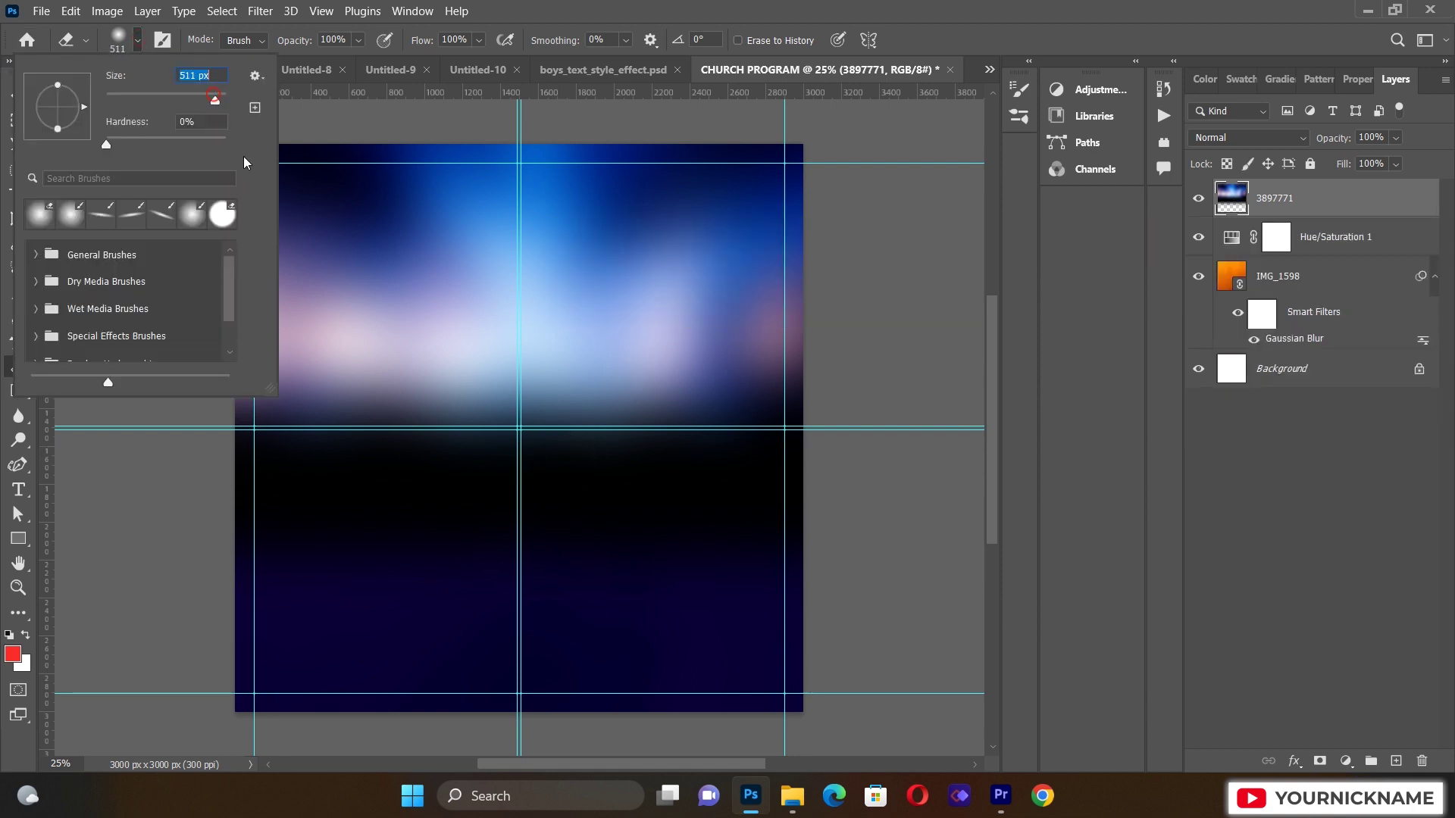
left_click(318, 494)
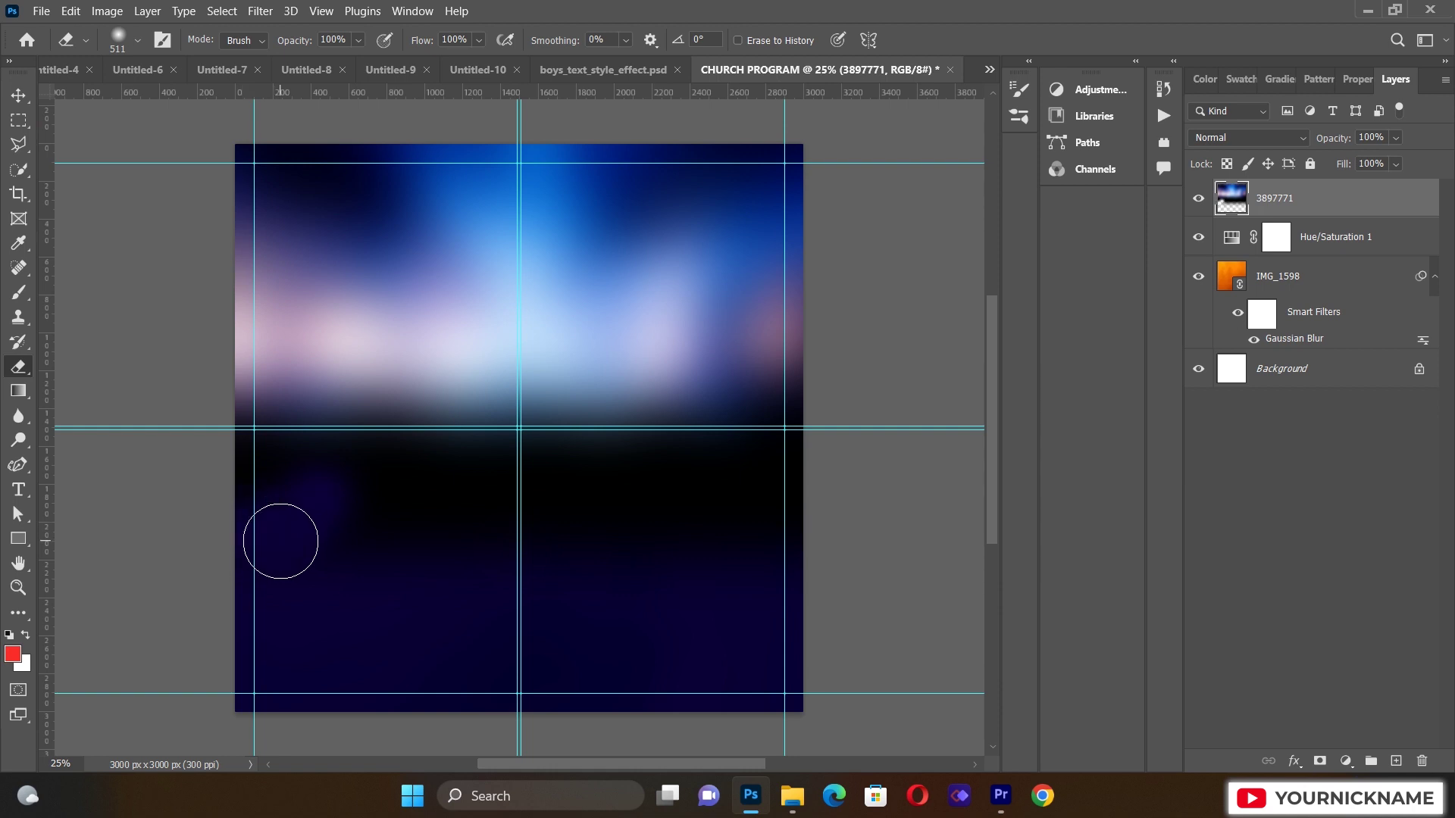
key("ctrl+z")
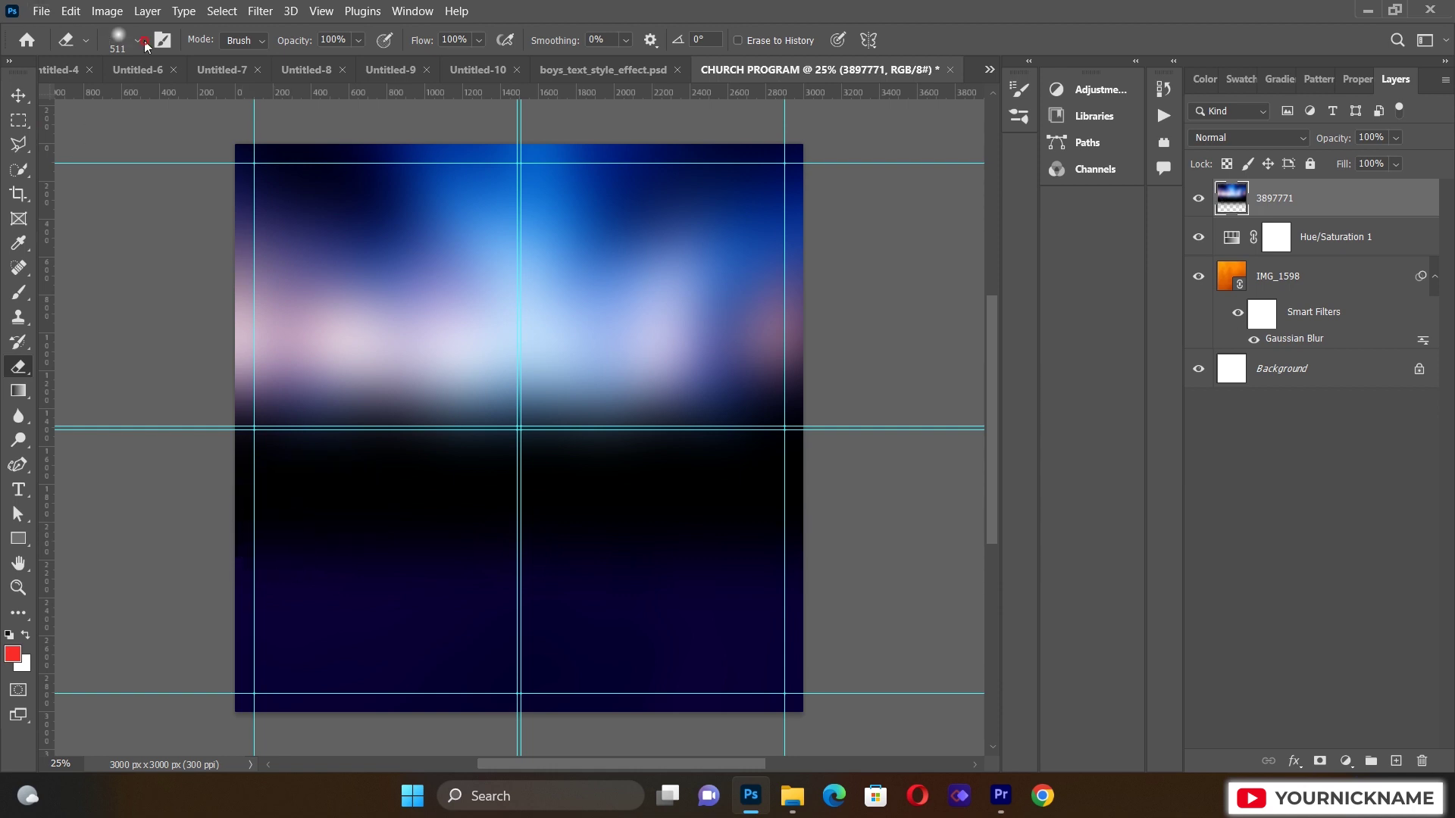
left_click(144, 42)
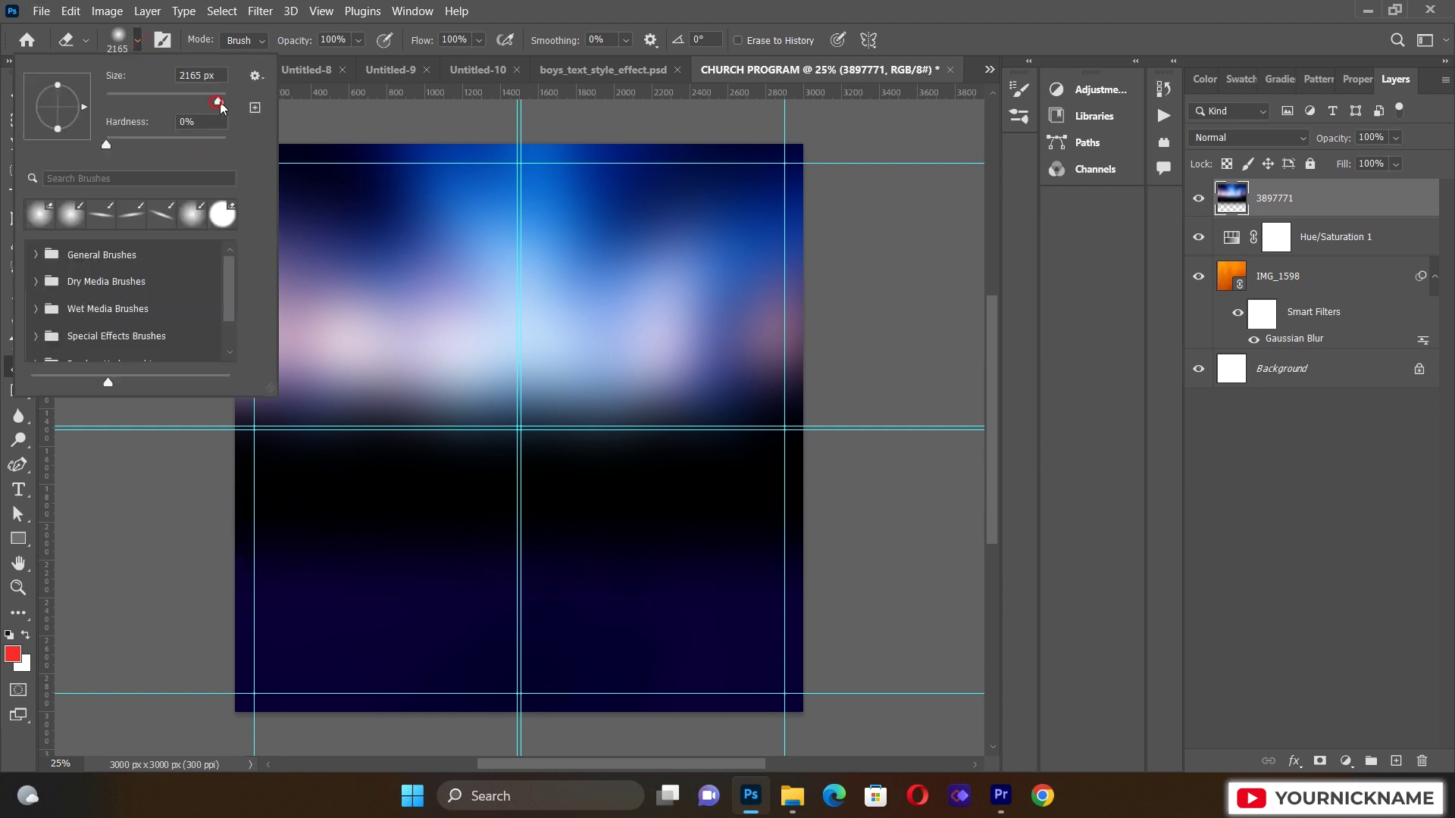
left_click(275, 607)
mouse_move(364, 649)
left_mouse_down()
mouse_move(616, 667)
mouse_move(796, 650)
mouse_move(485, 653)
left_mouse_up()
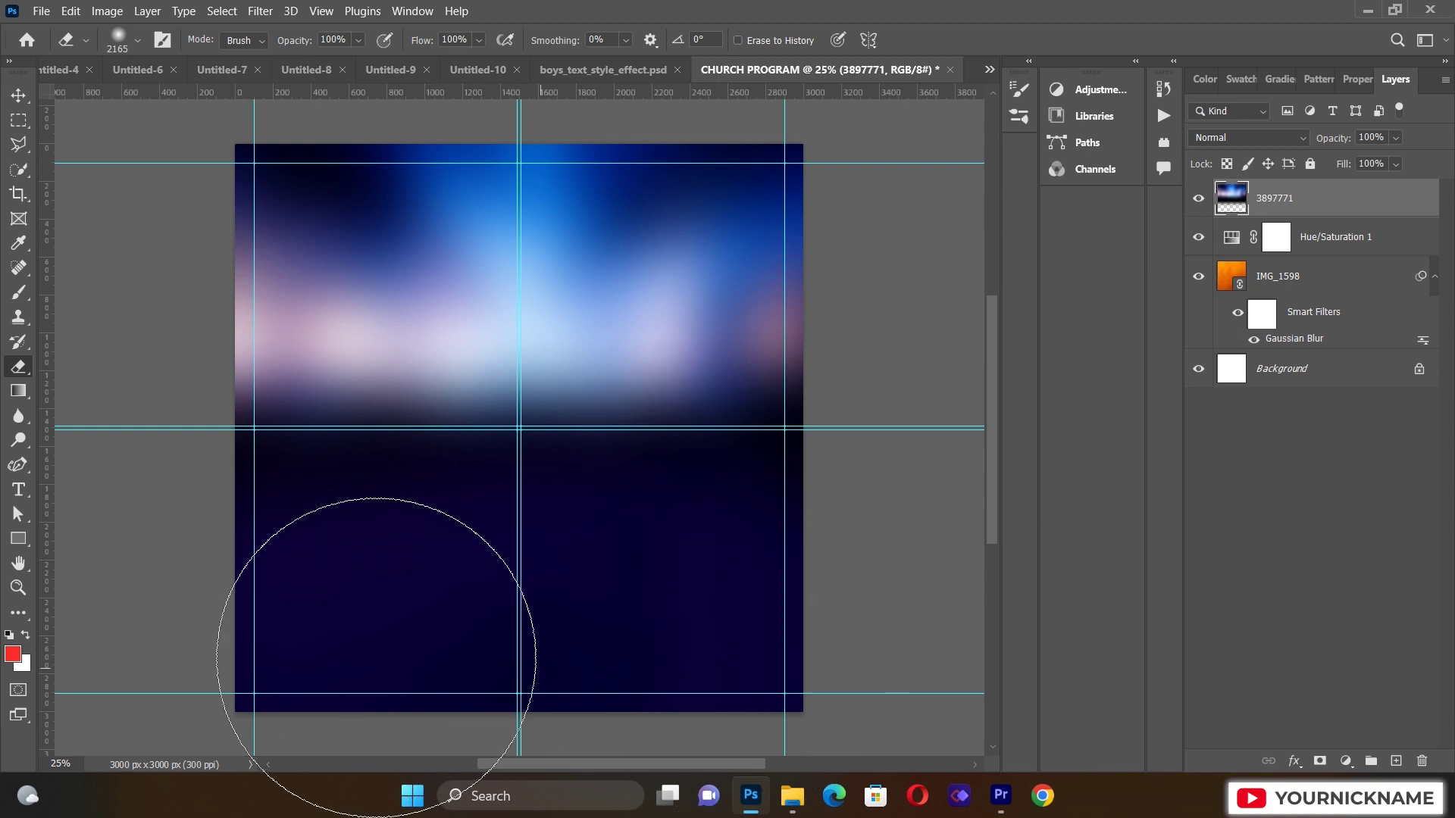
Step: Stretch the glow layer to 116.35%, raise it 140 px, and deselect
left_click(26, 99)
left_click_drag(526, 602, 521, 676)
left_click_drag(648, 330, 648, 304)
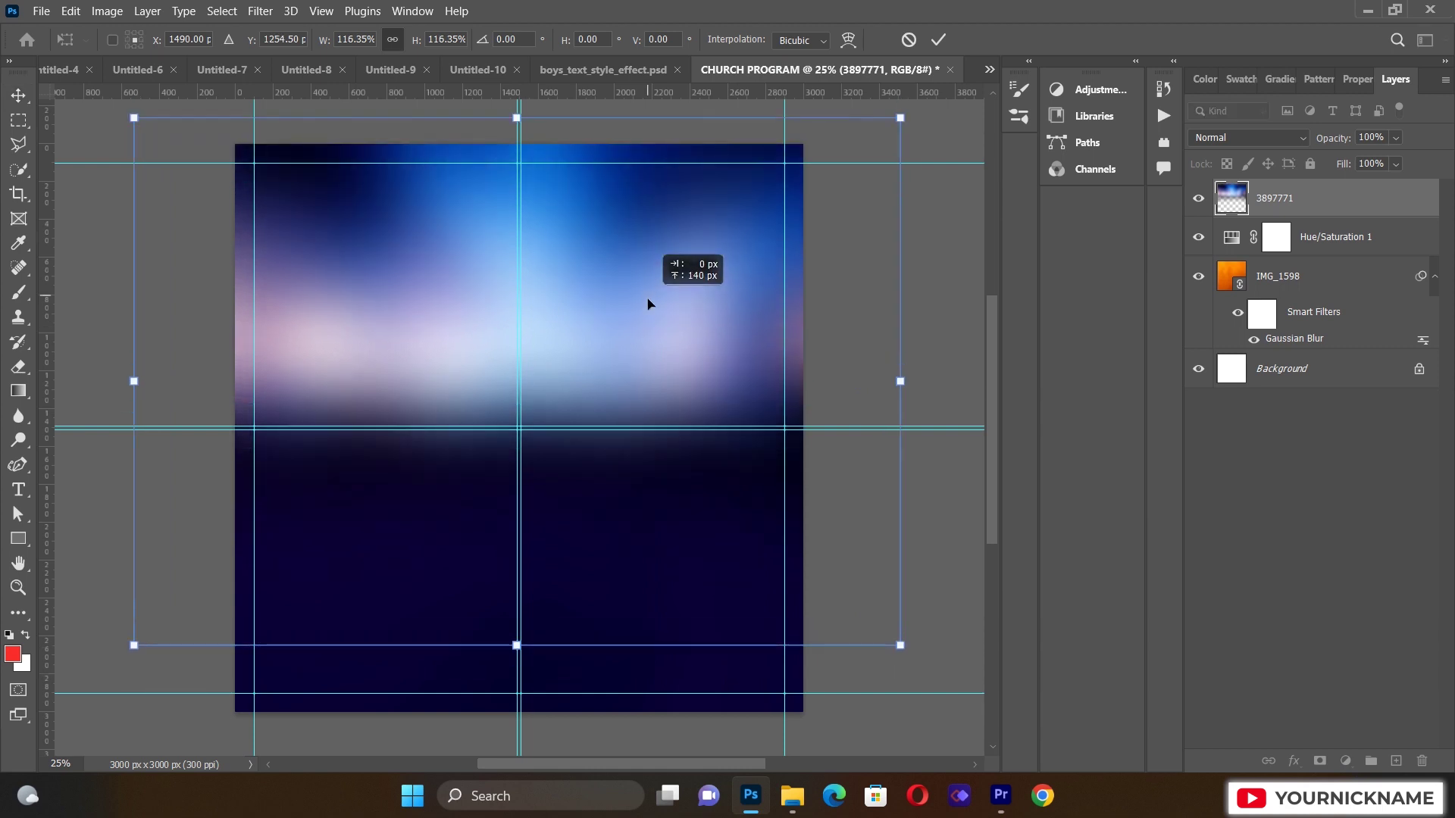
key("Return")
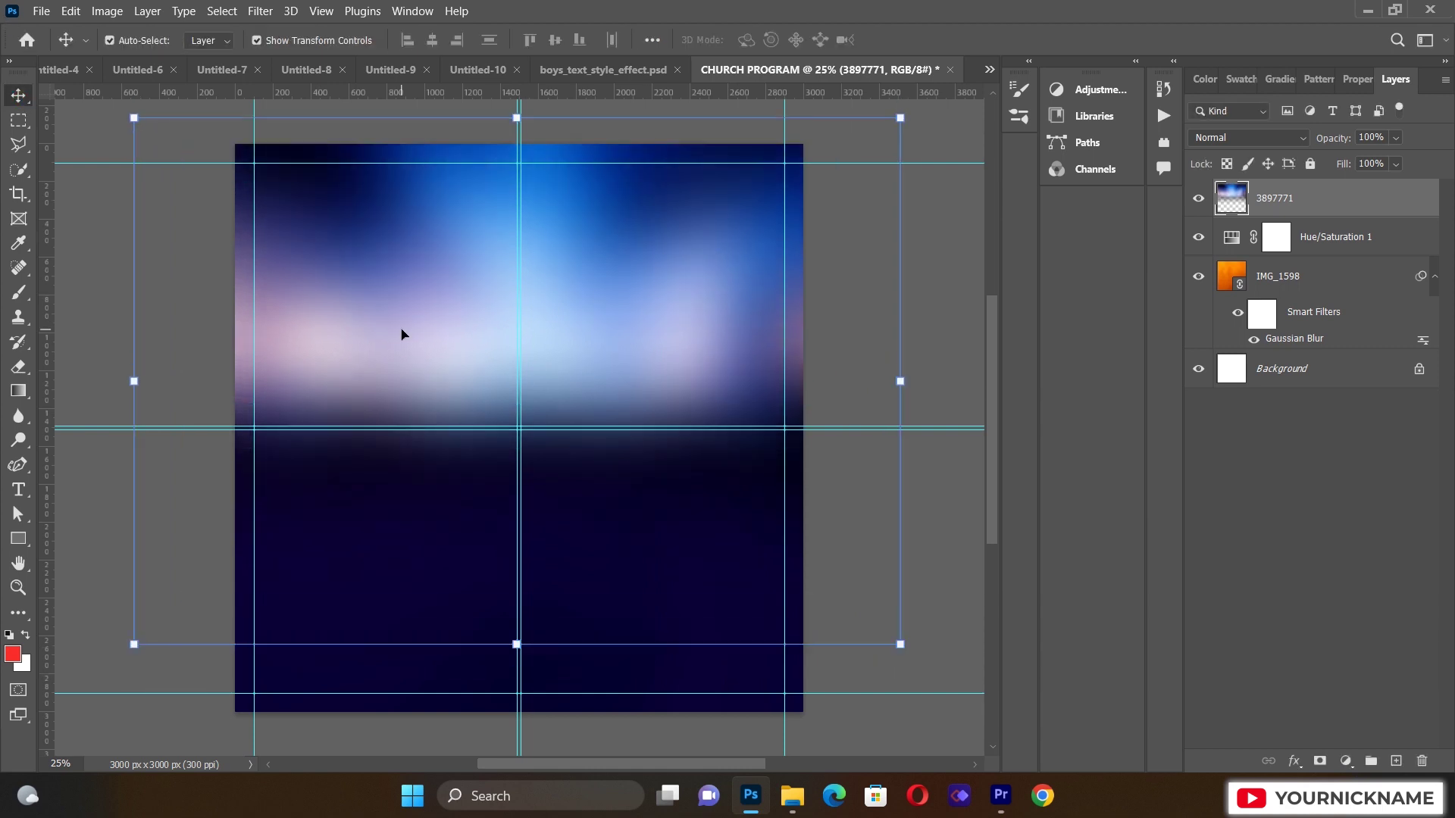
left_click(938, 331)
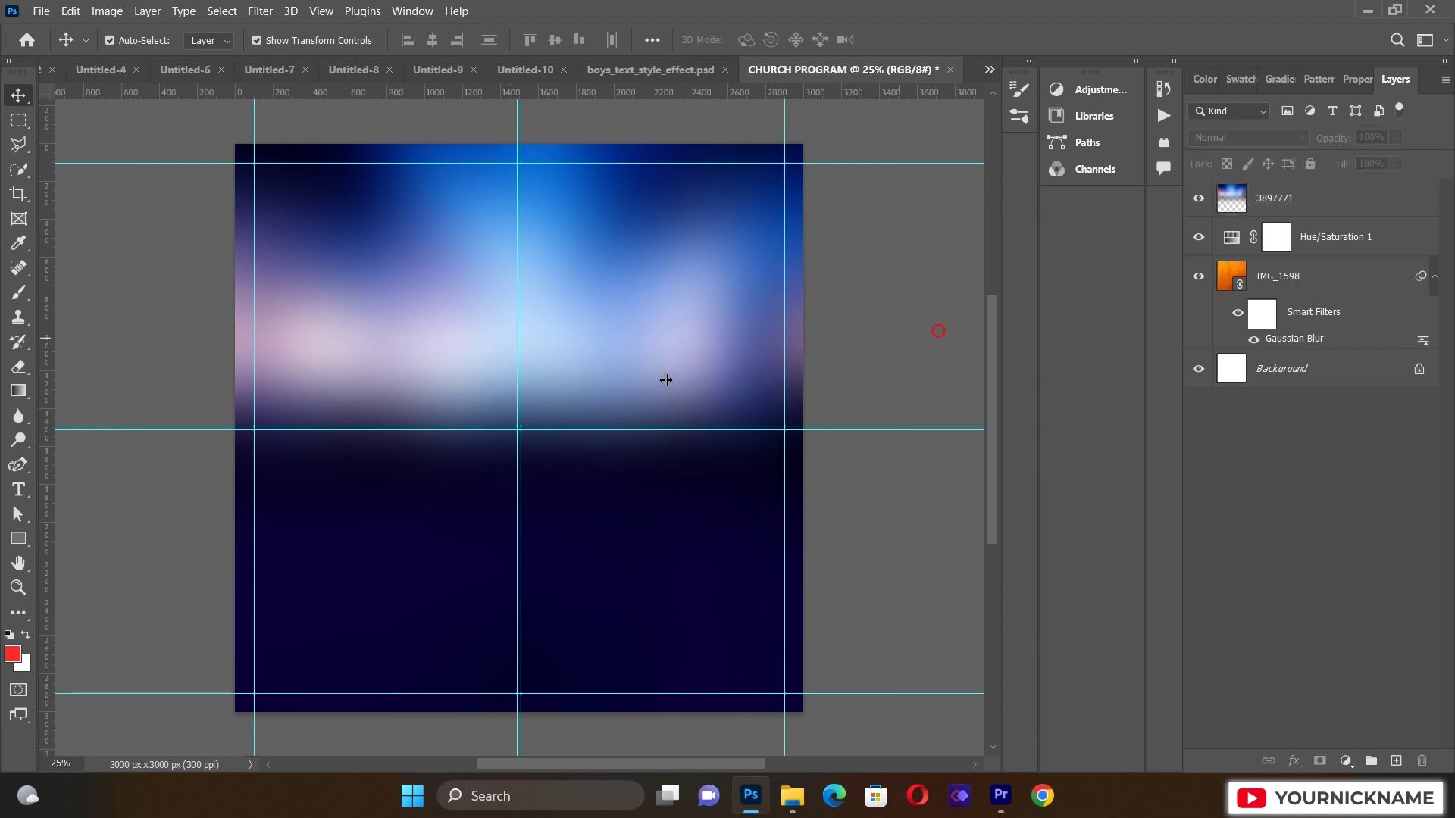
Step: Place 2.jpg as a linked layer in the top-left corner
left_click(41, 11)
left_click(104, 370)
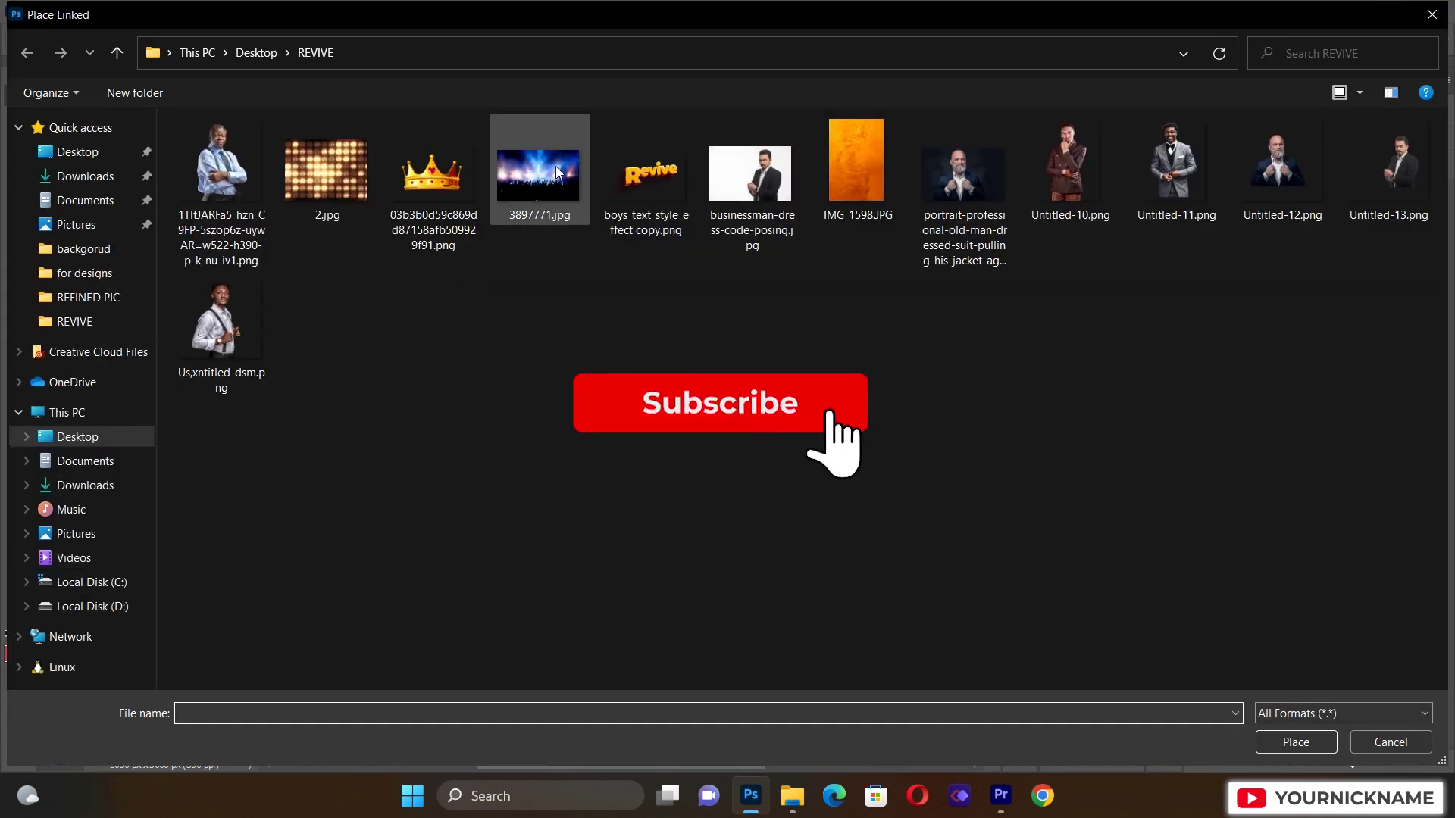
double_click(357, 188)
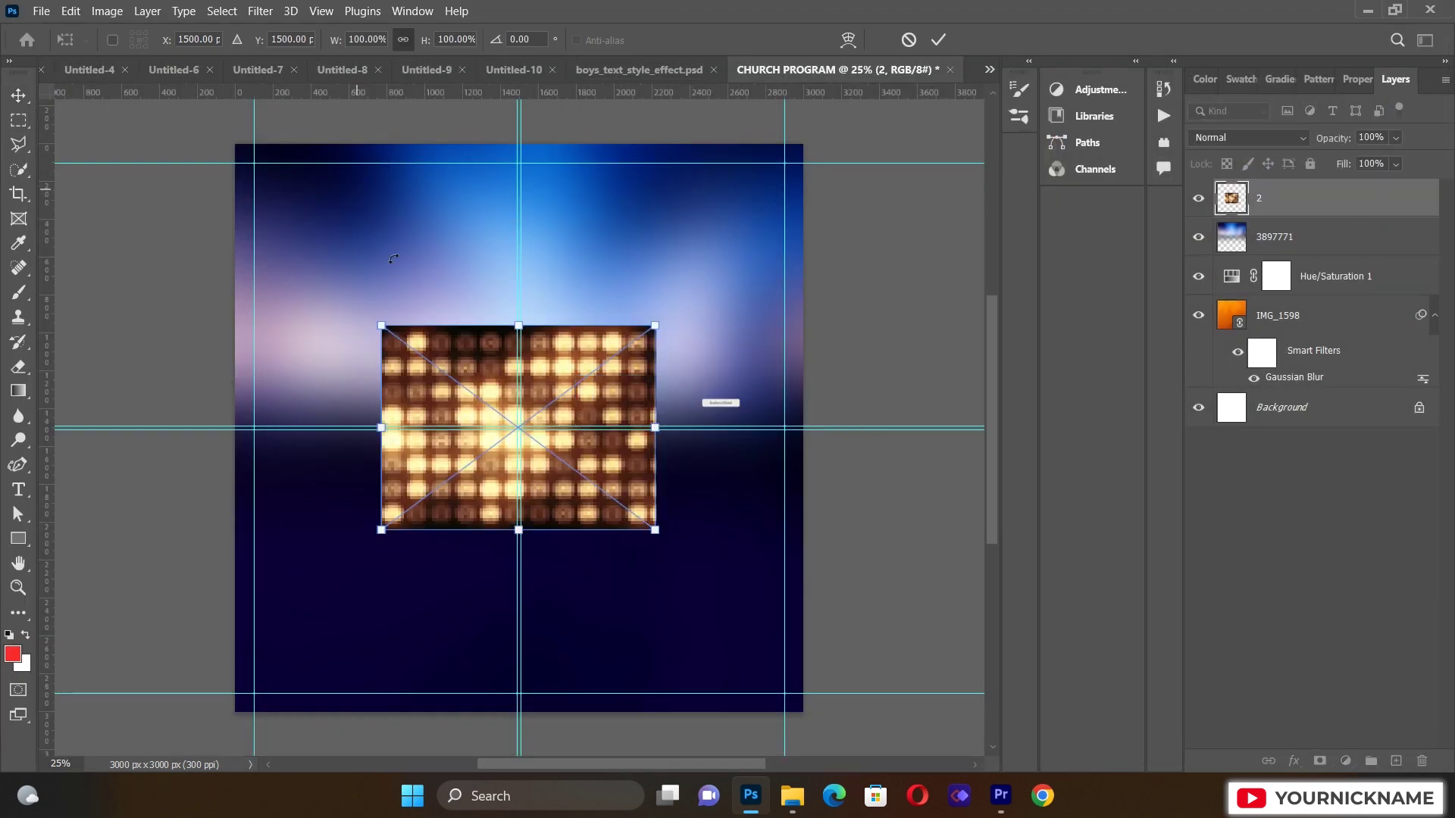
left_click_drag(630, 387, 416, 185)
left_click(17, 94)
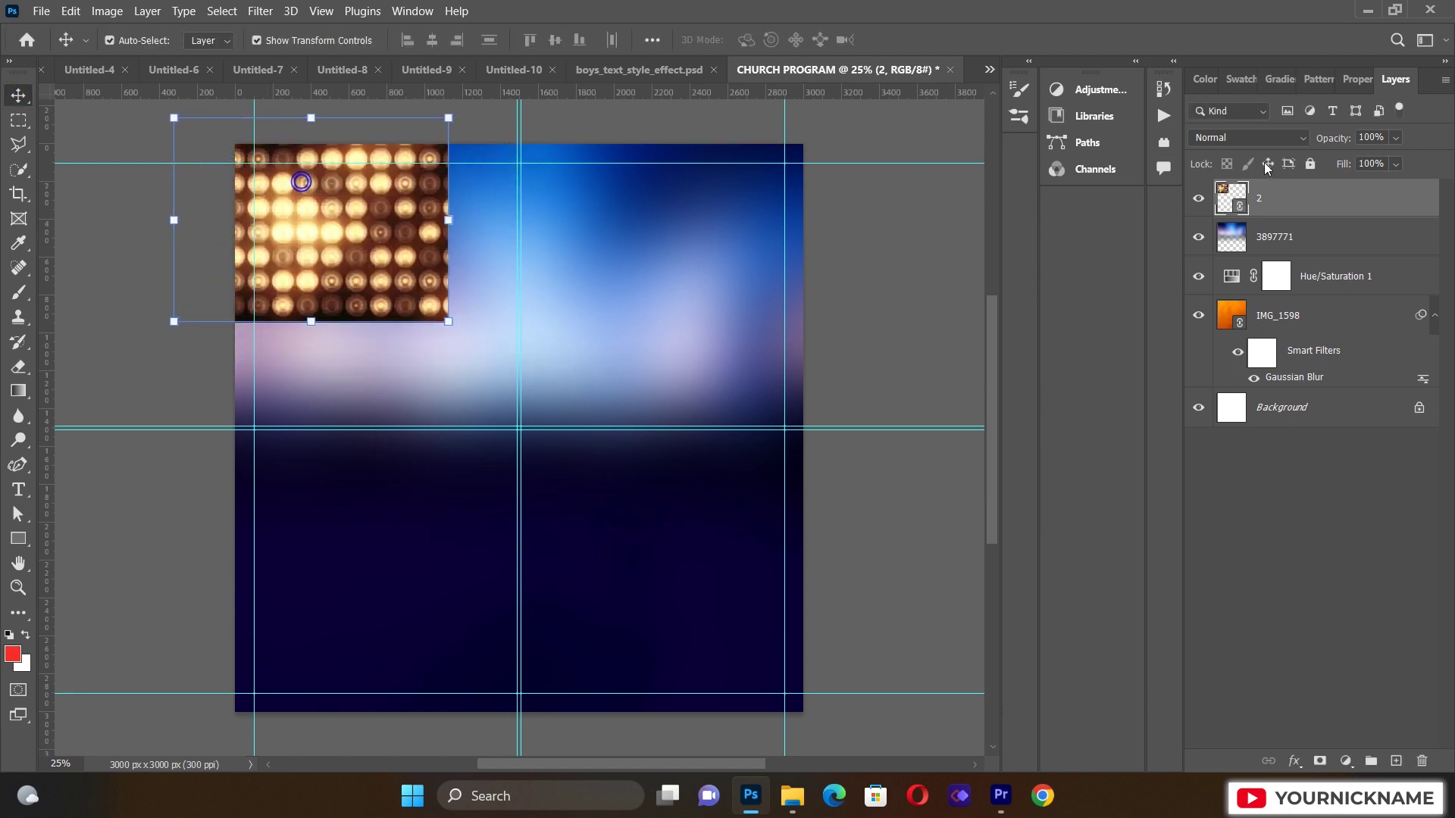
Step: Set layer 2's blend mode to Screen and nudge it slightly left
left_click(1216, 137)
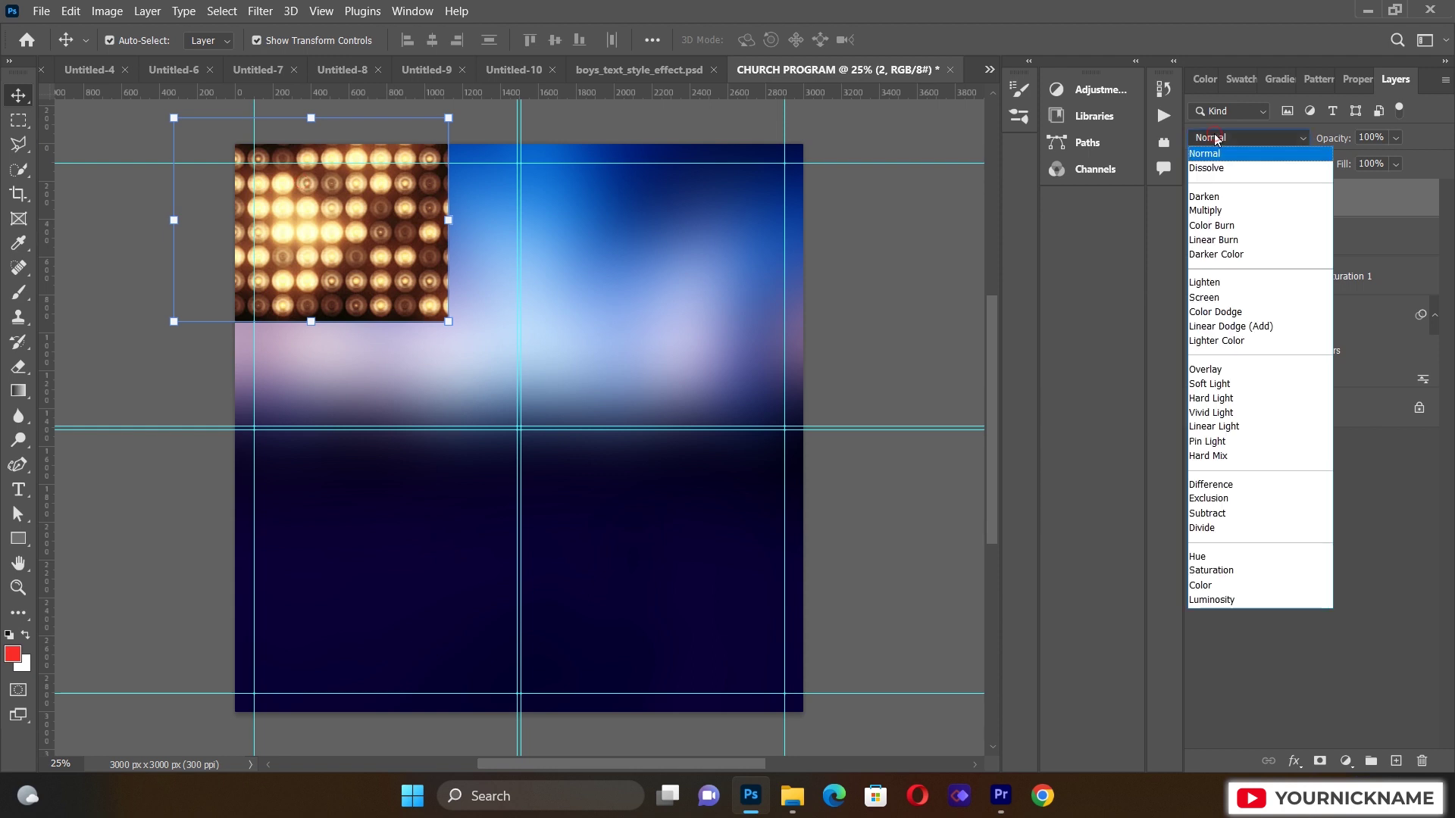
left_click(1213, 297)
left_click_drag(388, 252, 382, 253)
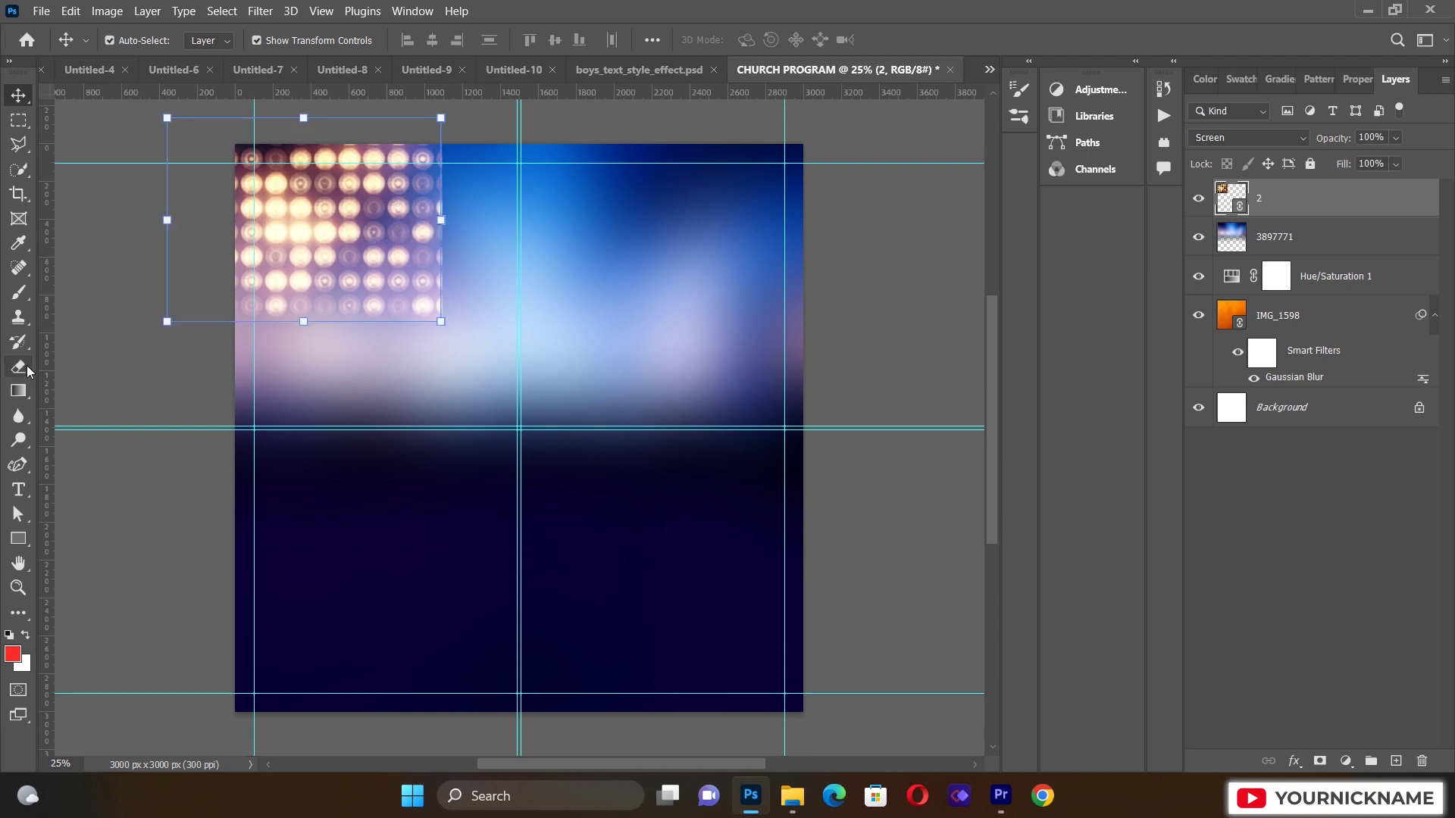
left_click(22, 368)
left_click(137, 42)
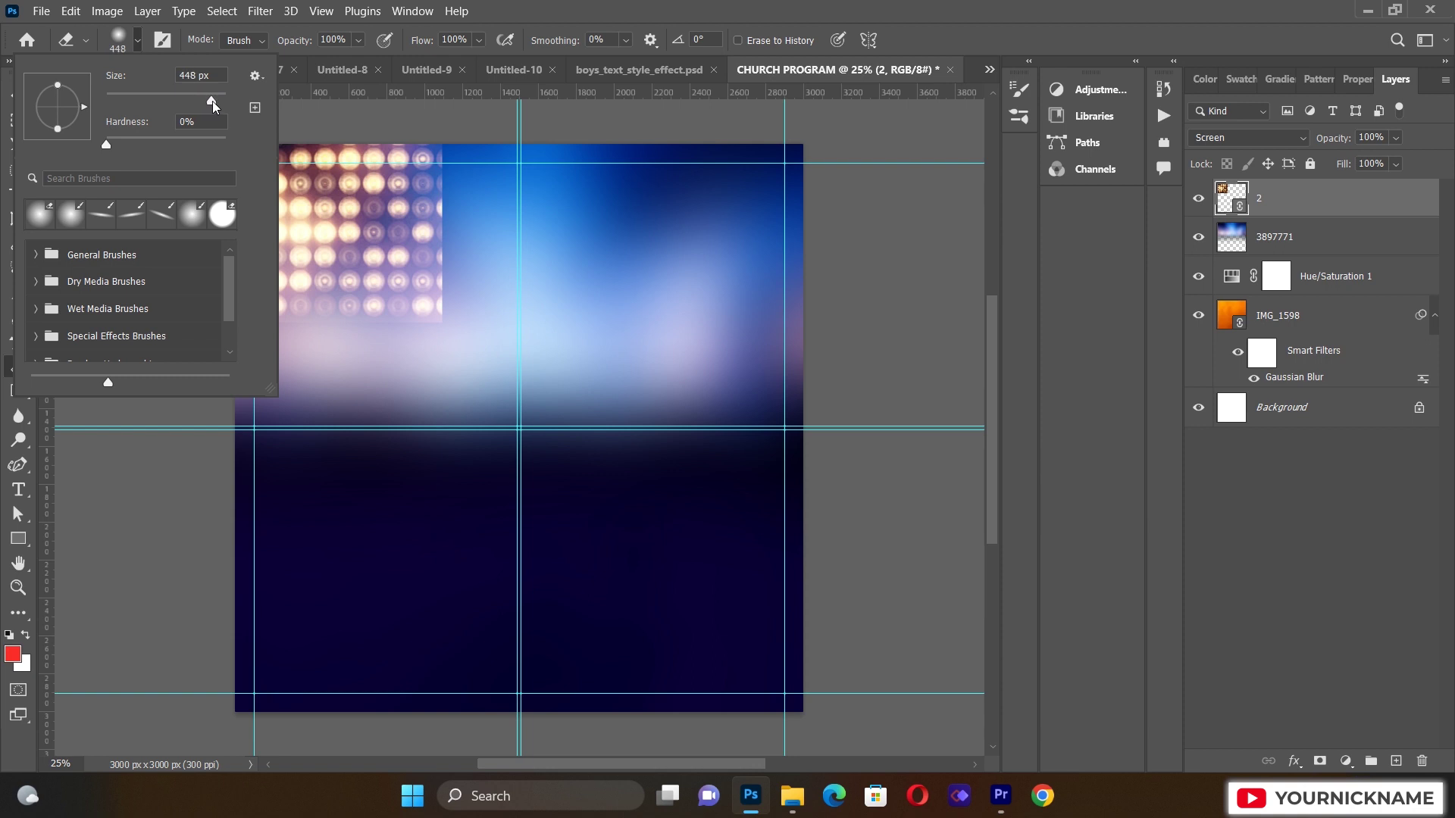
Step: Rasterize layer 2 and fade its right edge with a 385 px eraser
left_click_drag(220, 103, 208, 109)
left_click(374, 188)
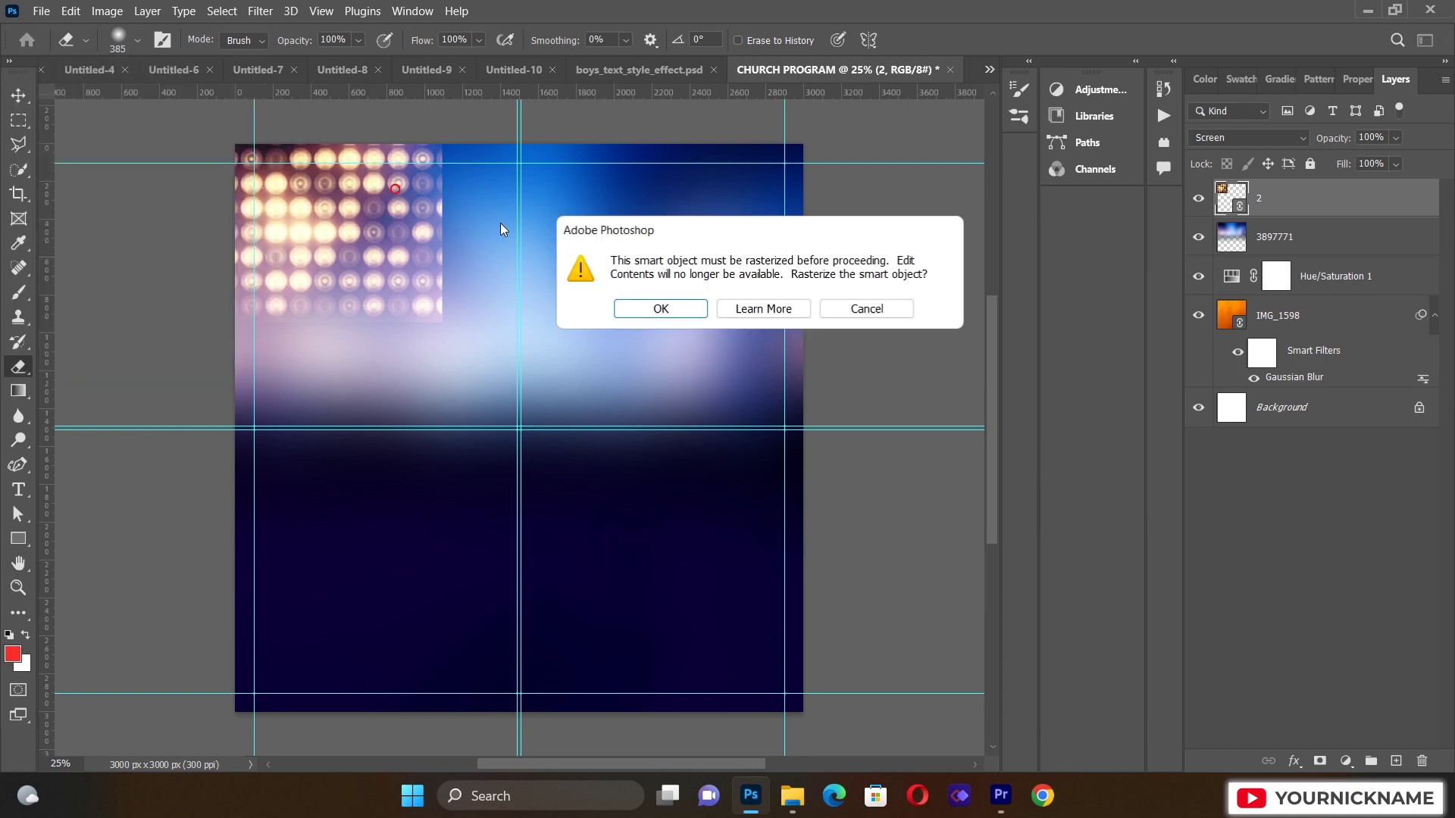
left_click(637, 312)
mouse_move(348, 108)
left_mouse_down()
mouse_move(439, 146)
mouse_move(445, 293)
mouse_move(424, 320)
mouse_move(273, 331)
mouse_move(402, 318)
mouse_move(440, 275)
mouse_move(374, 316)
mouse_move(493, 169)
mouse_move(450, 180)
left_mouse_up()
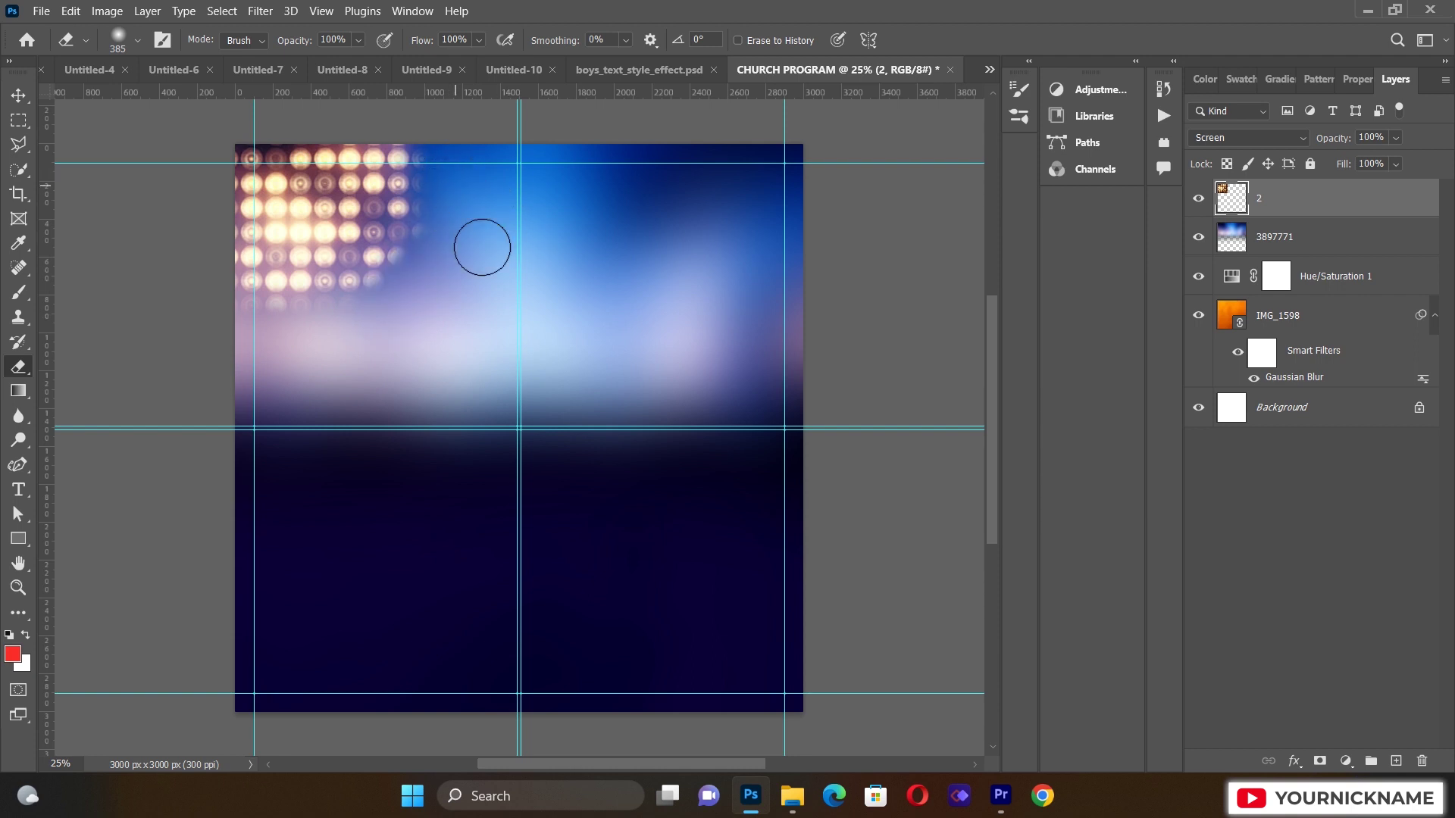
Step: Alt-drag a copy of the bulb lights into the top-right corner
left_click(27, 100)
left_click(303, 262)
left_click_drag(305, 263, 791, 269)
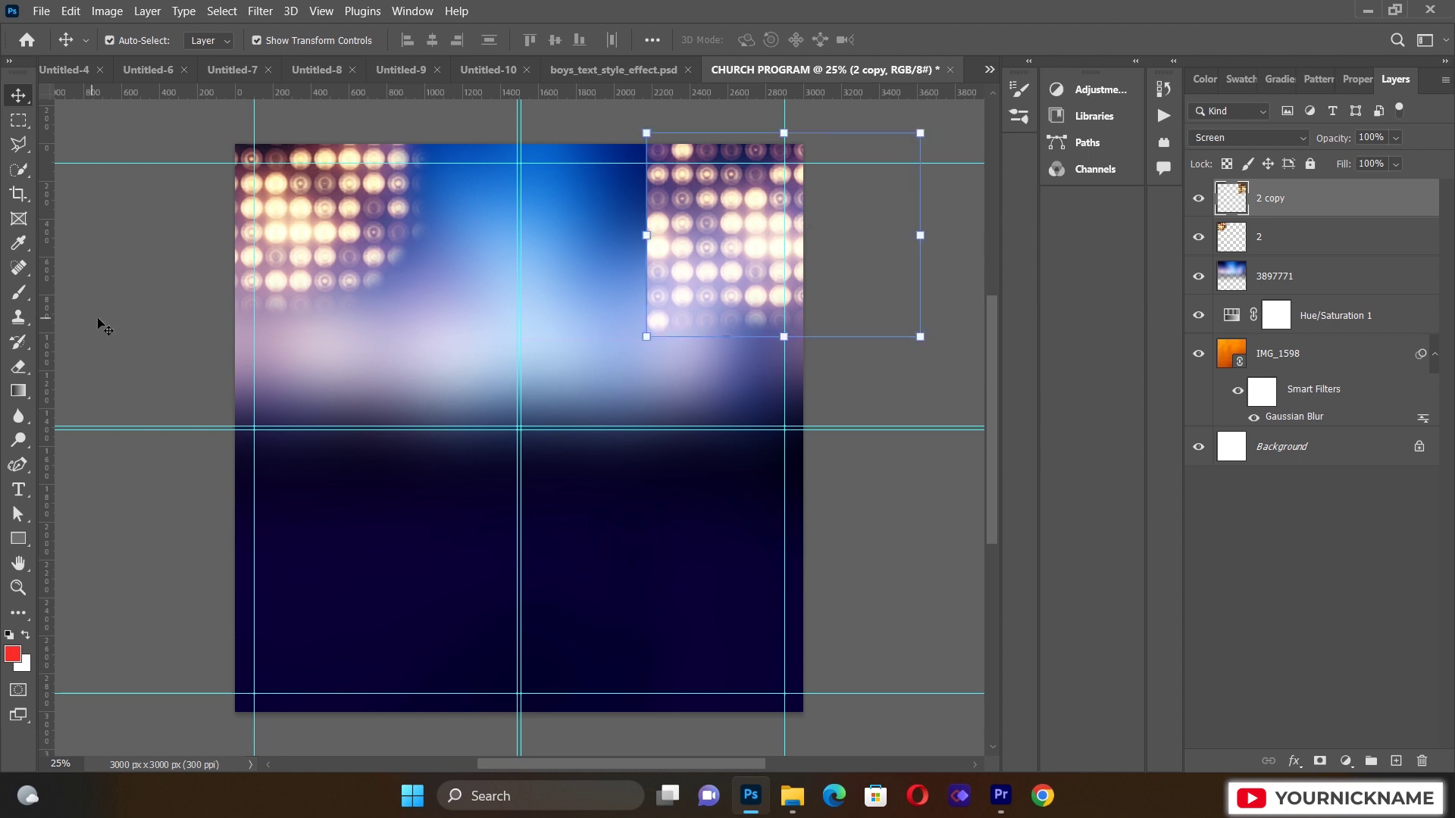
left_click(97, 318)
Step: Erase the lower-left edge of layer 2 copy and nudge the left light block left
left_click(18, 370)
left_click(597, 320)
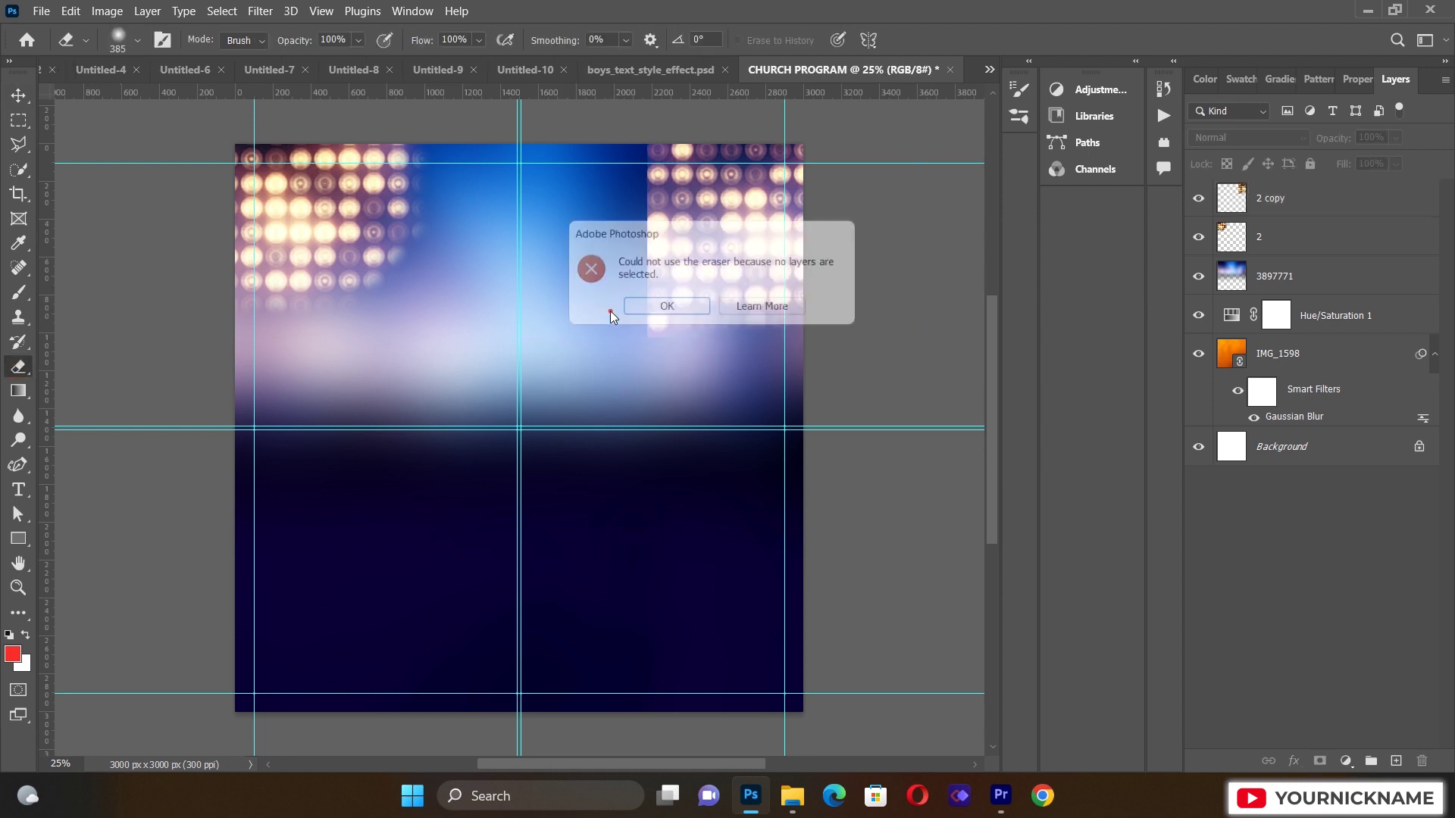
left_click(686, 311)
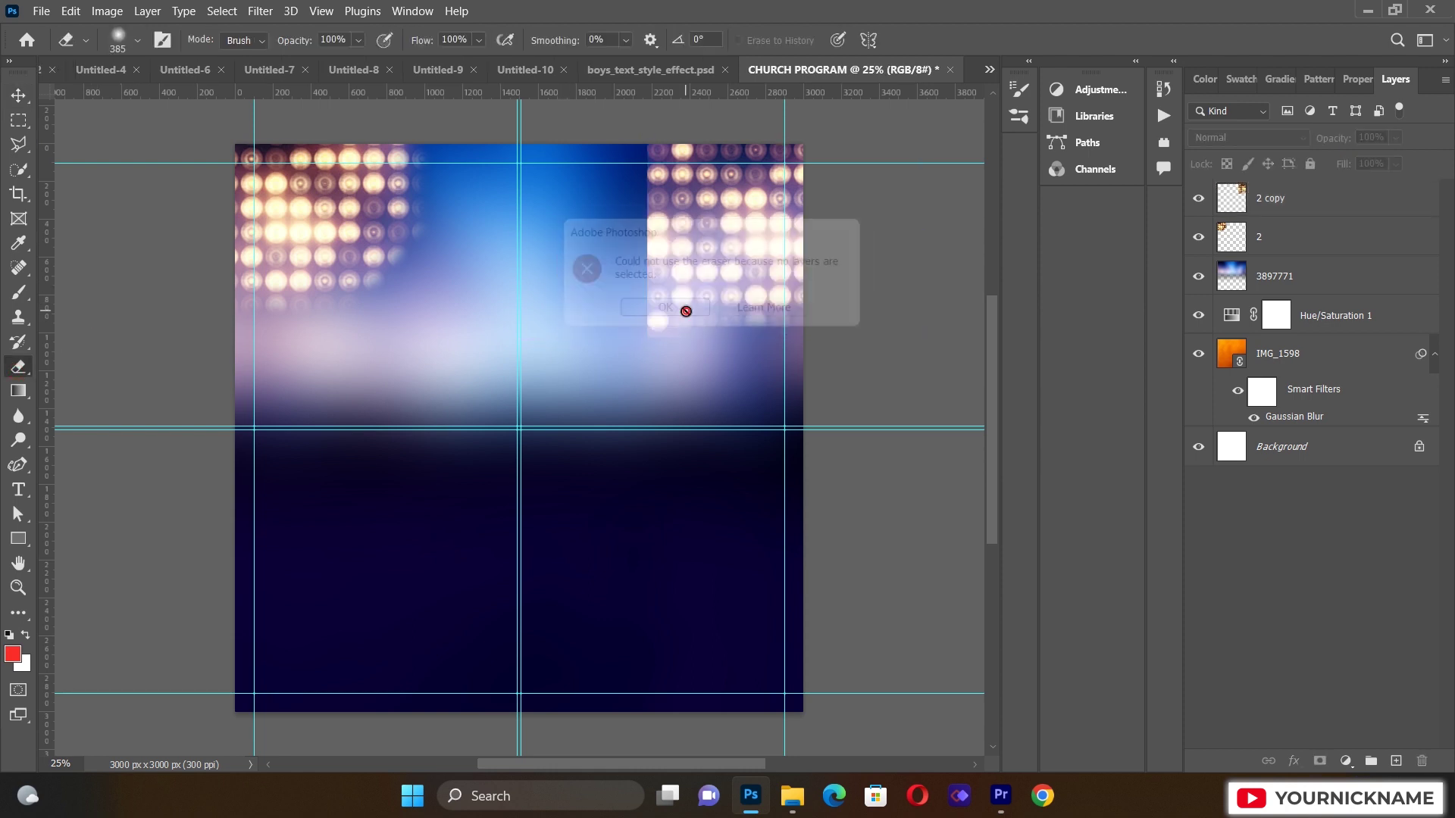
left_click(1318, 216)
mouse_move(665, 335)
left_mouse_down()
mouse_move(642, 299)
mouse_move(638, 160)
mouse_move(638, 243)
mouse_move(678, 313)
mouse_move(789, 351)
mouse_move(765, 346)
left_mouse_up()
left_click(16, 94)
left_click_drag(325, 227, 290, 222)
key("v")
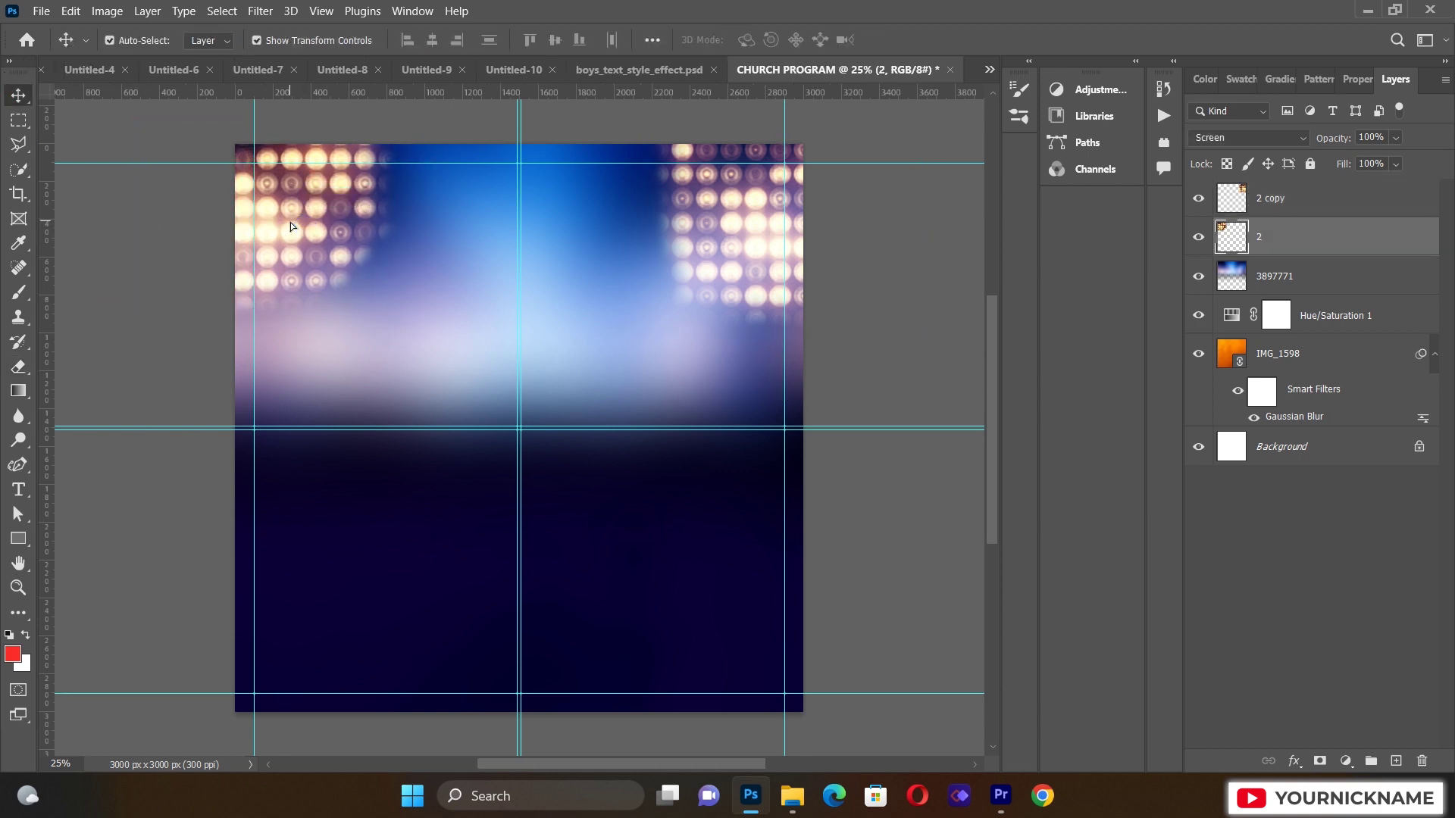
Step: Nudge both light blocks into the top corners, then undo a trial blur on layer 2
left_click_drag(685, 223, 703, 233)
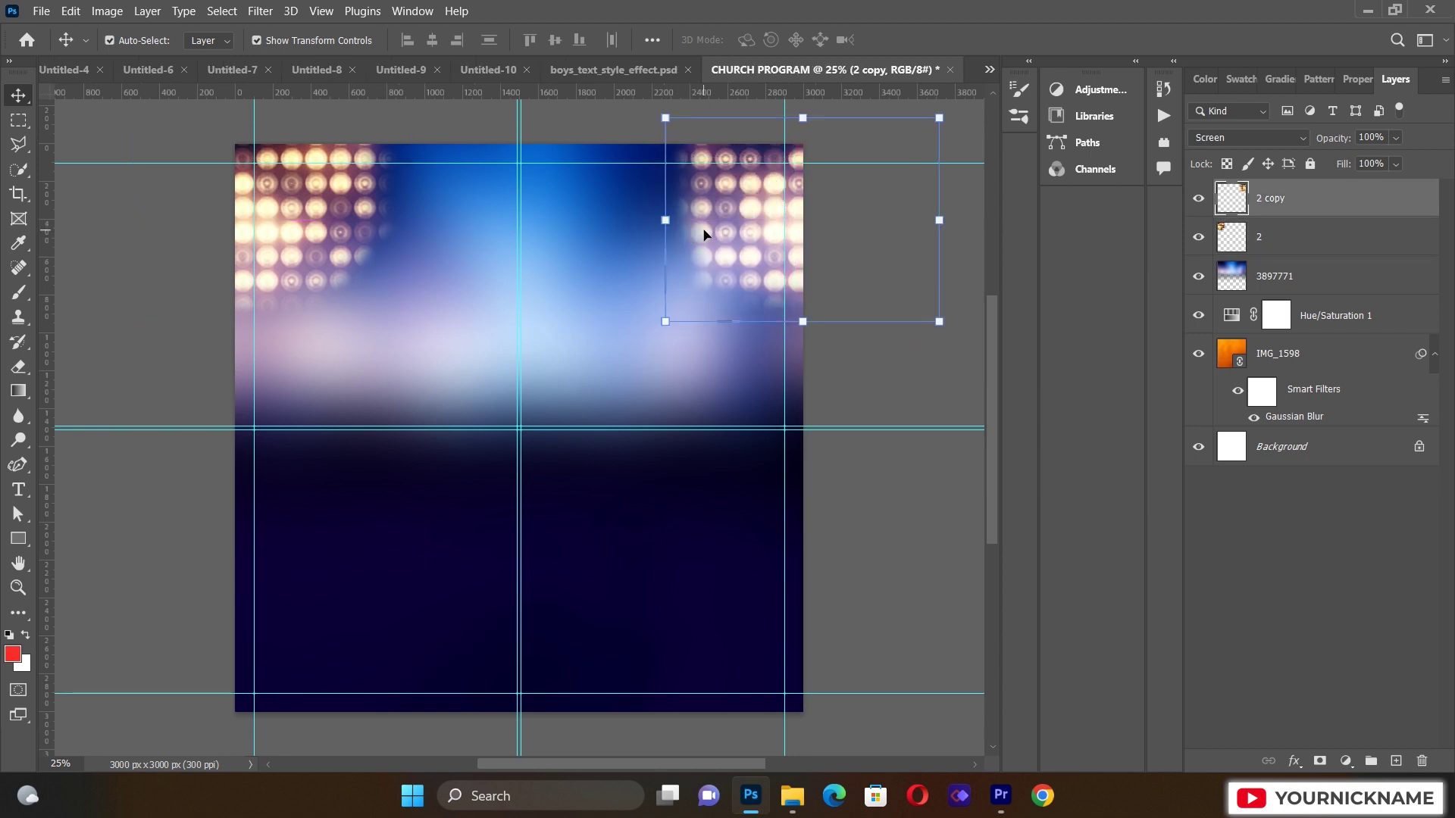
left_click_drag(335, 235, 328, 239)
left_click(328, 236)
left_click(260, 10)
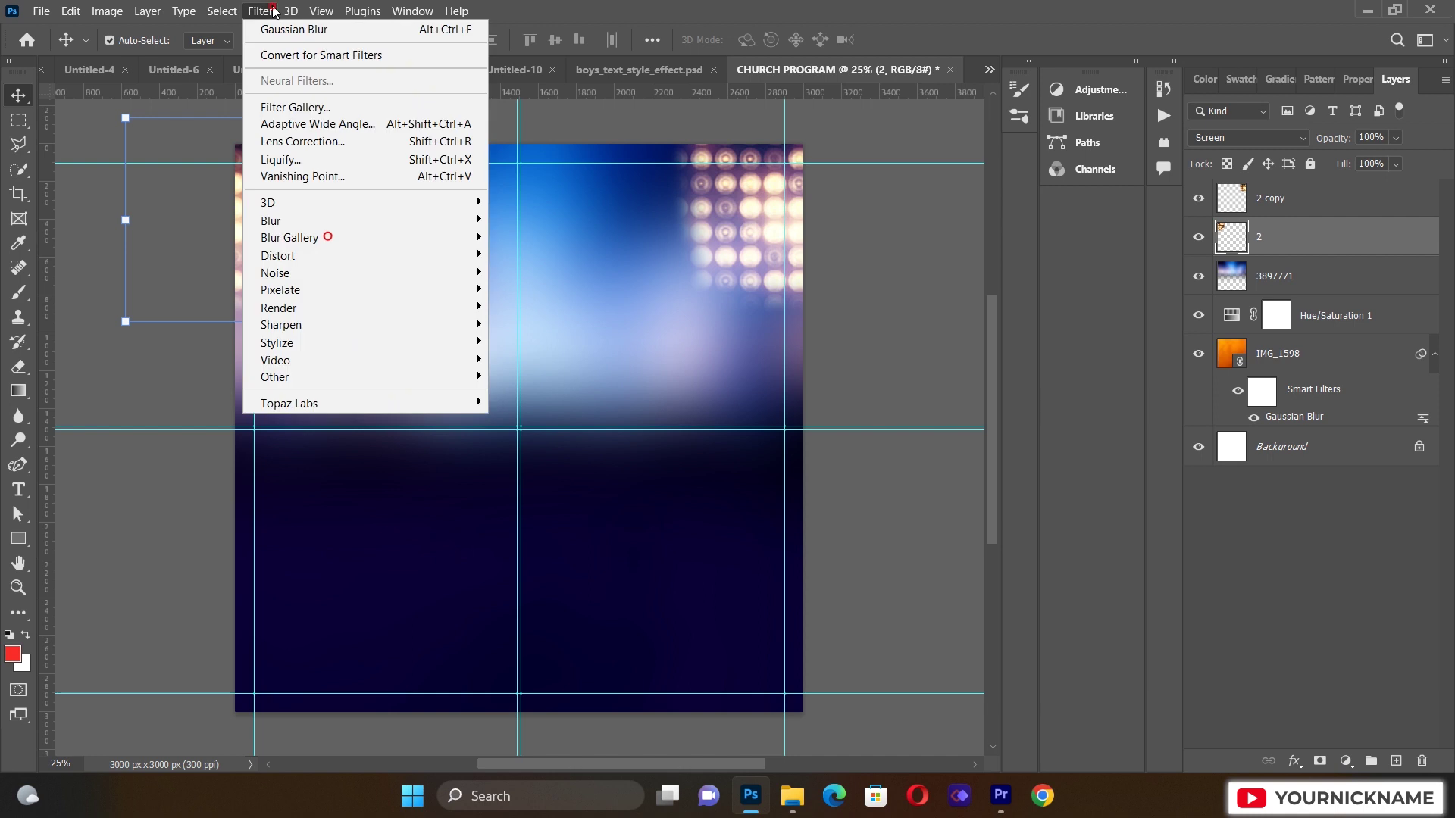
left_click(282, 28)
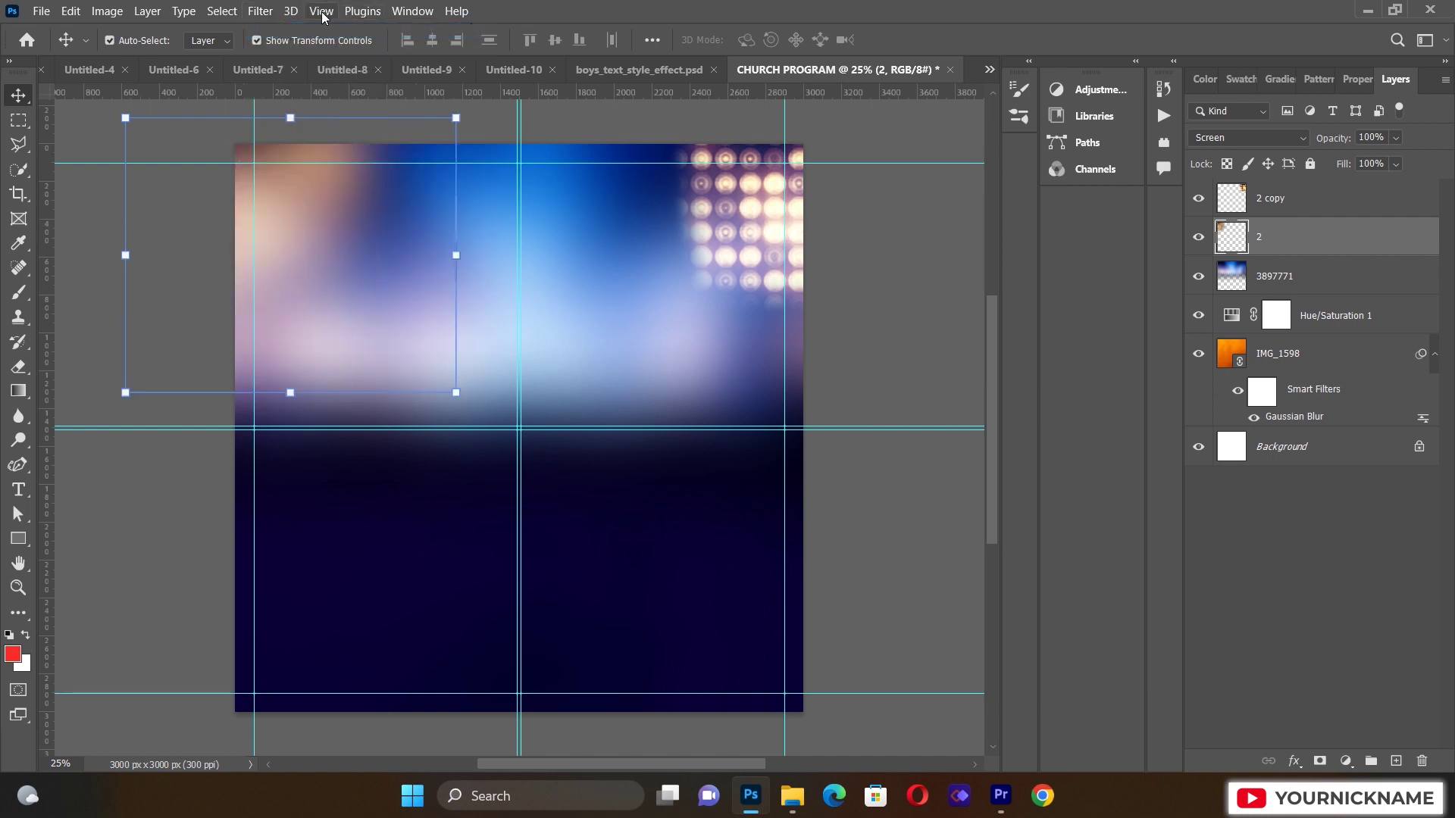
left_click(265, 13)
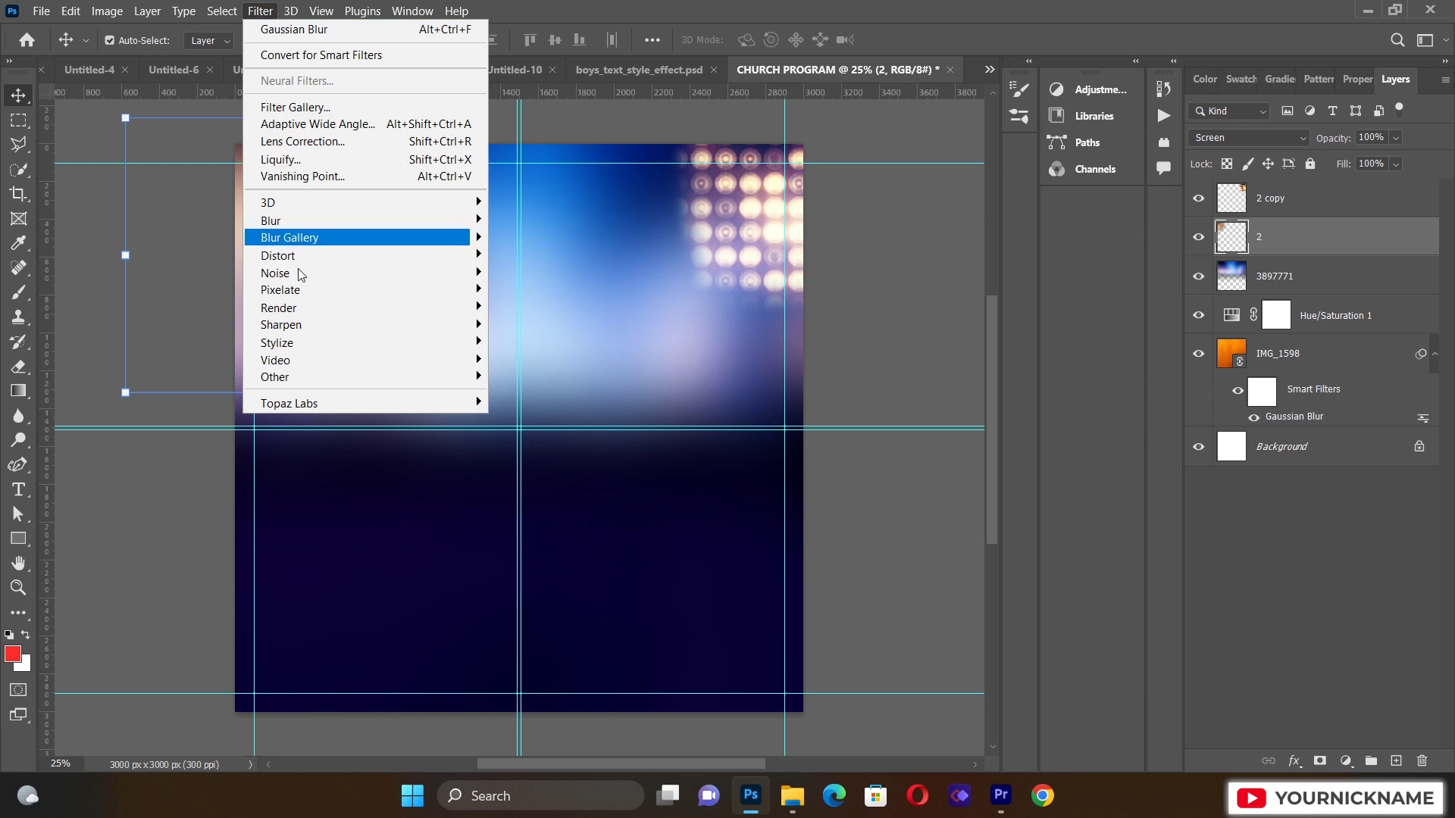
left_click(428, 482)
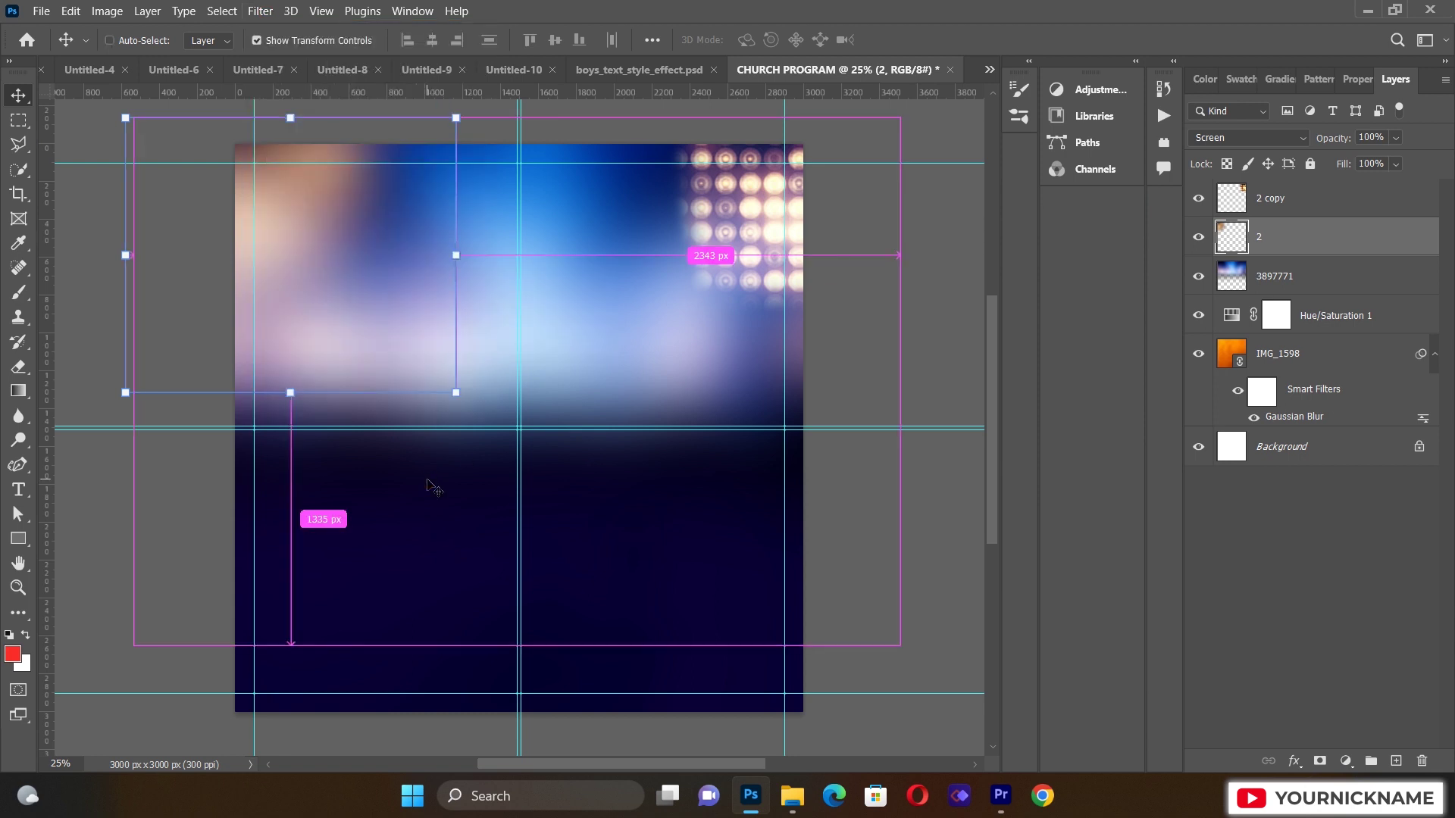
key("ctrl+z")
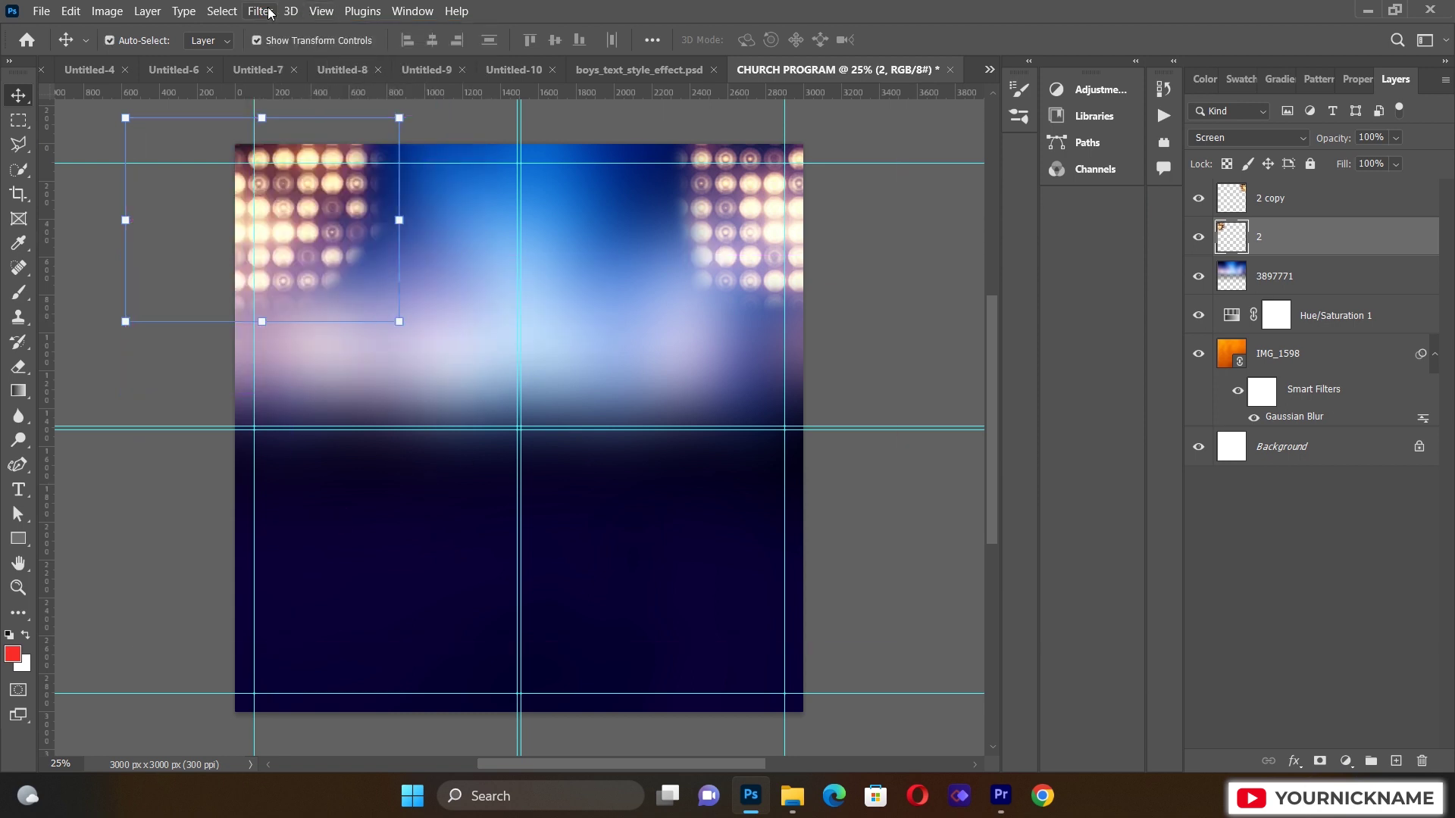
Step: Blur the left light block (layer 2) with a 10.0 px Gaussian Blur
left_click(269, 13)
mouse_move(309, 219)
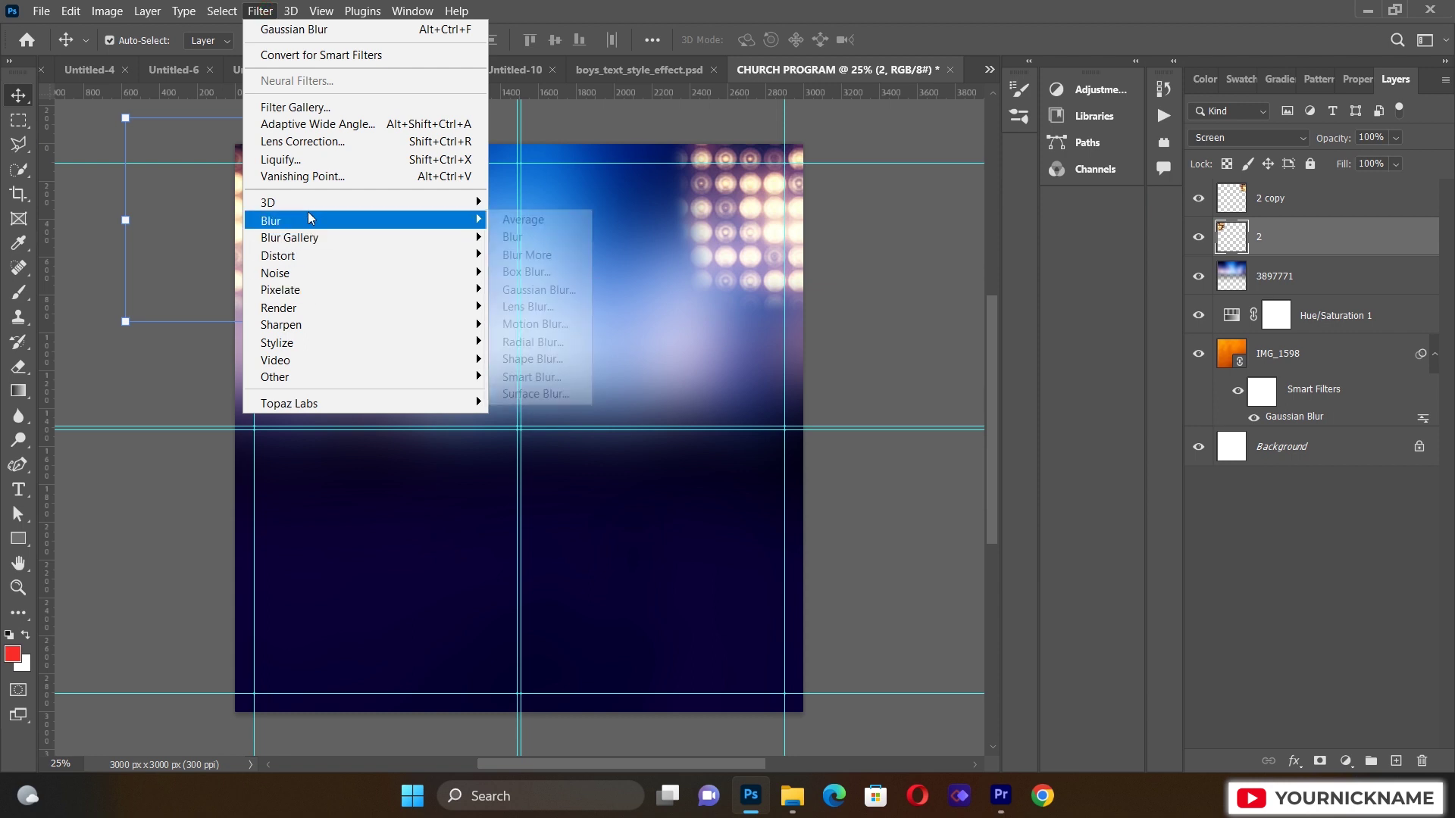
left_click(532, 292)
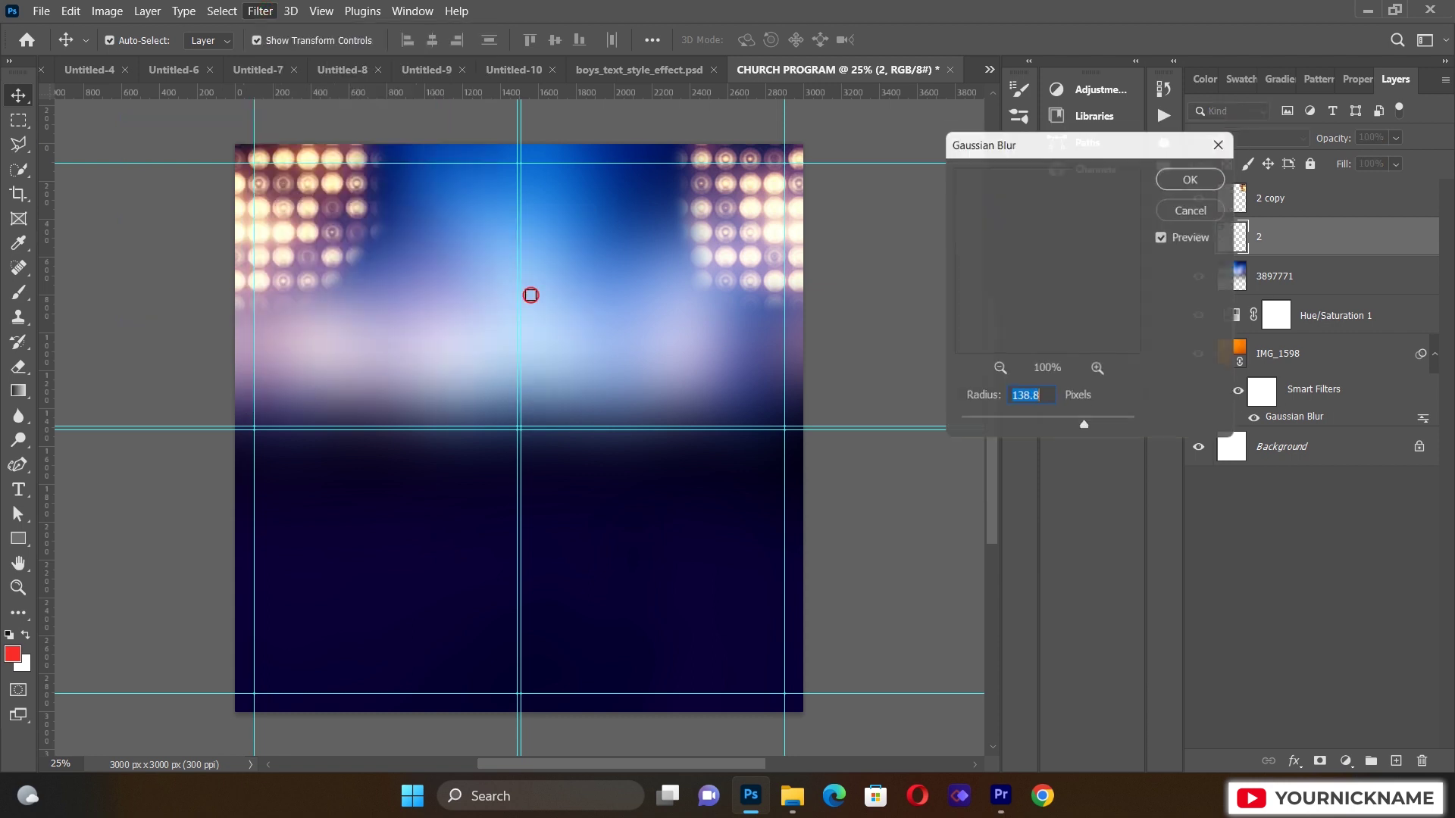
left_click(986, 429)
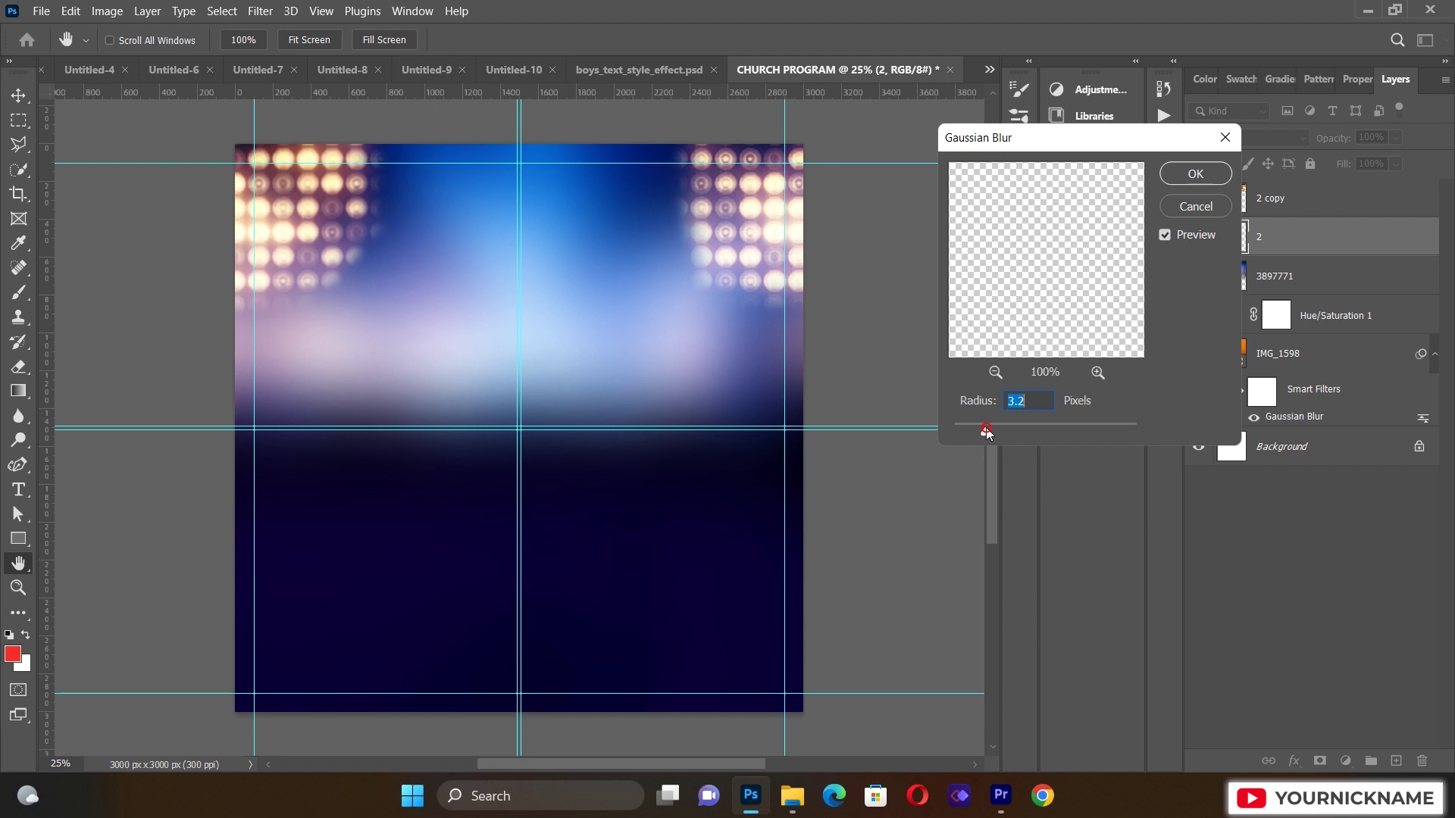
left_click_drag(985, 428, 1002, 428)
left_click_drag(1021, 428, 1029, 429)
left_click(1195, 174)
Step: Reapply the same 10 px Gaussian Blur to the top-right 2 copy light block
left_click(748, 199)
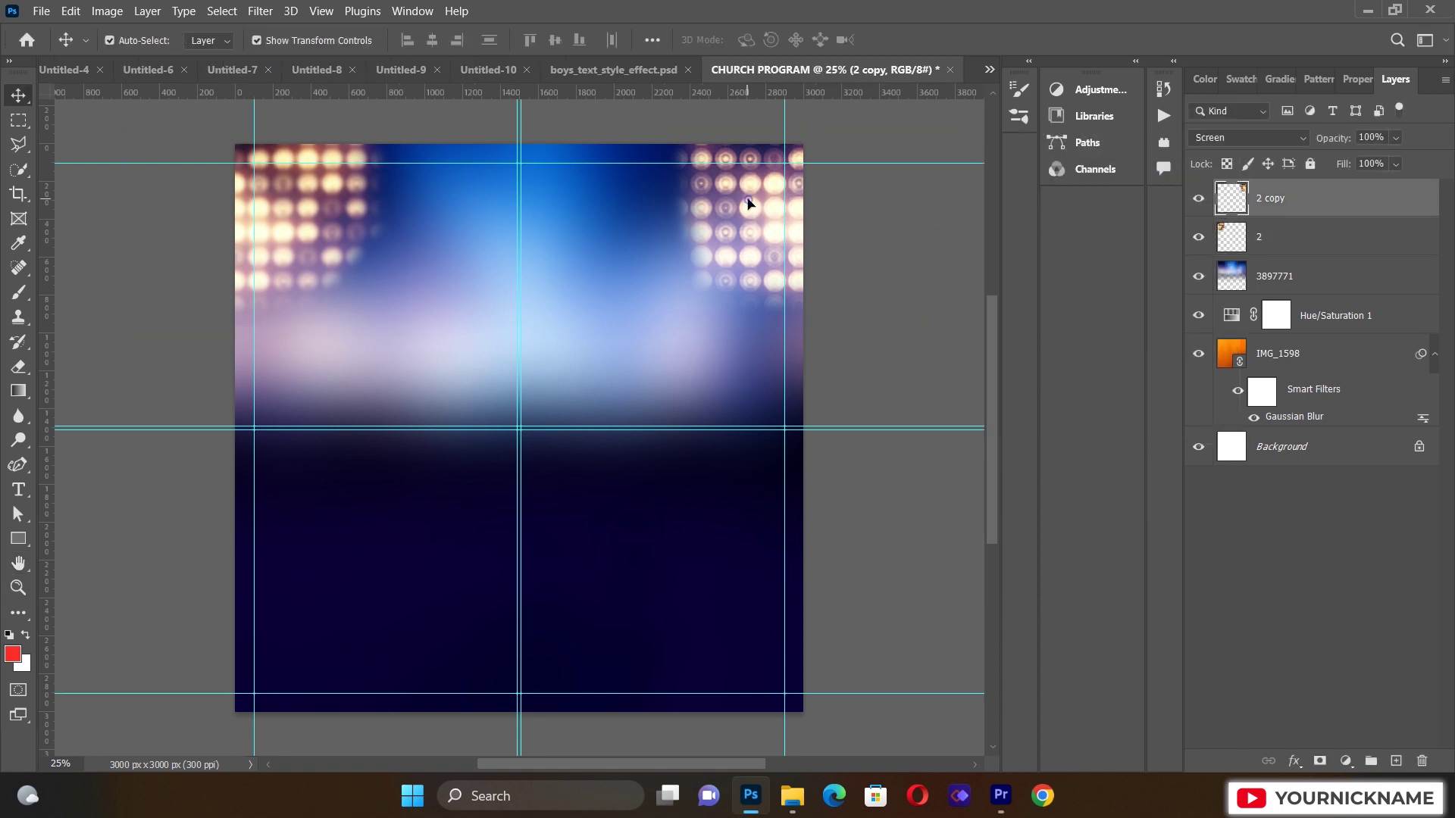
left_click(274, 14)
left_click(279, 25)
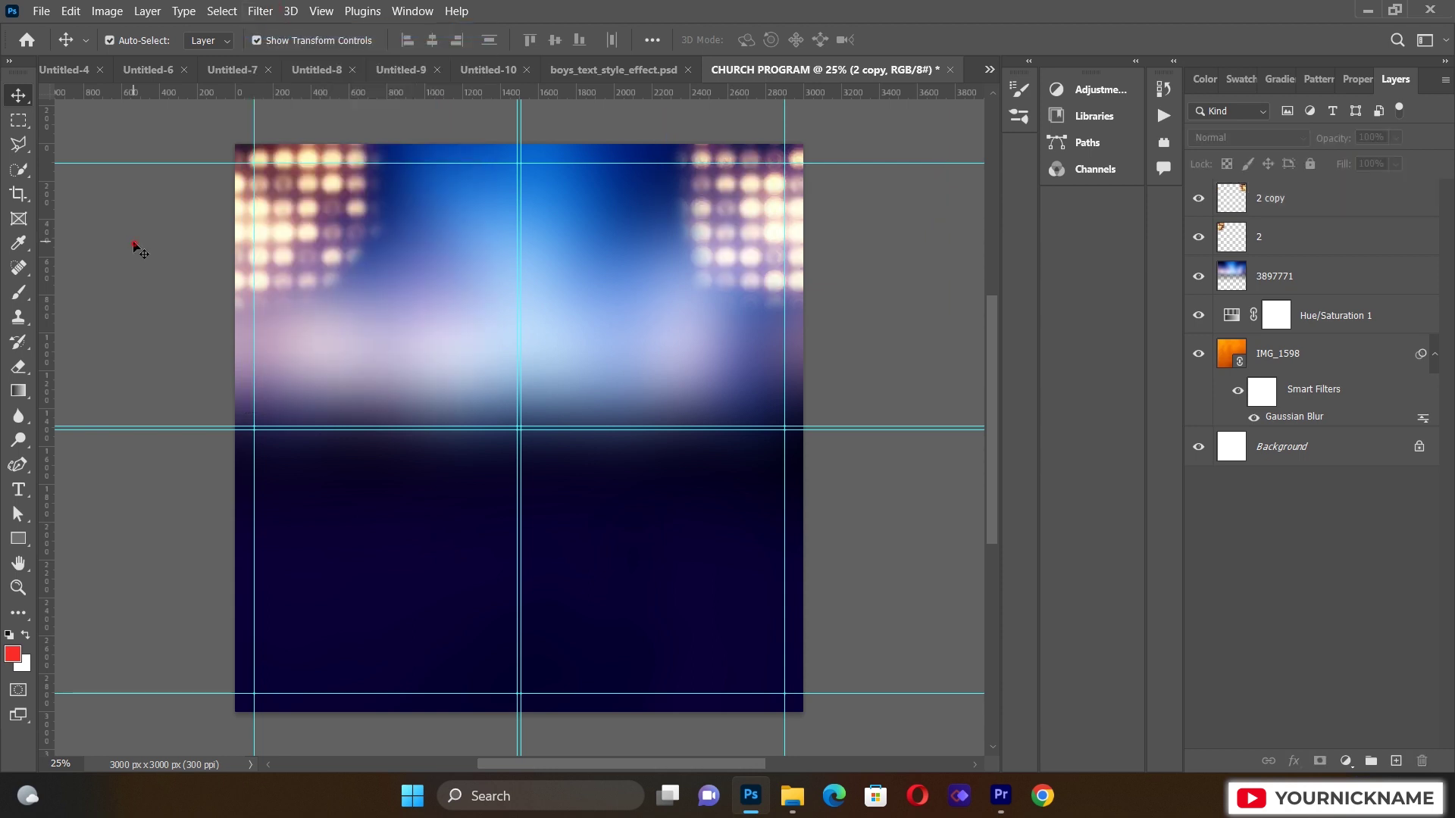
Step: Fine-tune the positions of the left and right light blocks, leaving the left lights slightly lower
left_click_drag(324, 244, 311, 244)
left_click_drag(691, 227, 702, 224)
left_click_drag(301, 240, 300, 241)
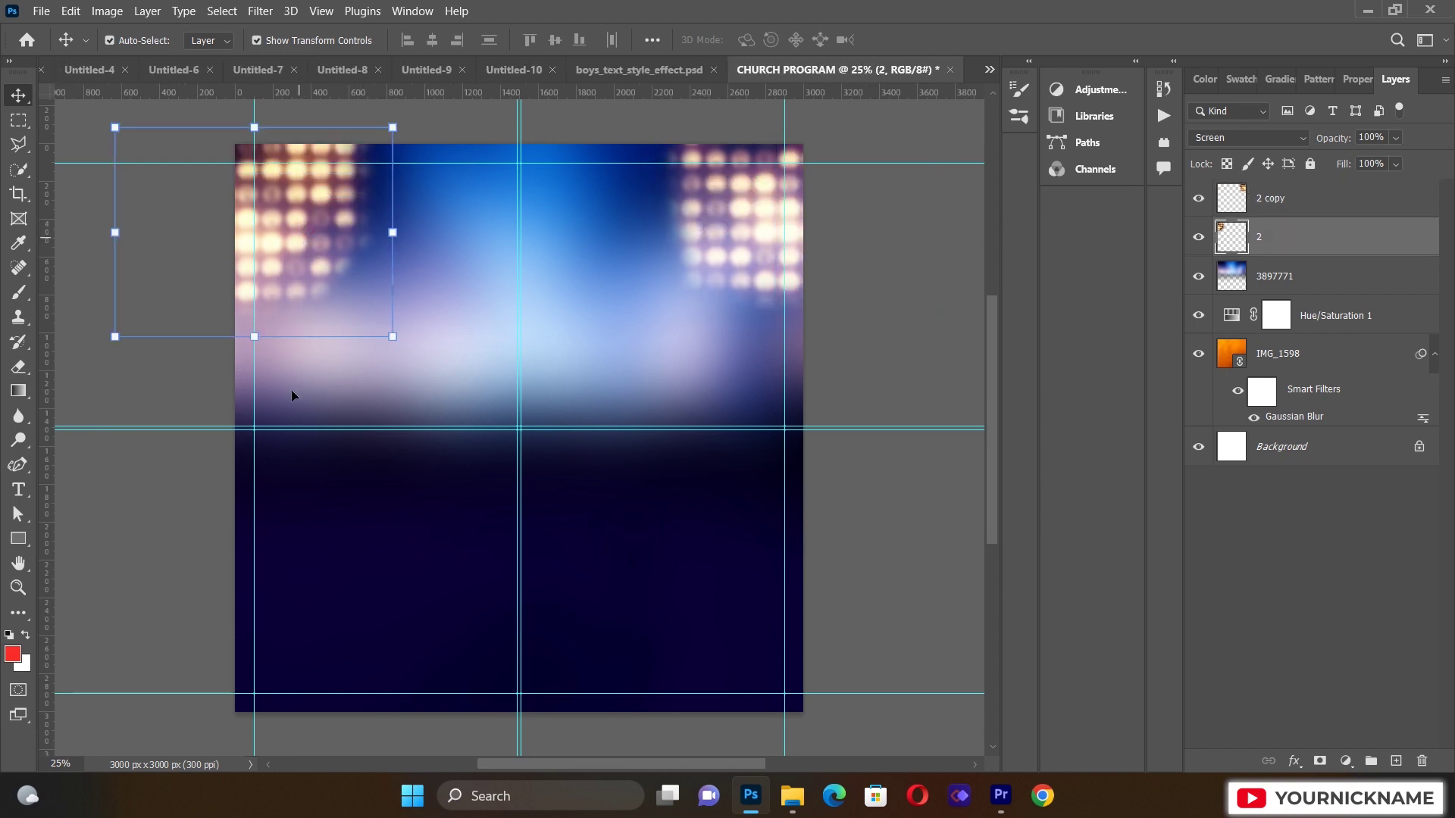
left_click(251, 457)
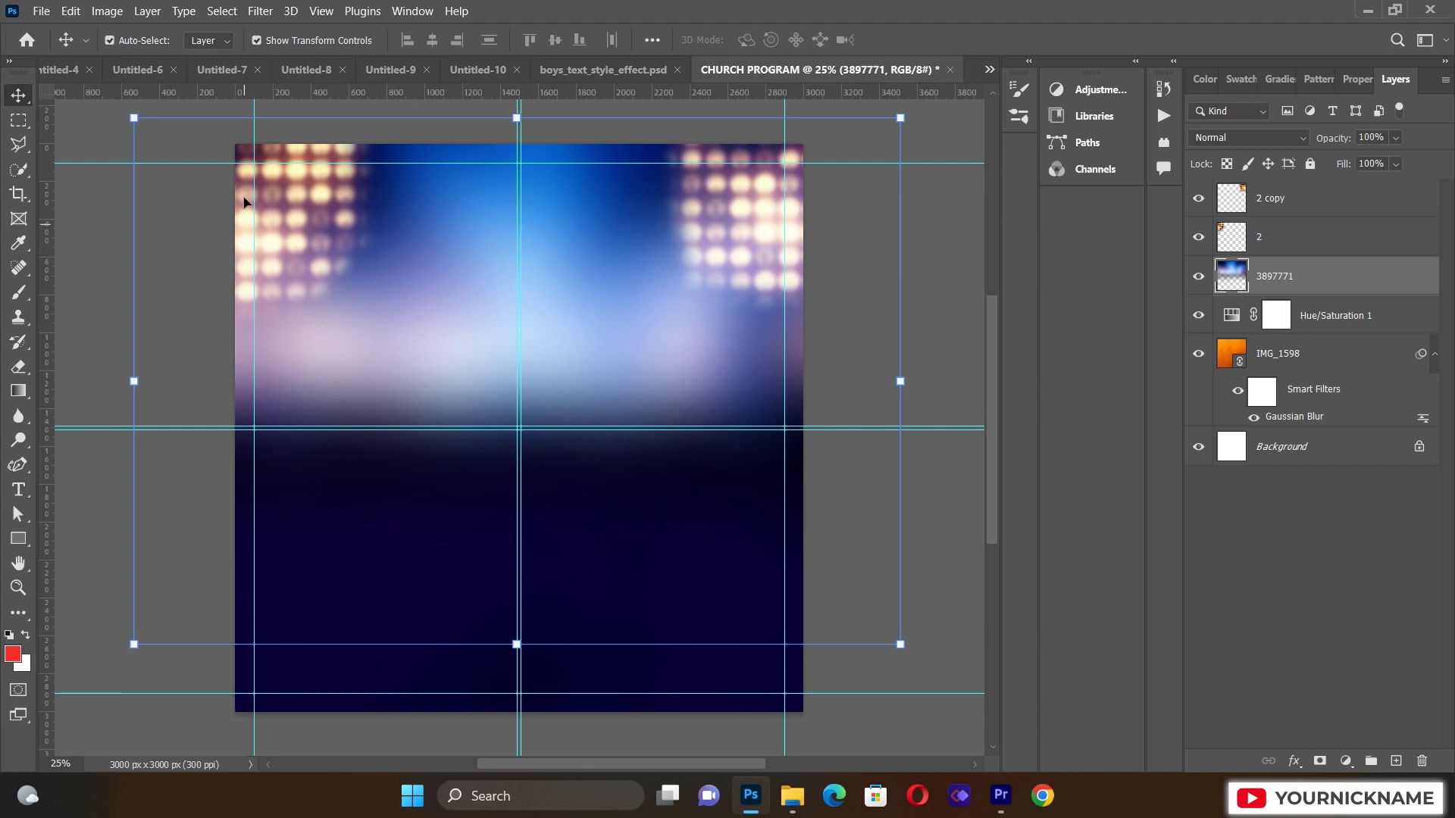
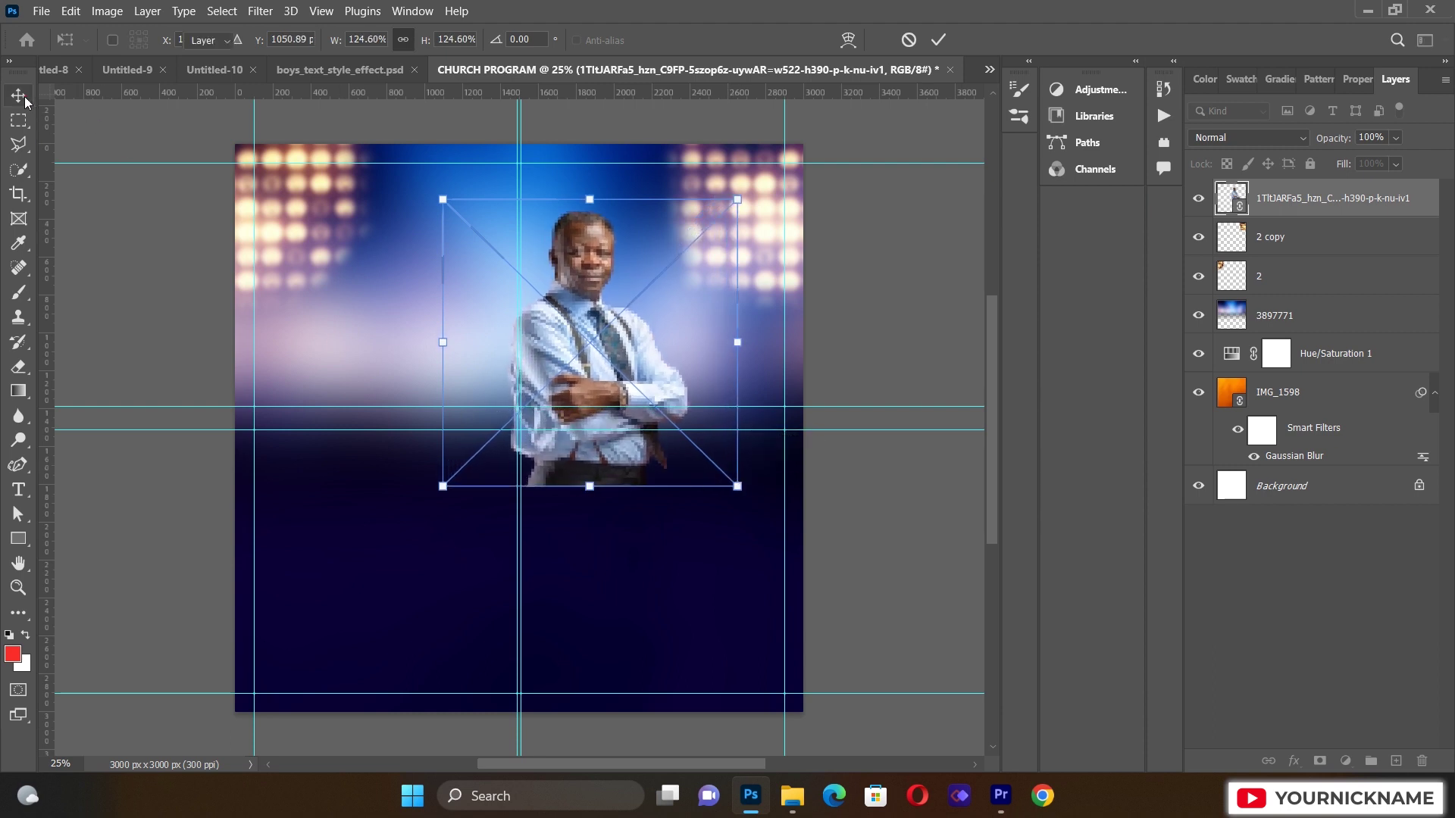
Step: Commit the man's resize and move his photo slightly up and left toward the centre
key("Return")
left_click_drag(622, 379, 582, 366)
left_click(190, 349)
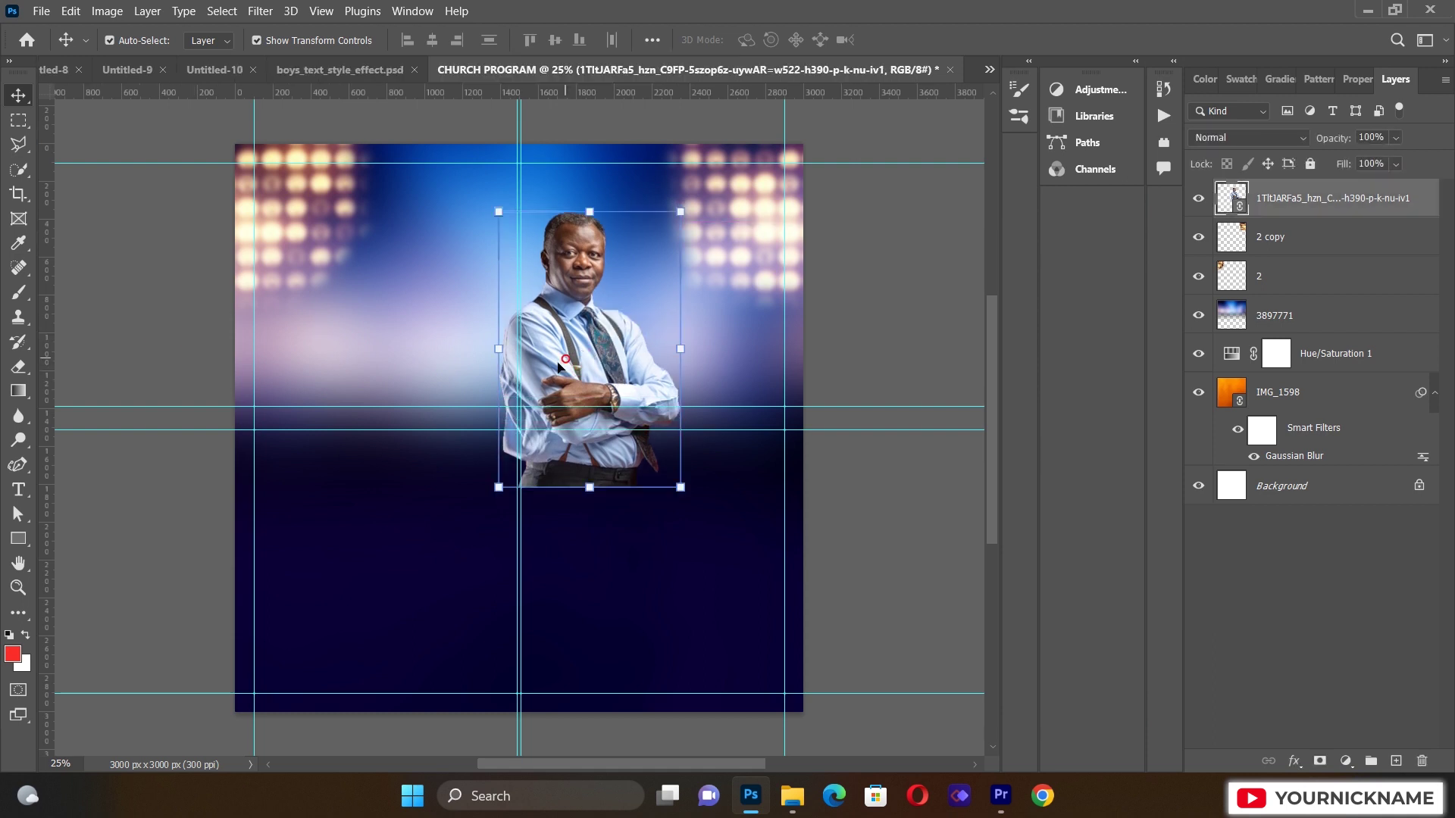
Step: Pick the Eraser and rasterize the man's smart-object layer
left_click(18, 366)
left_click(430, 480)
key("Return")
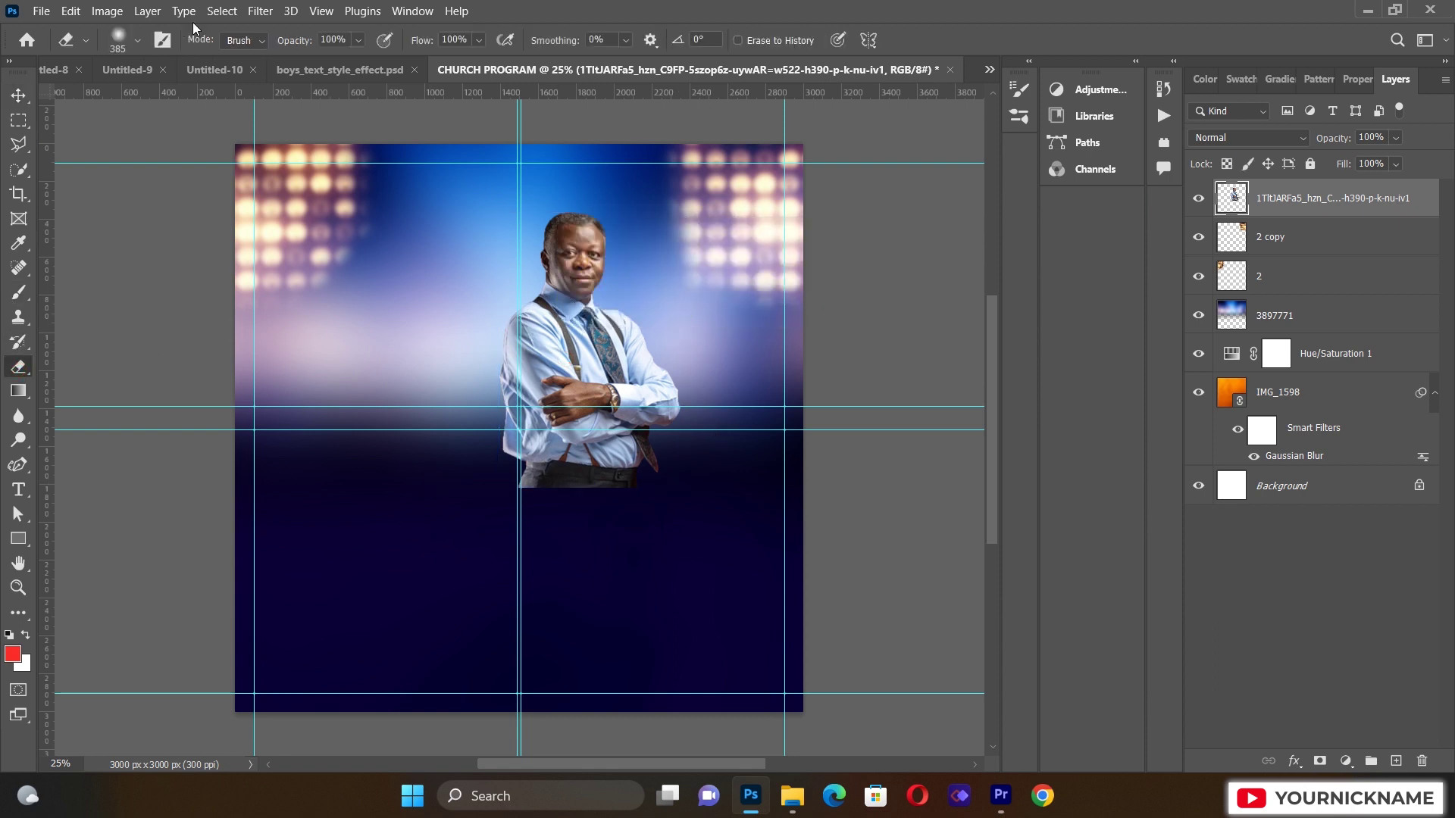
Step: Set the eraser to 990 px with 0% hardness and fade the bottom of the trousers
left_click(137, 40)
left_click_drag(212, 99, 214, 105)
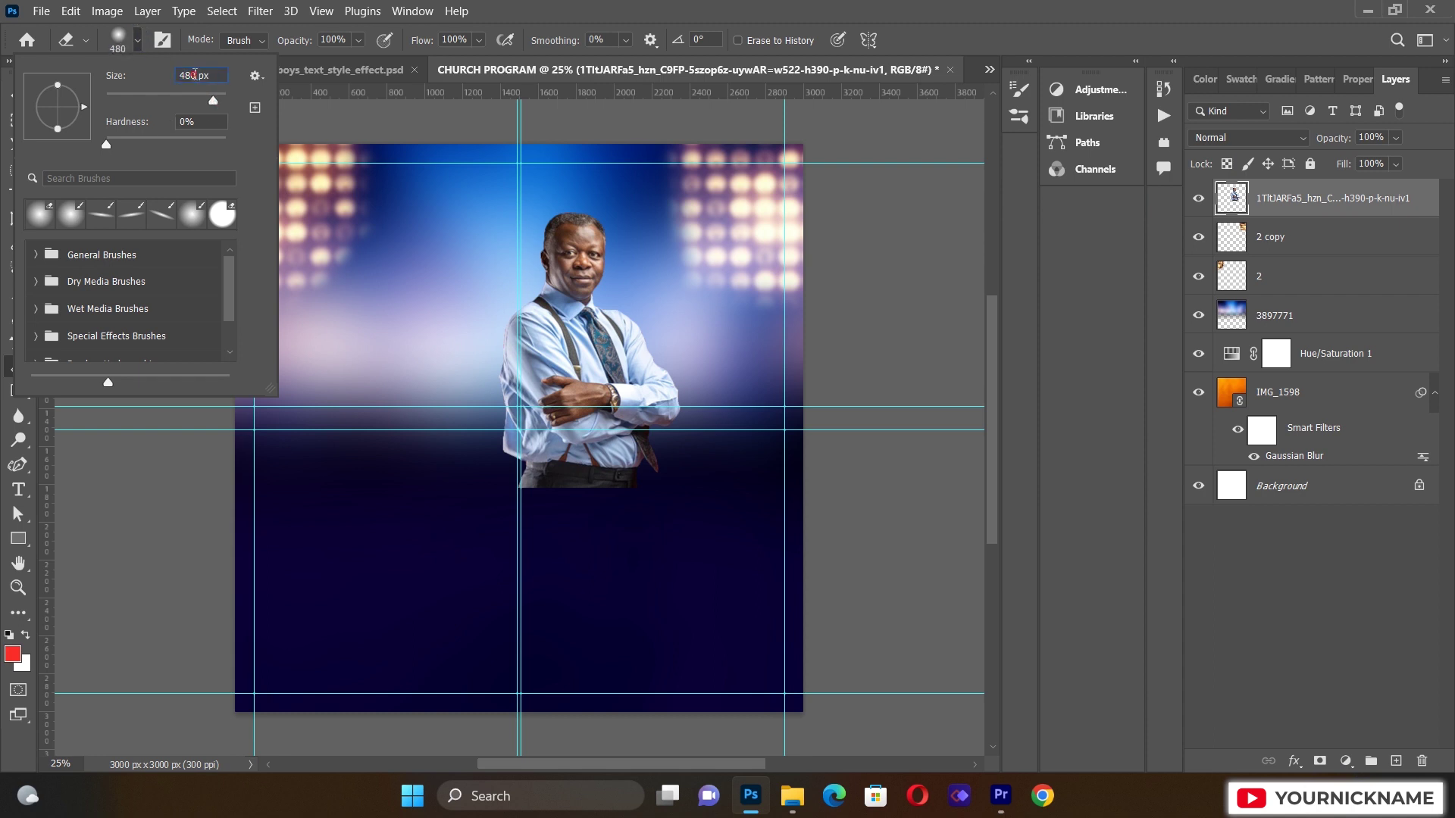
type("990")
key("Return")
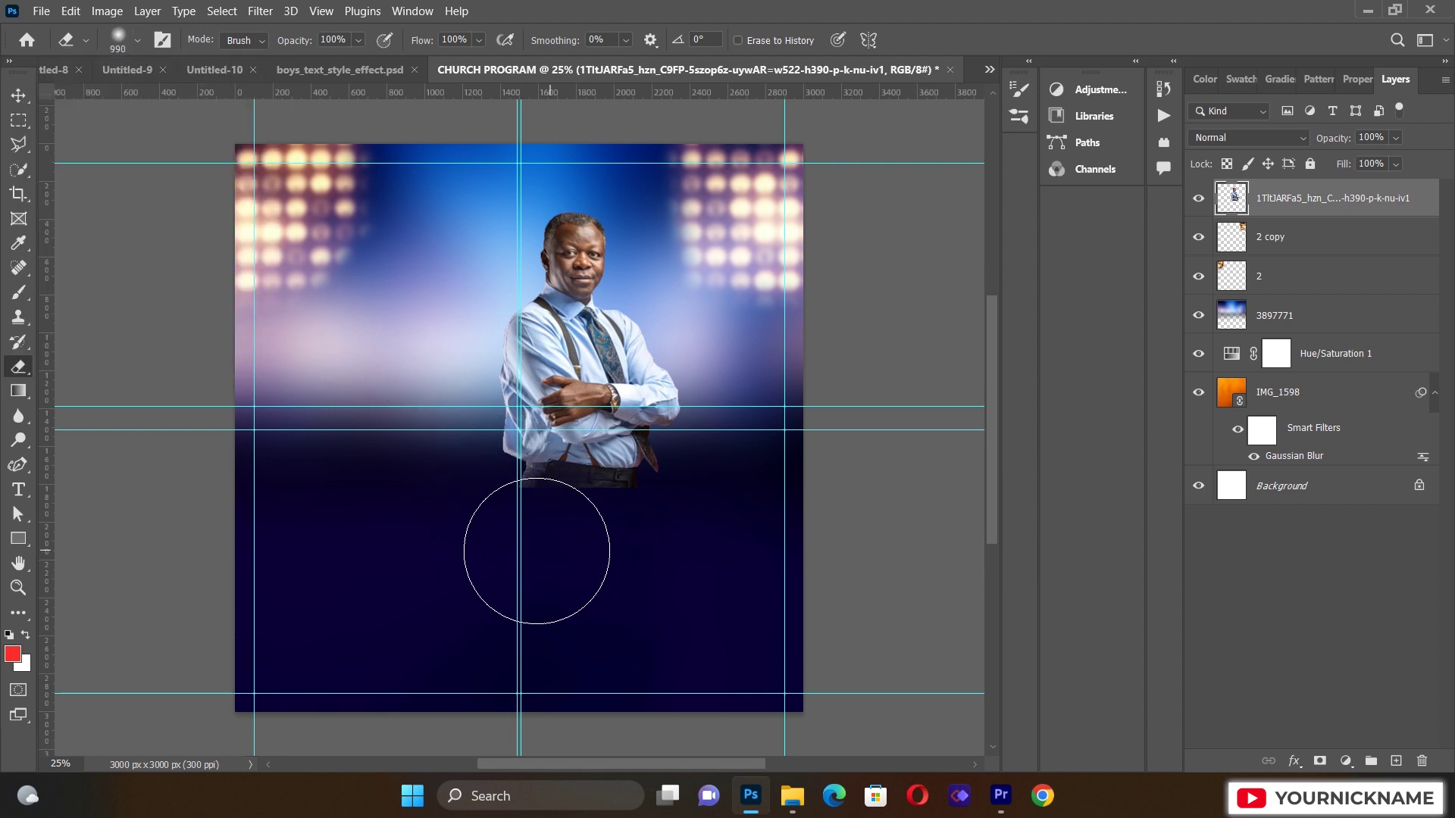
mouse_move(514, 546)
left_mouse_down()
mouse_move(645, 529)
mouse_move(642, 543)
mouse_move(542, 544)
mouse_move(590, 543)
mouse_move(630, 518)
mouse_move(545, 542)
mouse_move(636, 513)
mouse_move(588, 525)
left_mouse_up()
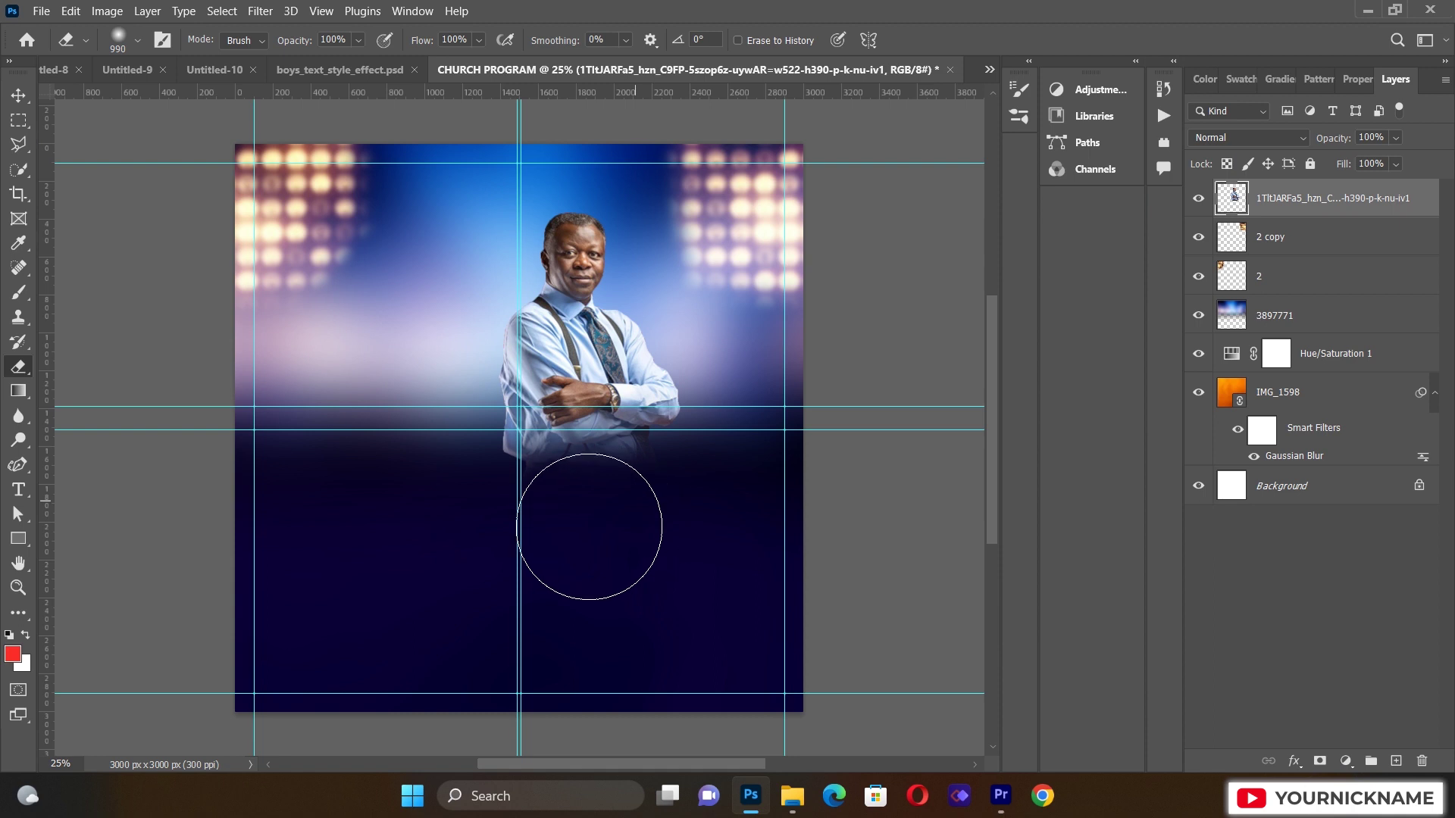
Step: Return to the Move tool and deselect the man's layer
left_click(18, 94)
left_click(104, 275)
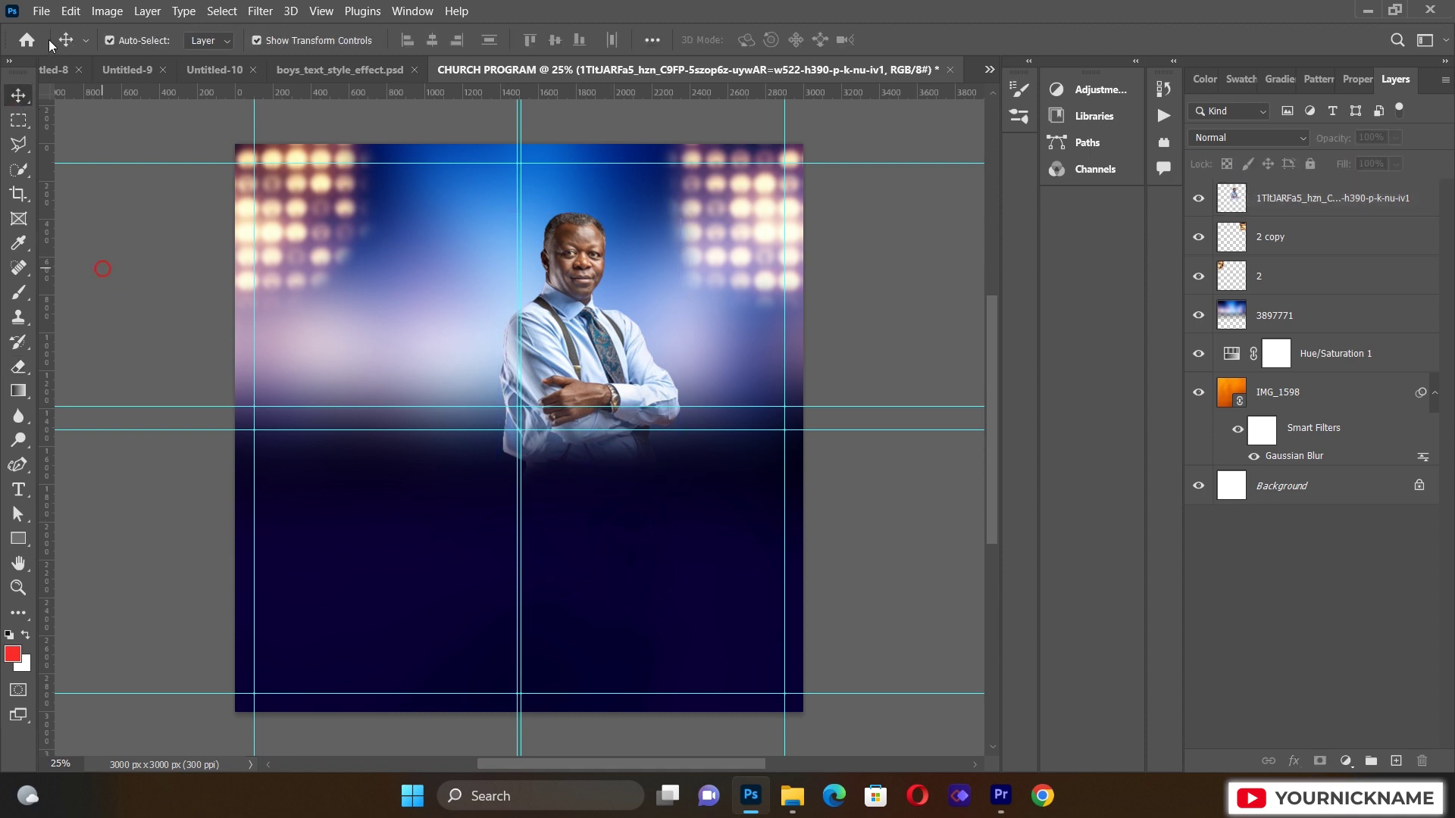
left_click(41, 11)
Step: Place Untitled-13.png, the black-suit man, scaled to about 81% left of the first man
left_click(102, 370)
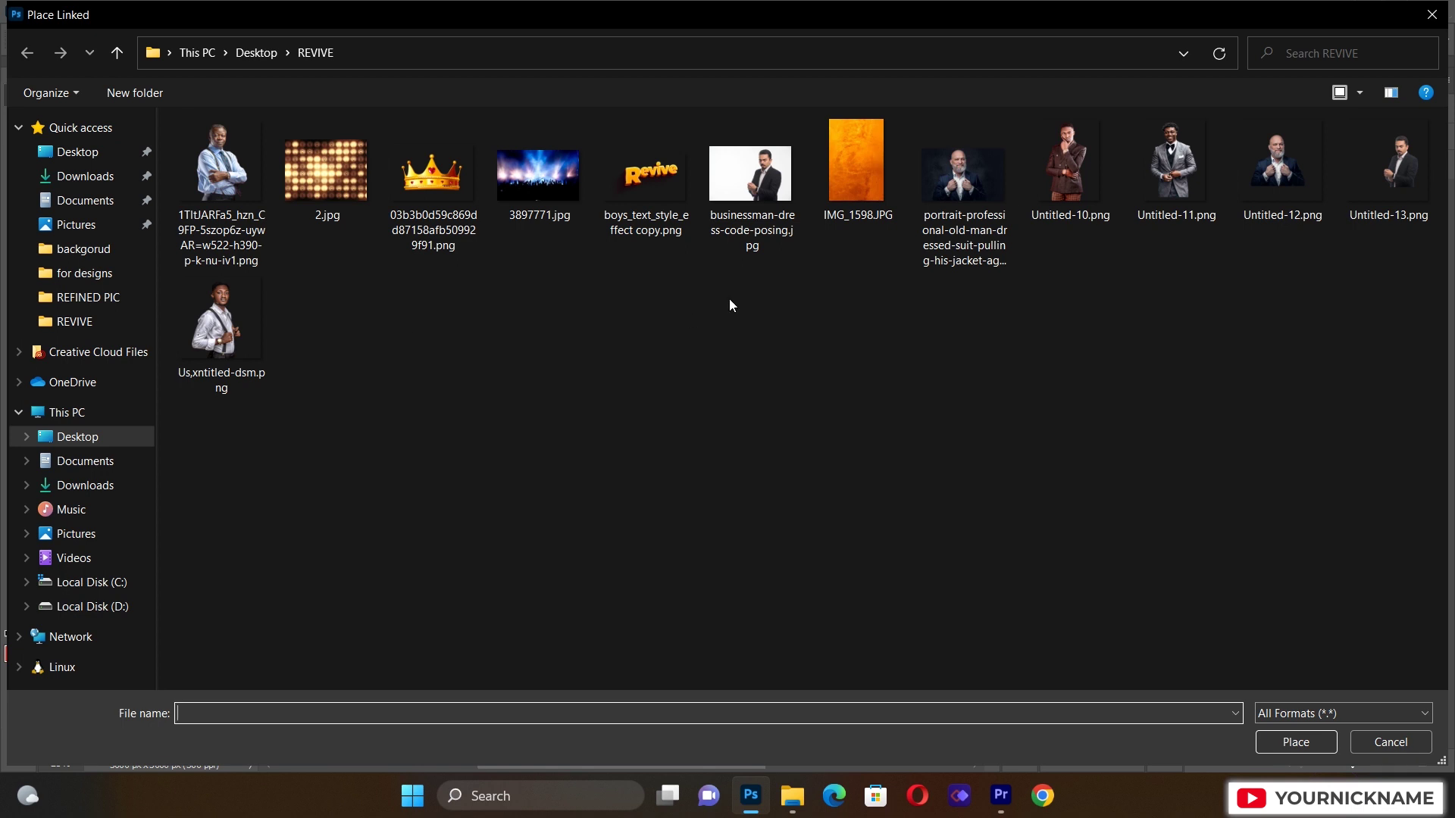
double_click(1383, 178)
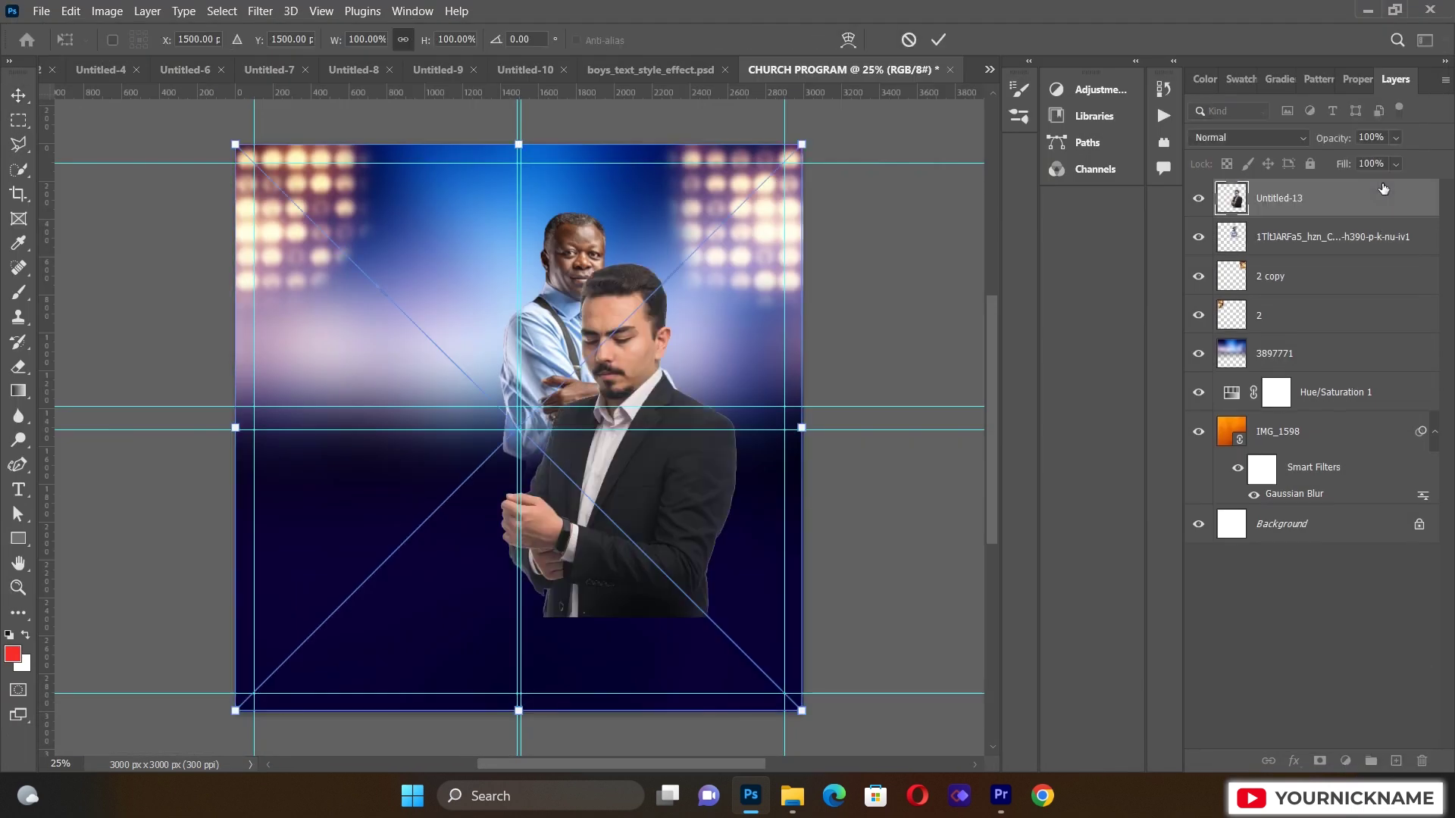
left_click_drag(697, 494, 501, 427)
left_click_drag(609, 131, 493, 199)
left_click_drag(389, 340, 446, 316)
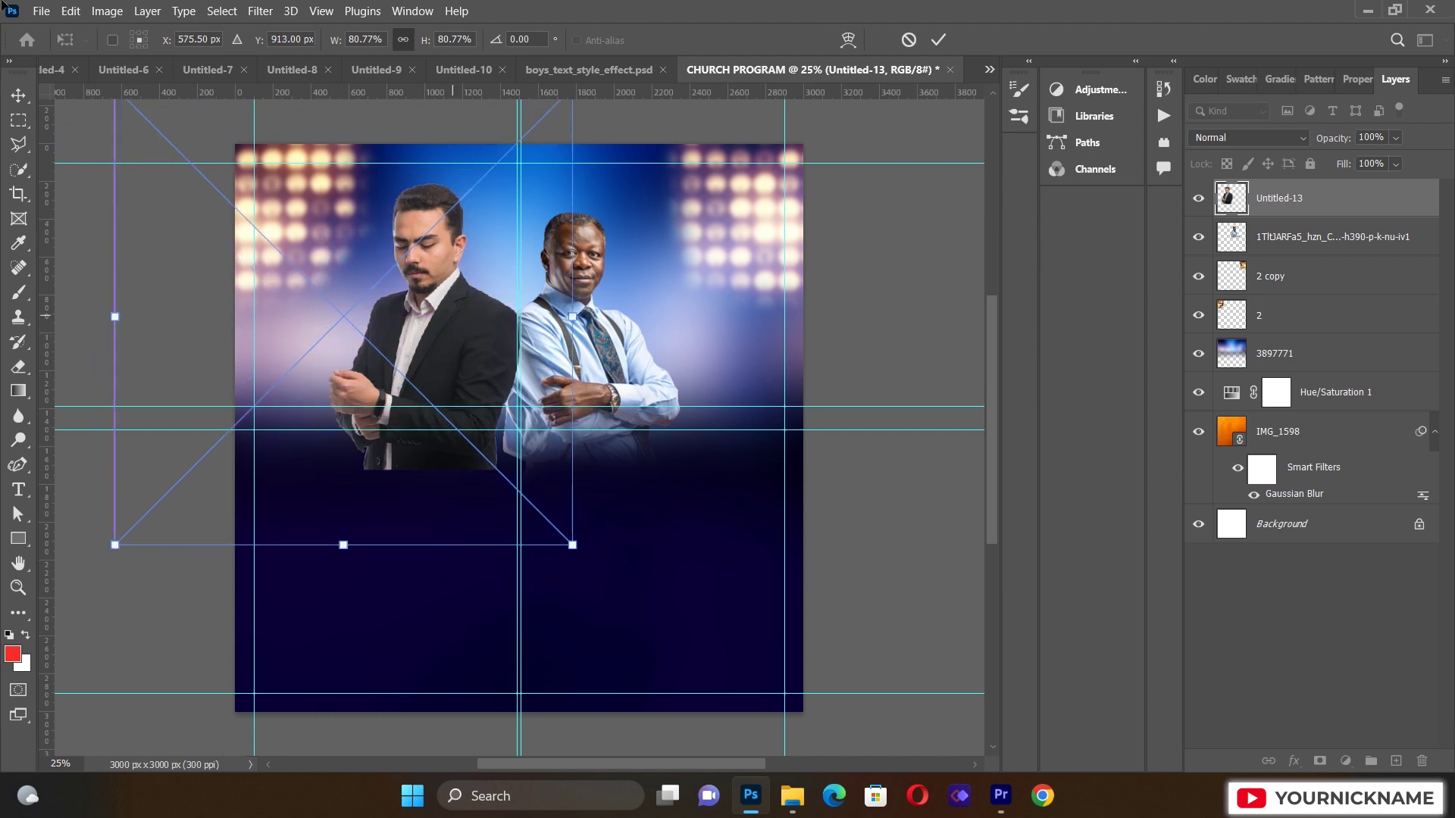
key("Return")
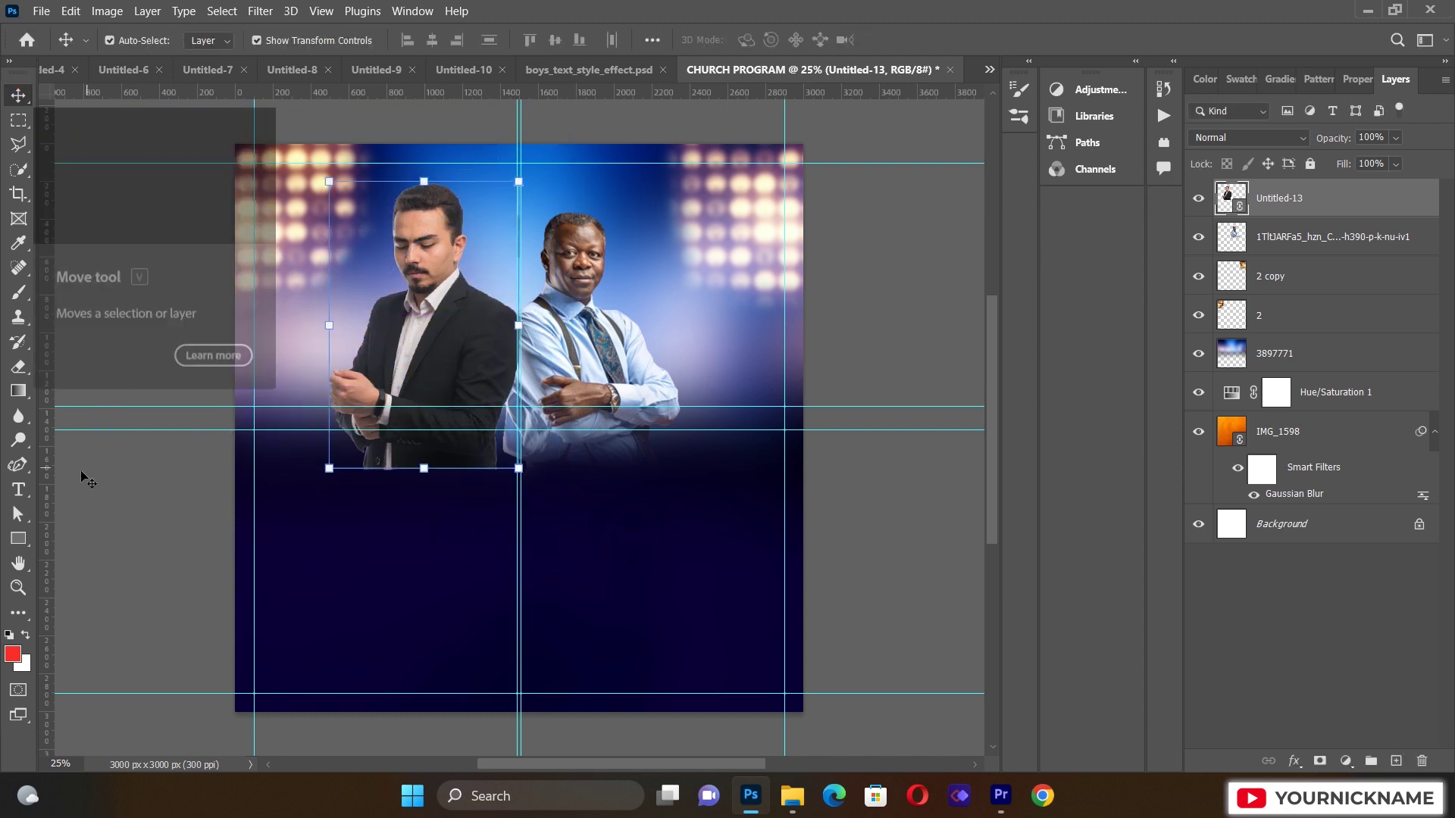
Step: Rasterize the black-suit man's layer, erase his lower edge, then deselect it
left_click(21, 369)
left_click(393, 475)
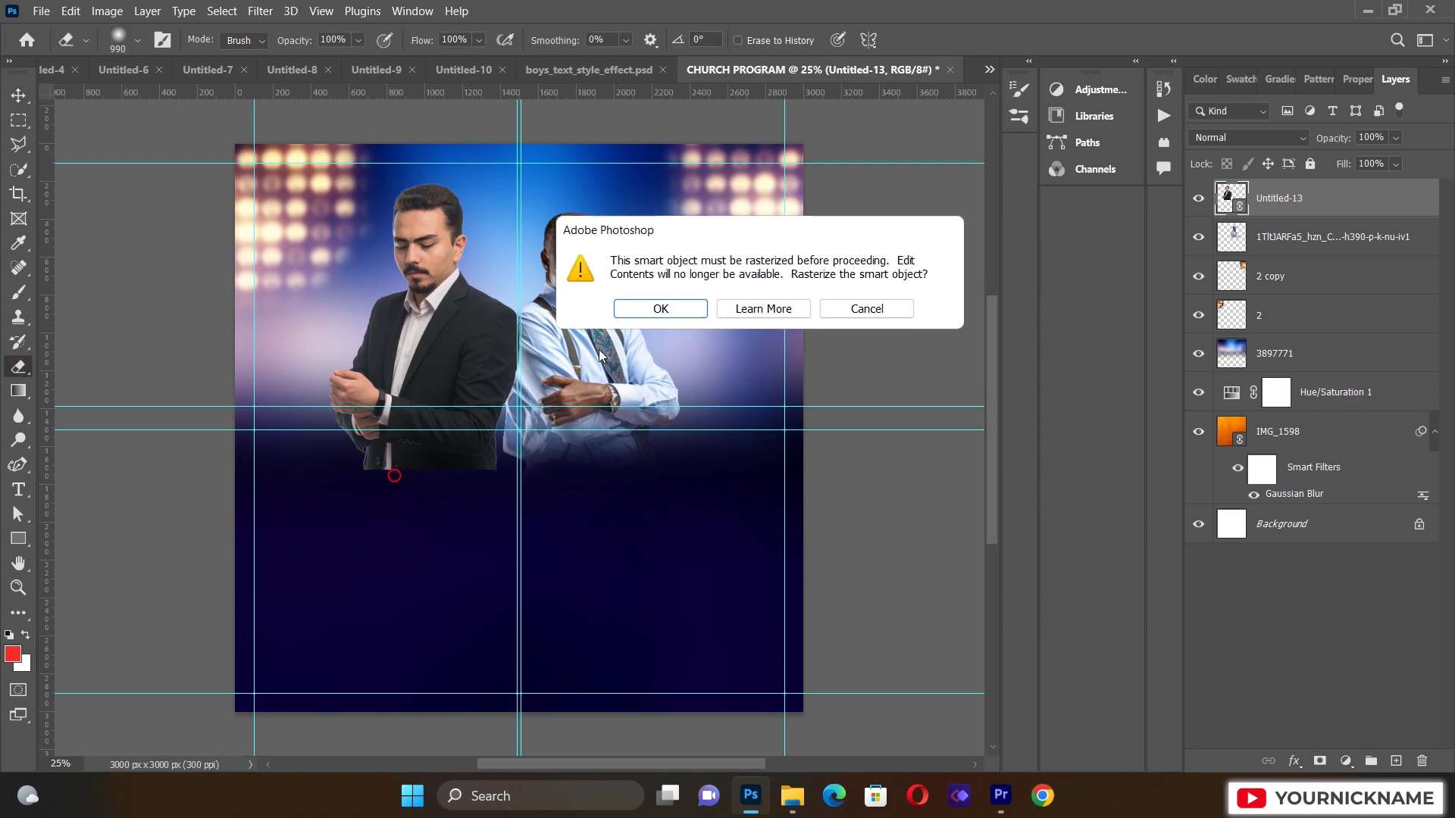
left_click(635, 310)
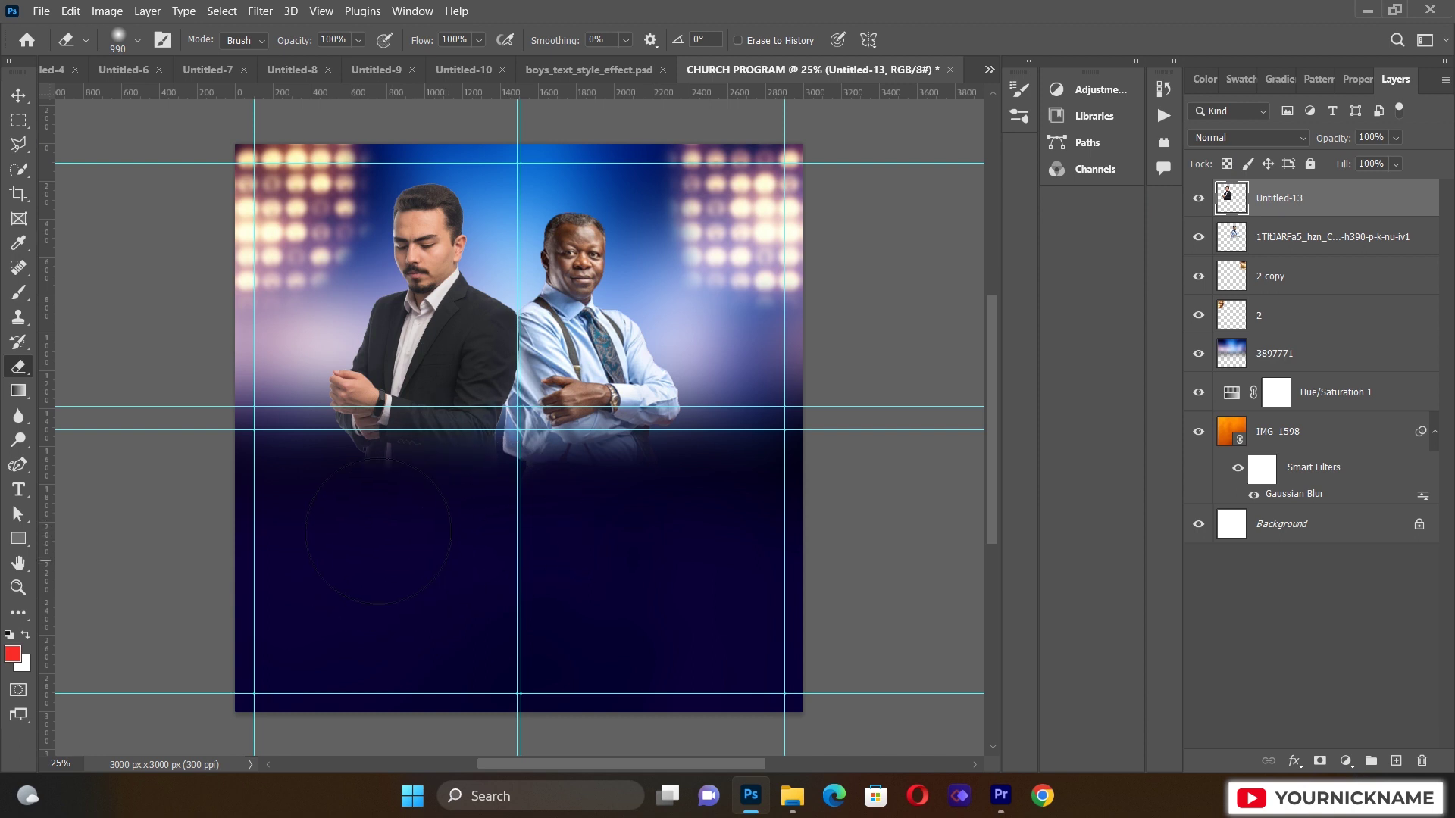
left_click(18, 95)
left_click(111, 248)
left_click(40, 11)
Step: Place Untitled-12.png, the bald bearded man, in front between the other two
left_click(118, 361)
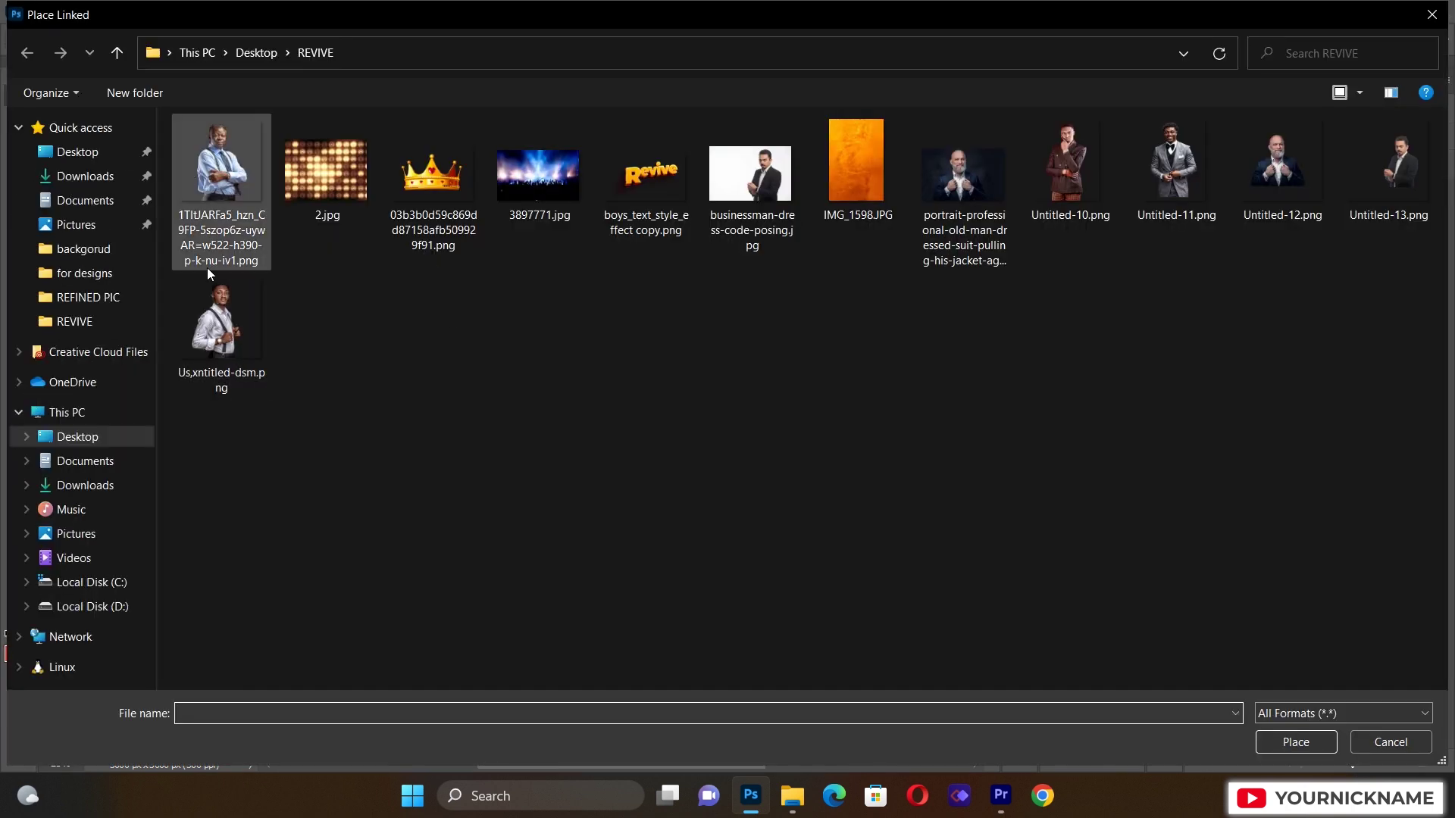
double_click(1256, 156)
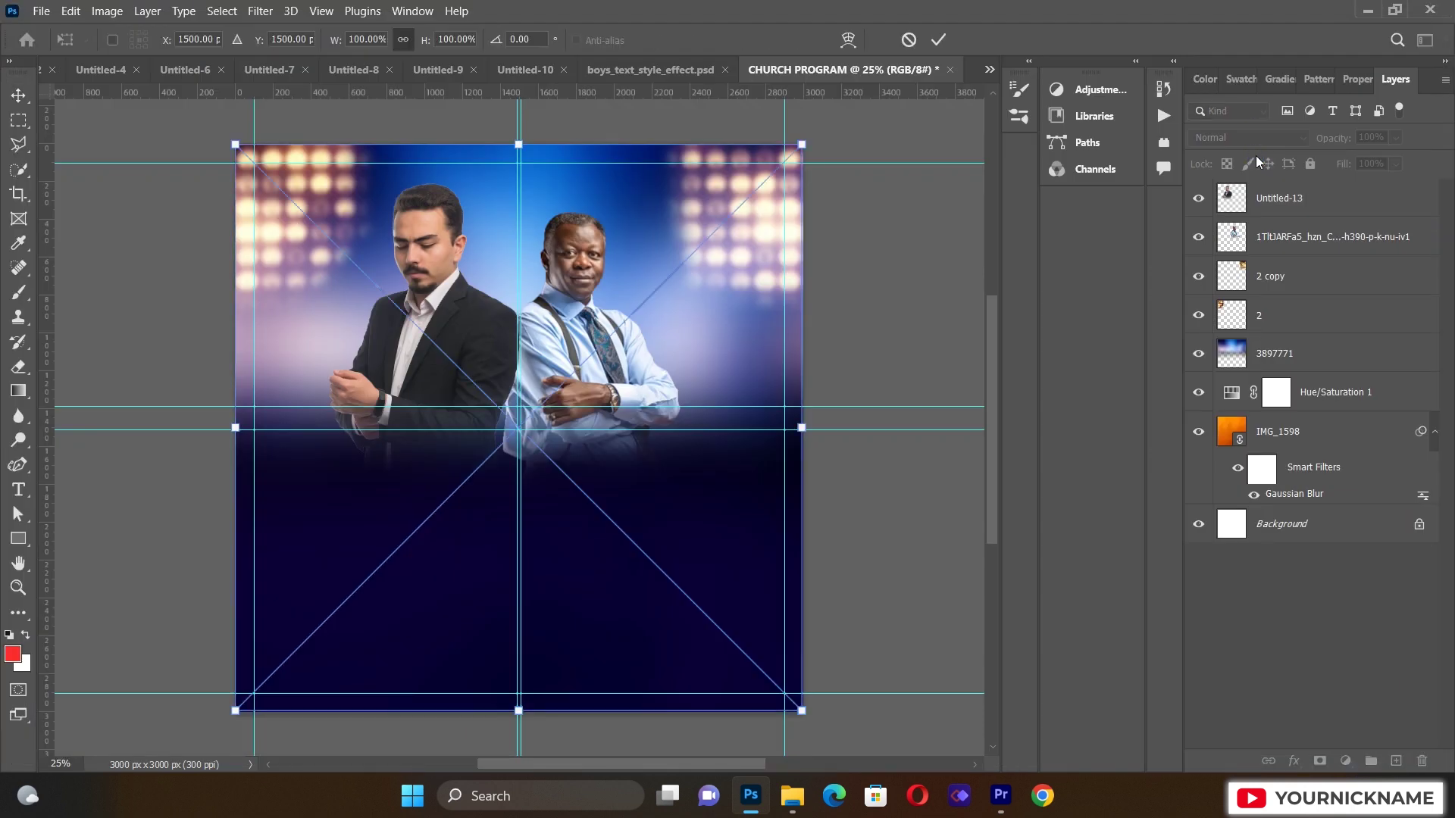
left_click_drag(528, 563, 490, 448)
key("Return")
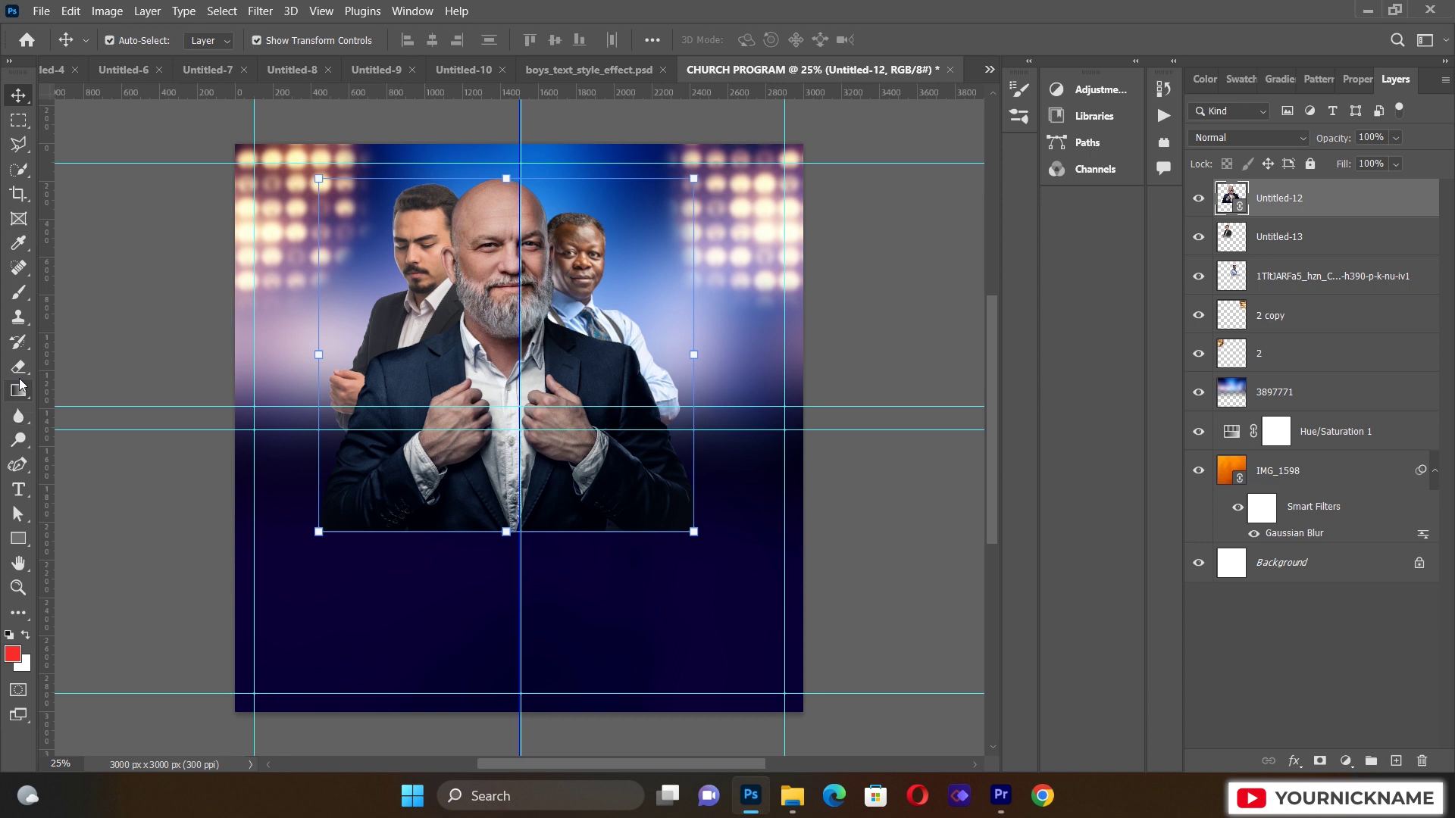
Step: Rasterize the bald man's layer and softly erase the bottom of his suit
left_click(19, 367)
left_click(491, 511)
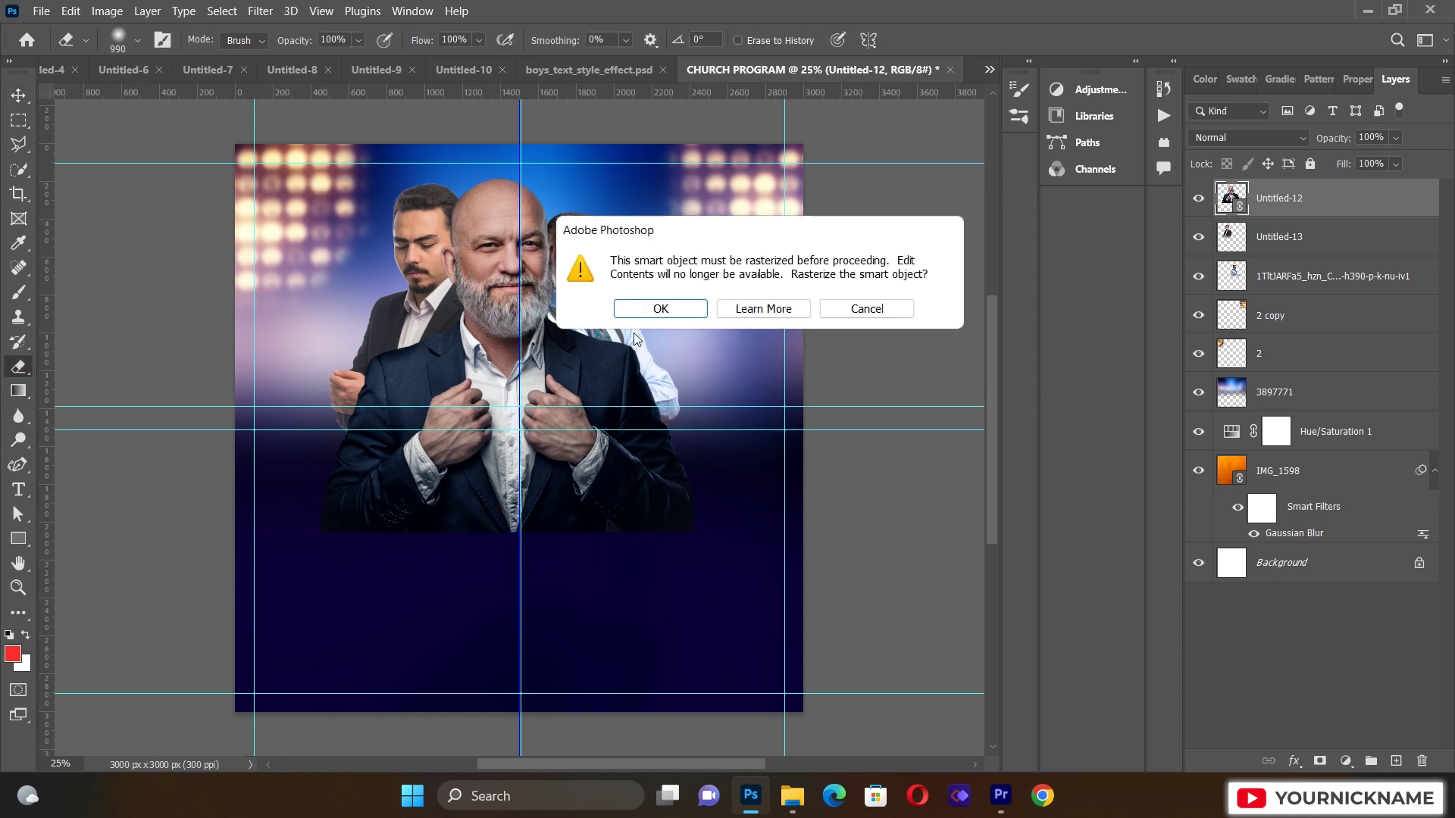
left_click(650, 307)
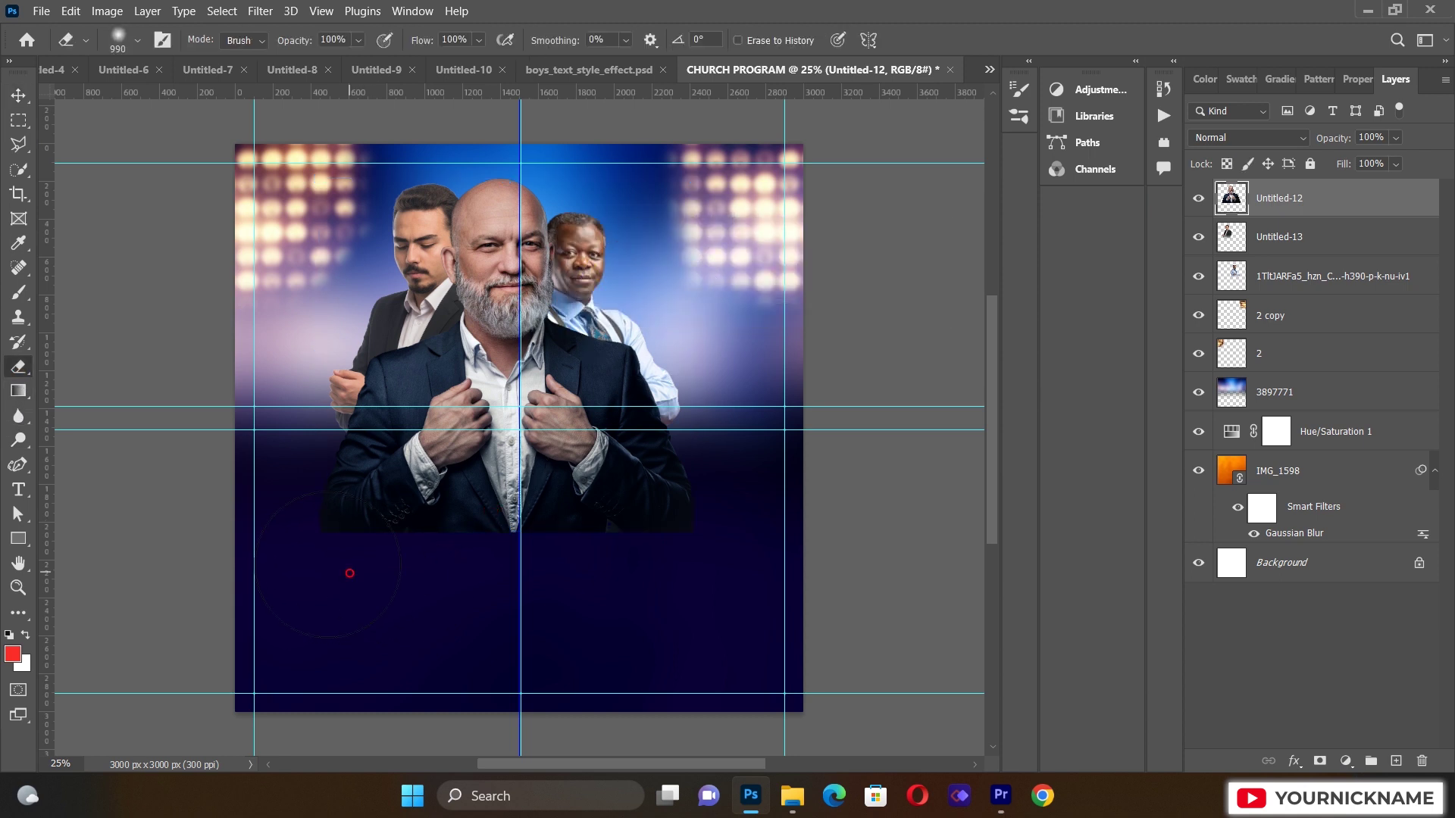
left_click_drag(468, 591, 555, 582)
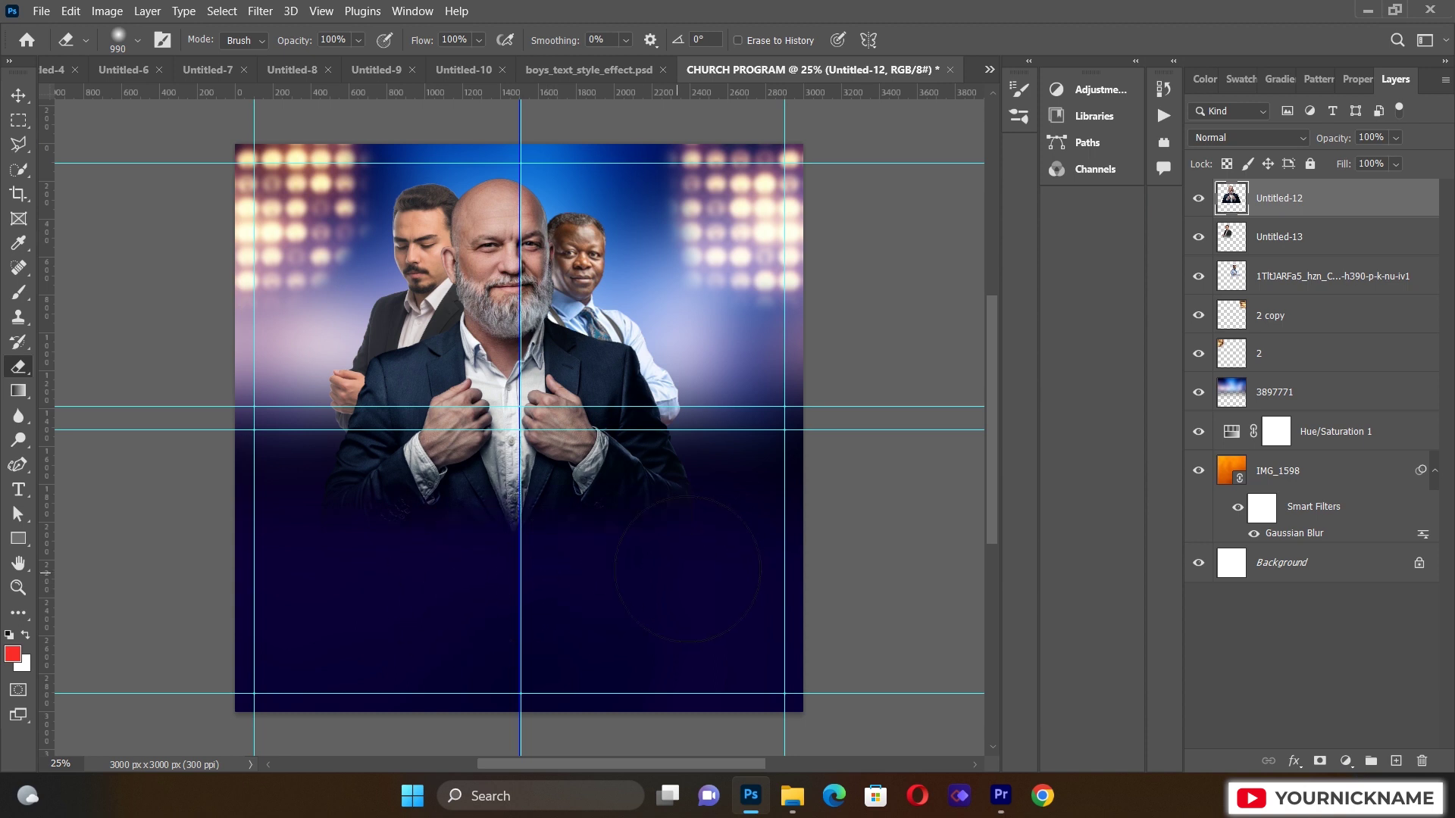
left_click_drag(489, 587, 374, 602)
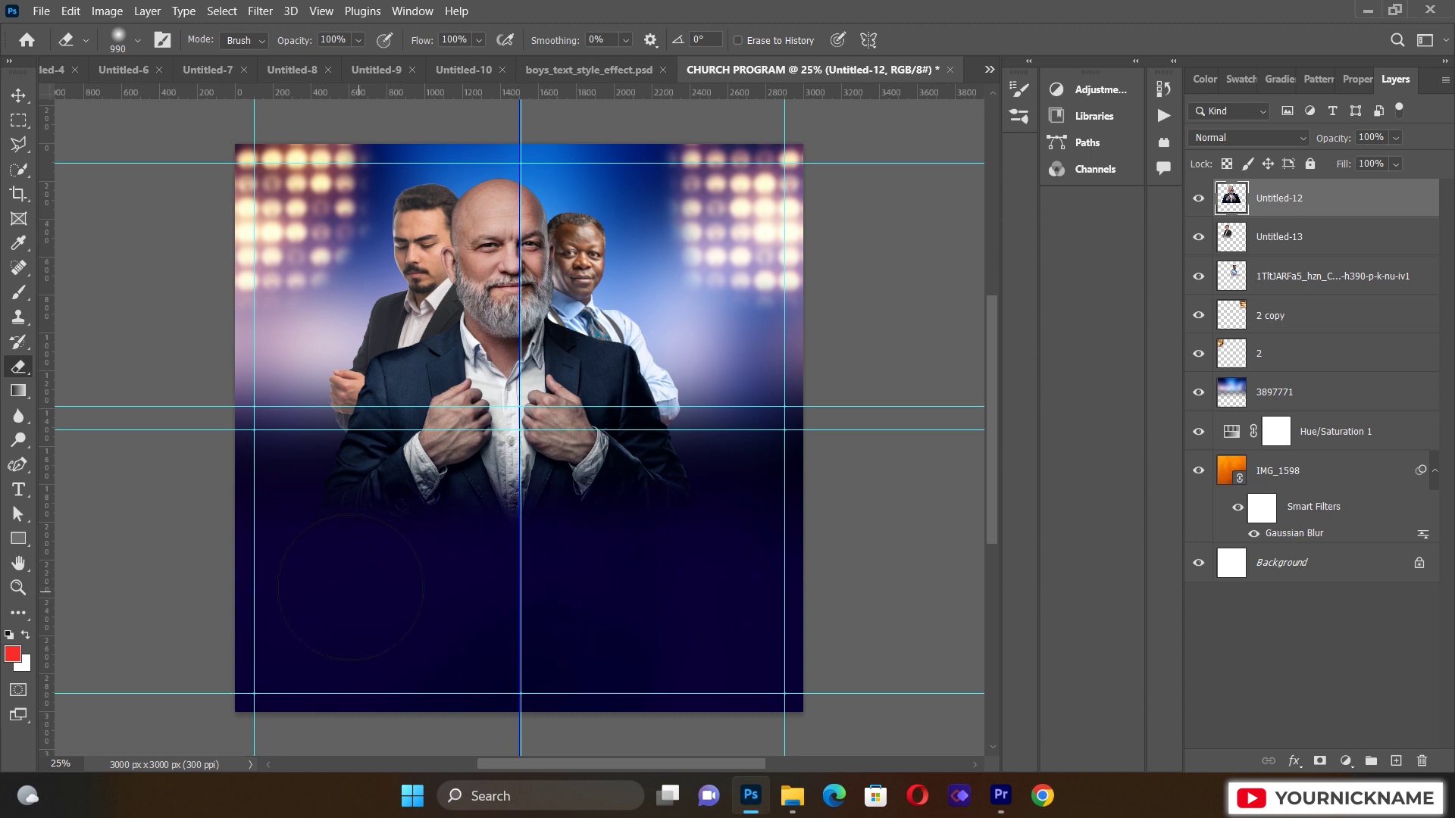
left_click(19, 94)
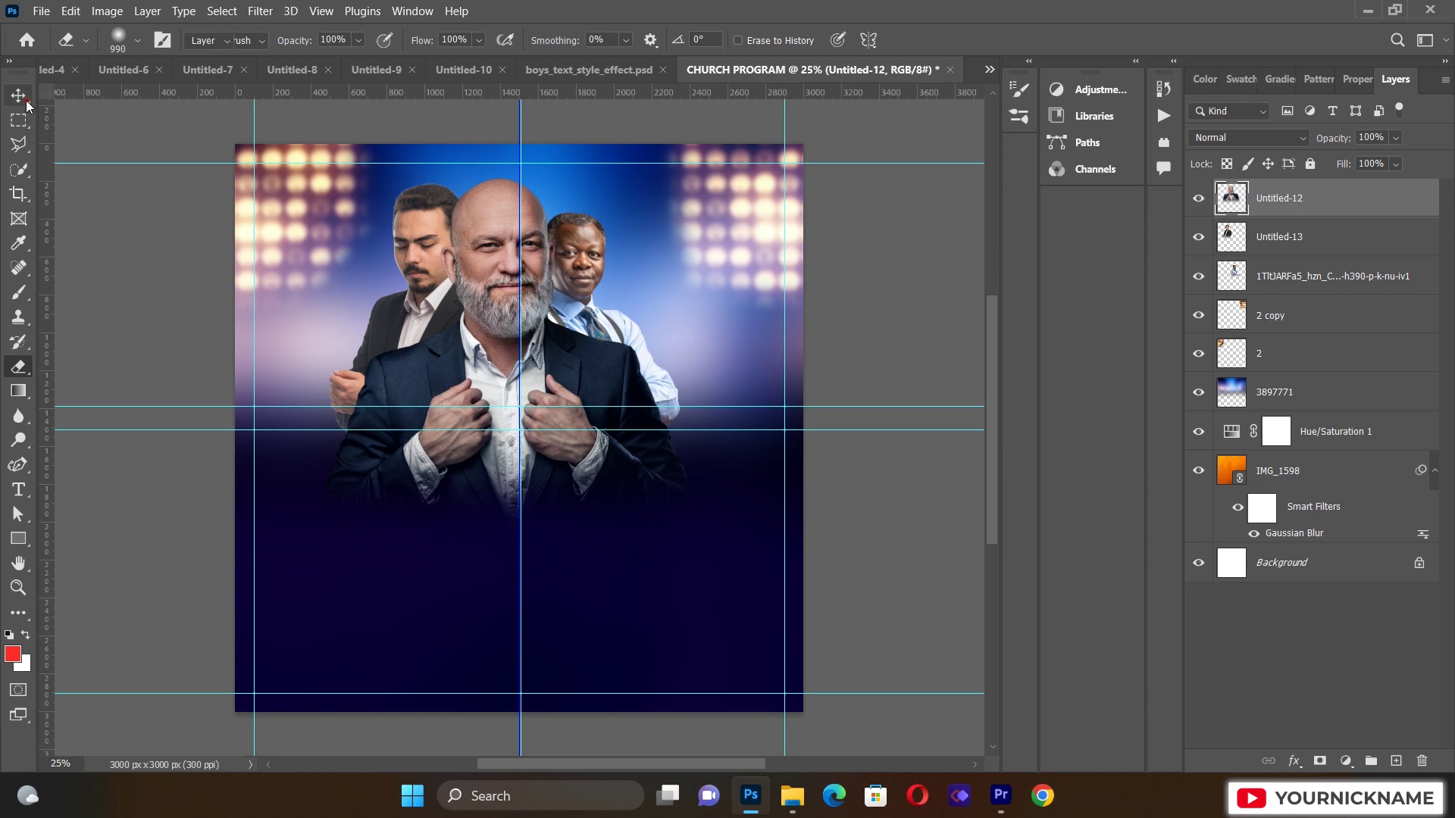
left_click(163, 350)
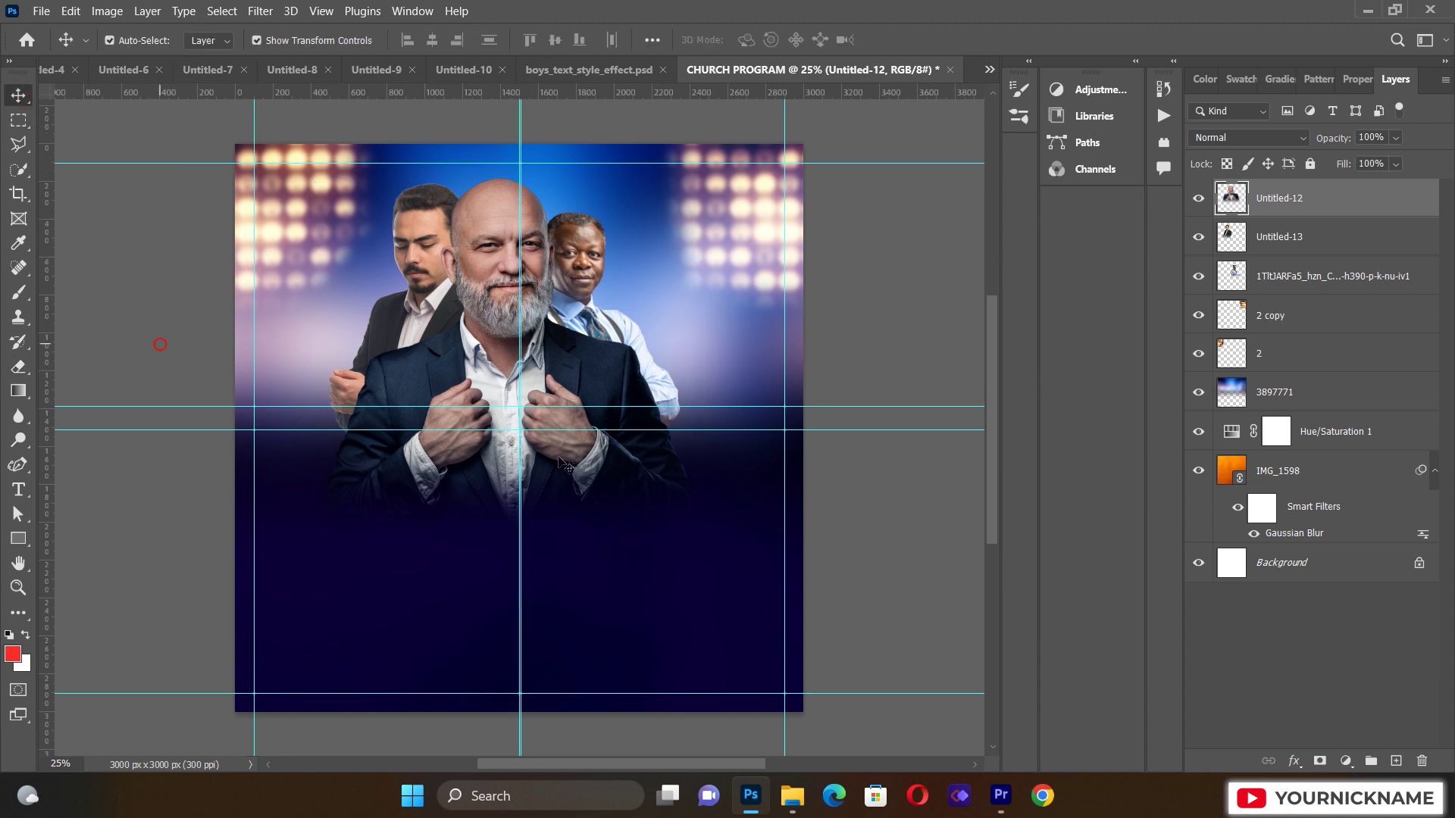
left_click(497, 479)
Step: Shrink the bald man to about 81%, move him lower-left, and shift the blue-shirt man right
left_click_drag(318, 532, 390, 464)
left_click_drag(603, 362, 578, 389)
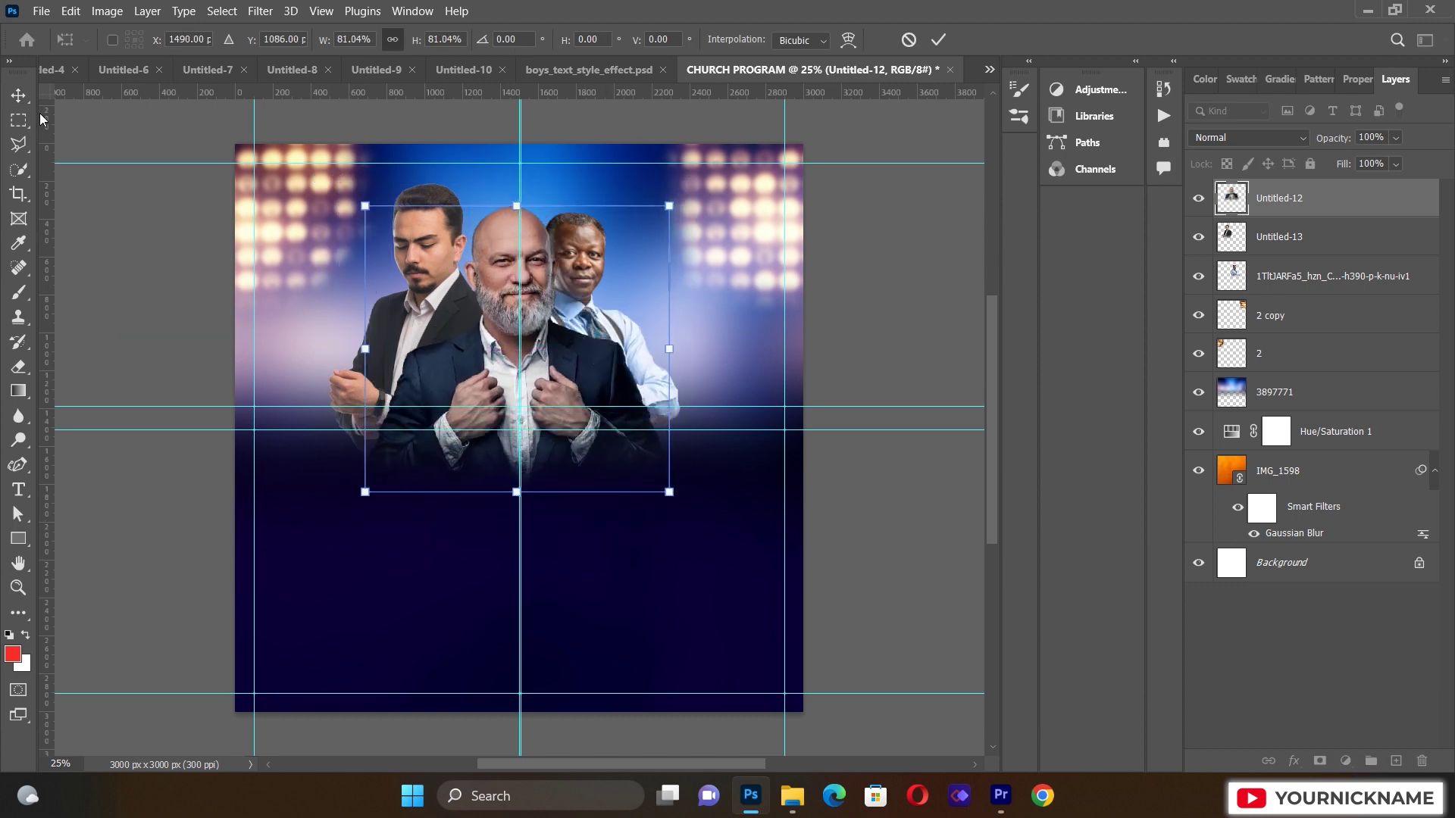
key("Return")
left_click_drag(594, 324, 632, 332)
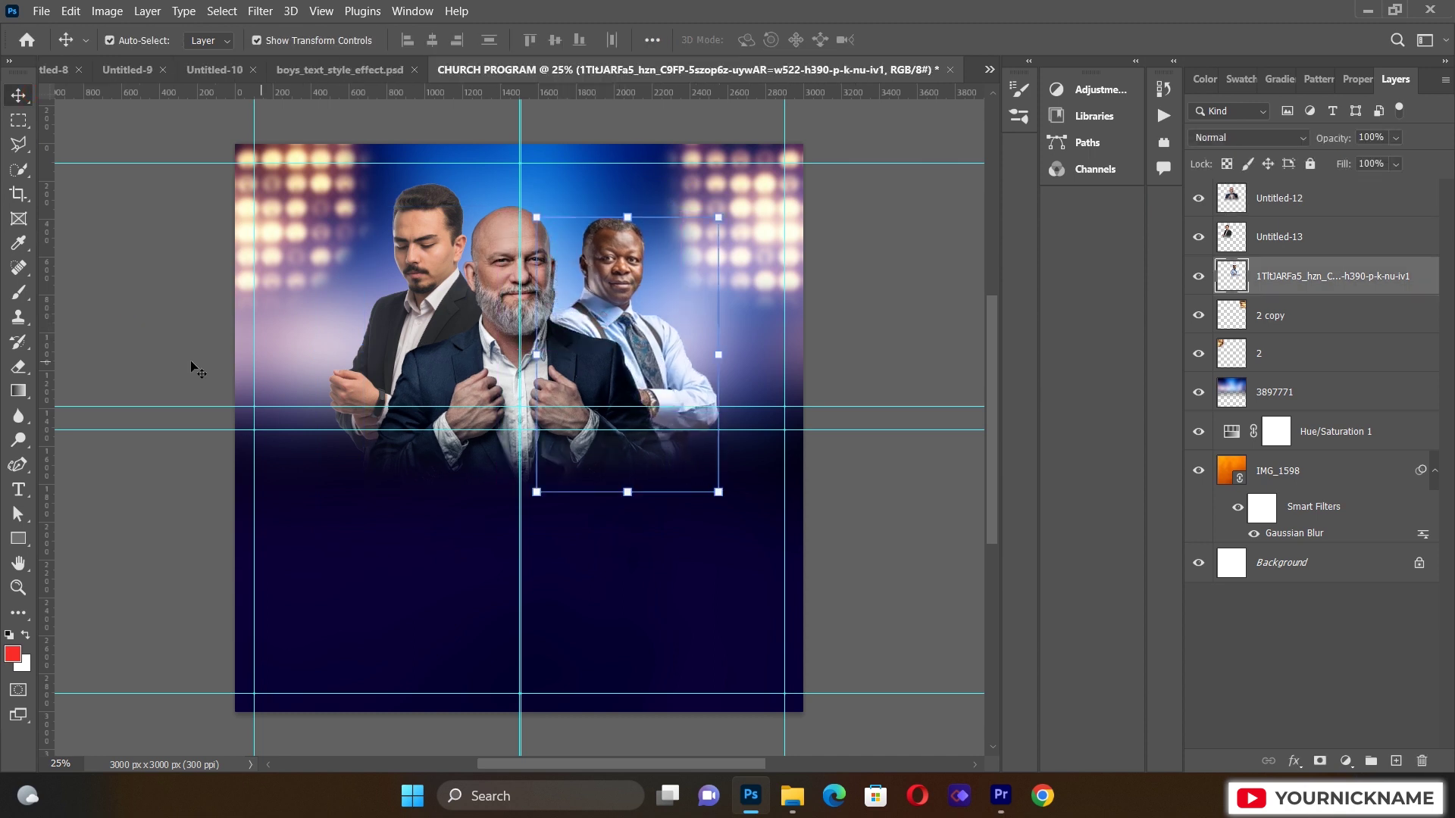
Step: Shrink the black-suit man to about 90%
left_click(432, 301)
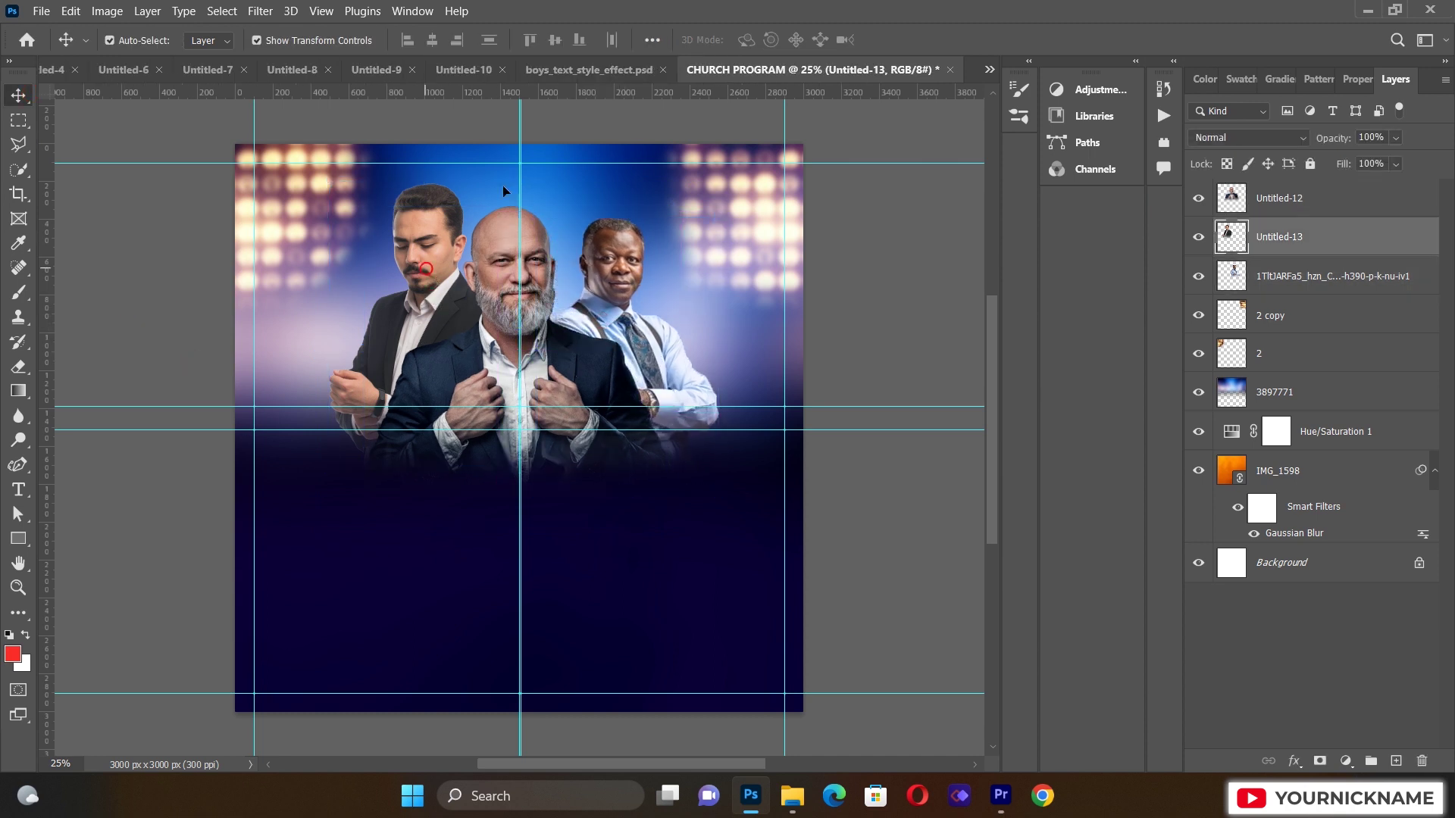
left_click_drag(522, 181, 495, 200)
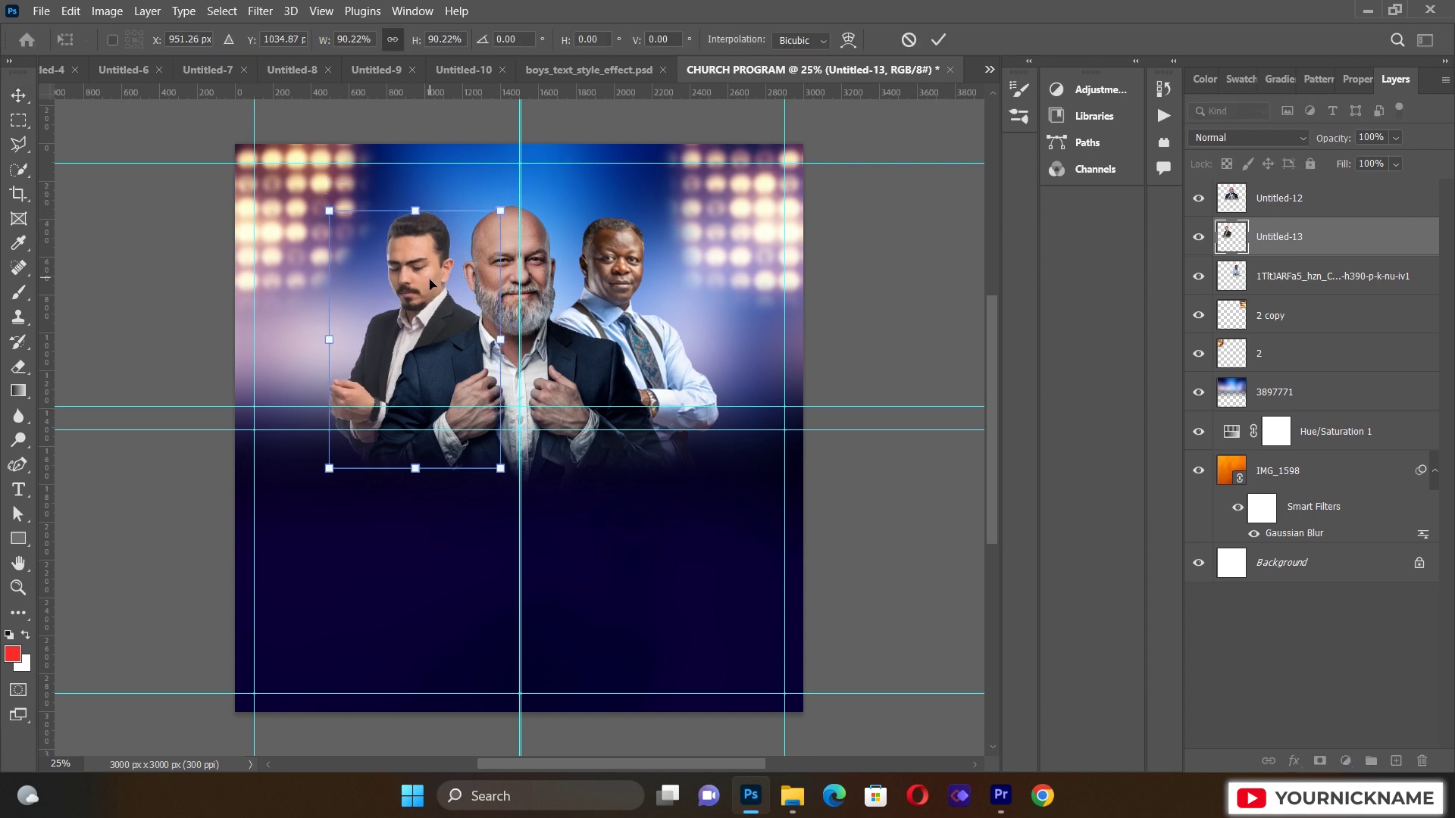
left_click(18, 95)
left_click(159, 355)
Step: Shrink the bald man slightly further and move the blue-shirt man slightly left
left_click(661, 215)
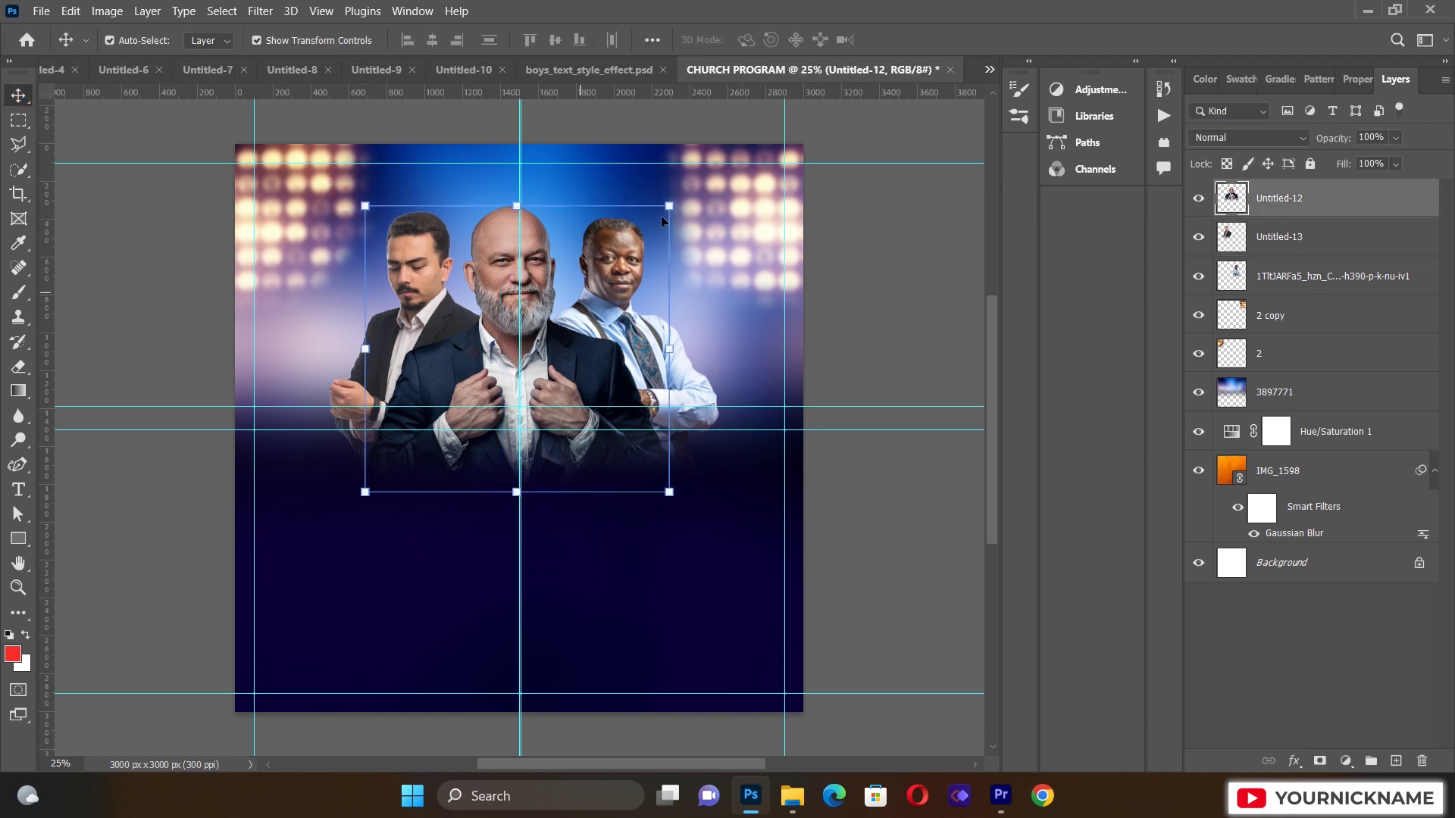
left_click_drag(669, 205, 636, 237)
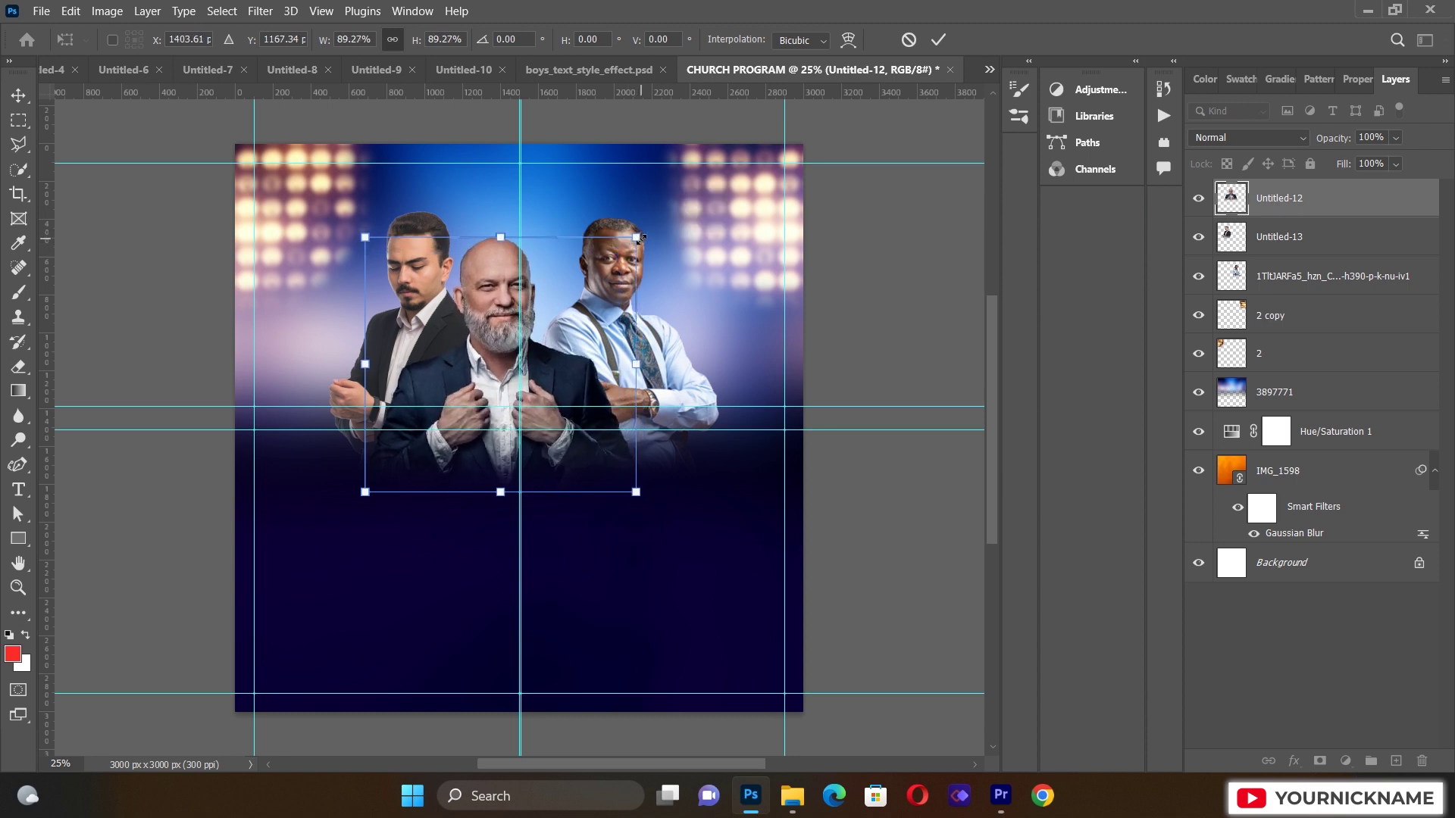
key("Return")
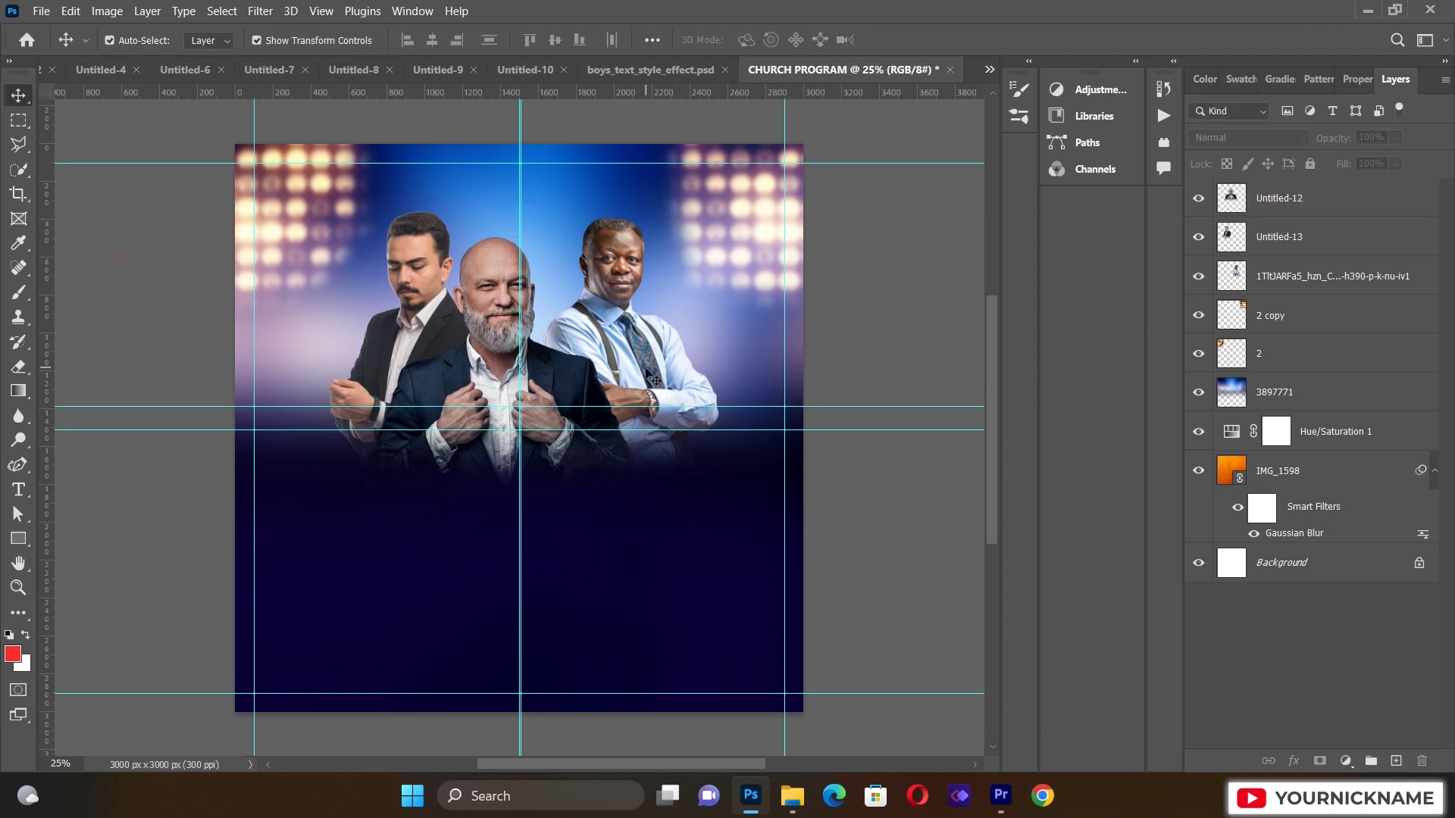
left_click_drag(643, 365, 635, 367)
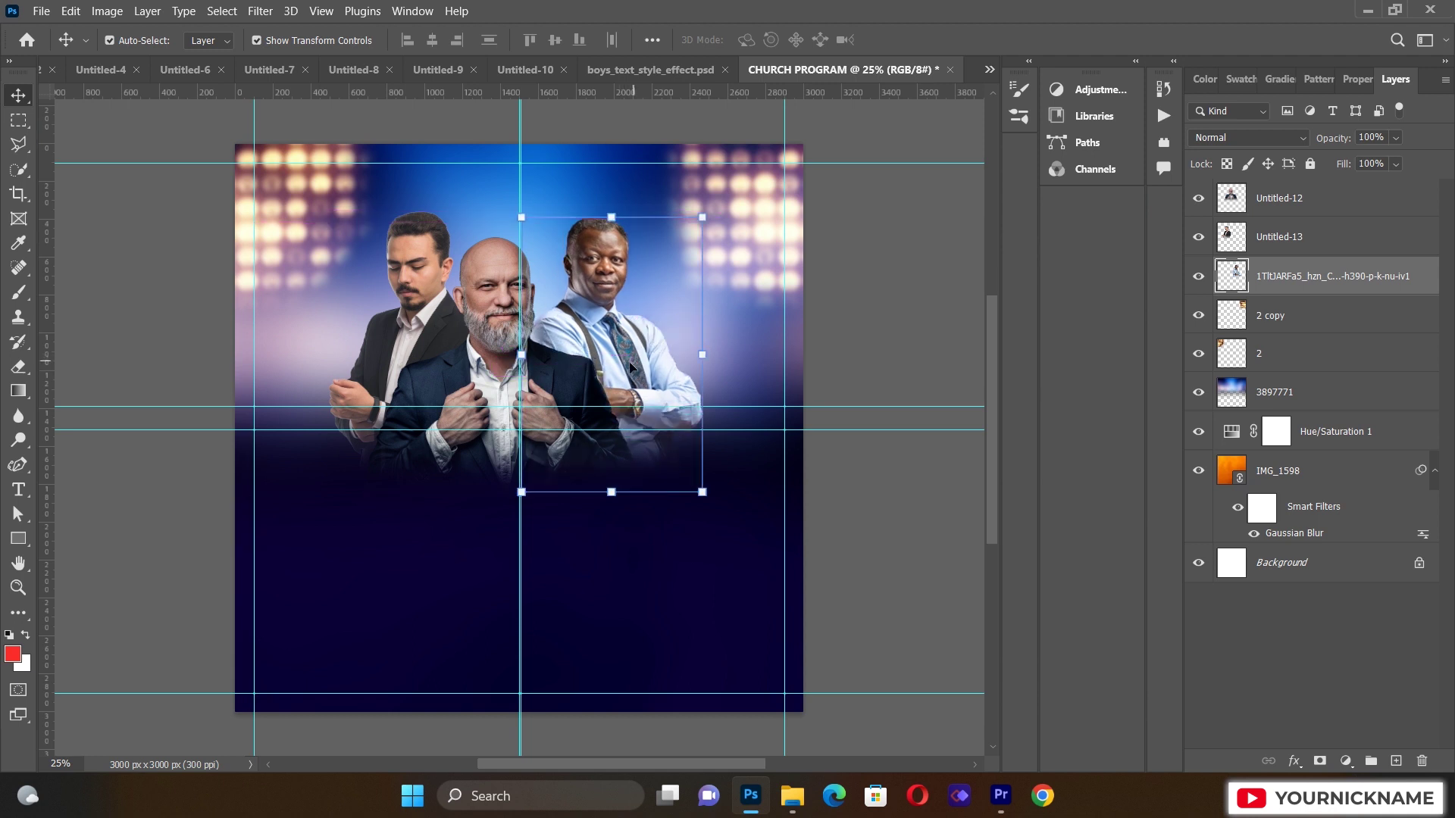
left_click(113, 299)
Step: Reposition the left black-suit man and shrink him to about 98%
left_click_drag(420, 316, 400, 336)
key("Right")
key("Right")
key("Right")
key("Right")
key("Right")
key("Right")
key("Right")
key("Right")
key("Right")
key("Right")
key("Right")
key("Right")
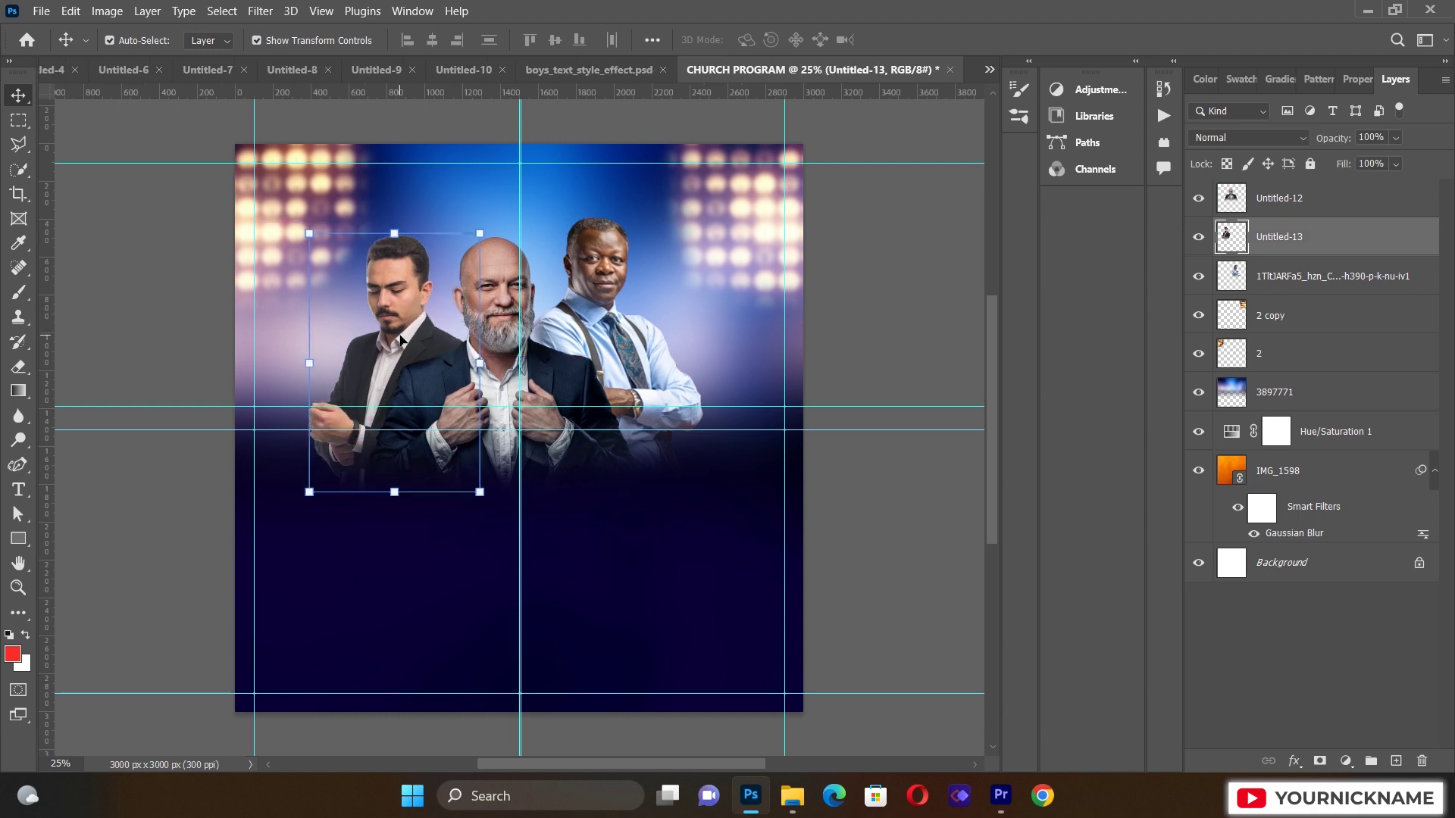
key("Down")
key("Down")
key("Down")
key("Down")
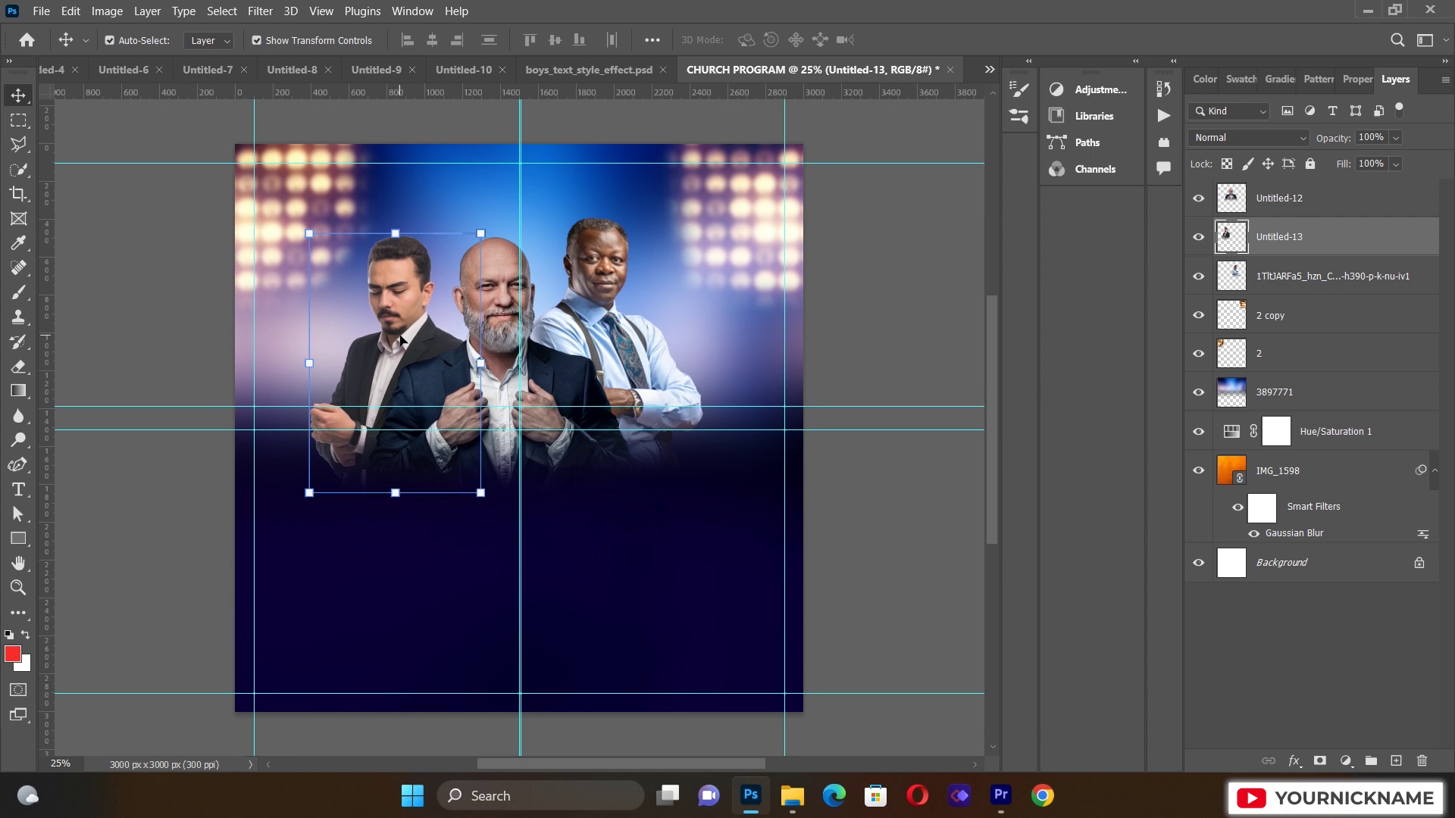
left_click_drag(306, 227, 310, 233)
key("Return")
left_click(70, 267)
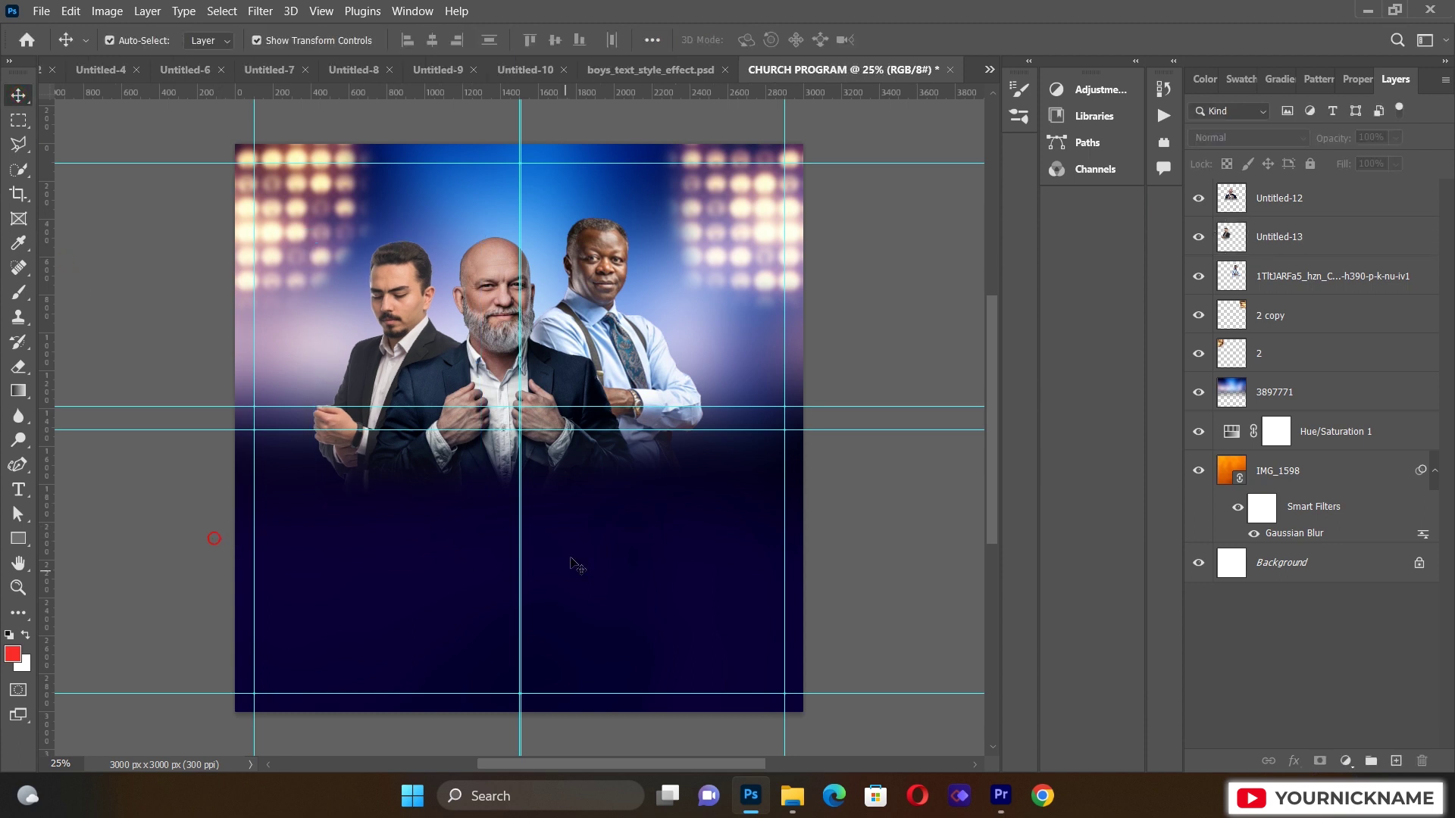
left_click(574, 260)
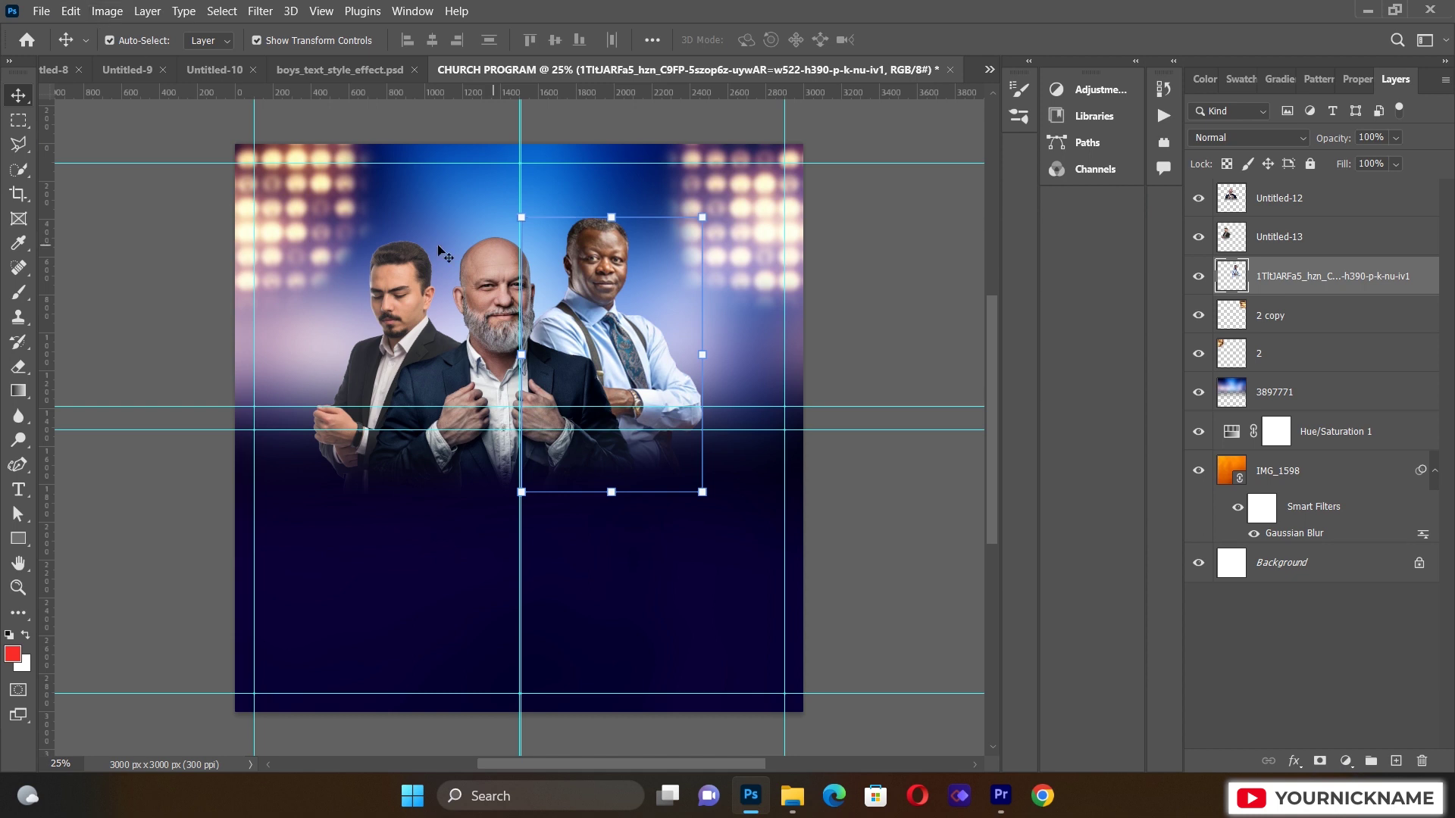
Step: Apply Brightness/Contrast with Brightness 20 and Contrast 58 to the blue-shirt man
left_click(105, 15)
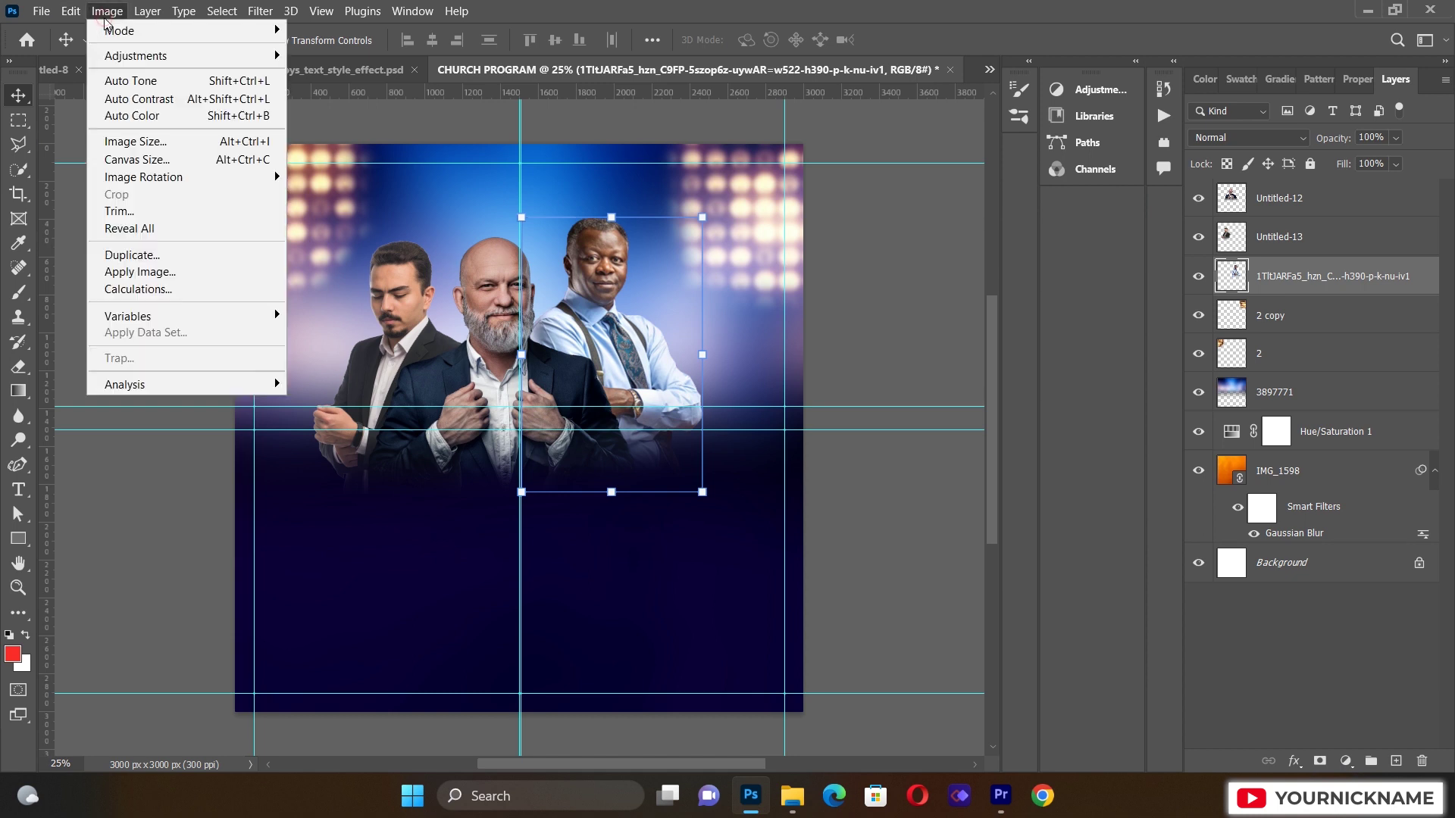
mouse_move(136, 55)
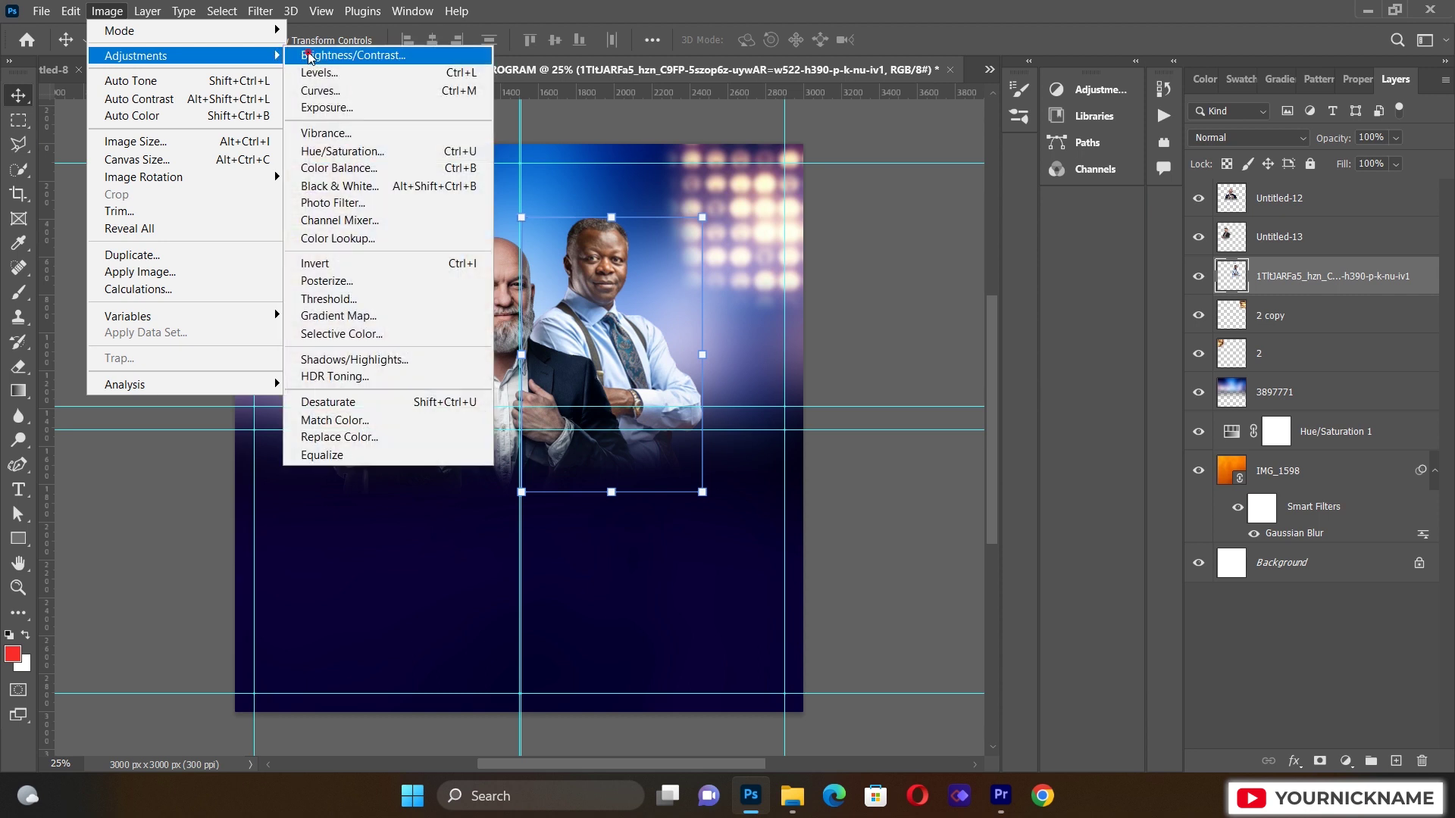
left_click(310, 55)
left_click_drag(308, 385, 330, 385)
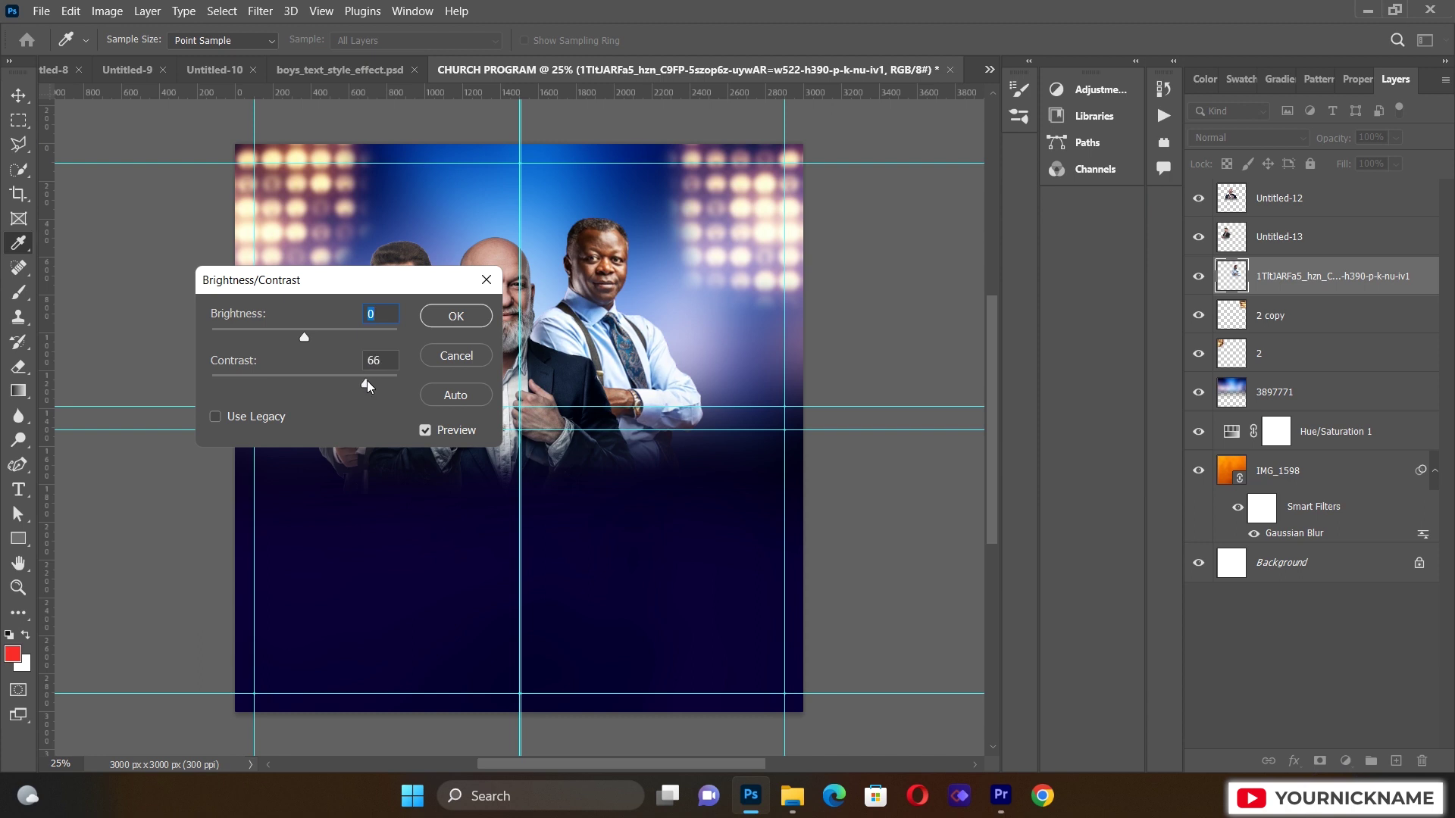
left_click_drag(303, 335, 316, 340)
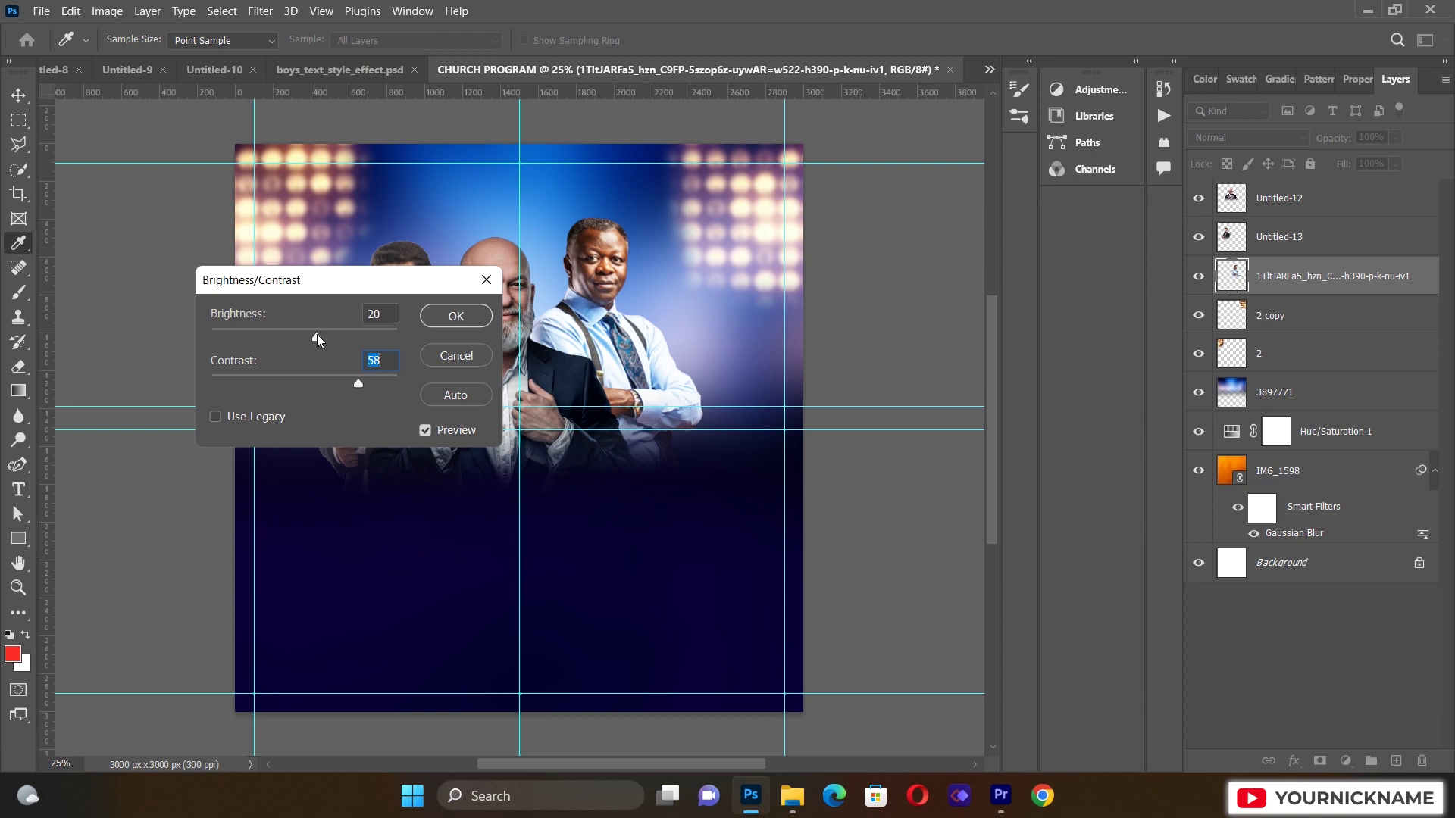
left_click(317, 337)
left_click(450, 315)
key("v")
left_click(156, 293)
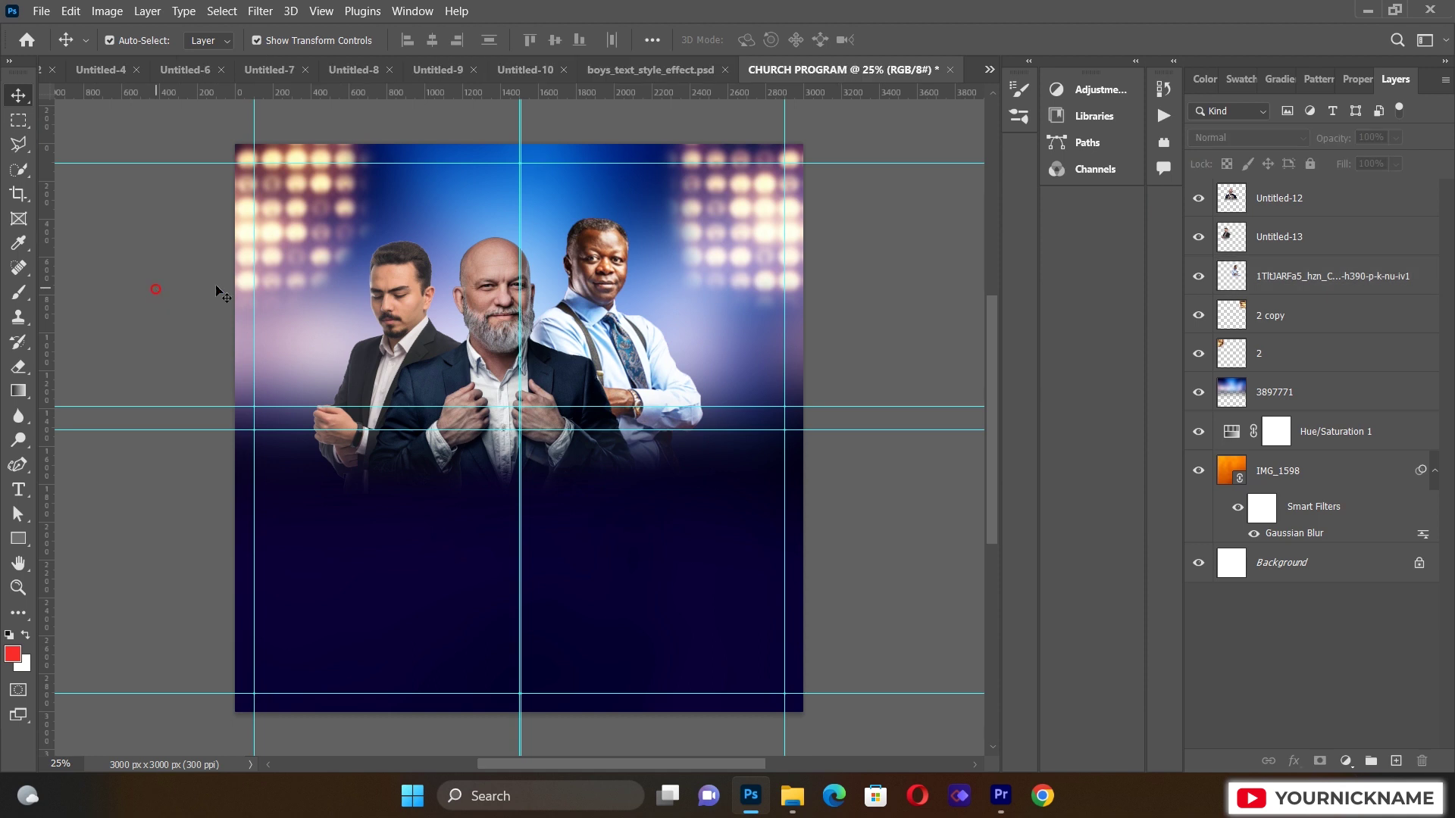
Step: Give the bald middle man (Untitled-12) Brightness 41 and Contrast 57
left_click(500, 331)
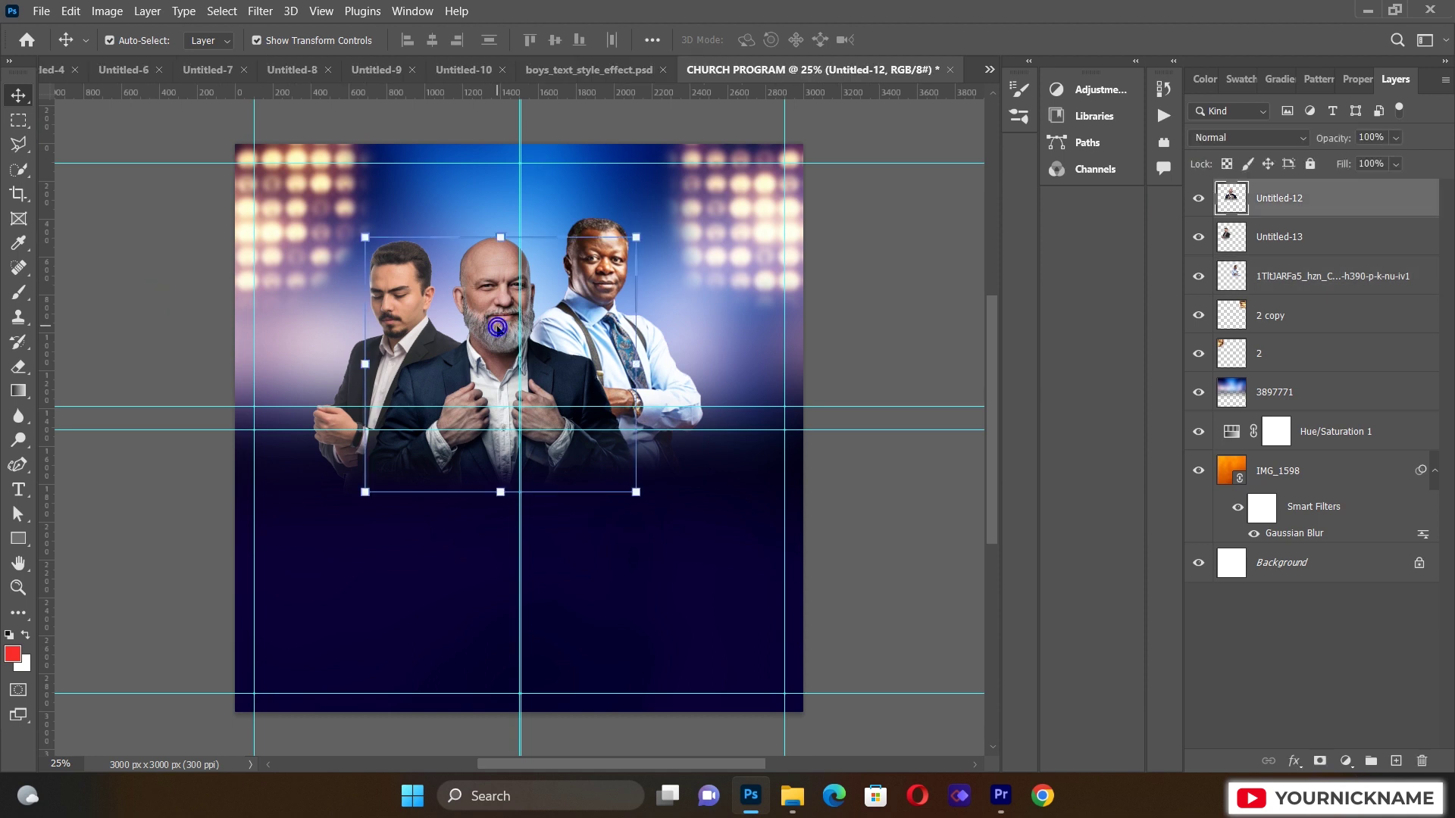
left_click(107, 11)
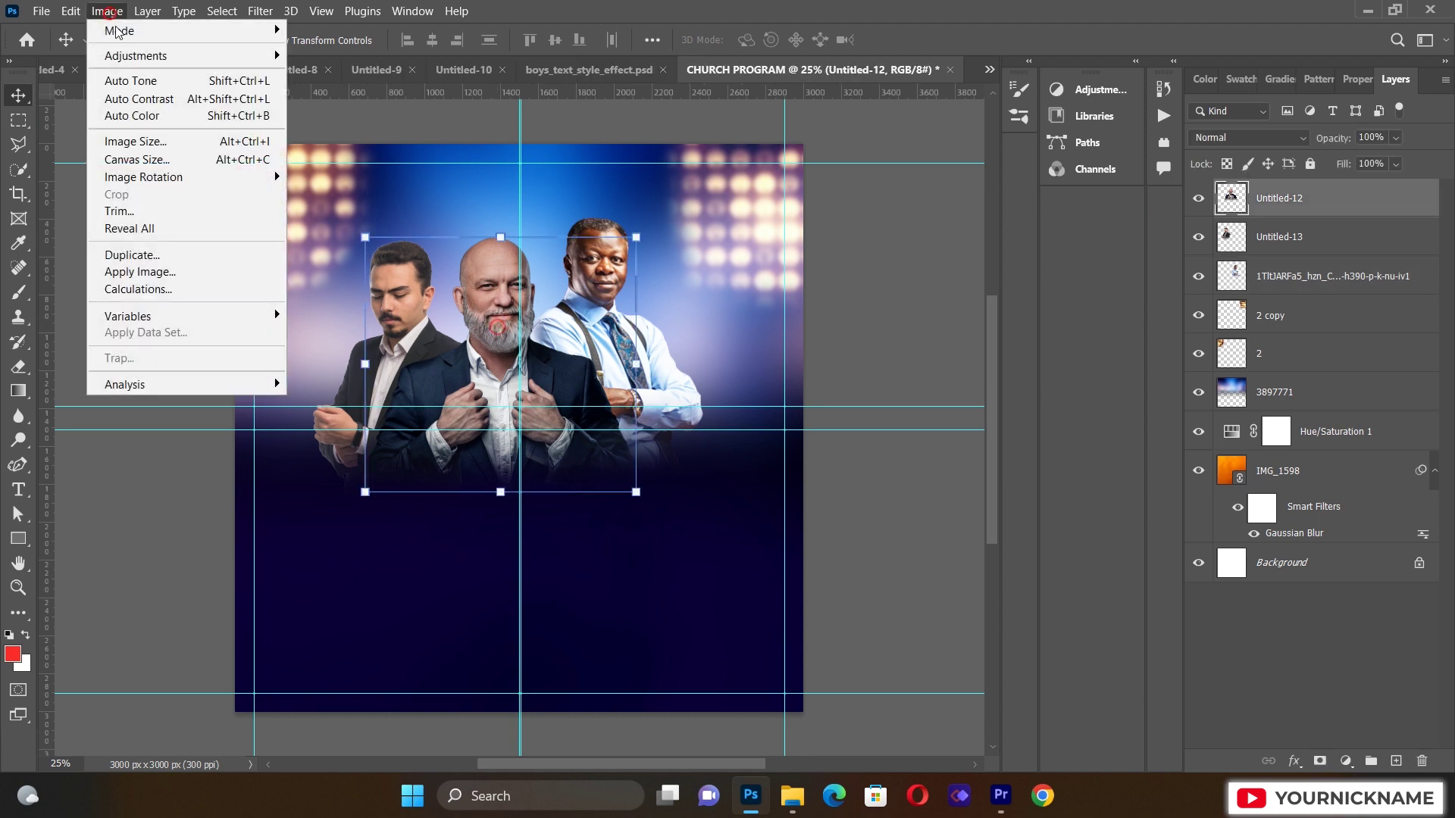
mouse_move(130, 55)
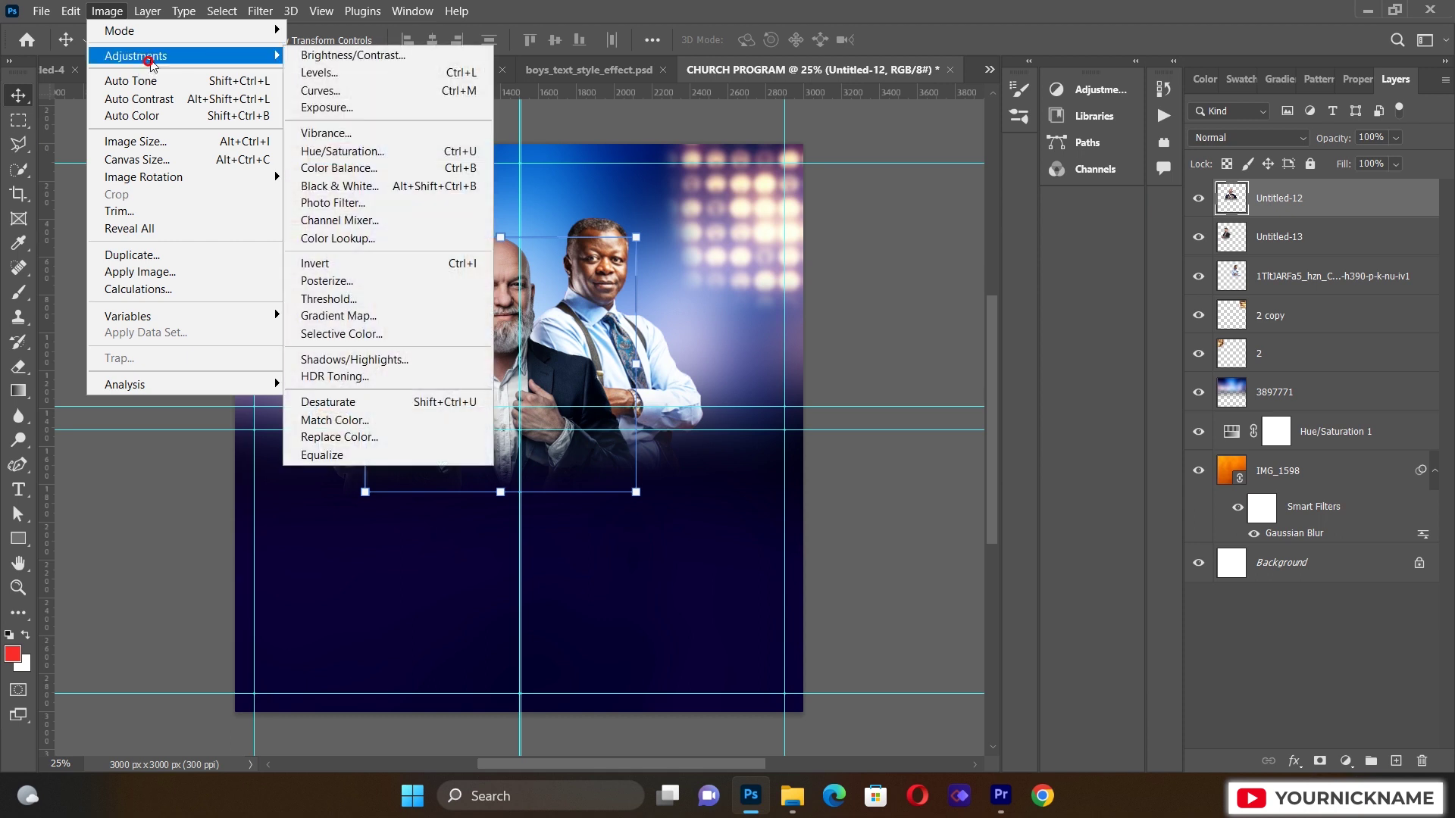
left_click(345, 56)
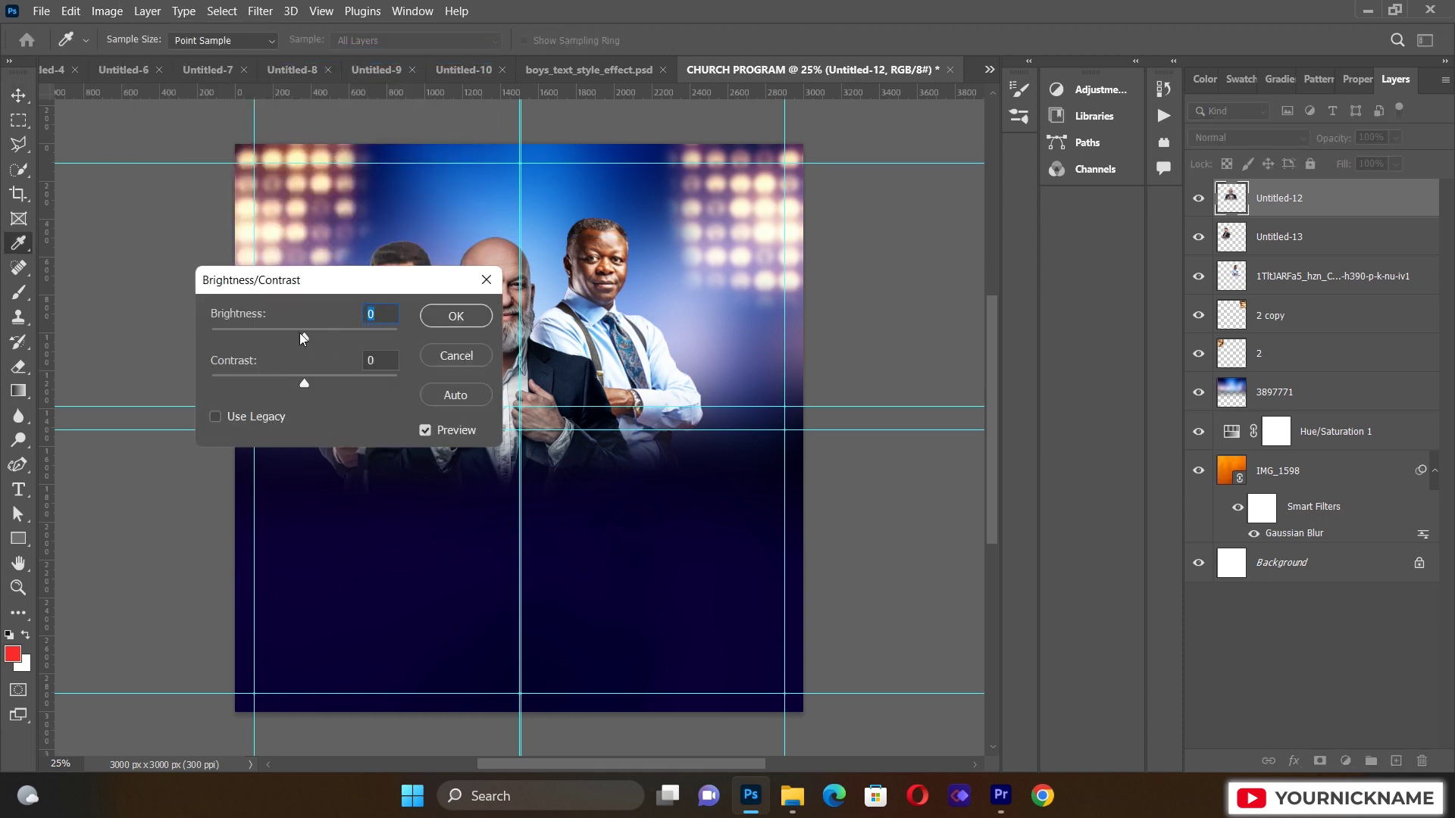
left_click_drag(301, 332, 310, 384)
left_click_drag(328, 286, 201, 274)
left_click_drag(180, 367, 202, 369)
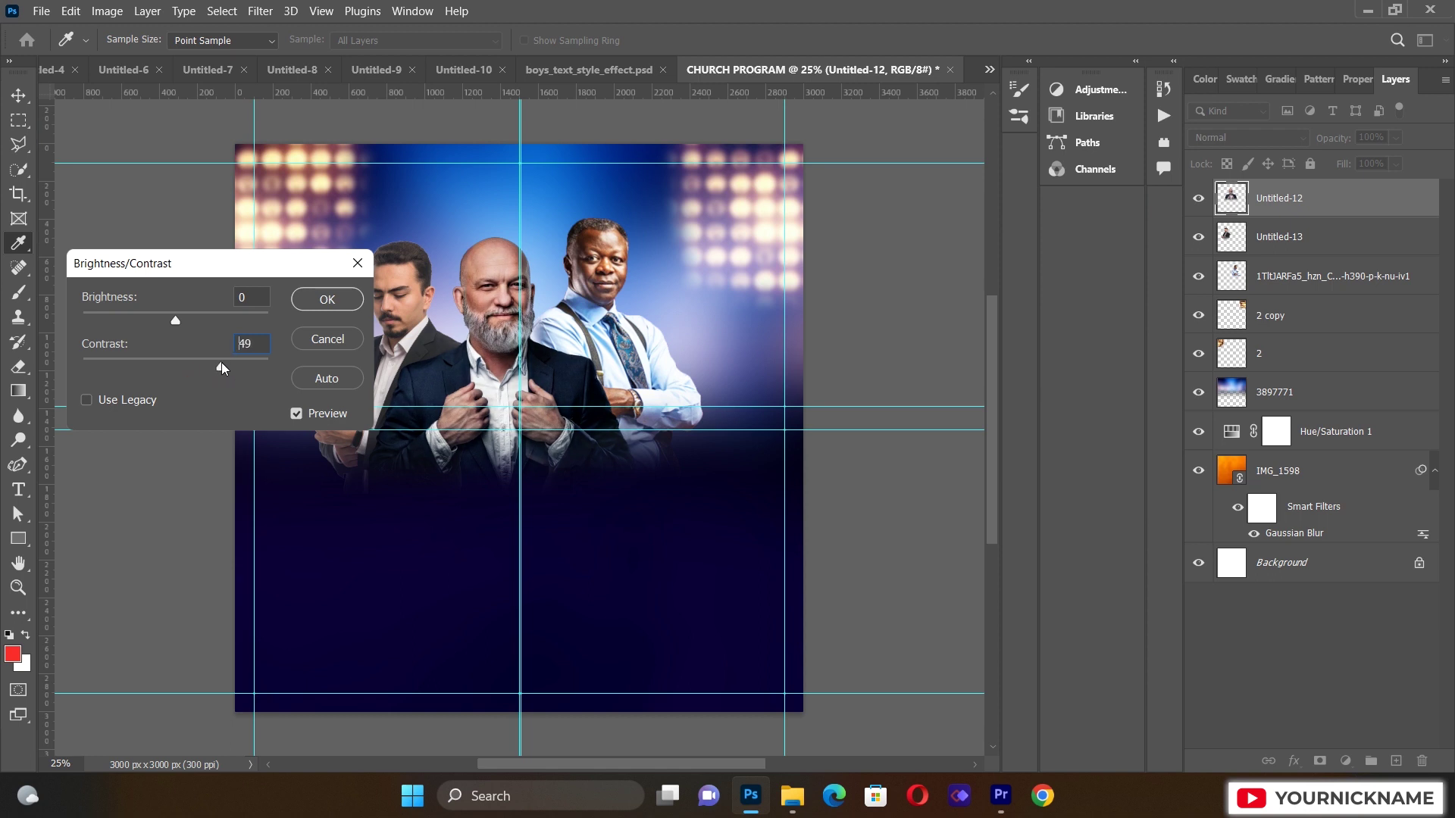
left_click_drag(174, 318, 206, 325)
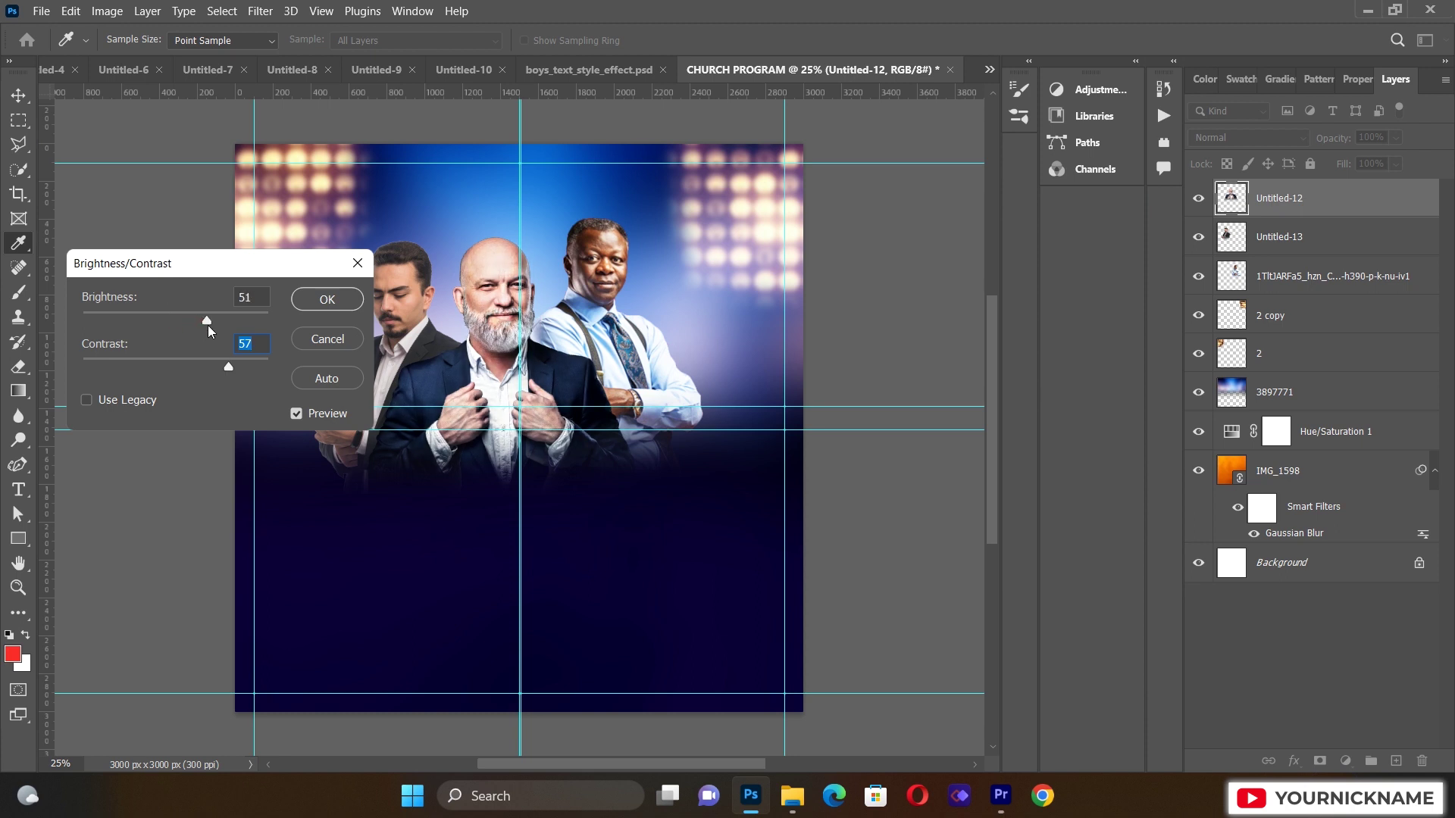
key("shift+Tab")
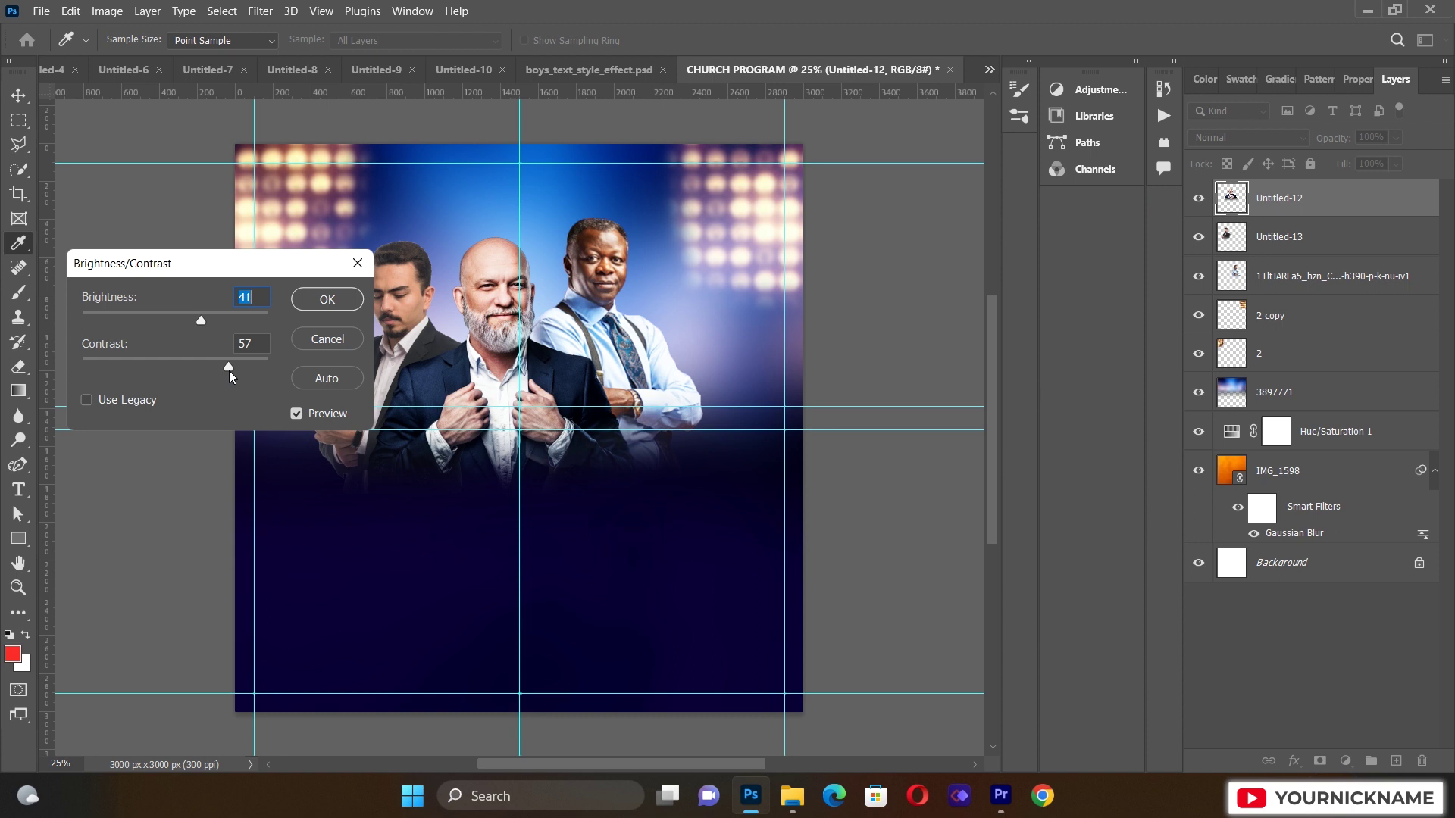
left_click(327, 300)
Step: Apply Brightness/Contrast to the left man (Untitled-13), raising contrast and brightness to 43
key("v")
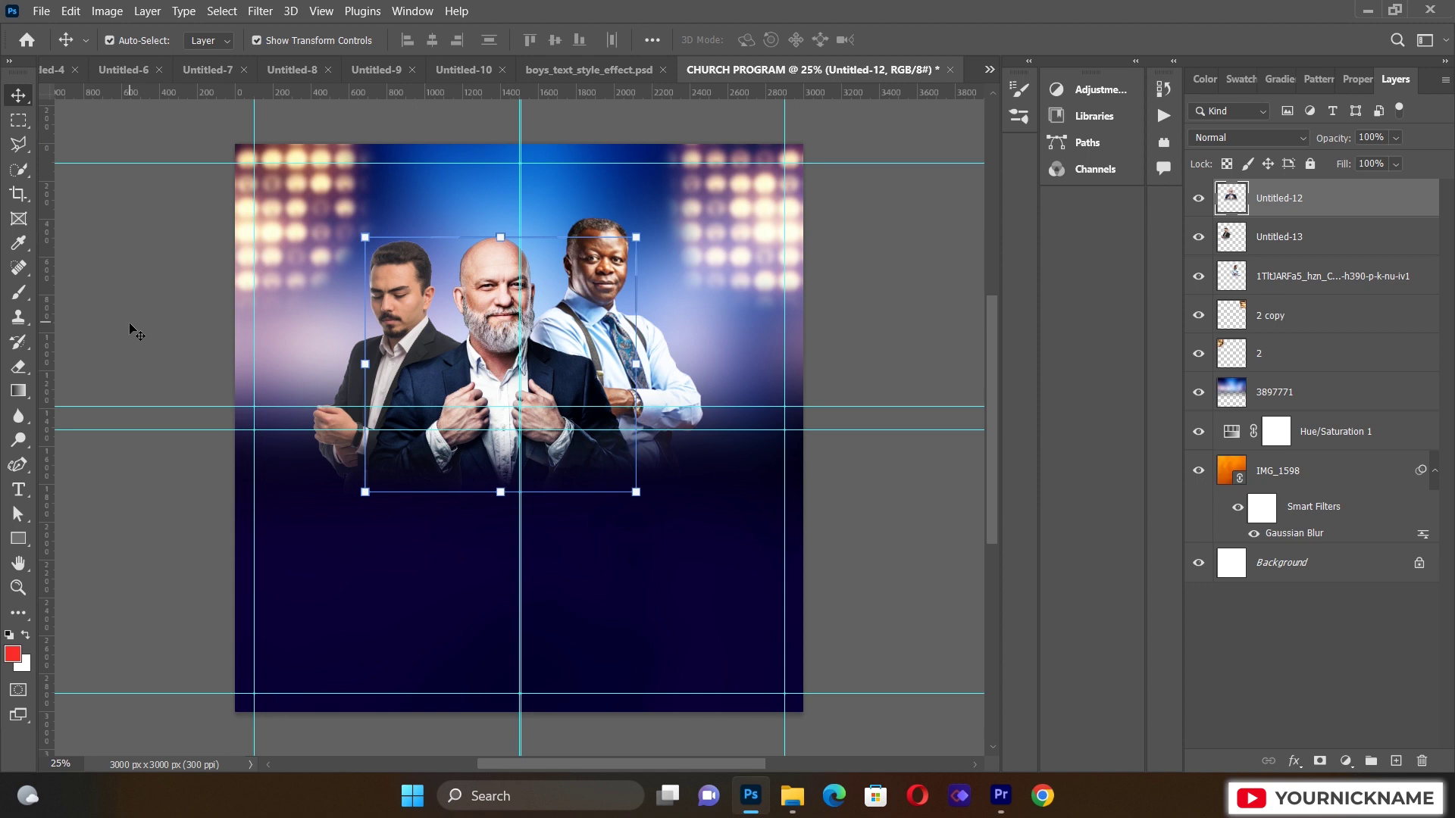
left_click(128, 324)
left_click(396, 316)
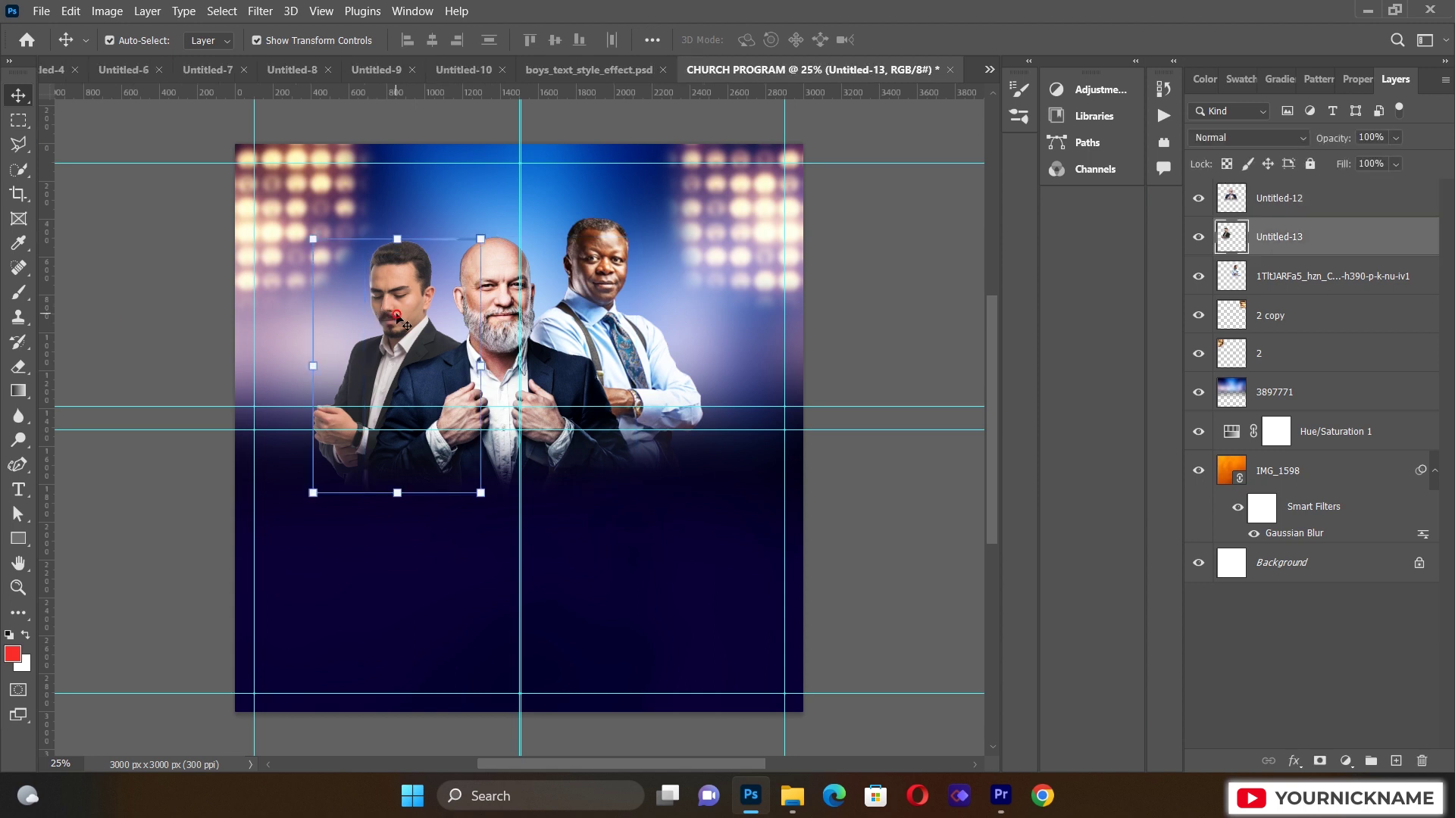
left_click(107, 11)
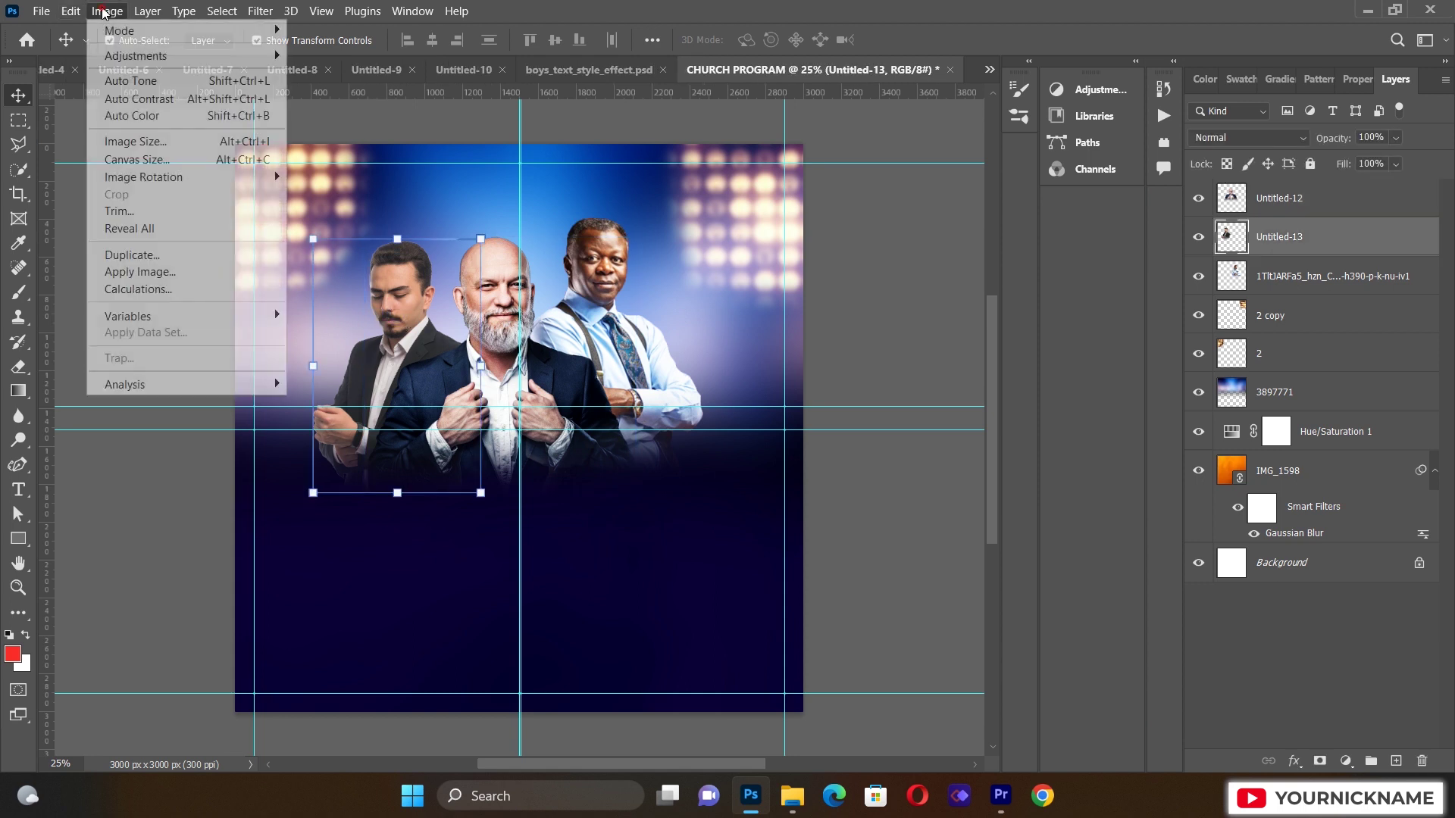
mouse_move(152, 57)
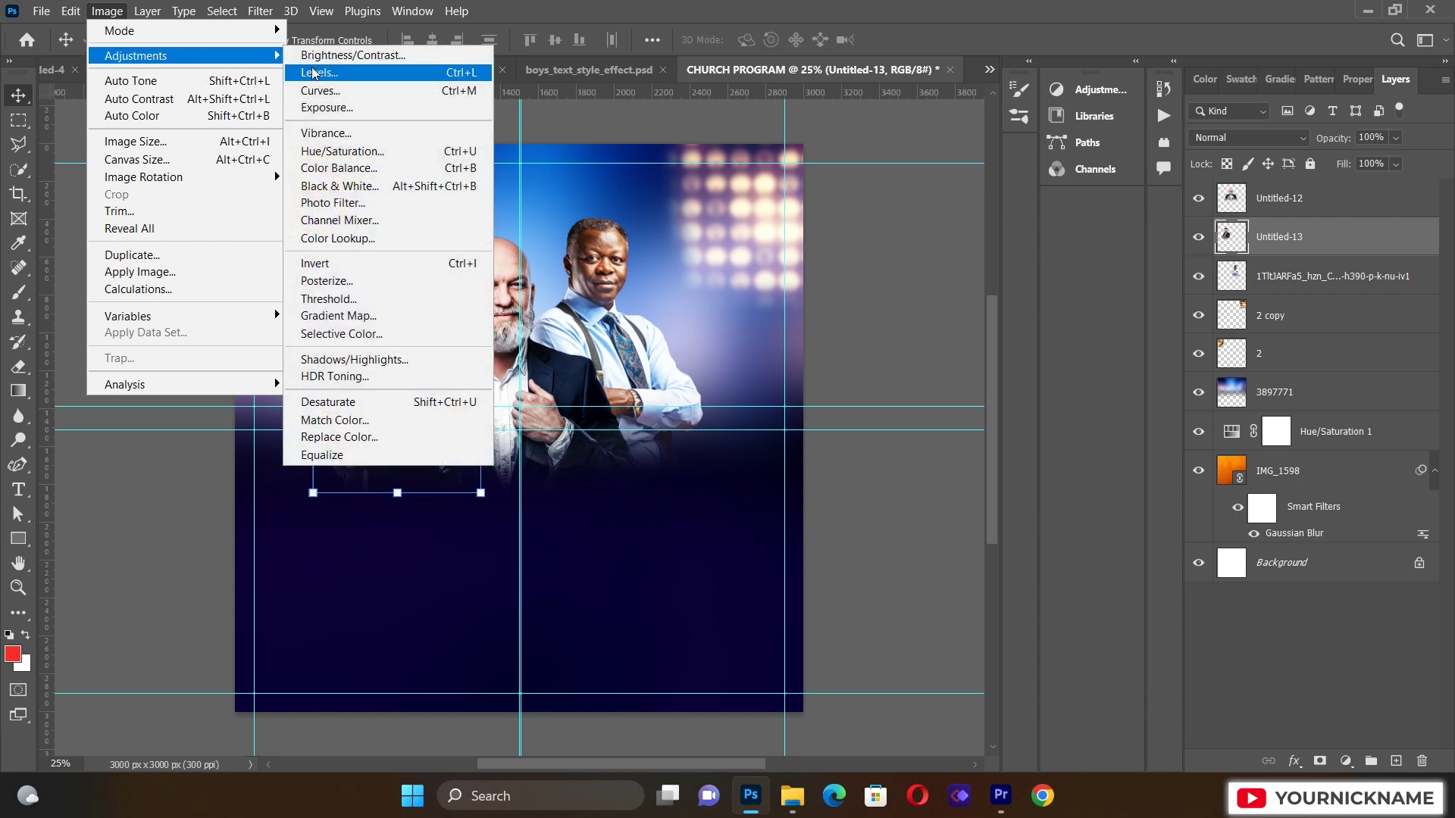
left_click(333, 52)
left_click_drag(179, 370, 234, 360)
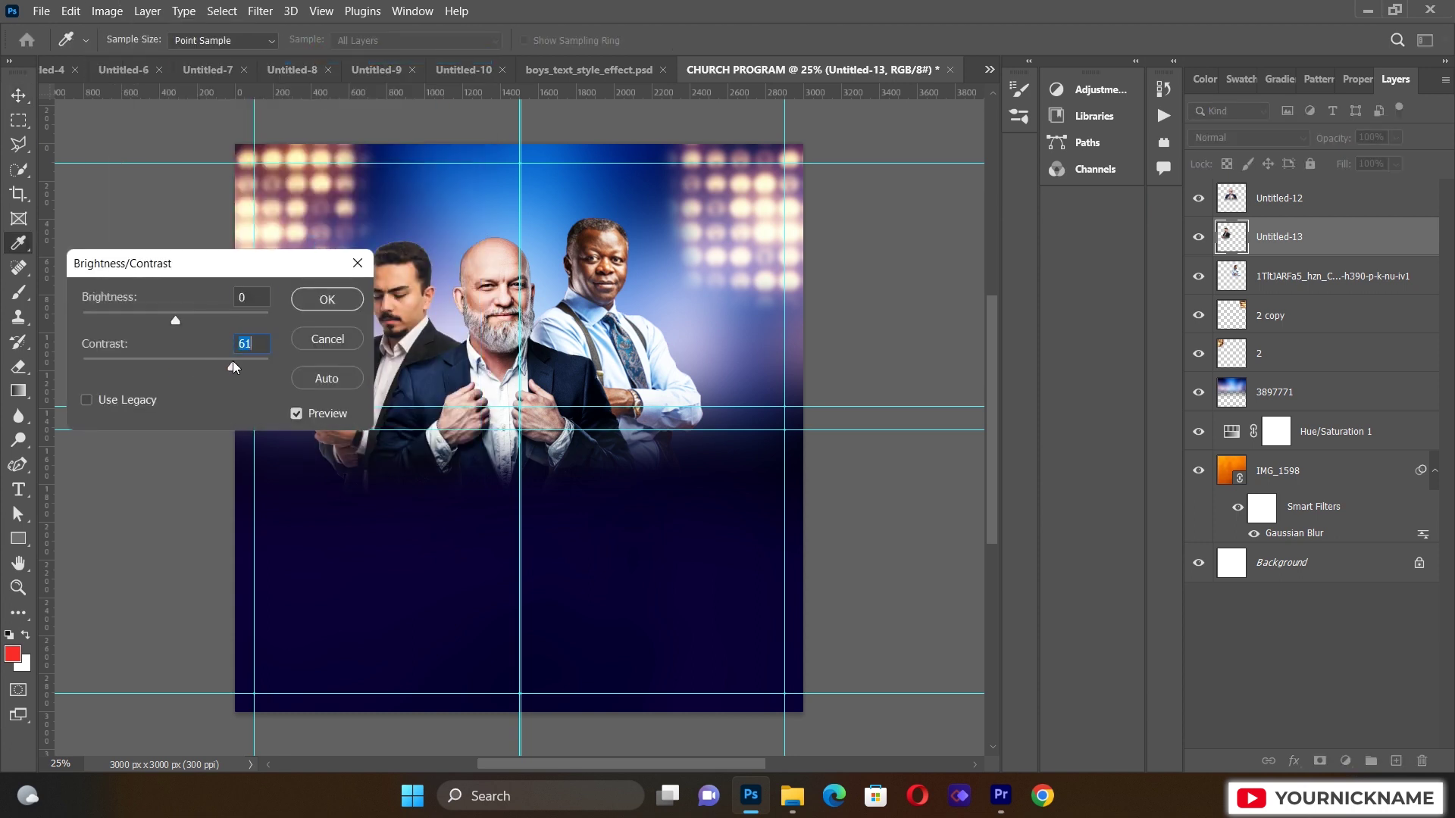
left_click_drag(254, 279, 158, 250)
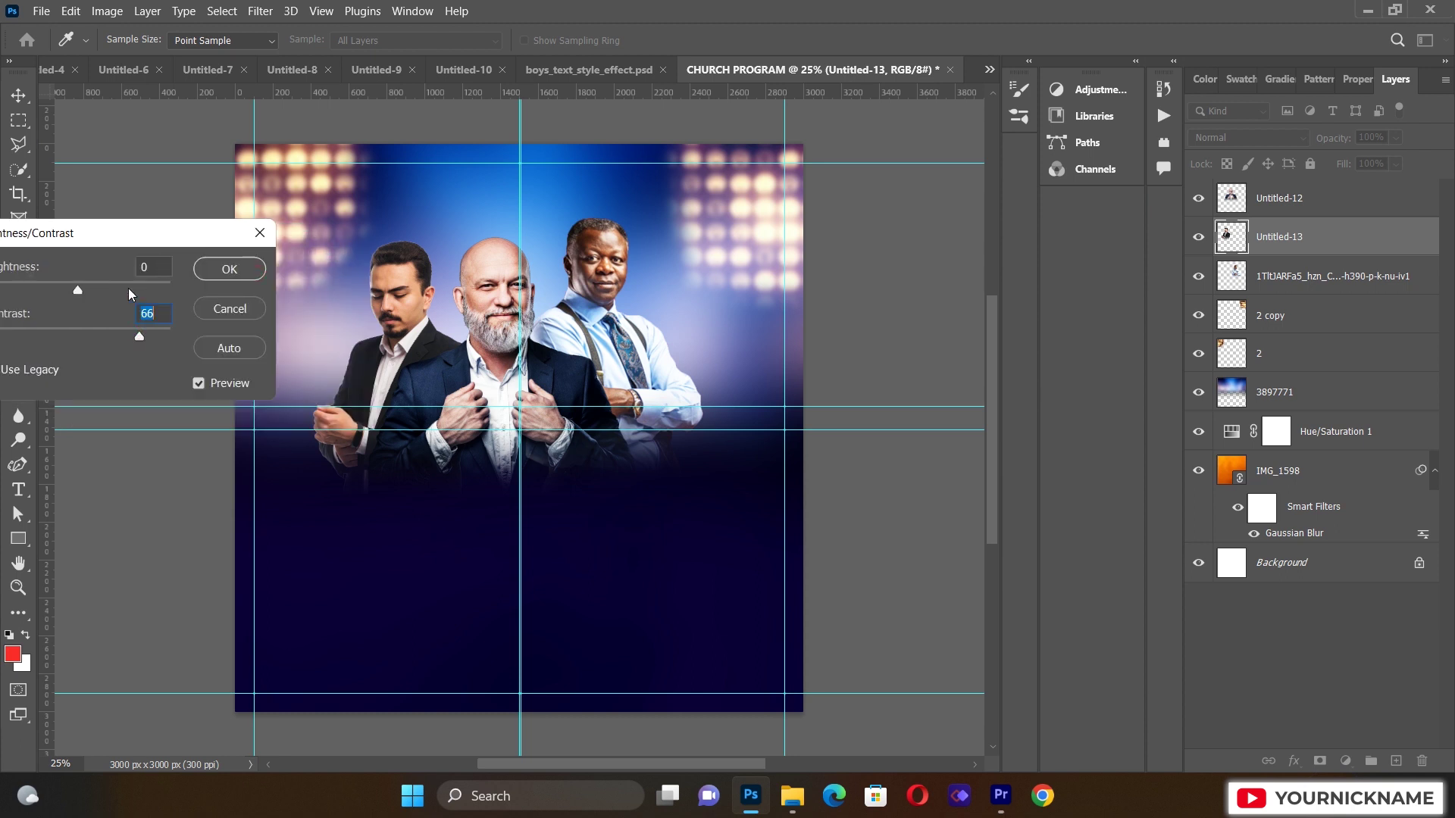
left_click_drag(78, 287, 106, 292)
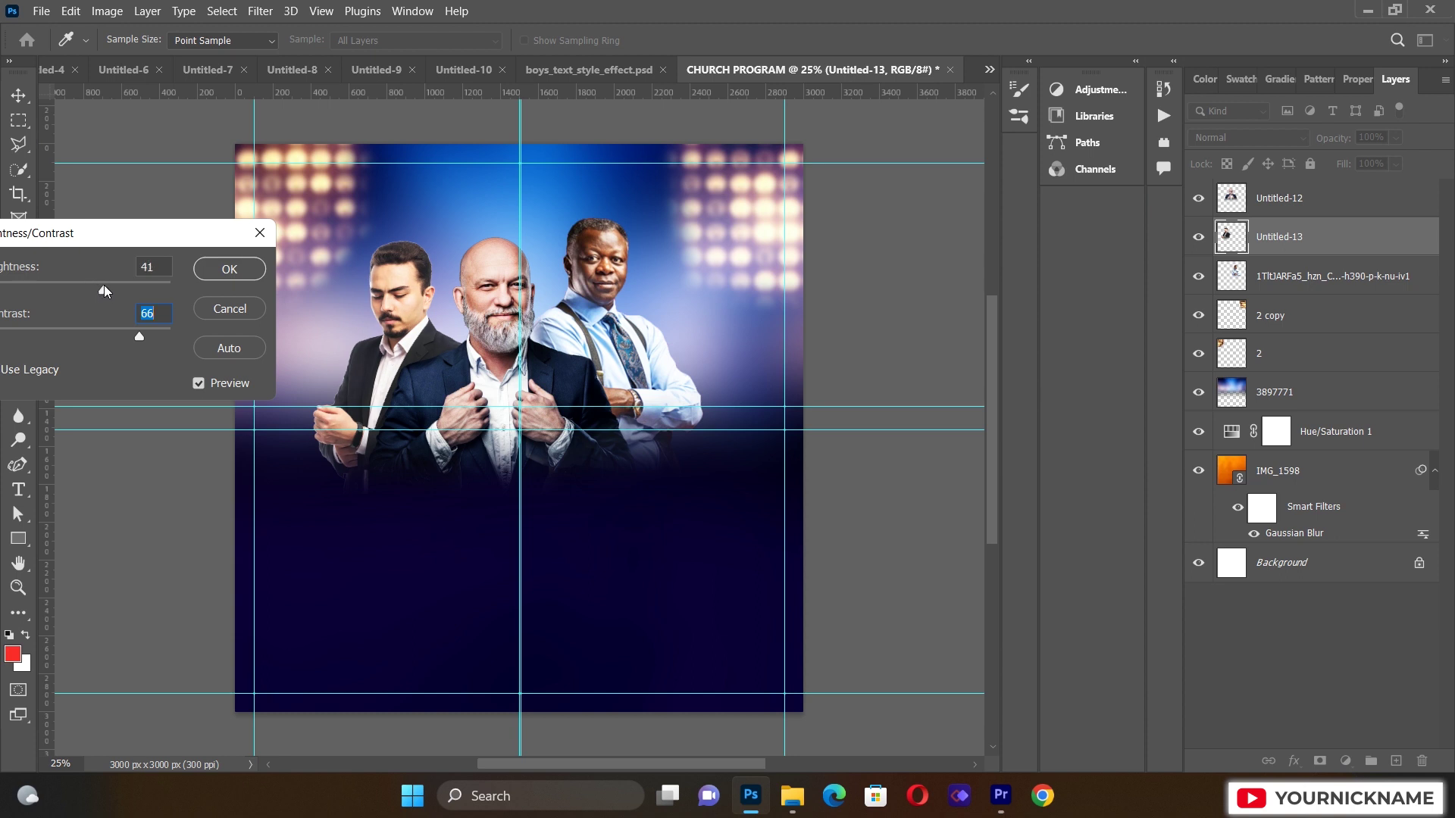
key("shift+Tab")
key("Up")
key("Up")
left_click(228, 269)
key("v")
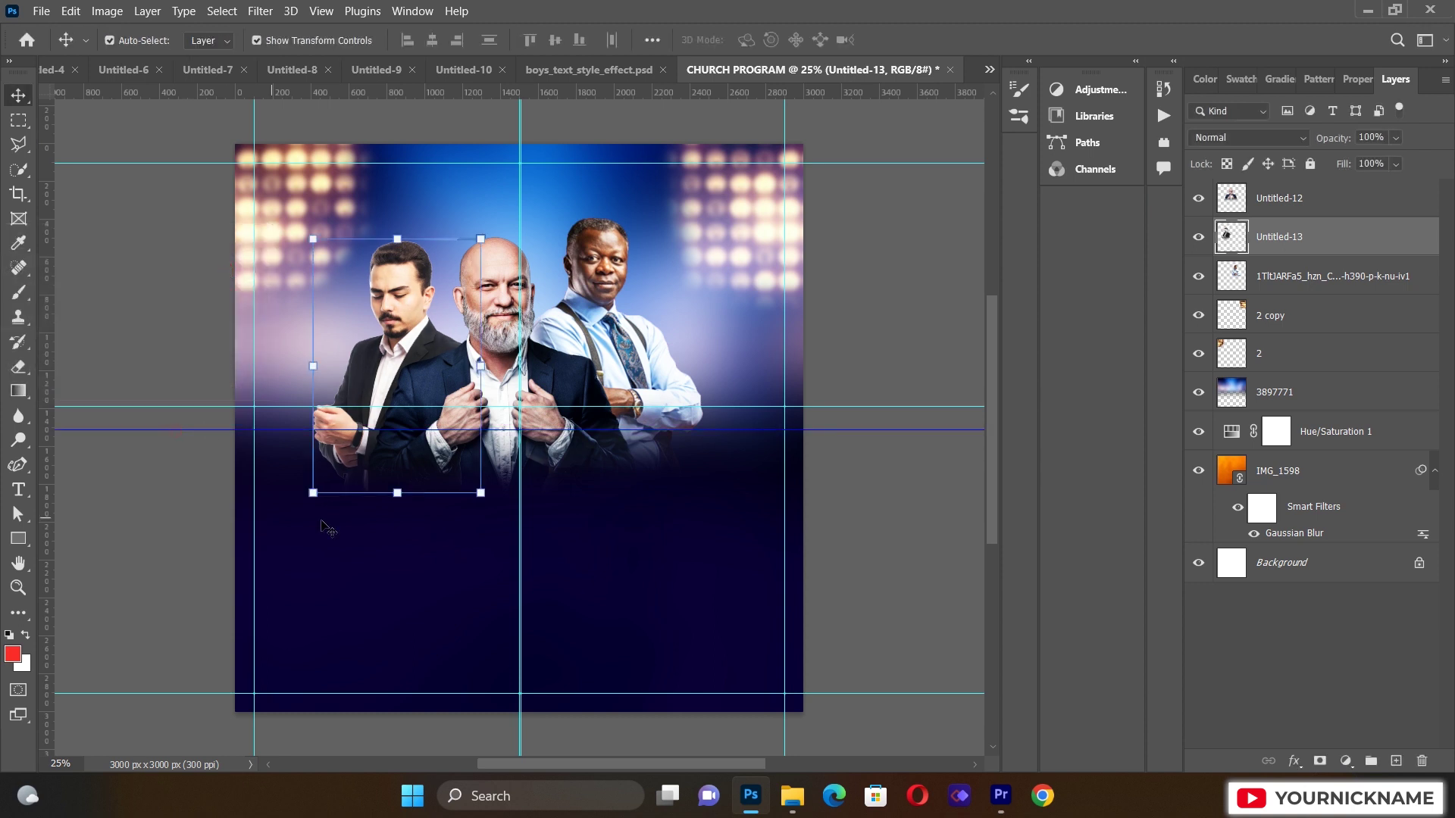
left_click(144, 522)
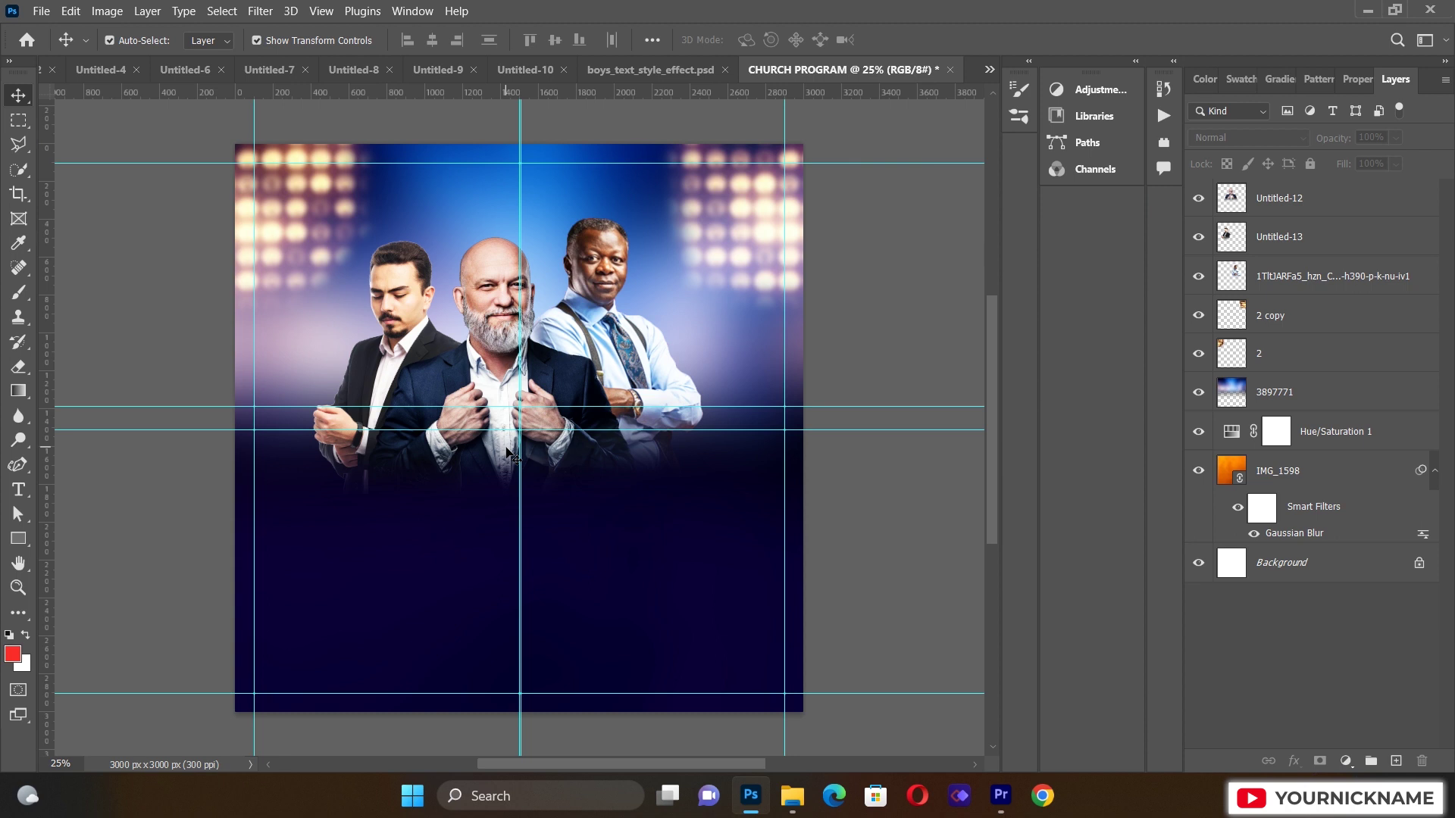
Step: Place boys_text_style_effect copy.png as the orange Revive title, shifted slightly left
left_click(41, 11)
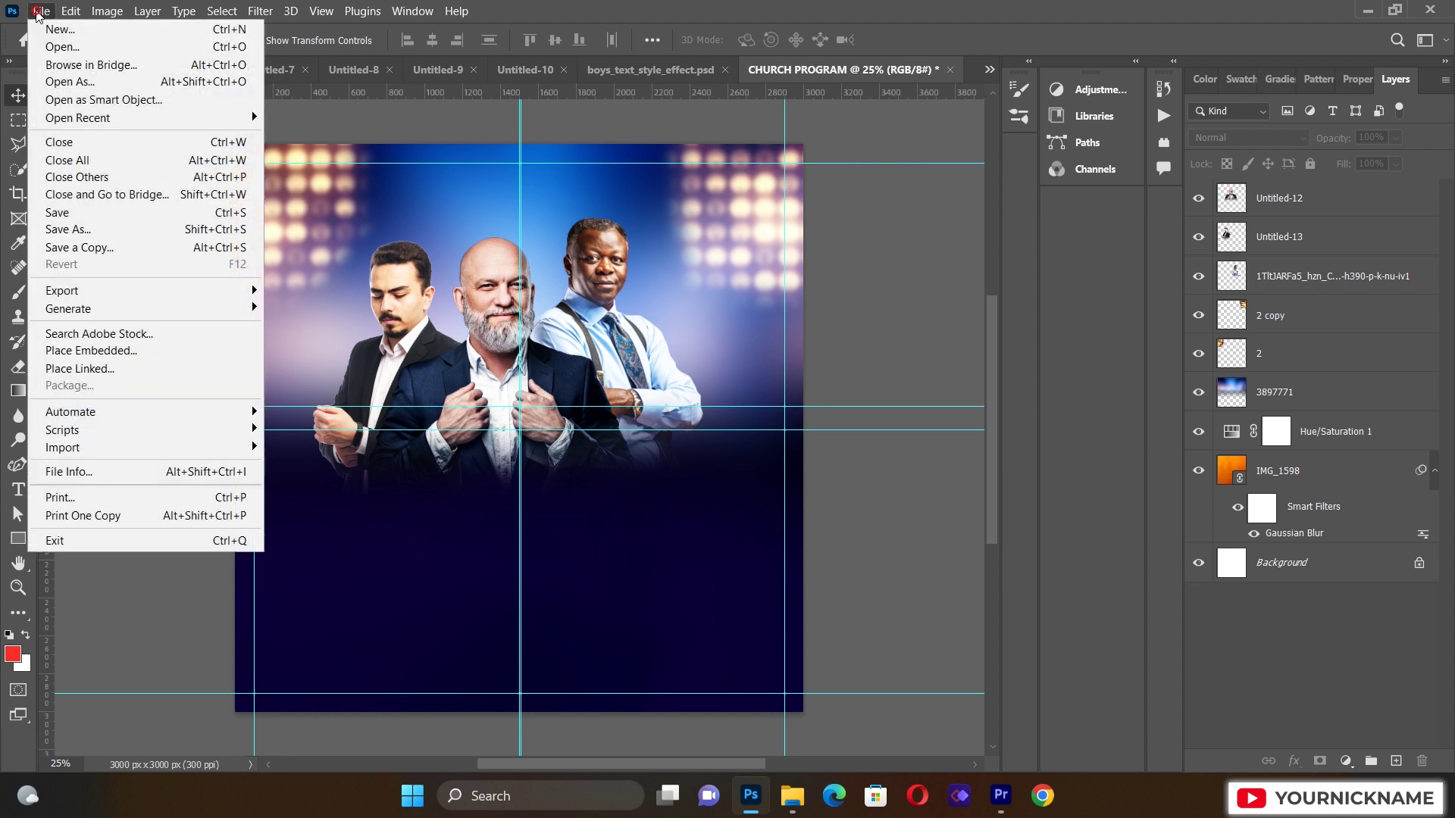
left_click(104, 370)
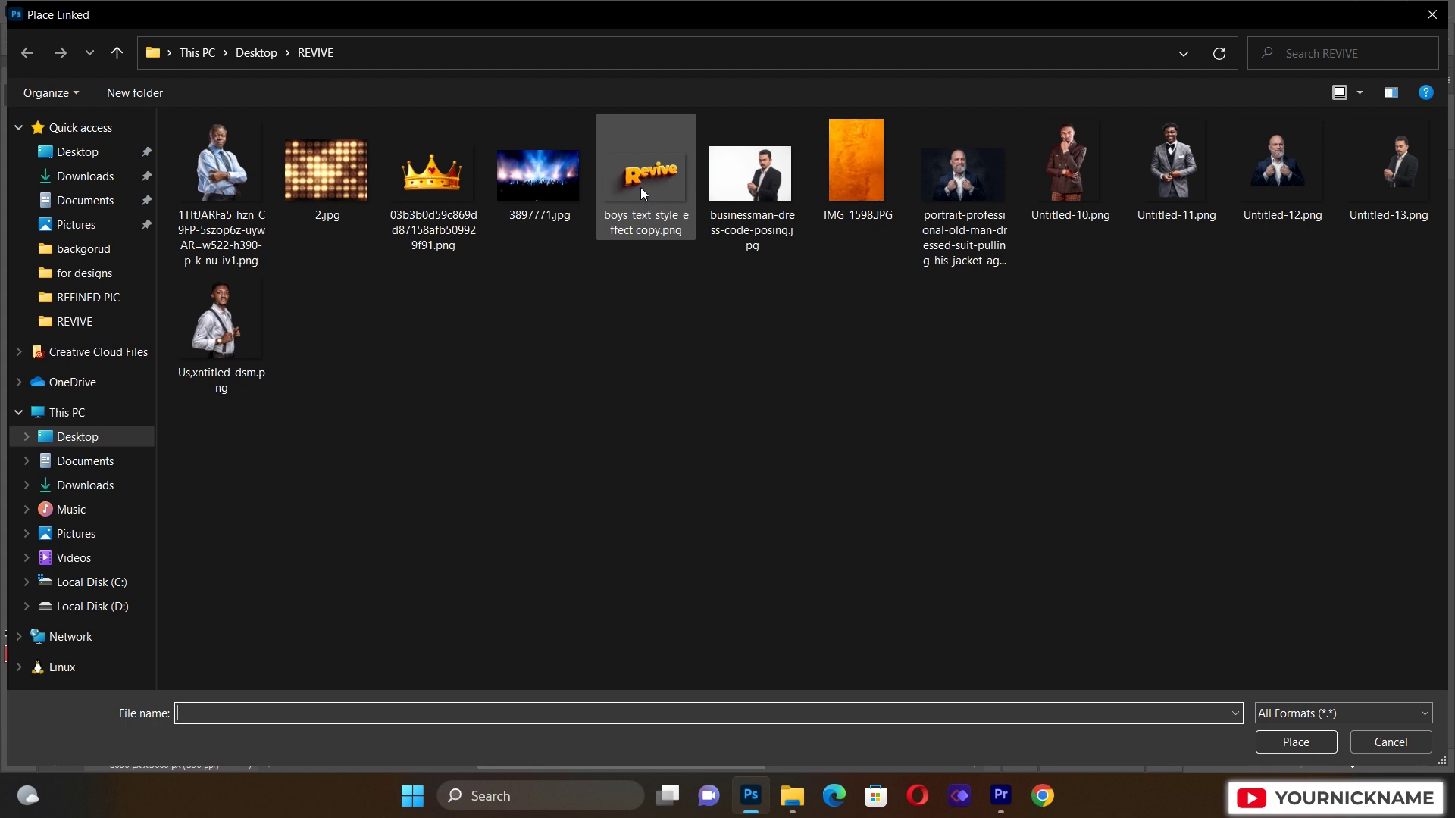
double_click(640, 188)
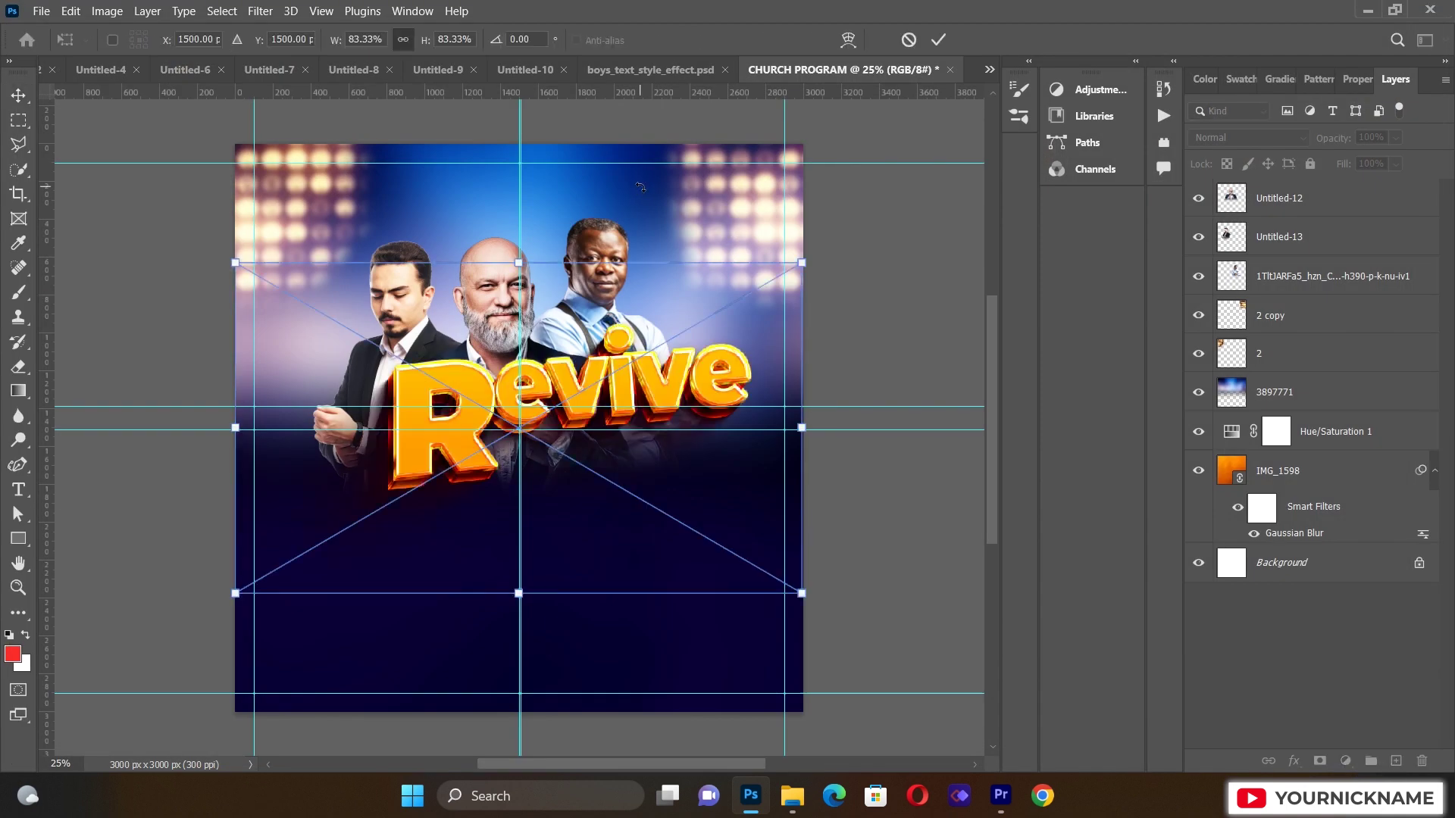
left_click_drag(646, 413, 611, 453)
left_click(18, 95)
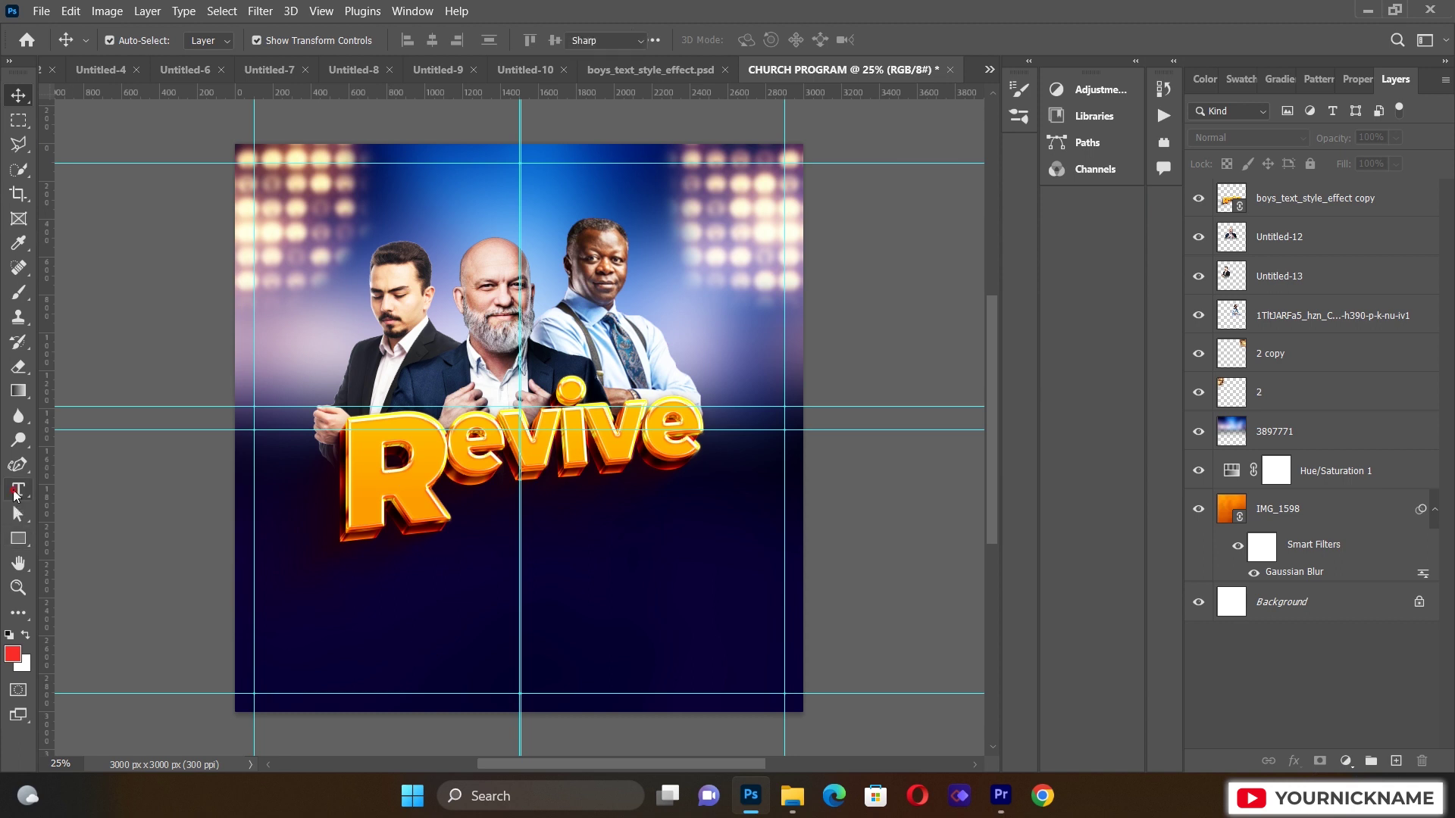
Step: Type 'US' in a paragraph text box below the Revive title
left_click(18, 489)
left_click_drag(330, 573, 750, 683)
key("Delete")
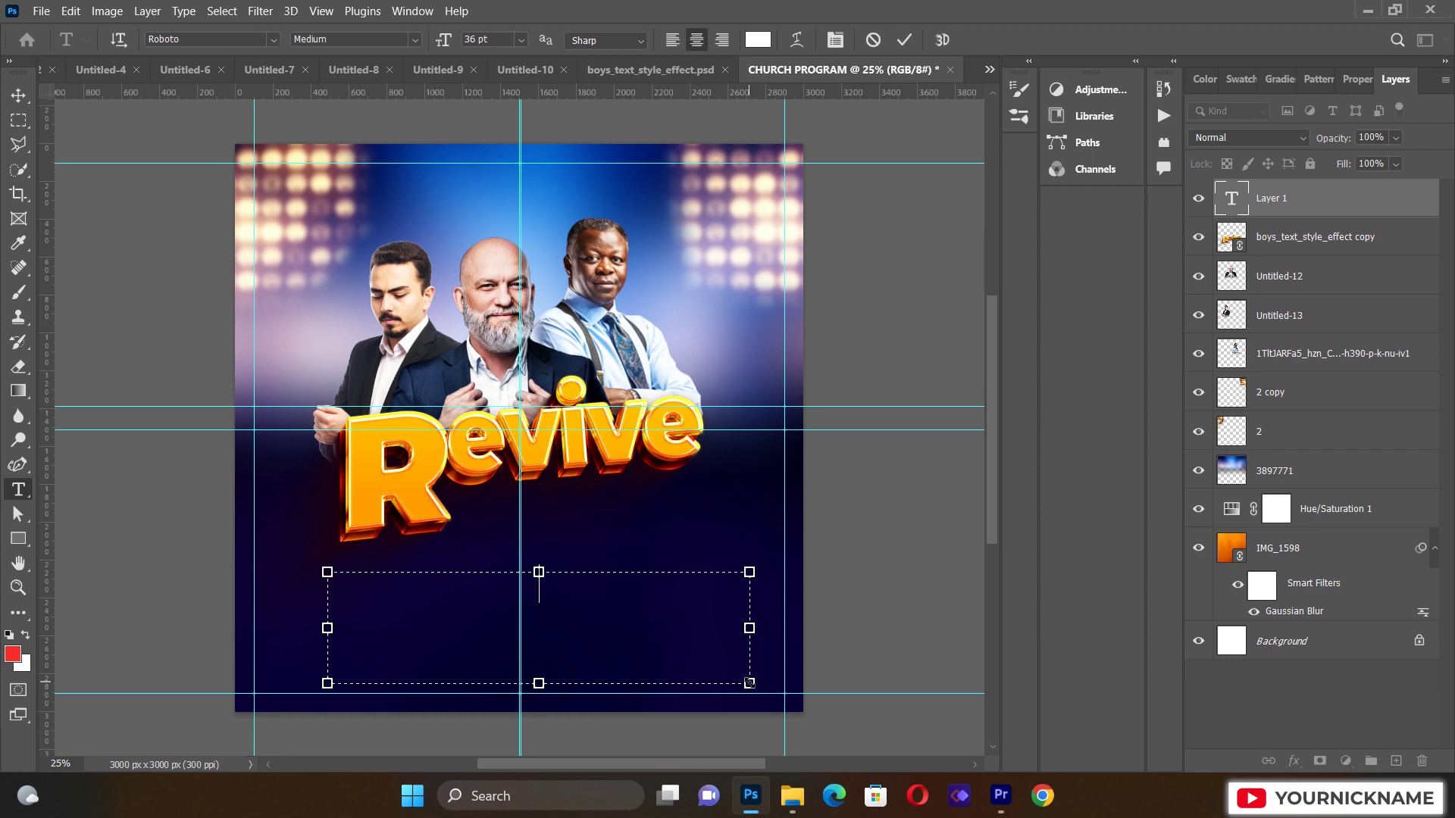
type("ussa")
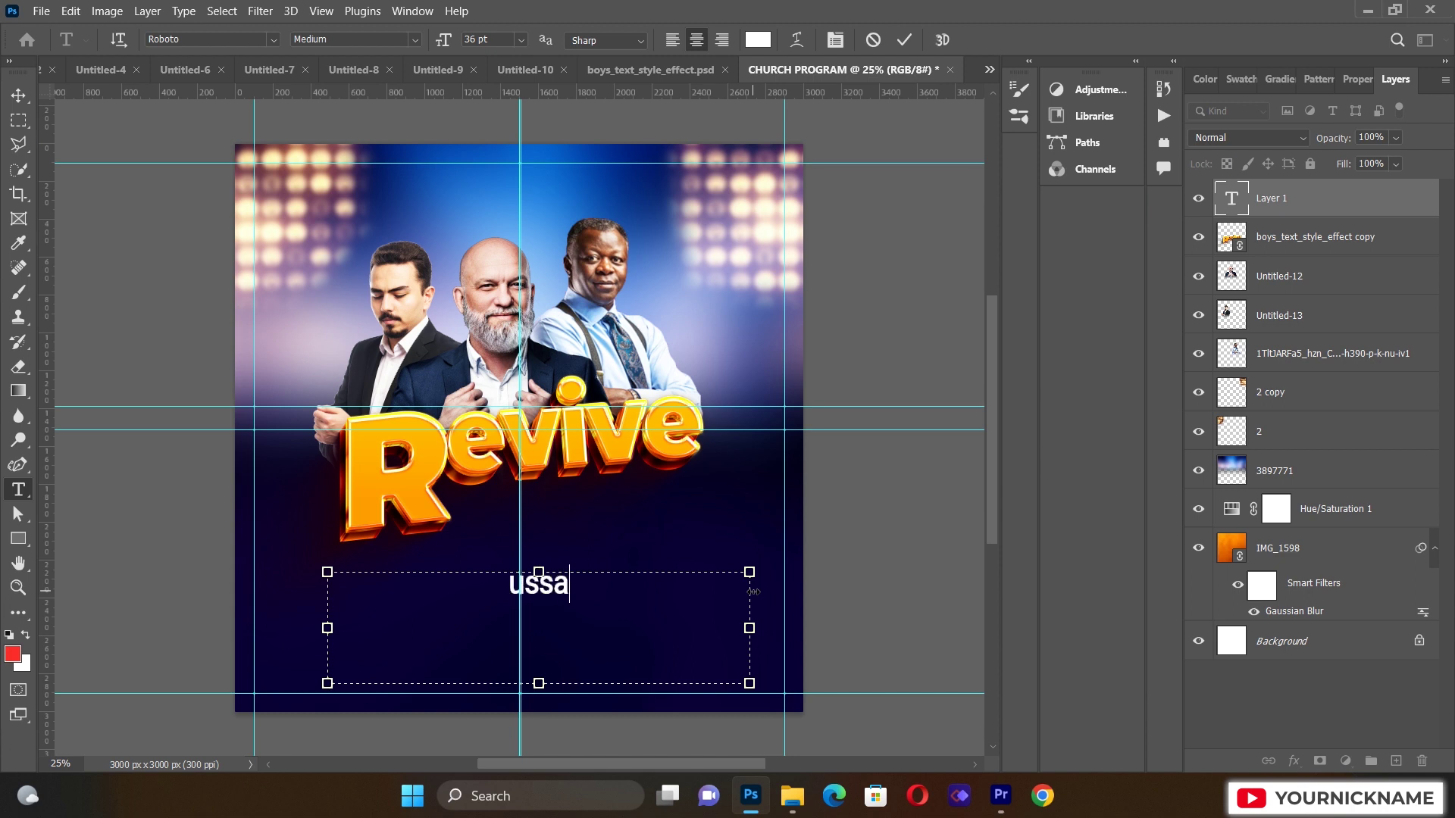
key("BackSpace")
key("BackSpace")
key("BackSpace")
key("BackSpace")
type("US")
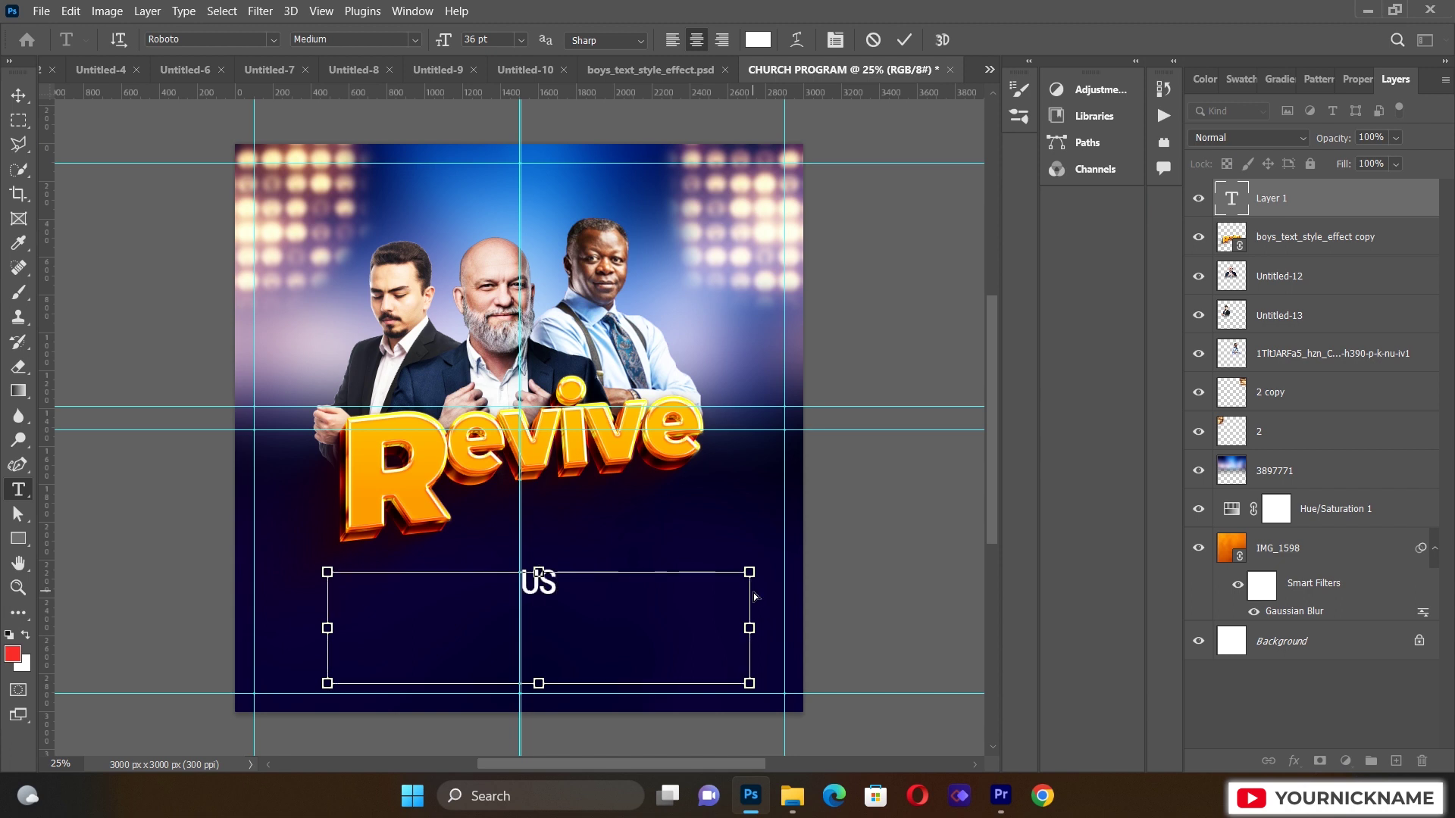
Step: Style 'US' in white Roboto Medium 36 pt and commit the text
key("ctrl+a")
left_click(837, 41)
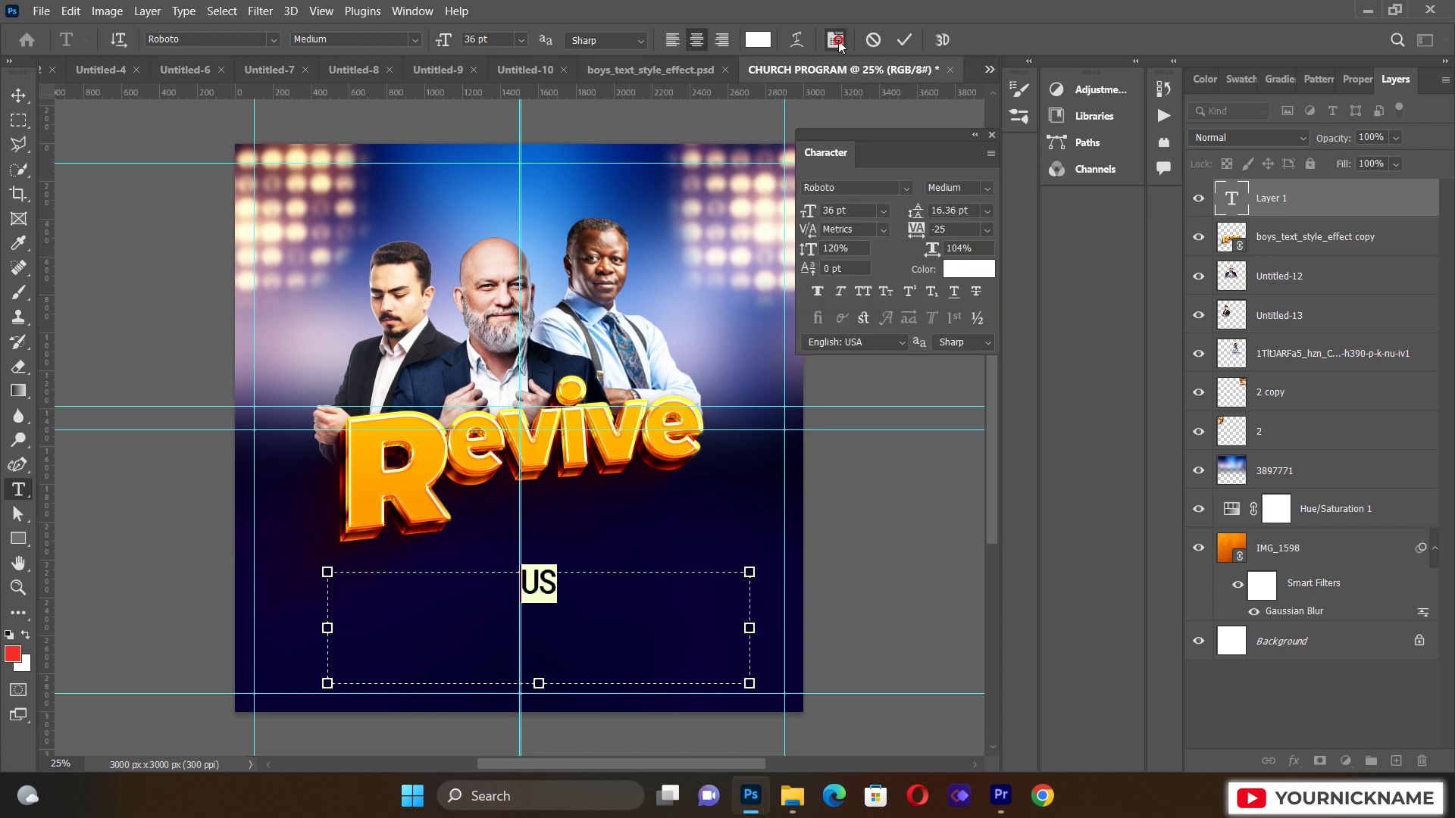
left_click(837, 41)
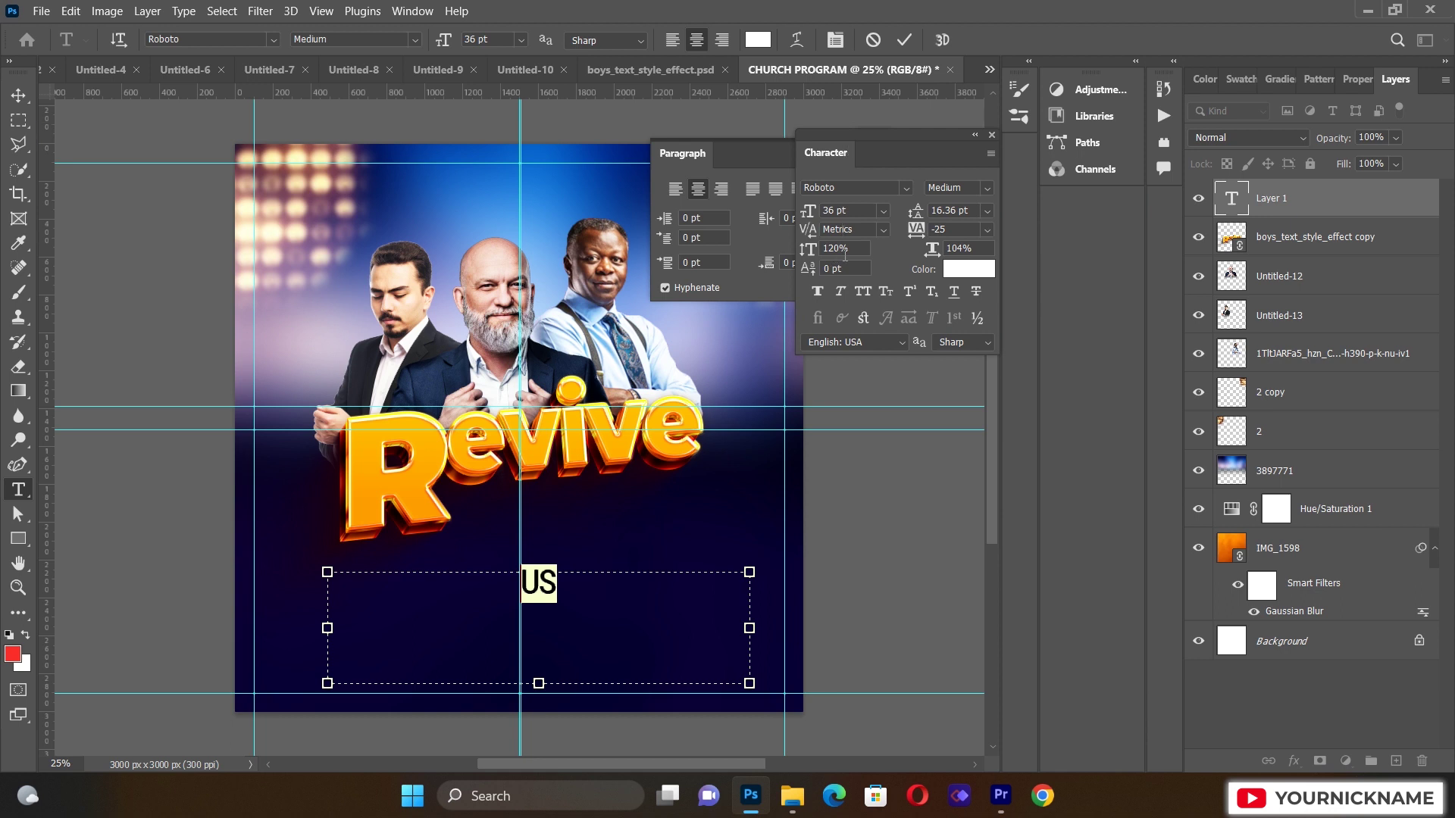
left_click(991, 135)
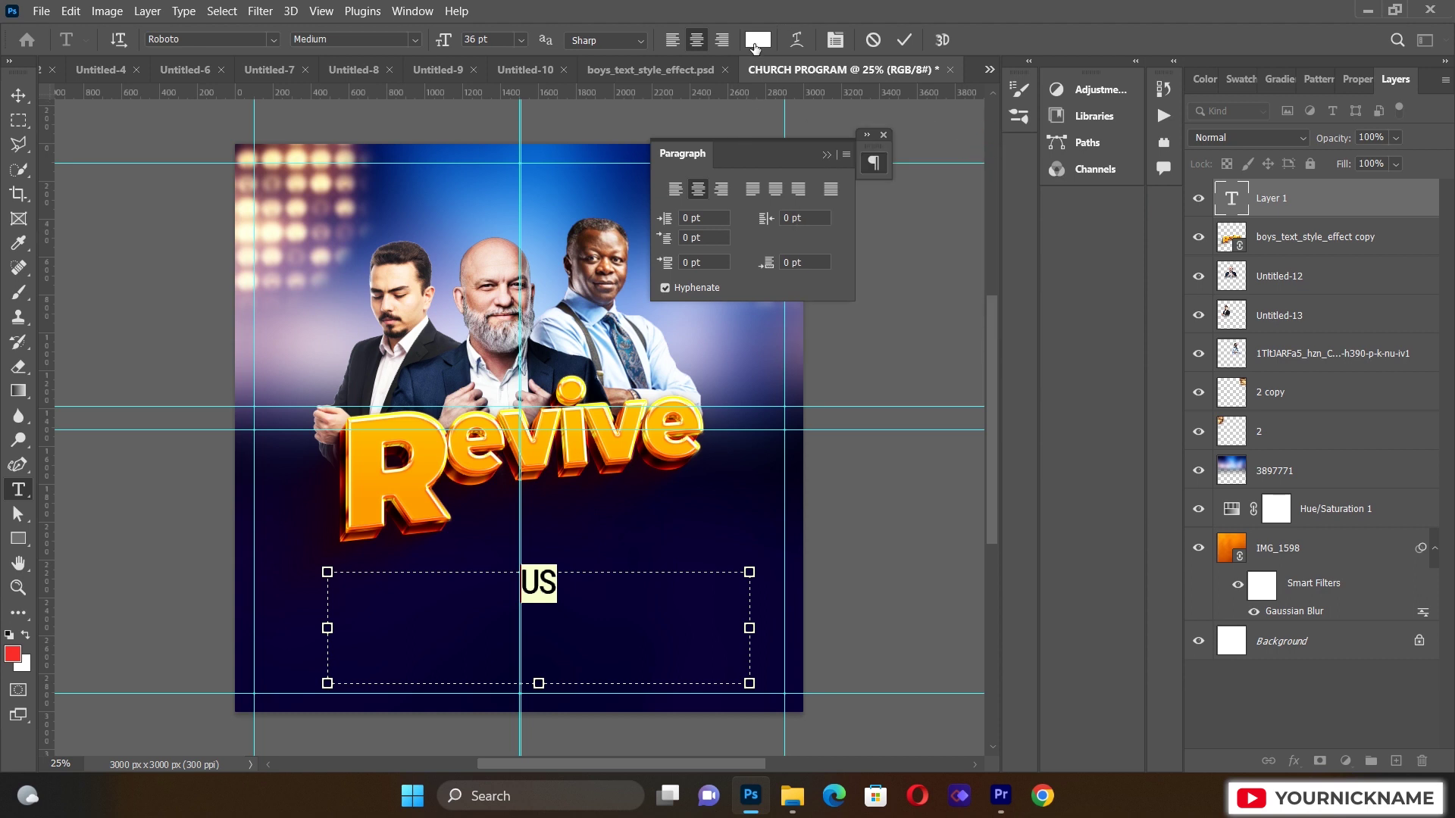
left_click(758, 40)
key("Return")
left_click(884, 135)
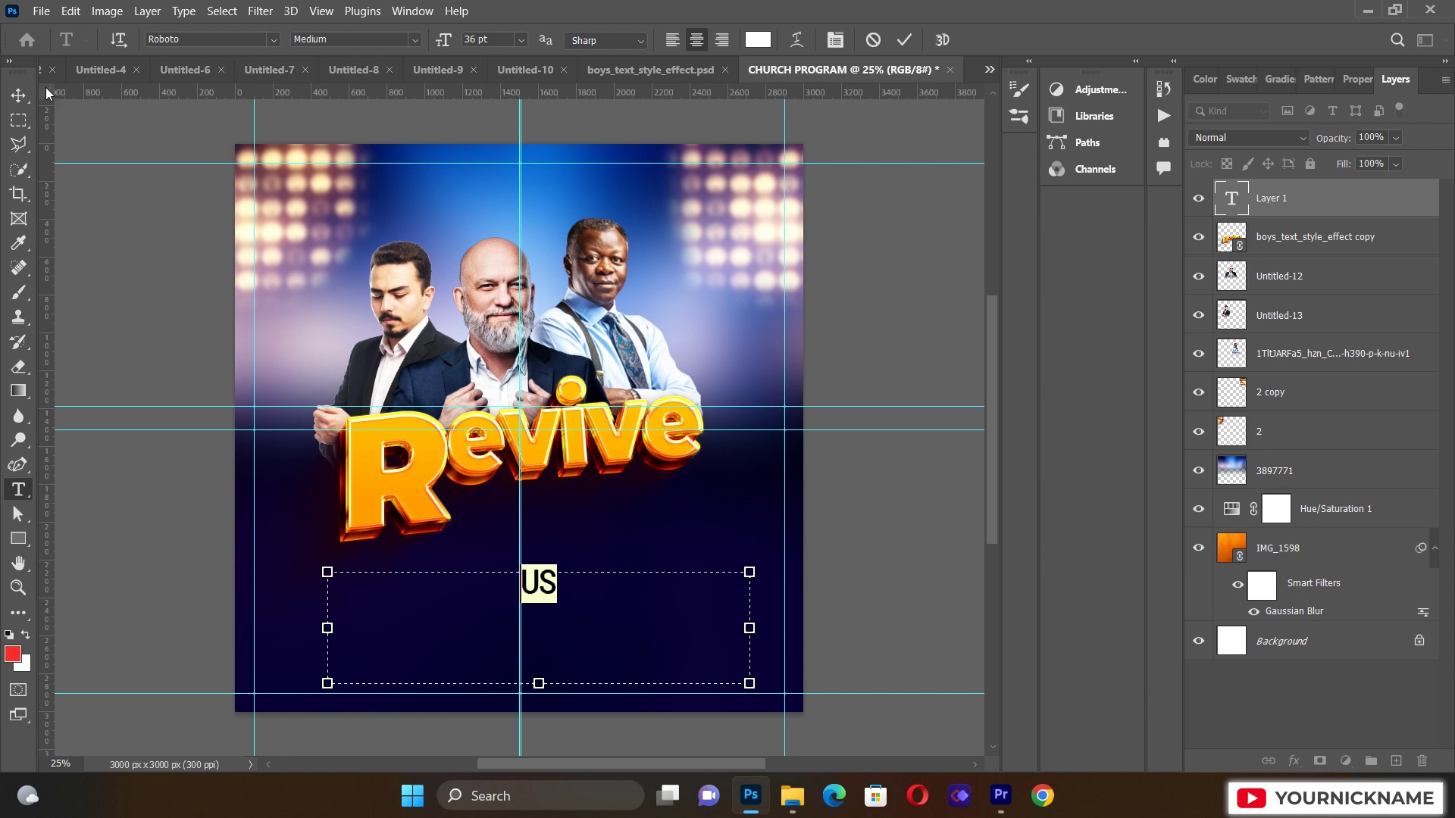
left_click(19, 93)
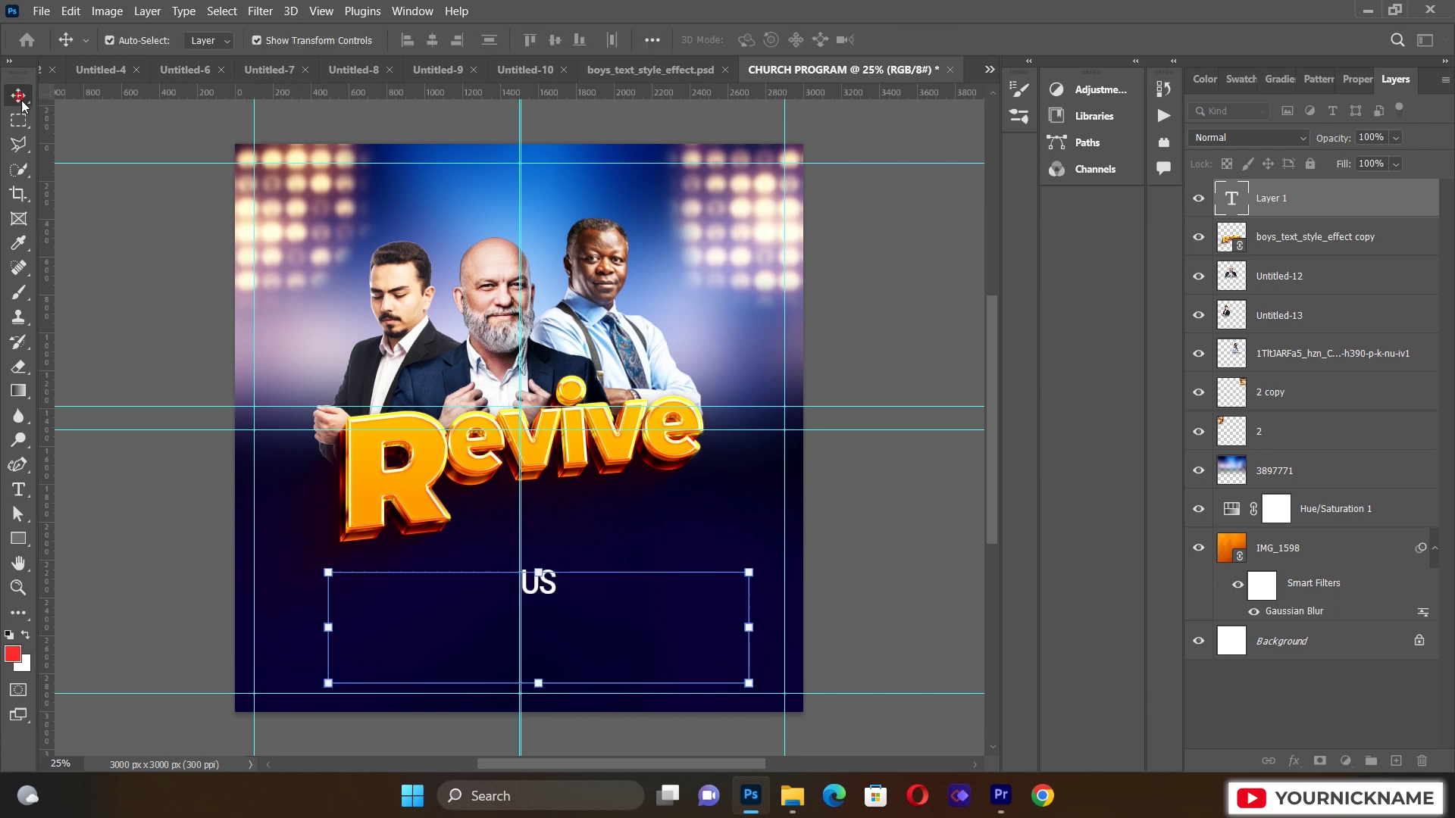
Step: Move US up under Revive, enlarge it to about 140% and tilt it about -8°
left_click_drag(559, 594, 504, 518)
left_click_drag(692, 604, 883, 668)
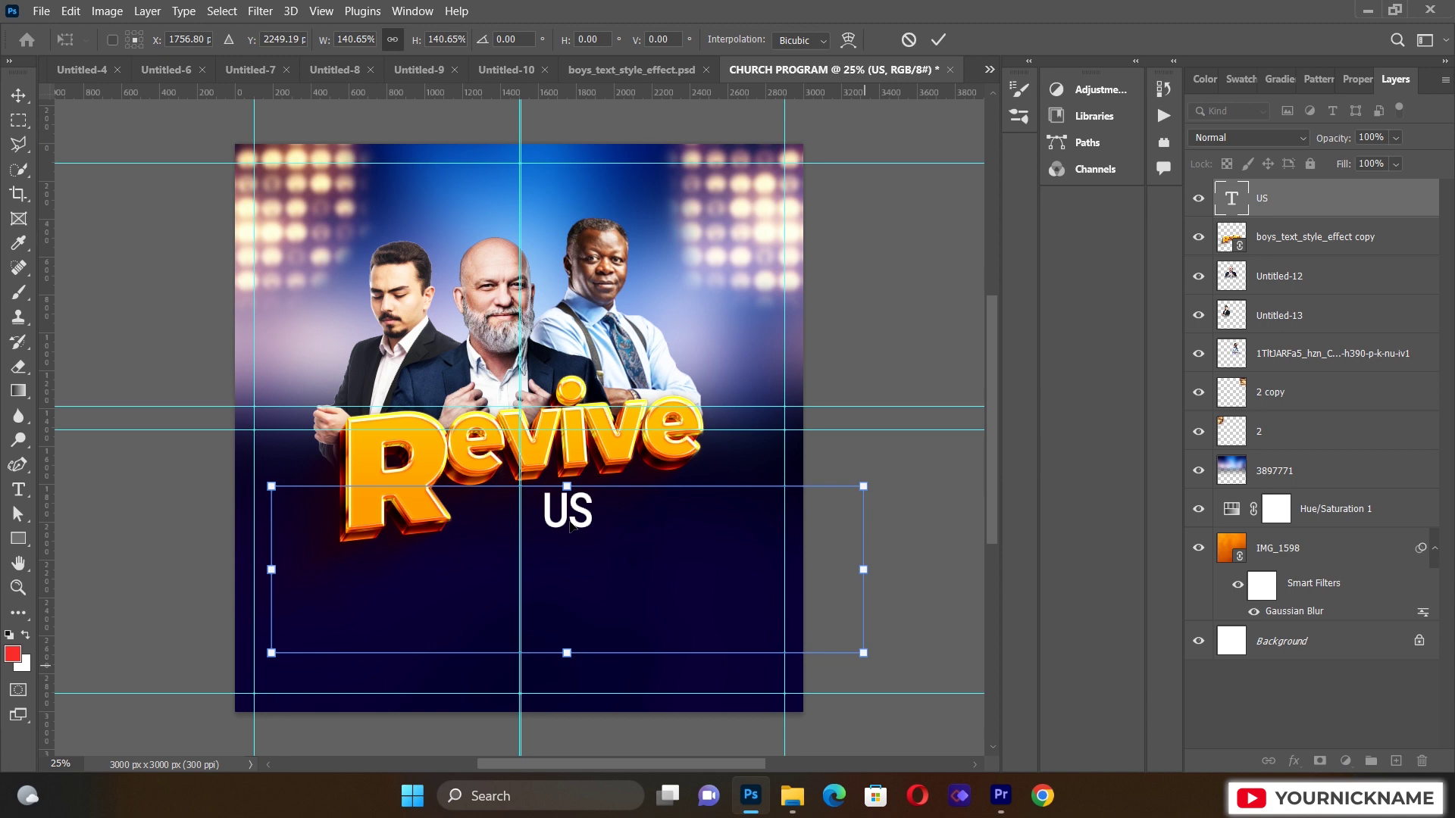
left_click_drag(504, 540, 483, 529)
key("Up")
key("Up")
key("Up")
key("Up")
key("Up")
key("Up")
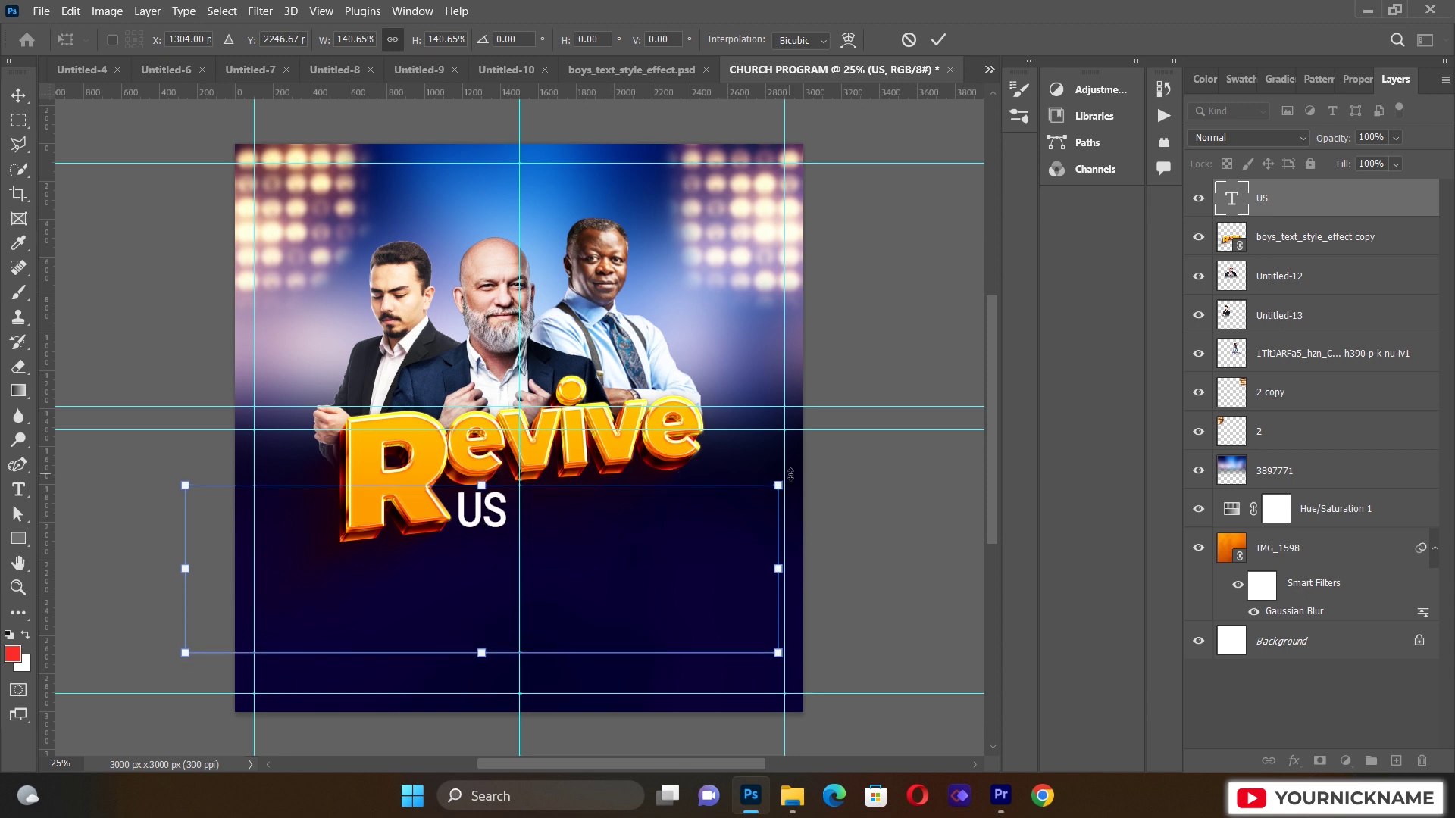
left_click_drag(804, 472, 787, 442)
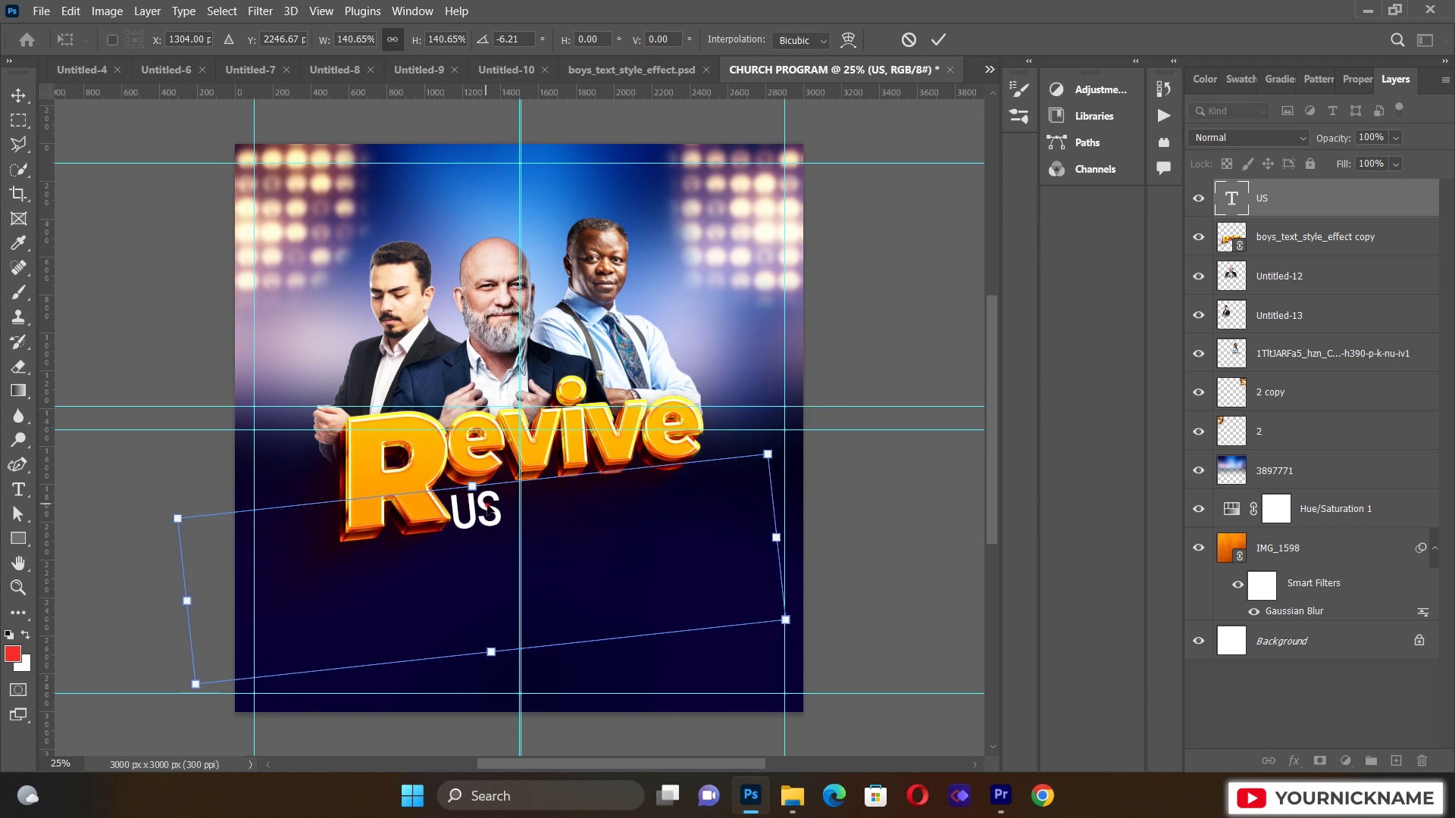
left_click_drag(486, 508, 492, 512)
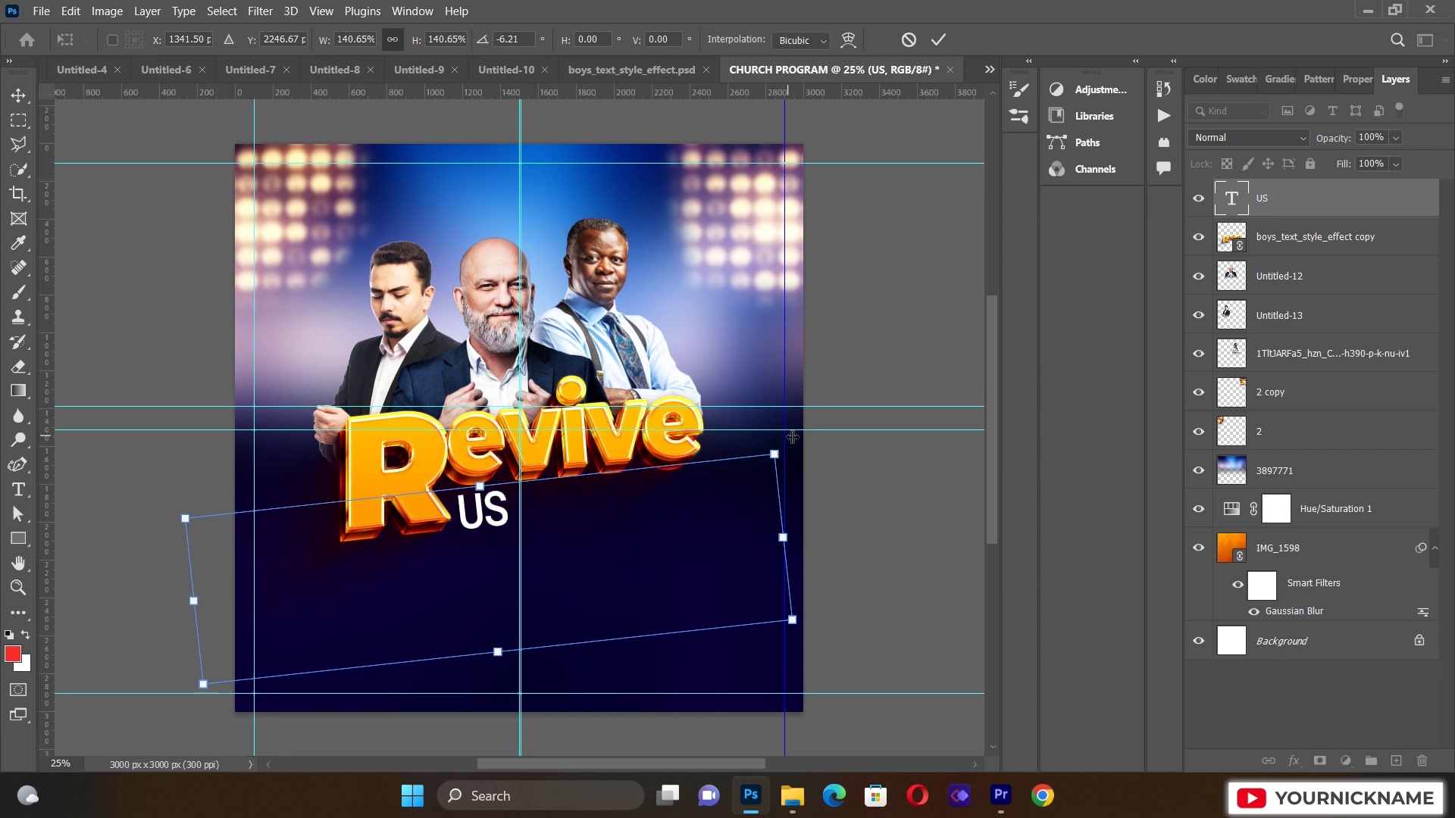
left_click_drag(796, 432, 787, 426)
key("Up")
key("Up")
key("Up")
key("Up")
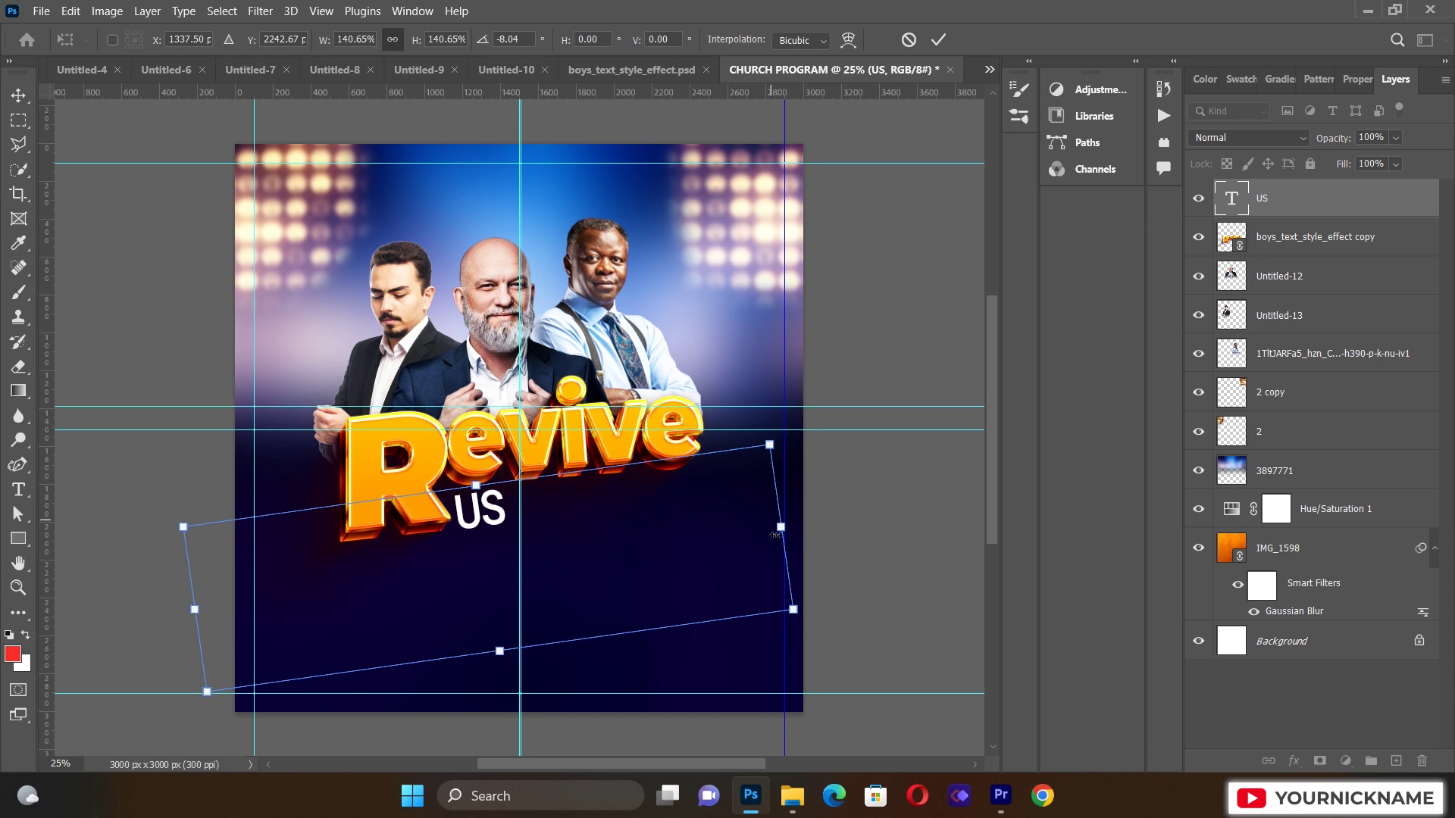
Step: Enlarge US slightly more, nudge it left against the R, and commit the transform
left_click_drag(795, 610, 853, 620)
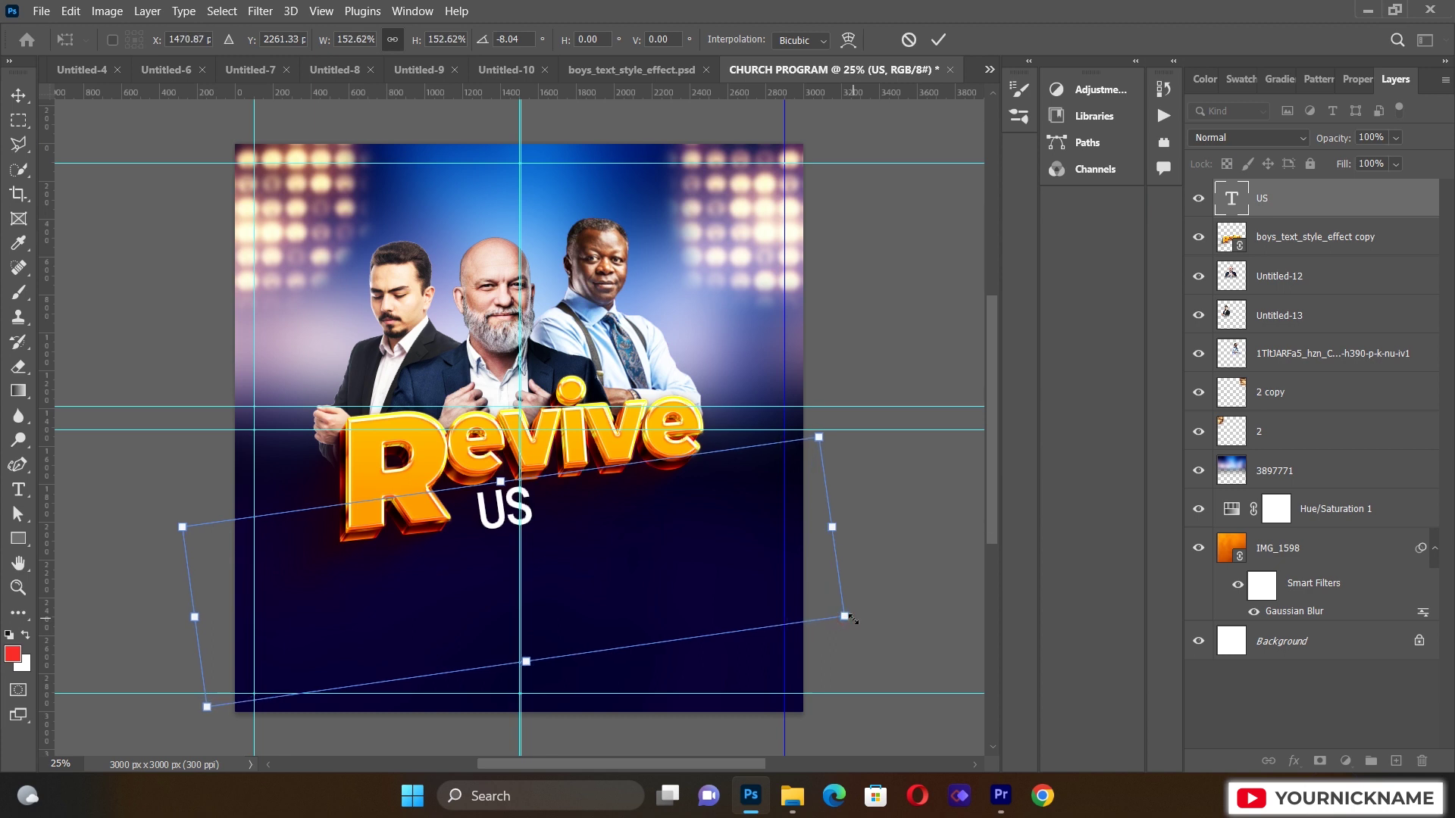
key("Left")
key("Left")
key("Left")
key("Left")
key("Left")
key("Left")
key("Left")
key("Left")
key("Left")
key("Left")
key("Left")
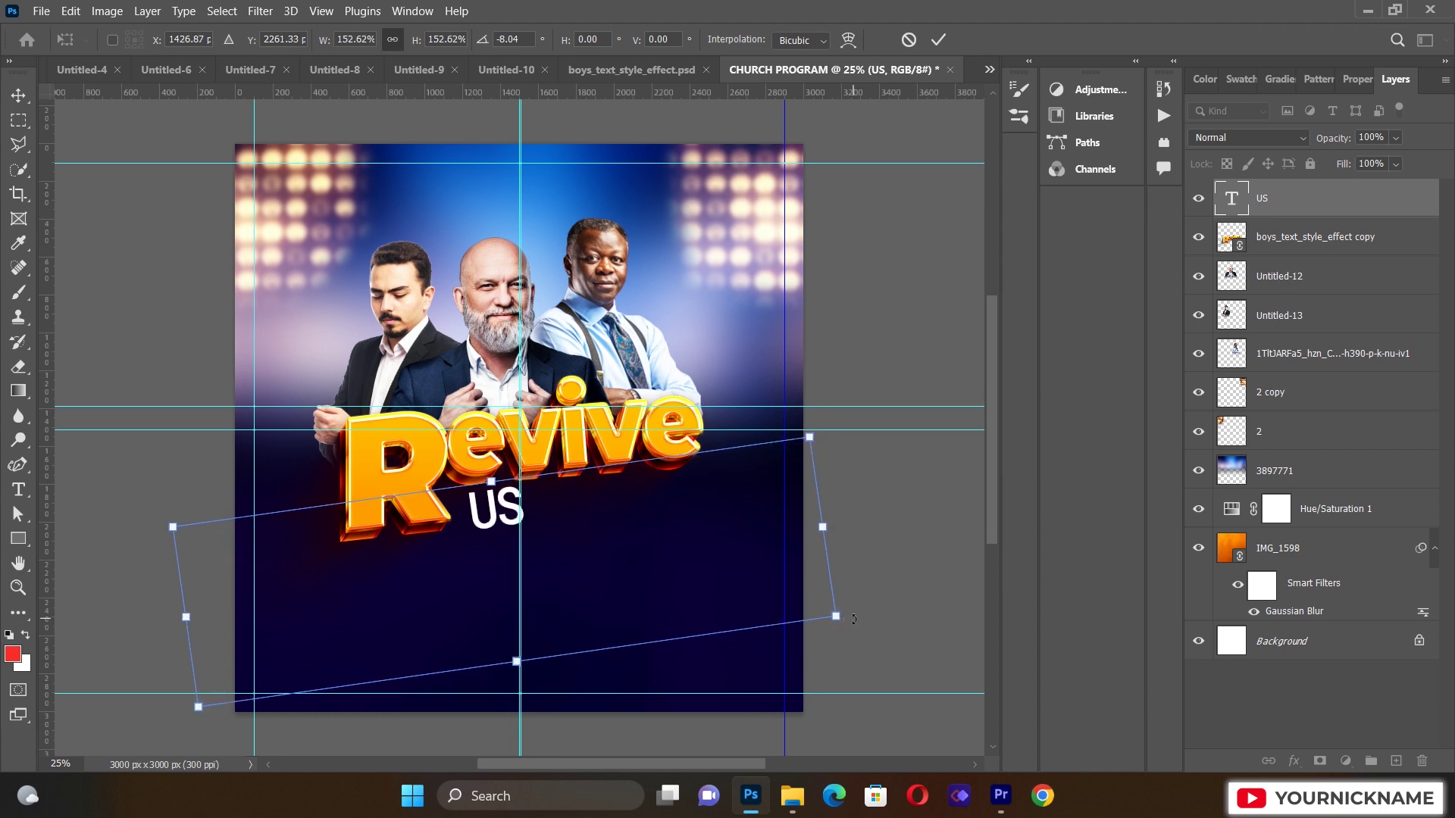
key("Left")
key("Left")
key("Left")
key("Left")
key("Left")
key("Left")
key("Left")
key("Left")
key("Left")
key("Left")
key("Left")
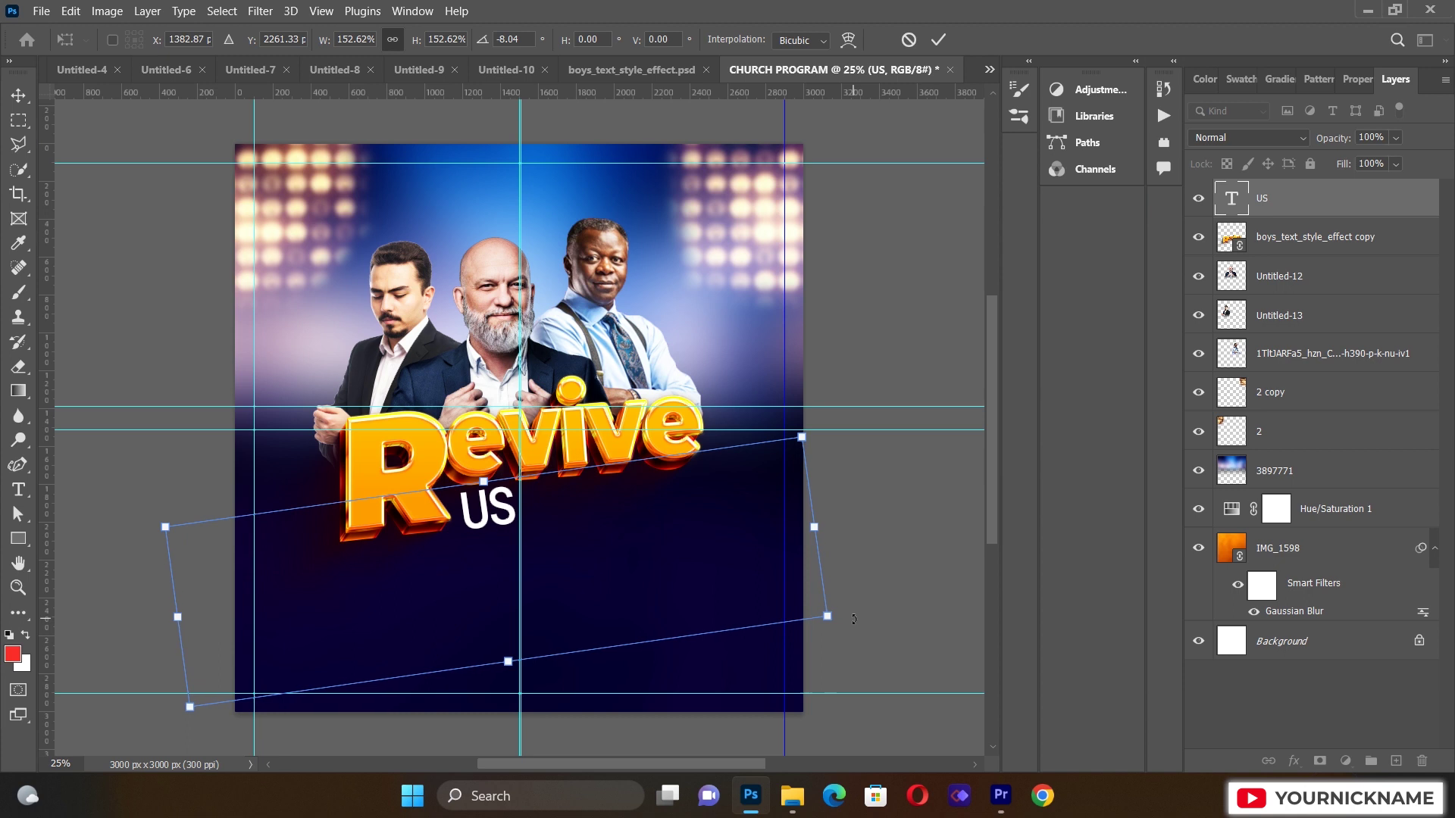
key("Left")
key("Left")
key("Left")
key("Left")
key("Left")
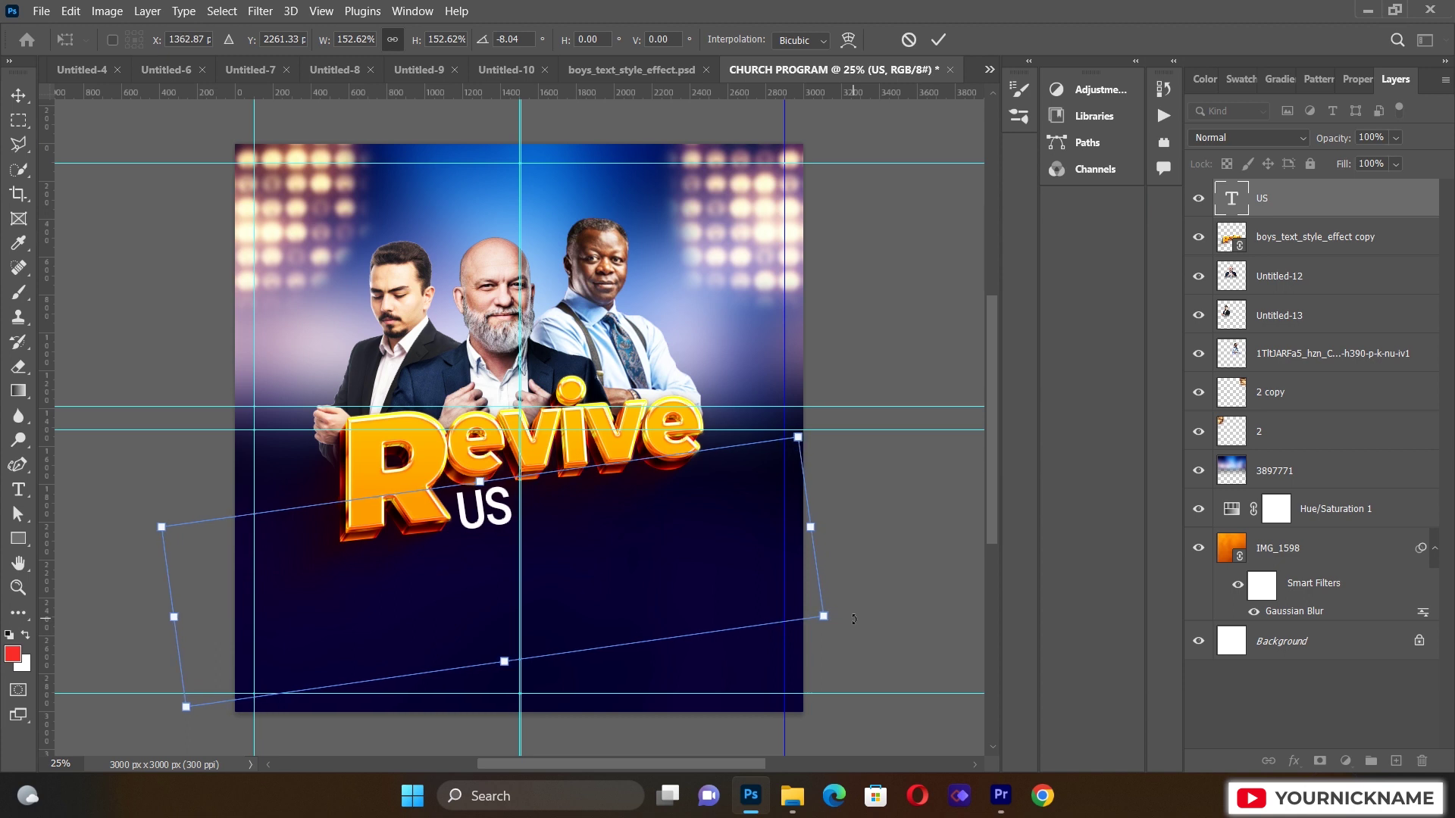
key("Left")
key("Left")
key("Left")
key("Left")
key("Left")
key("Return")
left_click(884, 354)
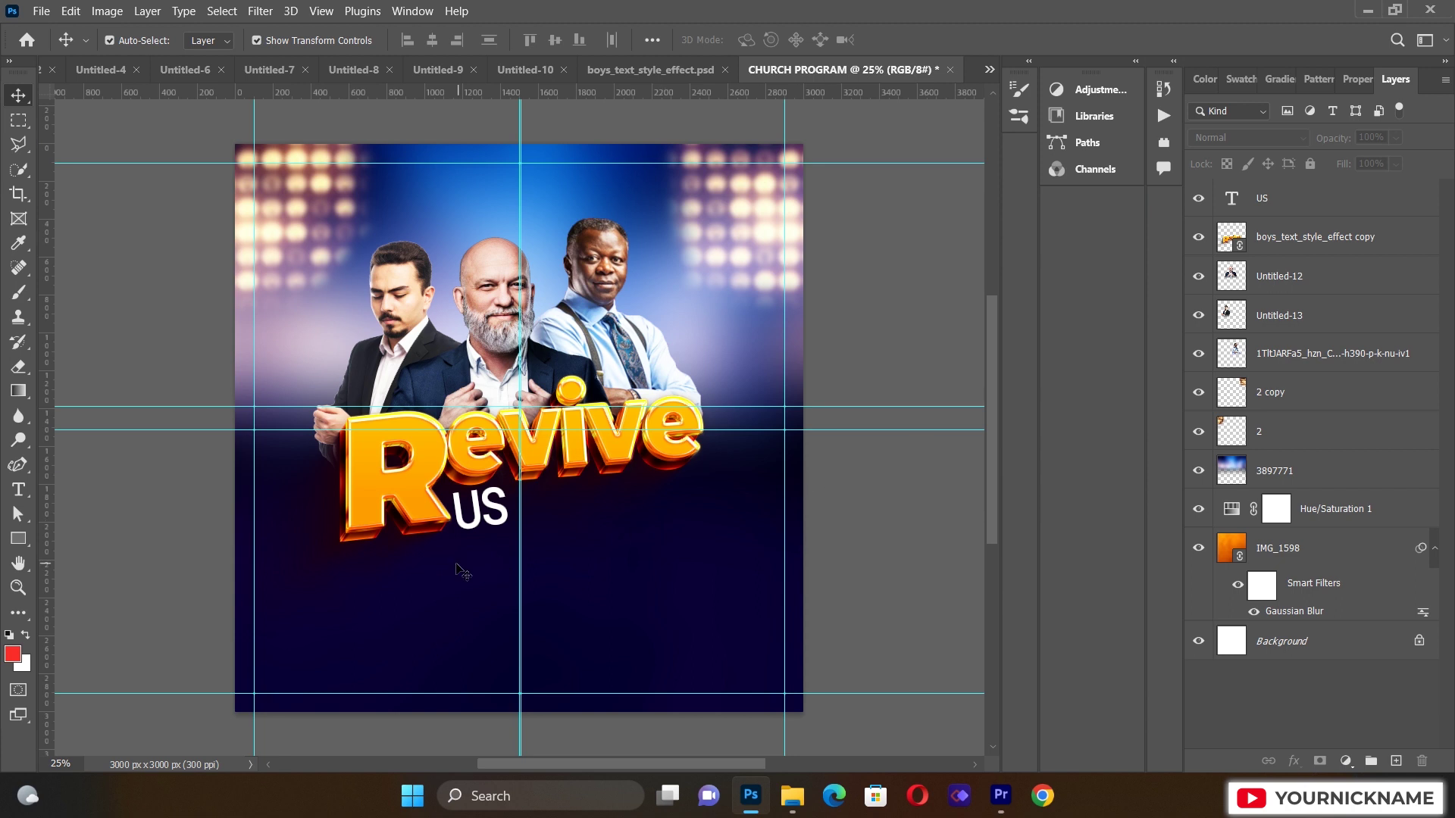
left_click(477, 520)
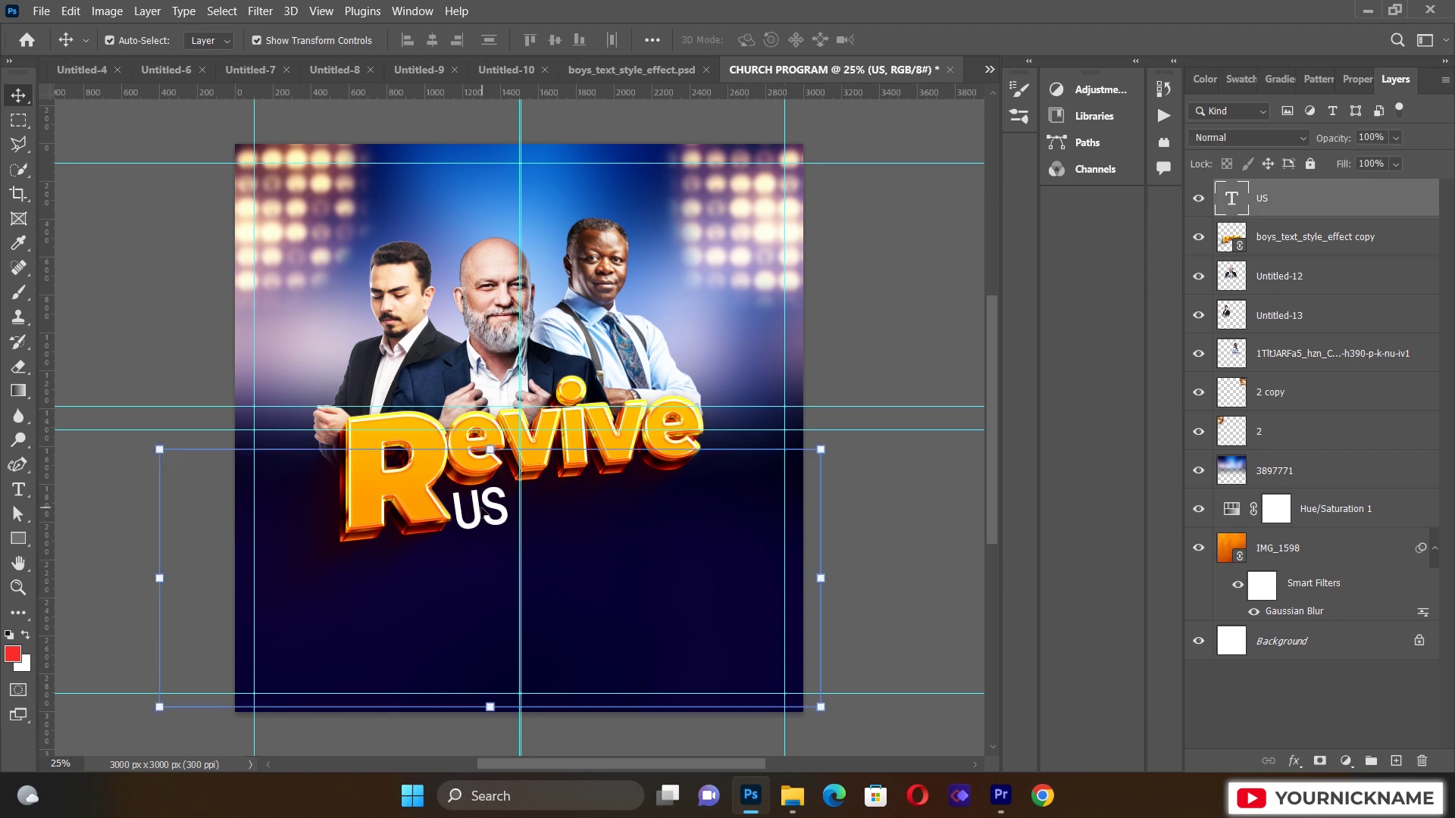
Step: Add a Bevel & Emboss effect to US with Inner Bevel style and Smooth technique
left_click(1295, 760)
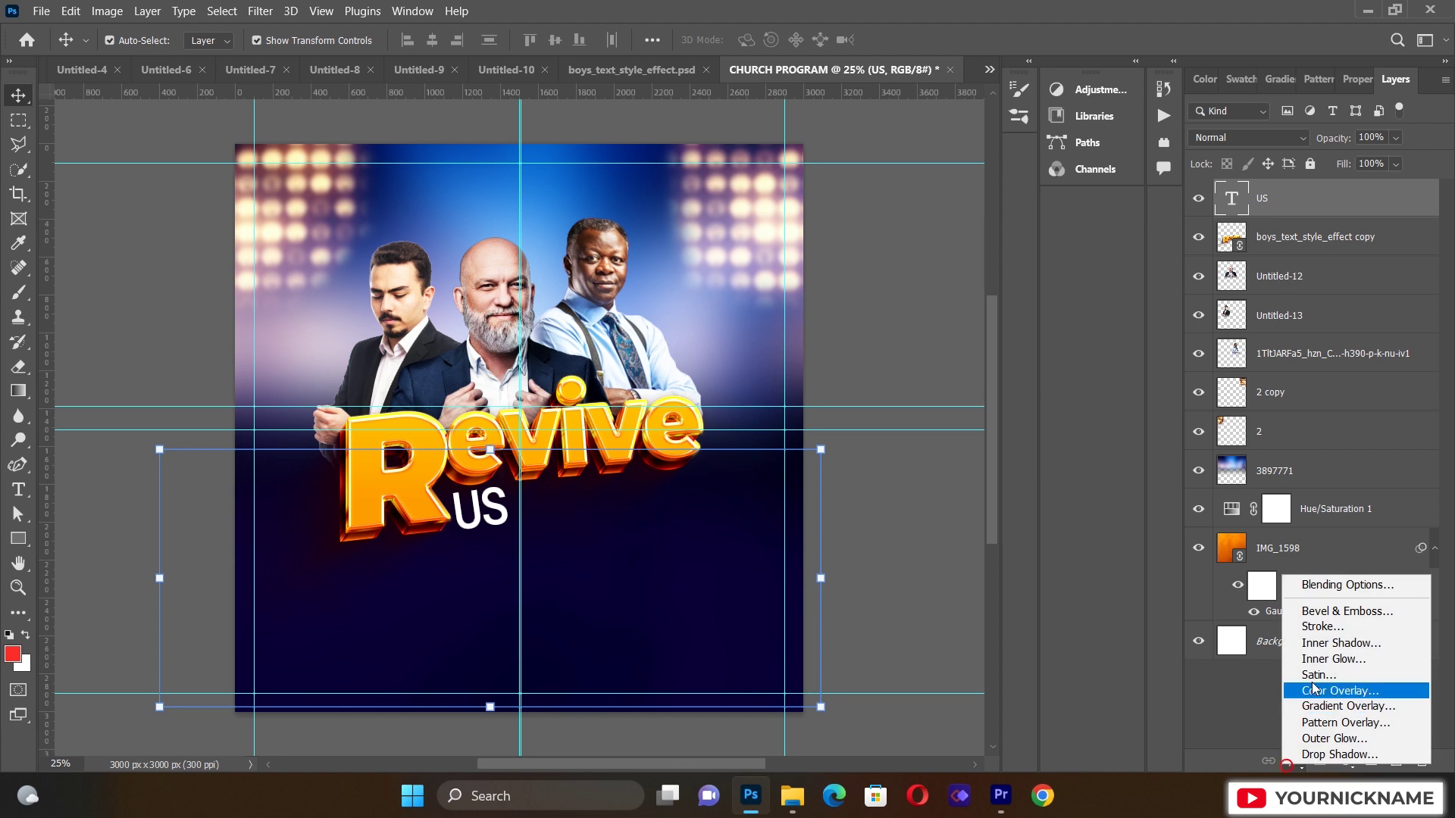
left_click(1323, 612)
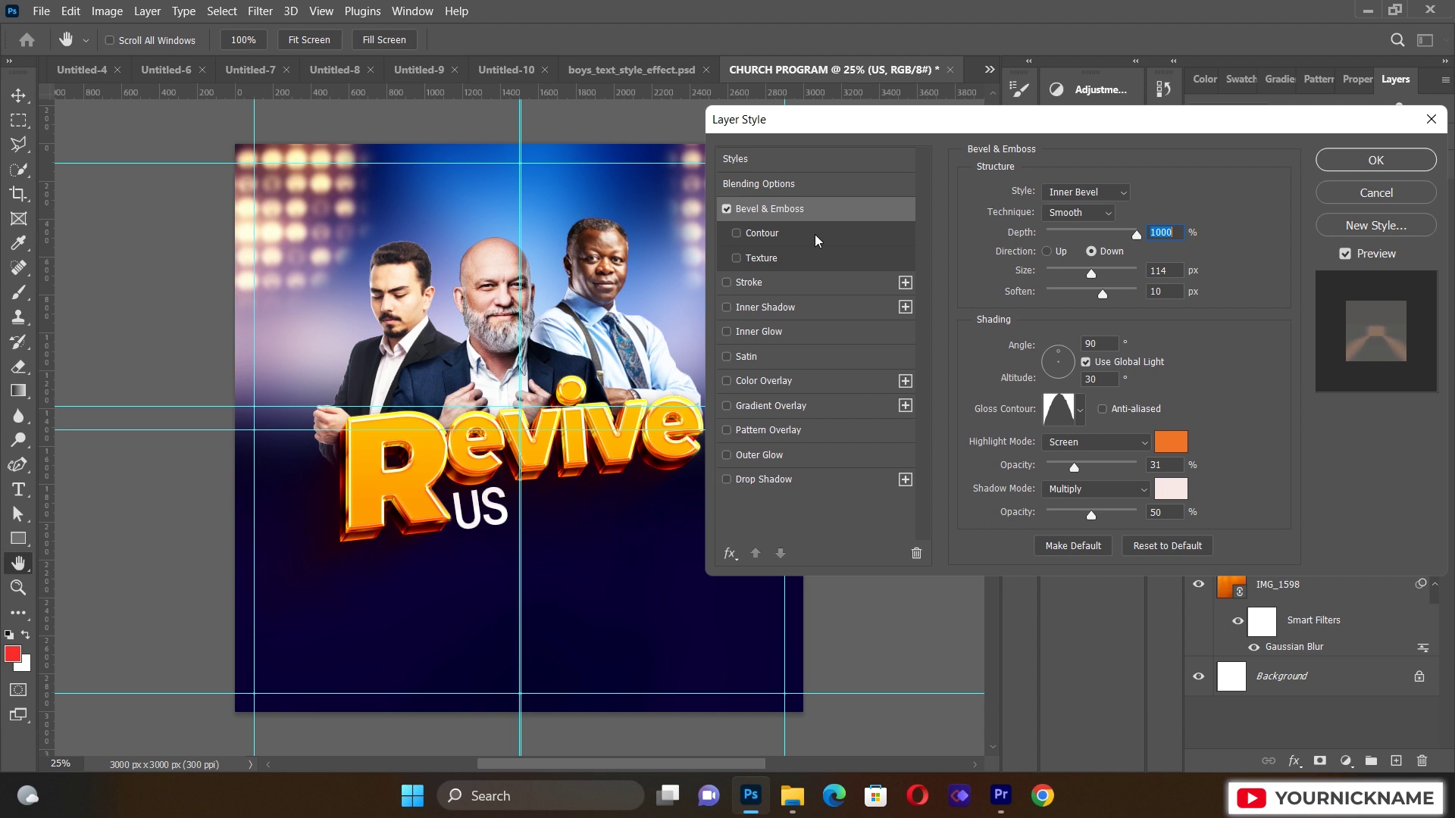
left_click(735, 234)
left_click(735, 234)
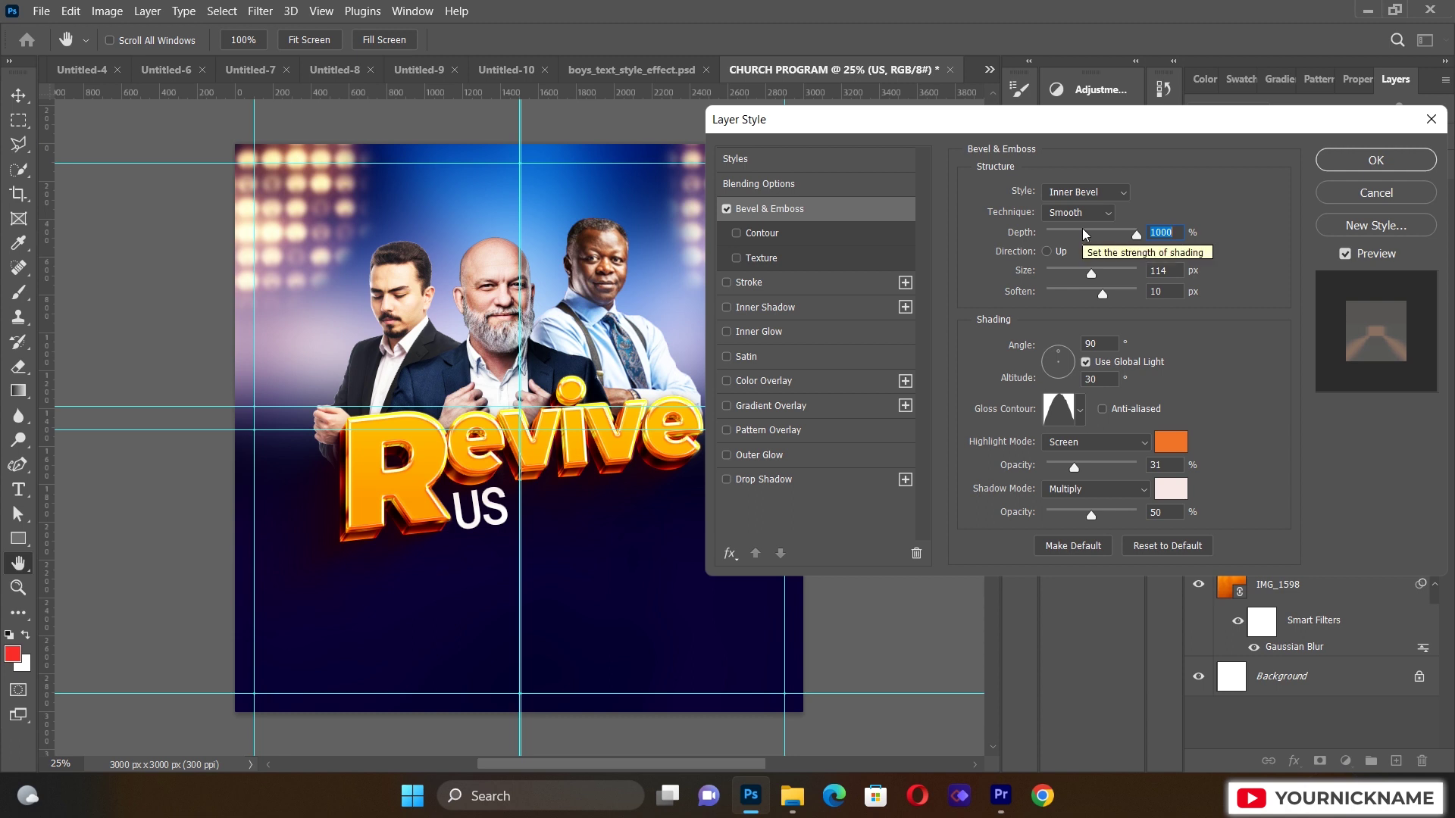
left_click(1107, 194)
left_click(1107, 199)
left_click(1108, 200)
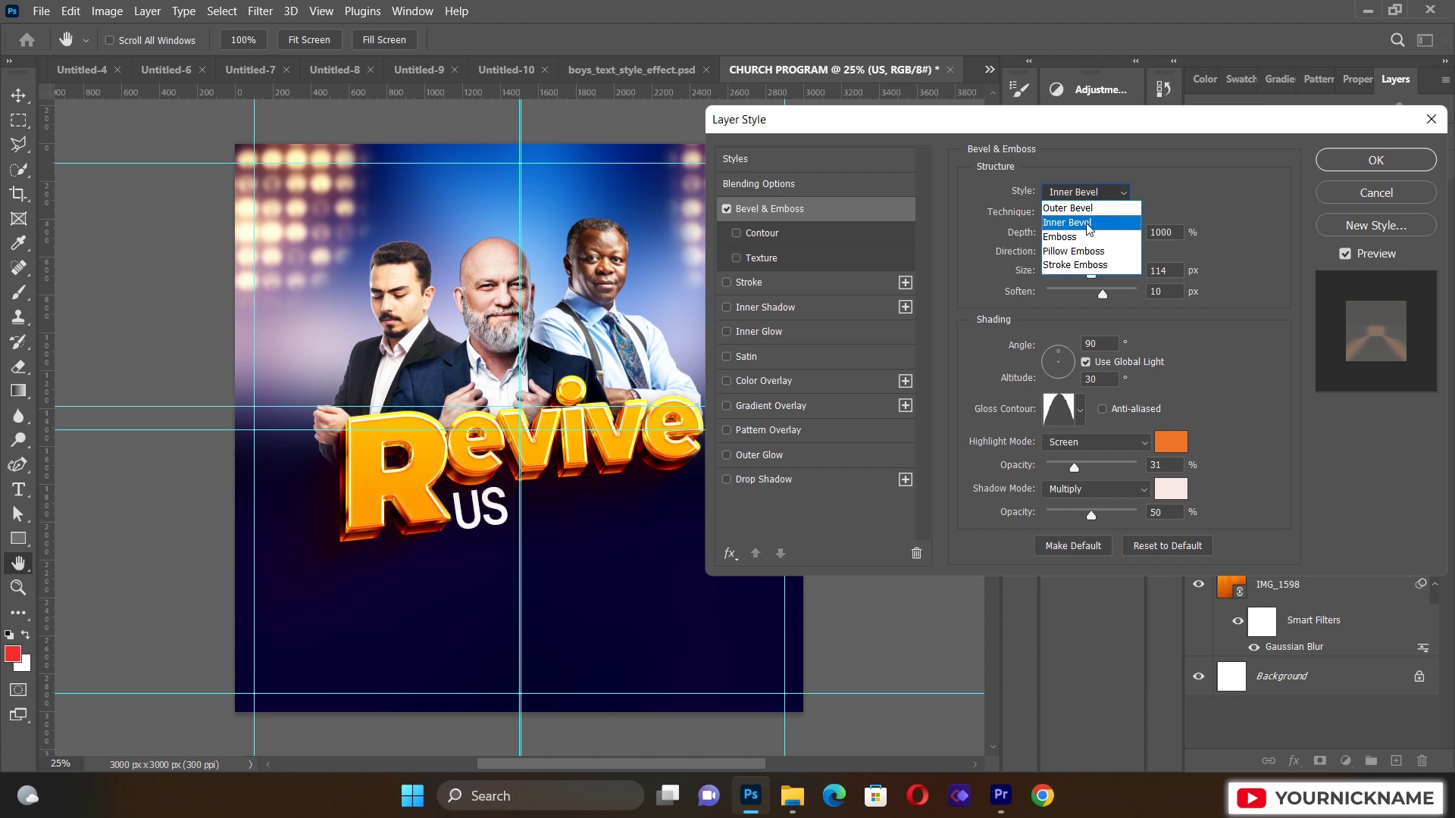
left_click(1088, 228)
left_click(1088, 215)
left_click(1088, 217)
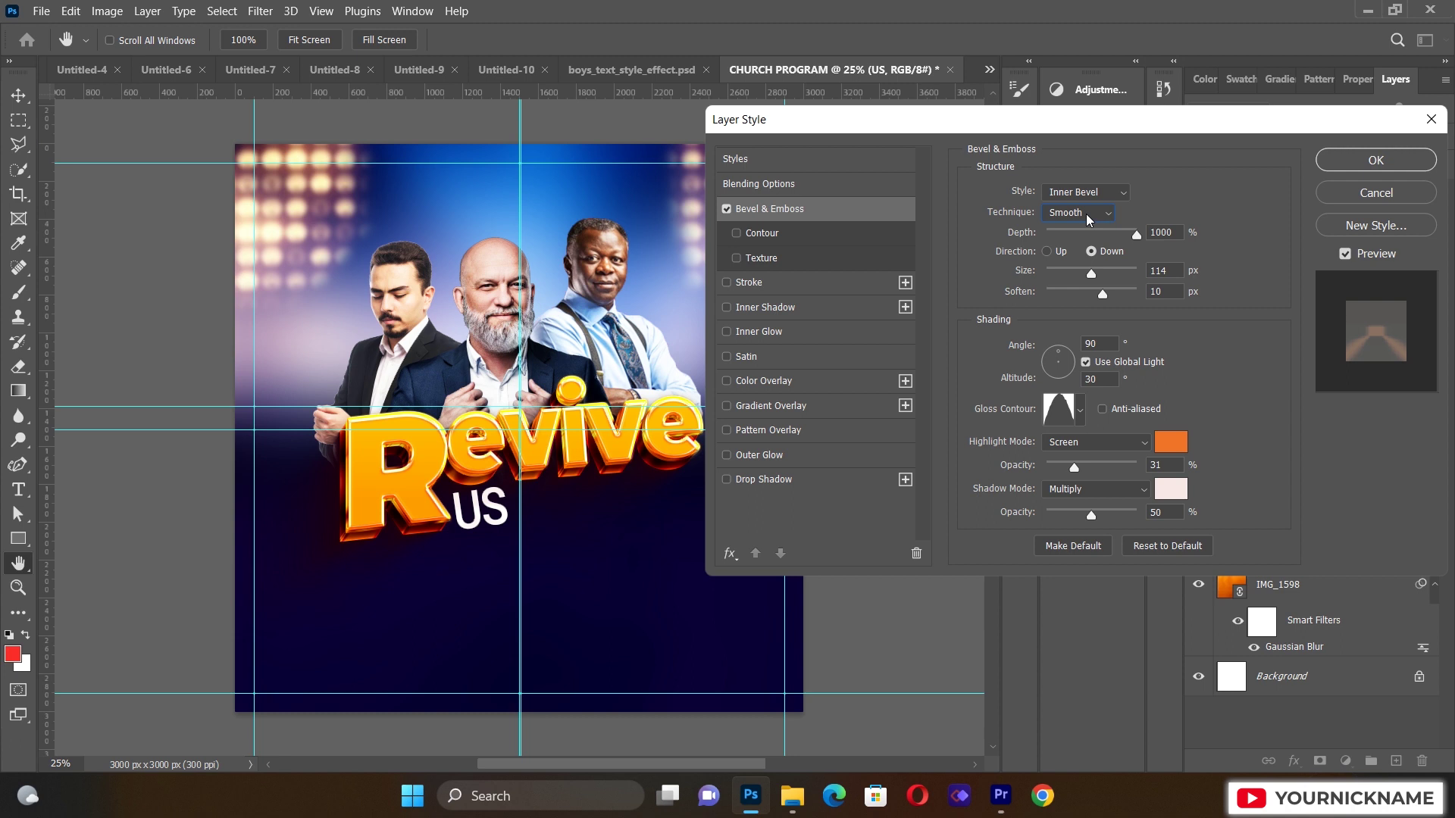
Step: Set the bevel Depth to 438% and Size to 103 px, then apply it
left_click_drag(1136, 235, 1133, 234)
left_click_drag(1092, 272, 1121, 315)
left_click(1376, 160)
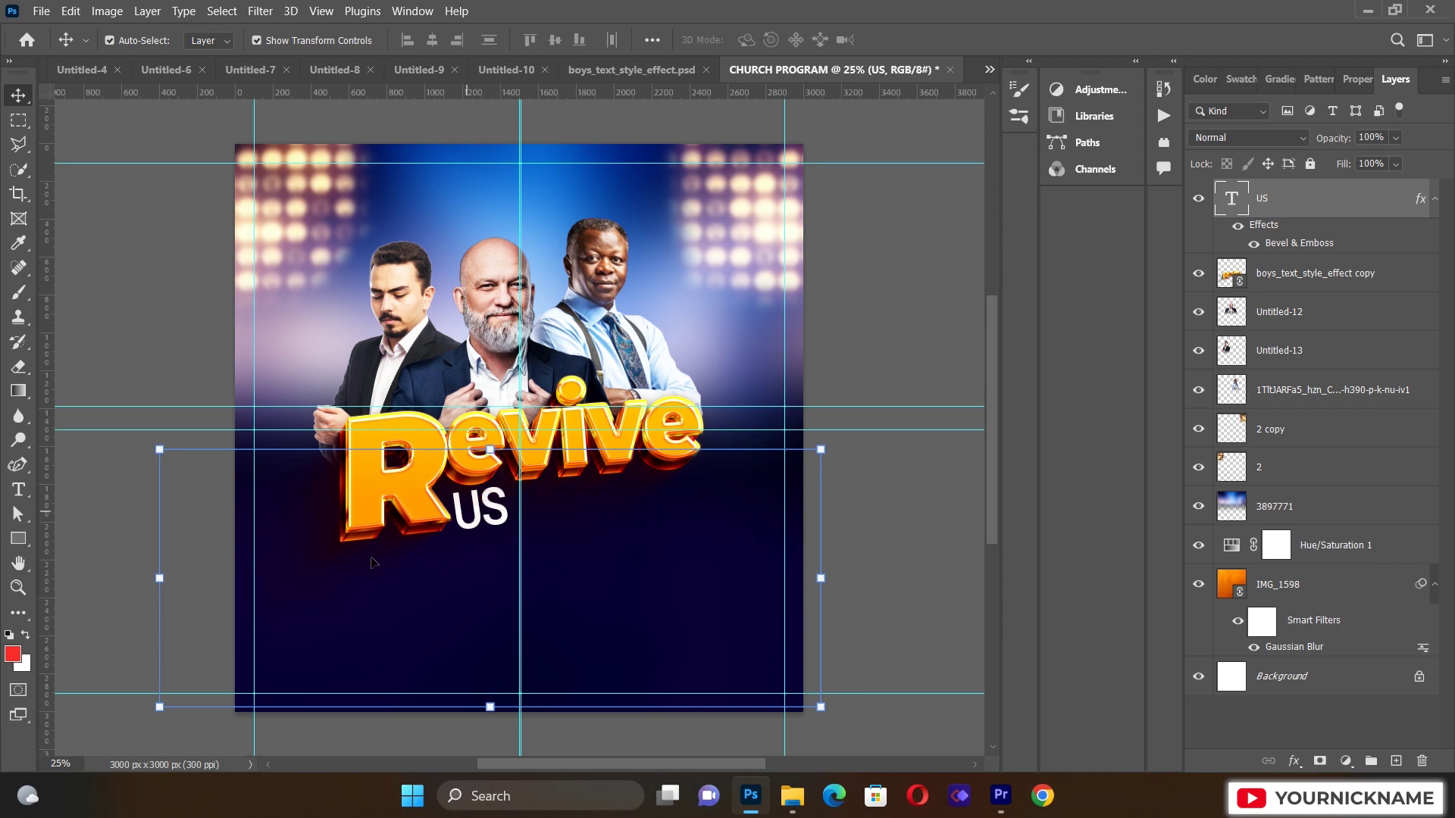
left_click(228, 600)
left_click(22, 487)
Step: Create a text box below US reading 'AGAIN' in capitals
left_click_drag(564, 559, 743, 645)
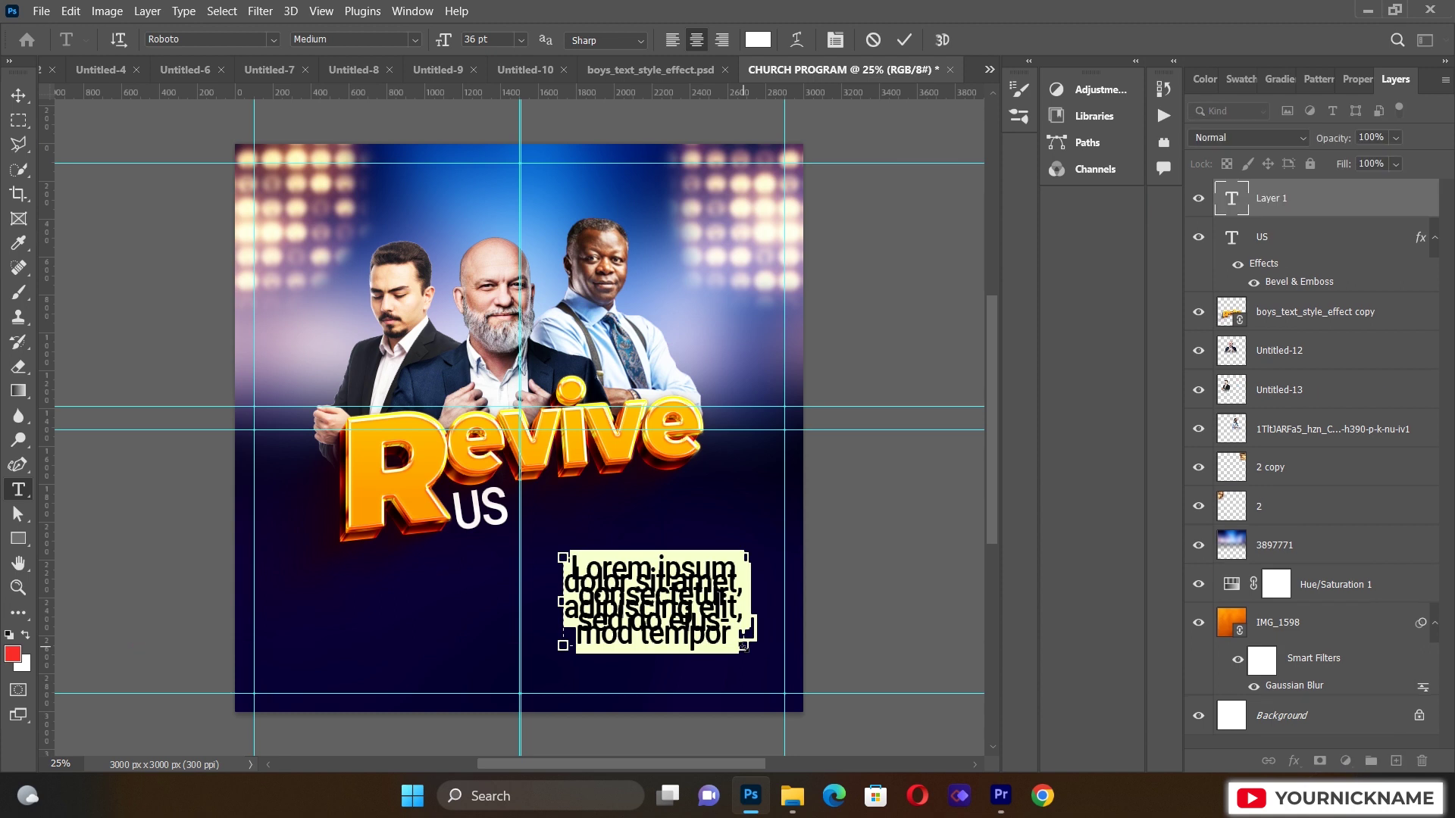
key("BackSpace")
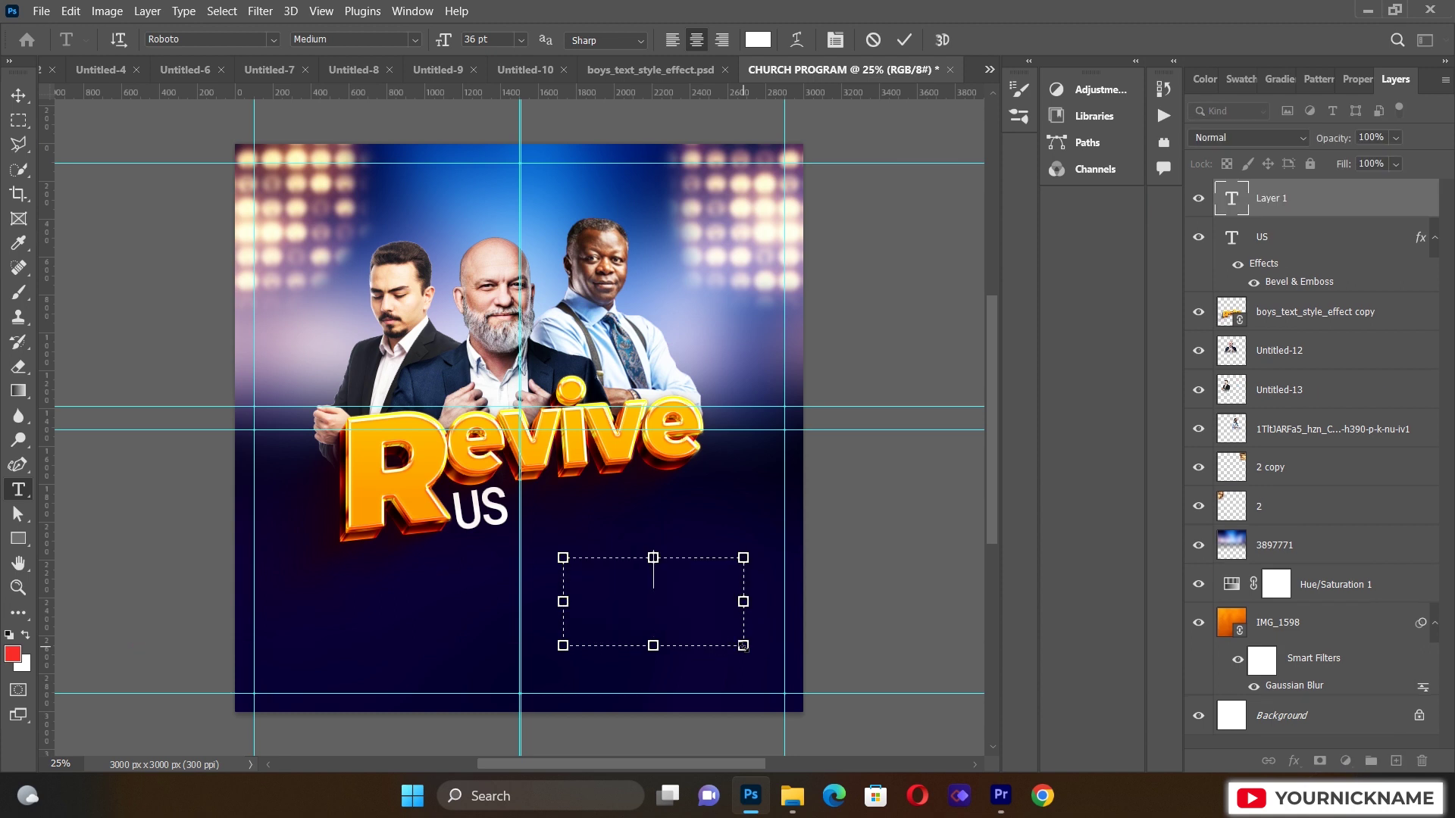
type("S")
key("BackSpace")
type("again")
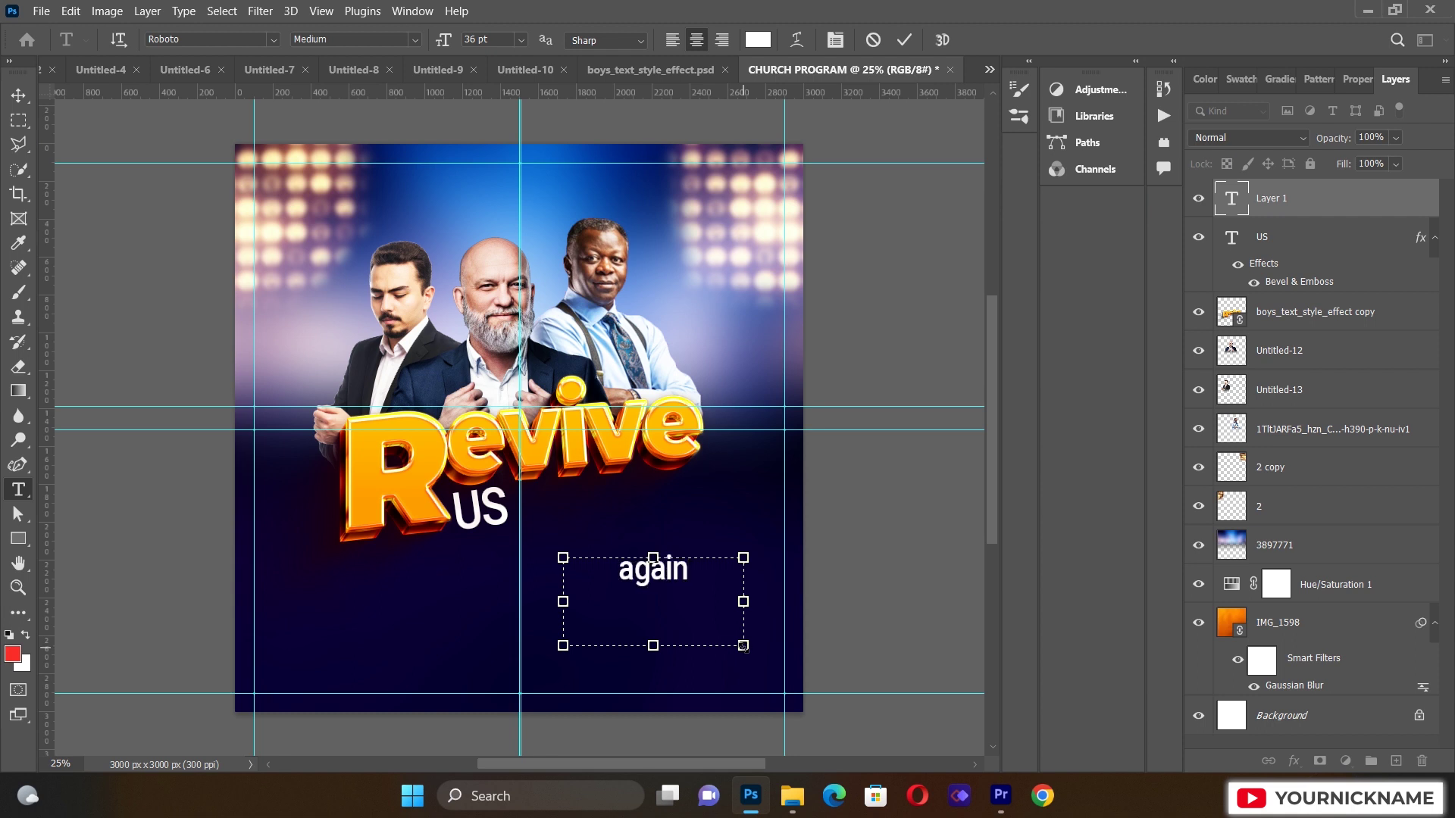
key("BackSpace")
key("BackSpace")
key("BackSpace")
key("BackSpace")
key("BackSpace")
type("A")
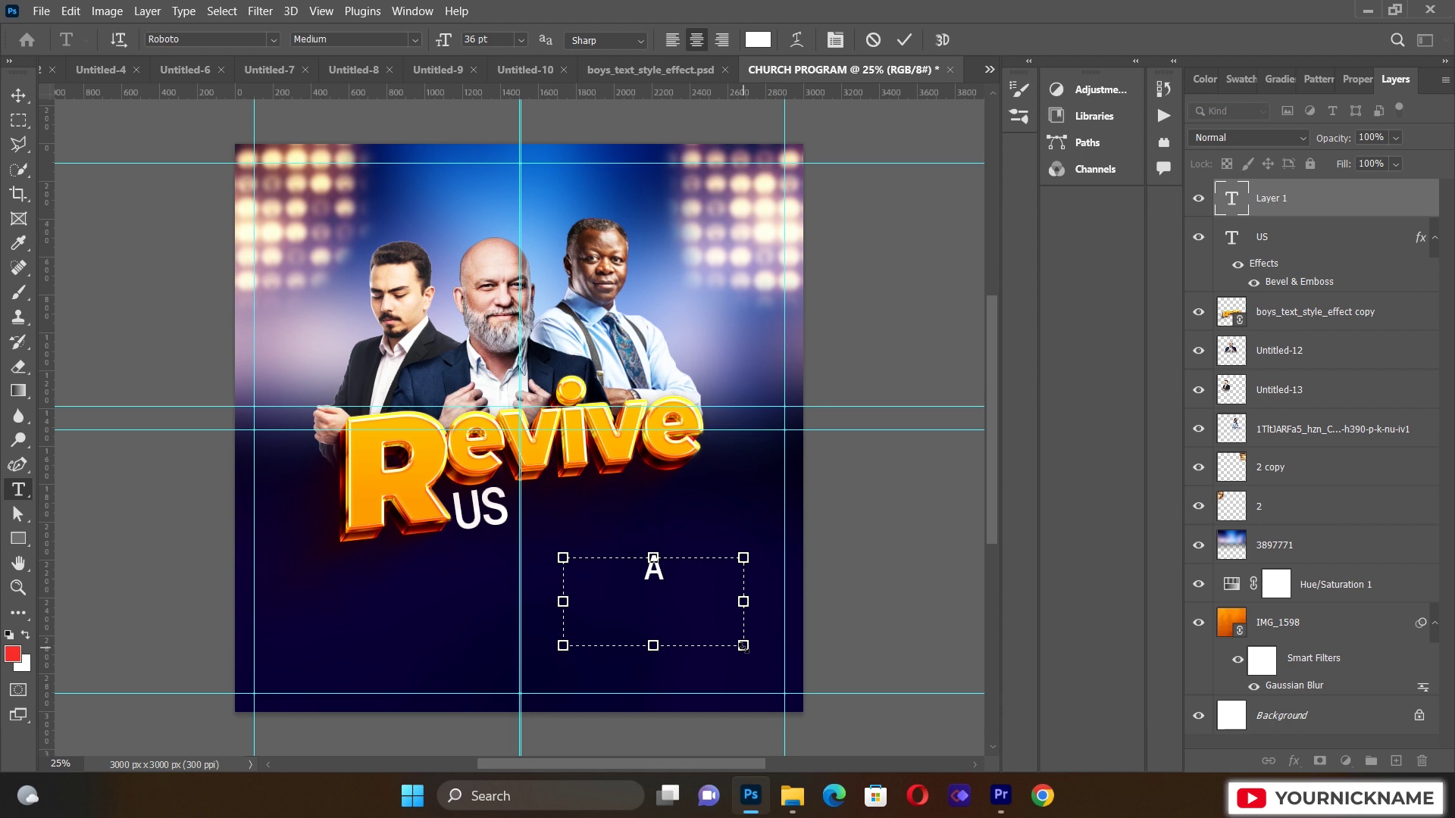
type("GAIN")
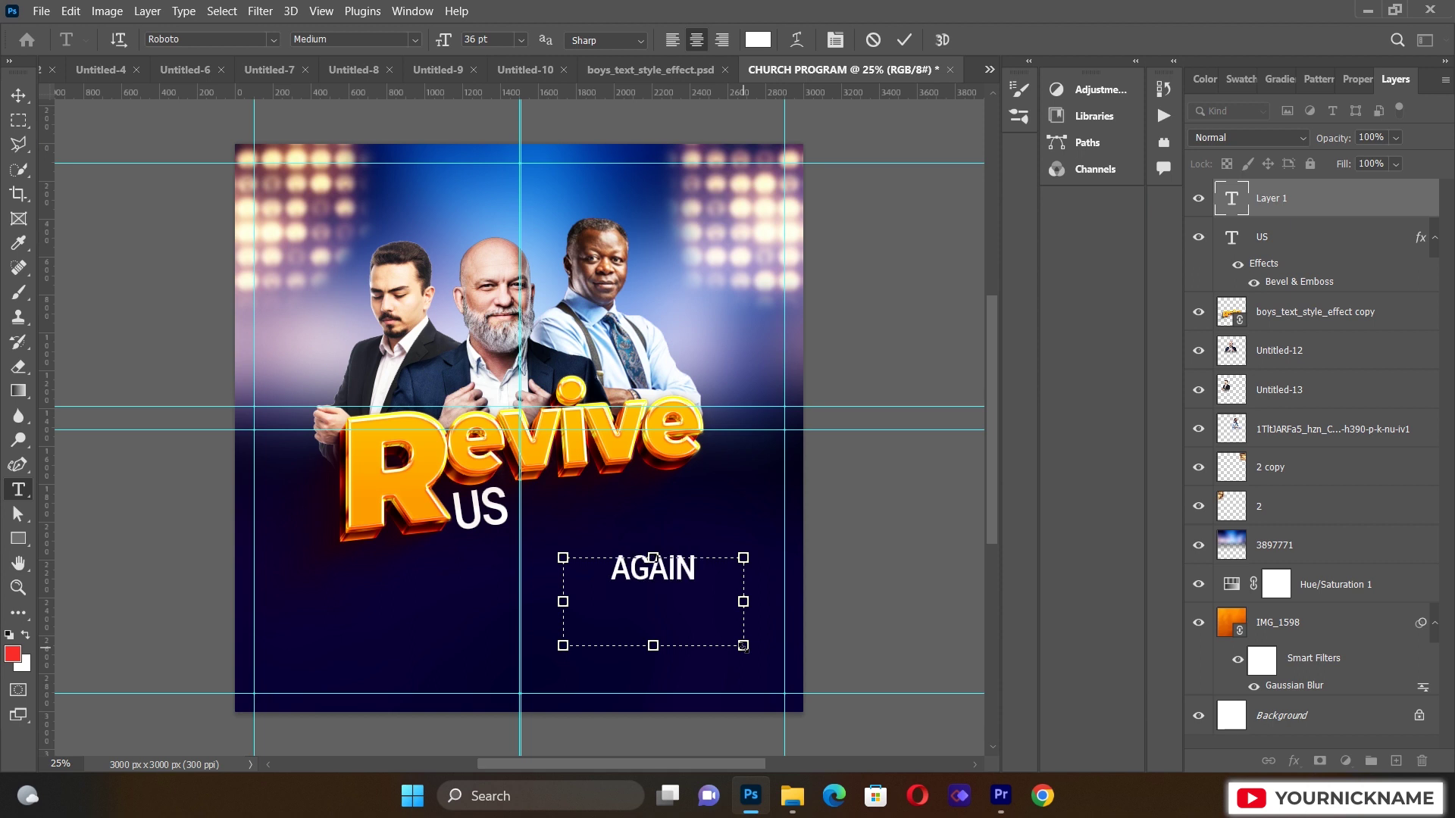
key("ctrl+a")
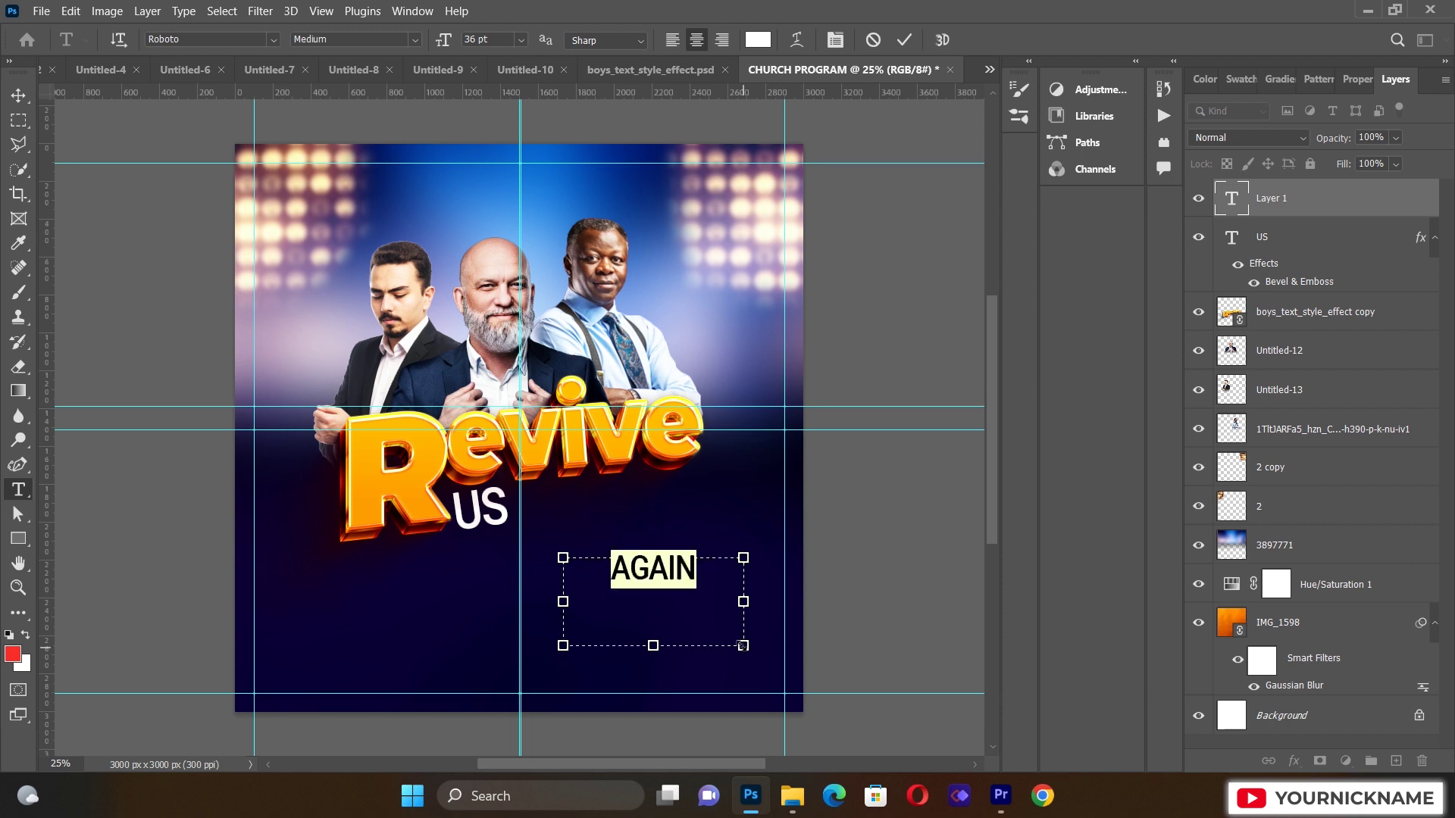
Step: Adjust AGAIN's vertical scale and keep the Medium font style in the Character panel
left_click(836, 40)
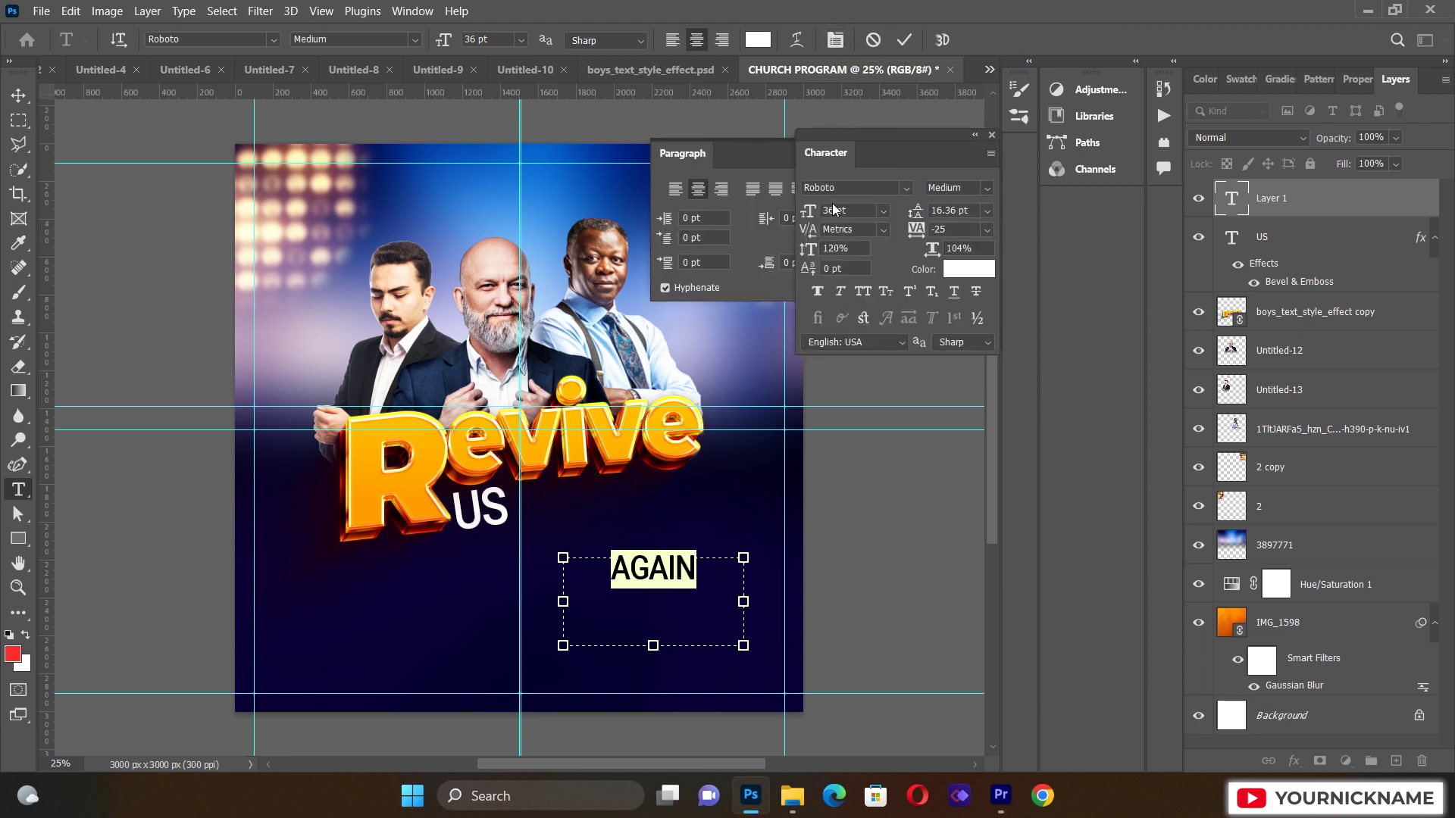
left_click(841, 250)
key("BackSpace")
type("00")
left_click(982, 191)
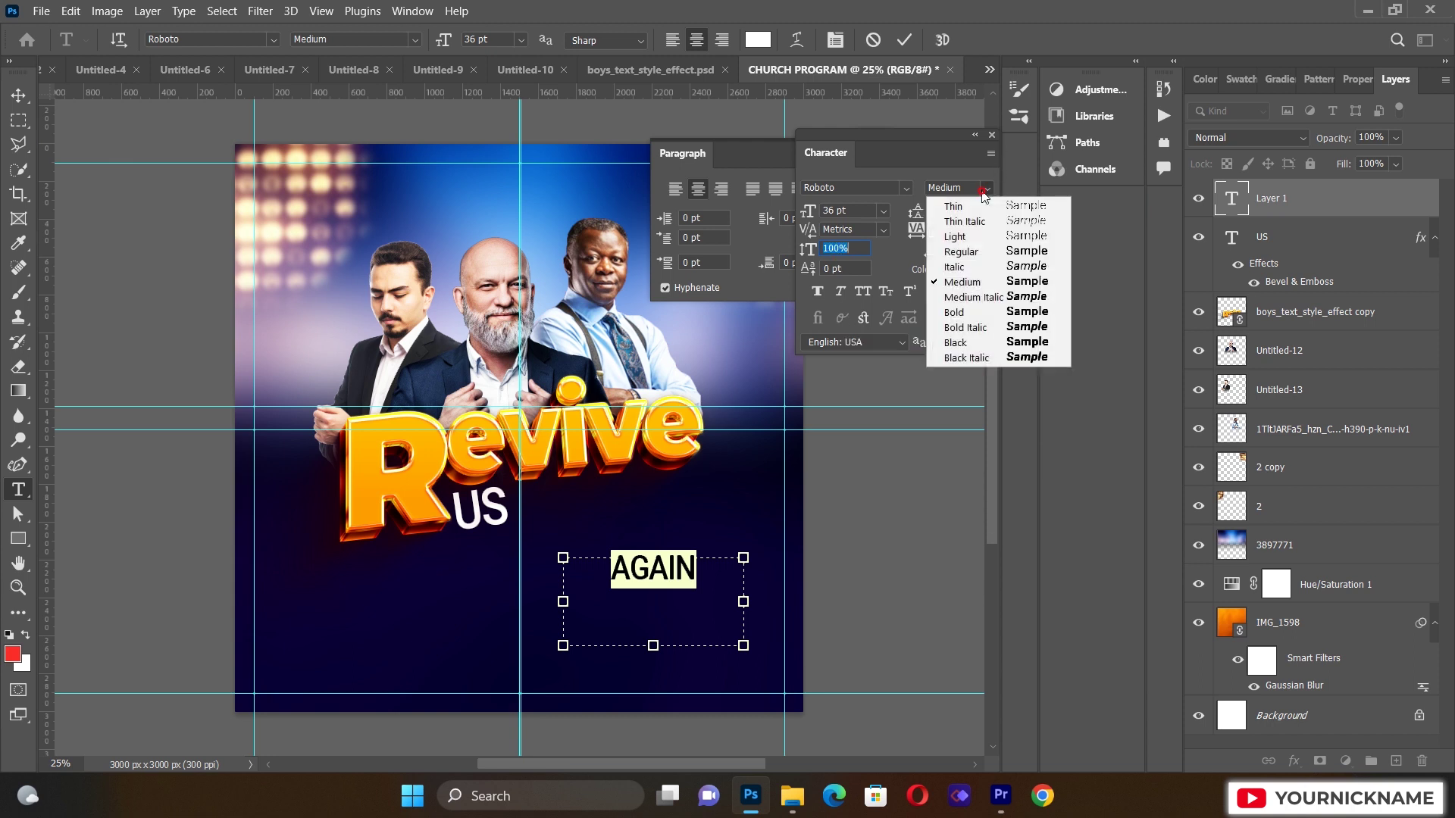
left_click(964, 283)
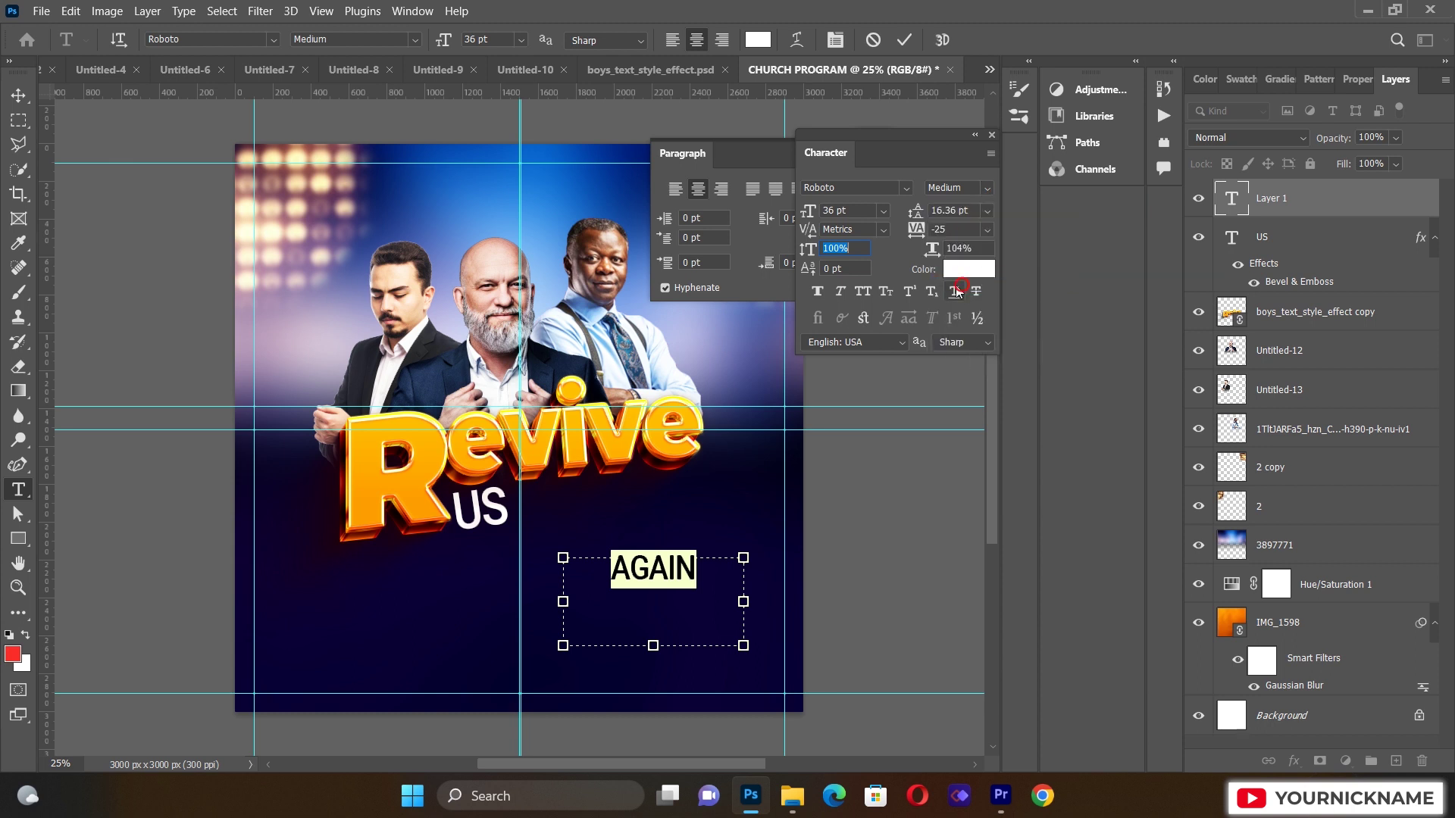
left_click(993, 136)
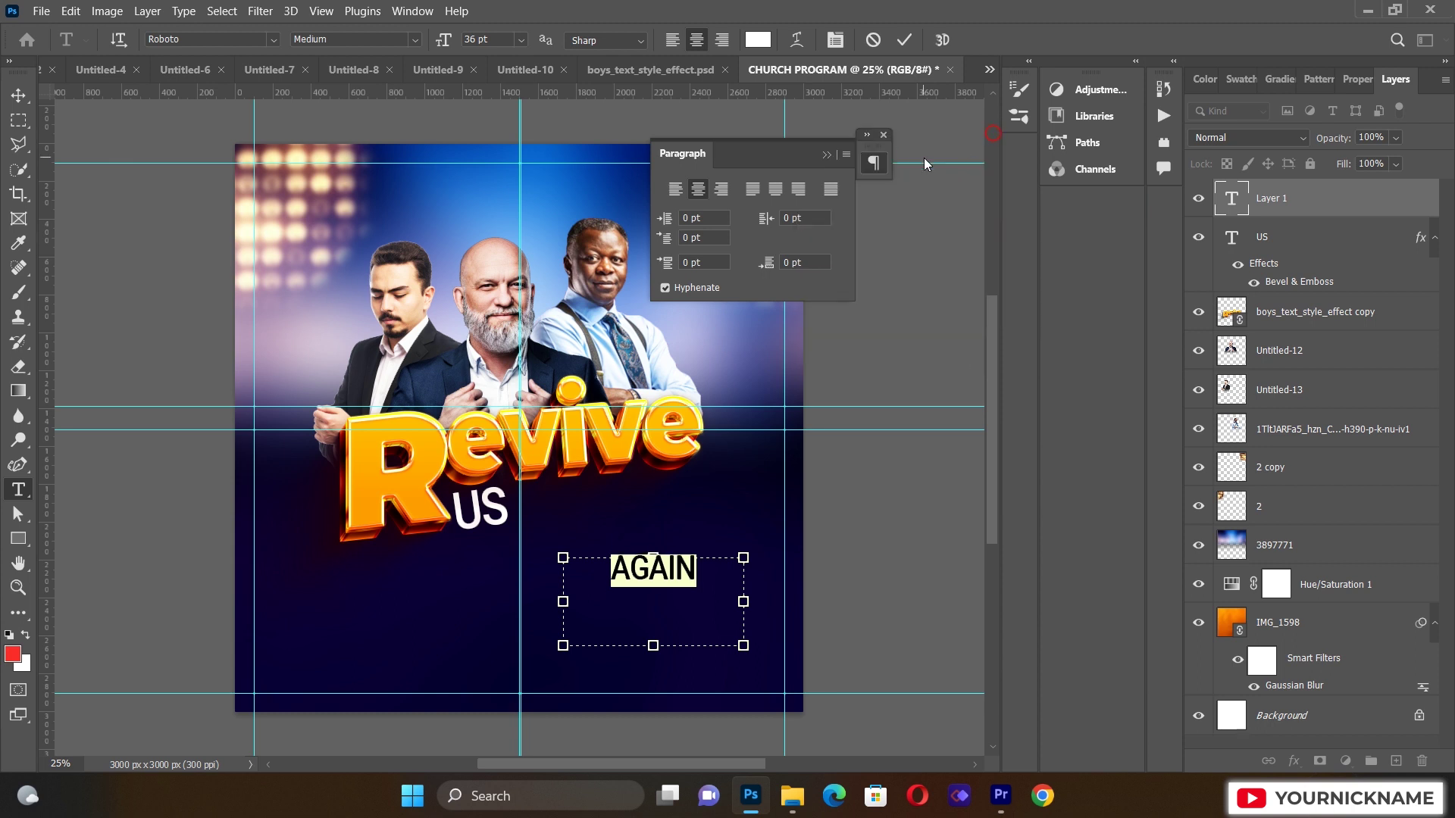
left_click(881, 137)
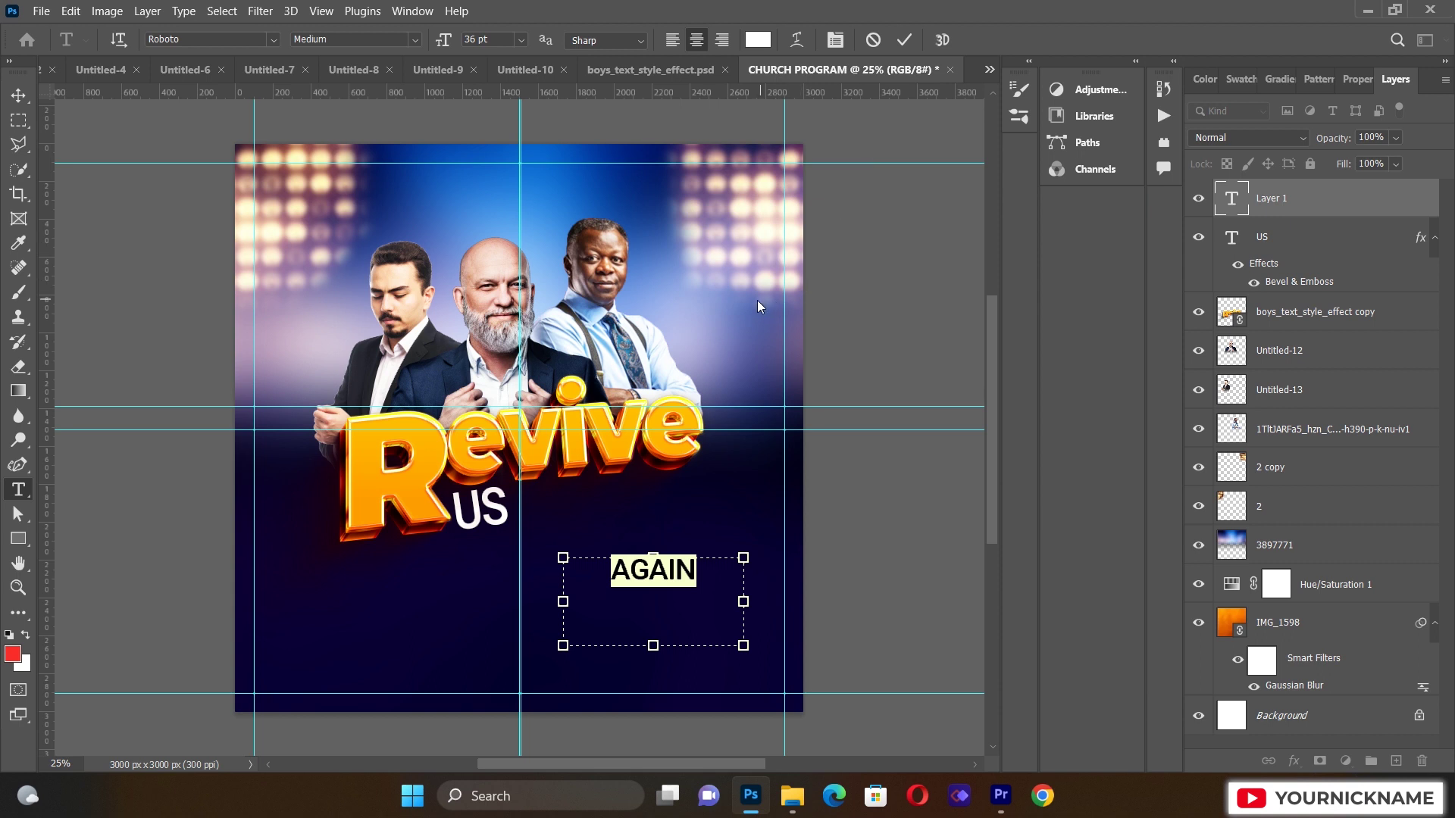
Step: Colour AGAIN #ffbb00, sampled from the Revive title, and commit the text
left_click(758, 39)
left_click(493, 431)
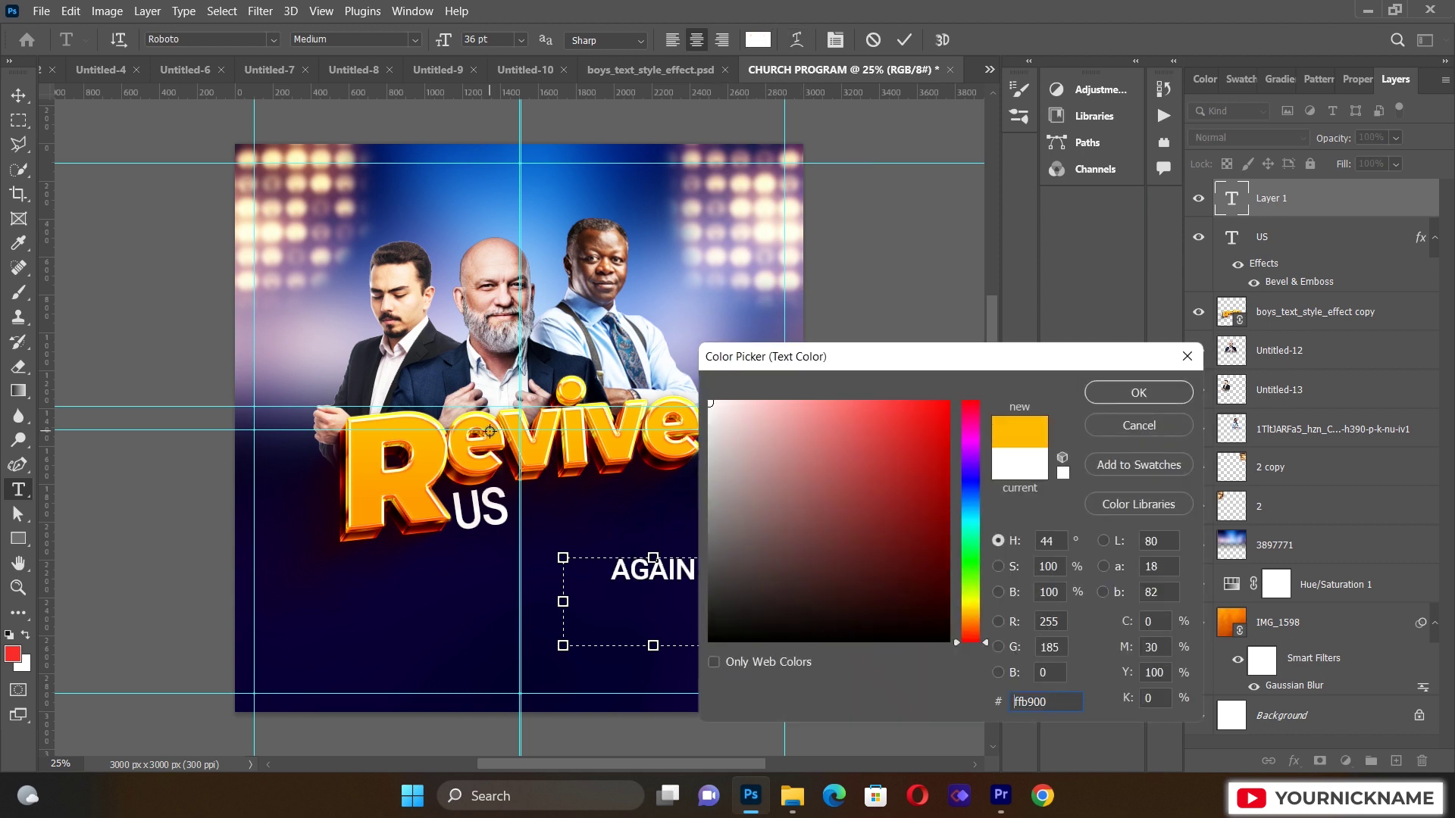
left_click(464, 437)
left_click(466, 425)
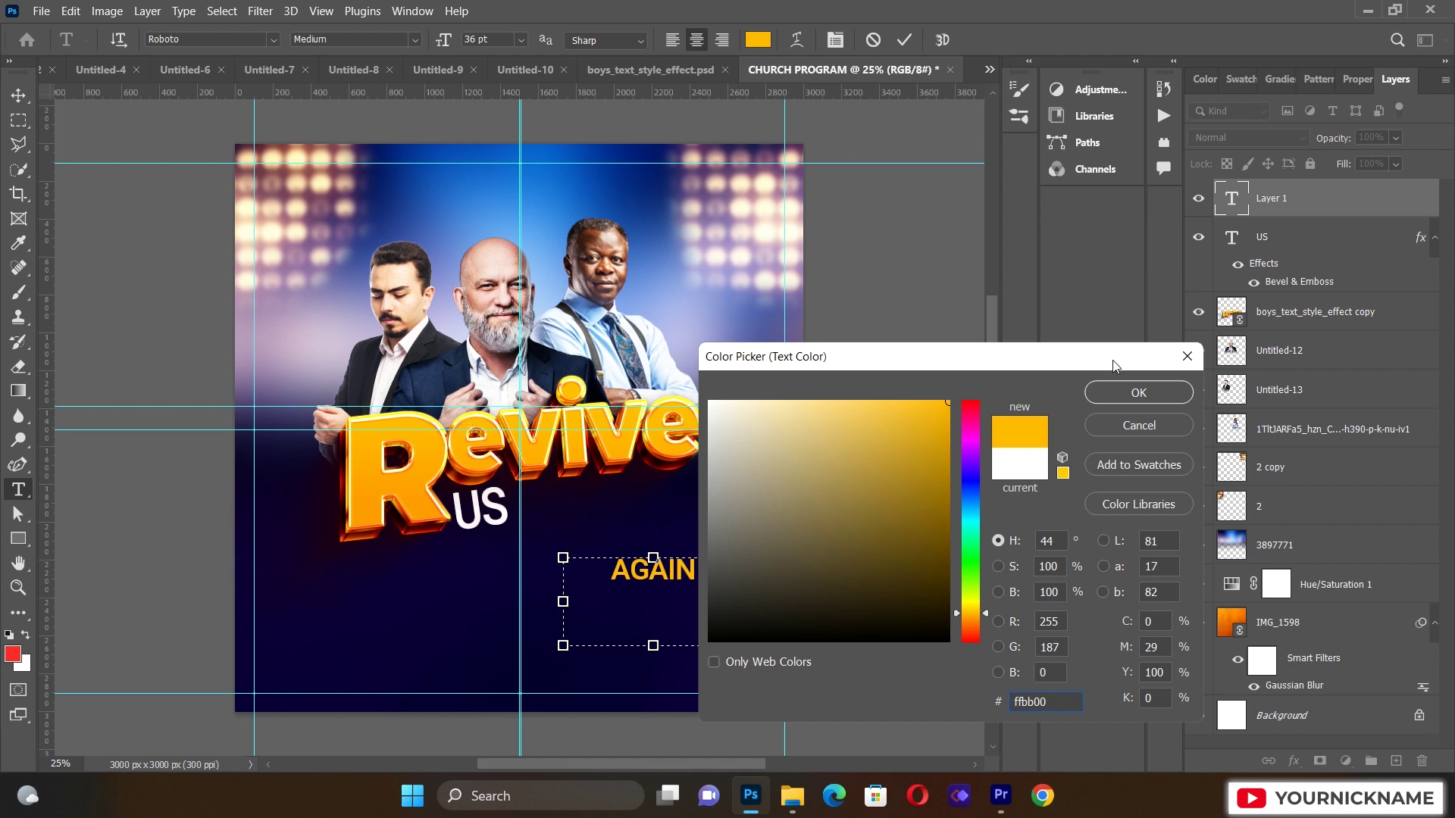
left_click(1112, 388)
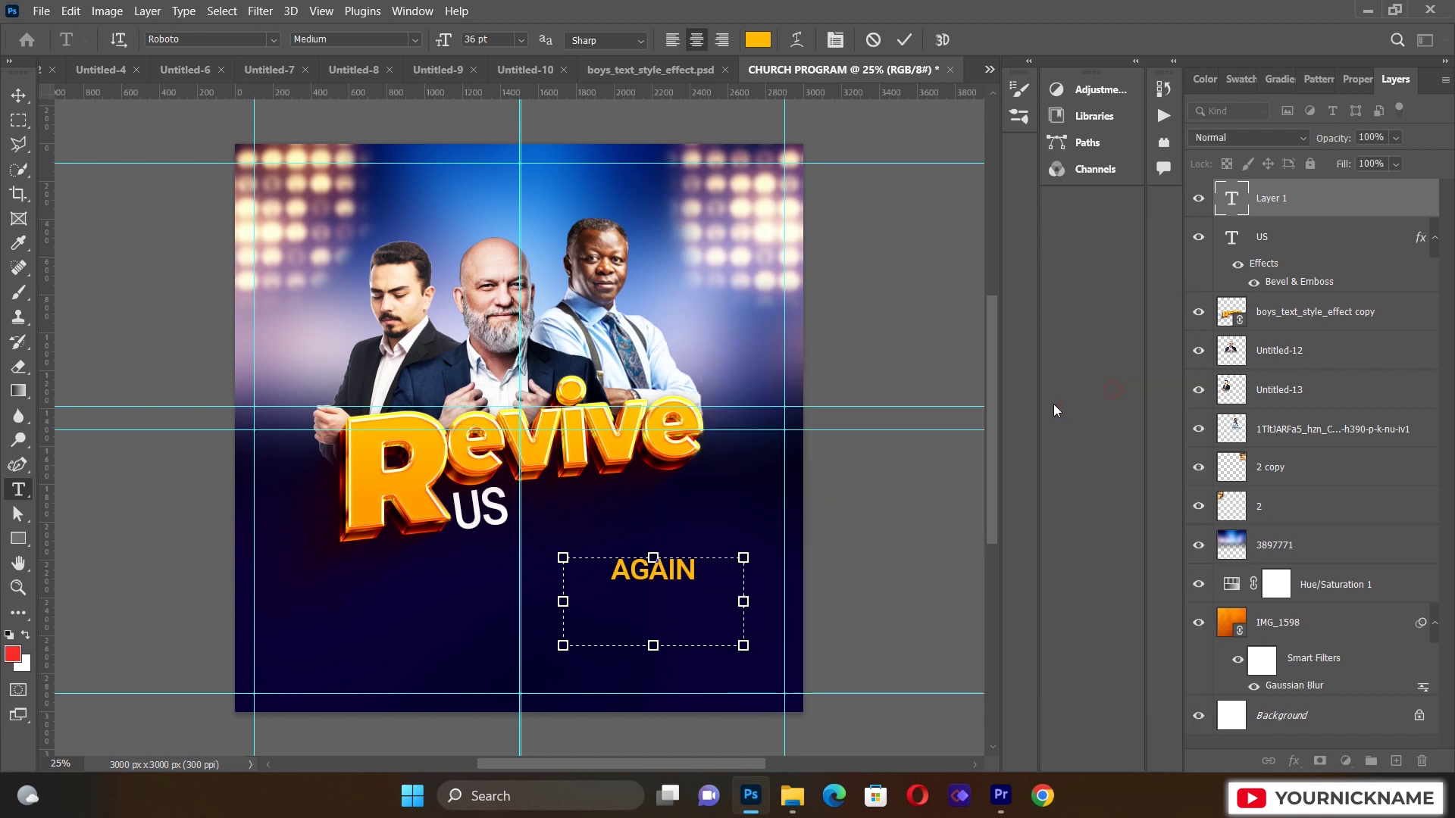
left_click(18, 95)
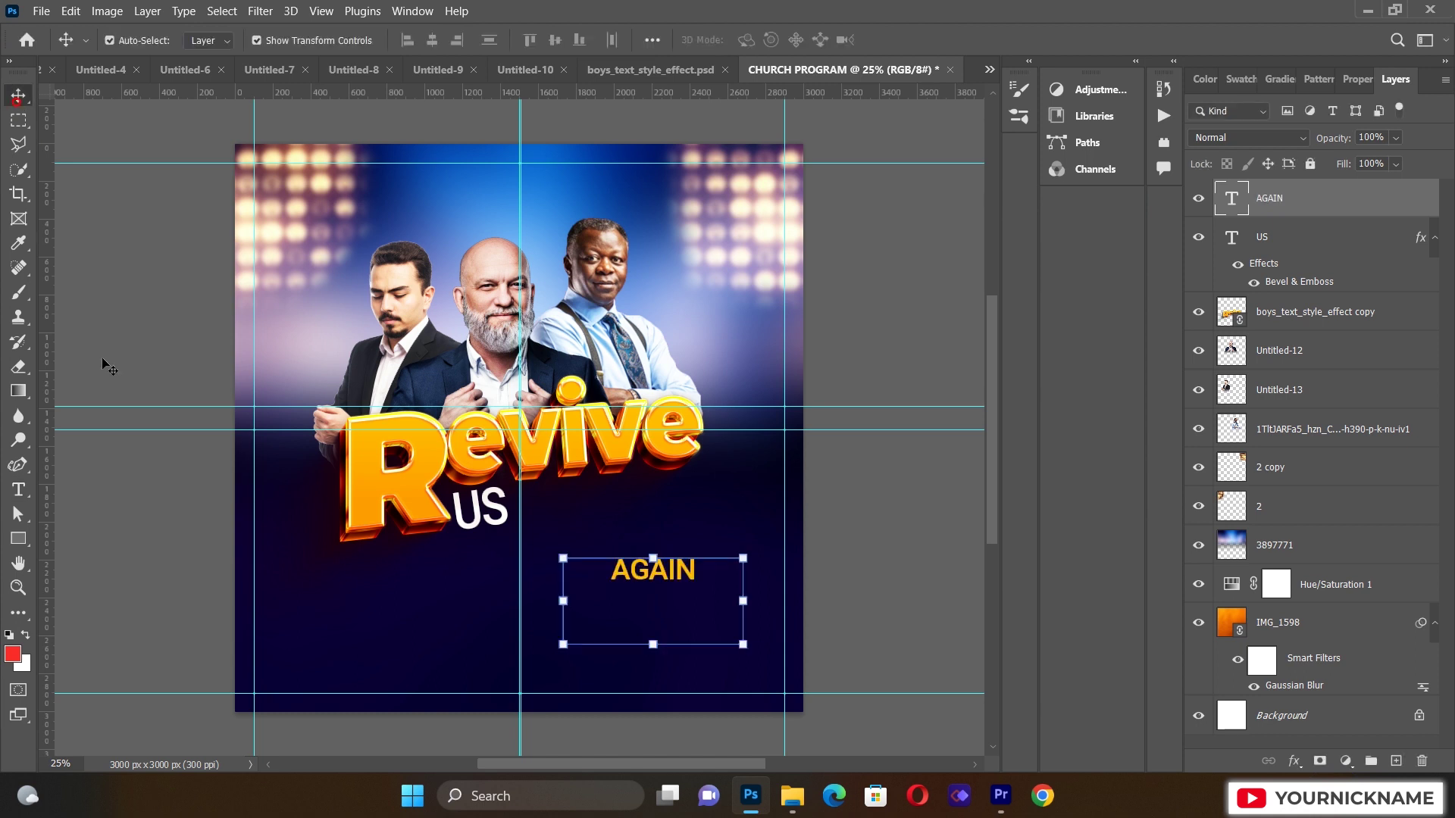
Step: Move AGAIN up beside US and give it a slight clockwise tilt
left_click_drag(692, 584, 662, 453)
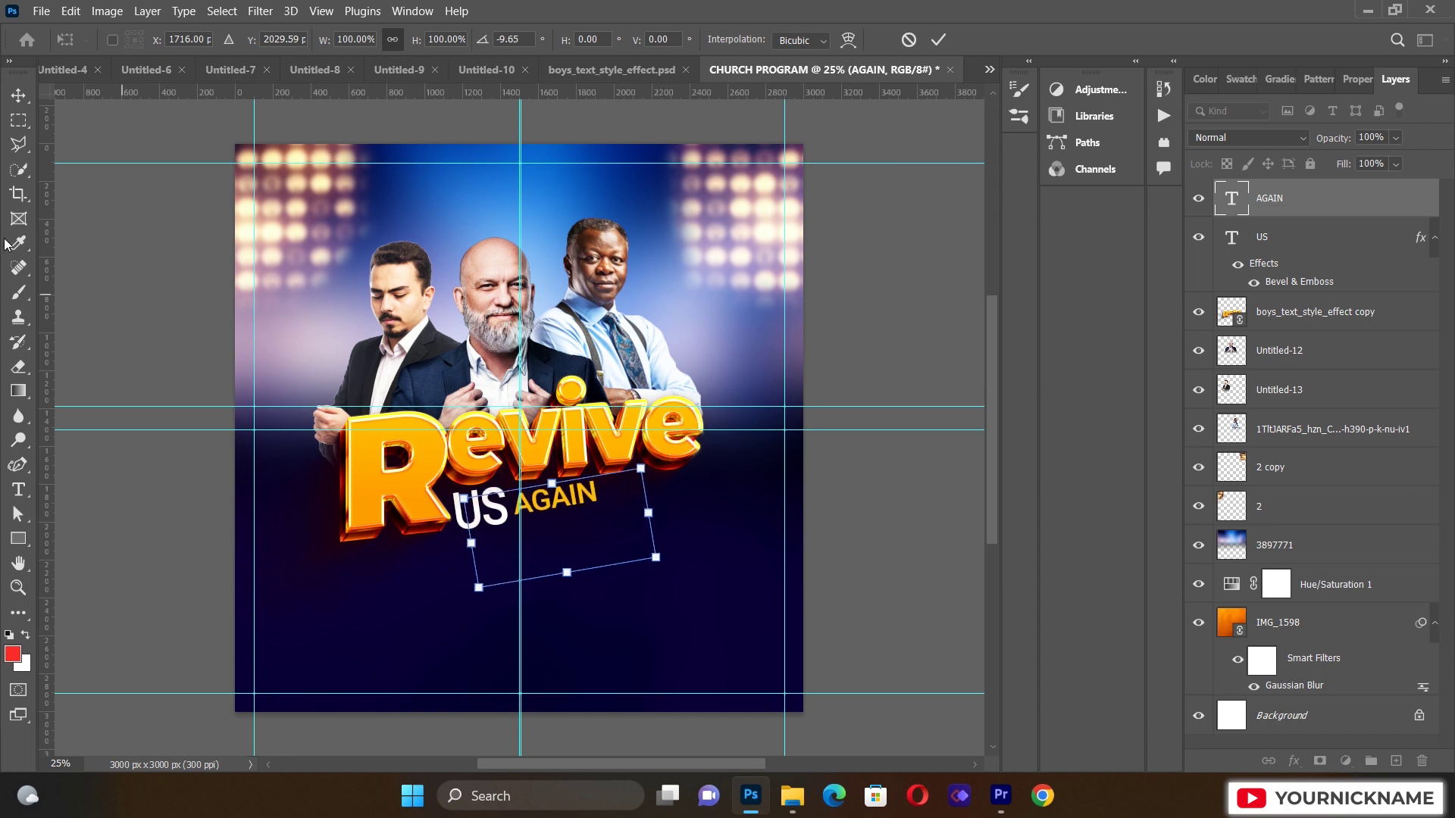
left_click(18, 95)
left_click(106, 310)
left_click_drag(561, 508, 564, 500)
left_click_drag(667, 449, 650, 462)
left_click_drag(561, 494, 556, 500)
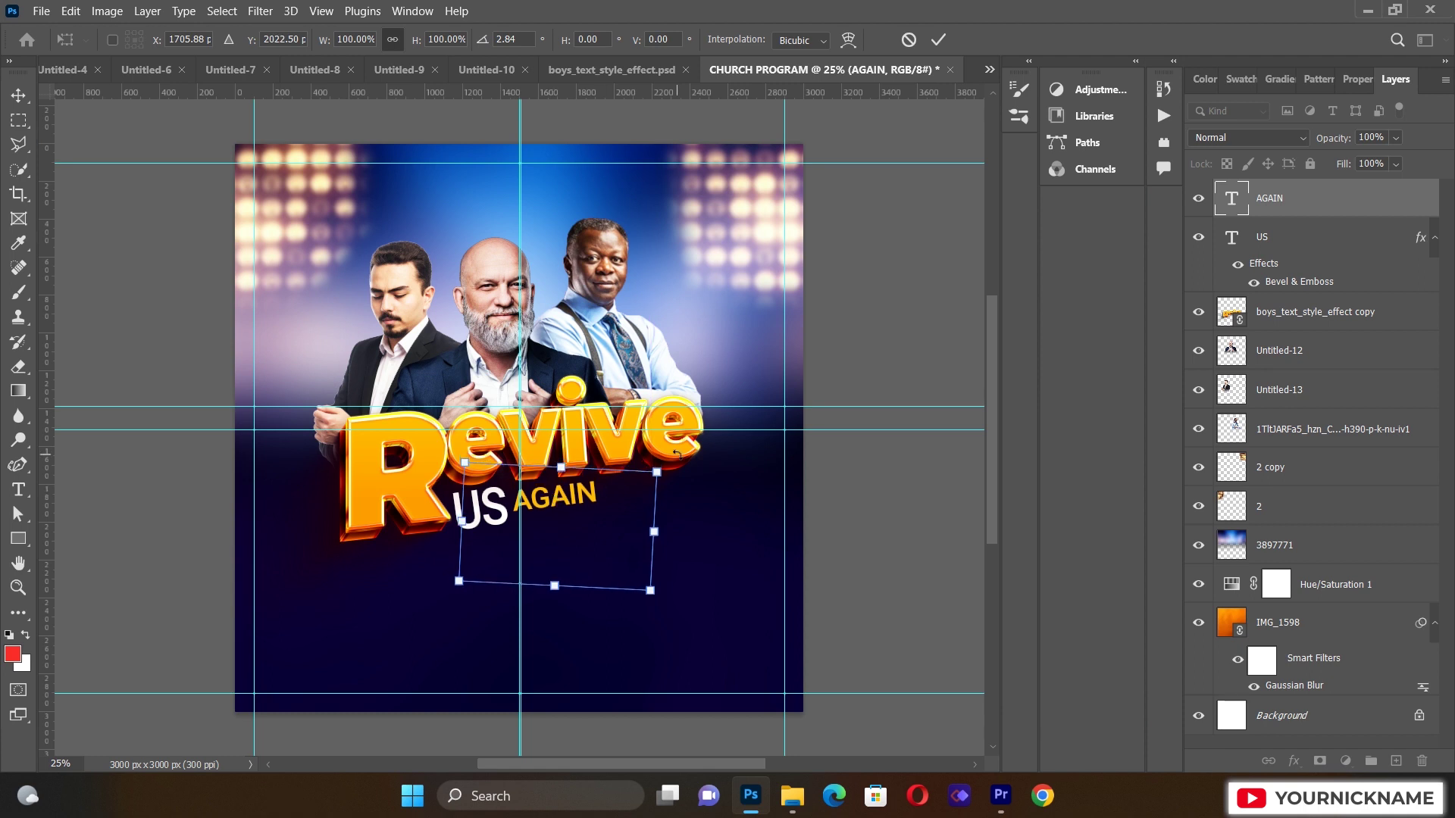
left_click_drag(672, 461, 678, 460)
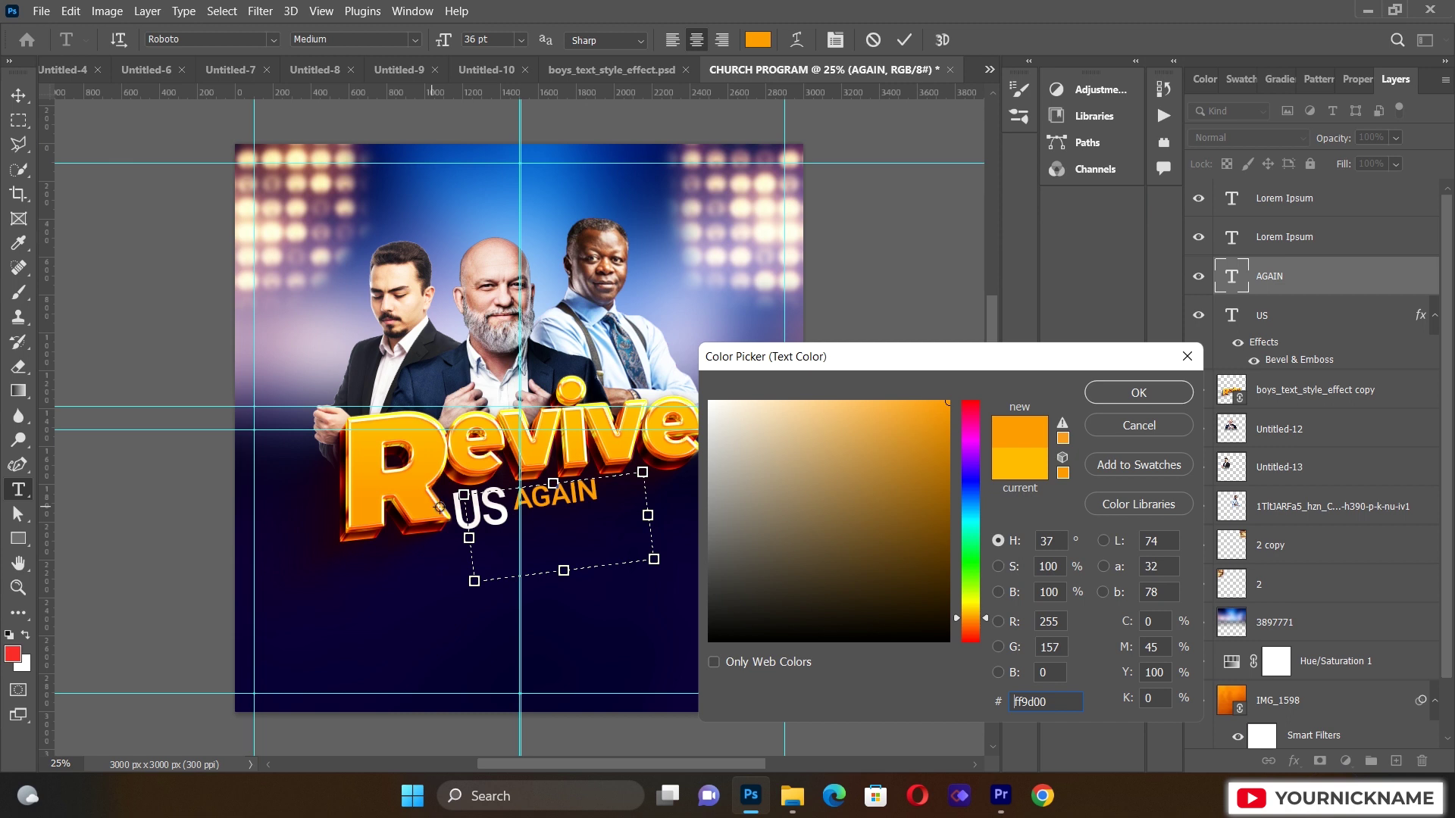
Step: Recolour AGAIN to the deeper orange #ff9d00 and commit the edit
left_click(1109, 394)
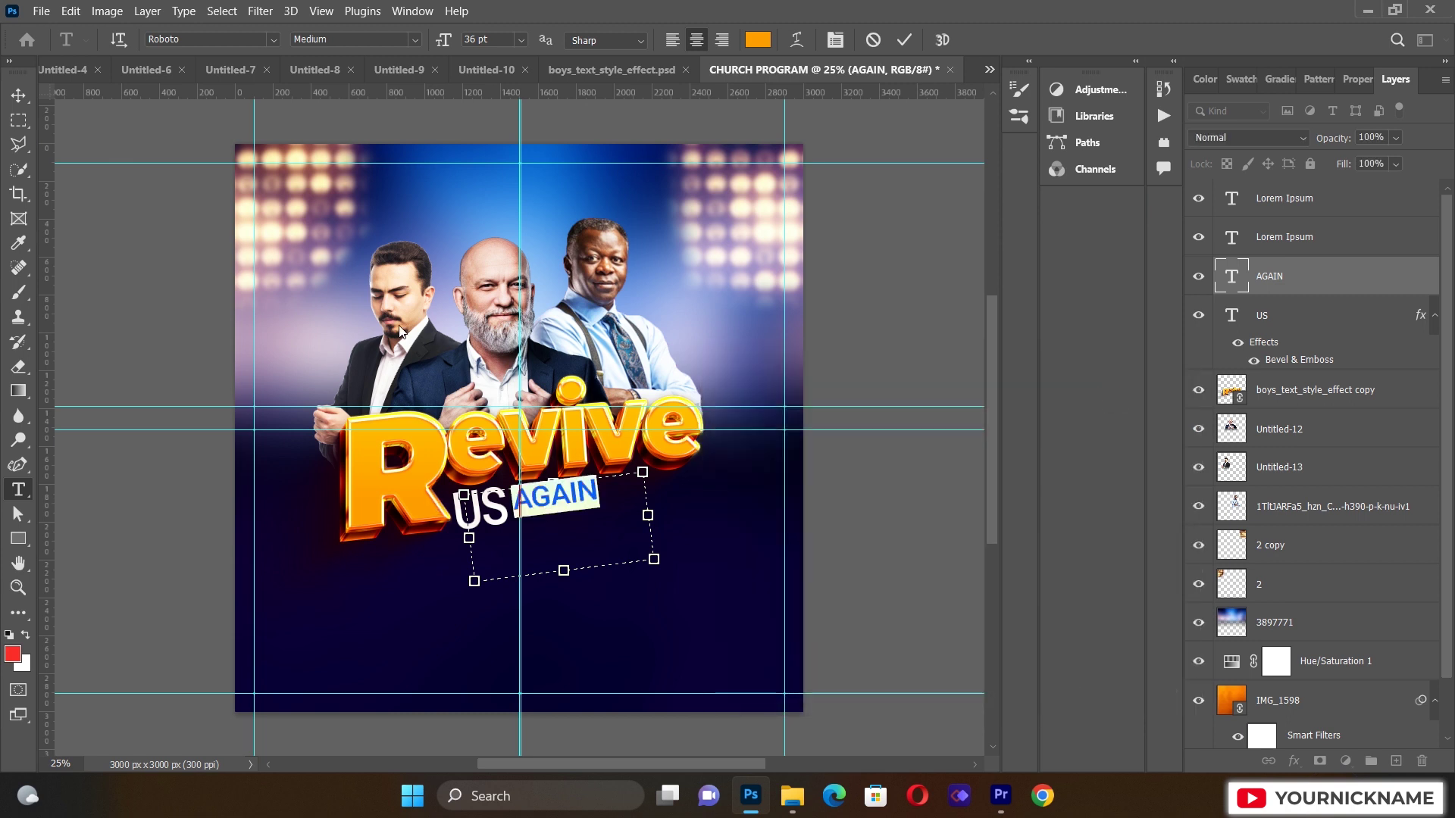
left_click(18, 95)
left_click(102, 236)
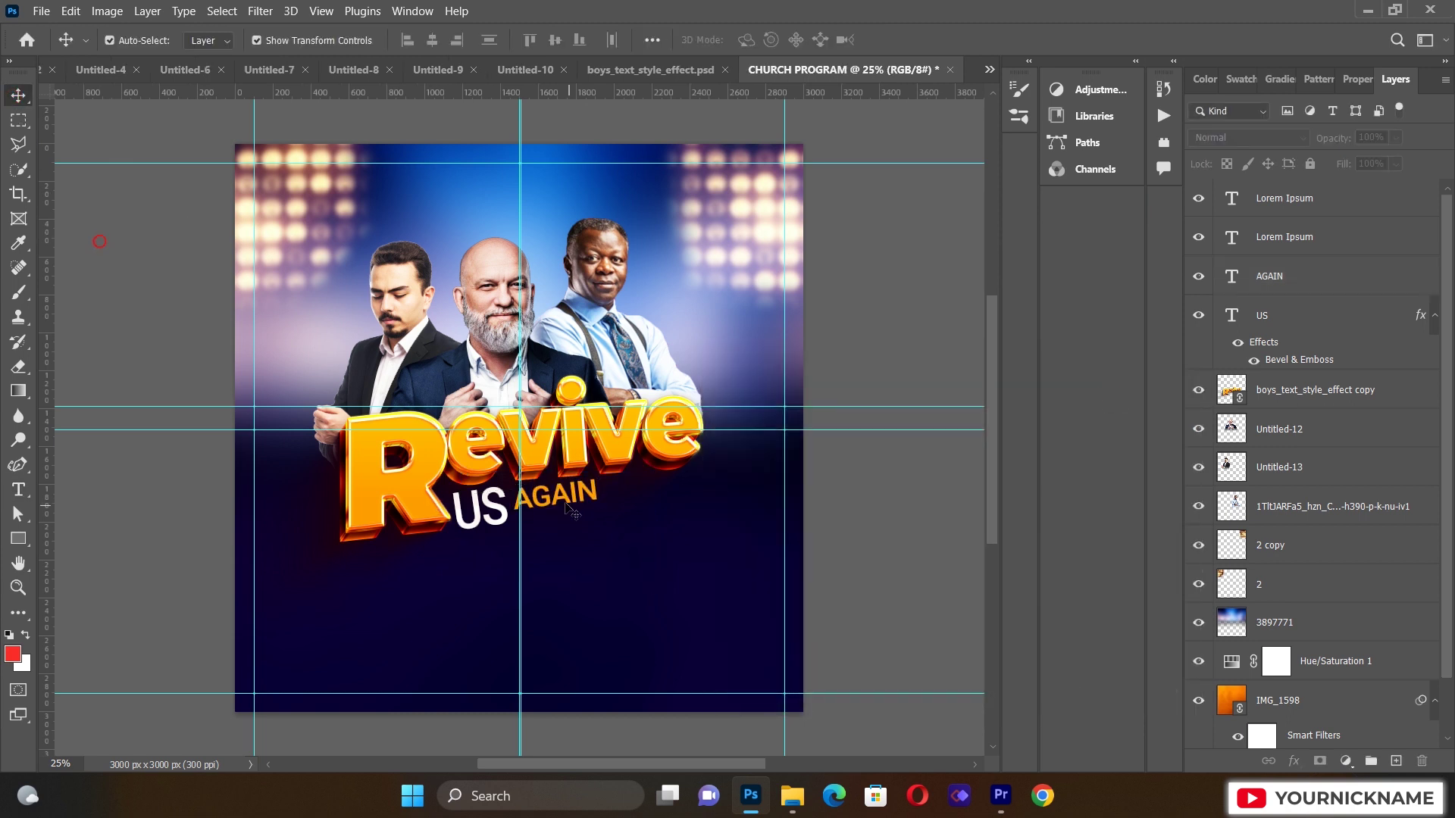
Step: Shift US slightly up-left and nudge AGAIN a few pixels to align them under Revive
left_click(496, 509)
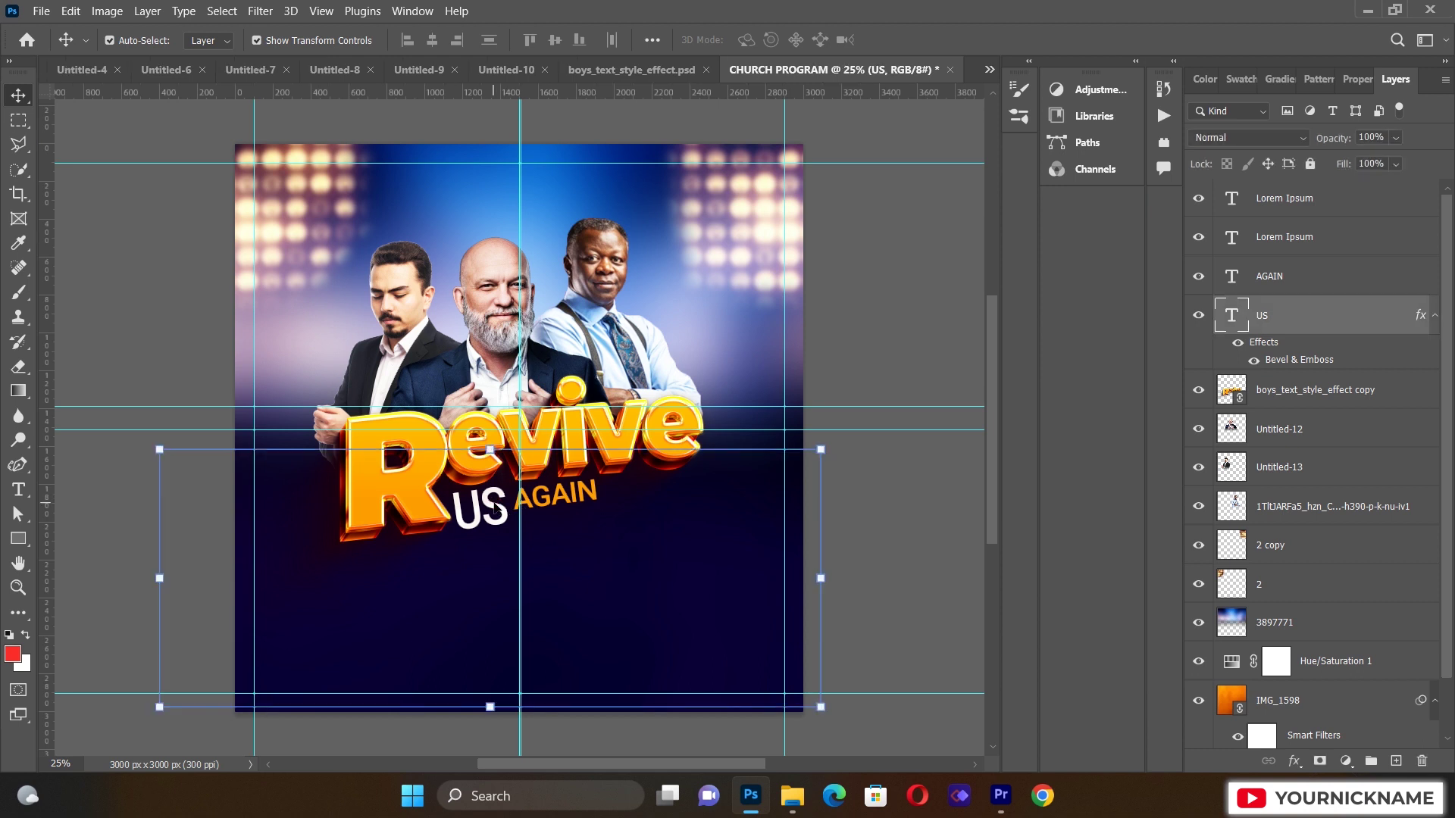
left_click_drag(496, 508, 495, 506)
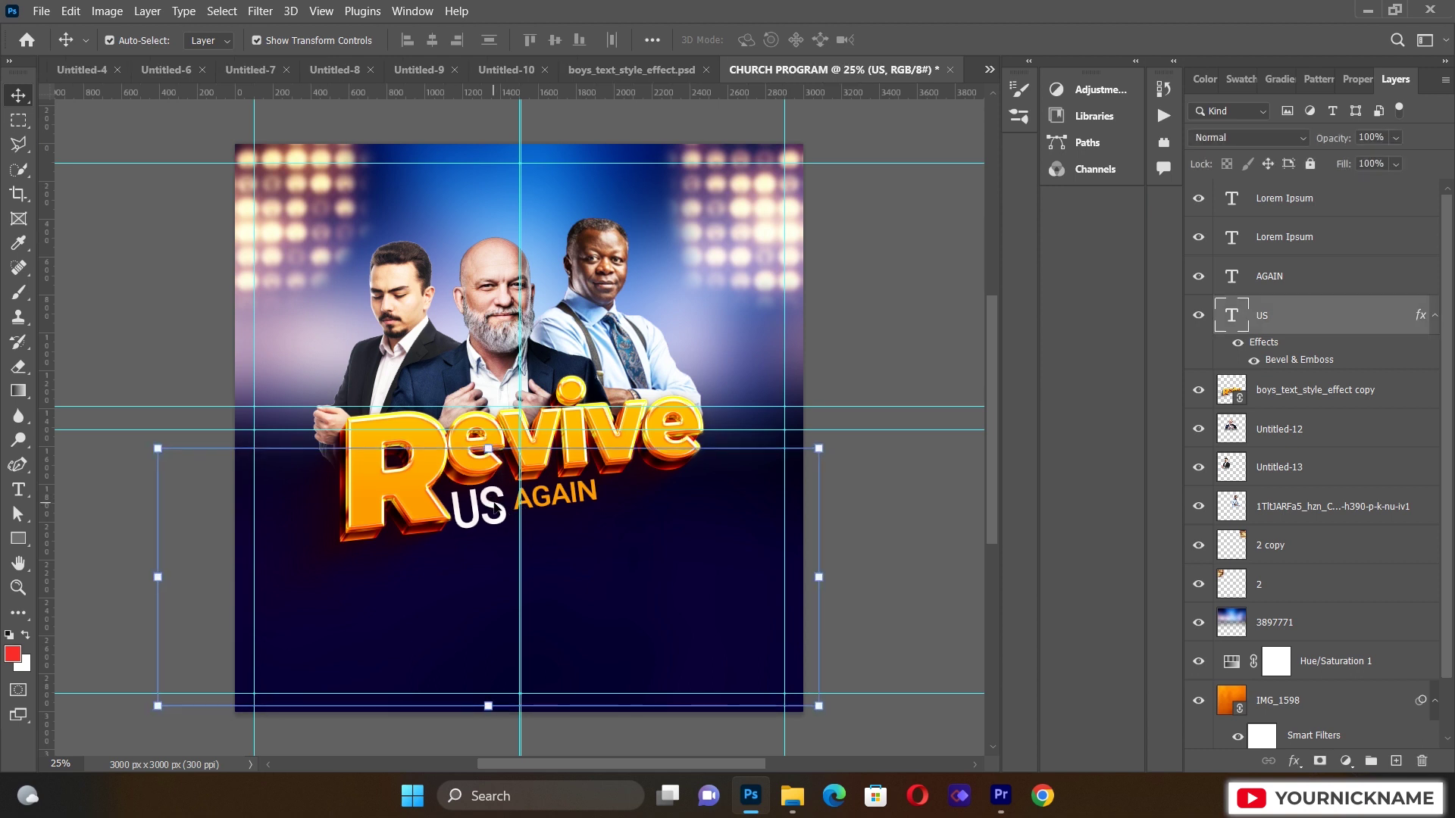
left_click(190, 336)
left_click(581, 500)
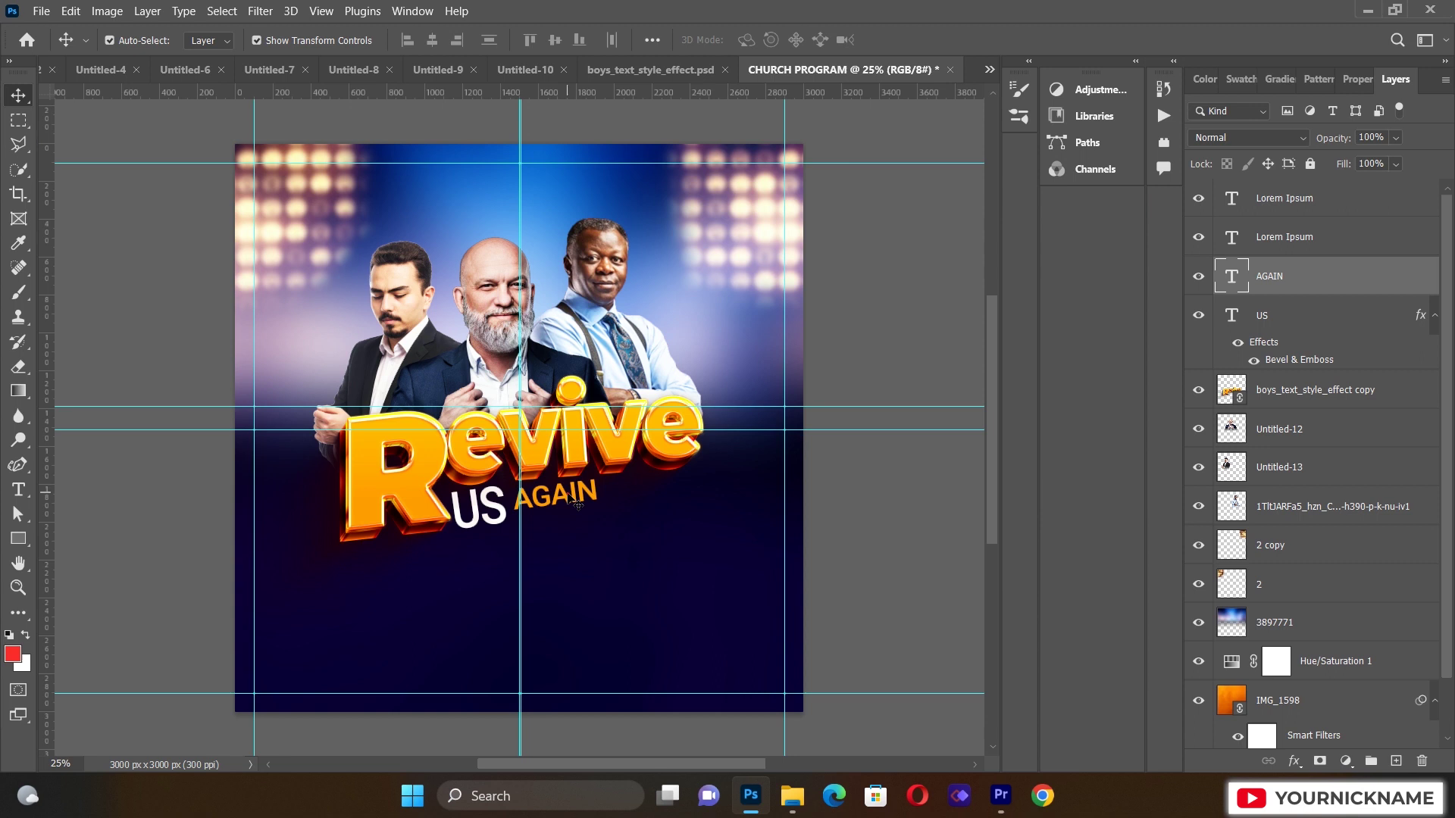
key("Left")
key("Left")
key("Left")
key("Left")
key("Left")
key("Left")
key("Left")
key("Left")
key("Left")
key("Left")
key("Left")
key("Left")
key("Left")
key("Left")
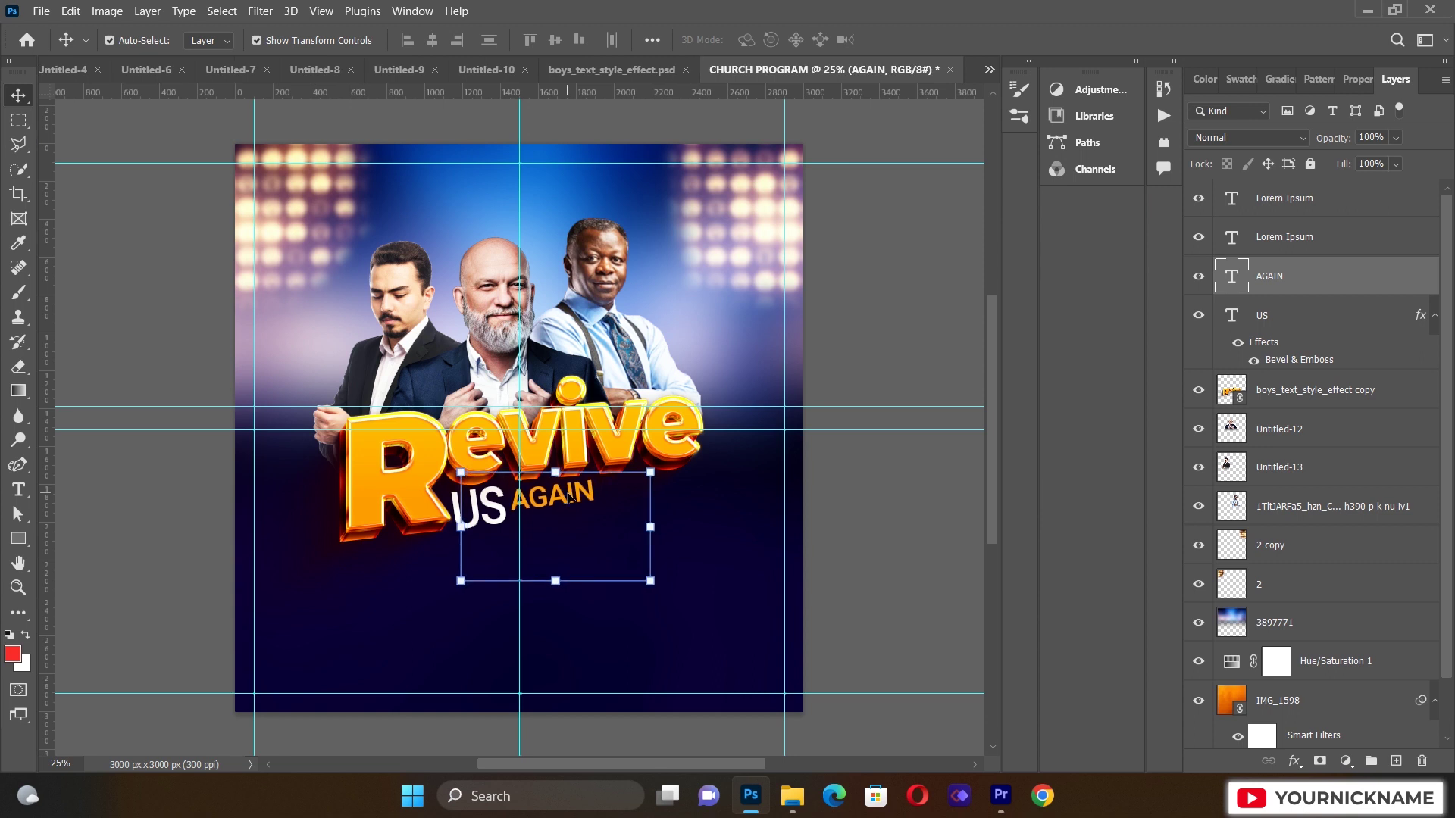
key("Right")
key("Right")
key("Right")
key("Right")
key("Right")
key("Right")
key("Right")
key("Right")
key("Right")
key("Right")
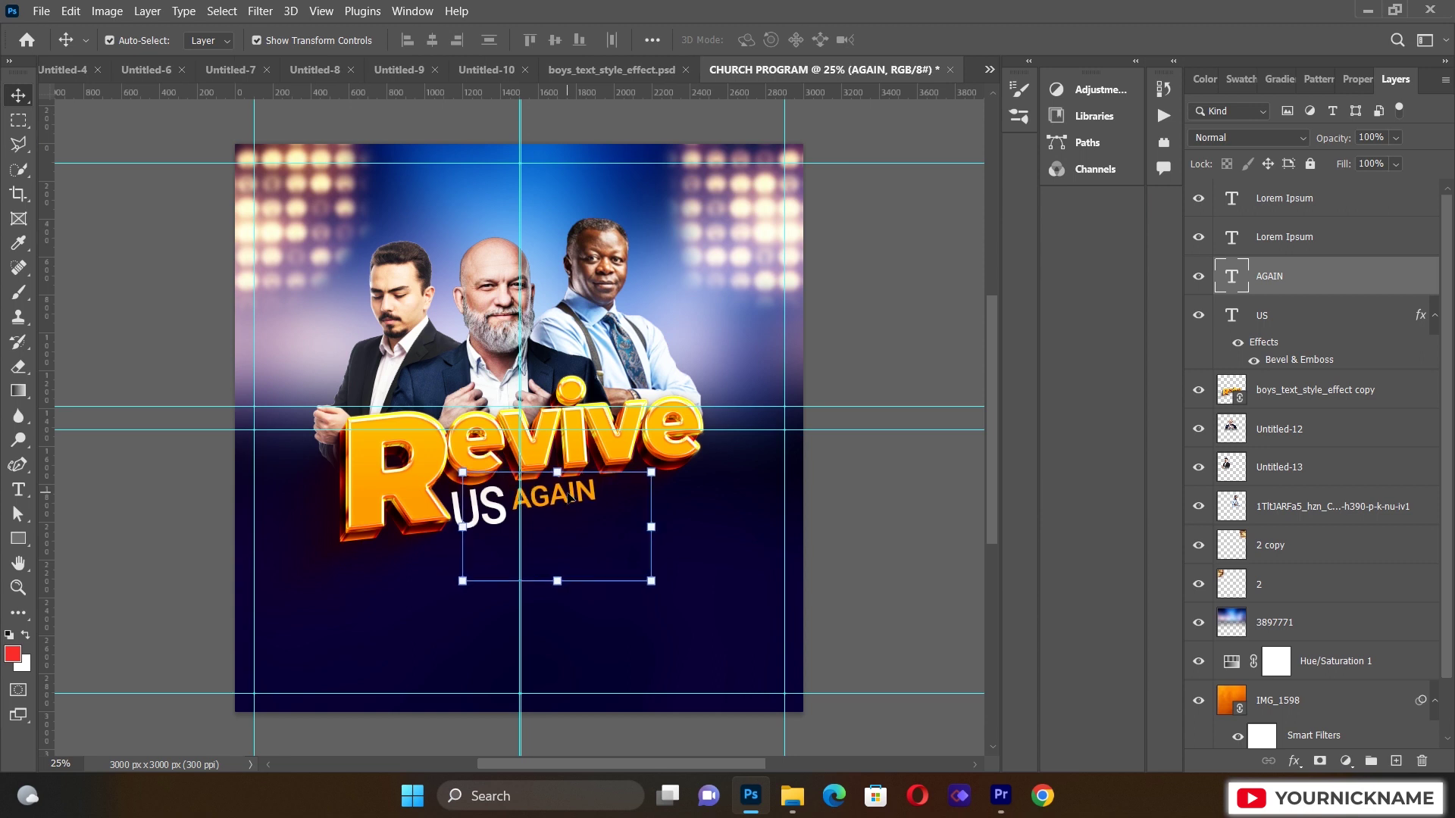
left_click(215, 389)
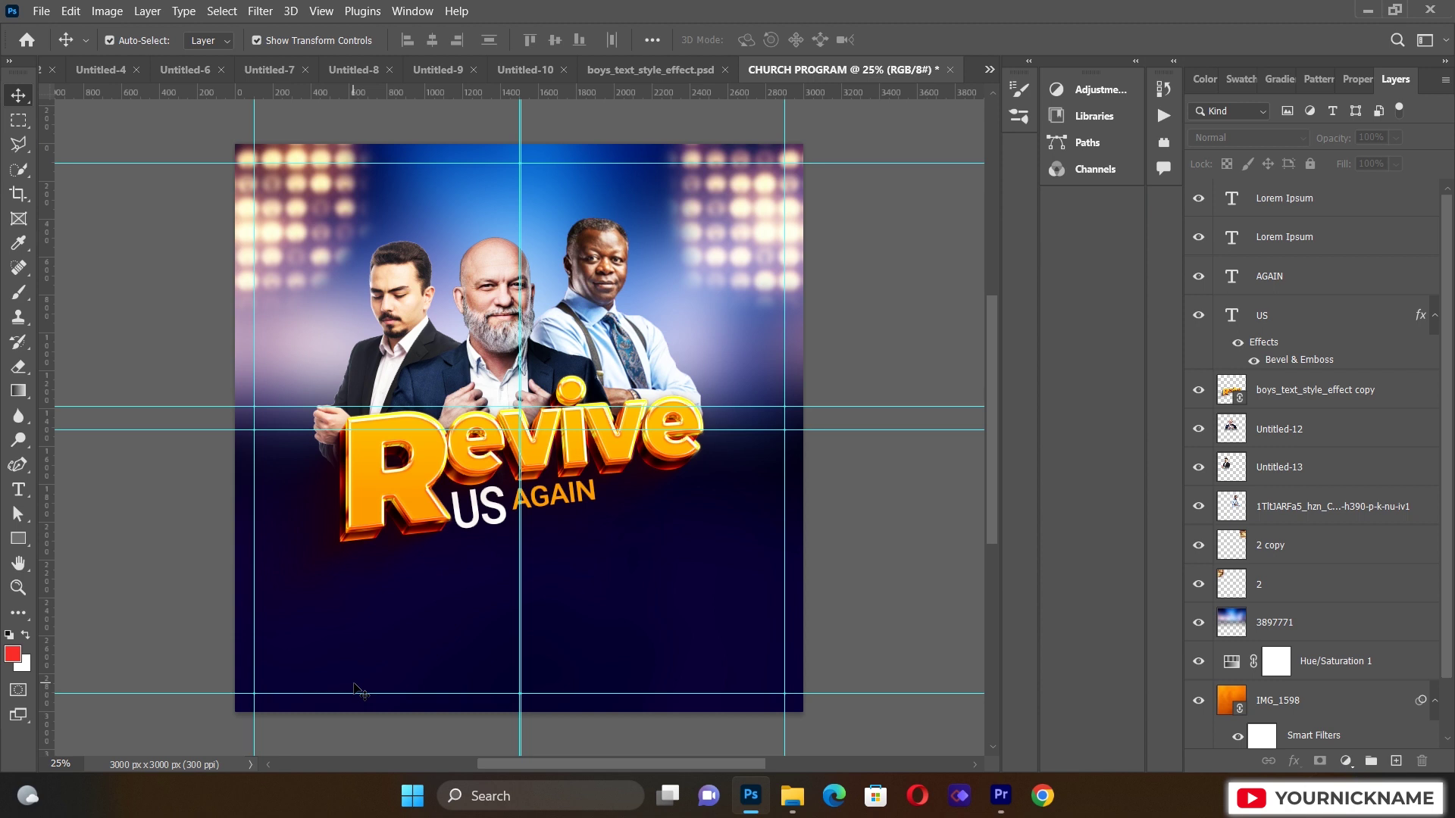
left_click(16, 542)
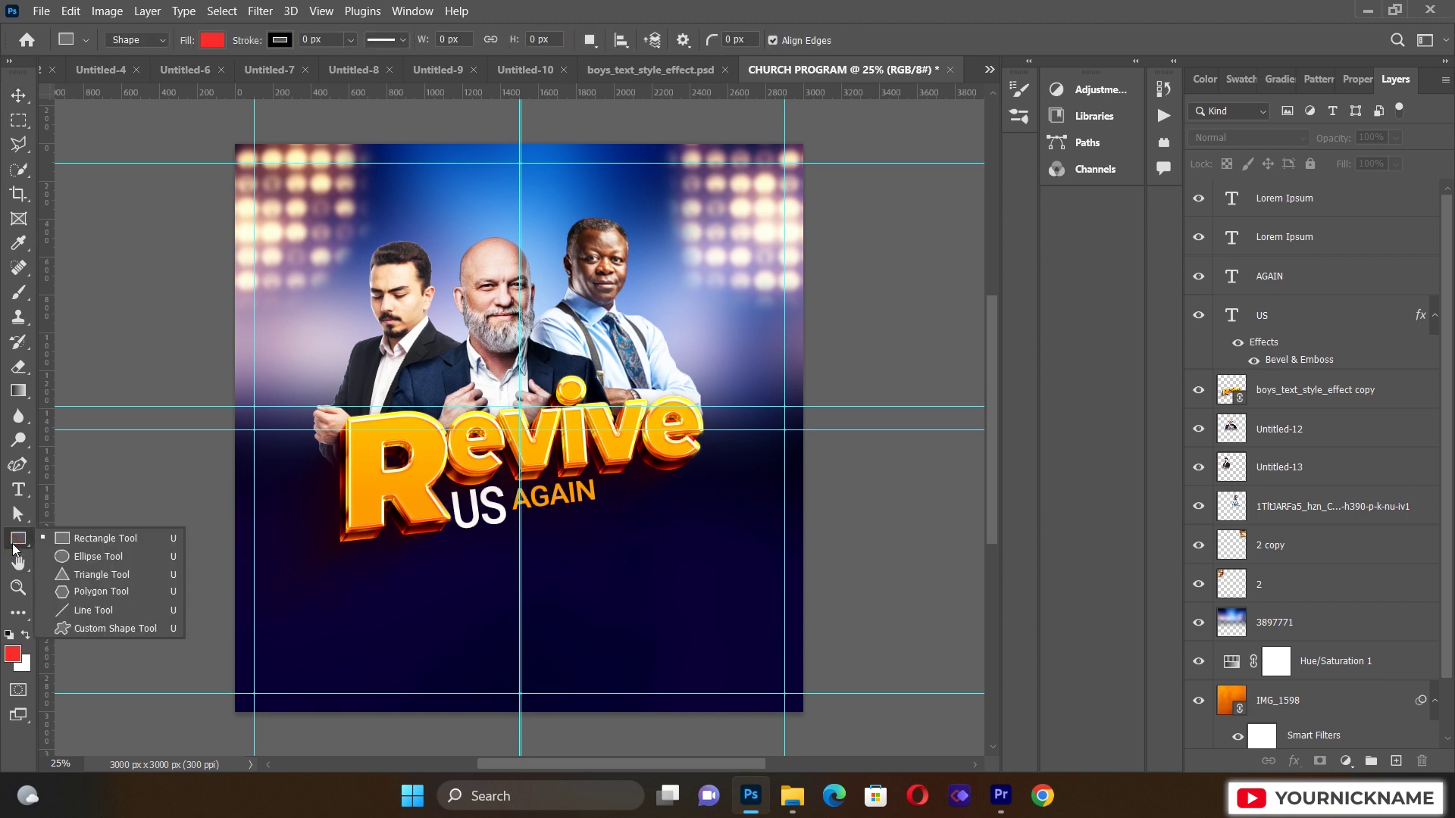
Step: Draw a tall 374 × 702 px red rectangle below AGAIN with 69 px rounded corners
left_click(62, 539)
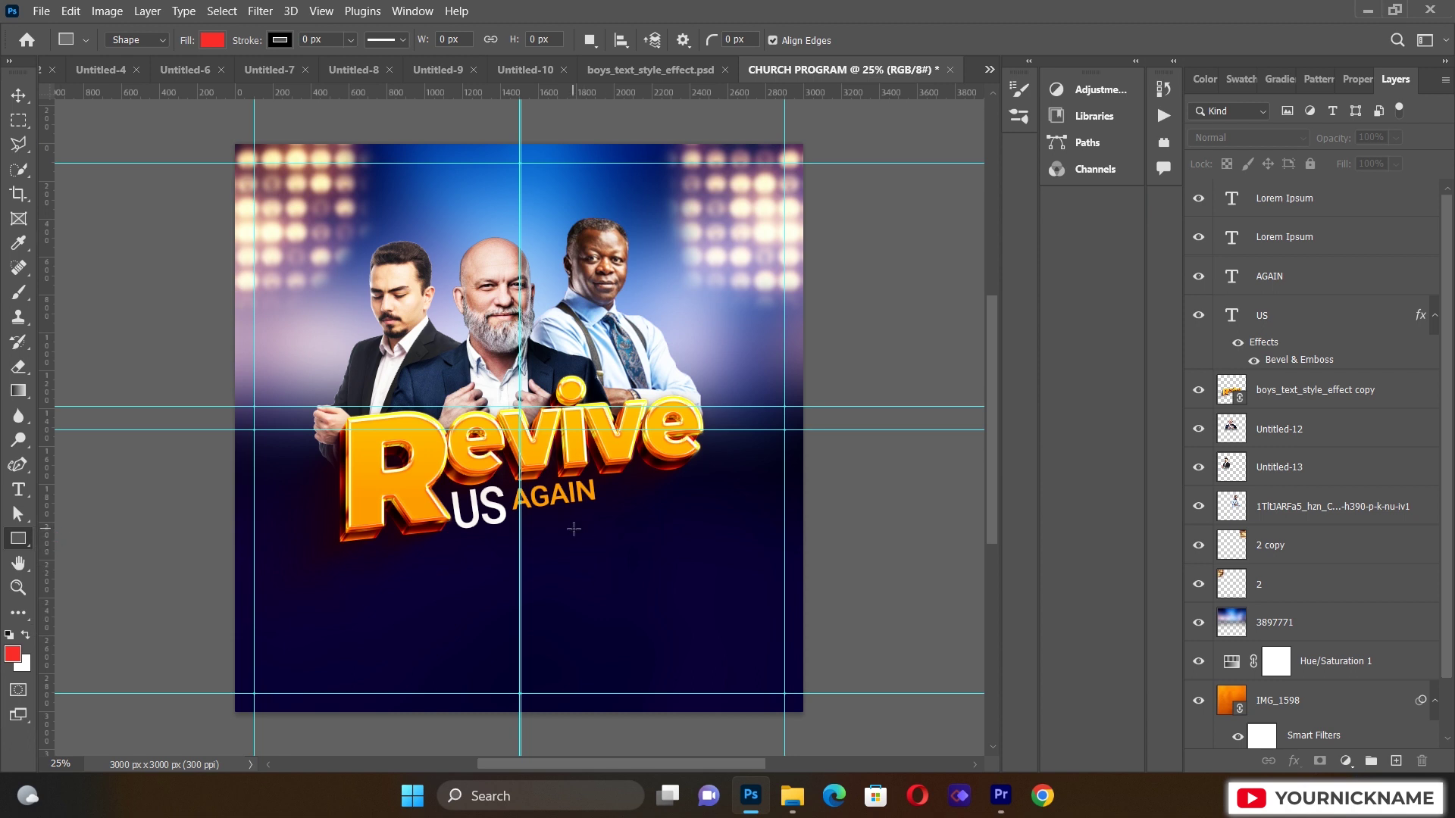
mouse_move(535, 541)
left_mouse_down()
mouse_move(579, 573)
mouse_move(606, 673)
left_mouse_up()
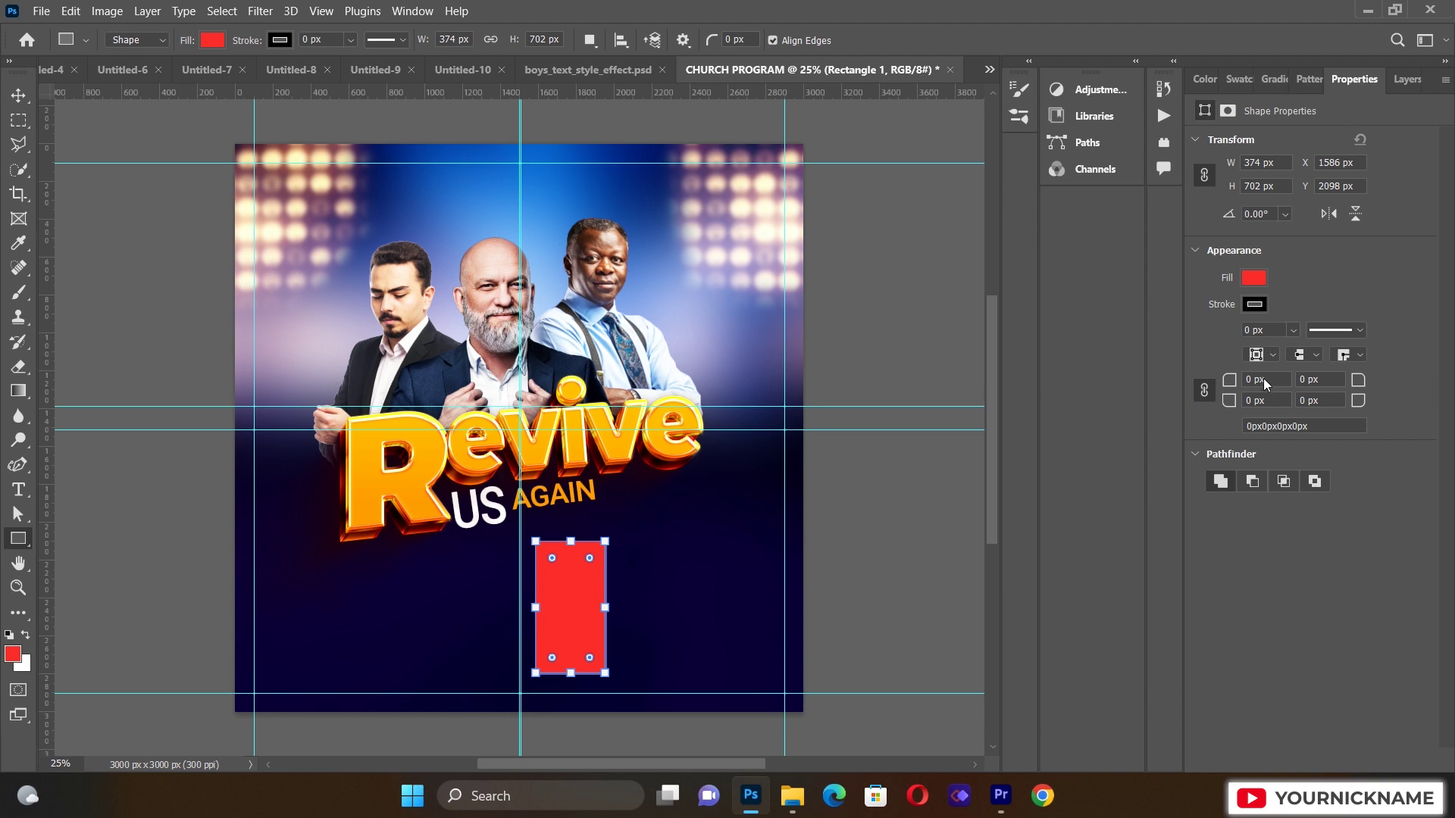
left_click_drag(1222, 387, 1264, 383)
left_click_drag(1237, 383, 1261, 379)
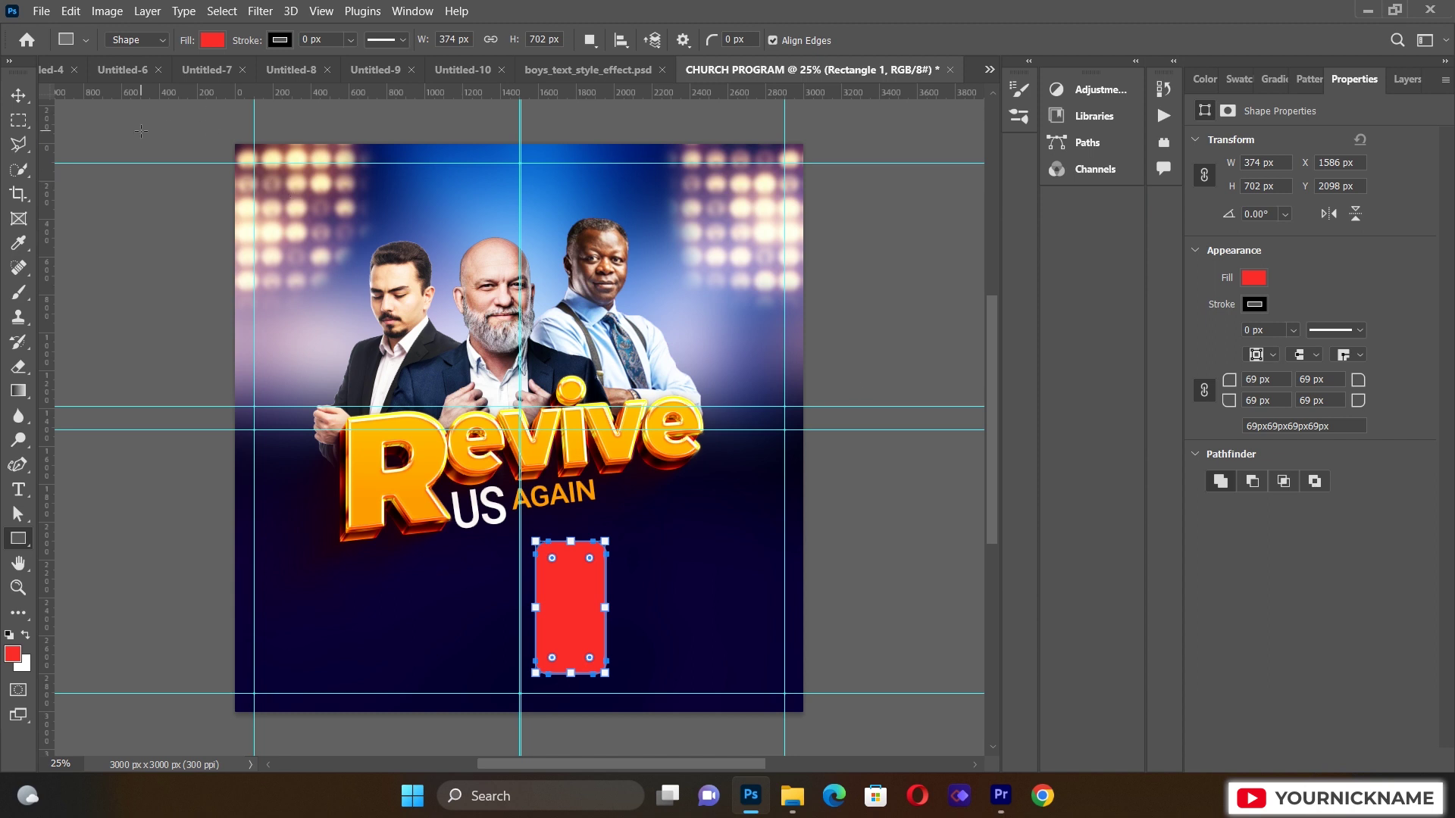
left_click(18, 95)
left_click(88, 303)
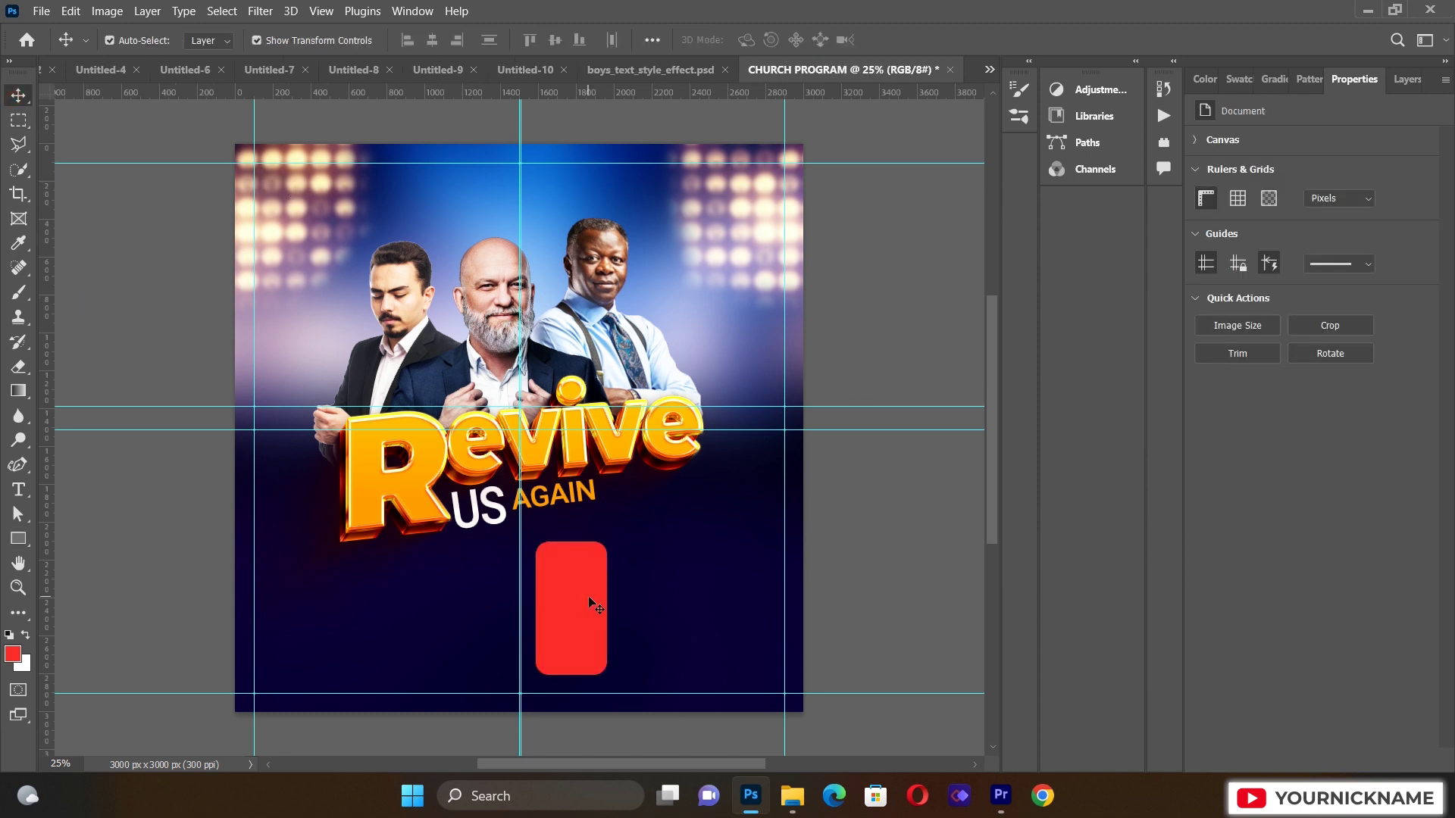
left_click_drag(591, 604, 583, 601)
Step: Duplicate the red rounded rectangle twice, forming a row of three side-by-side panels
key("Right")
key("Right")
key("Right")
key("Right")
key("Right")
key("Right")
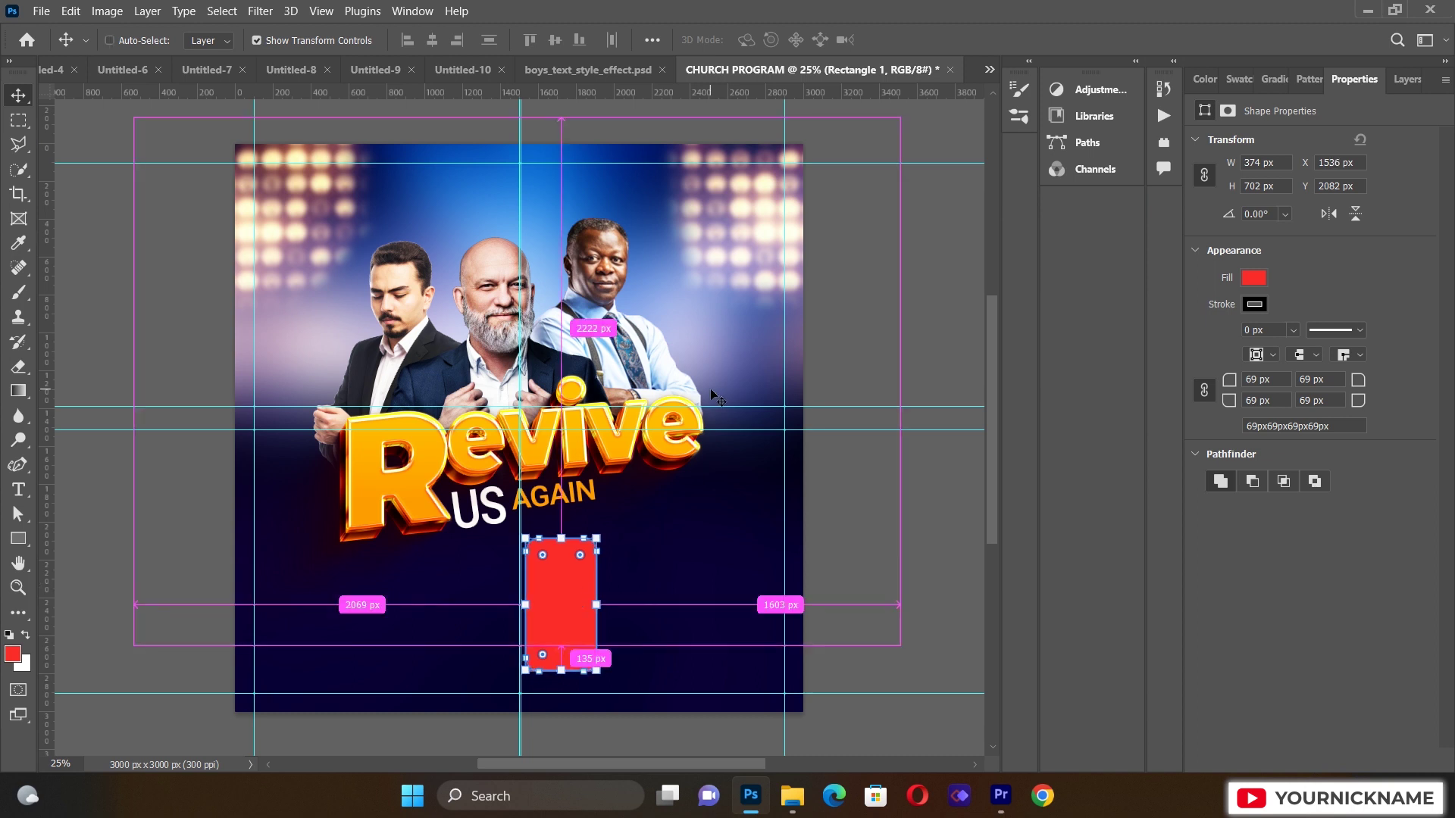
key("ctrl+j")
key("ctrl+j")
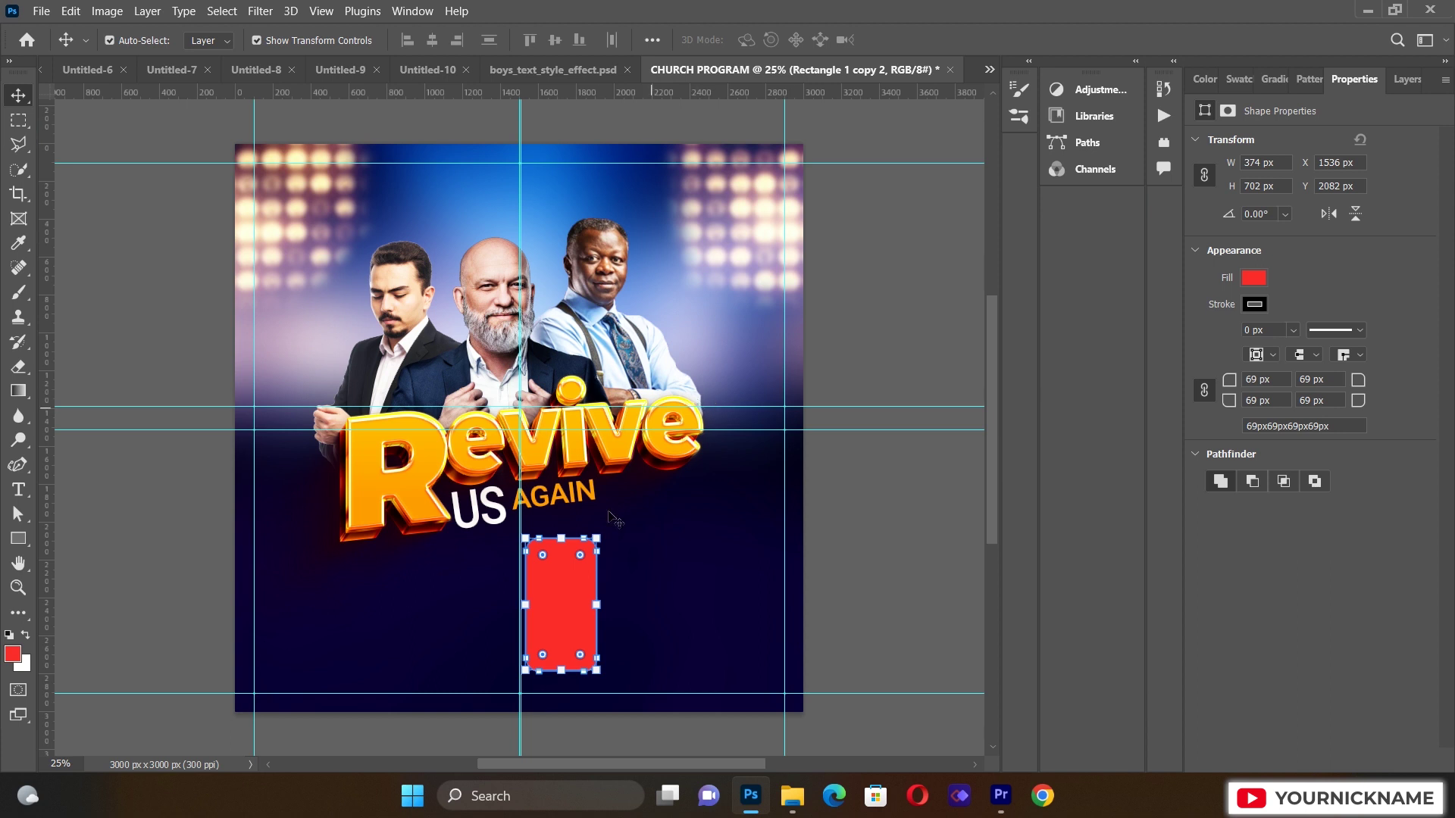
left_click_drag(565, 602, 644, 598)
key("shift+Left")
key("shift+Left")
key("shift+Left")
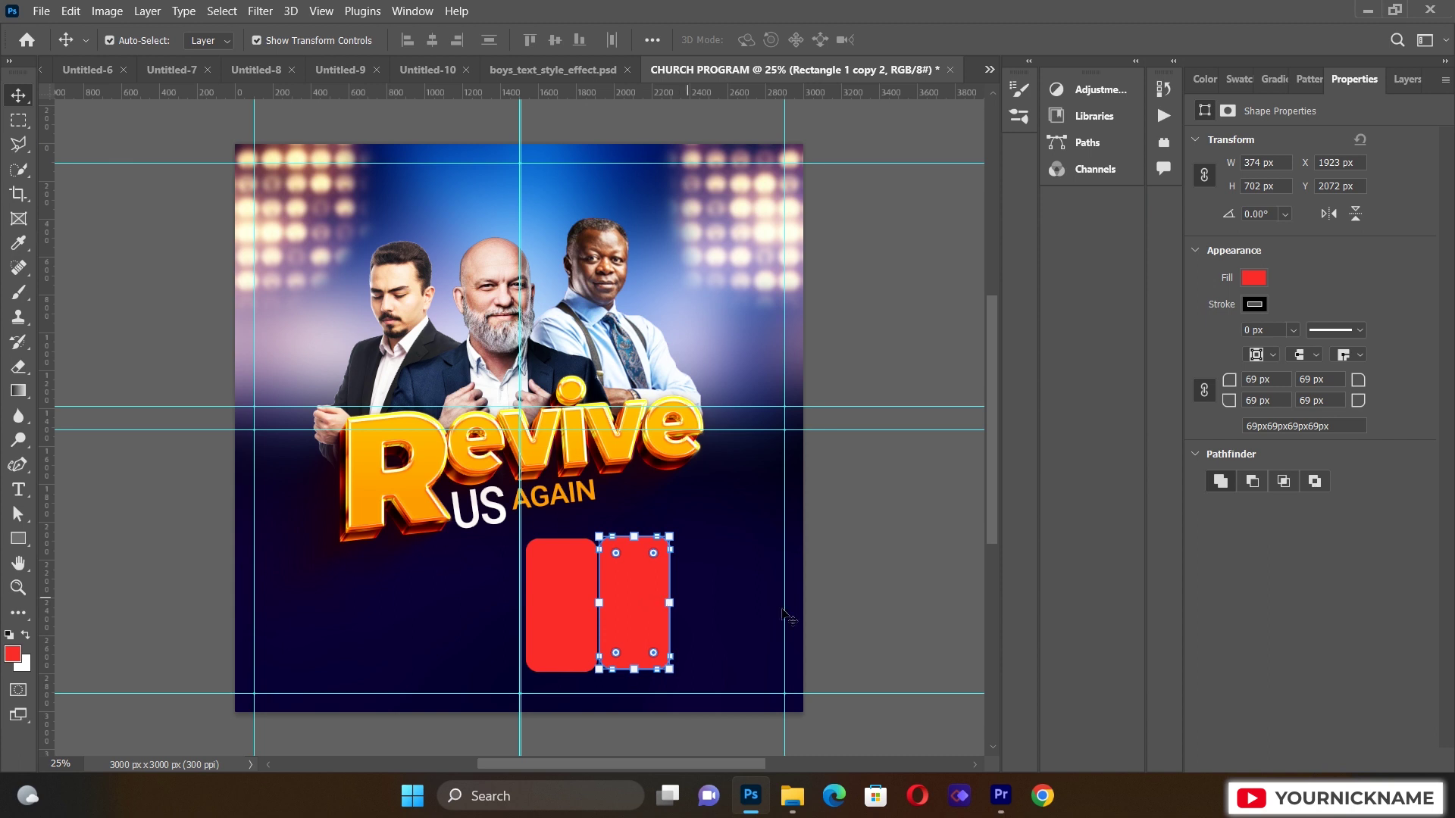
left_click(848, 595)
left_click_drag(560, 621, 720, 620)
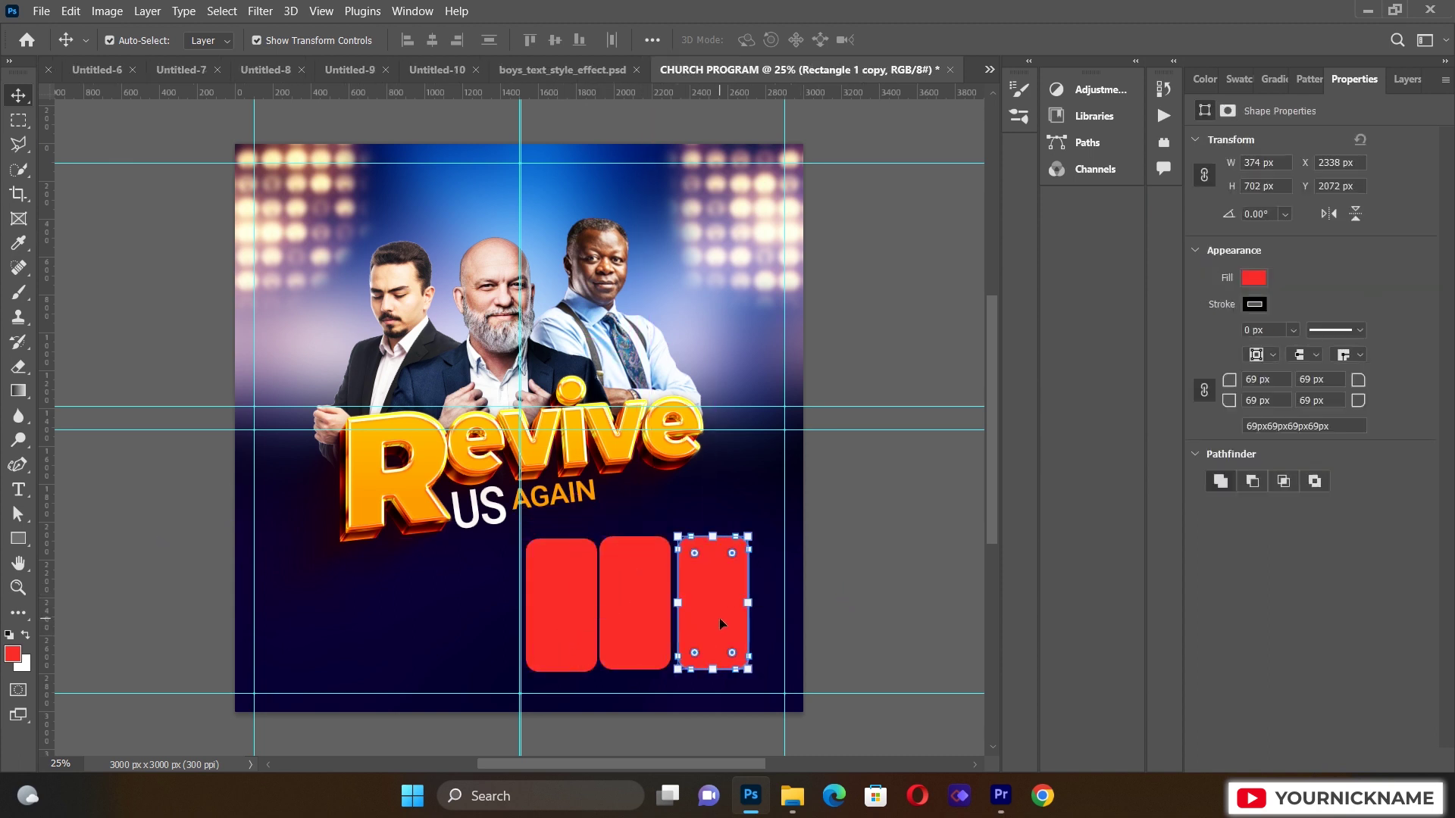
key("Left")
key("Left")
key("Left")
key("Left")
key("Left")
key("Left")
key("Left")
key("Left")
key("Left")
key("Left")
key("Left")
key("Left")
key("Left")
key("Left")
key("Left")
key("Left")
key("Left")
key("Left")
key("Left")
key("Left")
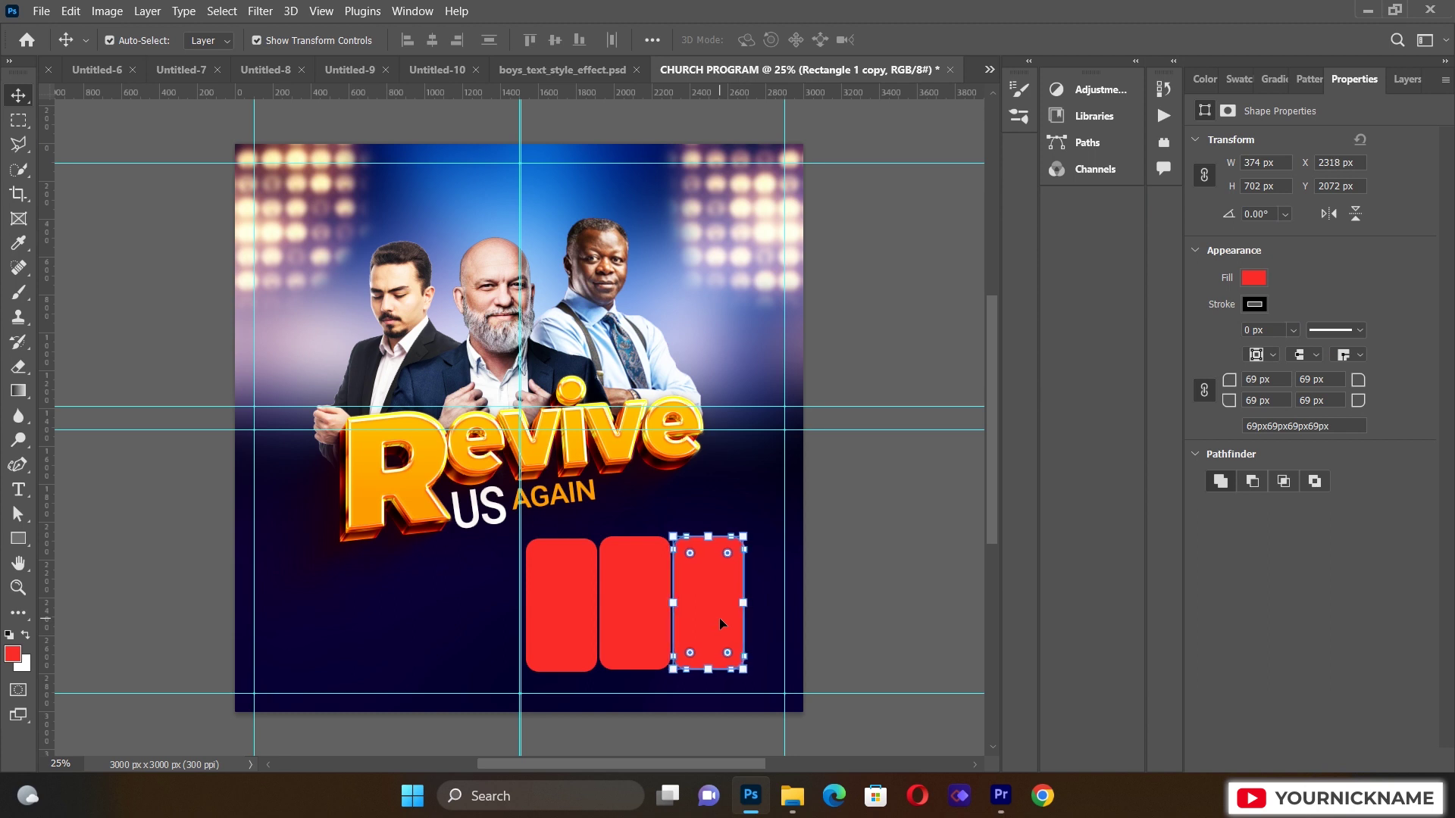
left_click(875, 638)
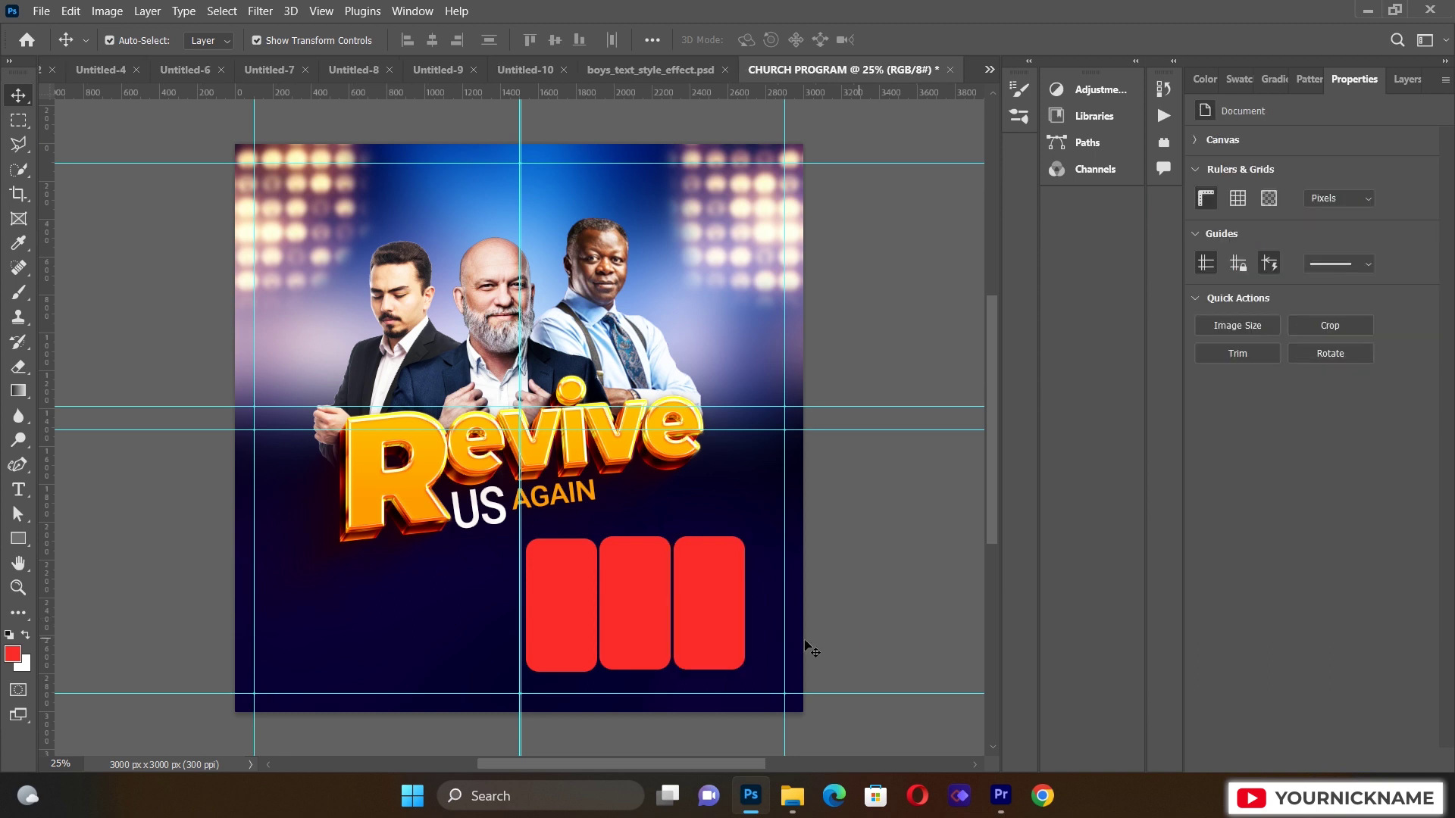
Step: Select all three red panels and lower them slightly toward the flyer's bottom edge
left_click(550, 580)
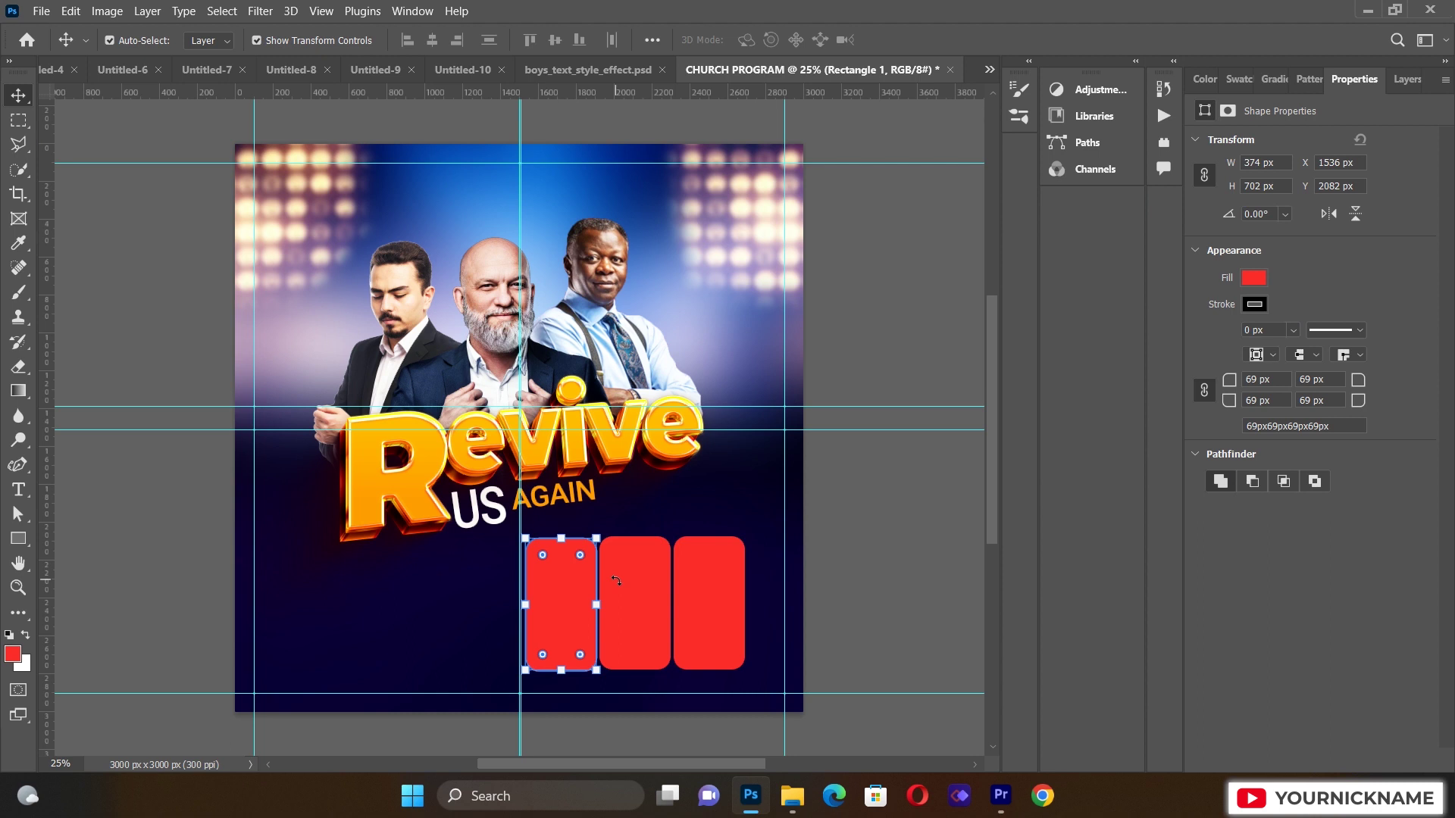
left_click(654, 590, "shift")
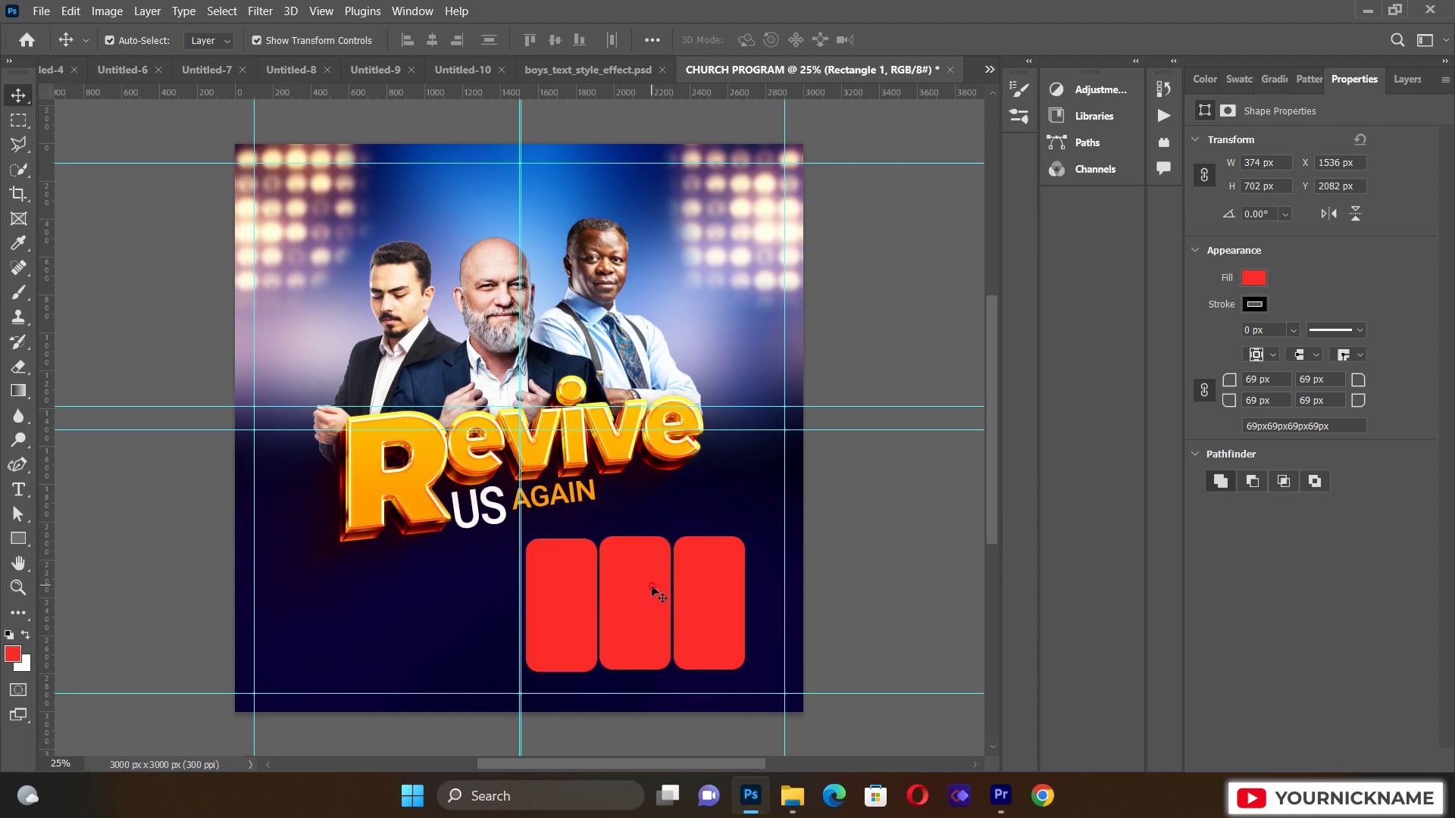
left_click(709, 594, "shift")
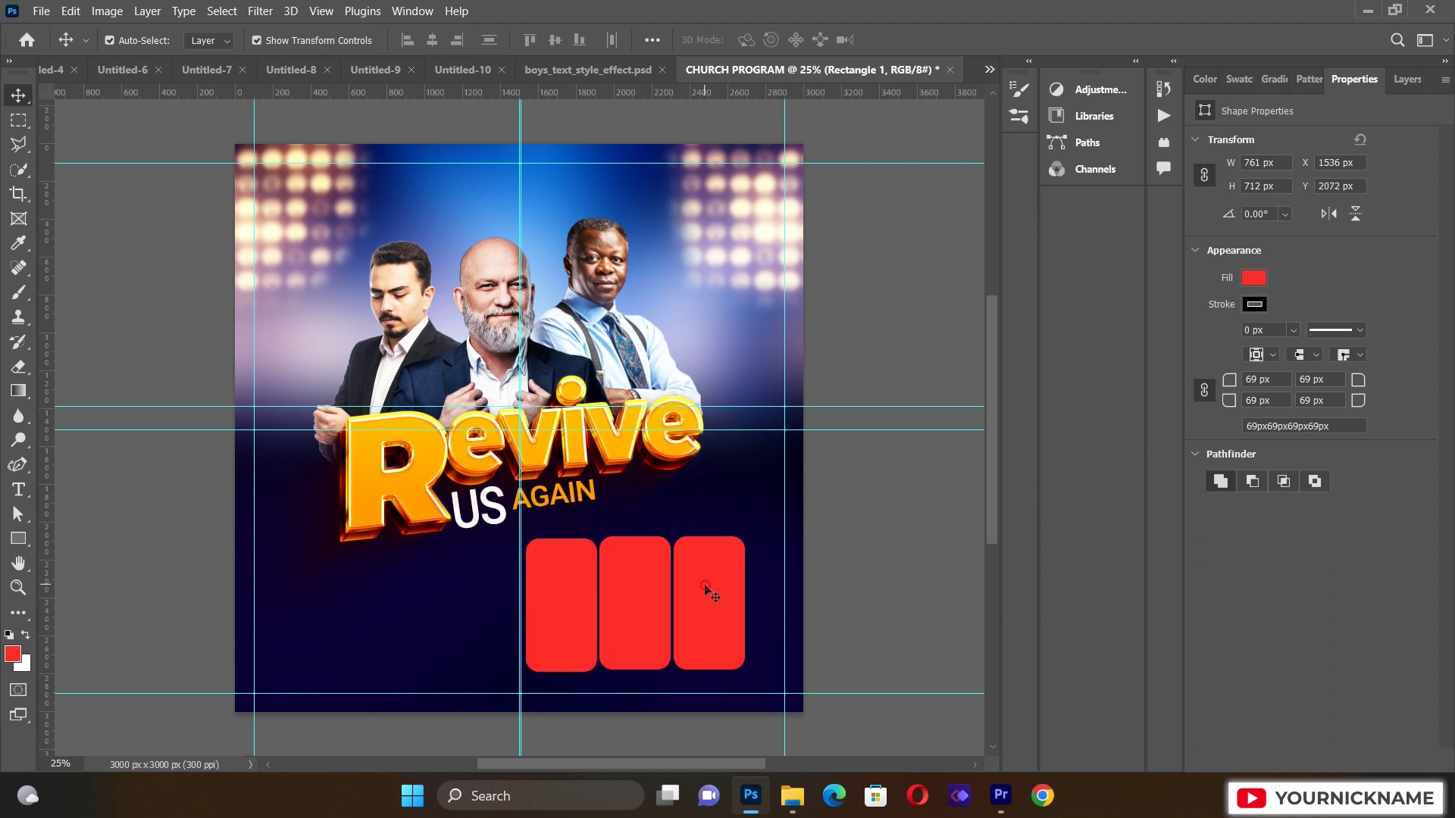
left_click(1398, 80)
left_click_drag(705, 607, 706, 625)
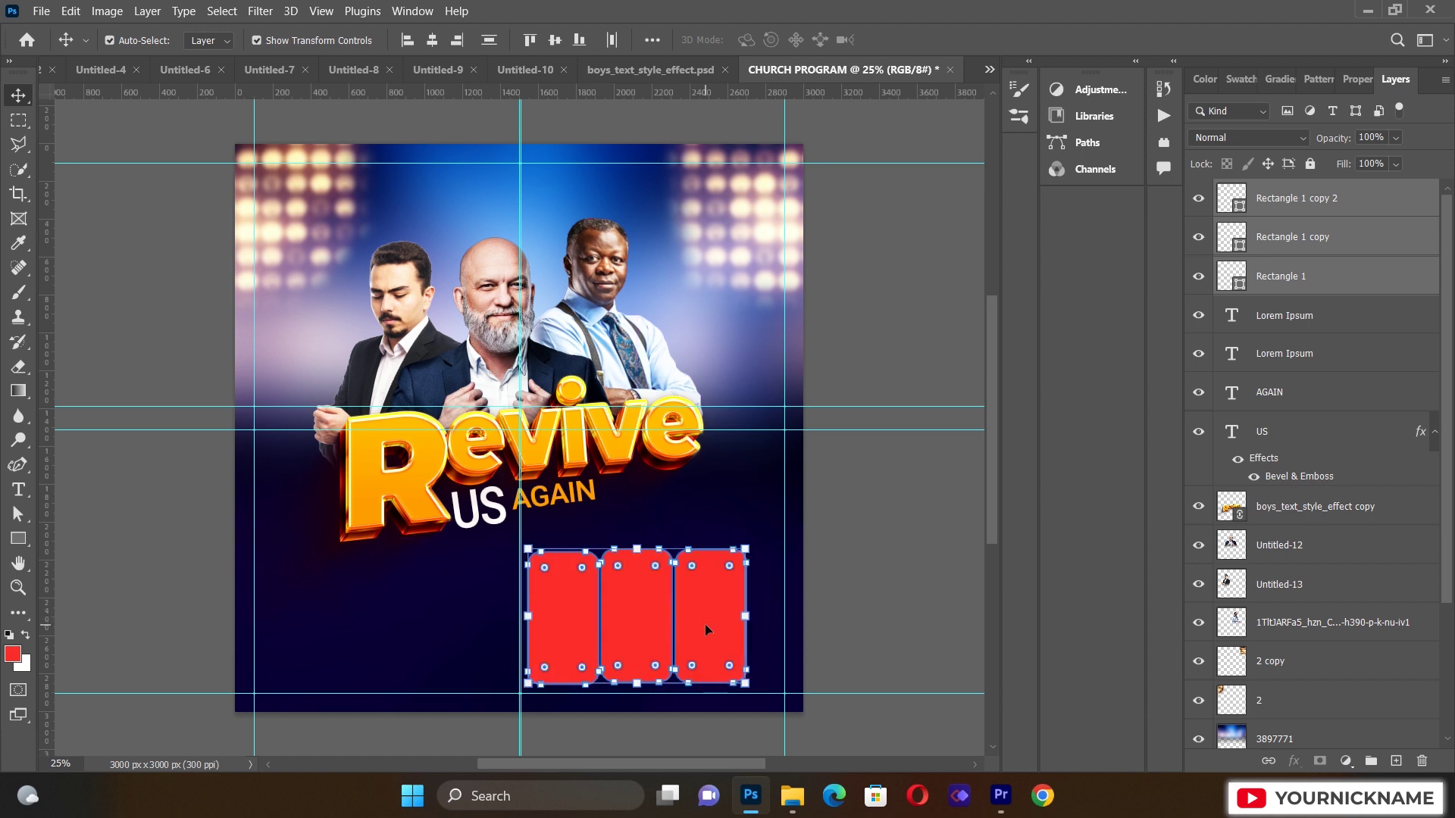
key("Down")
key("Down")
key("Down")
key("Down")
key("Down")
key("Down")
key("Down")
key("Down")
key("Down")
key("Down")
key("Down")
key("Down")
key("Down")
key("Down")
key("Down")
key("Down")
key("Down")
key("Down")
key("Down")
key("Down")
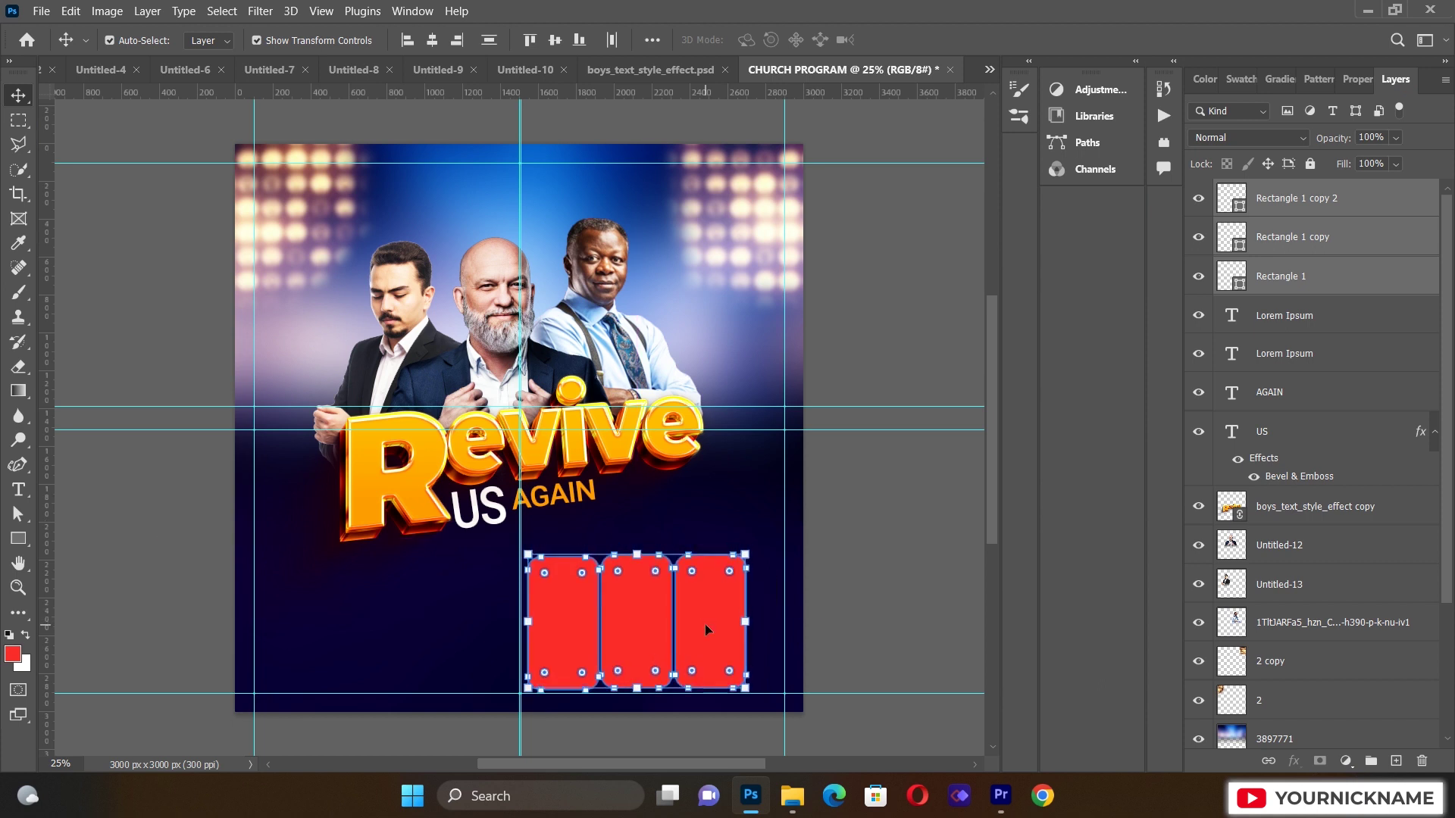
key("Down")
key("Down")
key("Up")
key("Up")
key("Up")
key("Up")
key("Up")
key("Down")
key("Down")
key("Down")
key("Down")
key("Down")
key("Down")
key("Down")
key("Down")
key("Down")
key("Down")
key("Down")
key("Down")
key("Down")
key("Down")
key("Down")
key("Down")
key("Down")
key("Down")
key("Down")
key("Down")
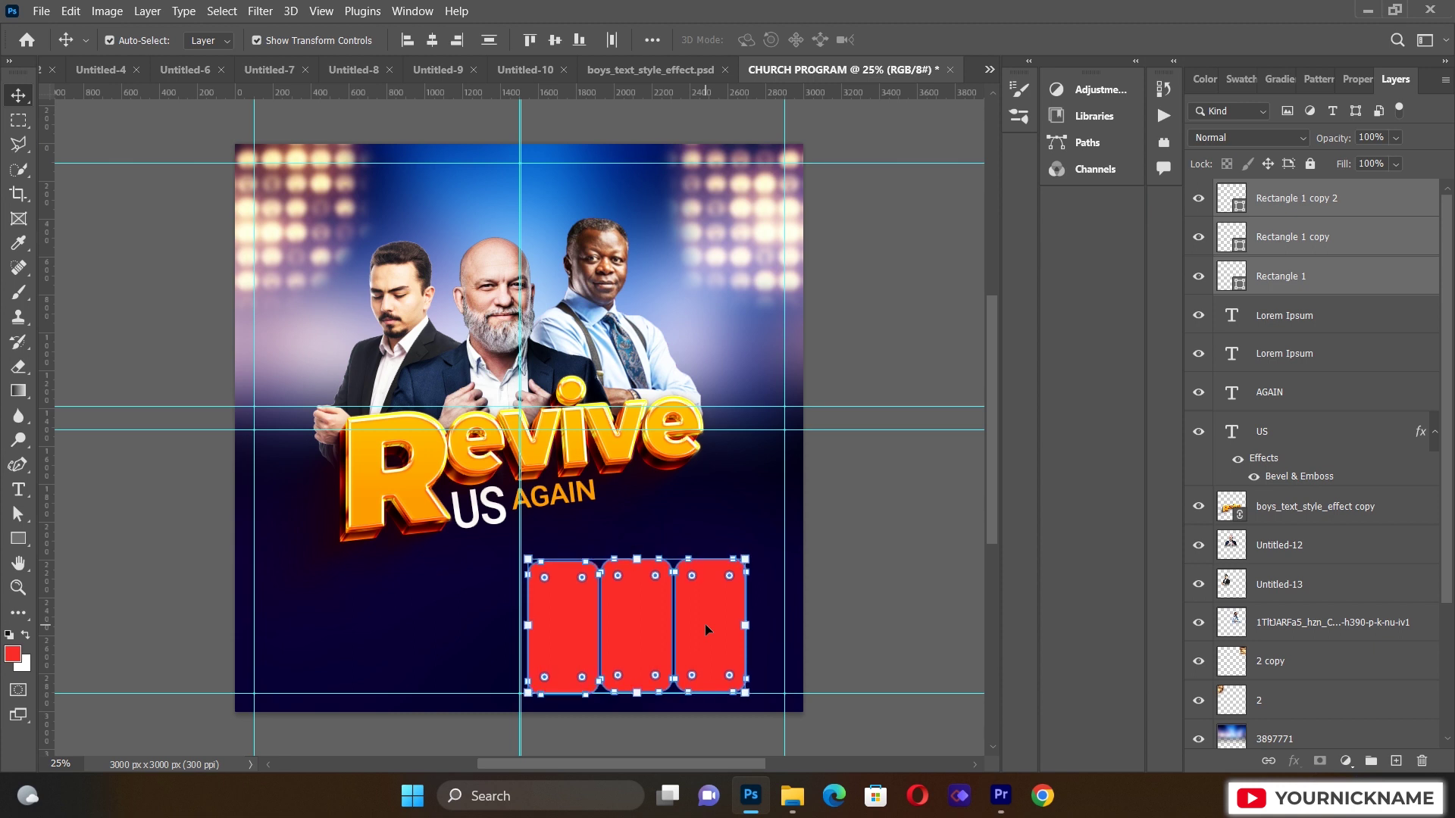
key("Down")
key("Down")
key("Down")
key("Down")
key("Down")
key("Down")
key("Down")
key("Down")
key("Down")
key("Down")
key("Down")
key("Down")
key("Down")
key("Down")
key("Down")
key("Down")
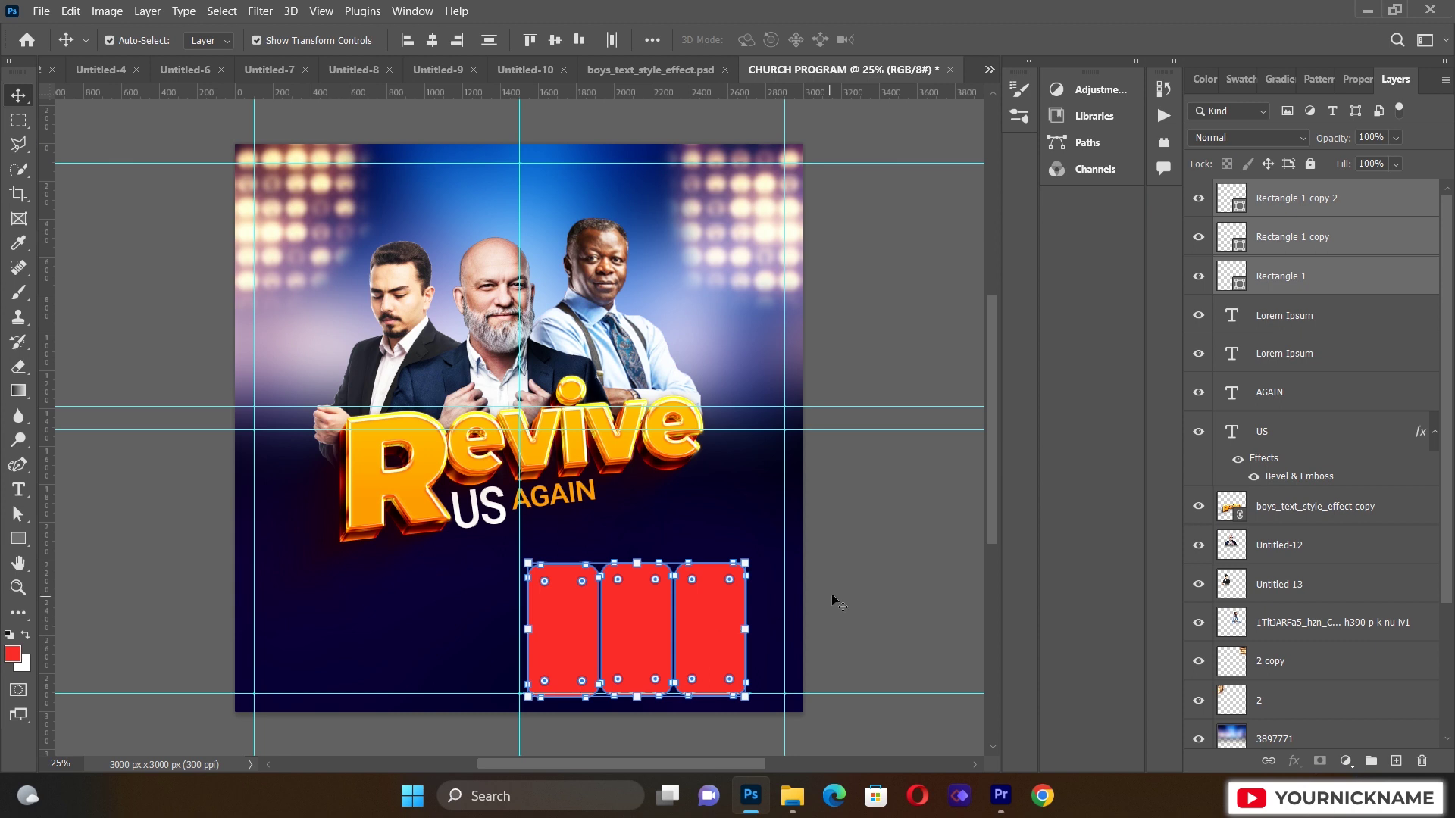
left_click(849, 593)
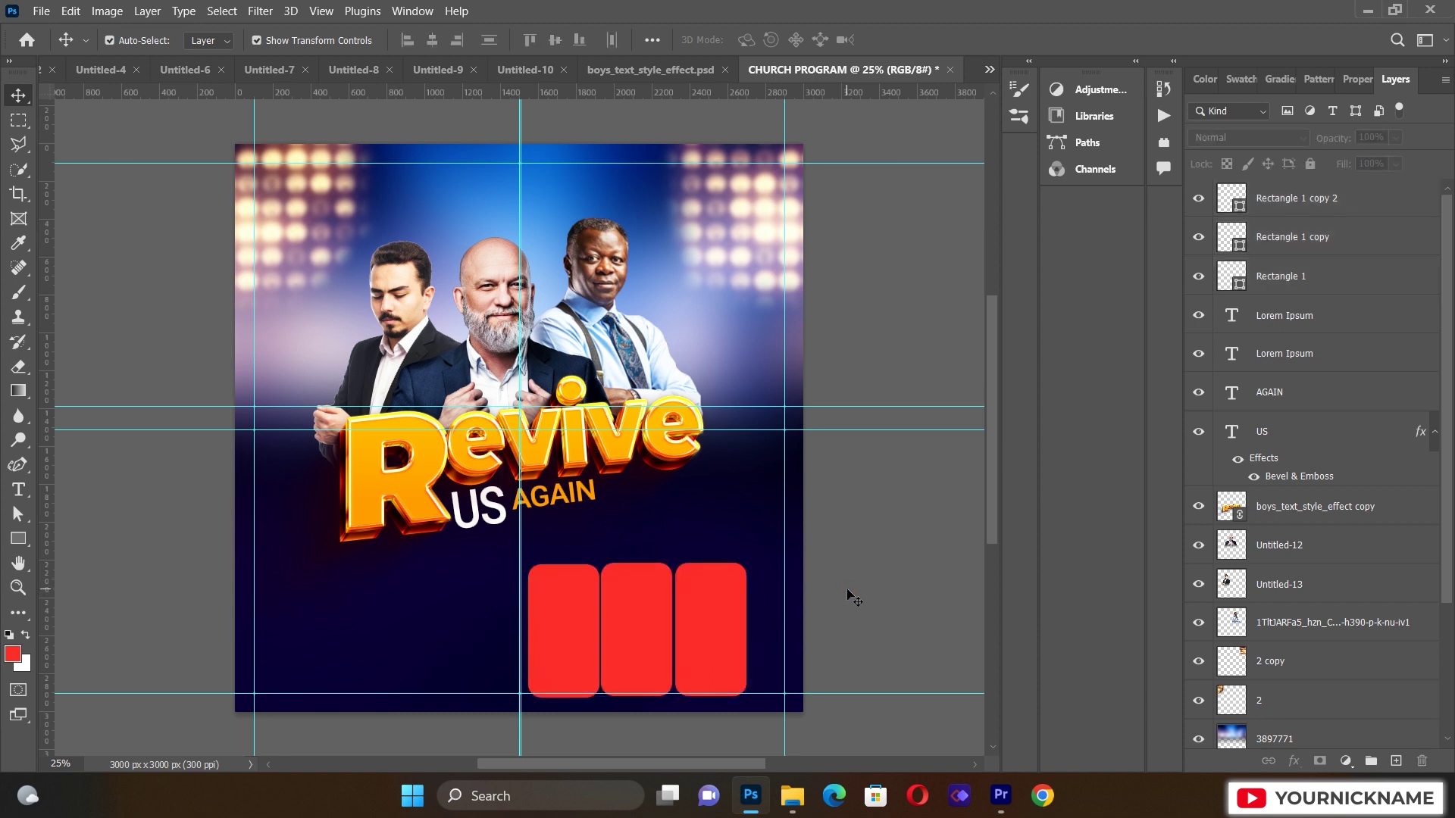
left_click(653, 634)
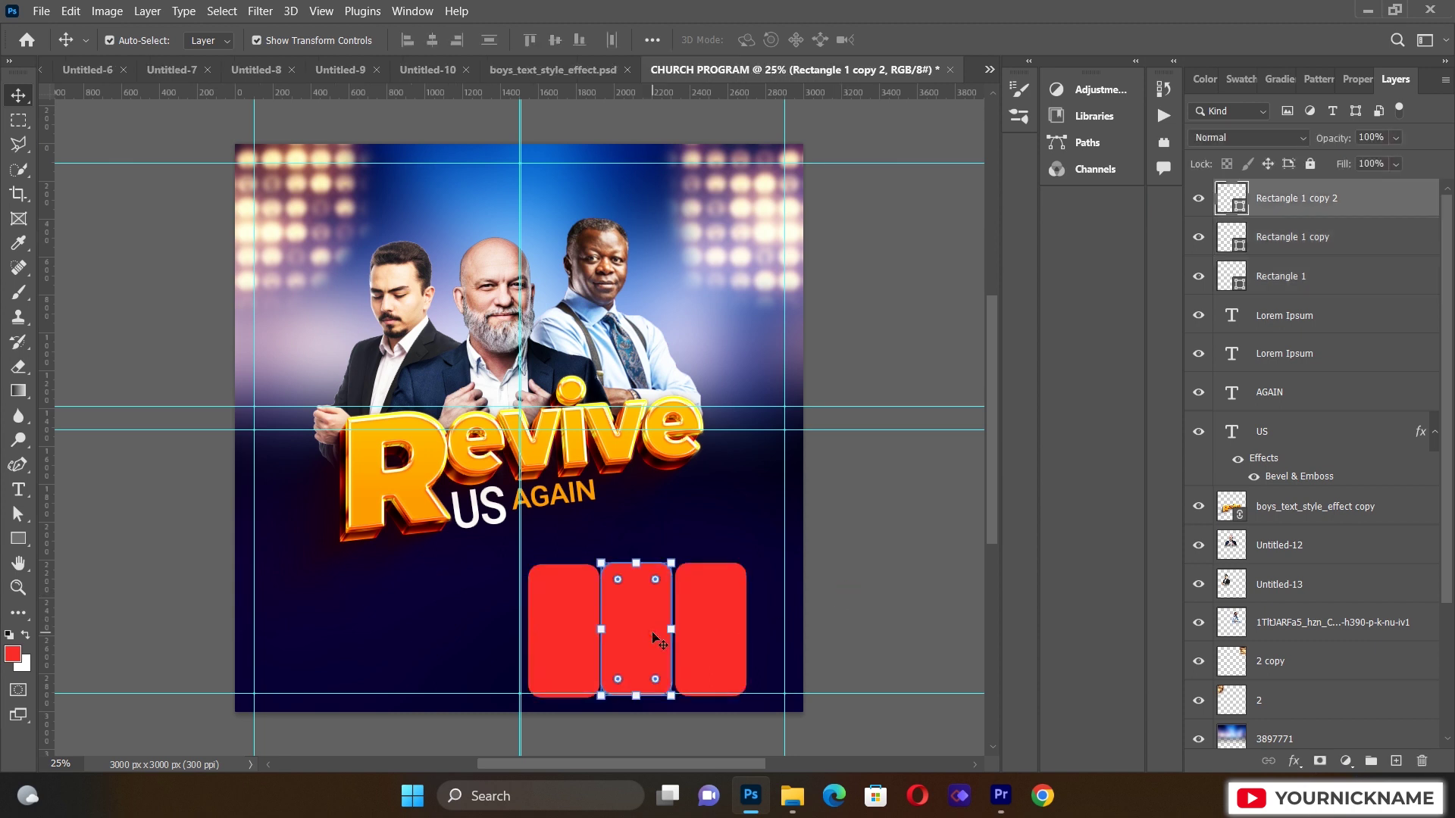
left_click(182, 629)
left_click(584, 601)
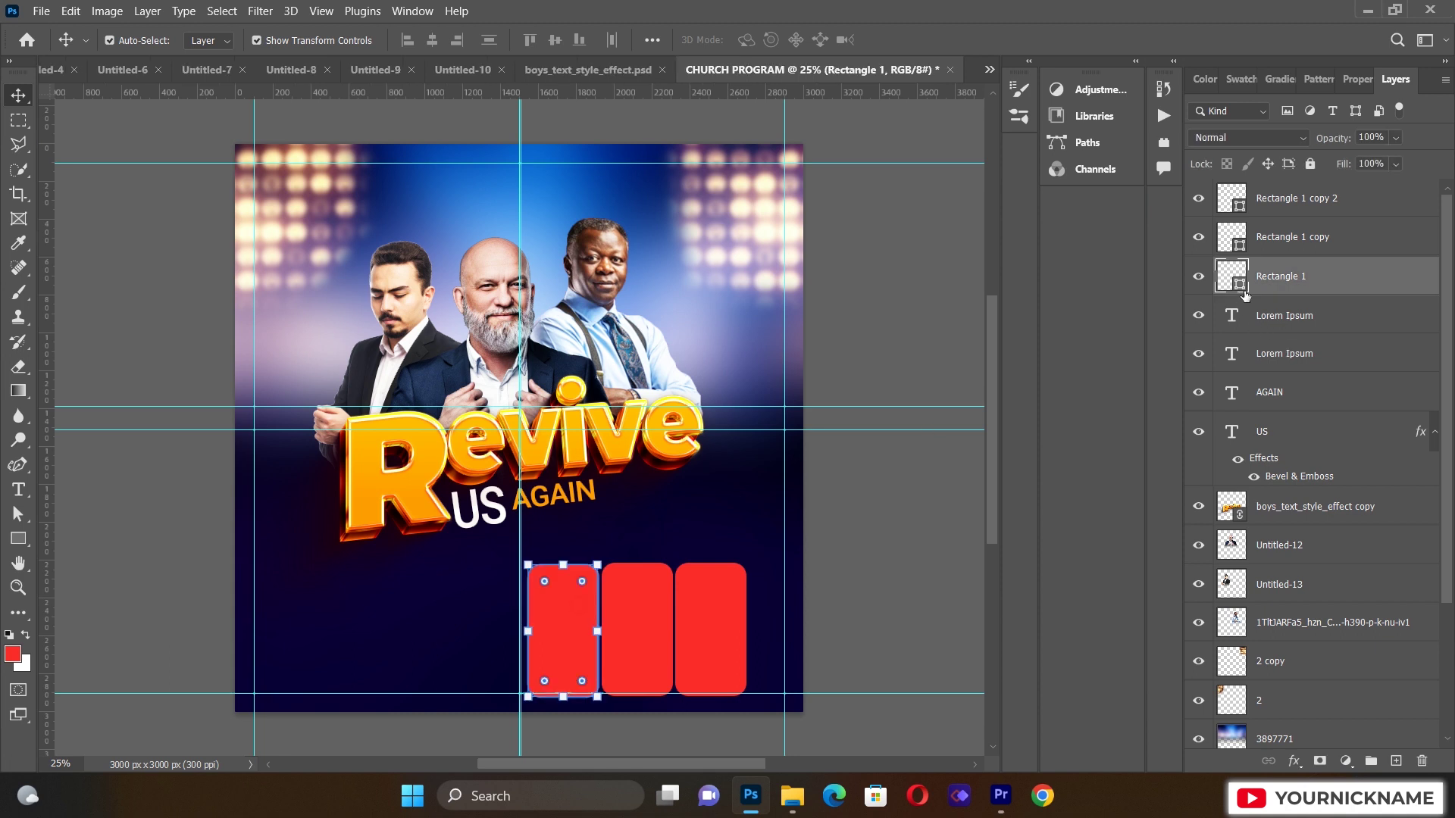
left_click(916, 300)
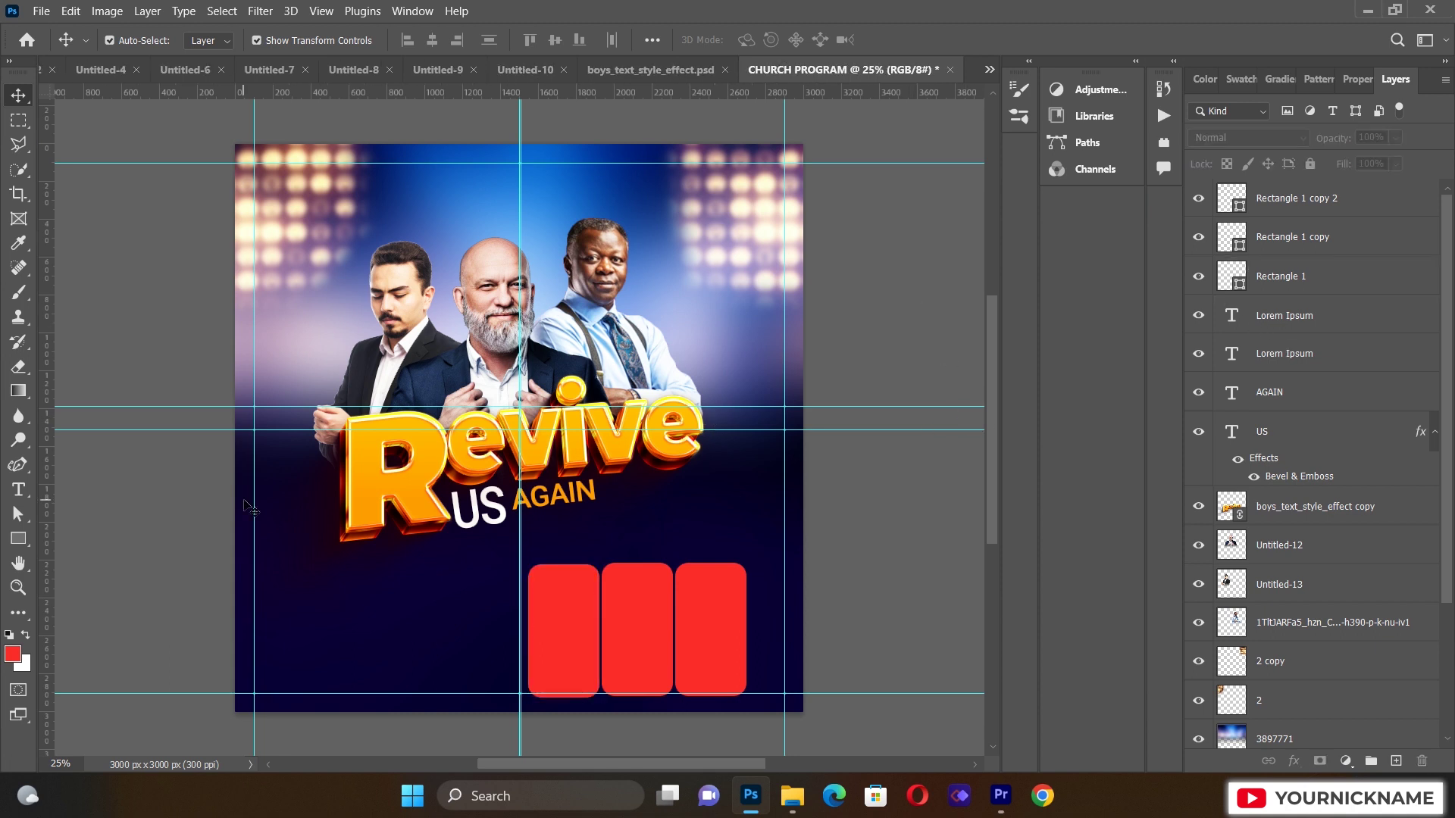
Step: Place Untitled-10.png as a linked image over the left red panel
left_click(41, 11)
left_click(110, 368)
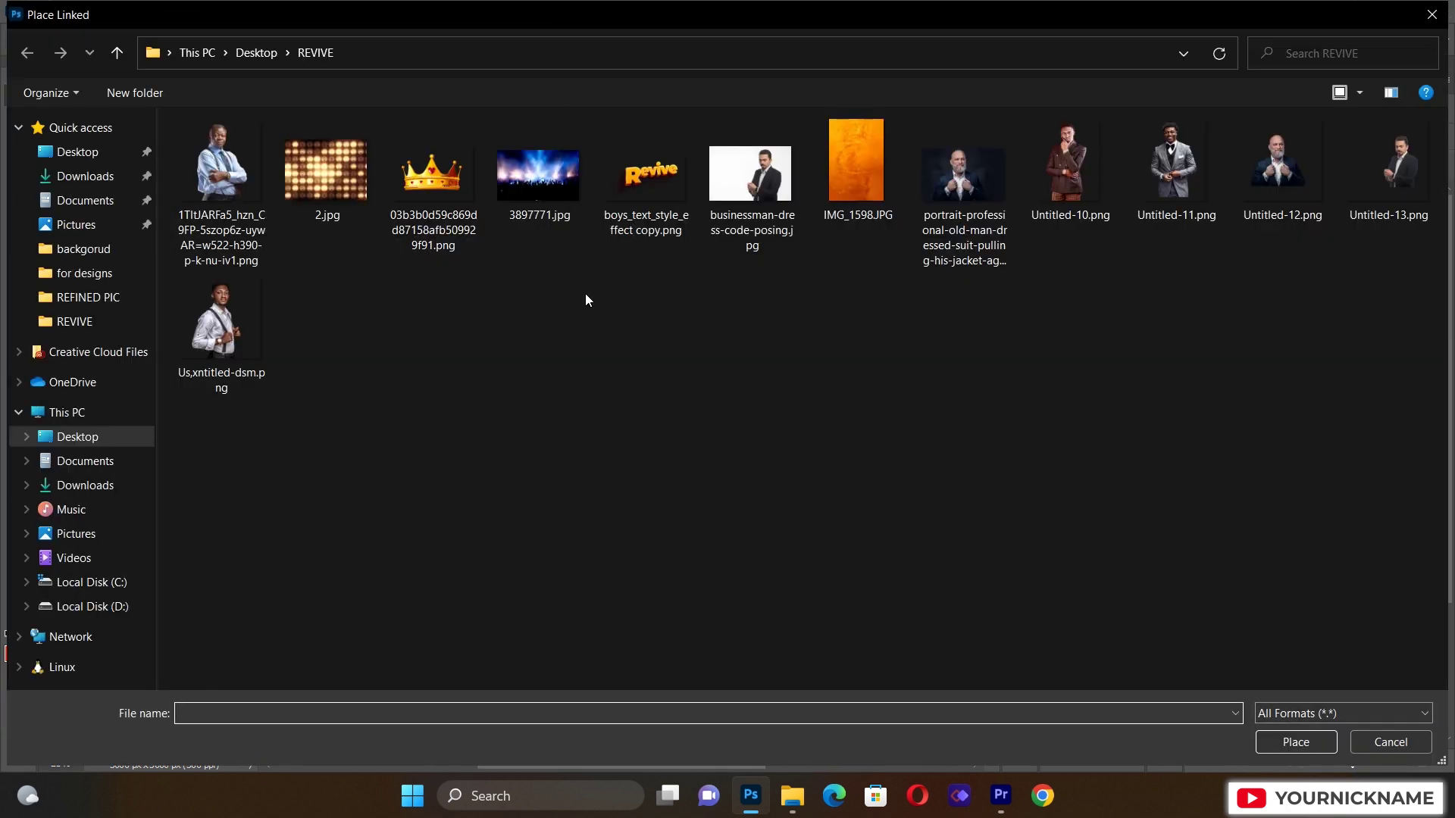
double_click(1064, 182)
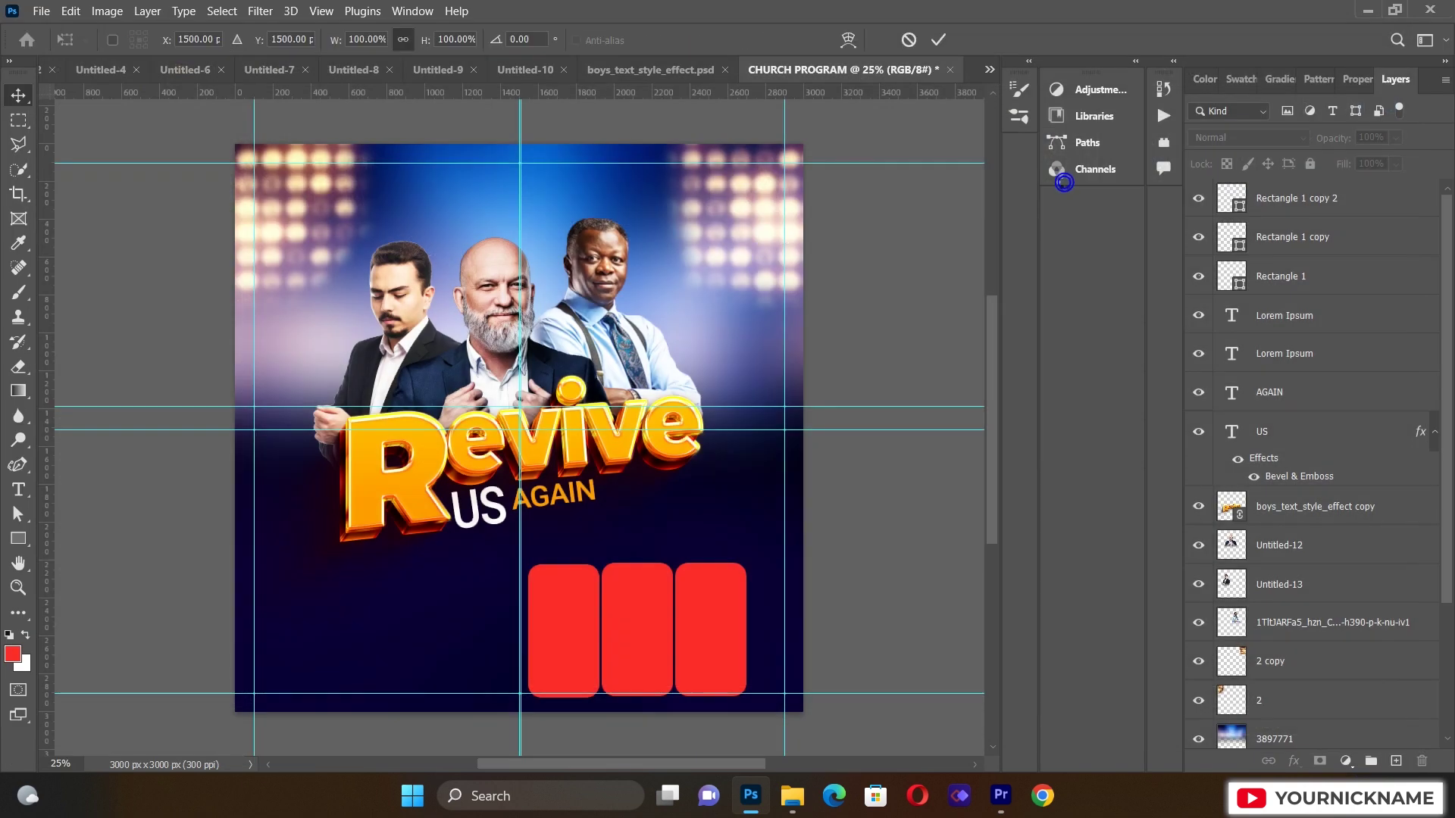
left_click_drag(534, 377, 567, 597)
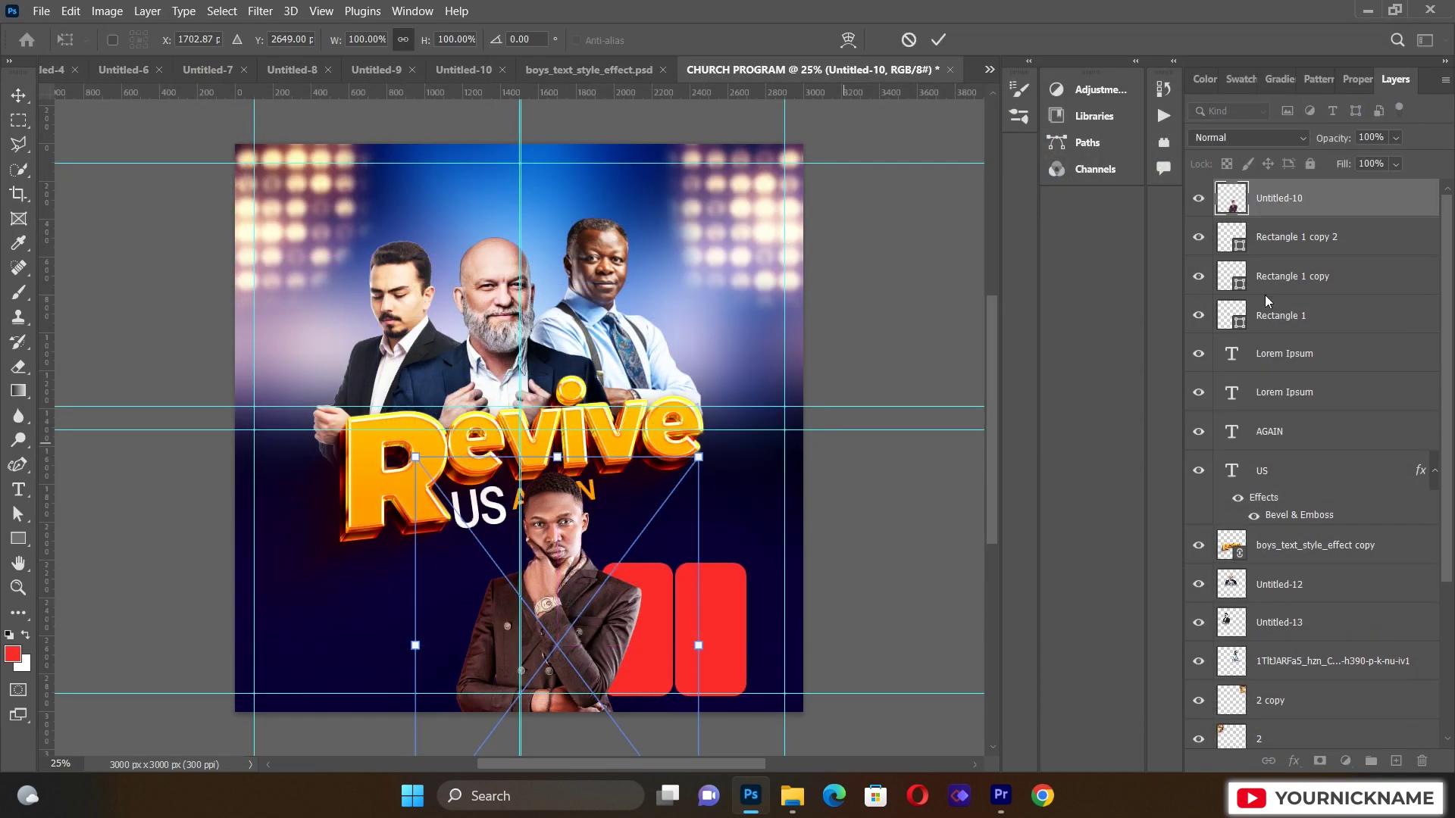
left_click(1287, 239)
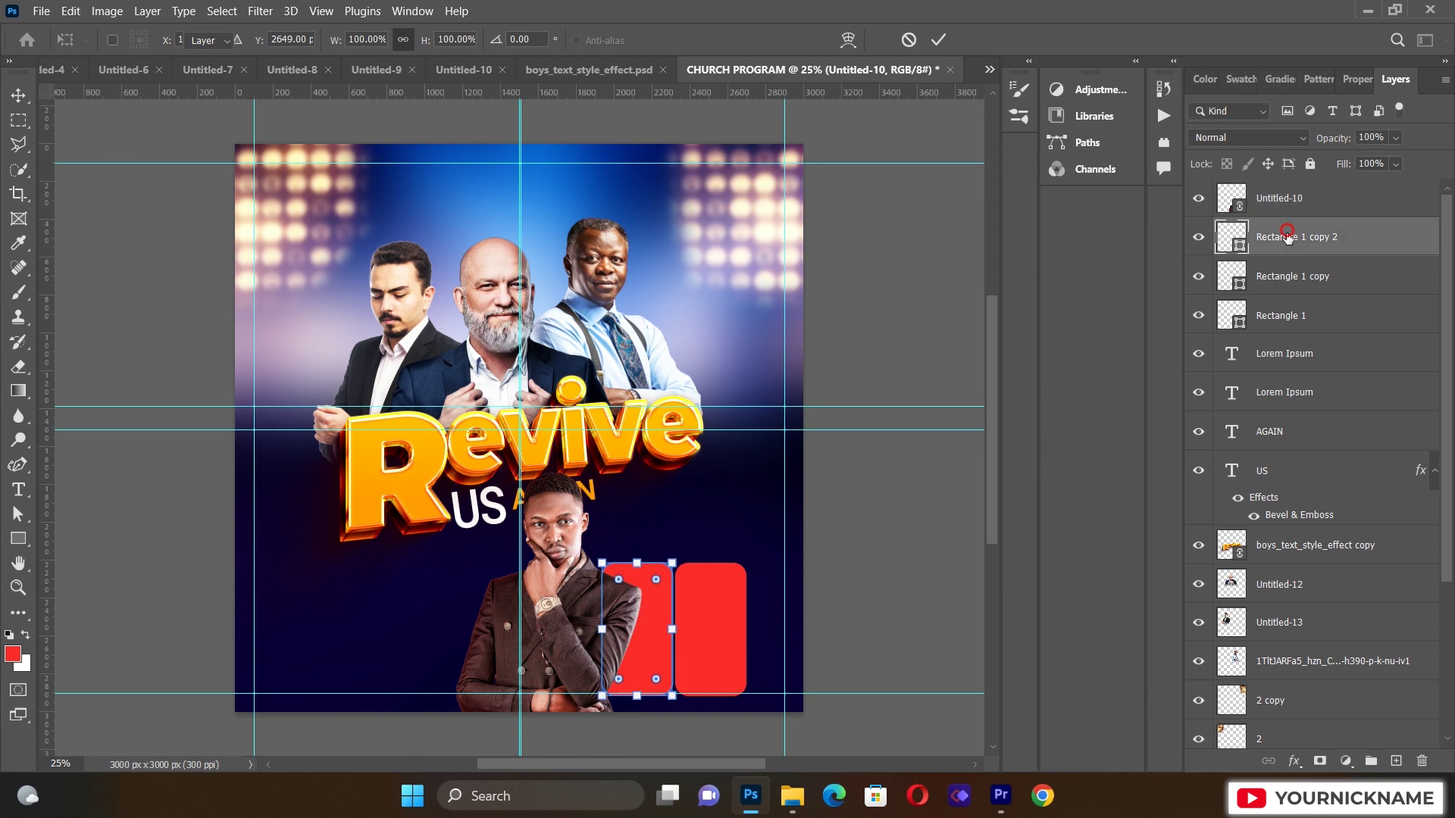
Step: Stack the portrait above Rectangle 1 and clip it into the left panel
left_click(1286, 315)
left_click_drag(1286, 316, 1273, 295)
right_click(1280, 275)
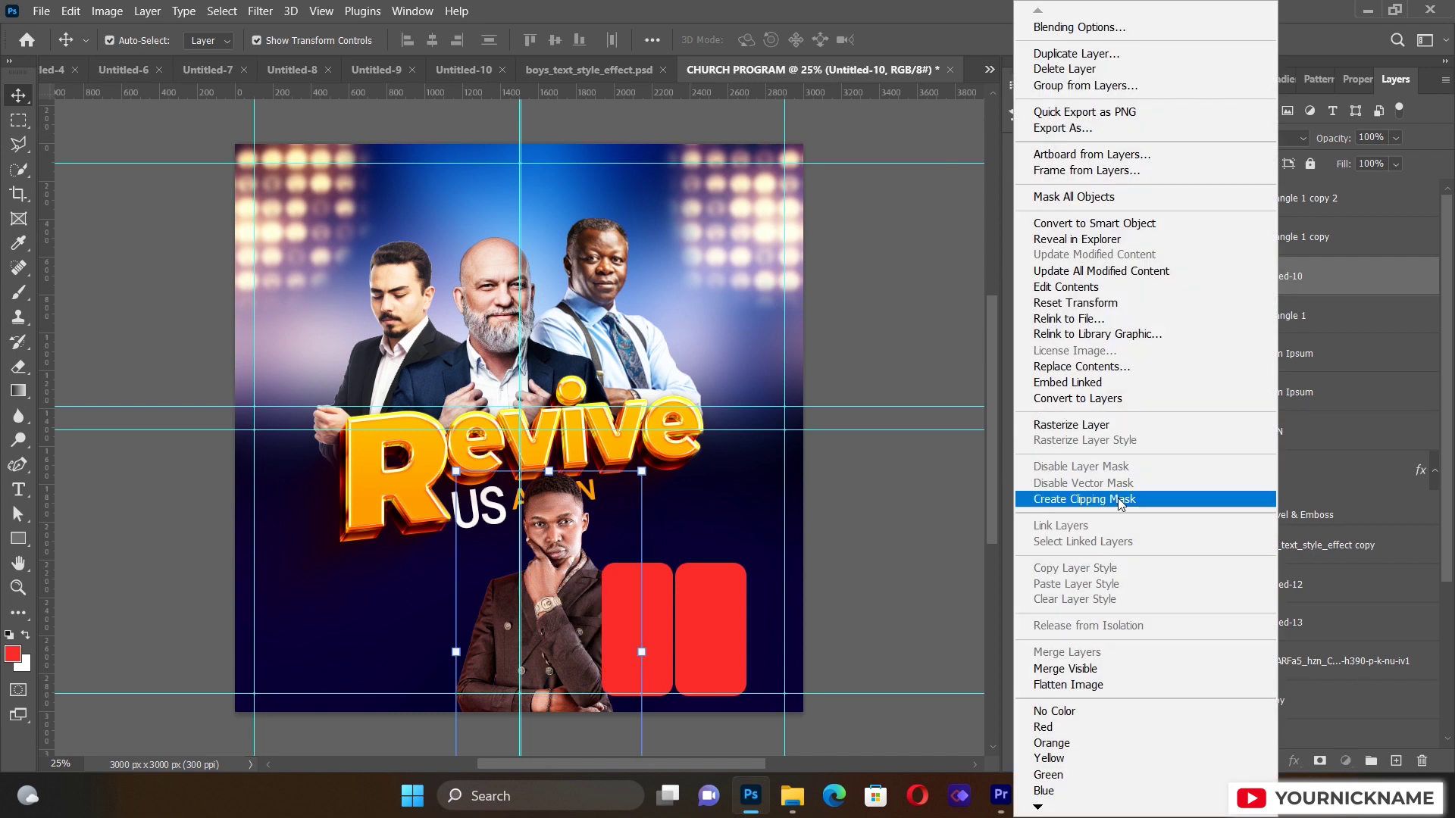
left_click(1120, 500)
left_click_drag(569, 623, 555, 618)
left_click(892, 568)
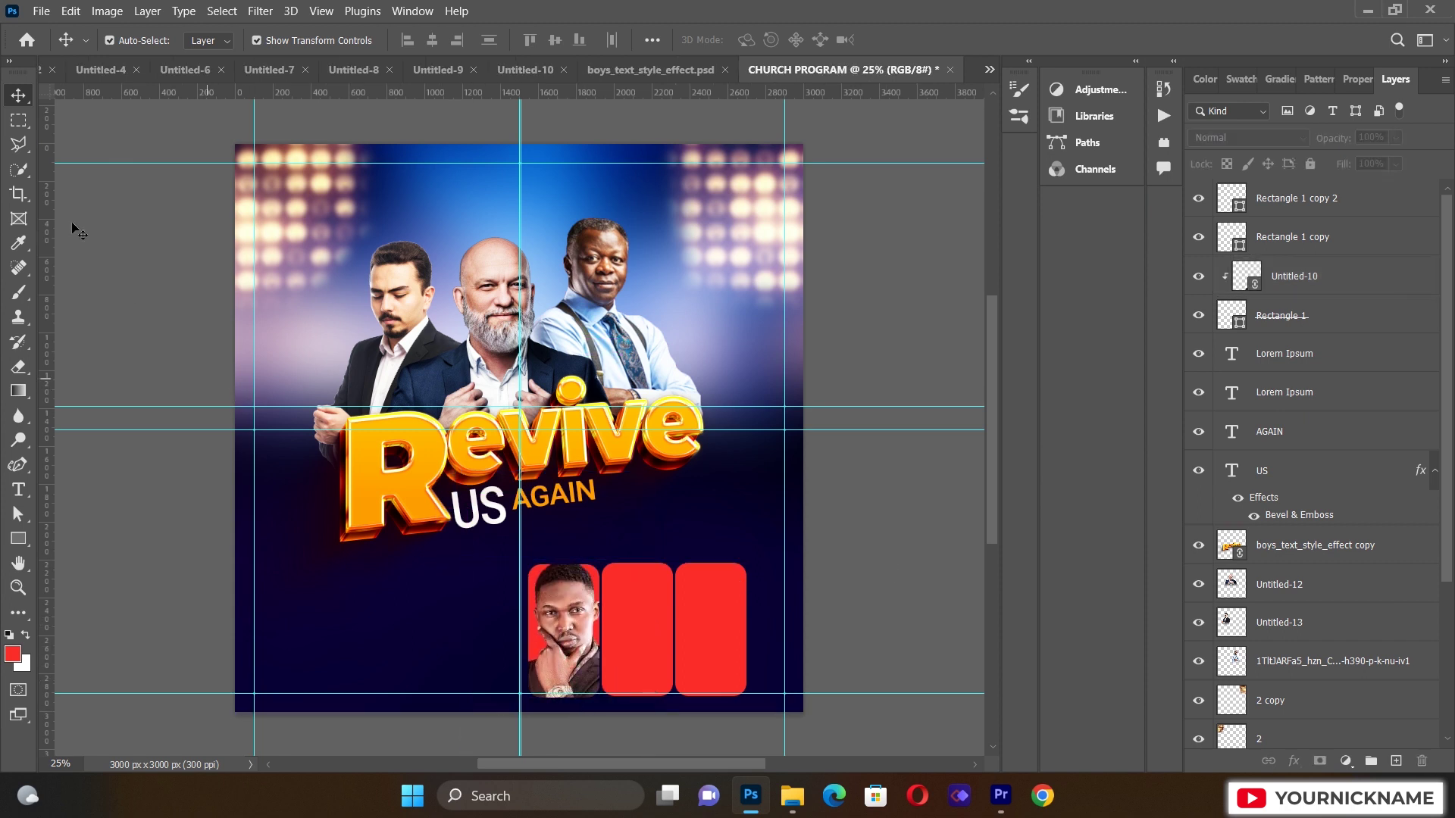
Step: Place Untitled-11.png as a linked image over the middle red panel
left_click(40, 11)
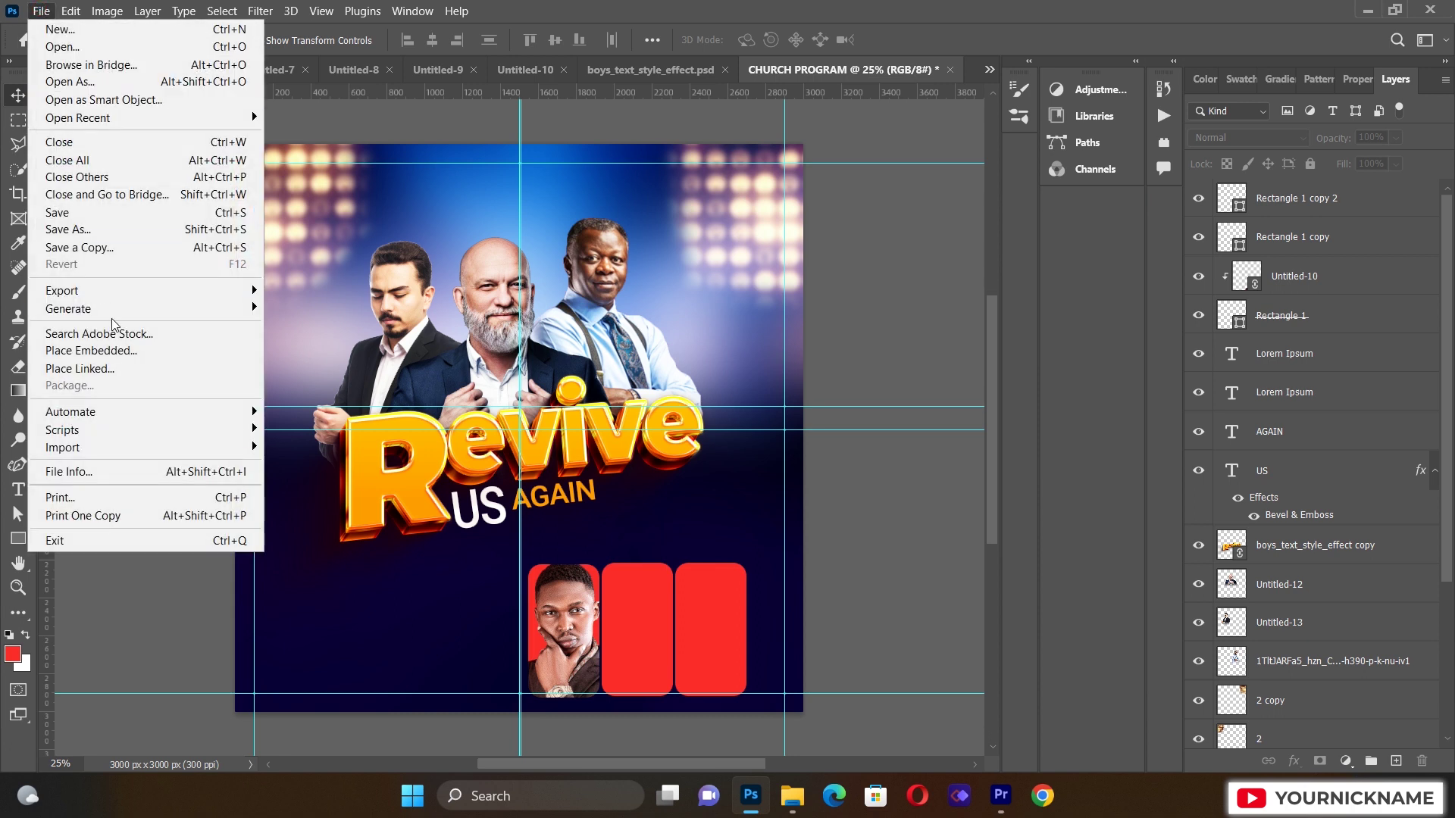
left_click(106, 371)
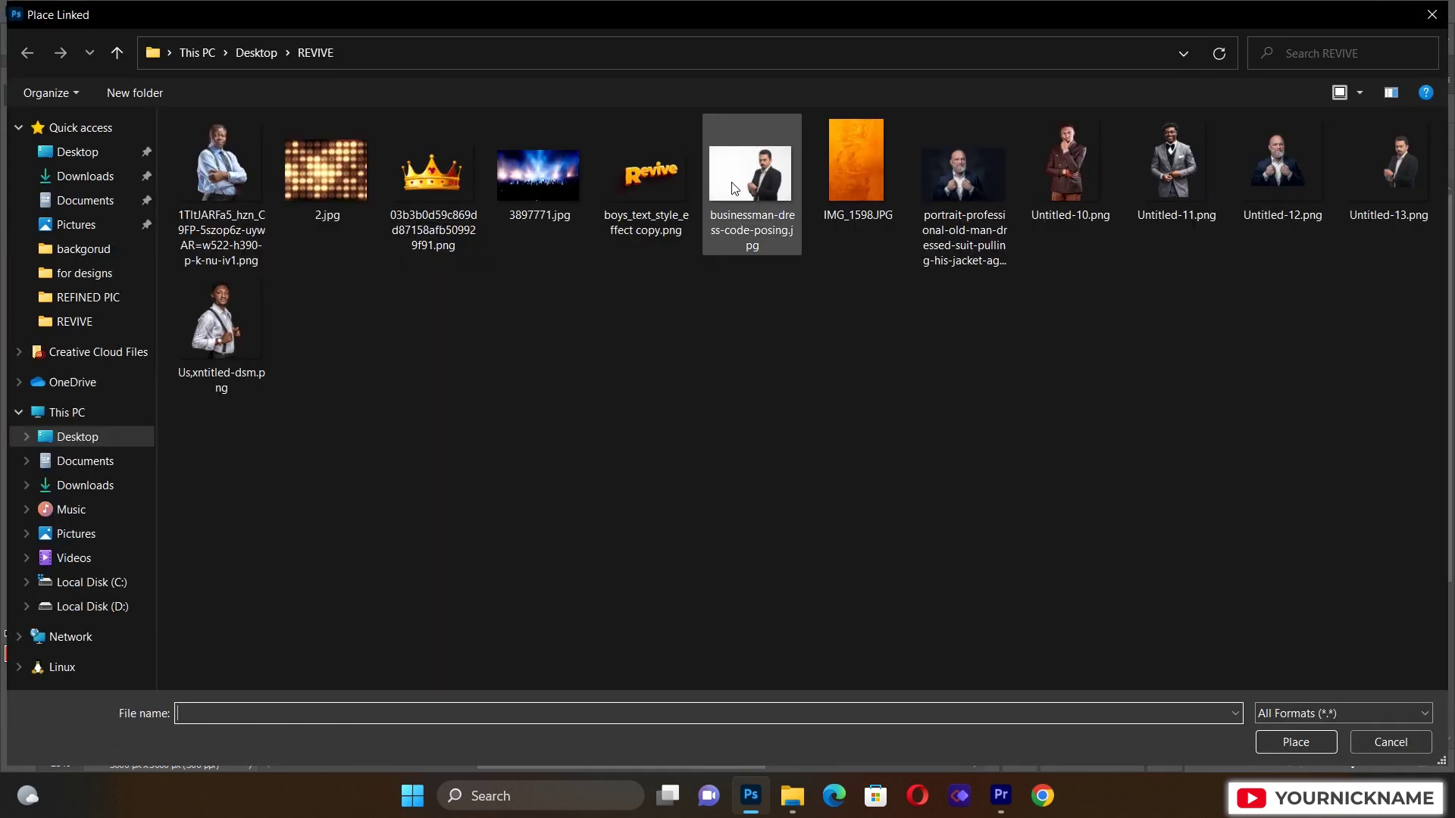
double_click(1183, 185)
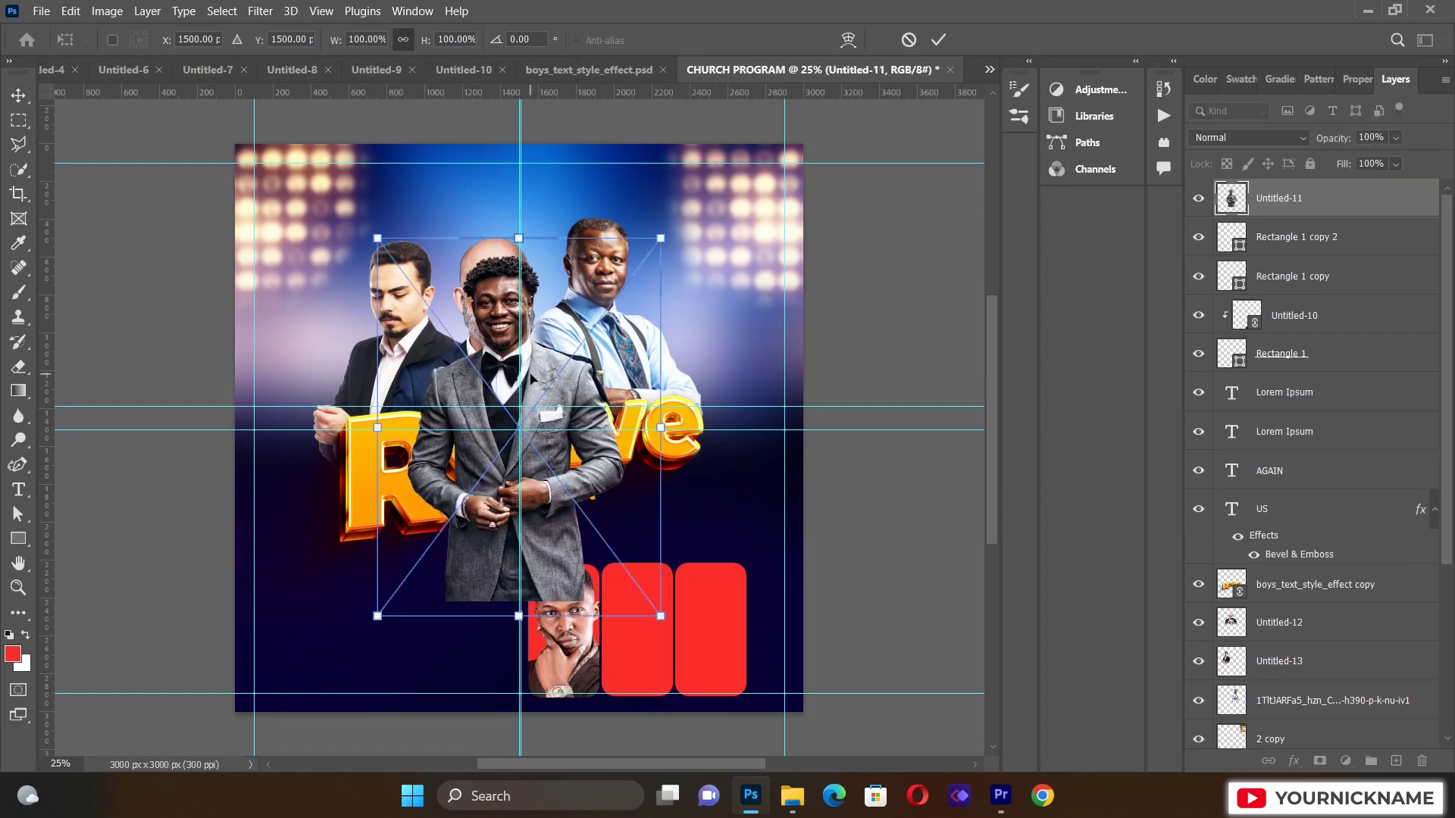
left_click_drag(568, 406, 591, 604)
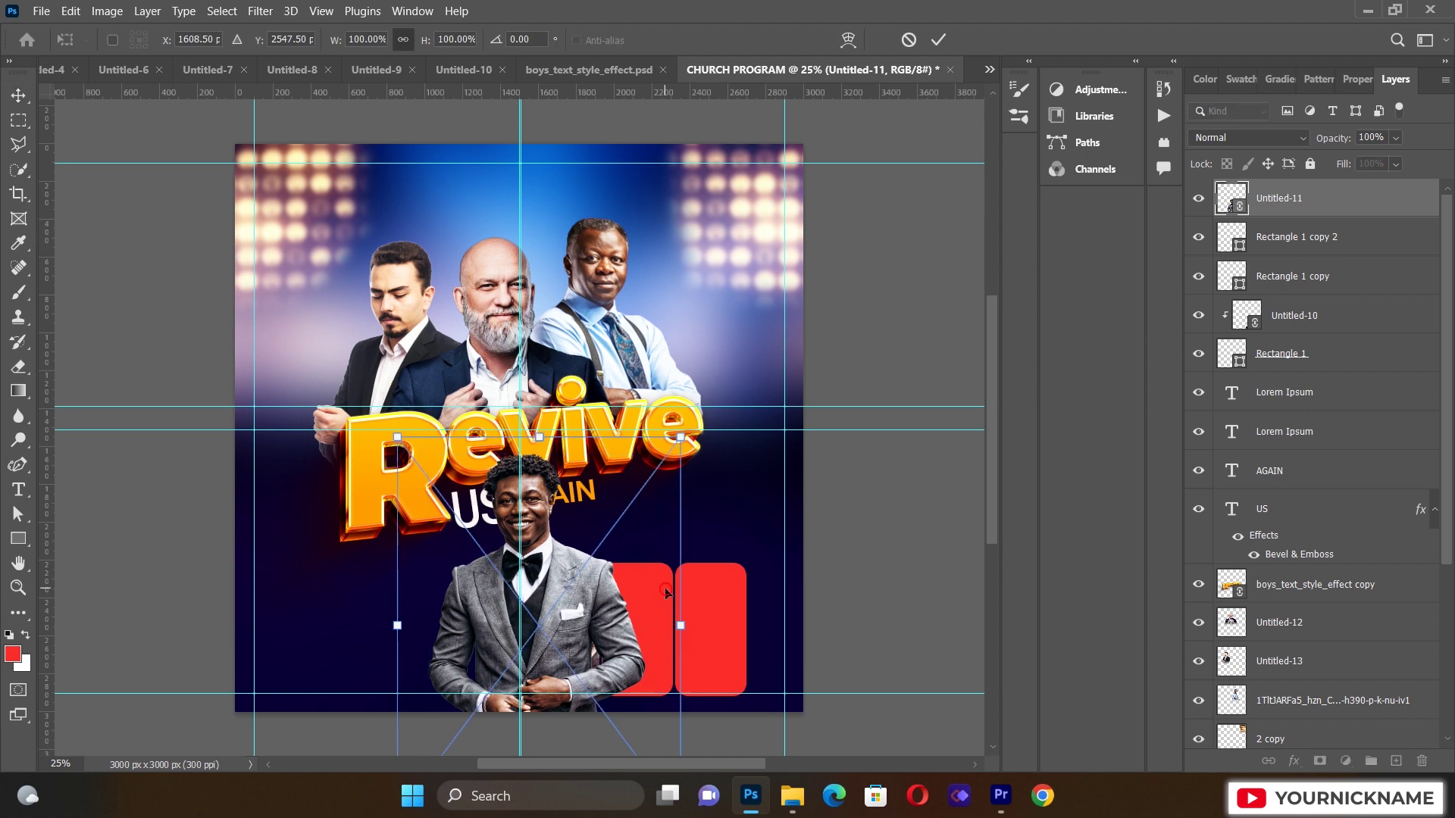
left_click_drag(665, 589, 654, 597)
left_click(880, 529)
Step: Clip the Untitled-11 portrait into Rectangle 1 copy 2 and centre it in the panel
left_click(1254, 238)
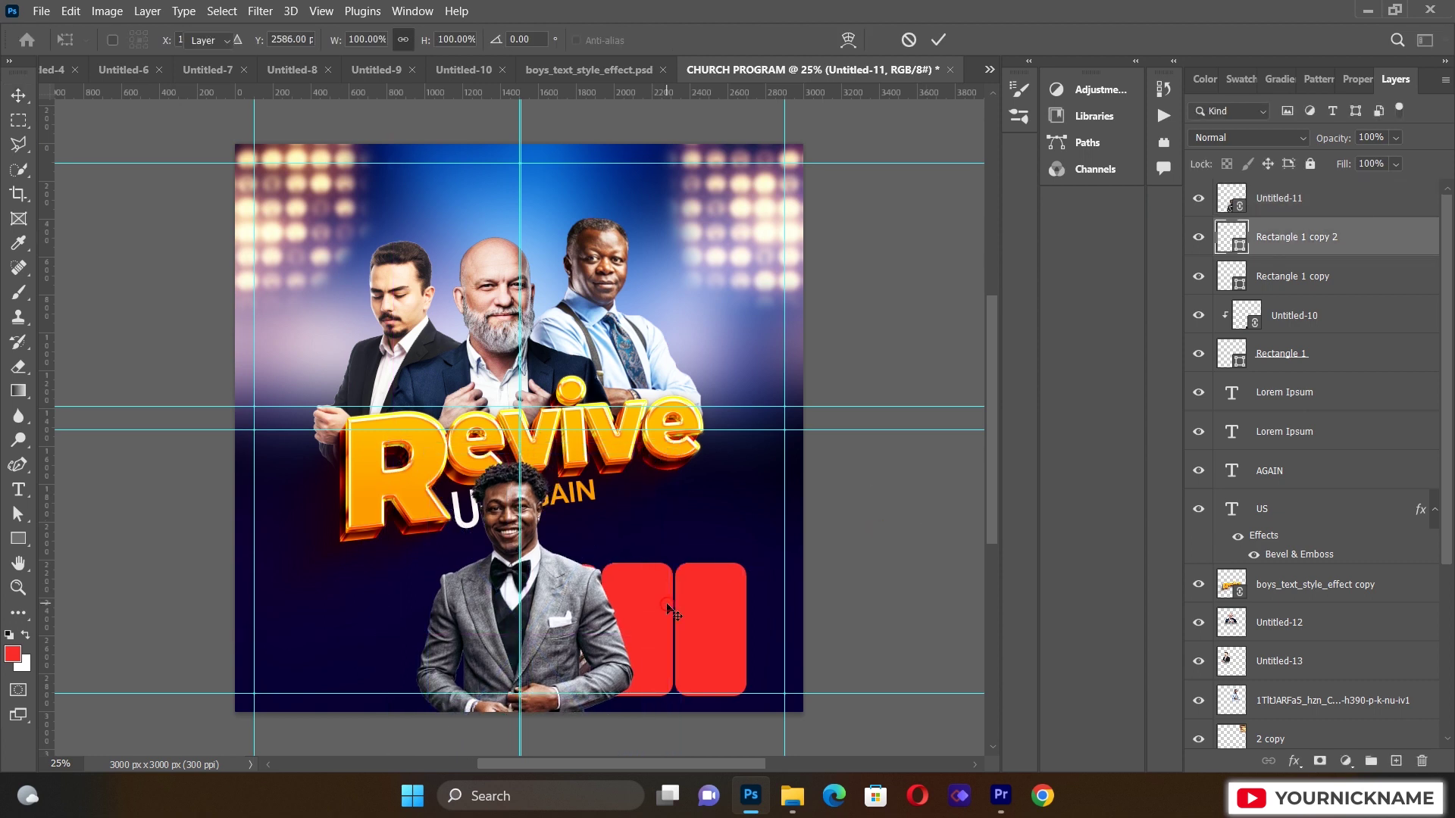
right_click(1268, 202)
left_click(1098, 496)
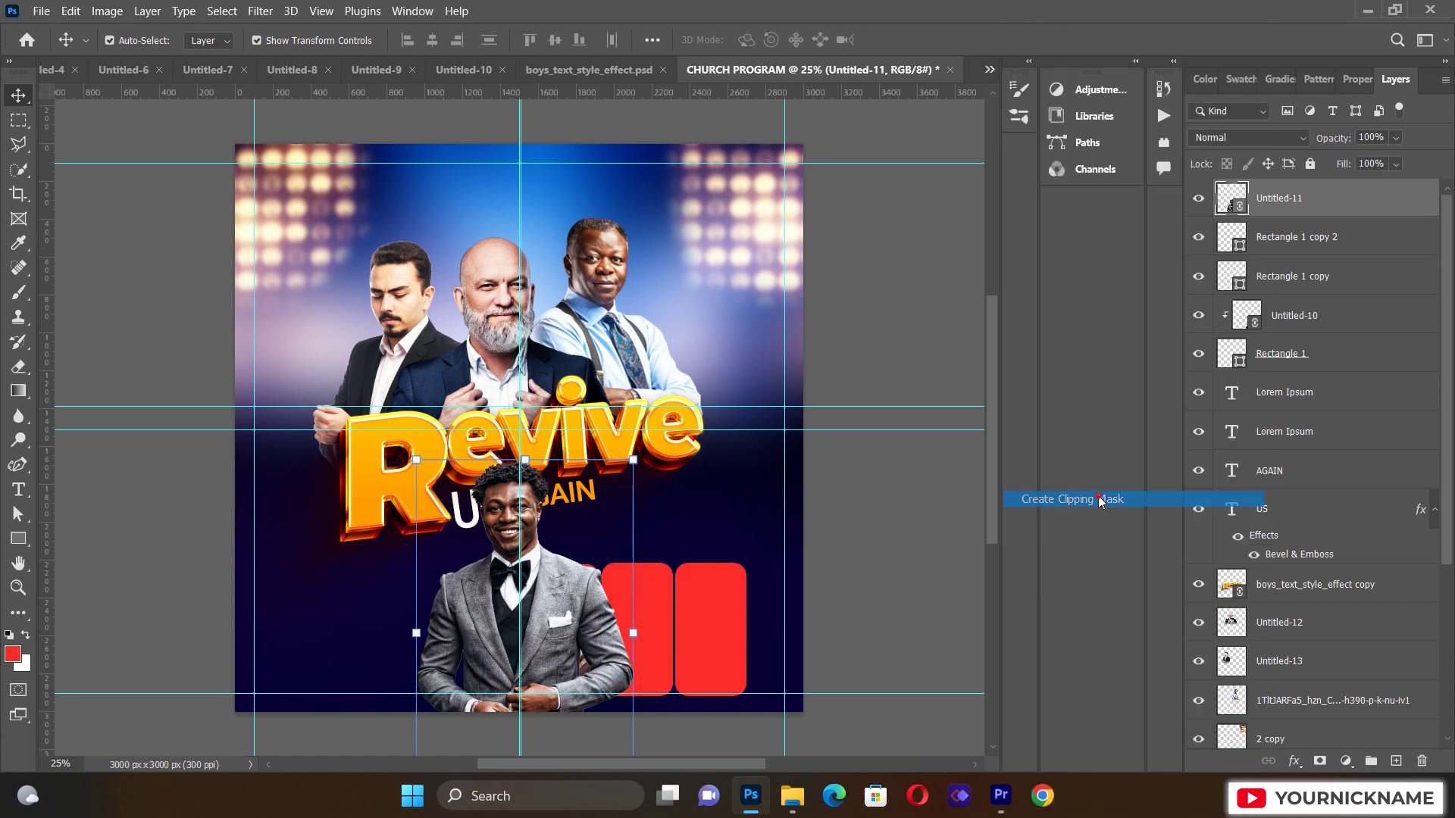
left_click_drag(617, 640, 735, 707)
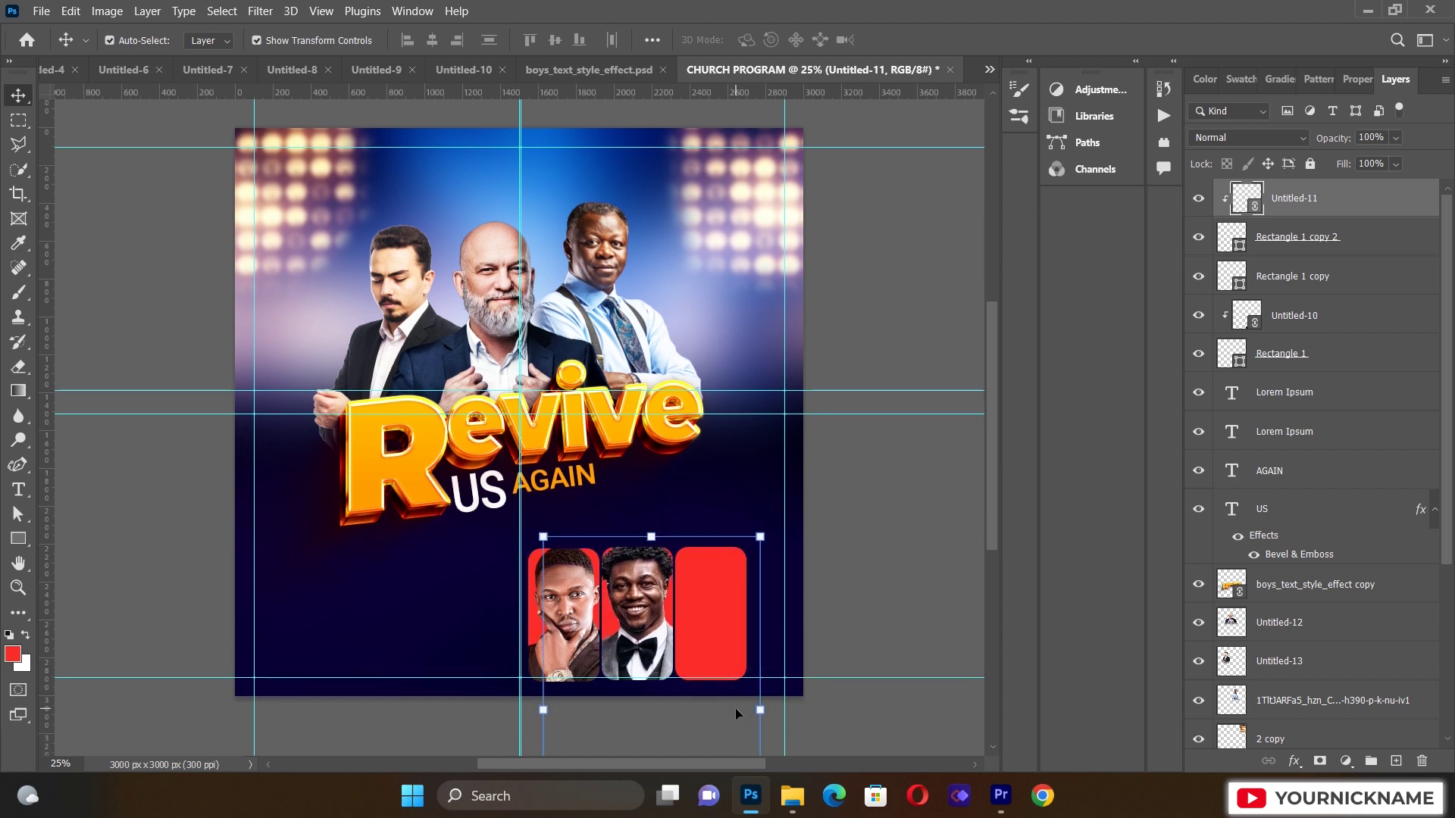
key("Down")
key("Down")
key("Down")
key("Down")
key("Down")
key("Down")
key("Down")
key("Down")
key("Down")
key("Down")
key("Down")
key("Down")
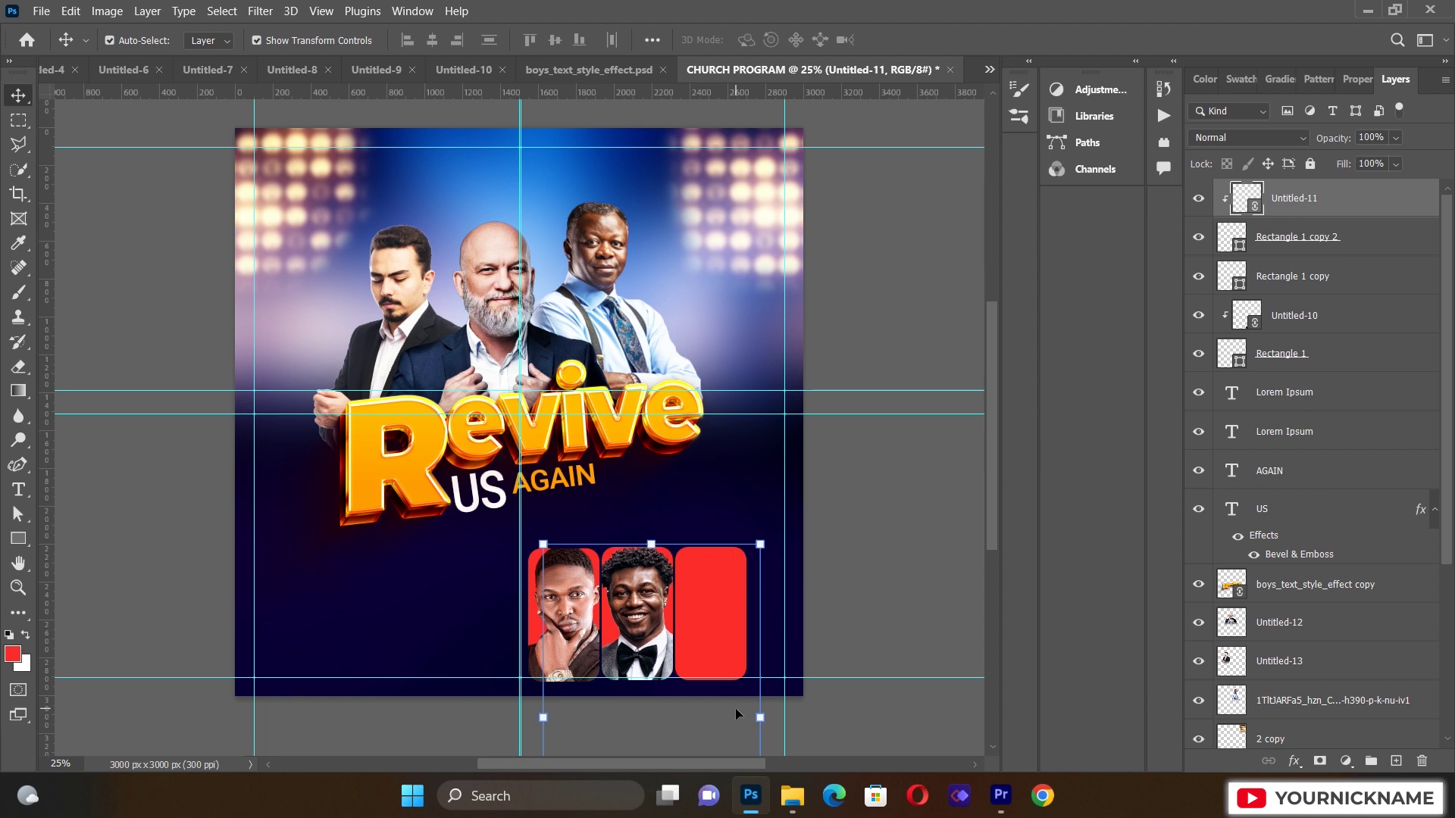
left_click(855, 505)
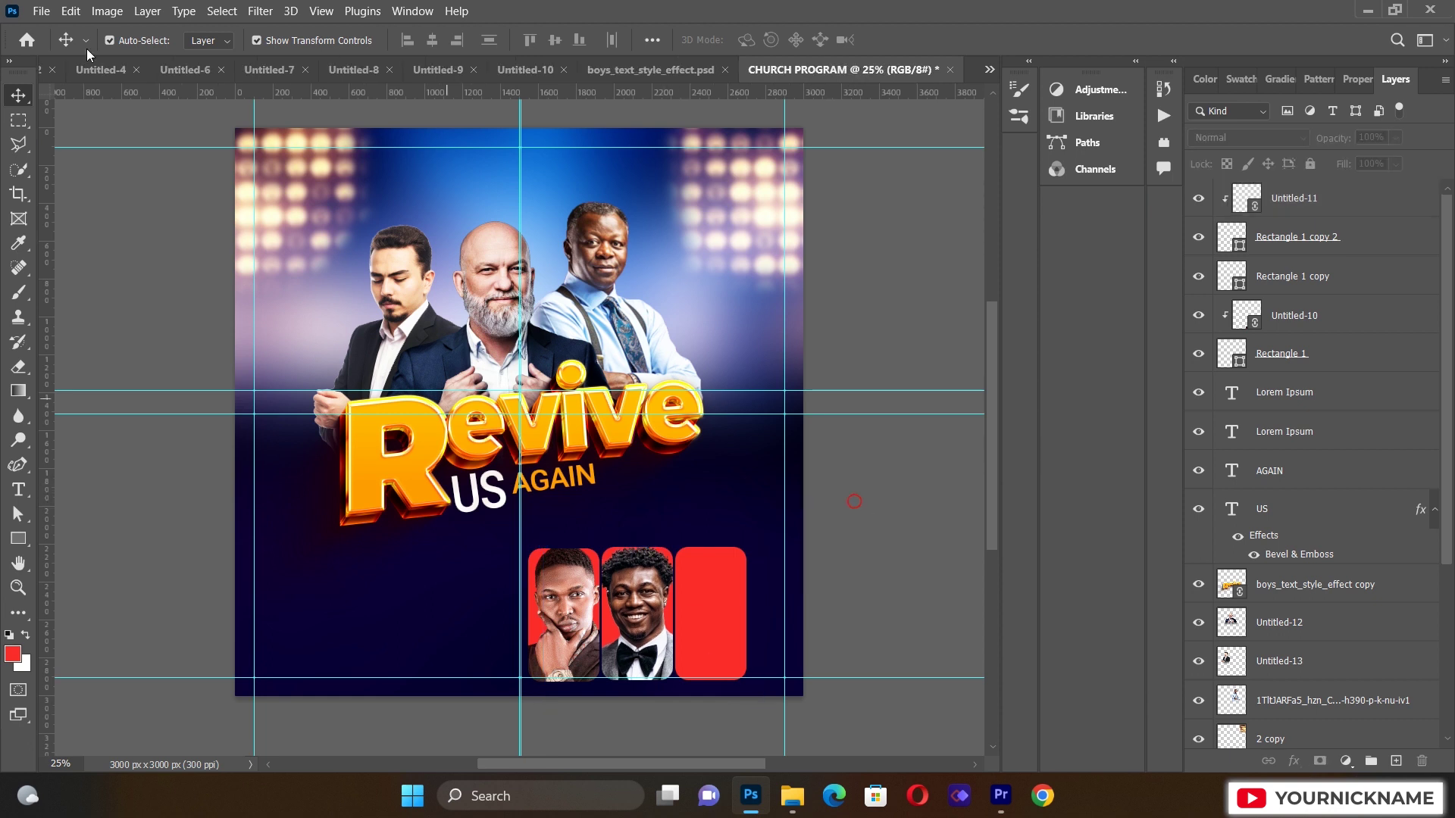
Step: Place Us,xntitled-dsm.png as a linked image near the right red panel
left_click(42, 12)
left_click(126, 367)
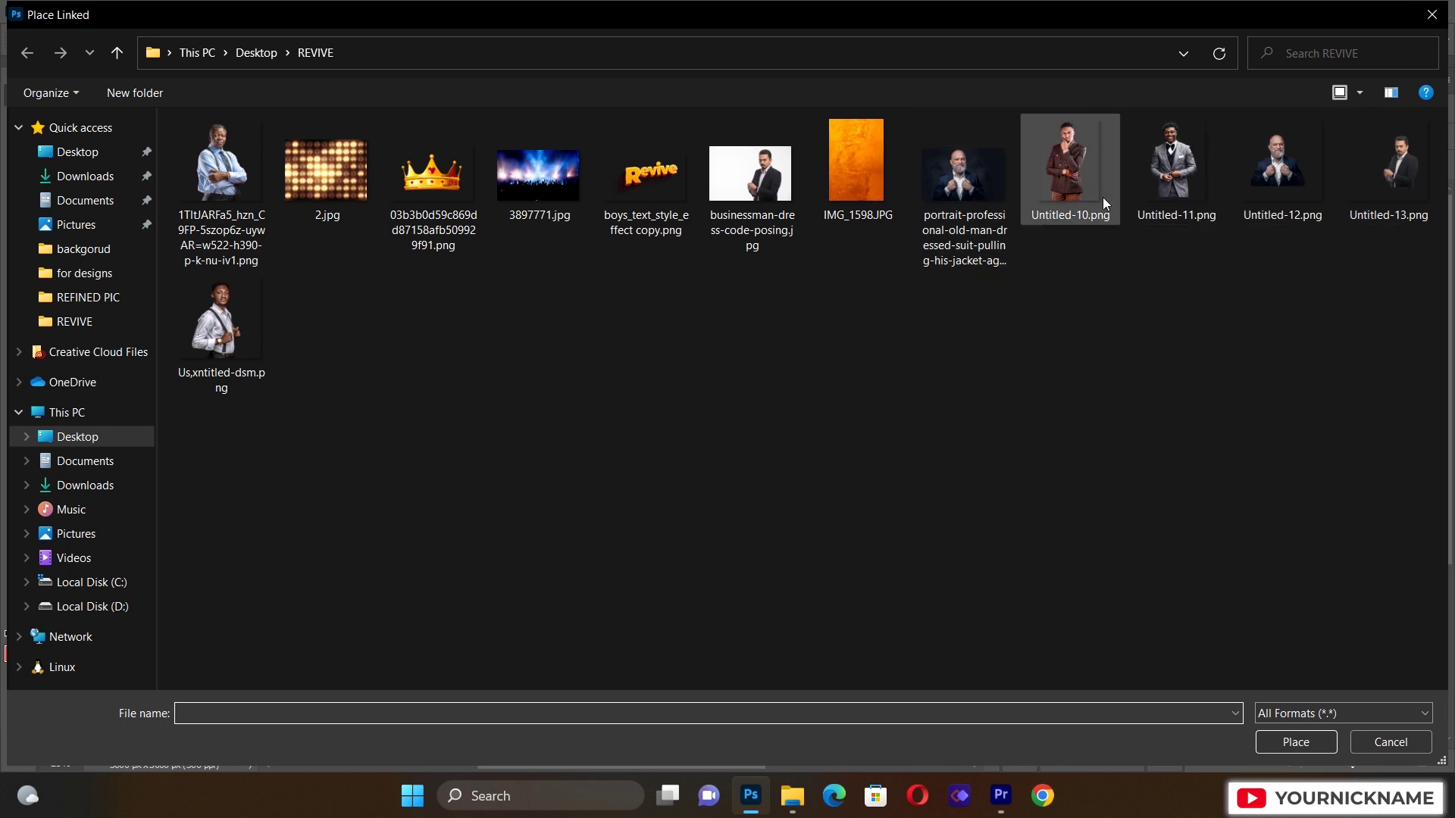
double_click(243, 323)
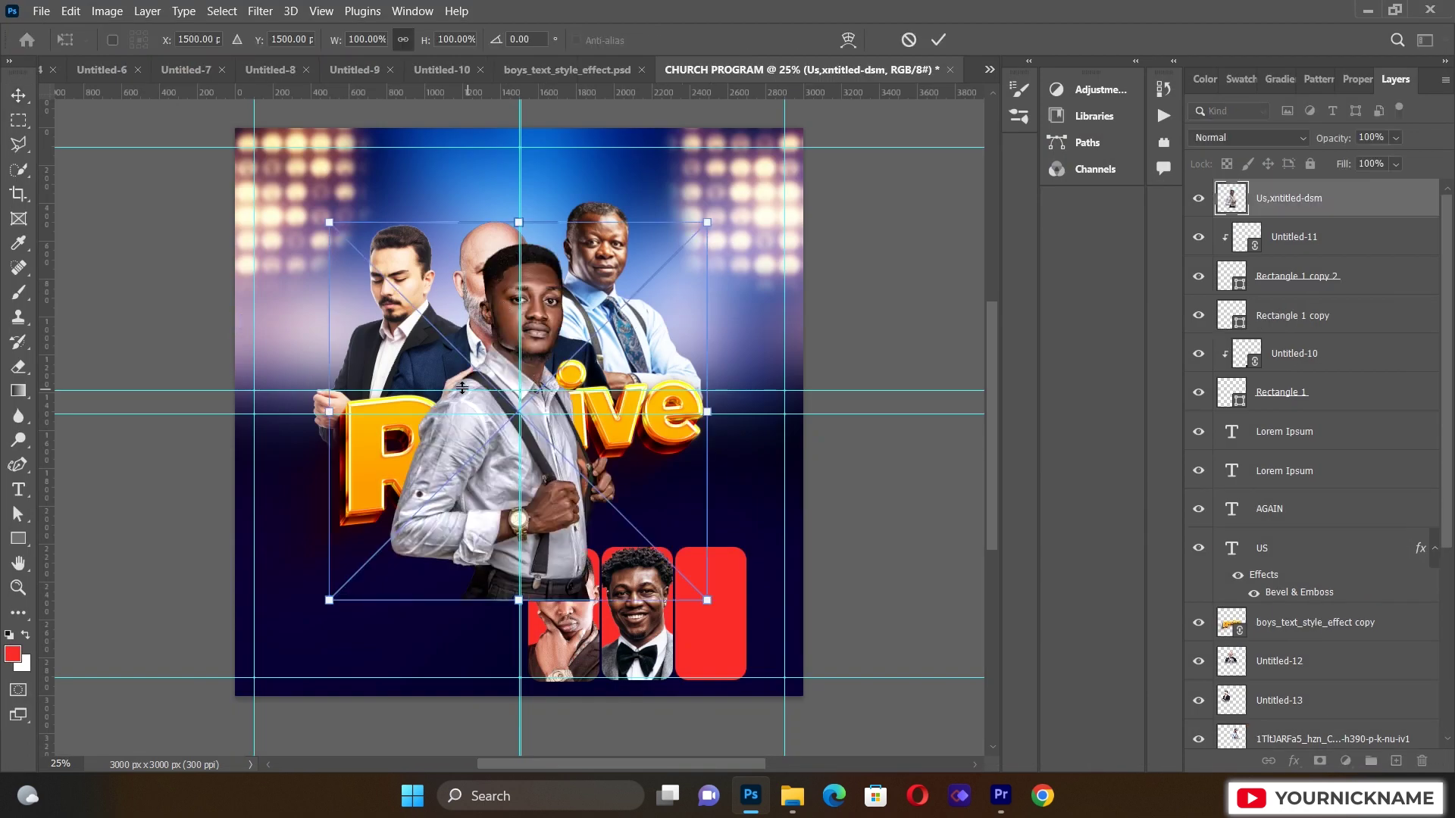
left_click_drag(488, 430, 669, 582)
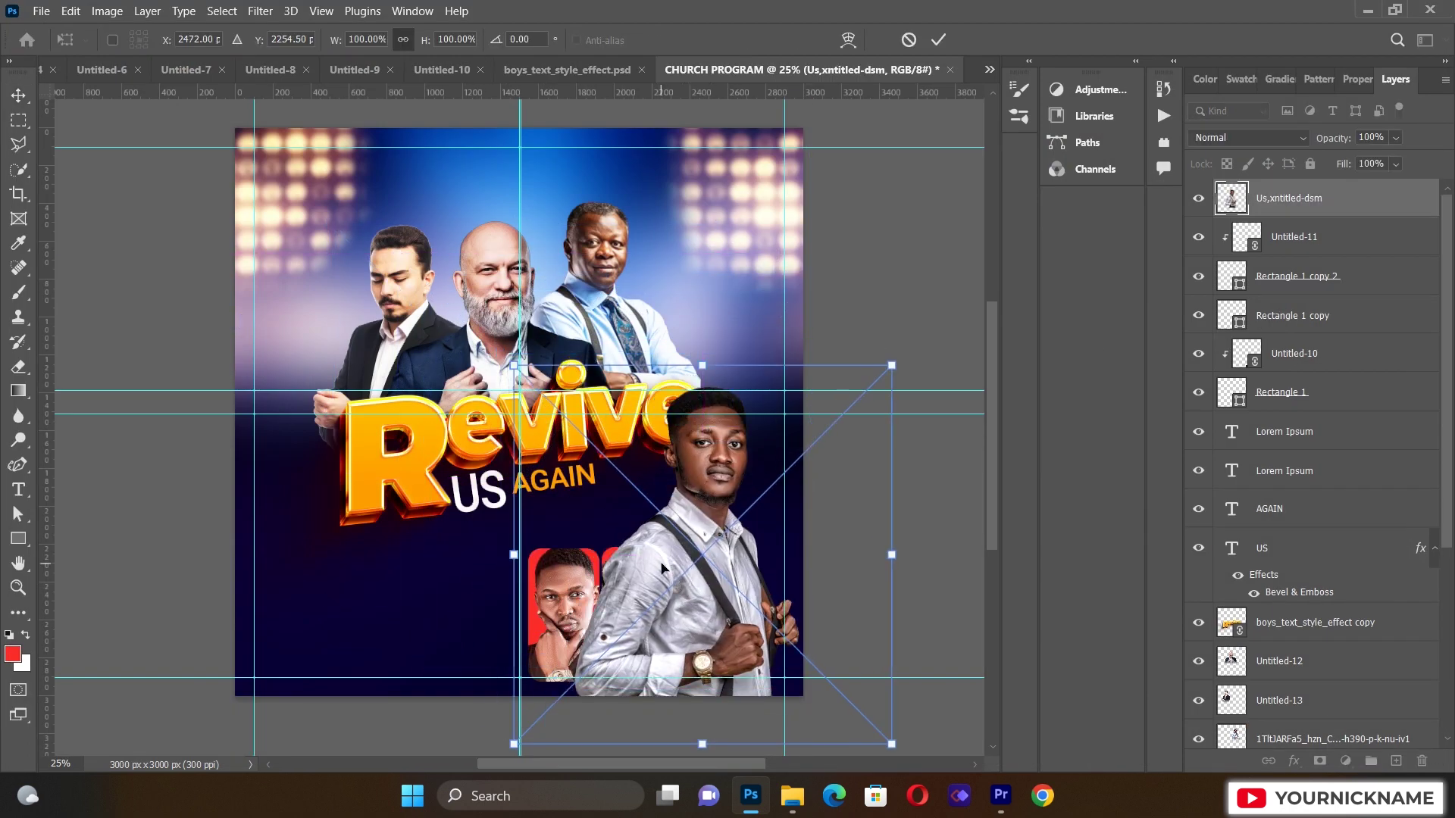
Step: Stack the portrait above Rectangle 1 copy and clip it into the right panel
left_click_drag(1311, 198, 1286, 306)
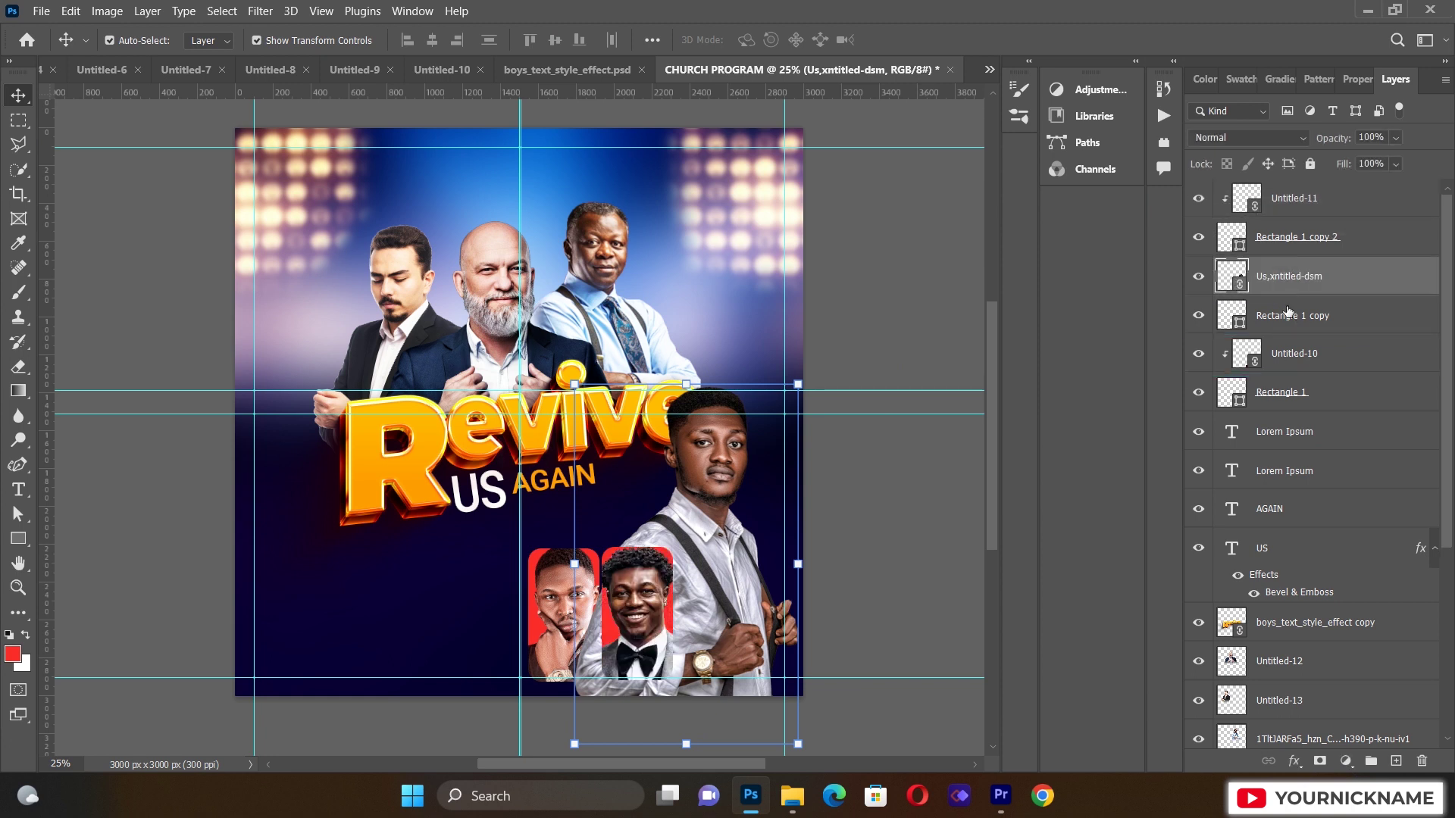
right_click(1286, 284)
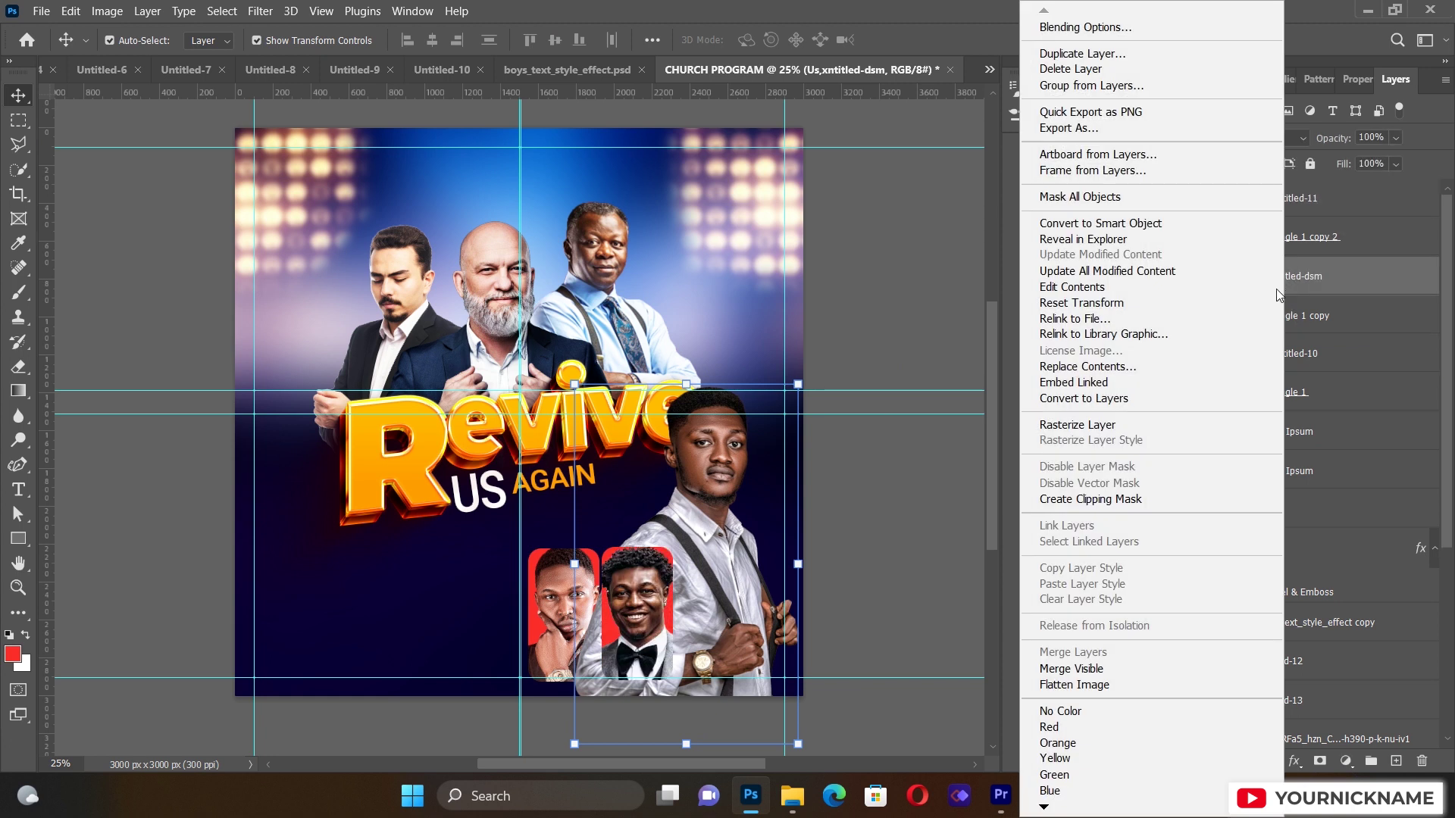
left_click(1105, 503)
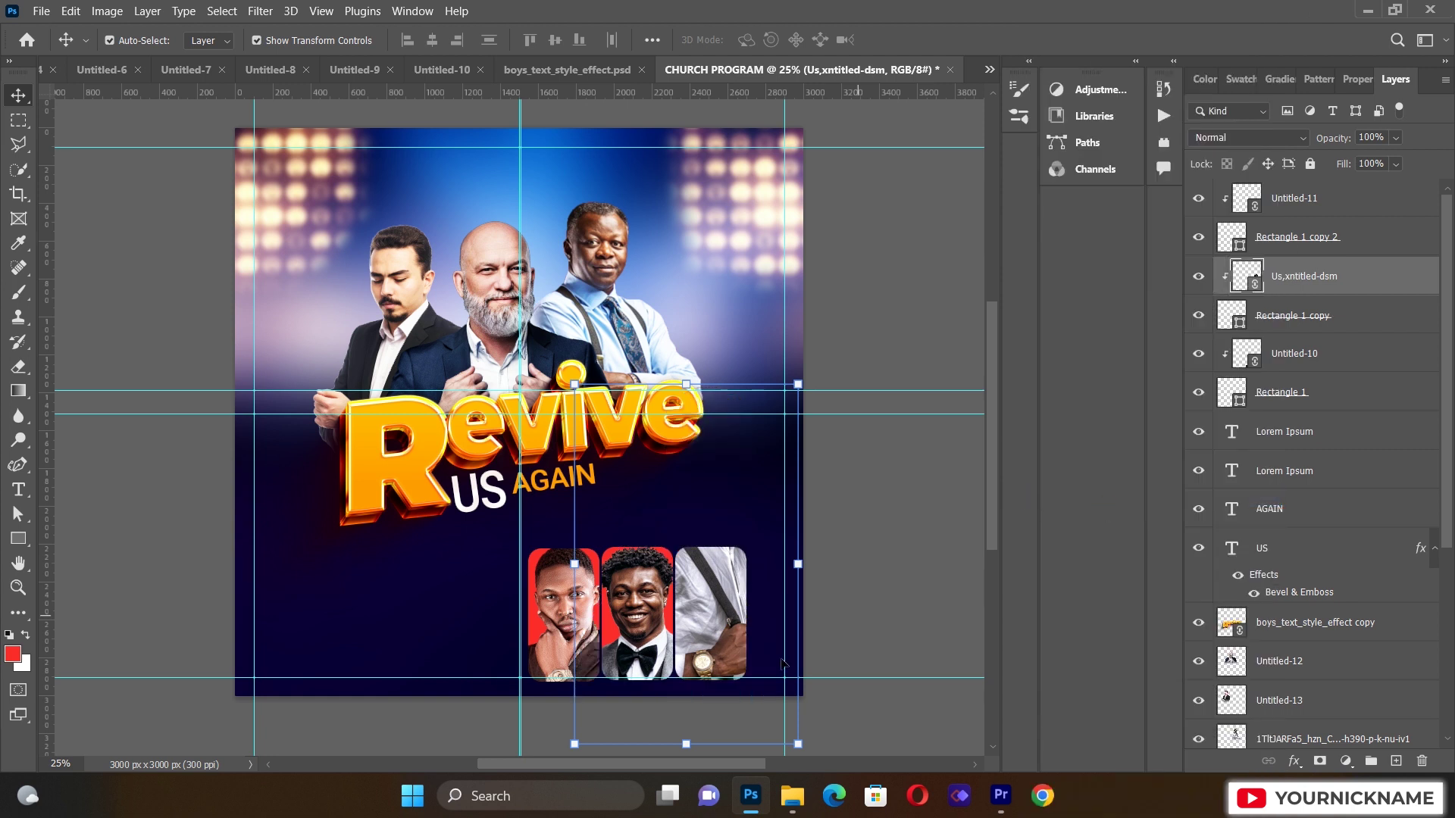
left_click_drag(717, 585, 699, 618)
Step: Scale the third portrait to about 78.5% and centre his face in the panel
key("ctrl+t")
left_click_drag(803, 540, 841, 573)
left_click_drag(711, 641, 740, 597)
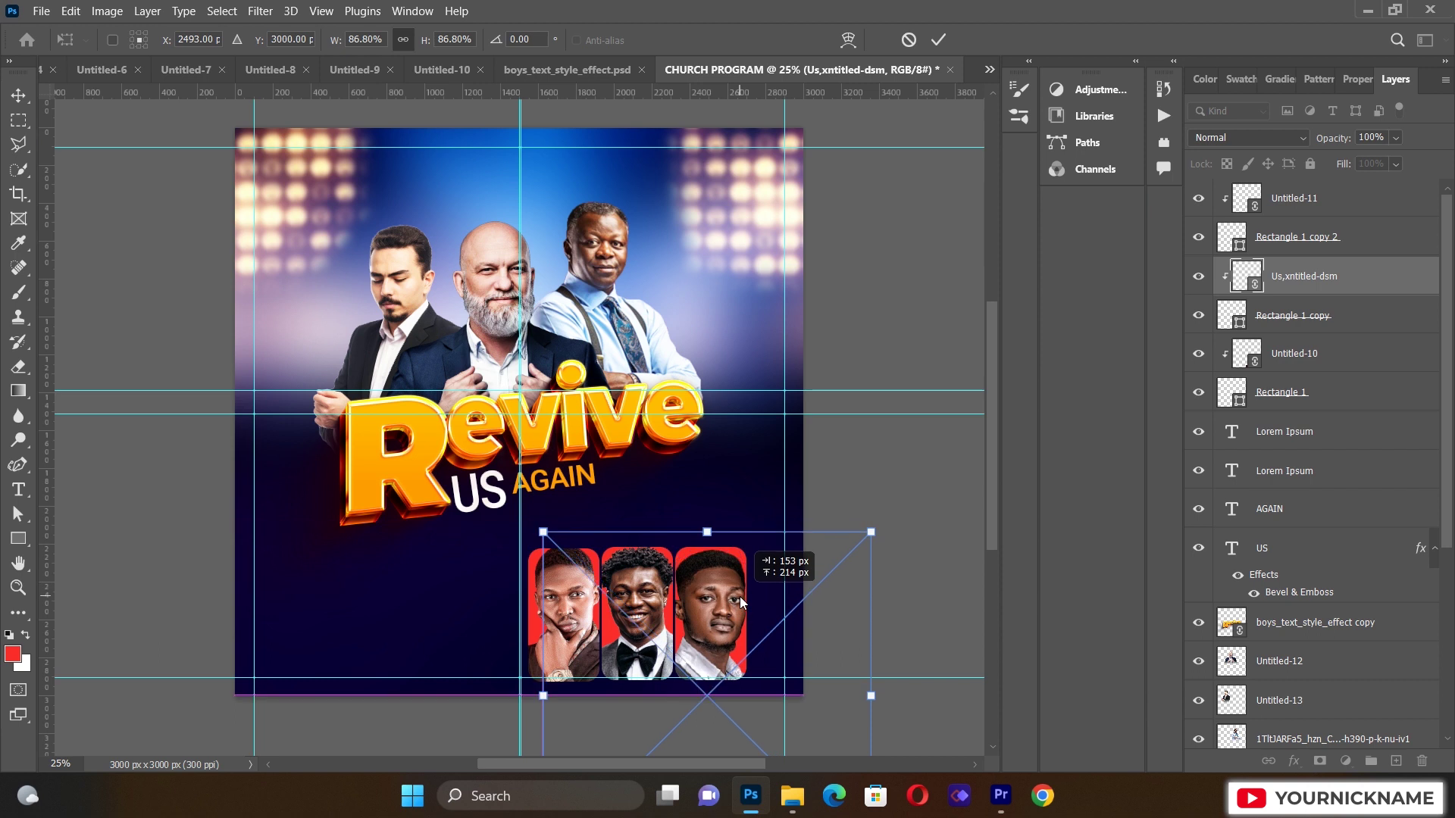
left_click_drag(868, 535, 852, 548)
left_click_drag(730, 621, 721, 599)
left_click_drag(869, 529, 851, 532)
left_click_drag(702, 623, 704, 612)
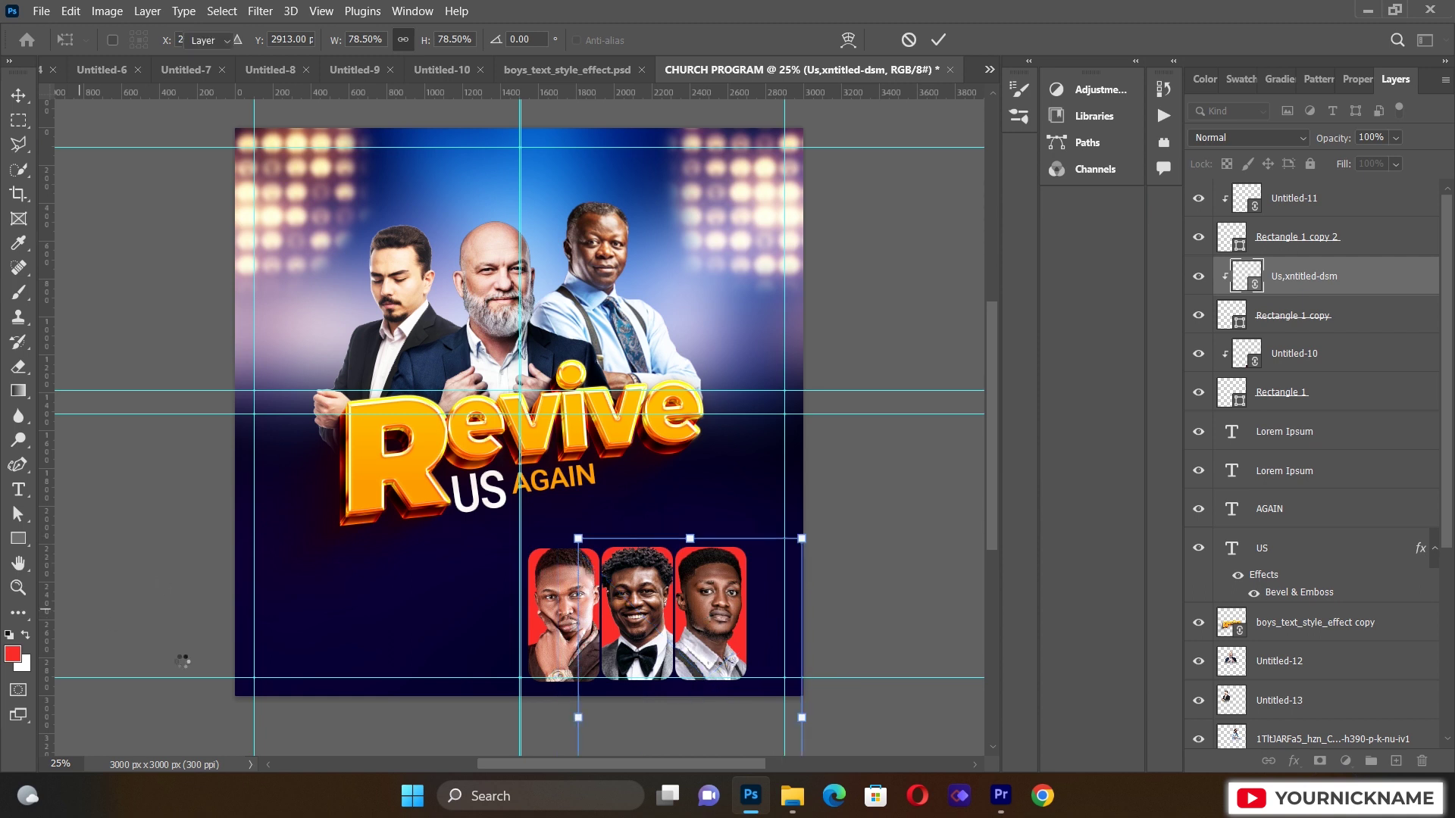
Step: Commit the third portrait's placement and fill the first portrait's card with near-white #f1ecec
key("Return")
left_click(563, 616)
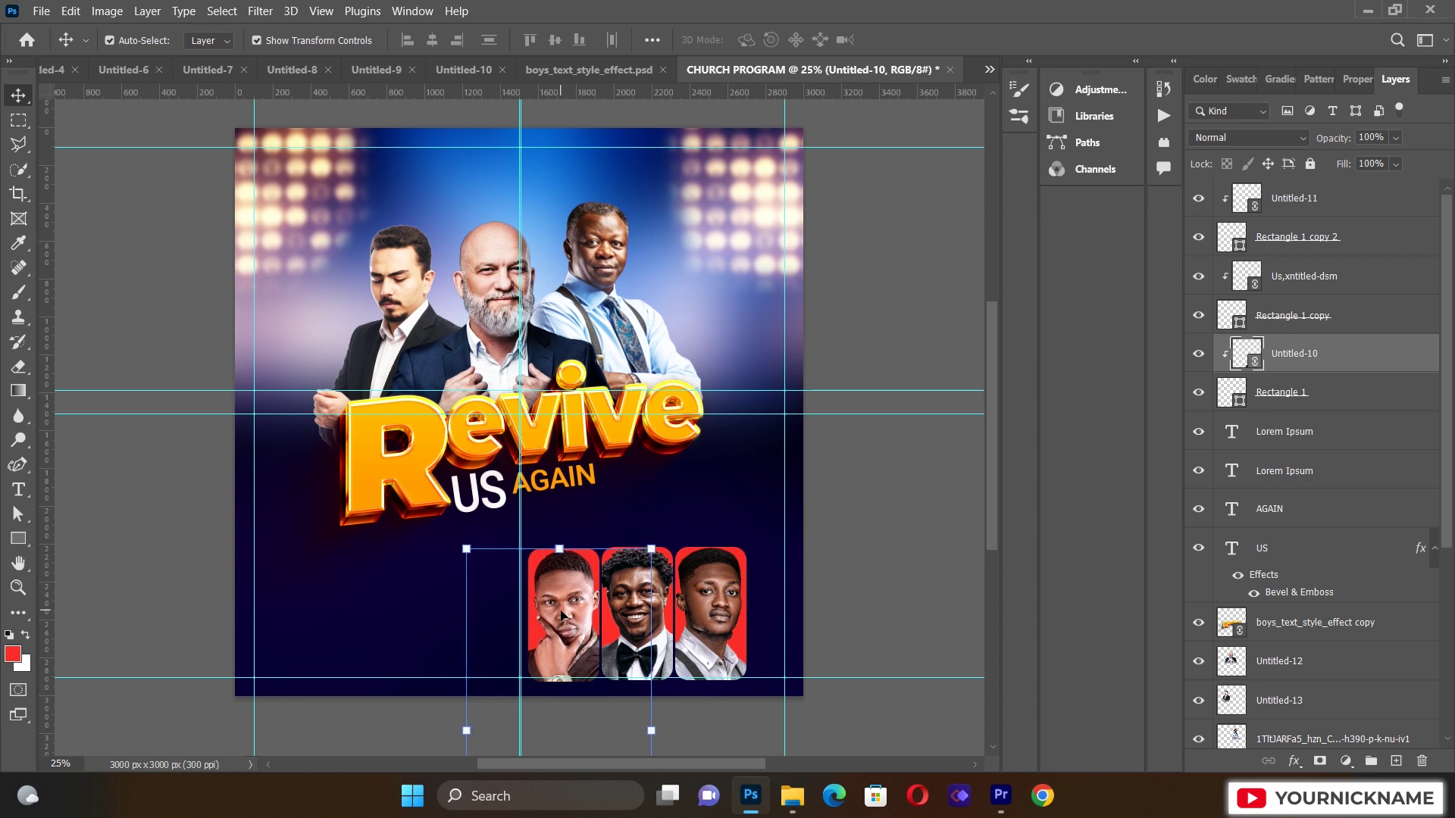
left_click(858, 577)
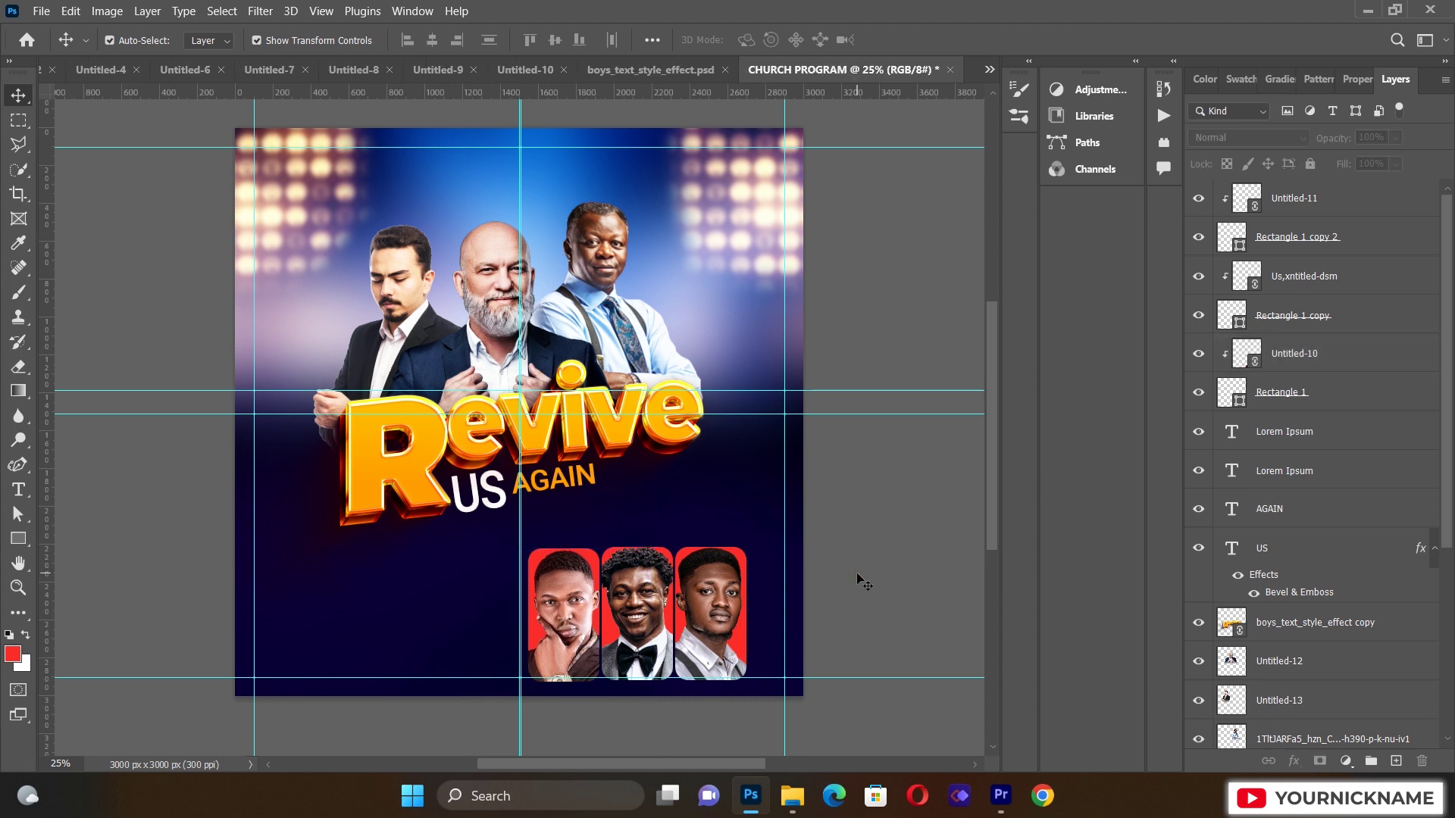
left_click(600, 564)
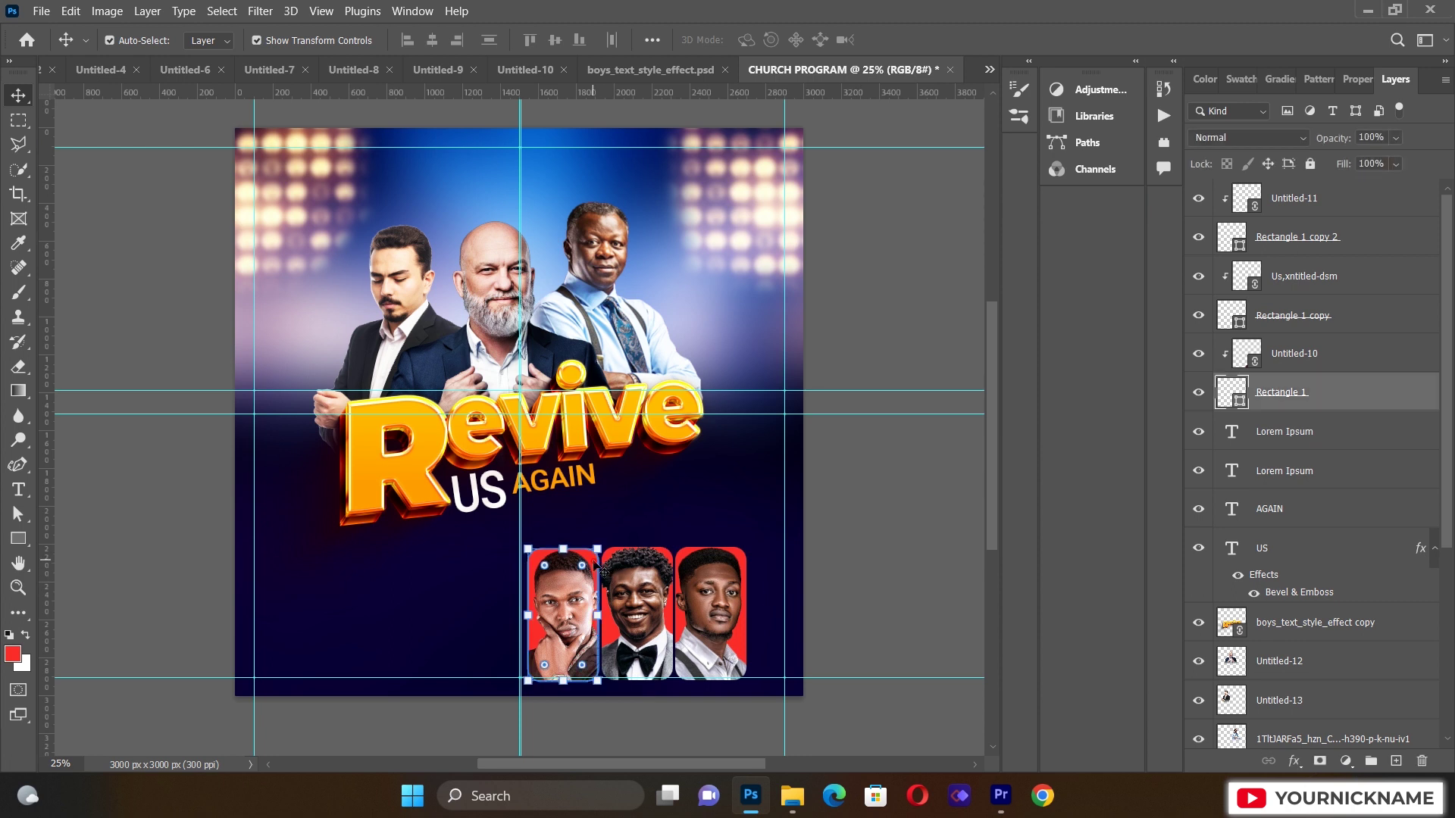
double_click(1240, 401)
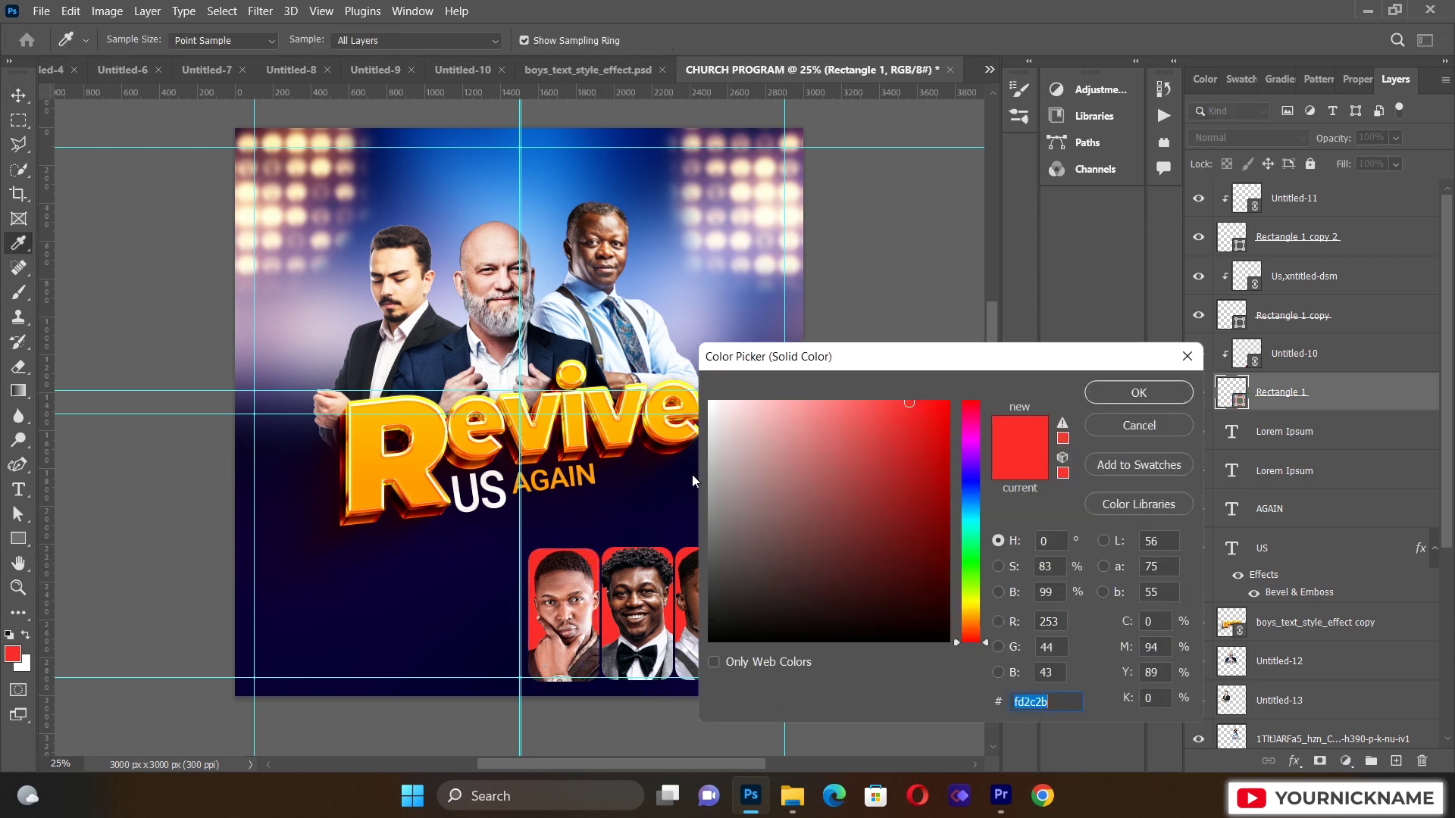
left_click(714, 417)
left_click(712, 411)
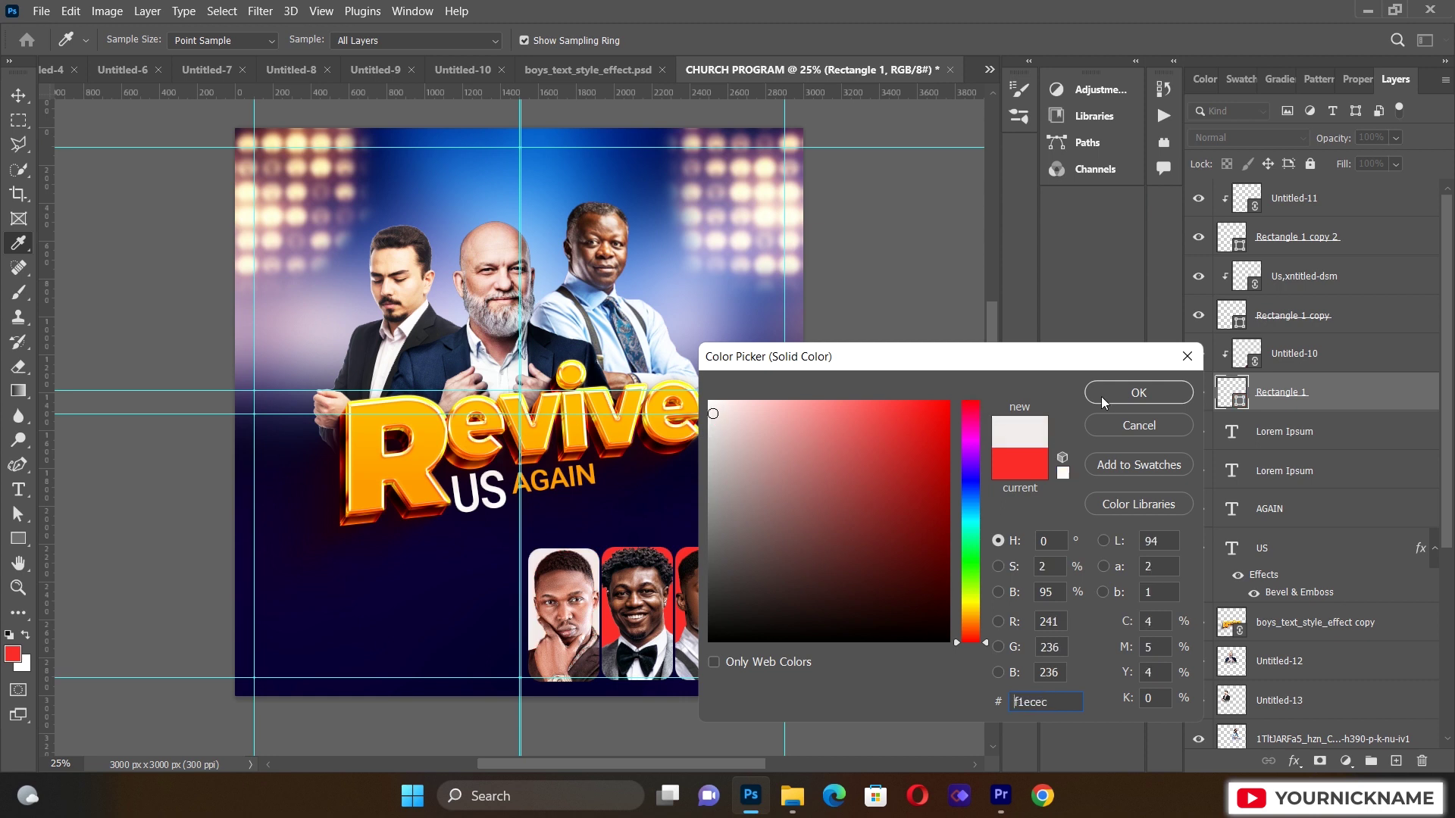
left_click(1103, 395)
left_click(841, 515)
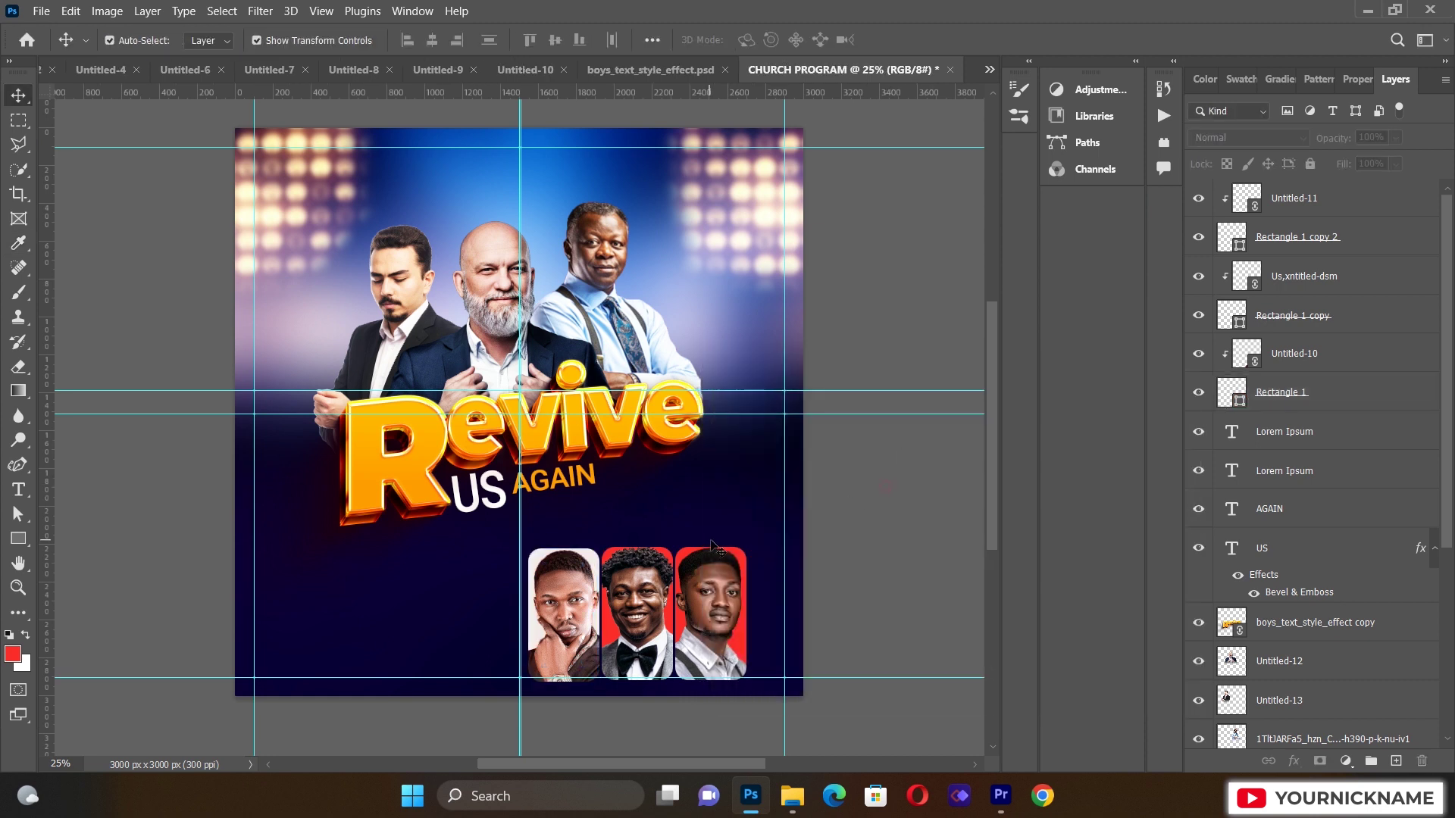
Step: Fill the middle portrait's card with orange #ffaf00 sampled from the Revive lettering
left_click(671, 567)
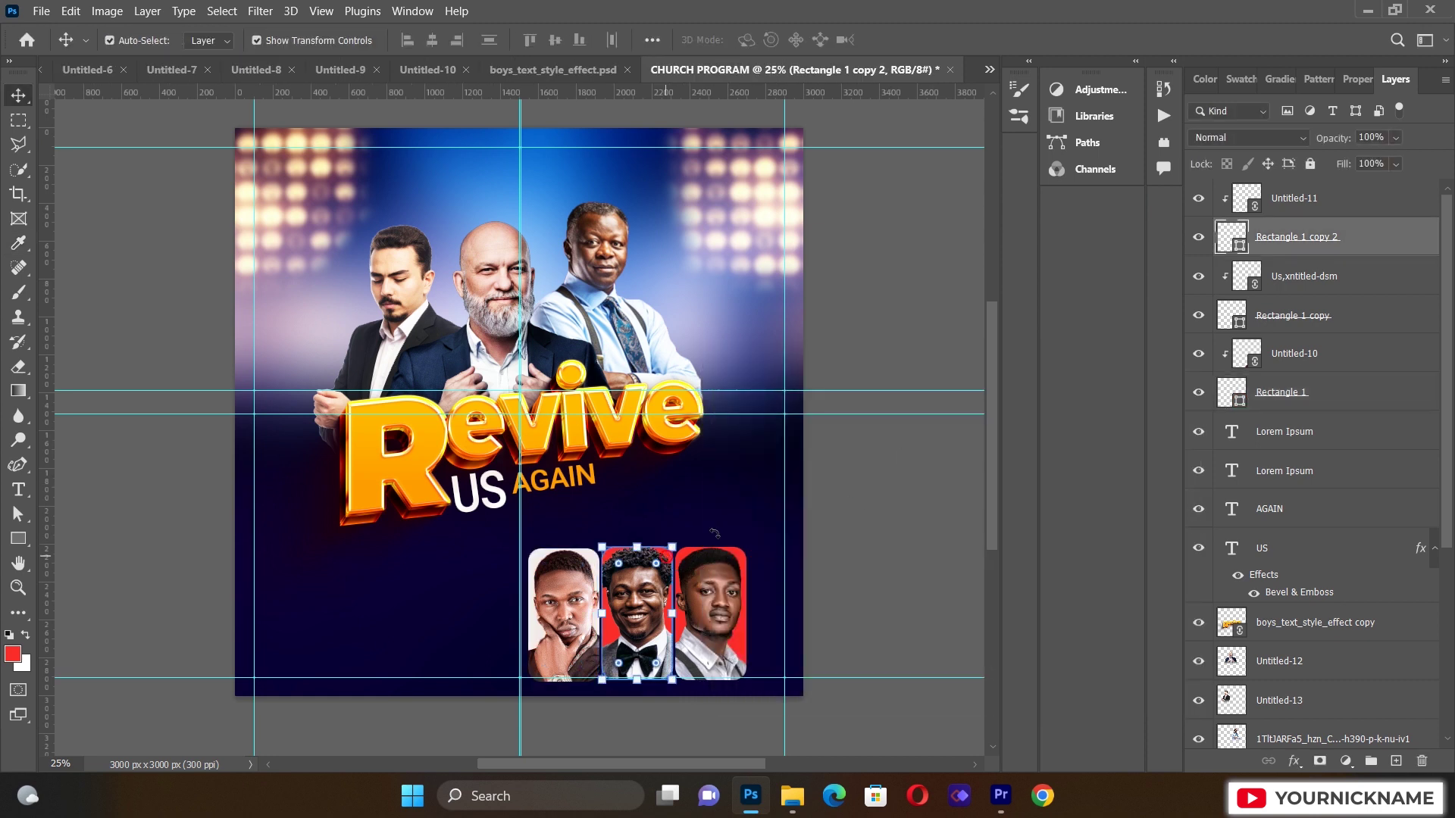
double_click(1241, 248)
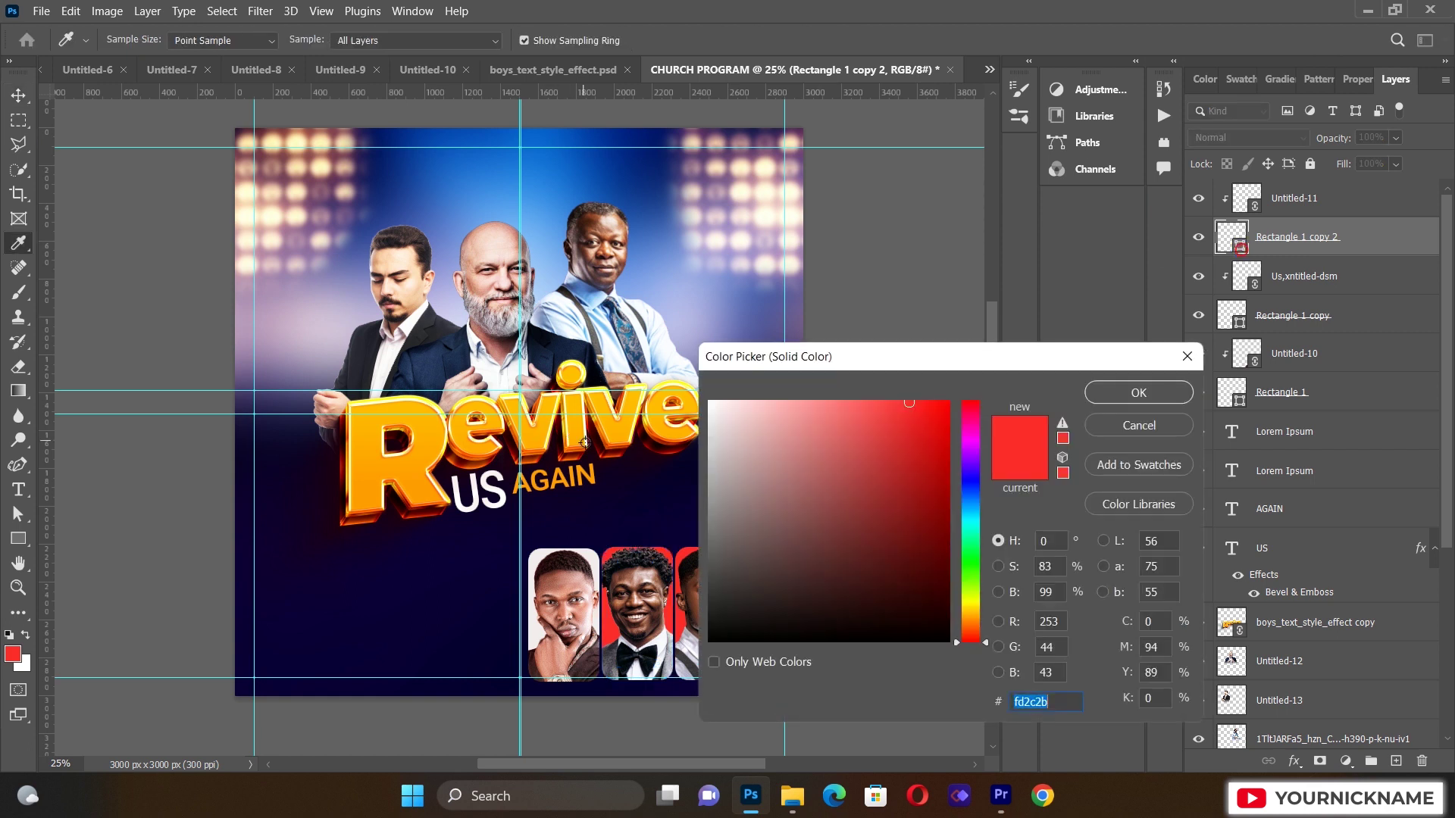
left_click(617, 435)
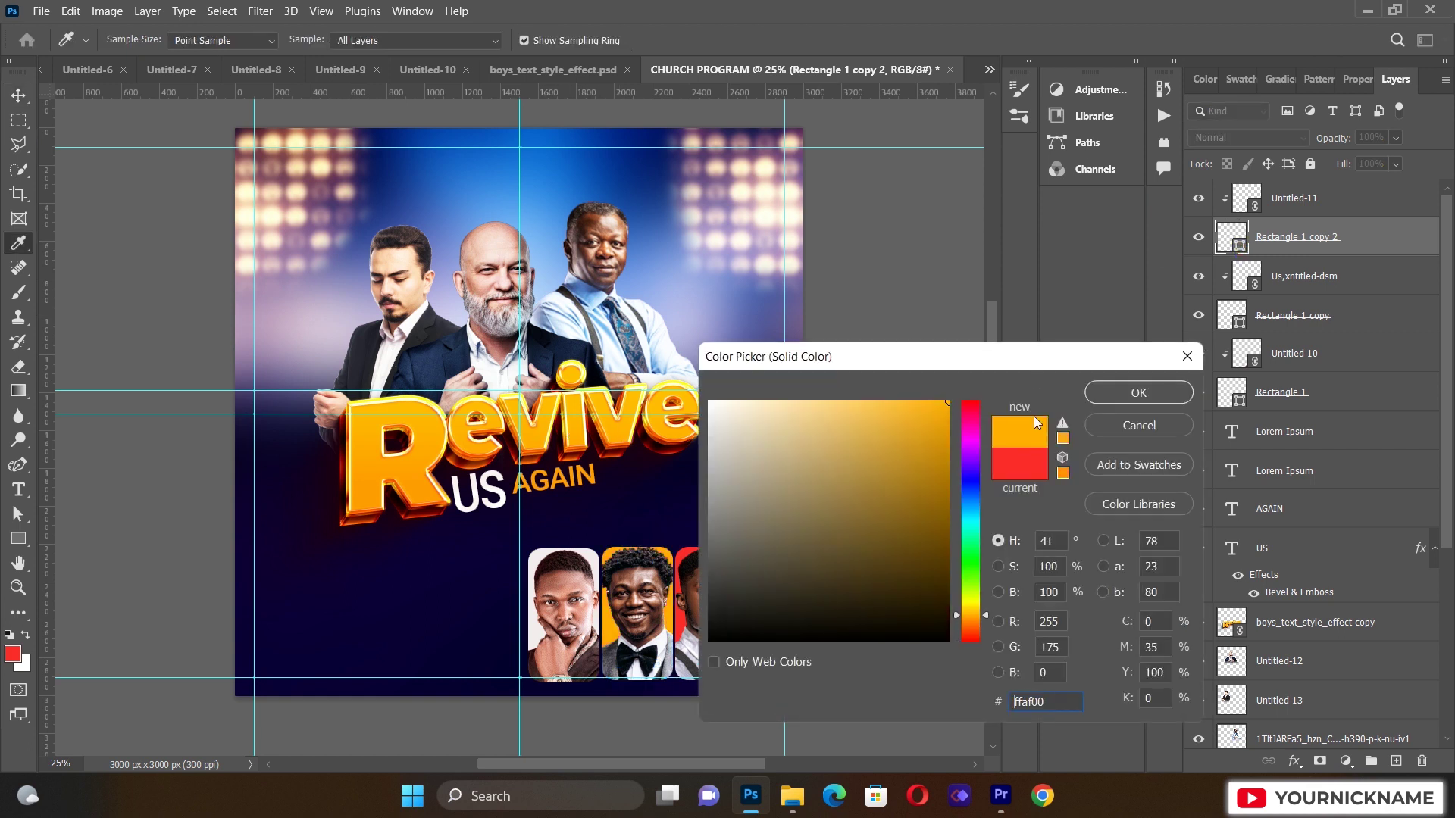
left_click(1111, 400)
left_click(911, 470)
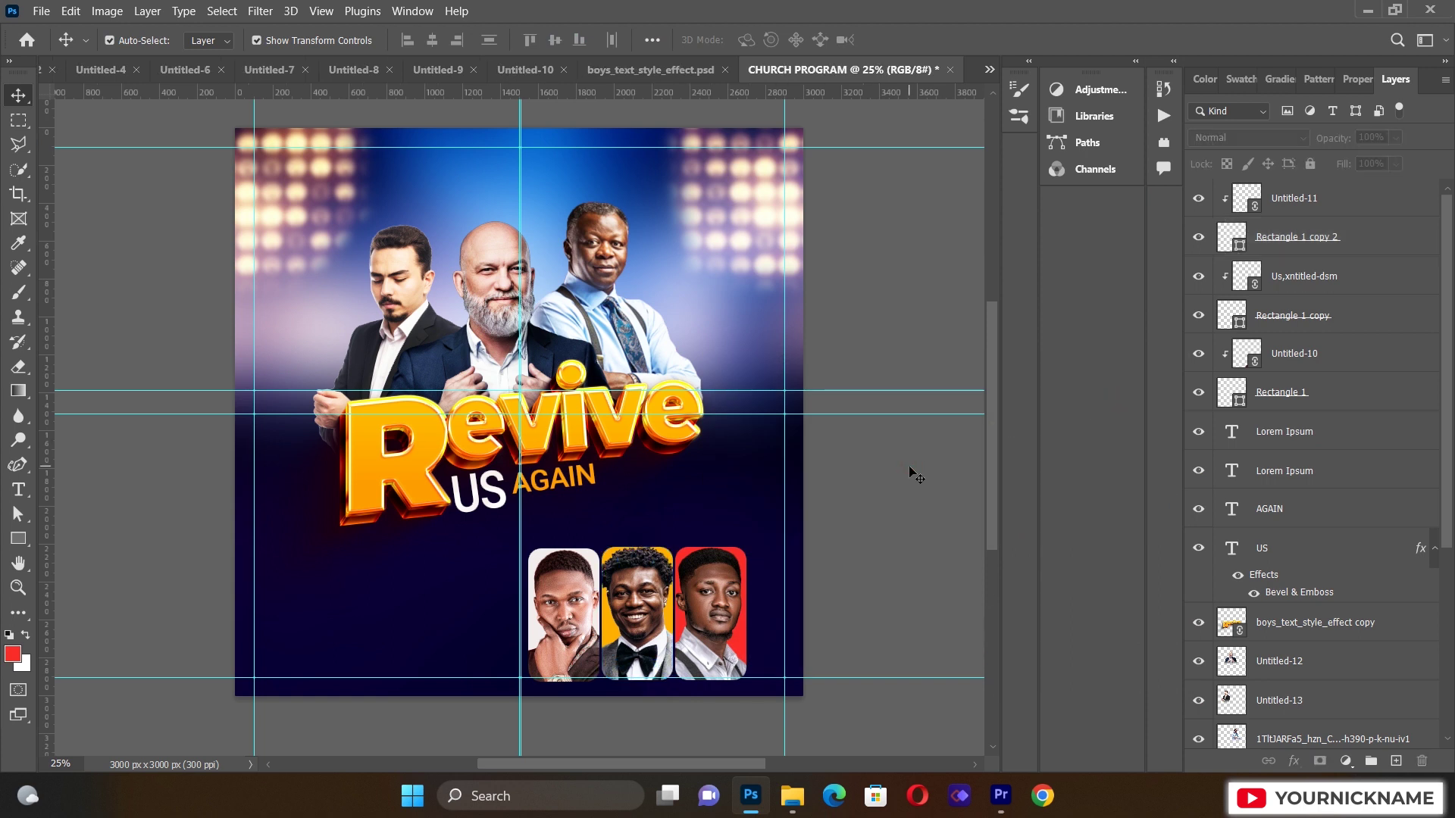
Step: Scale the six small-portrait layers to 92.33% and reposition them
left_click(1348, 209)
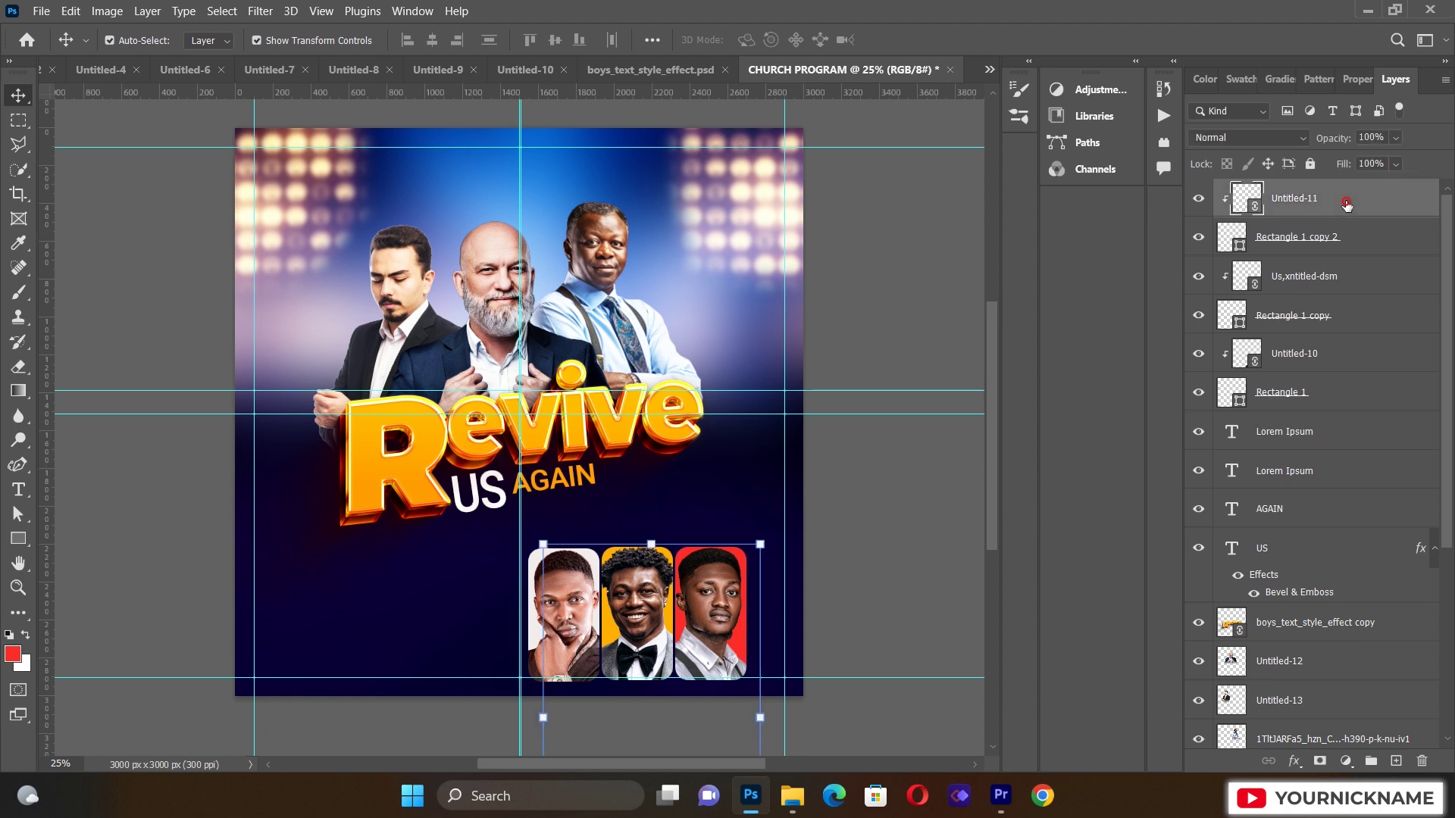
left_click(1278, 395, "shift")
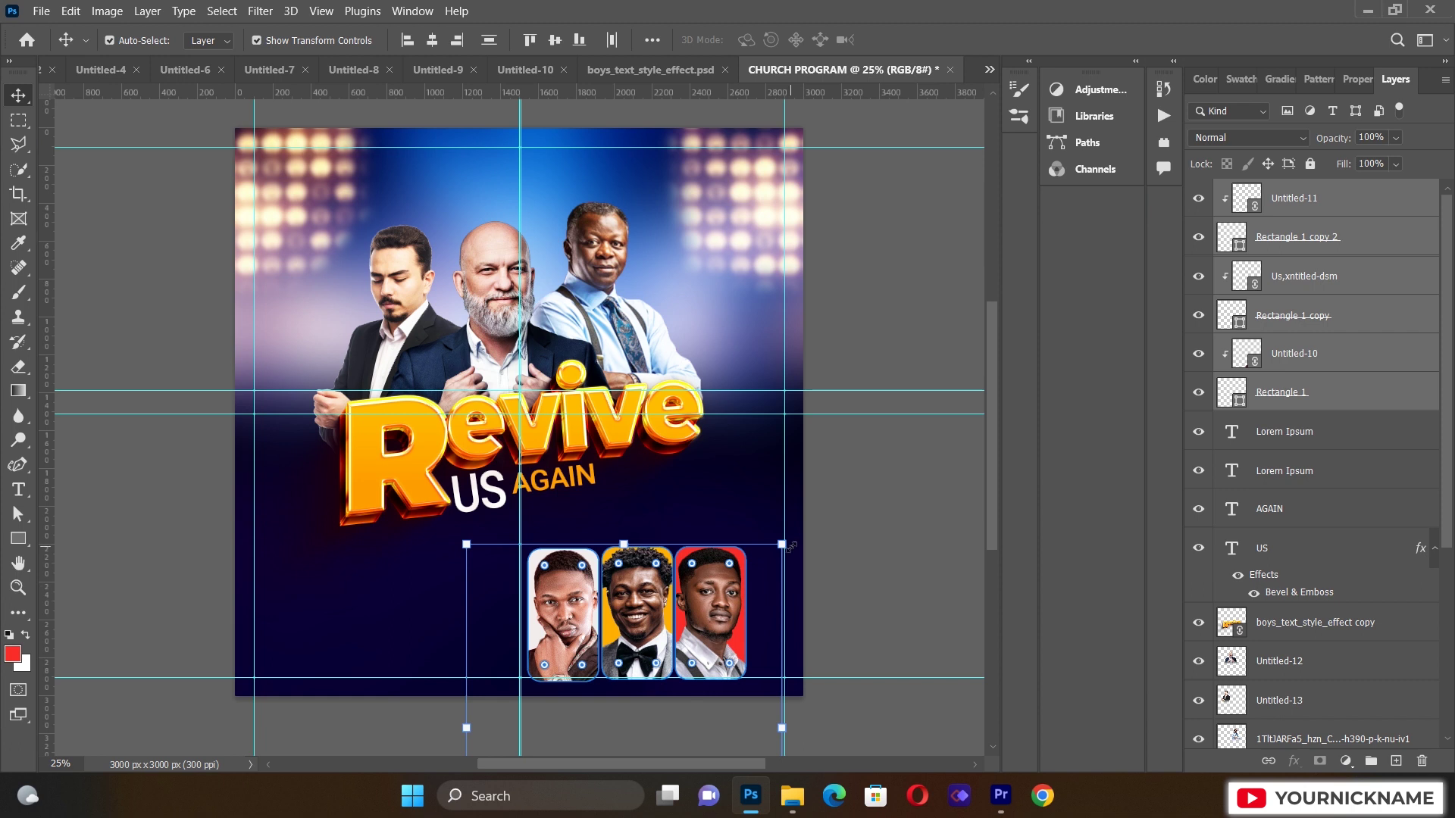
left_click_drag(782, 543, 757, 574)
left_click_drag(686, 623, 703, 593)
key("Left")
key("Left")
key("Left")
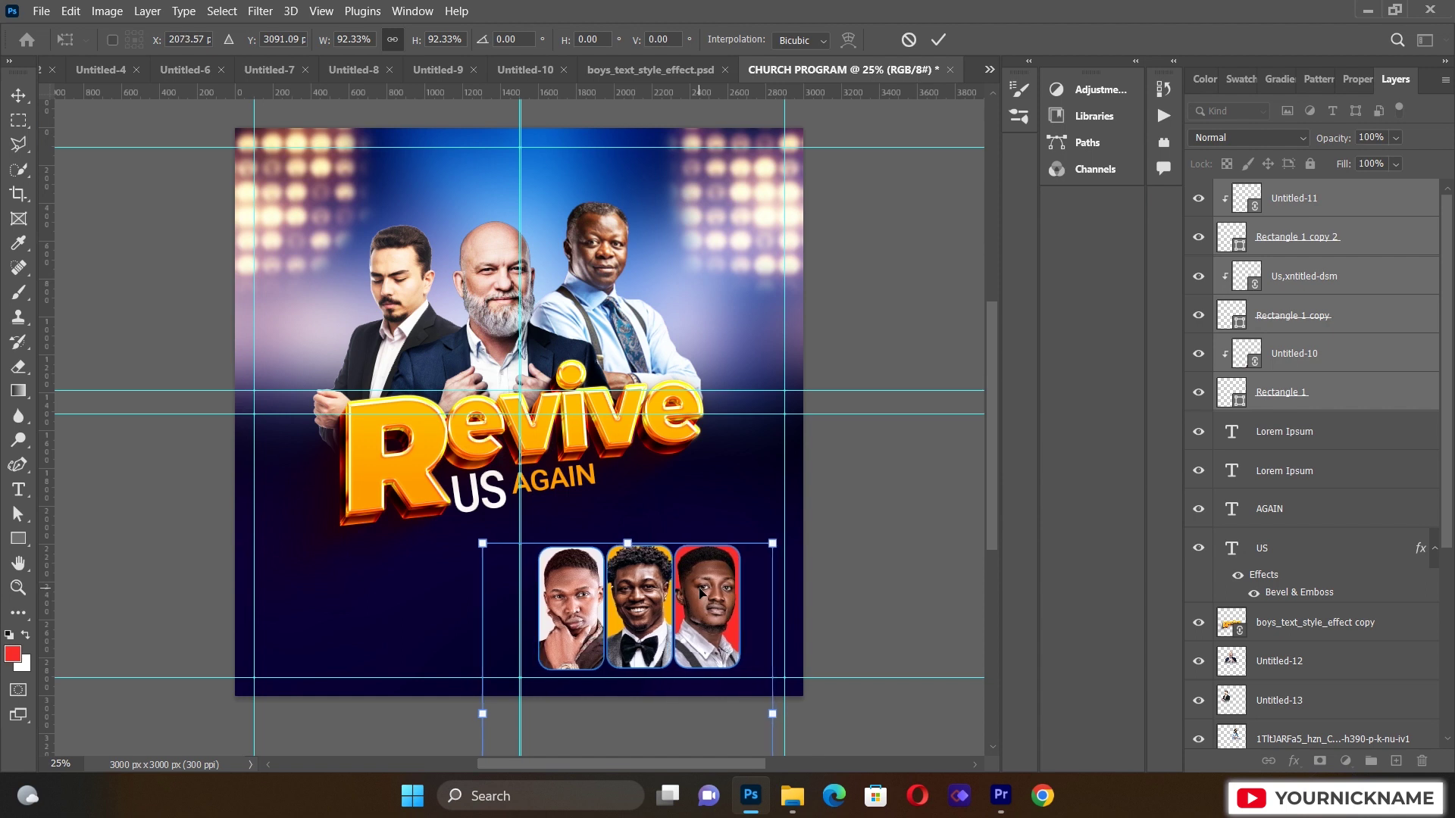
left_click(111, 268)
Step: Group the six small-portrait layers, and separately group the three main speaker photos
left_click(1276, 408)
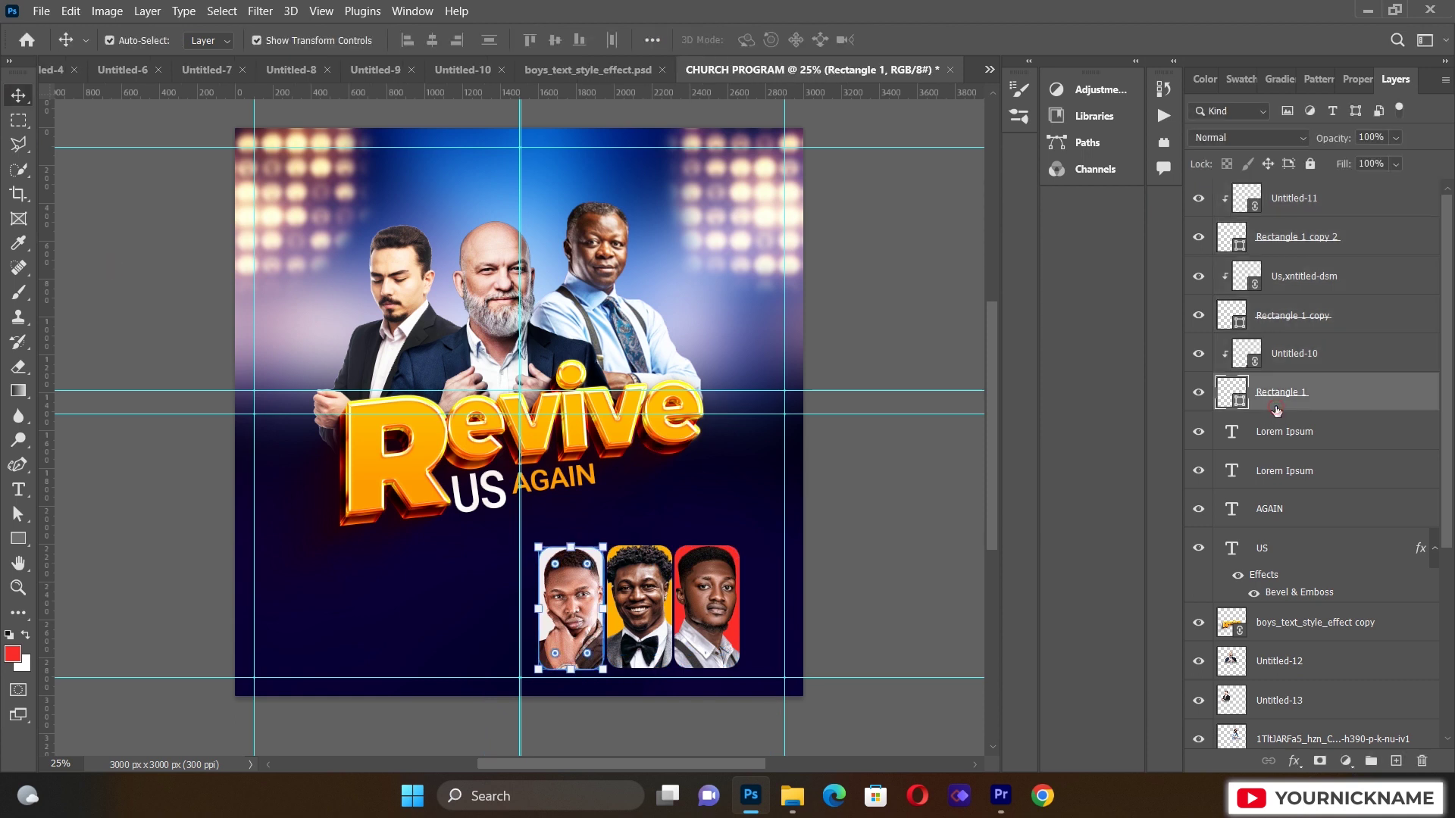
left_click(1297, 208, "shift")
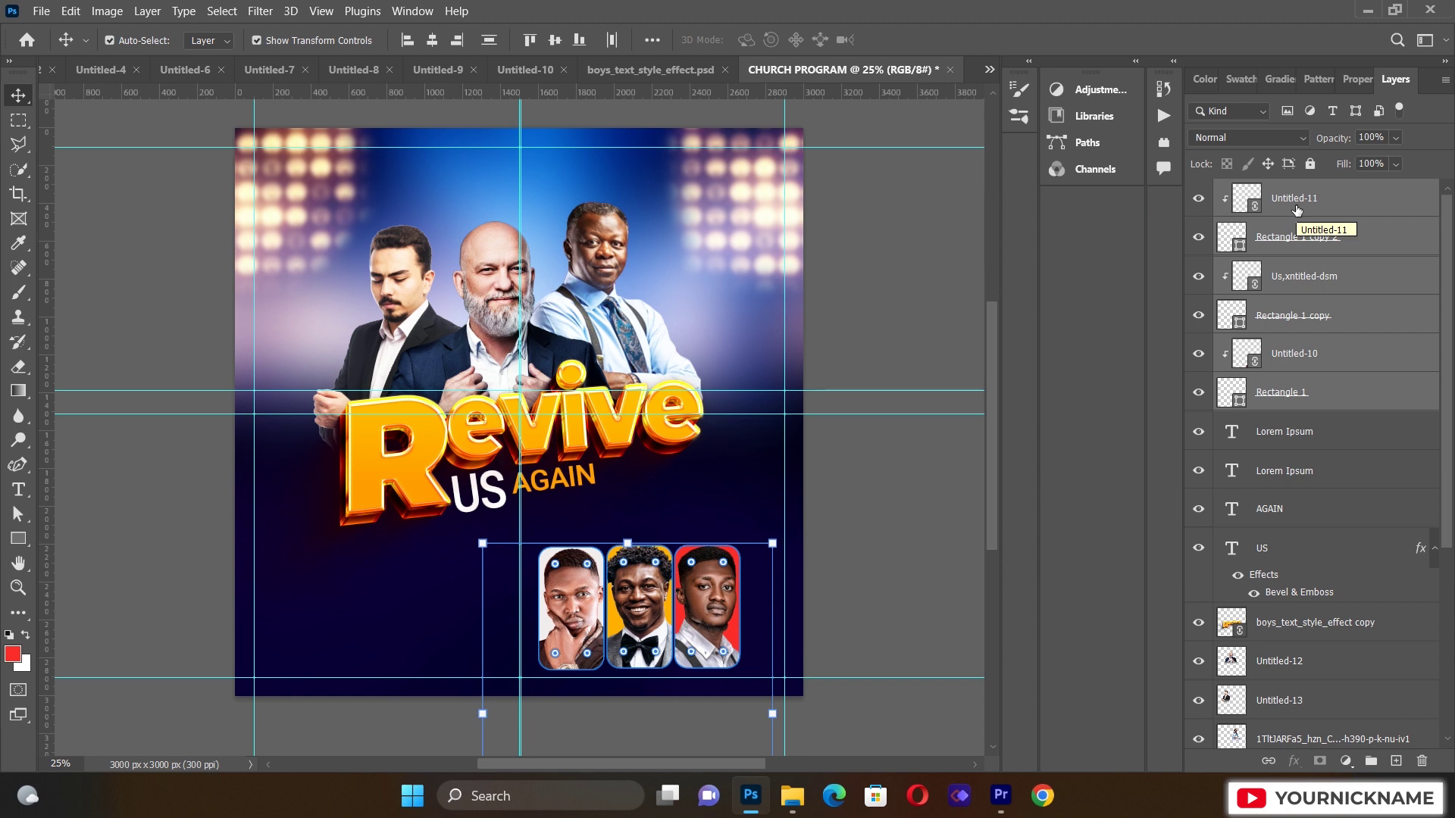
key("ctrl+g")
left_click(940, 464)
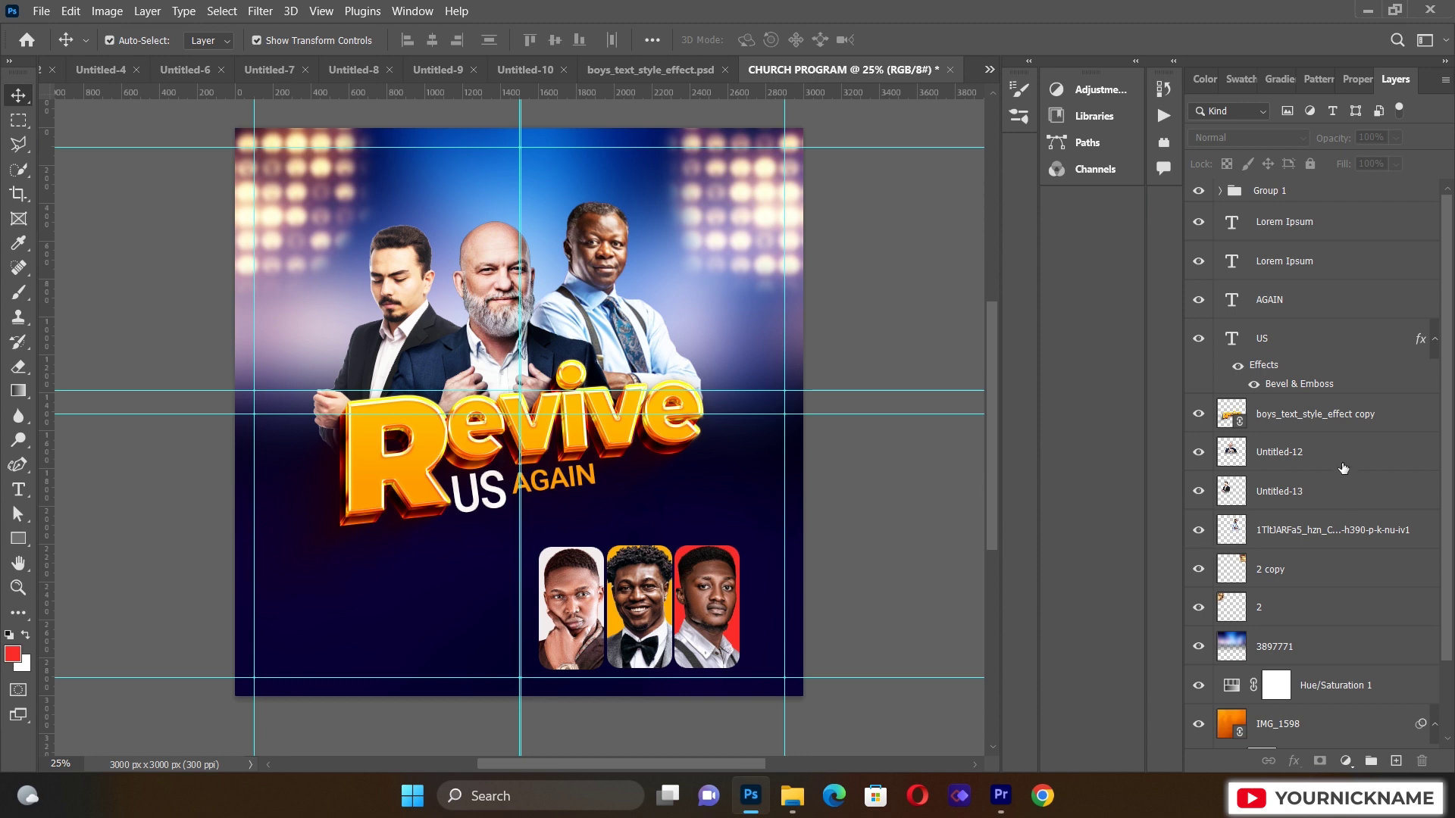
left_click(1283, 547)
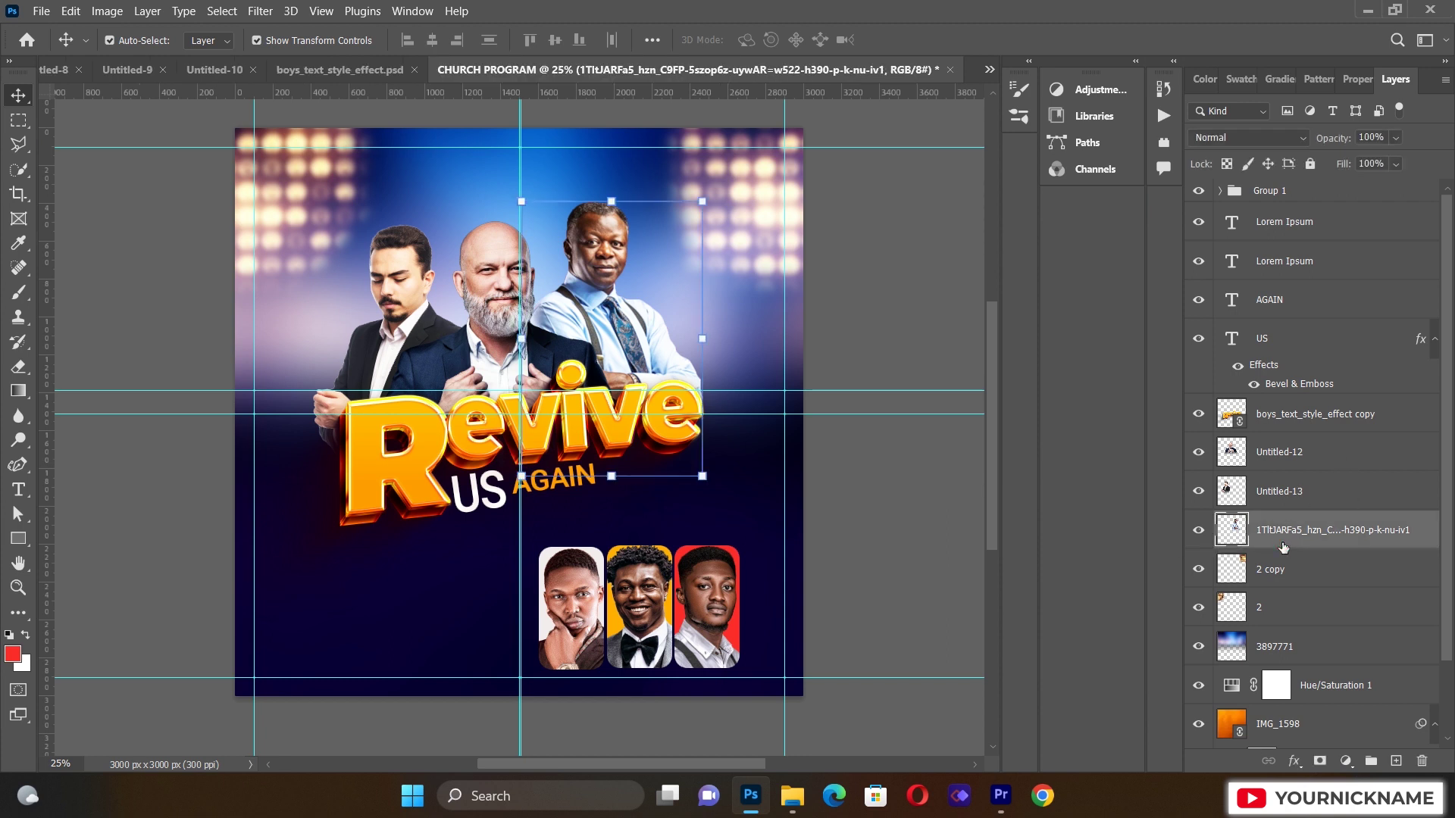
left_click(1277, 458, "shift")
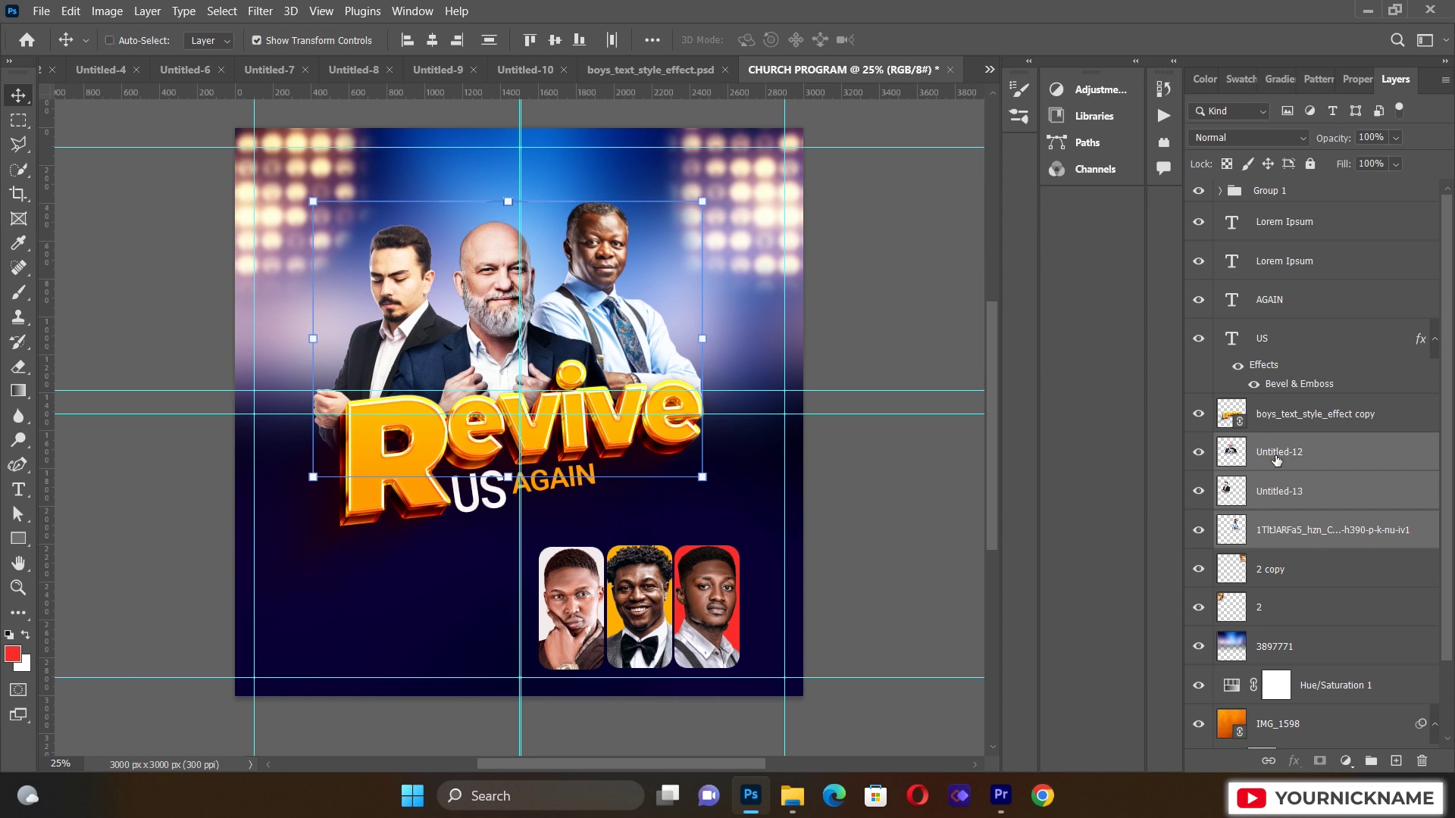
key("ctrl+g")
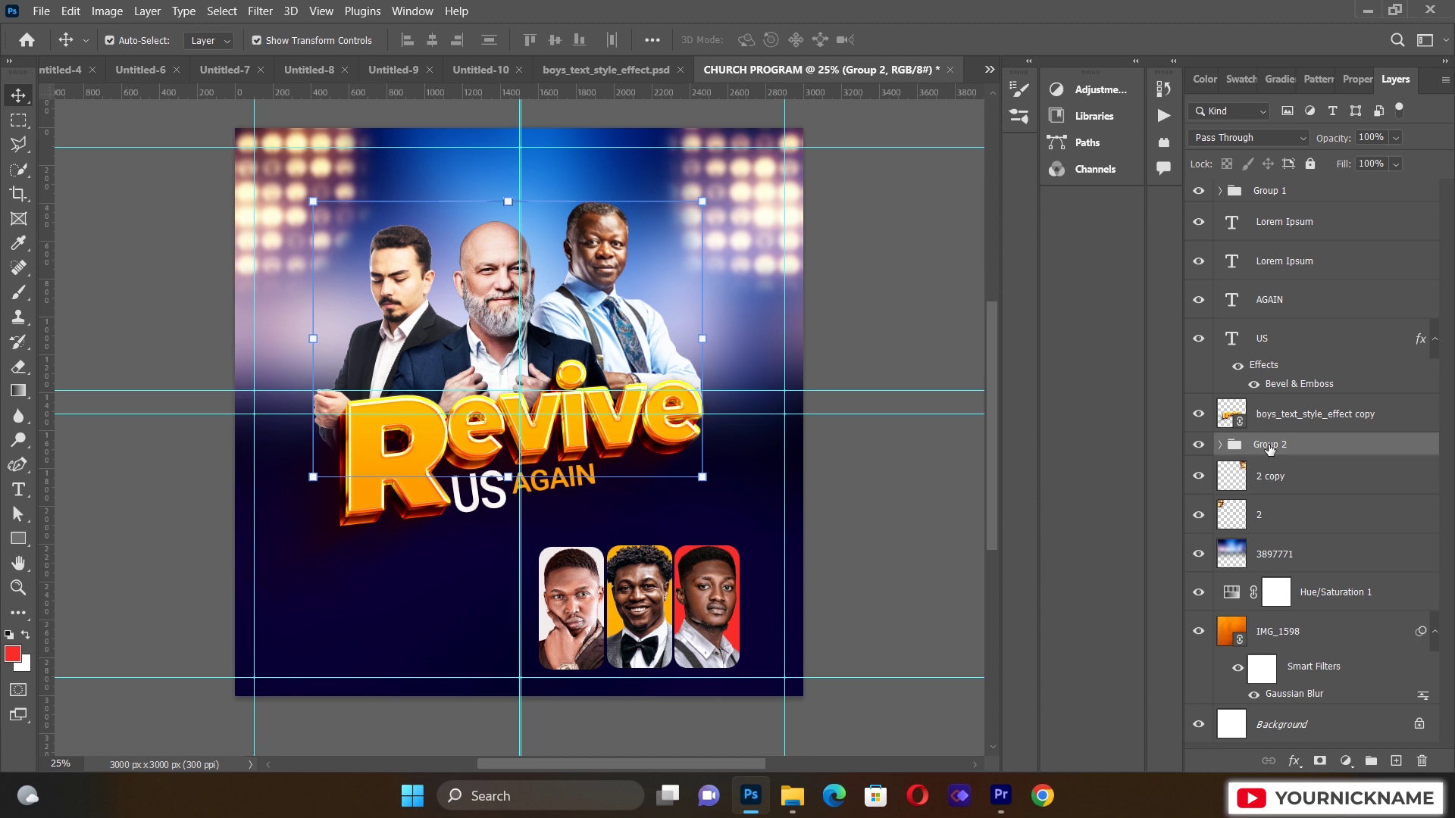
Step: Rename the speaker group MAIN PICS and the small-portrait group SUB PIC
left_click(1269, 447)
double_click(1271, 448)
double_click(1276, 192)
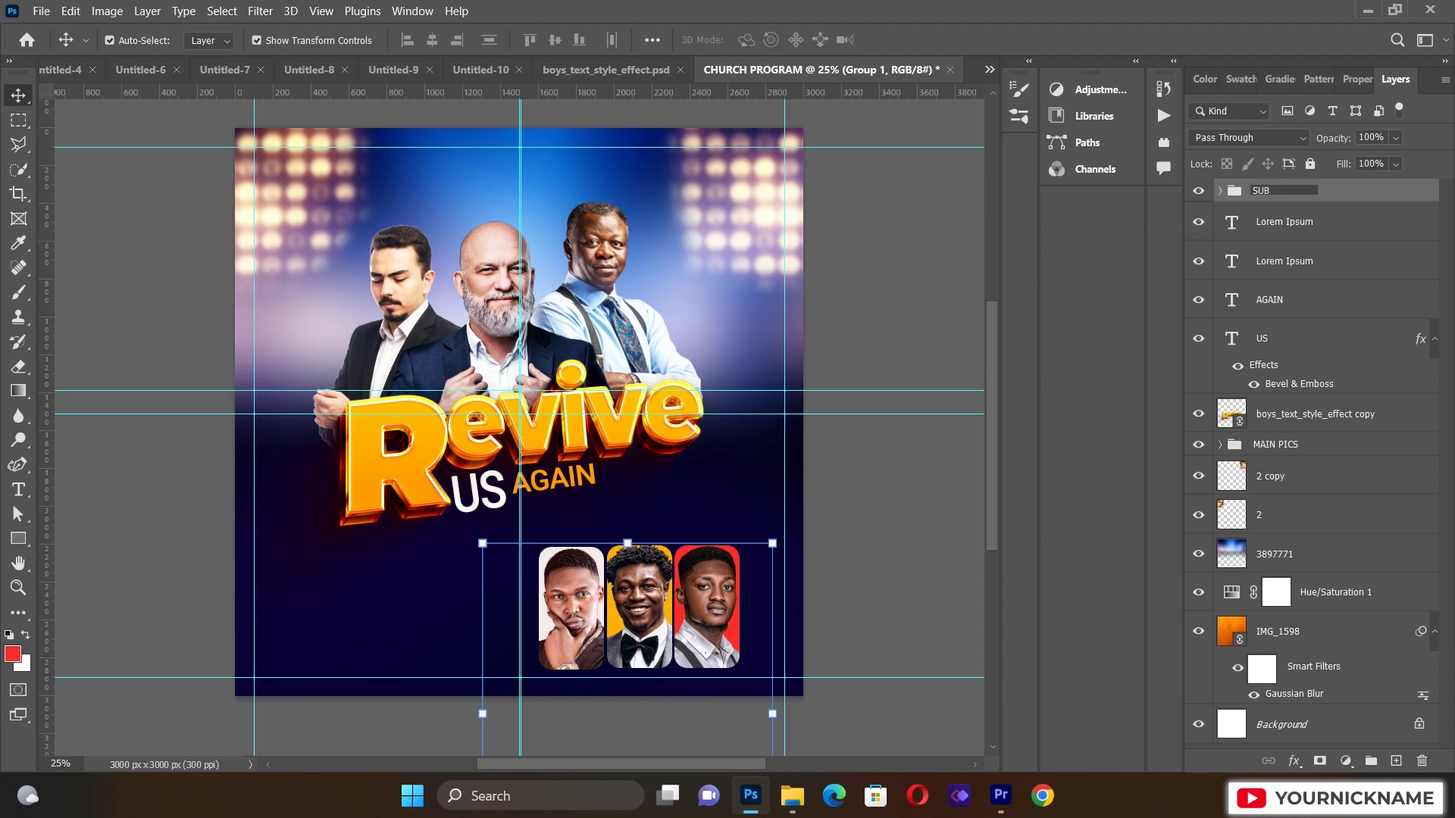
left_click(1165, 337)
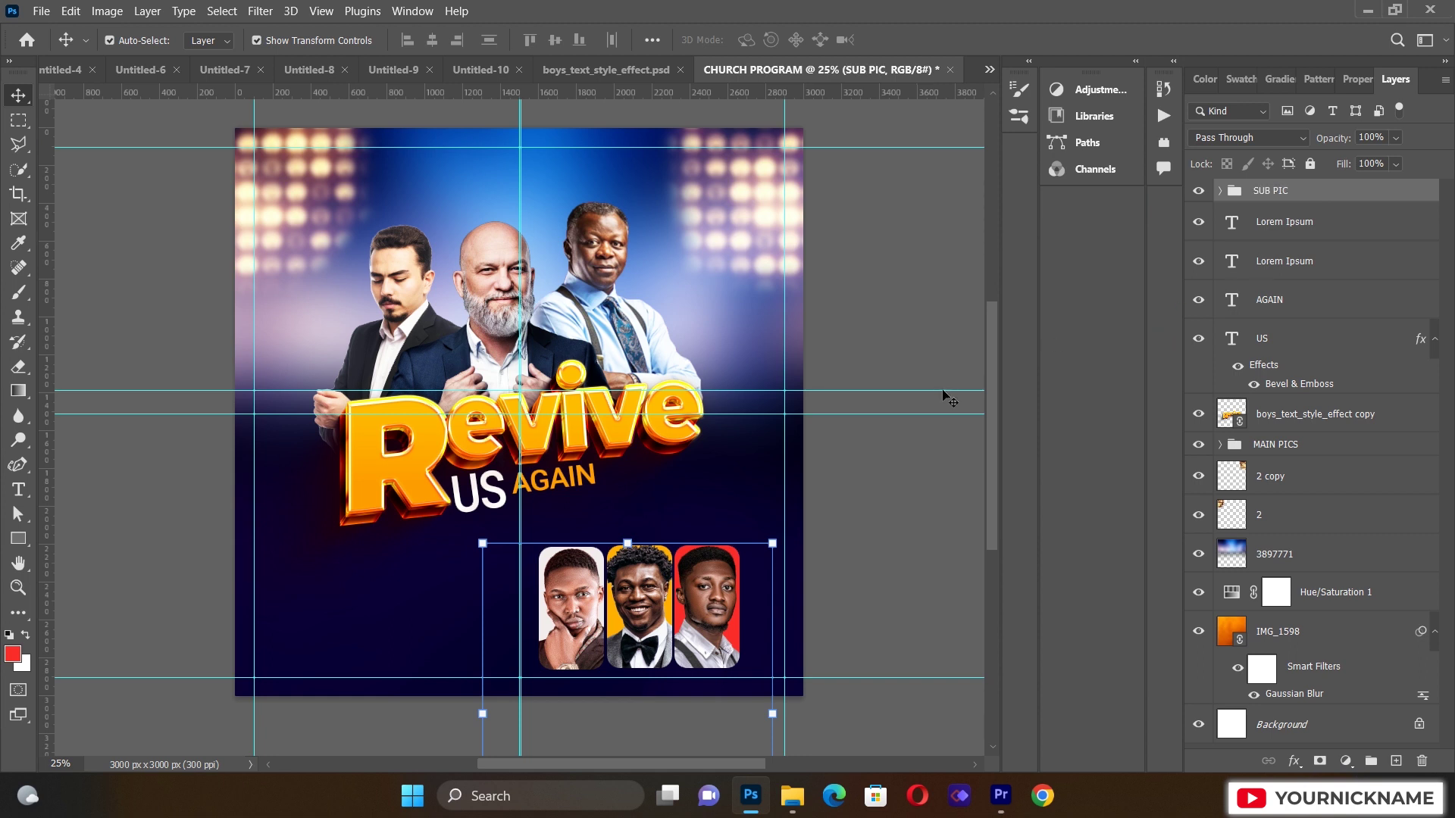
left_click(918, 482)
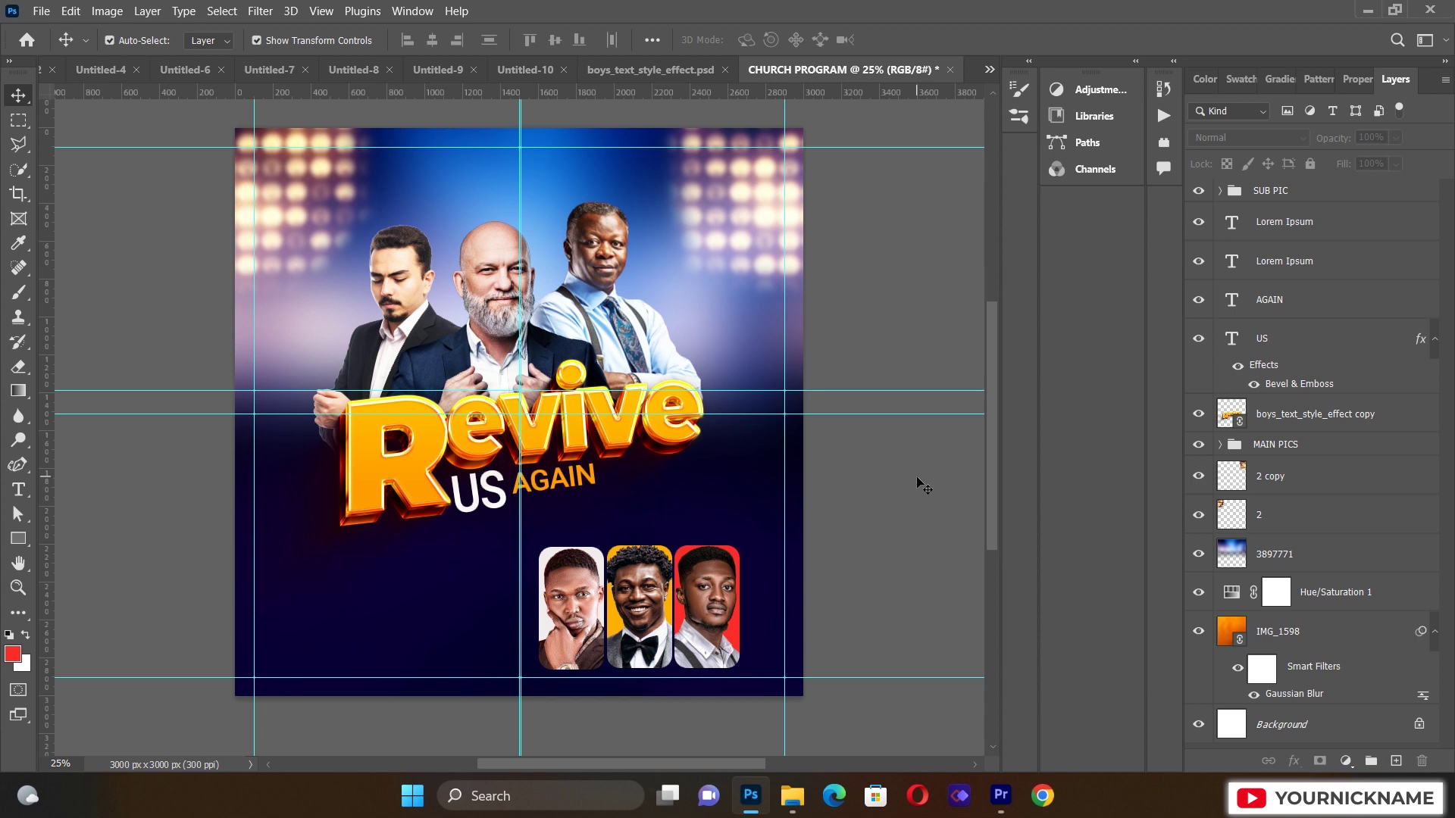
Step: Add a paragraph text box left of the portraits reading '23RD JULY,23'
left_click(19, 492)
left_click_drag(274, 547, 503, 675)
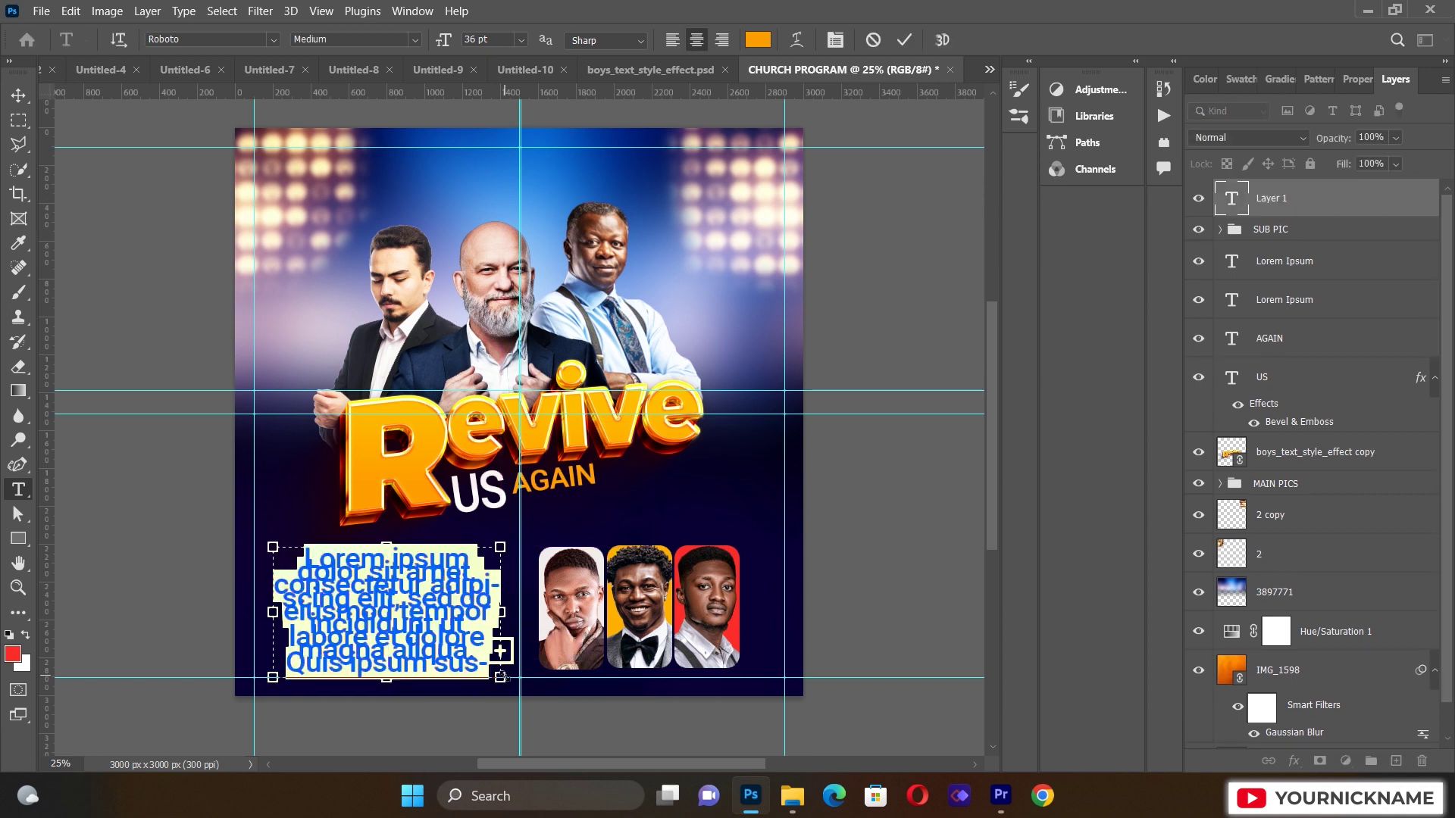
key("BackSpace")
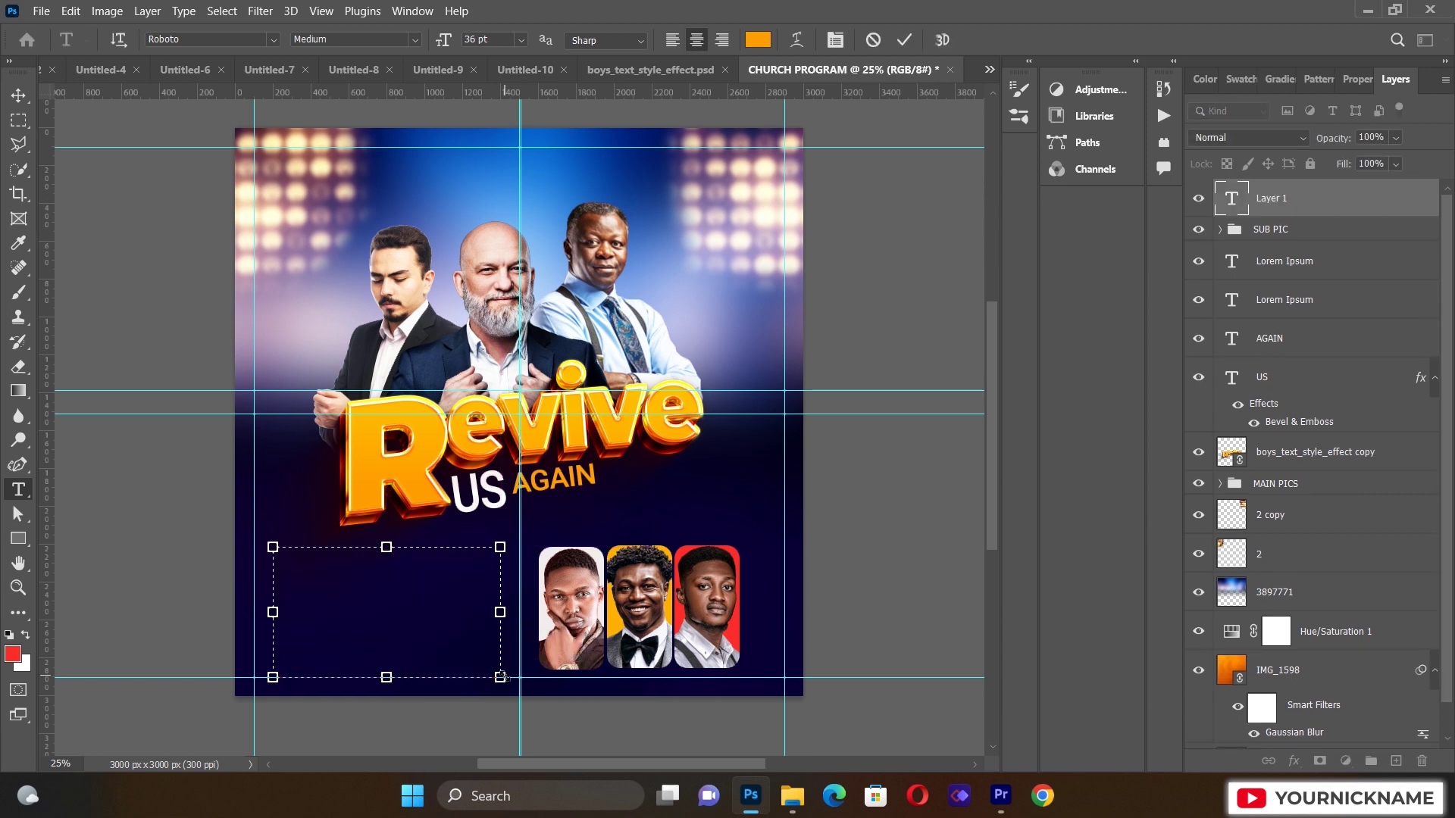
type("23")
type("RD JUL")
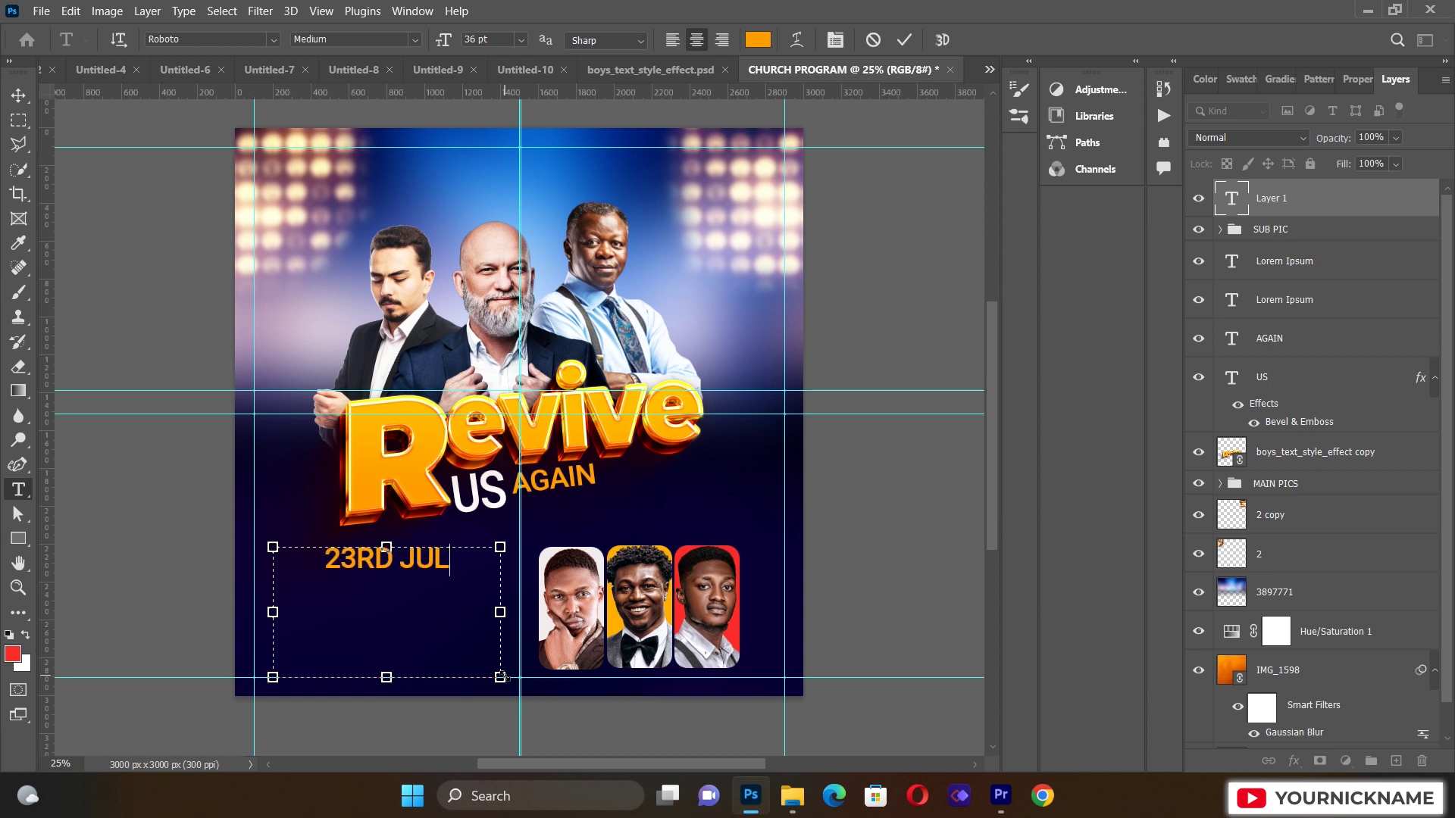
type("Y,")
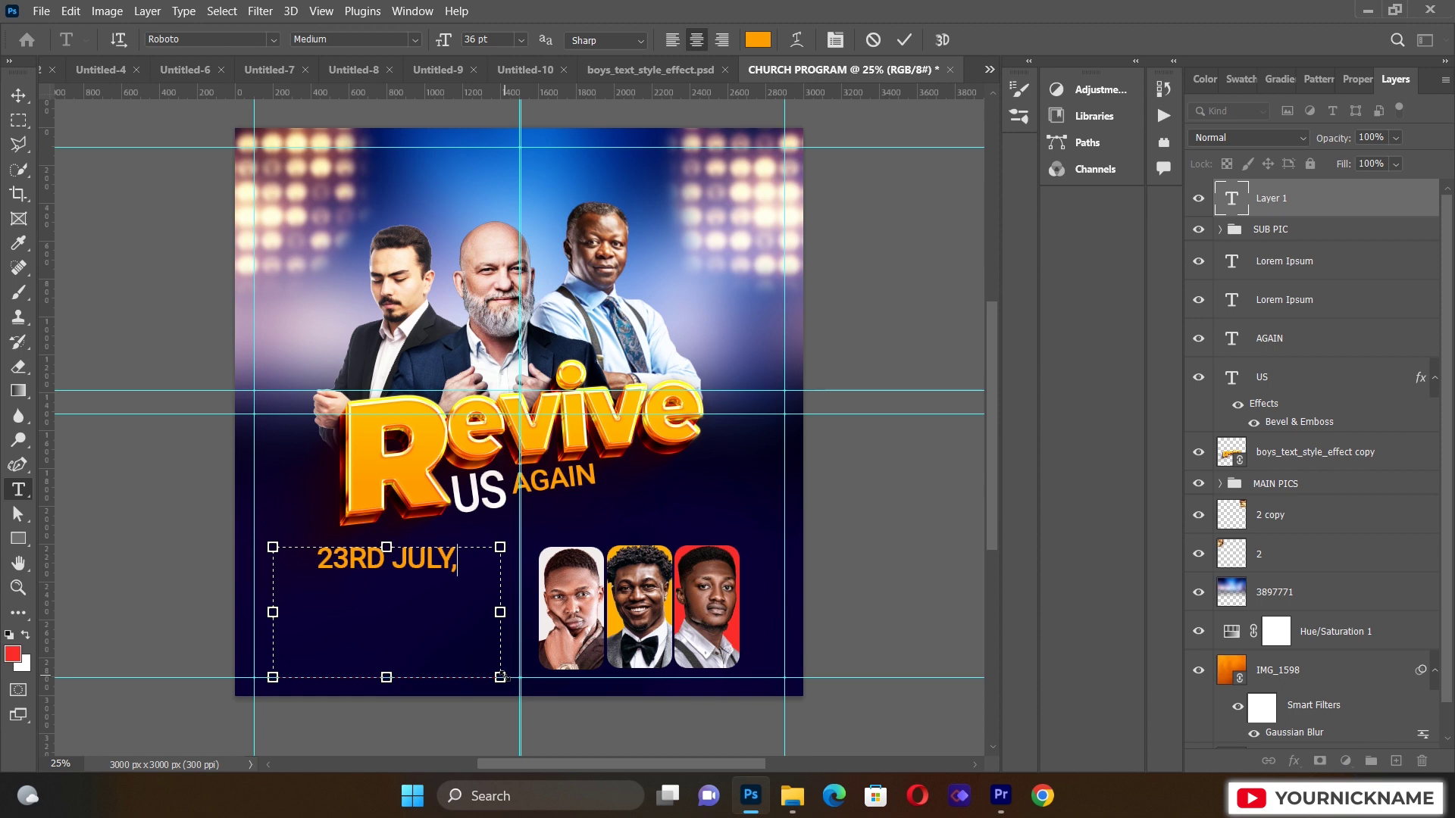
type("23")
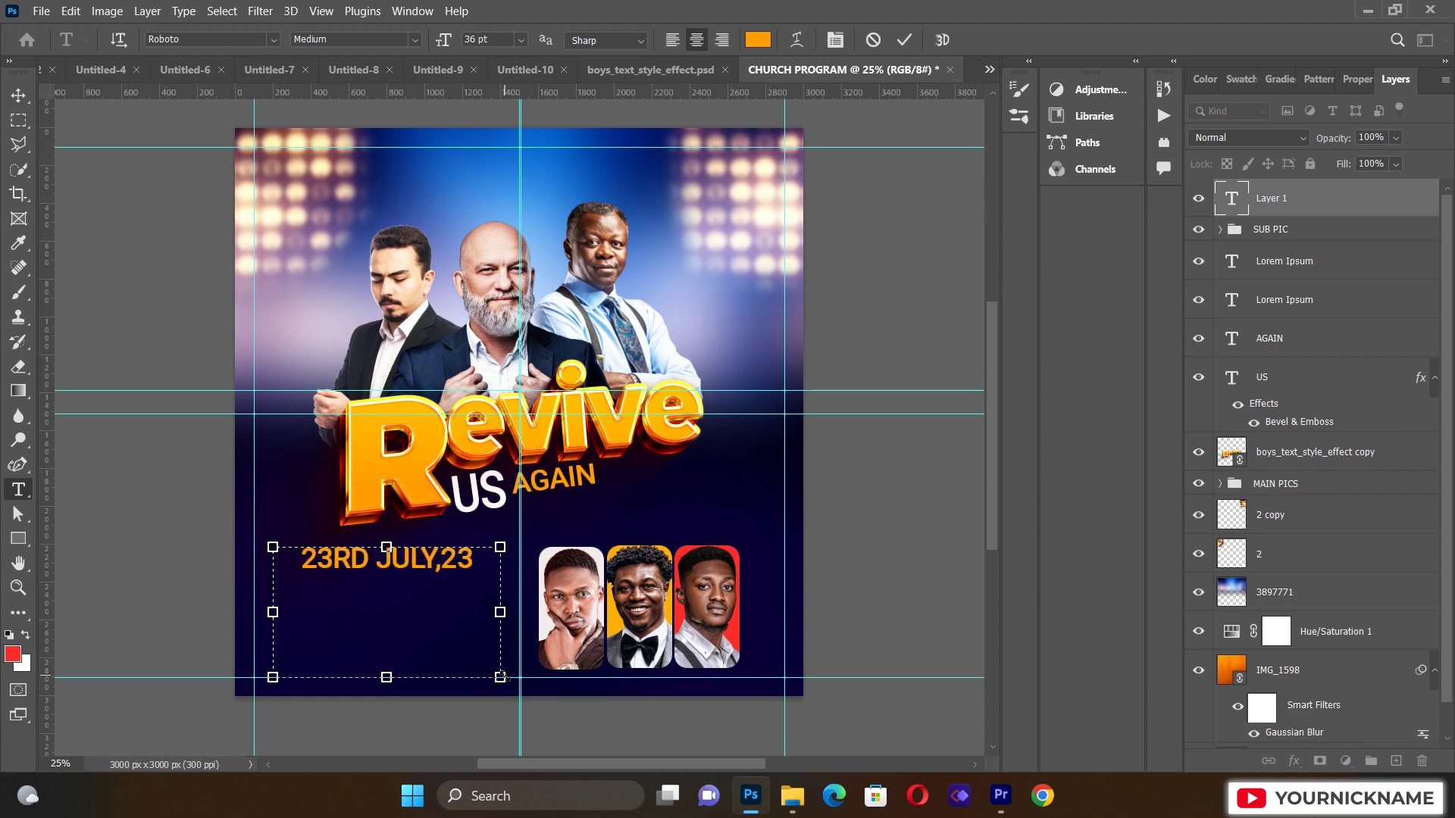
Step: Set the date text's vertical scale to 77 and close the Character and Paragraph panels
key("ctrl+a")
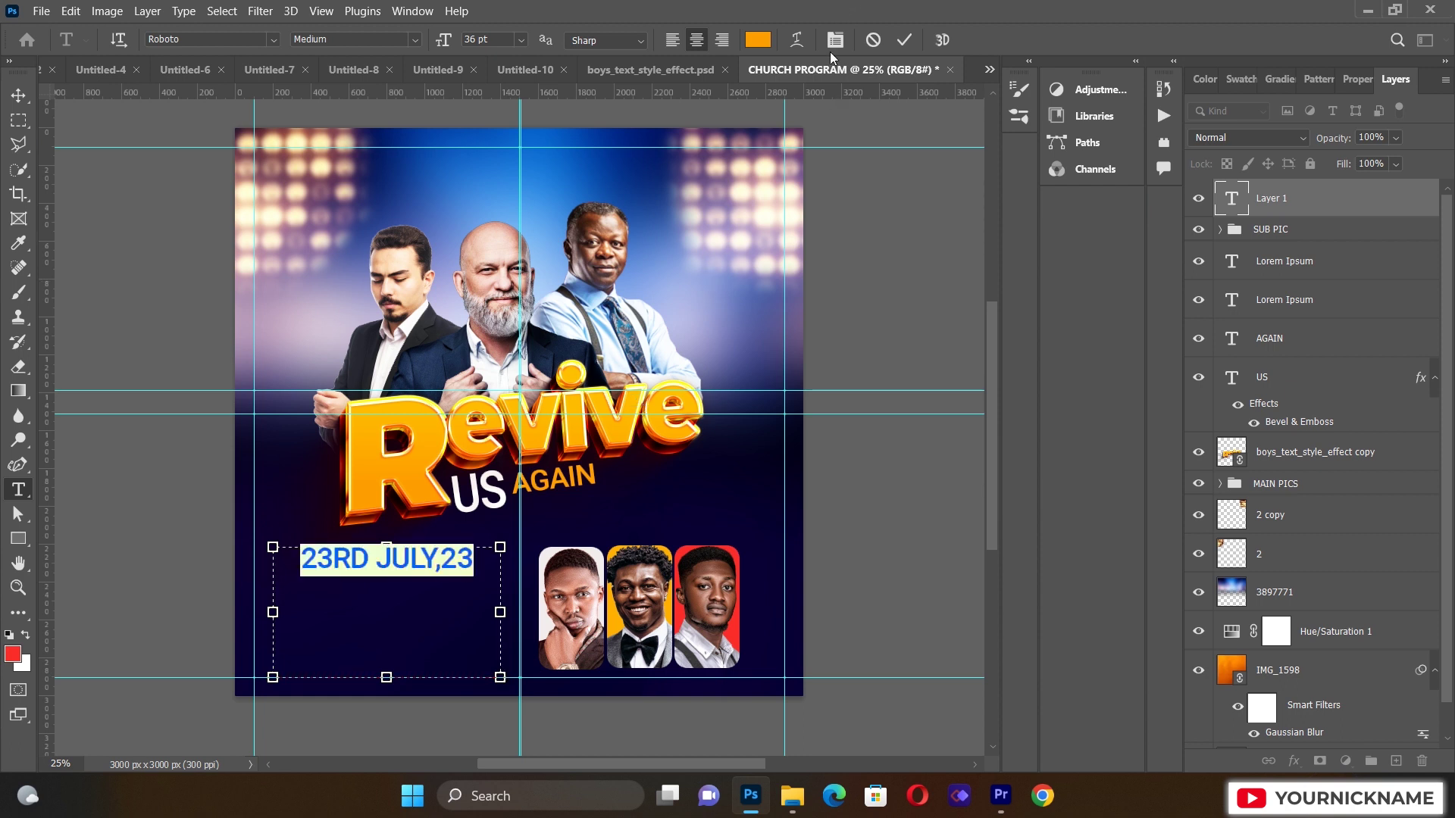
left_click(835, 39)
left_click(852, 249)
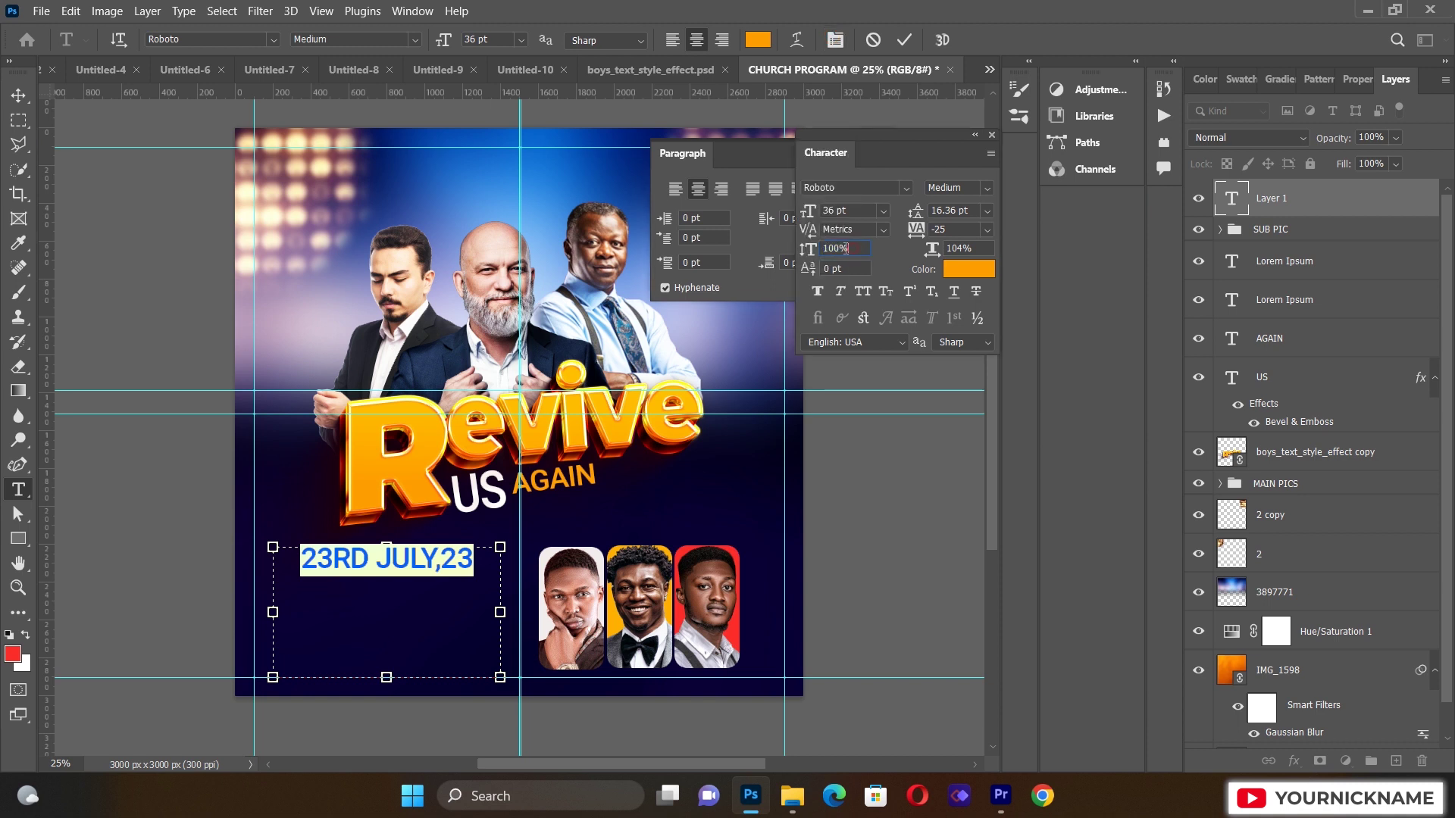
type("77")
left_click(991, 135)
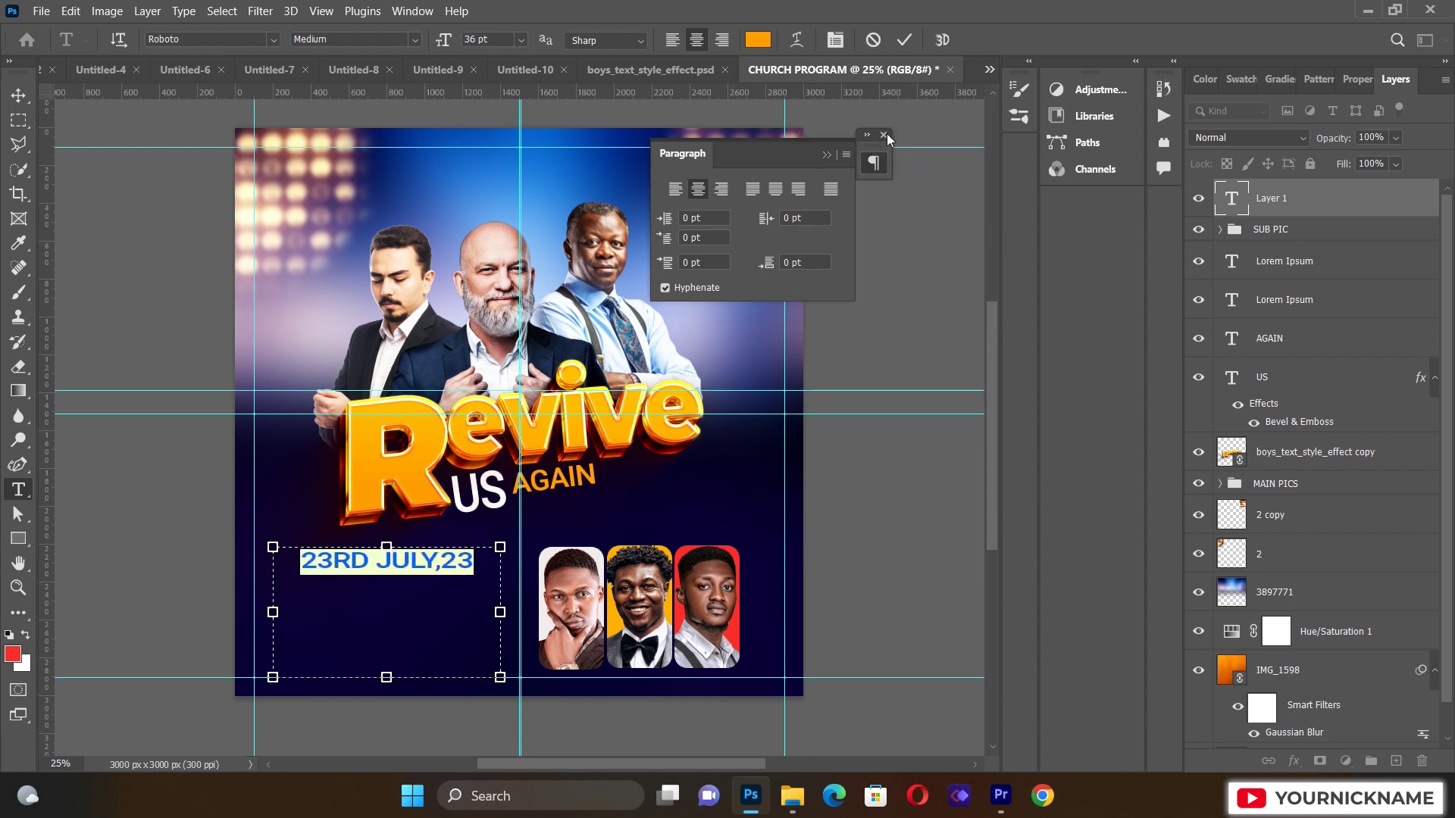
left_click(884, 135)
left_click(838, 42)
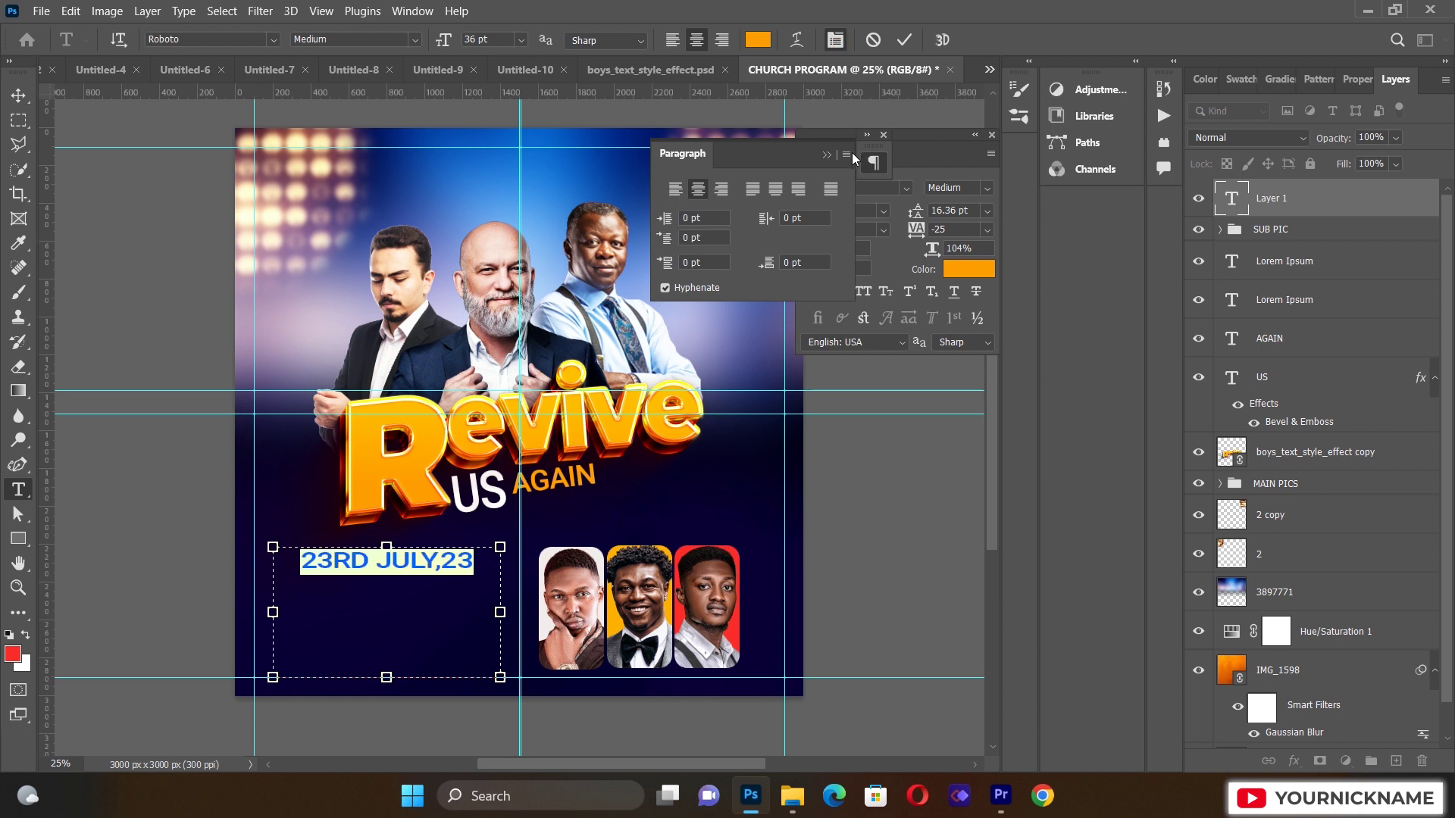
left_click(873, 159)
left_click(975, 135)
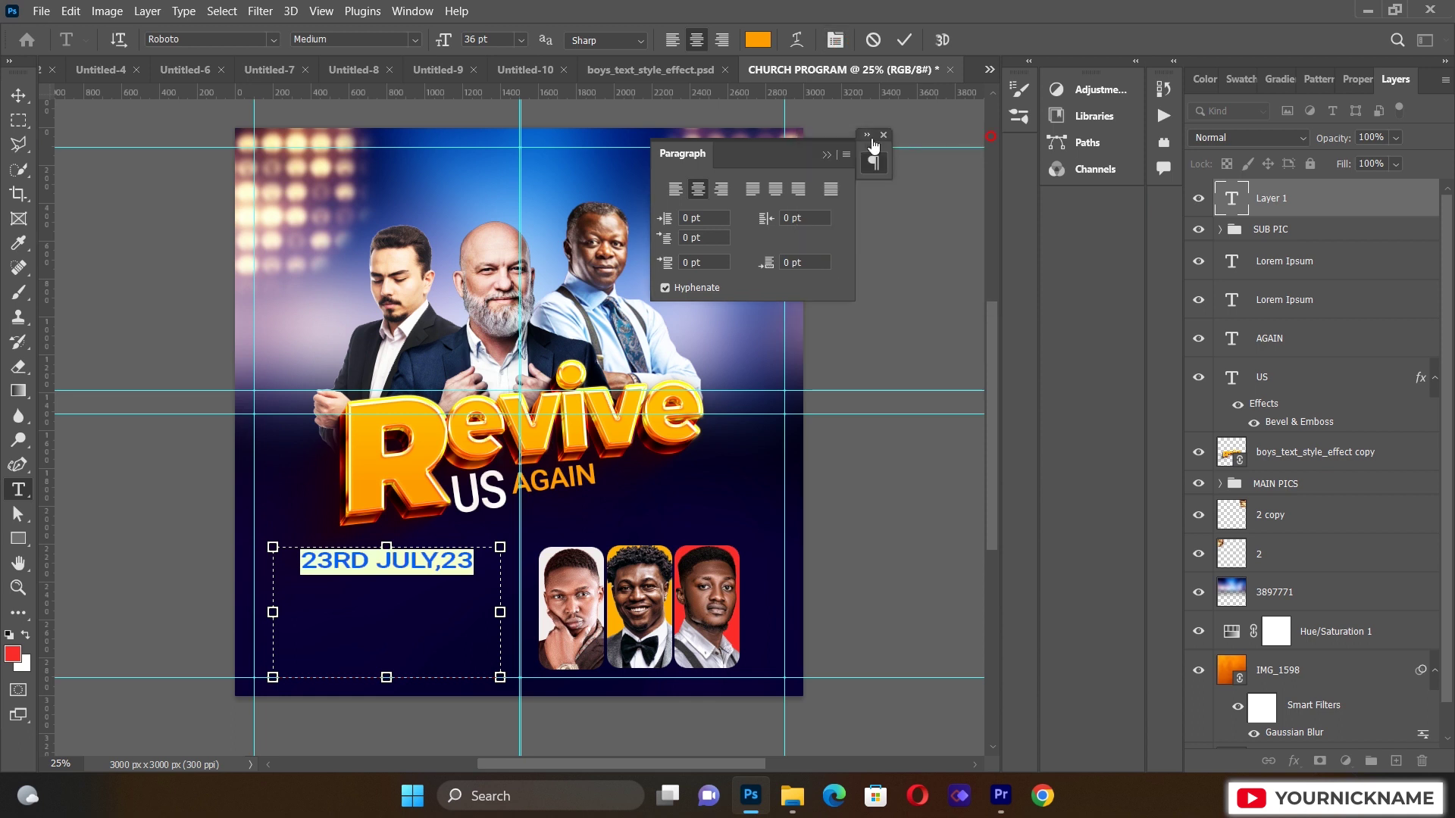
left_click(886, 134)
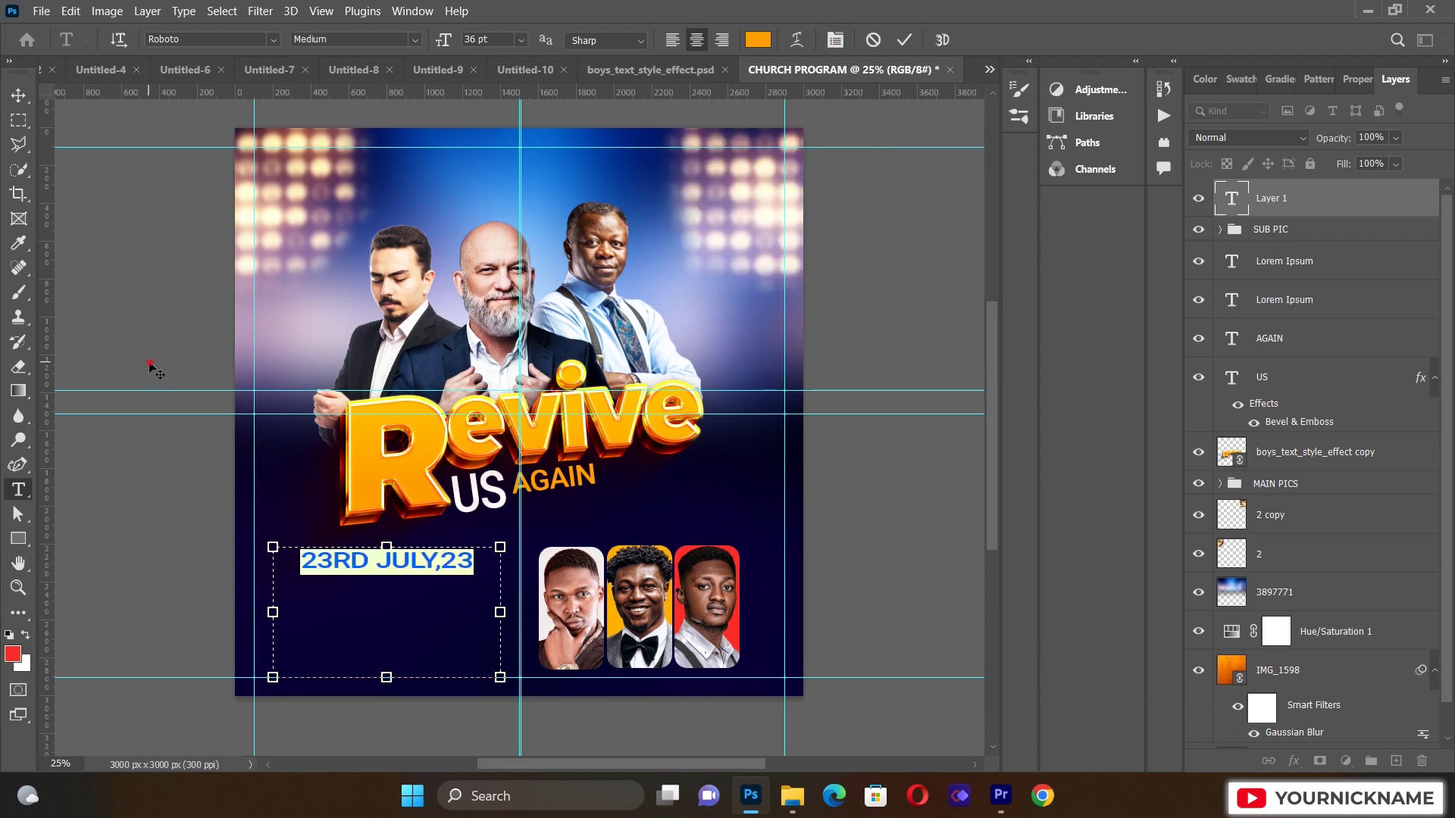
Step: Commit the date text and move it slightly lower
left_click(18, 96)
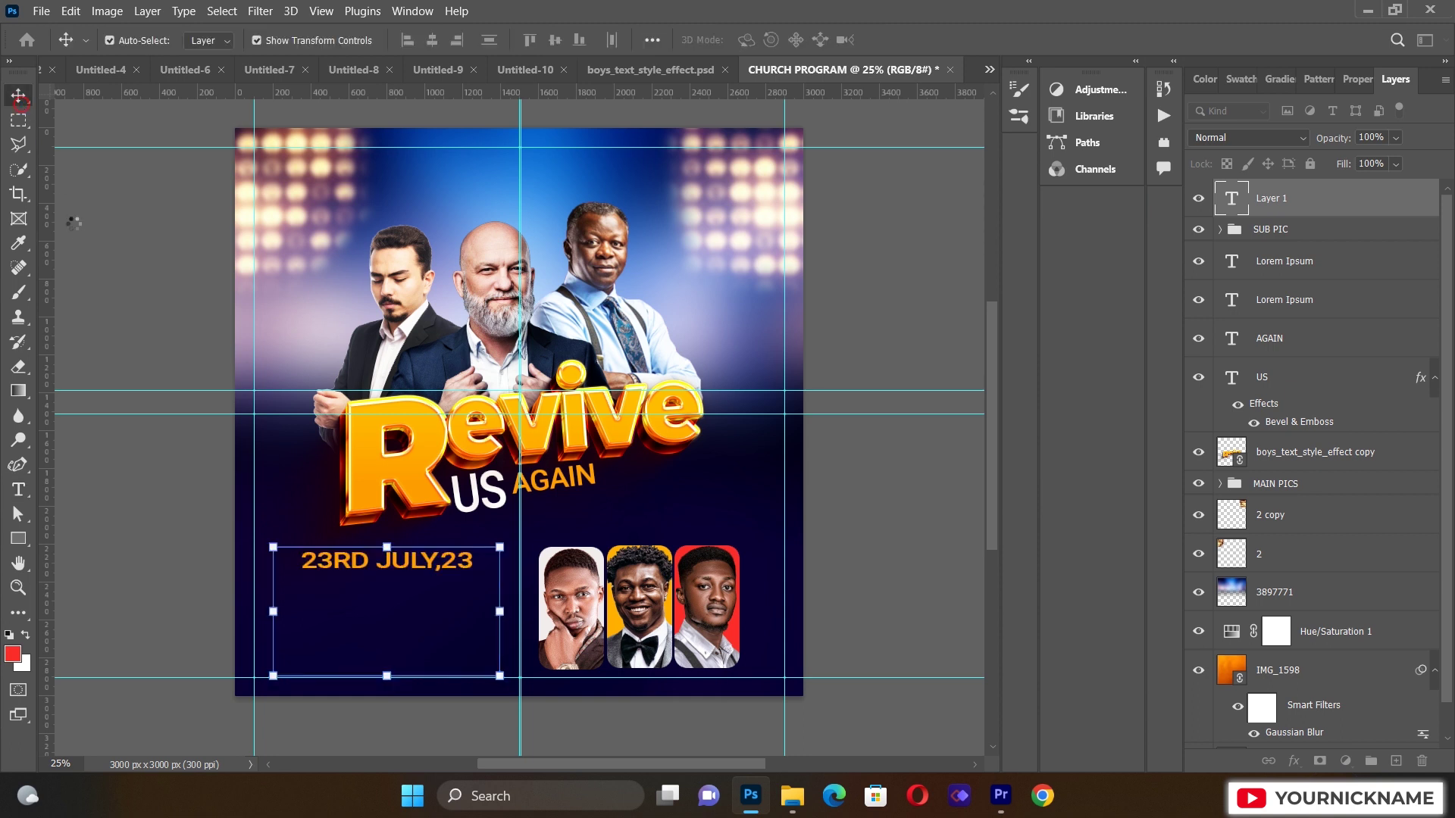
left_click_drag(435, 580, 426, 598)
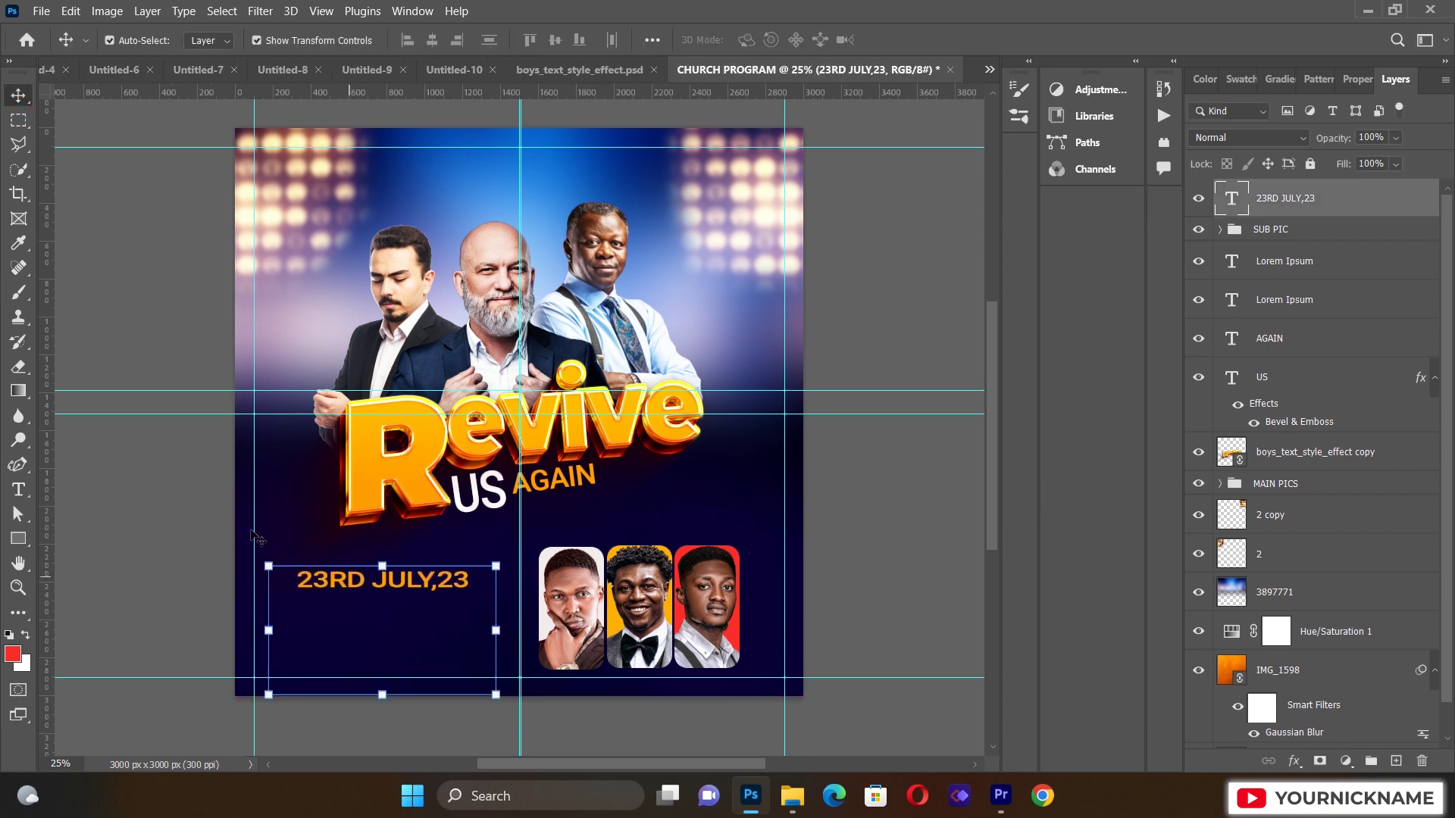
left_click(175, 536)
left_click(18, 489)
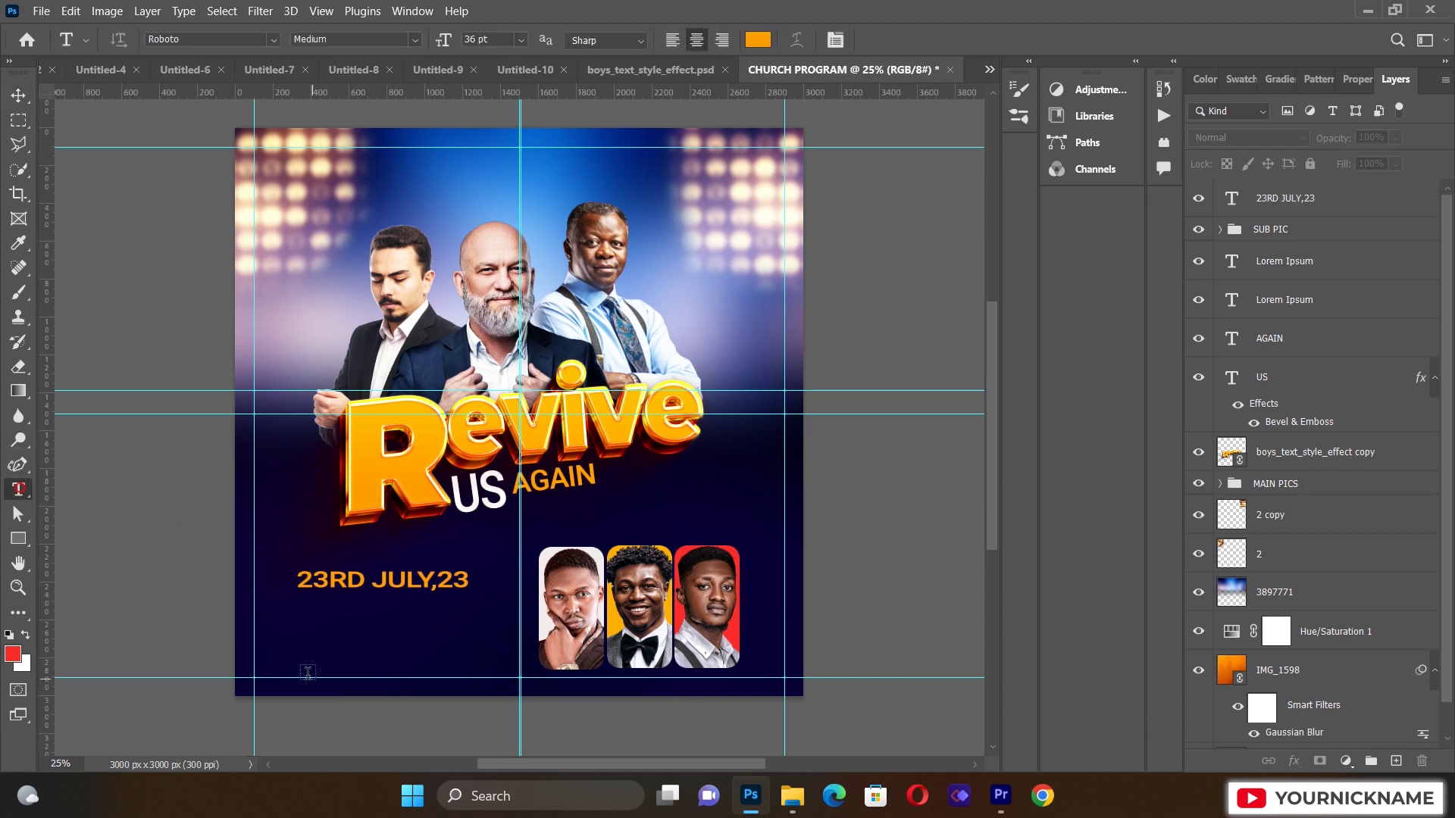
Step: Add a text box below the date reading 'TEMPLE OF GLORY'
left_click_drag(269, 609, 517, 670)
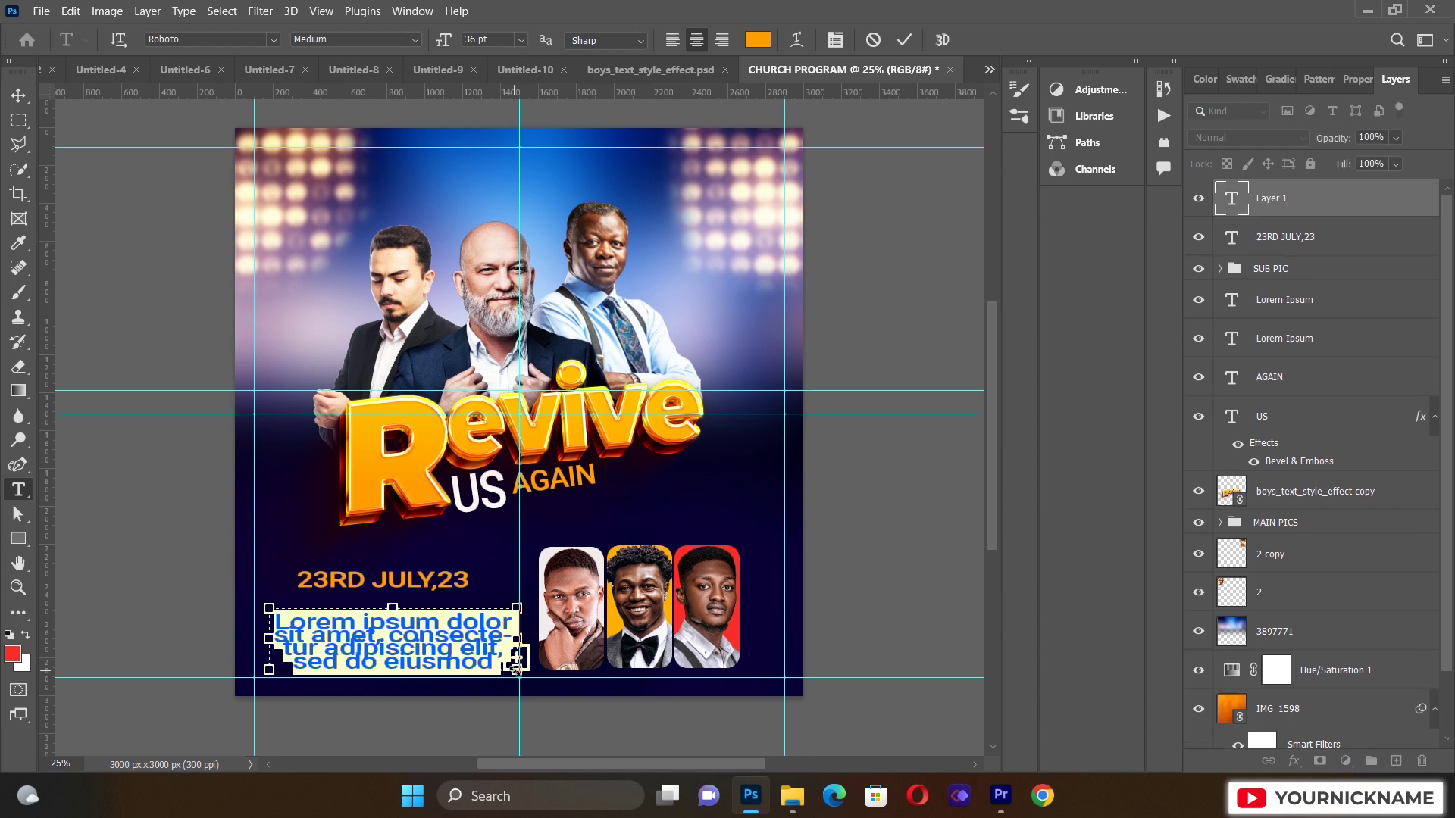
key("BackSpace")
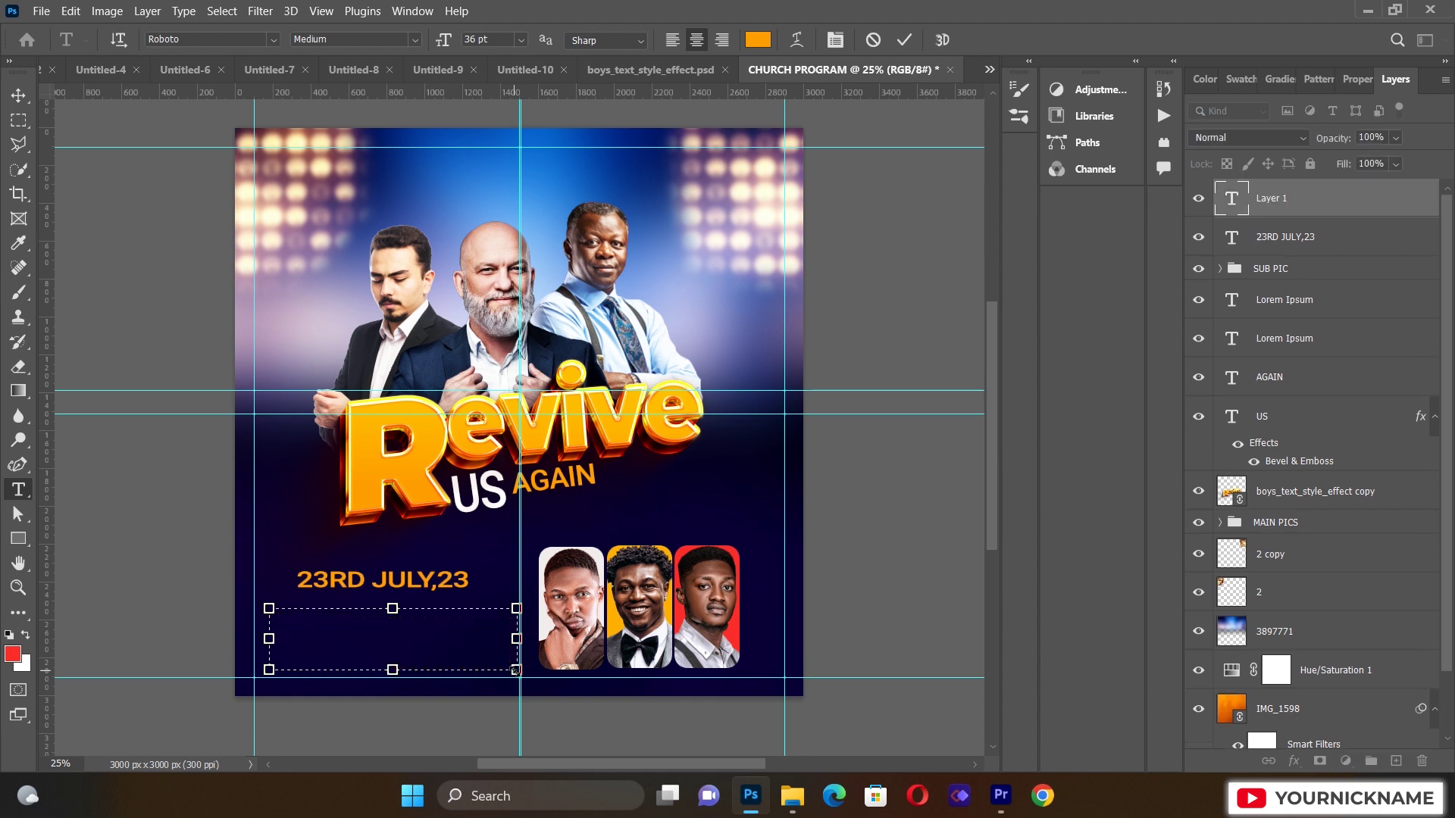
type("TEMPLE OF GLORY")
left_click(18, 95)
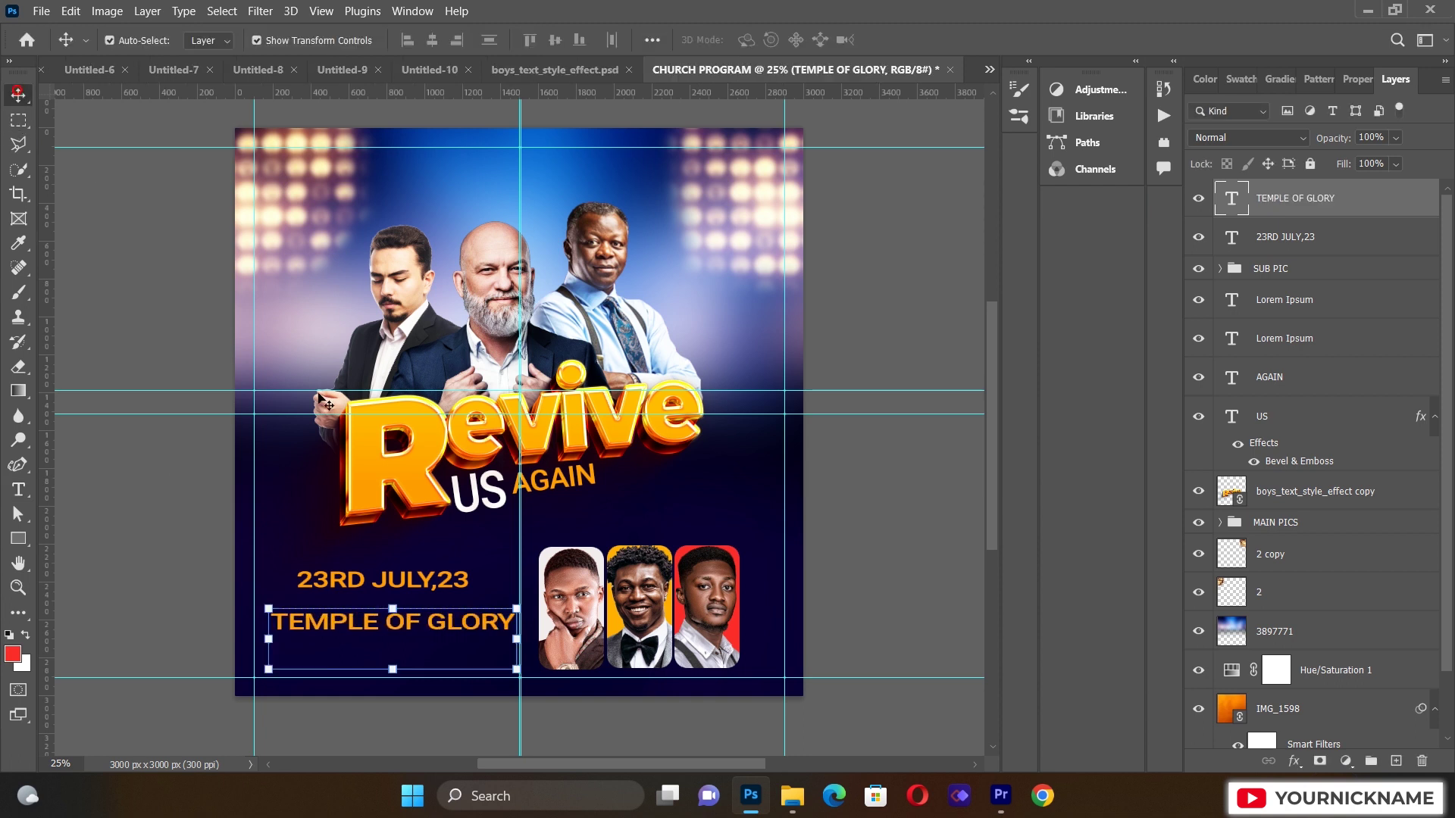
Step: Scale TEMPLE OF GLORY down to about 52% and nudge it beneath the date
left_click_drag(516, 670, 415, 604)
key("Right")
key("Right")
key("Right")
key("Right")
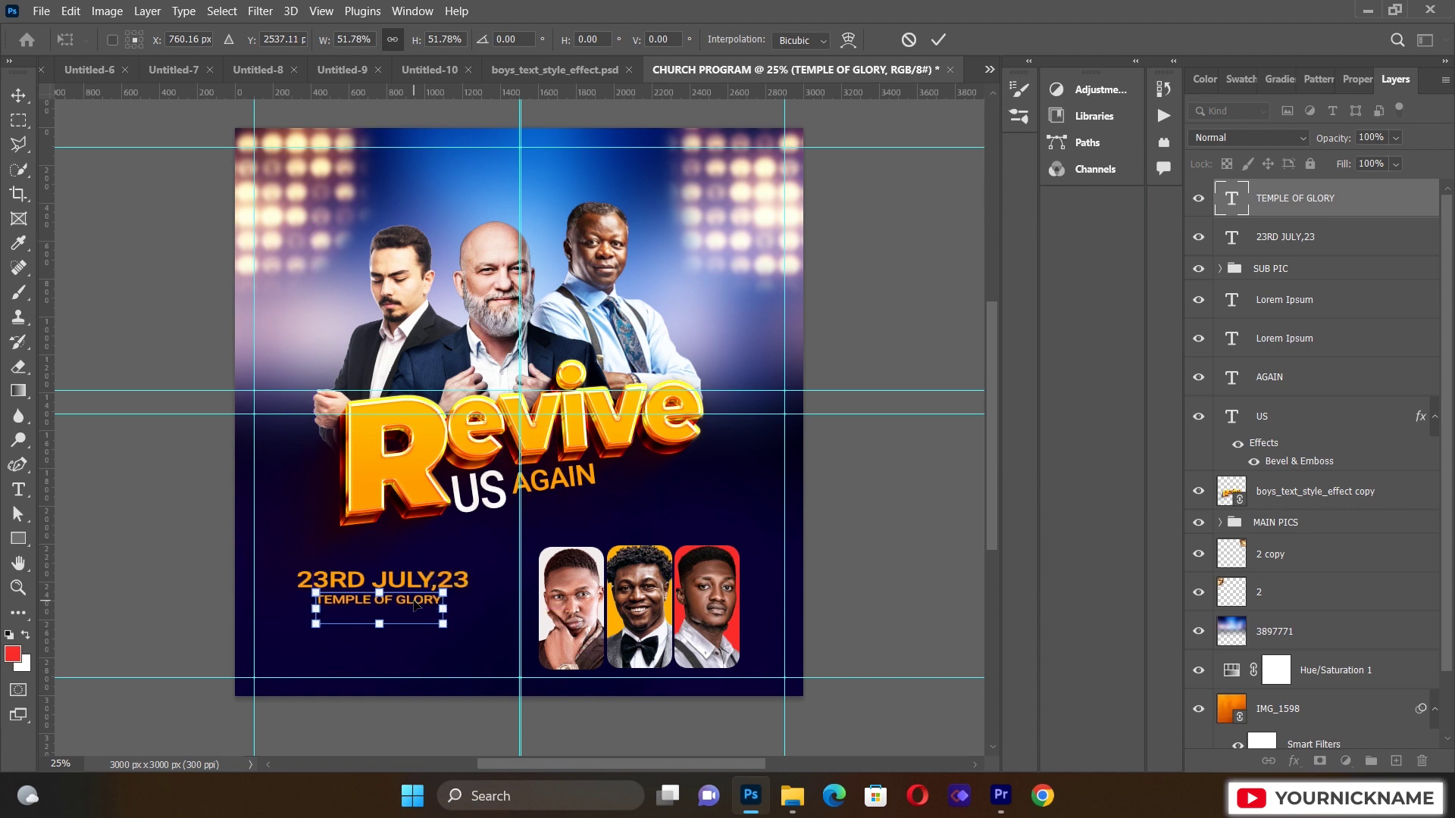
key("Left")
key("Left")
key("Left")
key("Left")
key("Down")
left_click(18, 94)
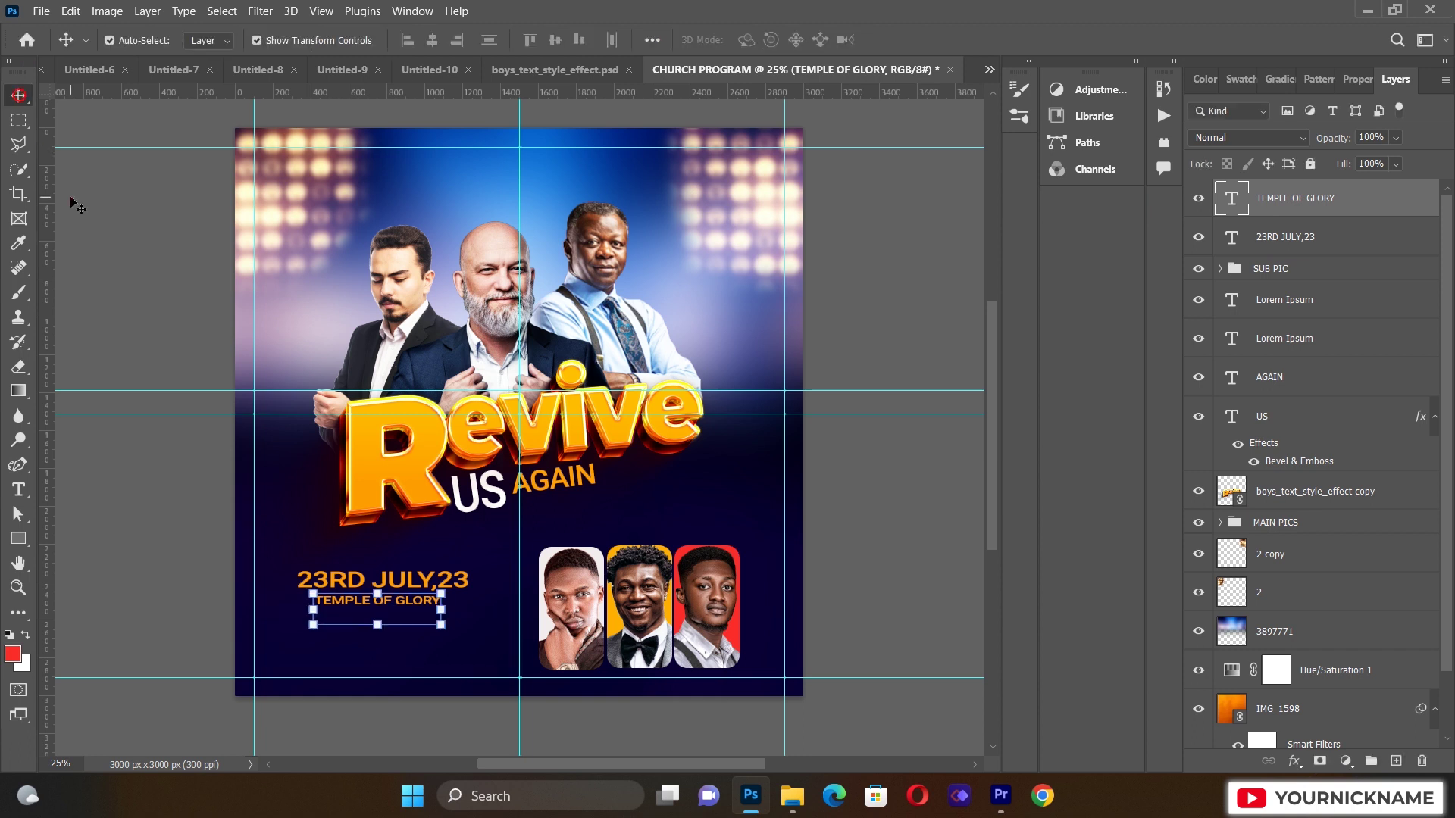
left_click(356, 605)
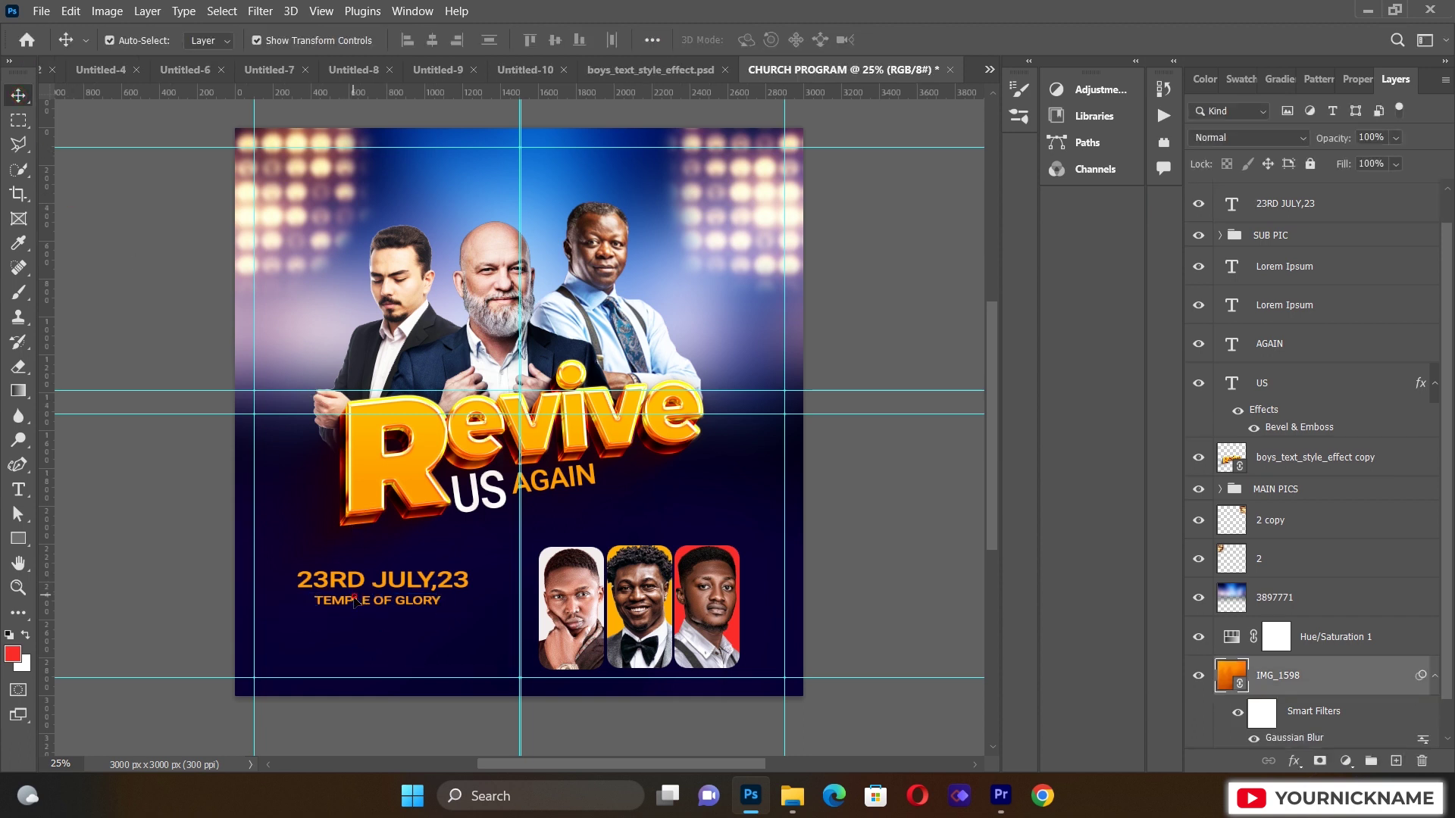
Step: Duplicate TEMPLE OF GLORY one line lower and retype the copy as BAMTAMA-KUMASI
key("ctrl+j")
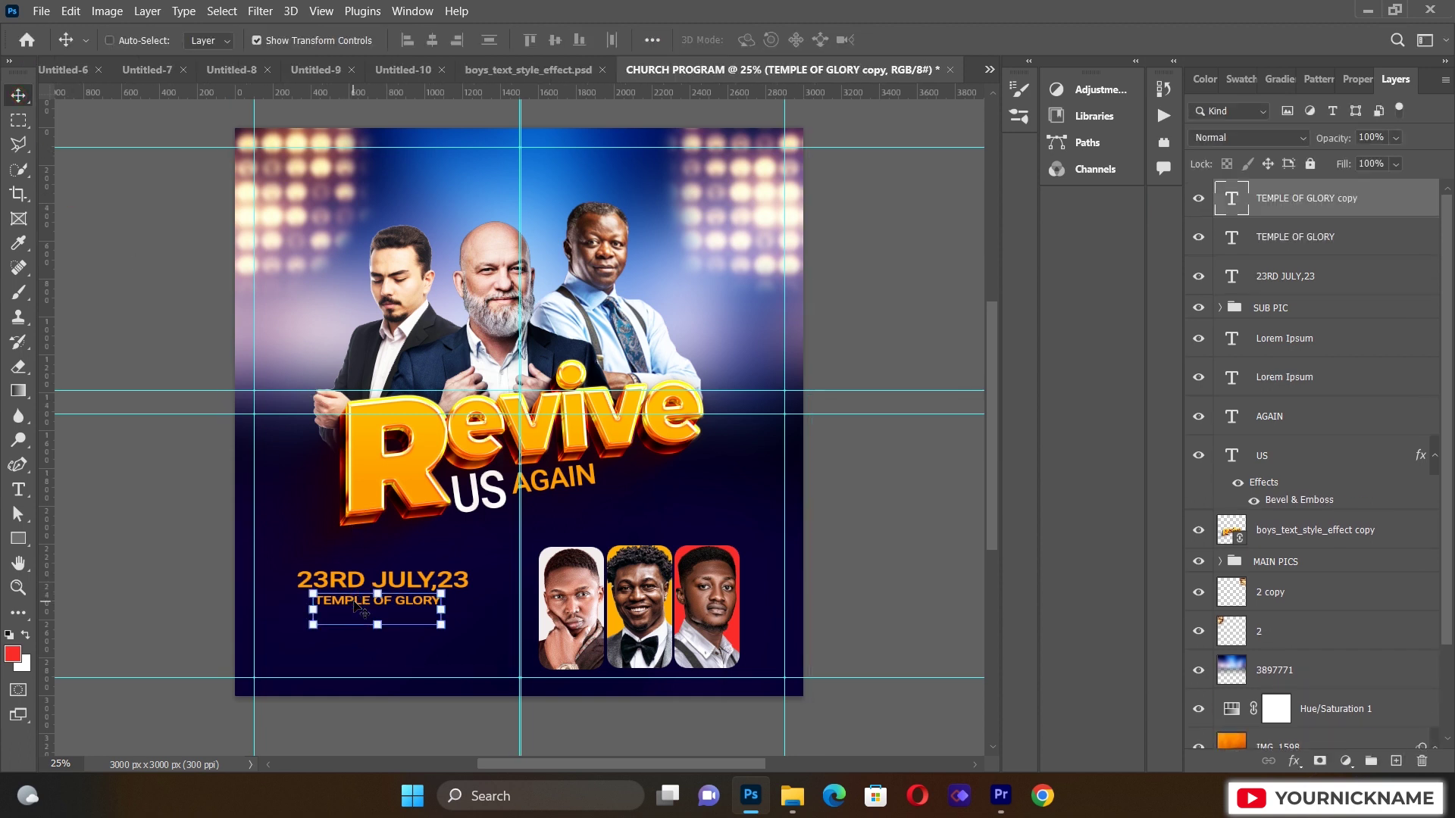
left_click_drag(356, 605, 357, 619)
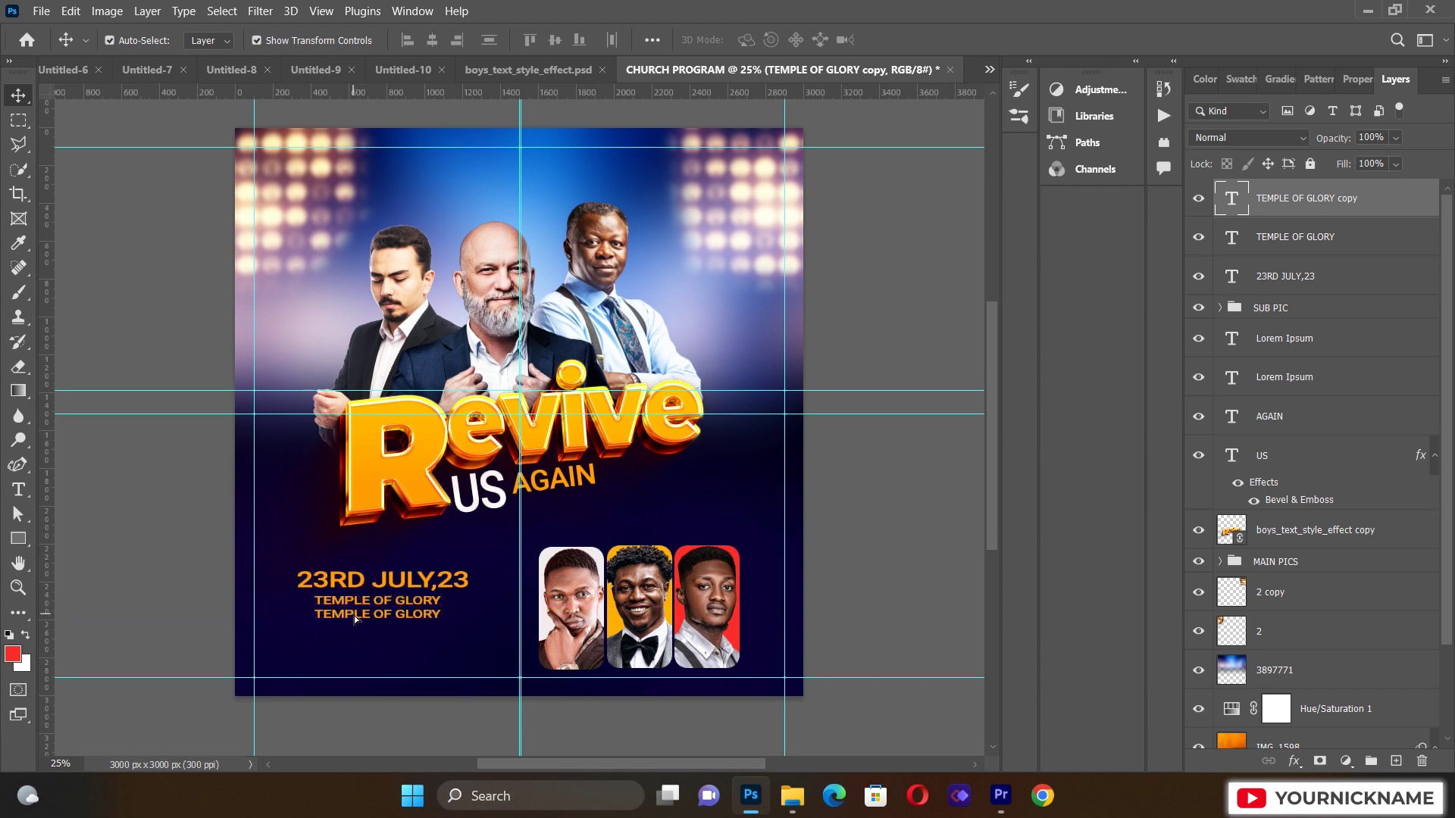
left_click(19, 490)
left_click(330, 613)
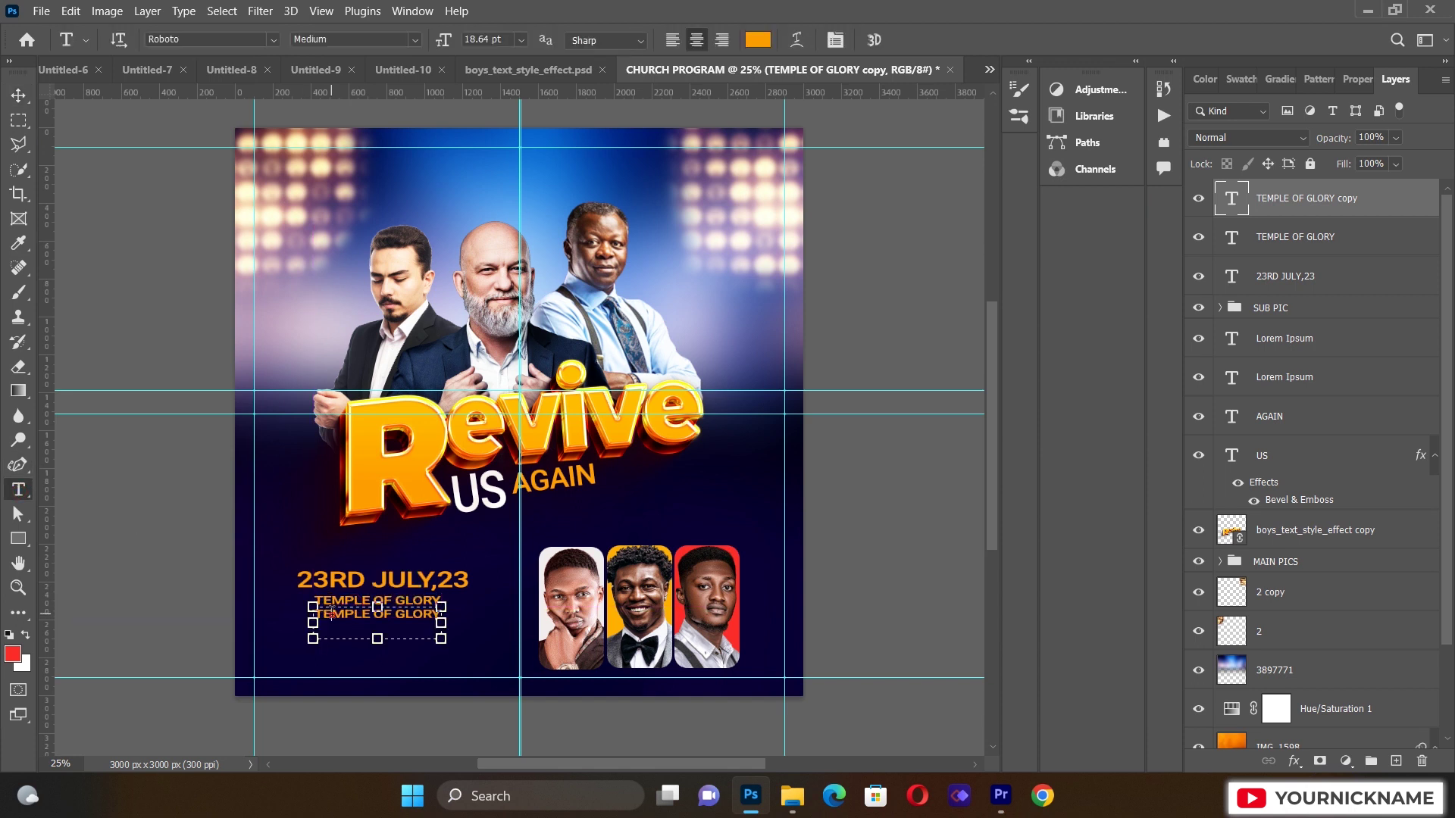
key("ctrl+a")
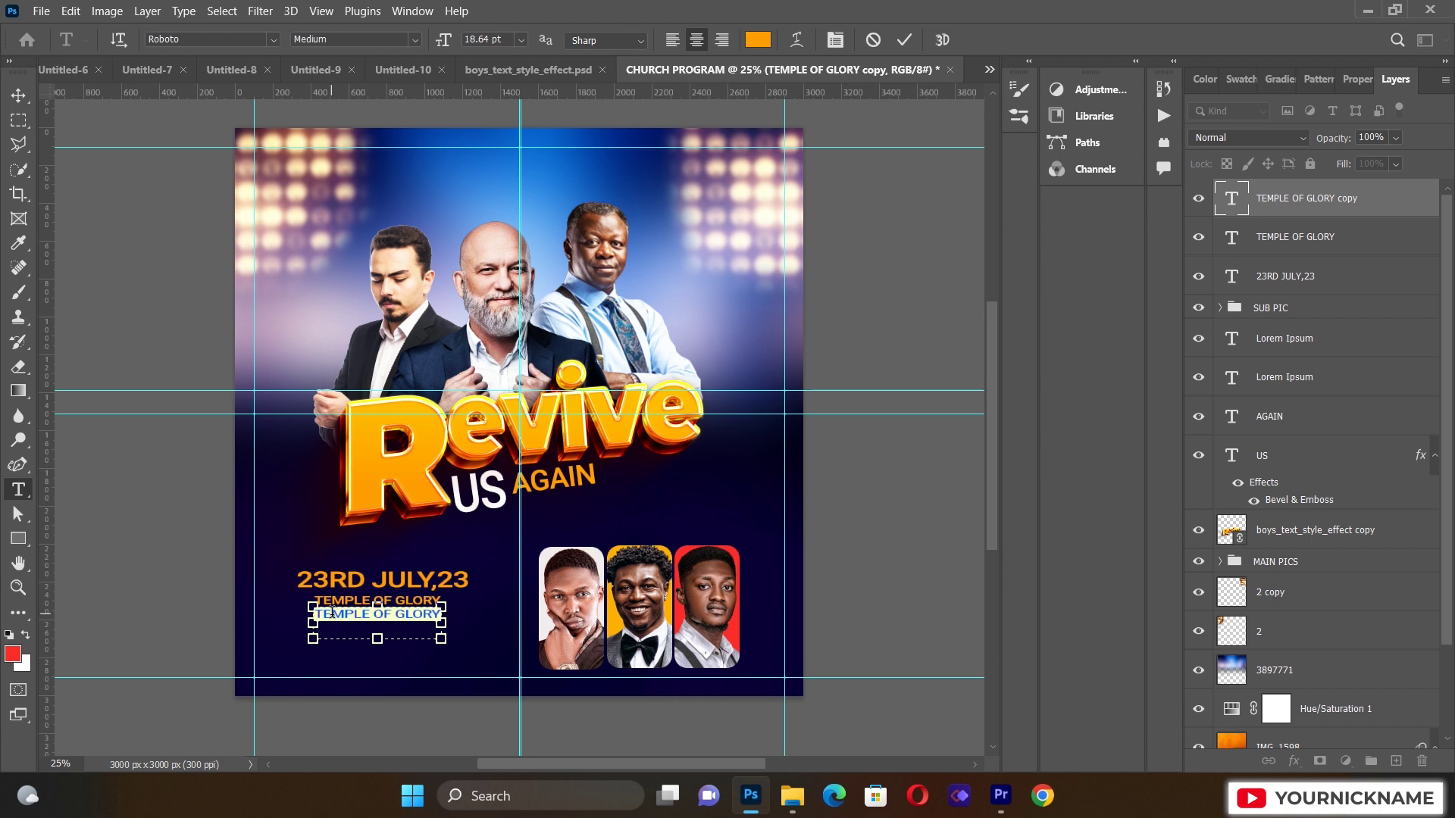
key("BackSpace")
type("BAAM")
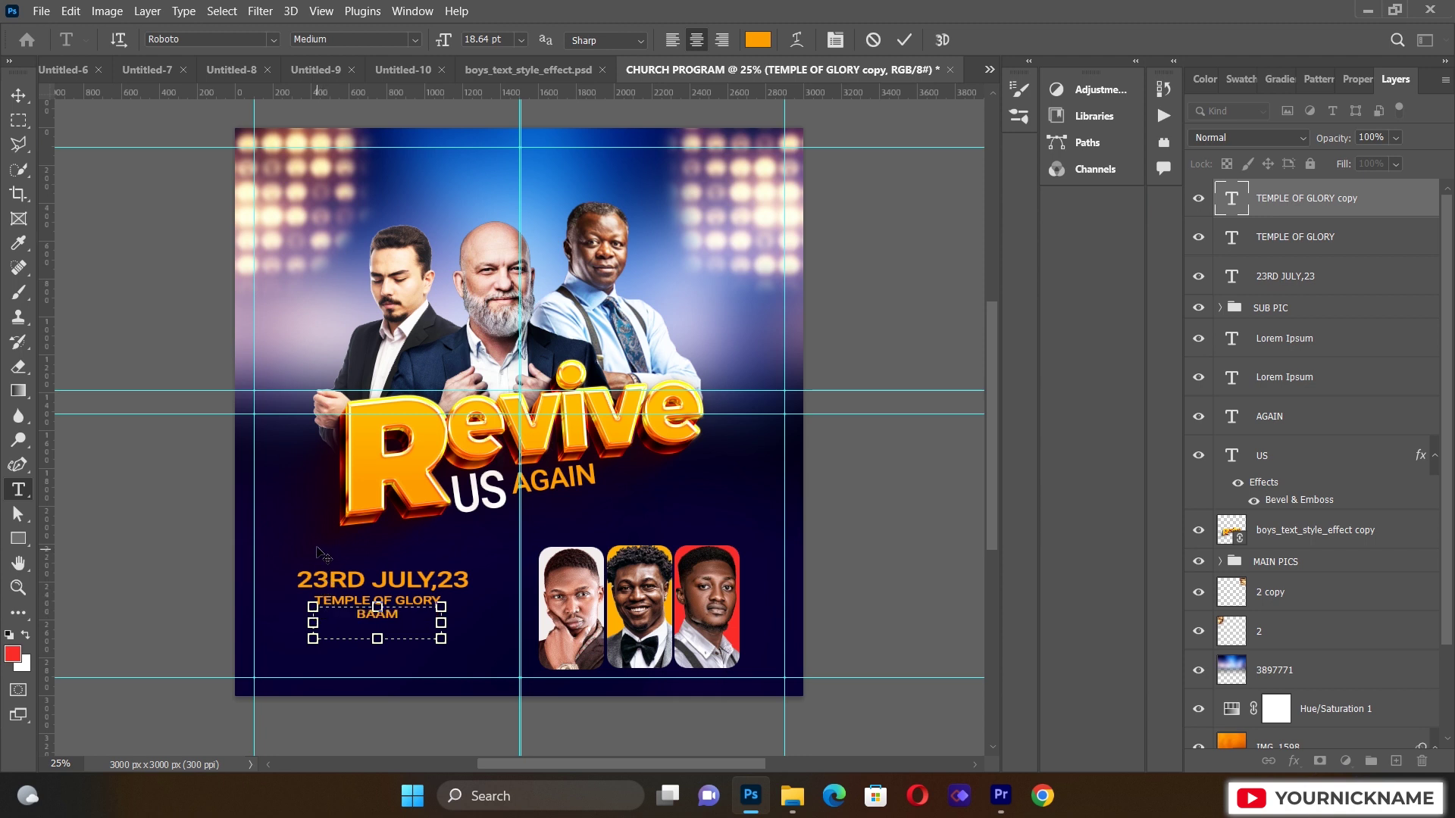
key("BackSpace")
key("BackSpace")
type("MTAMA-KUMA-SI")
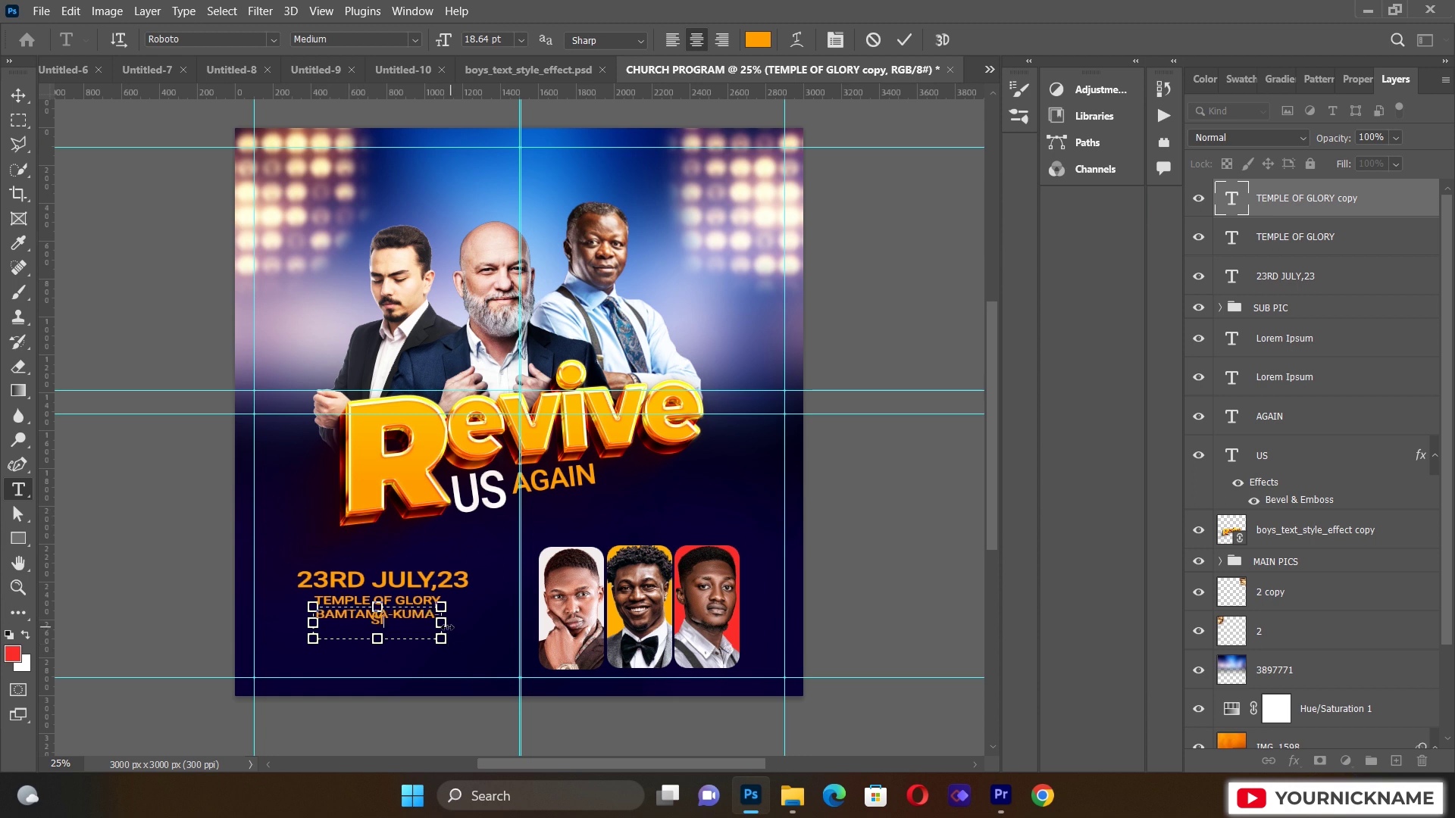
Step: Widen the BAMTAMA-KUMASI box and set the text to Regular weight, colour #f9f9f9
left_click_drag(441, 623, 477, 623)
key("ctrl+a")
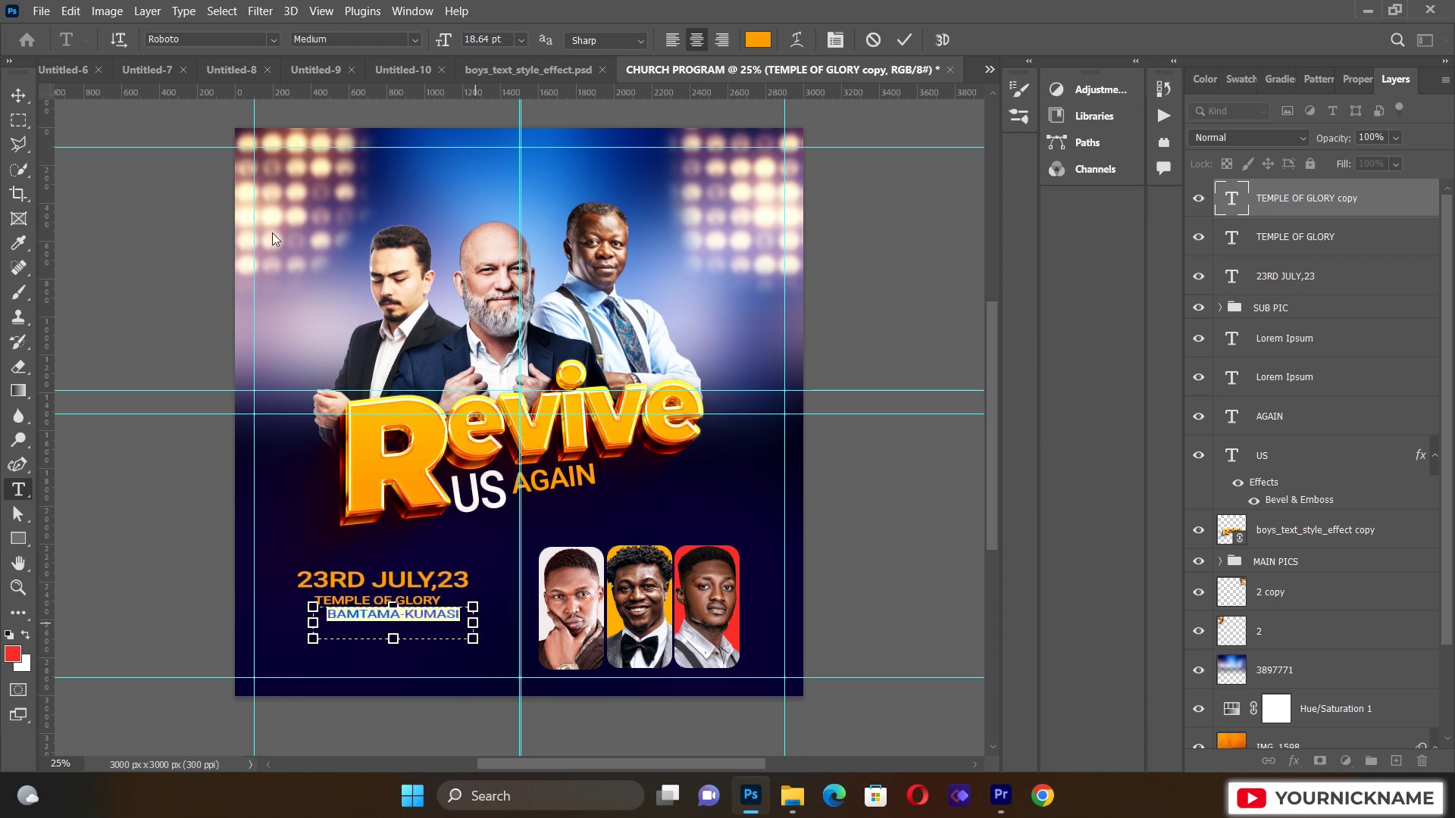
left_click(415, 40)
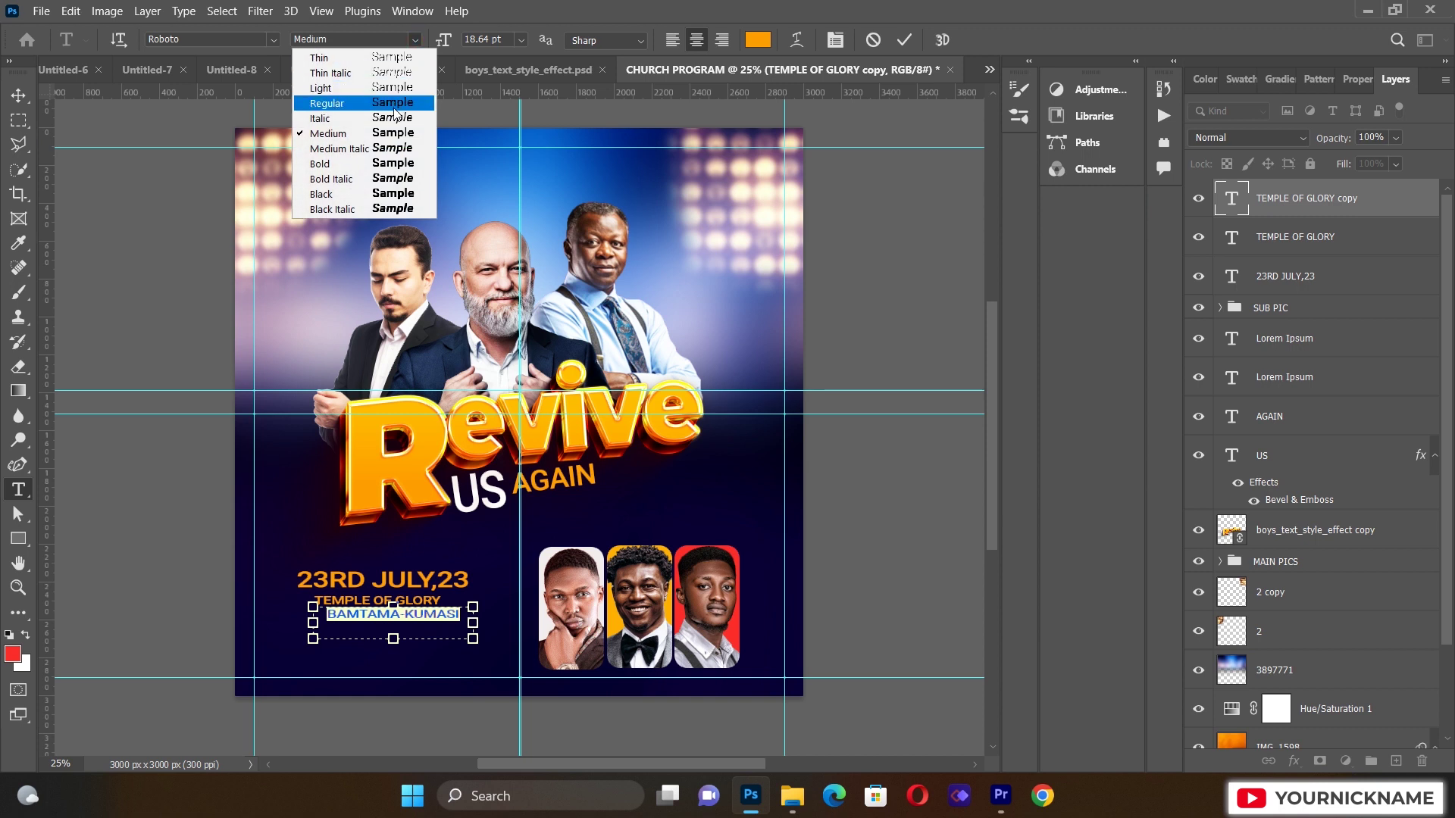
left_click(394, 103)
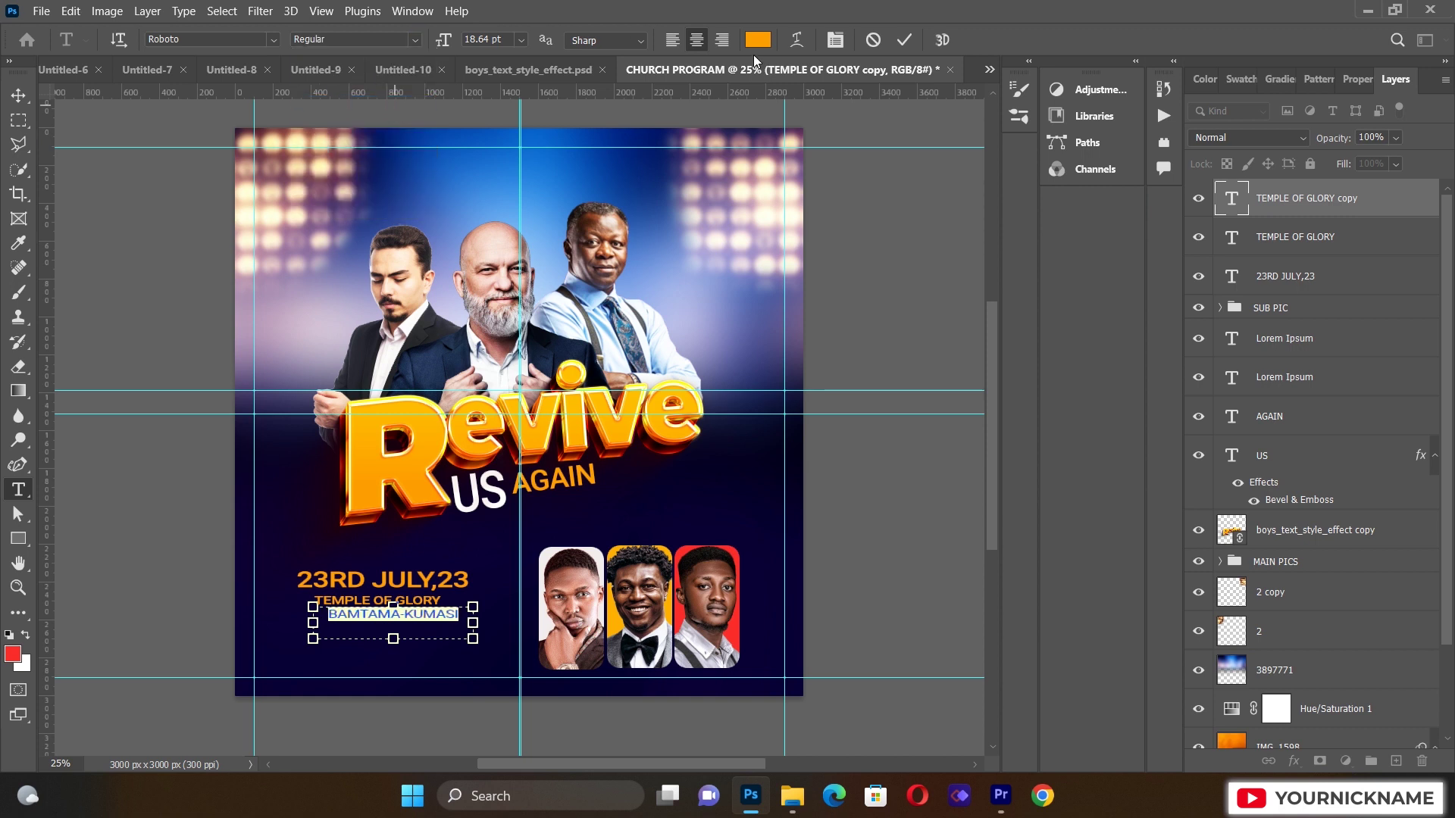
left_click(758, 41)
type("eeedea")
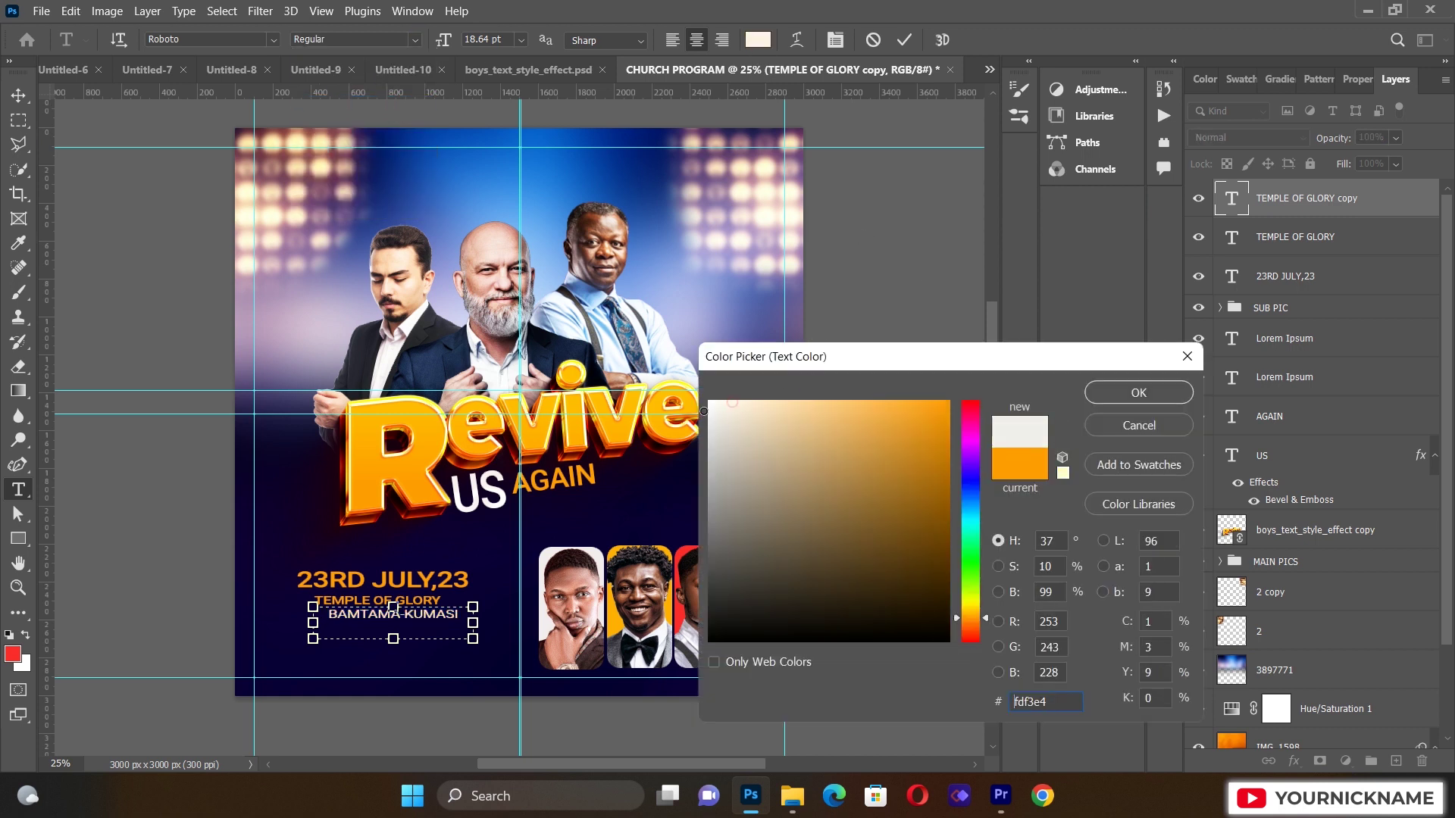
type("f9f9f9")
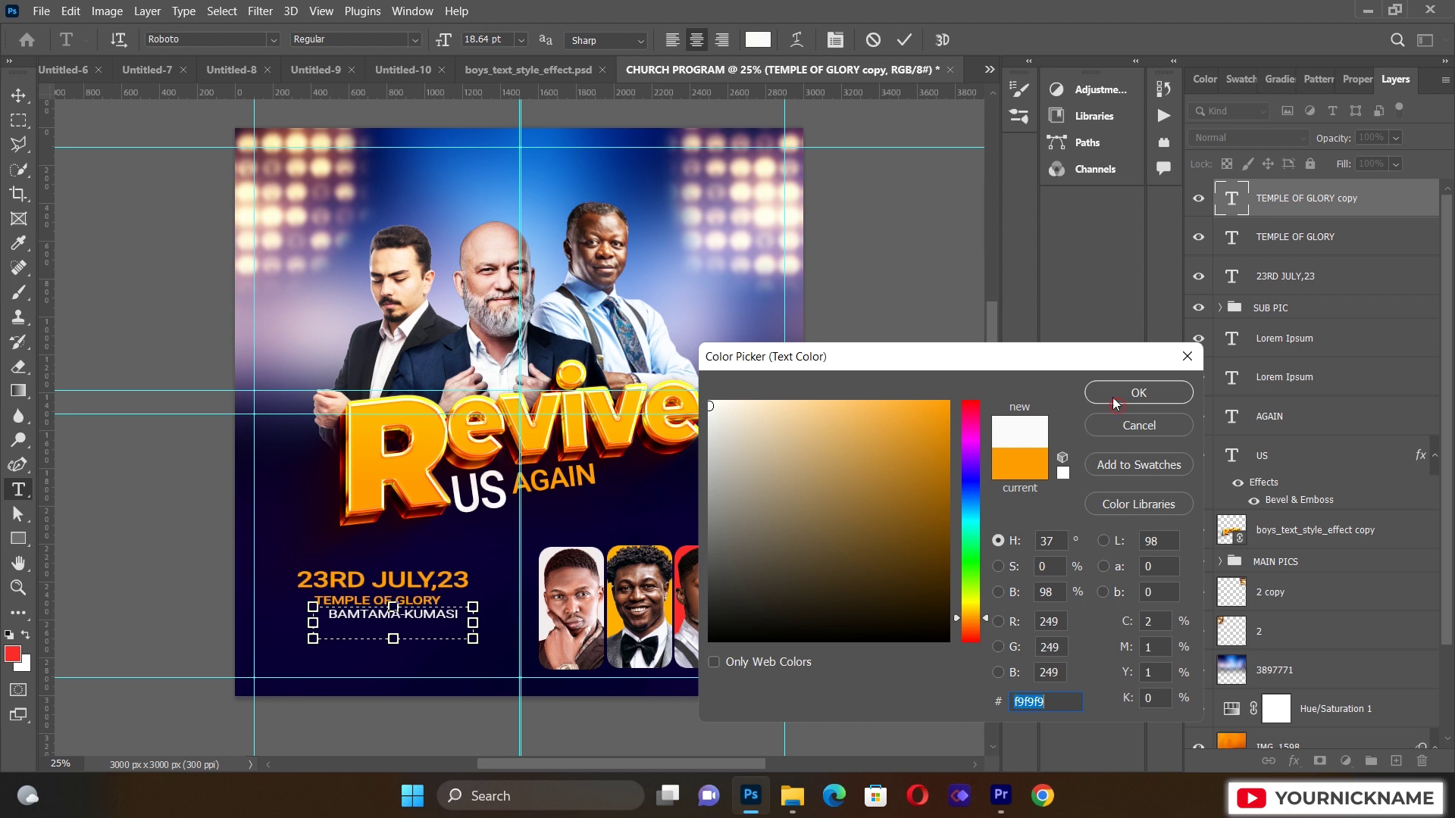
left_click(1116, 403)
left_click(19, 95)
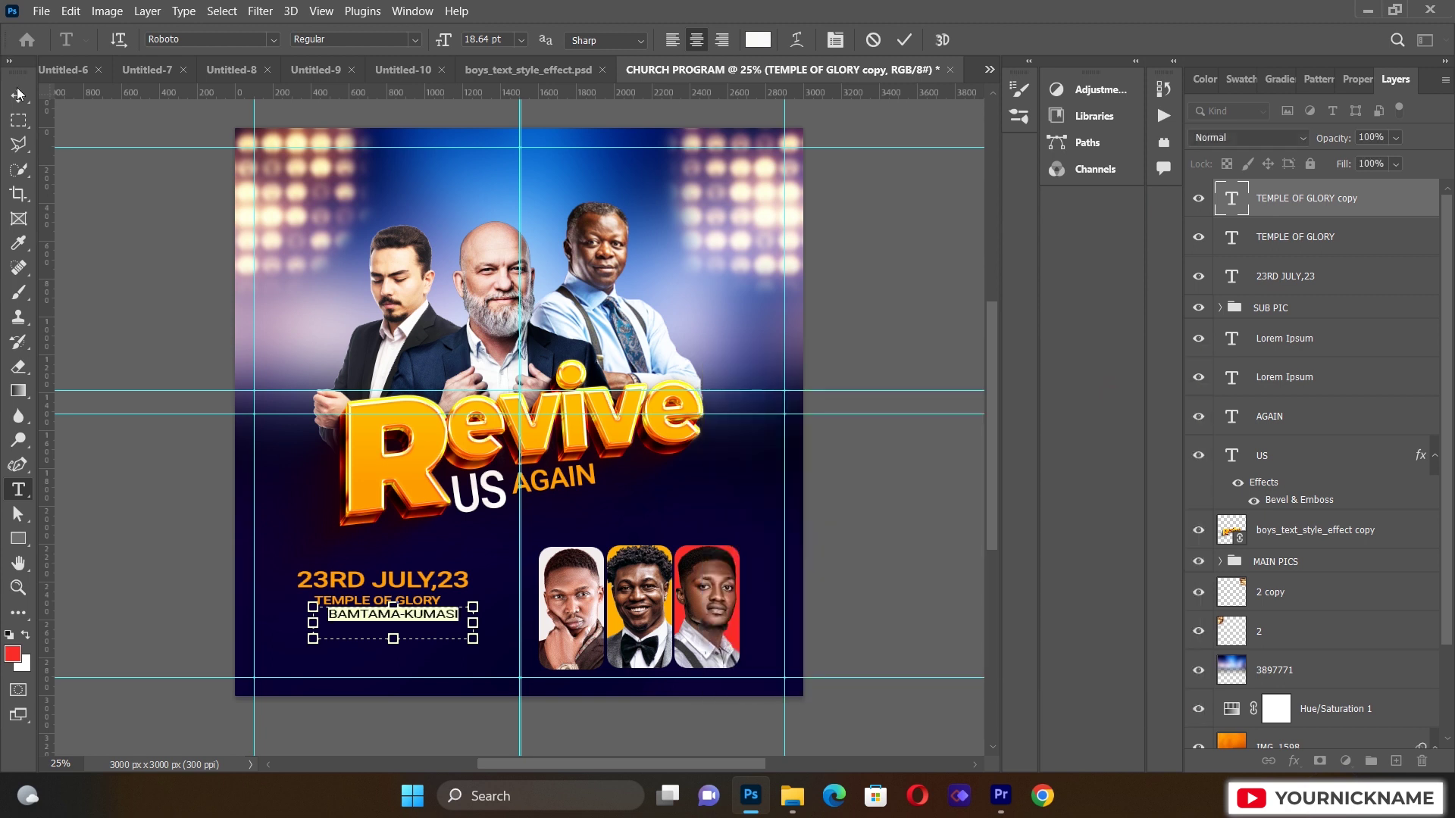
Step: Scale BAMTAMA-KUMASI to about 89% and position it beneath TEMPLE OF GLORY
left_click(97, 277)
left_click_drag(400, 619, 410, 623)
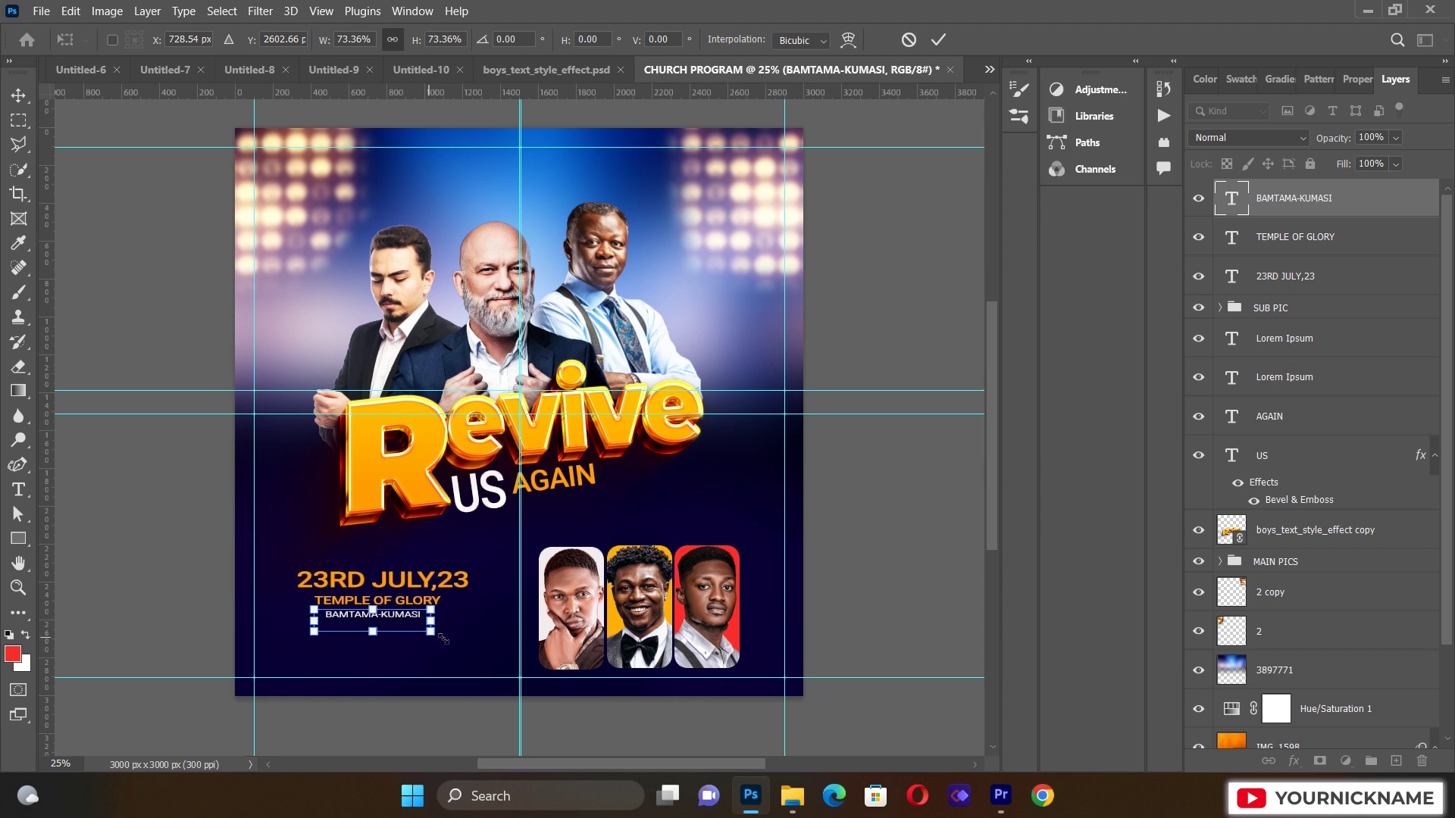
left_click_drag(448, 640, 455, 643)
key("Left")
key("Left")
key("Left")
key("Left")
key("Left")
key("Left")
key("Left")
key("Left")
key("Left")
key("Left")
key("Left")
key("Left")
key("Left")
key("Left")
key("Left")
key("Left")
key("Left")
key("Left")
key("Left")
key("Left")
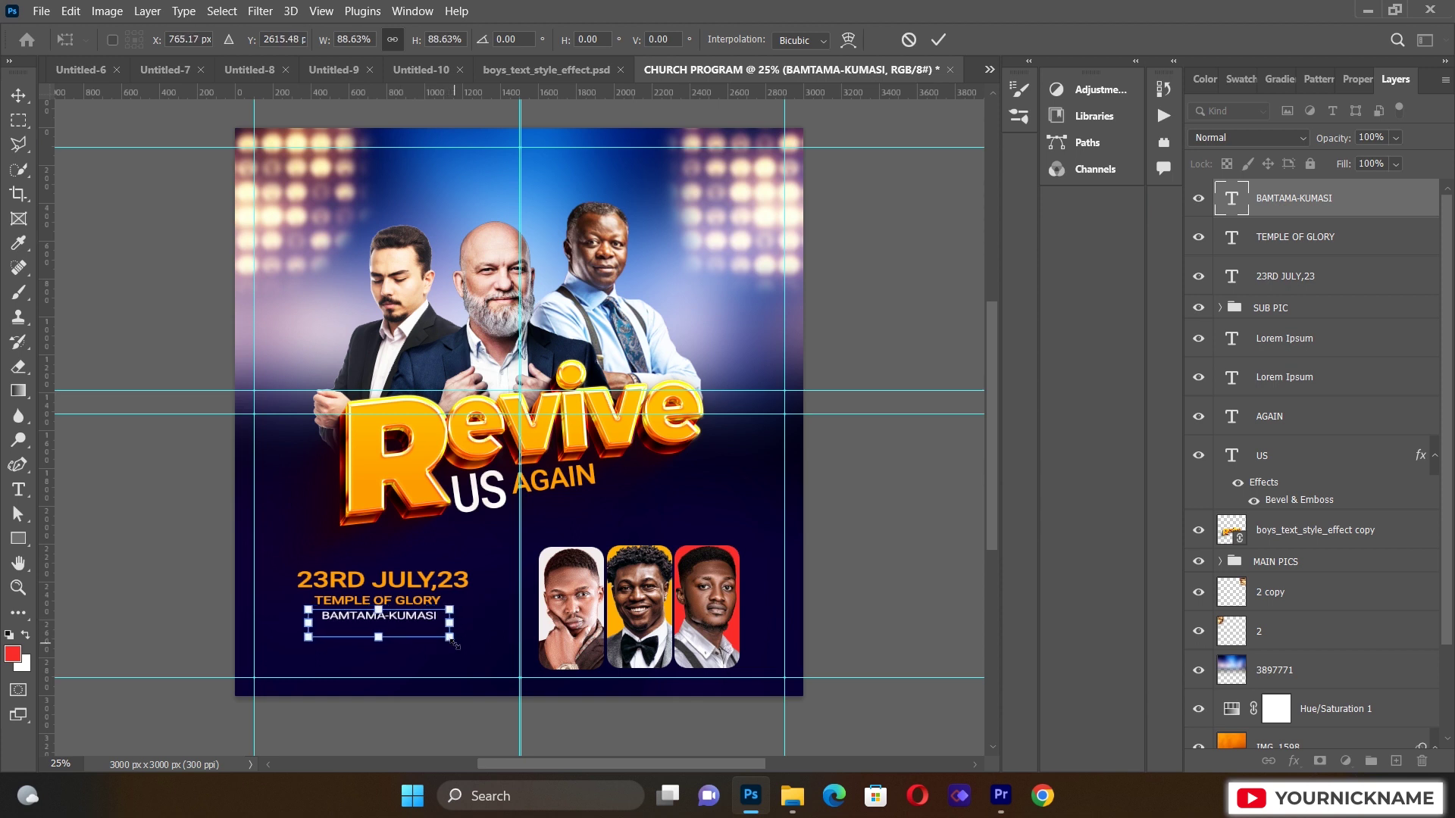
key("Up")
key("Up")
key("Up")
key("Up")
key("Up")
key("Up")
key("Up")
key("Up")
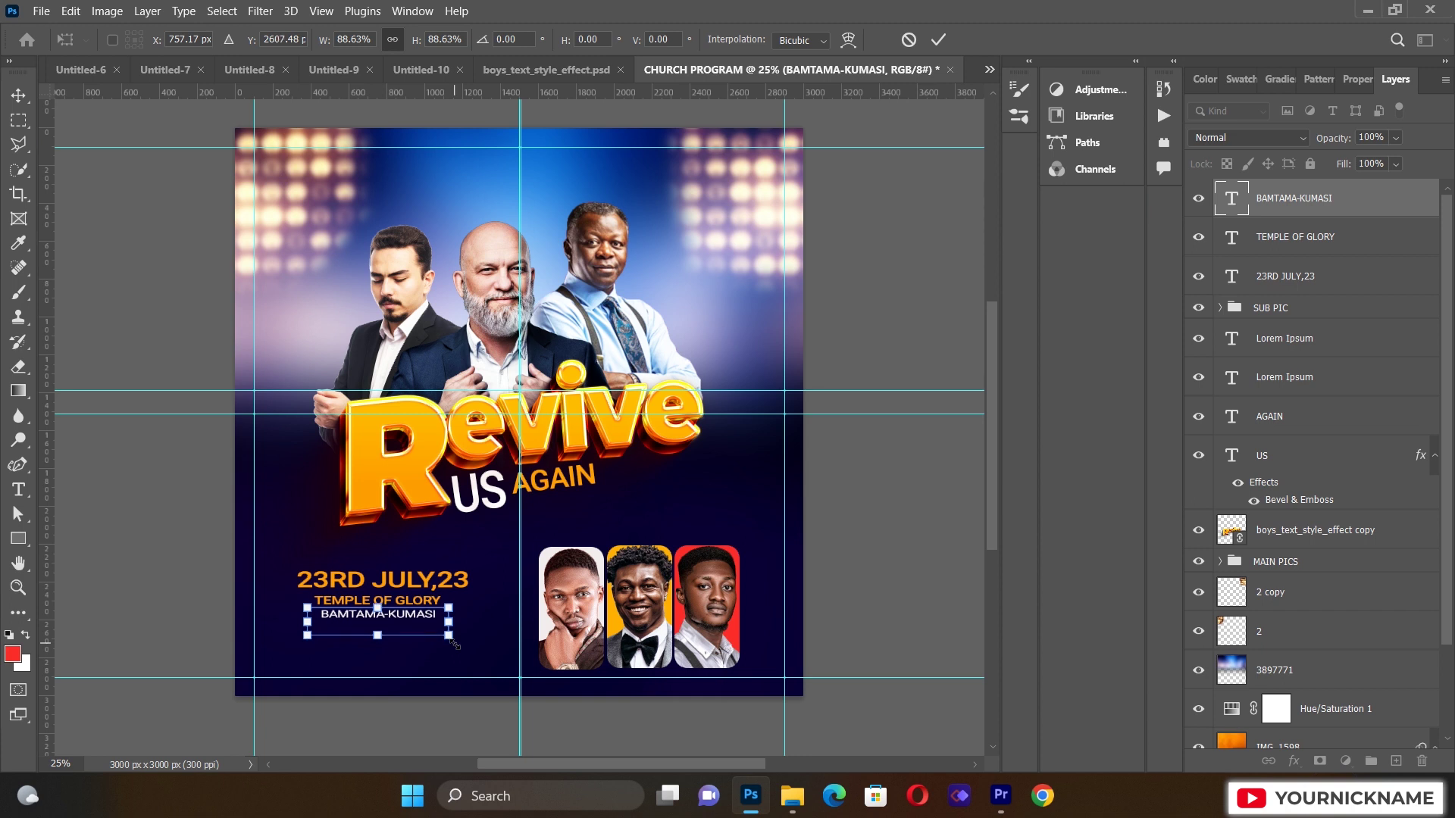
left_click(19, 95)
left_click(84, 258)
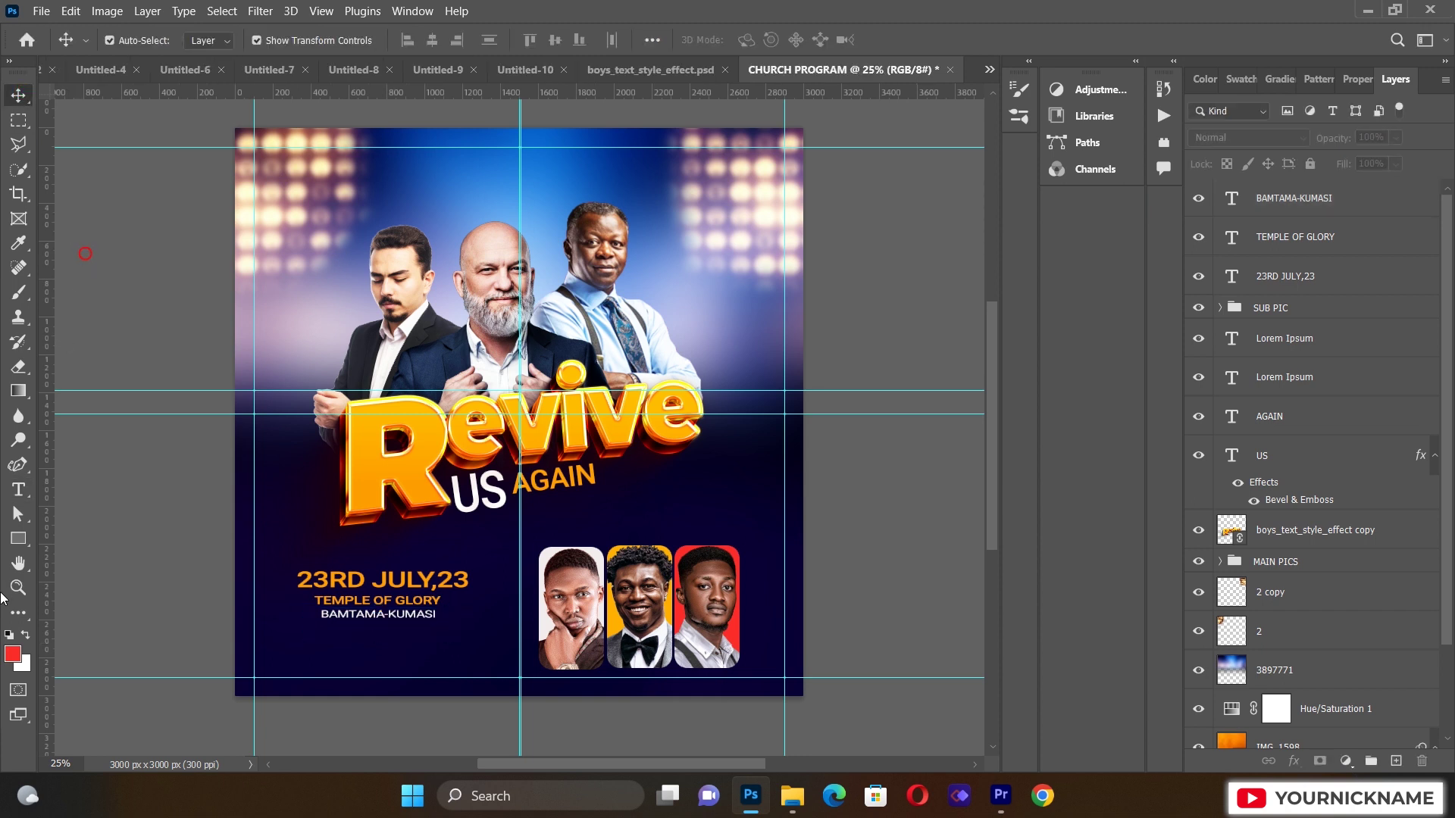
Step: Draw a red rectangle bar below BAMTAMA-KUMASI and nudge it into place
left_click(17, 540)
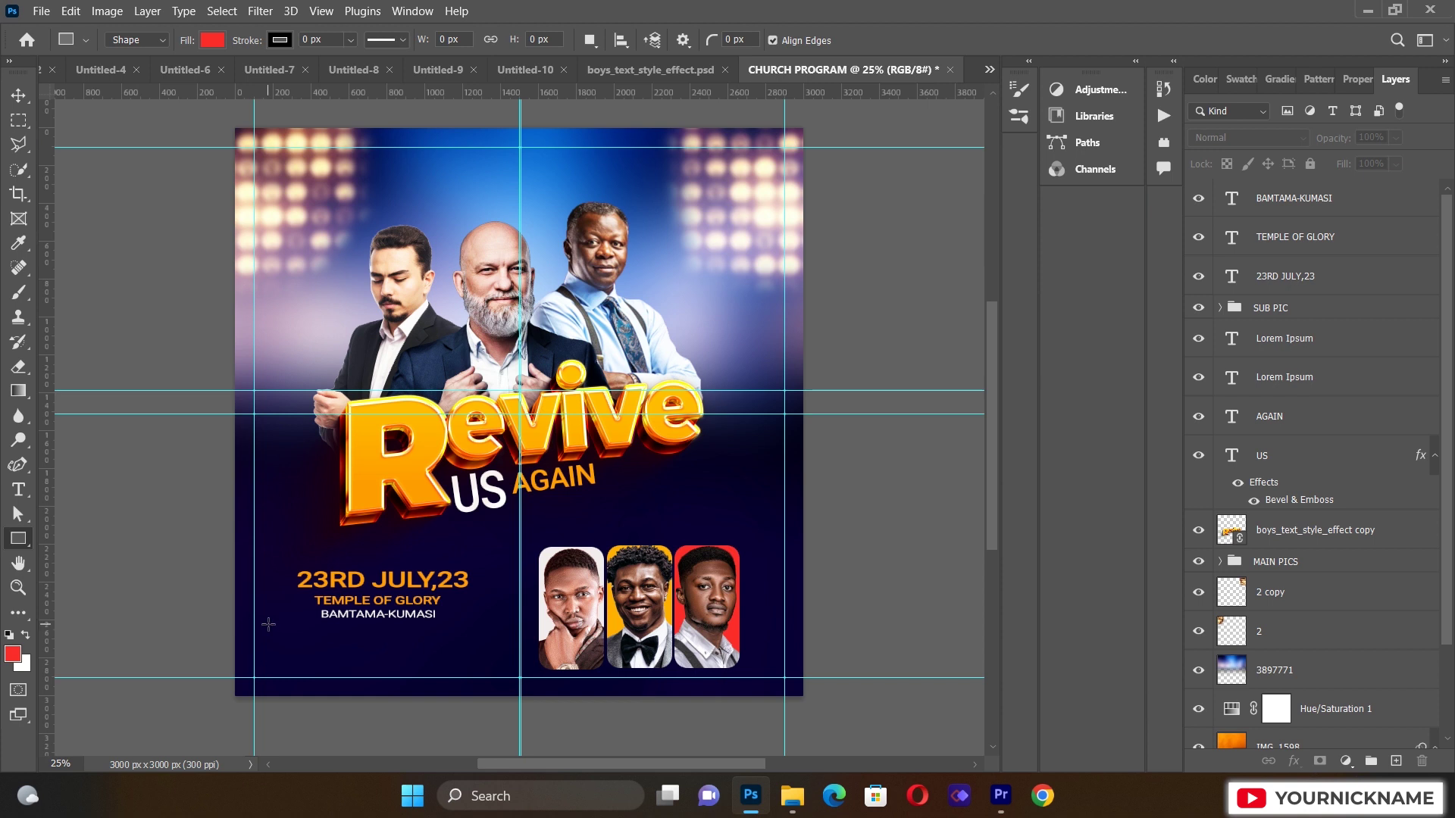
left_click_drag(263, 624, 471, 652)
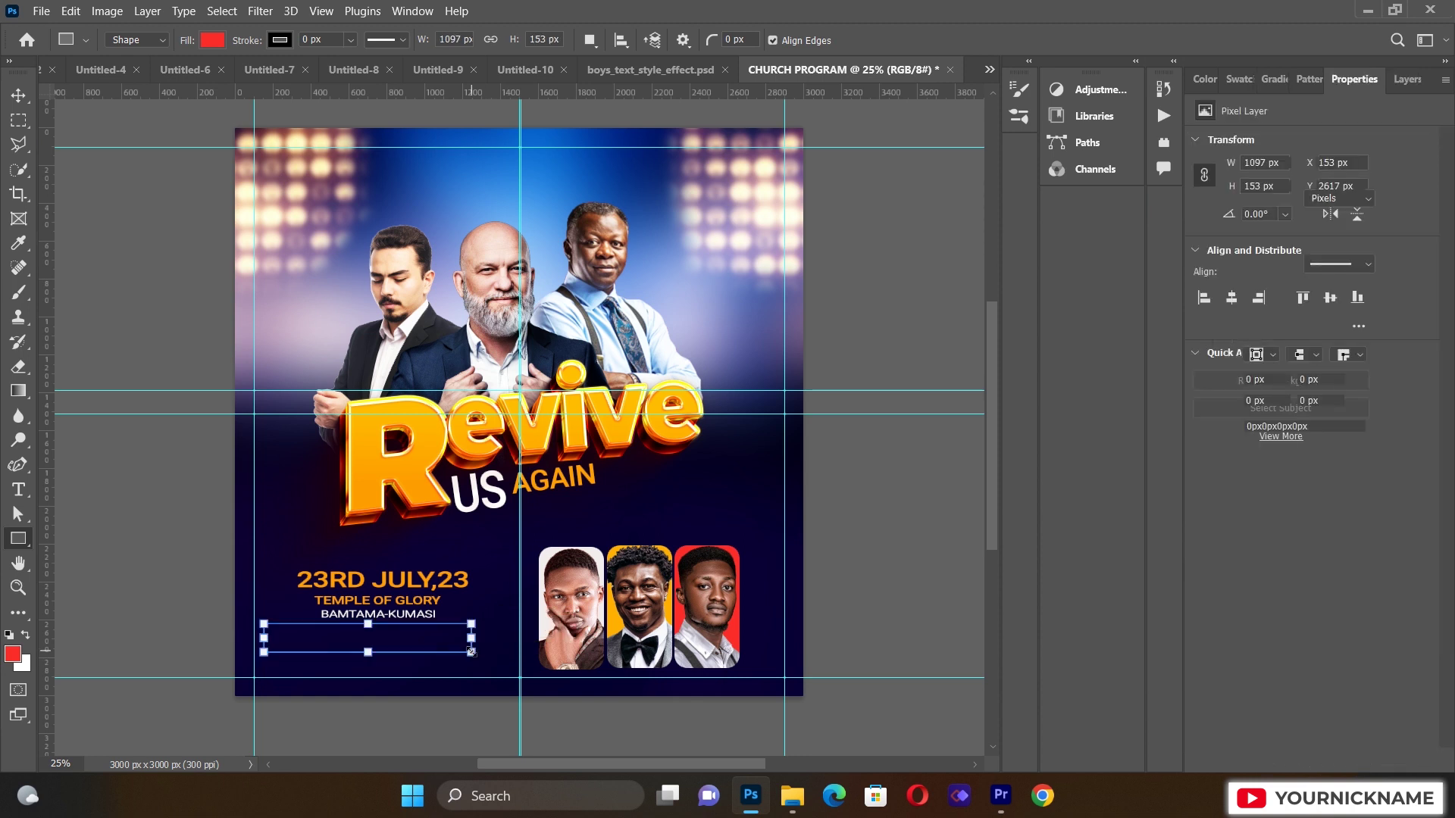
left_click(18, 95)
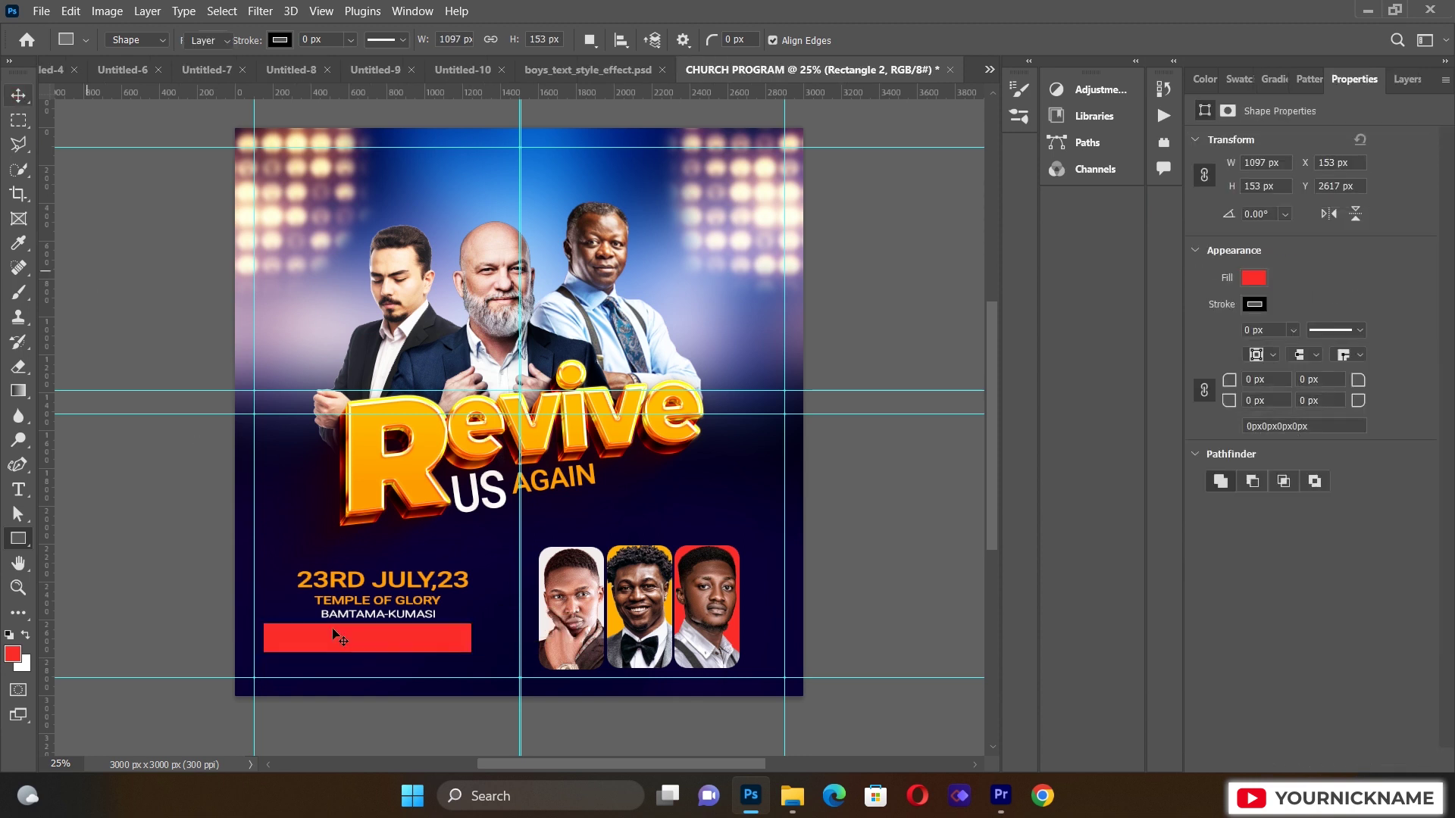
left_click_drag(345, 641, 349, 638)
key("v")
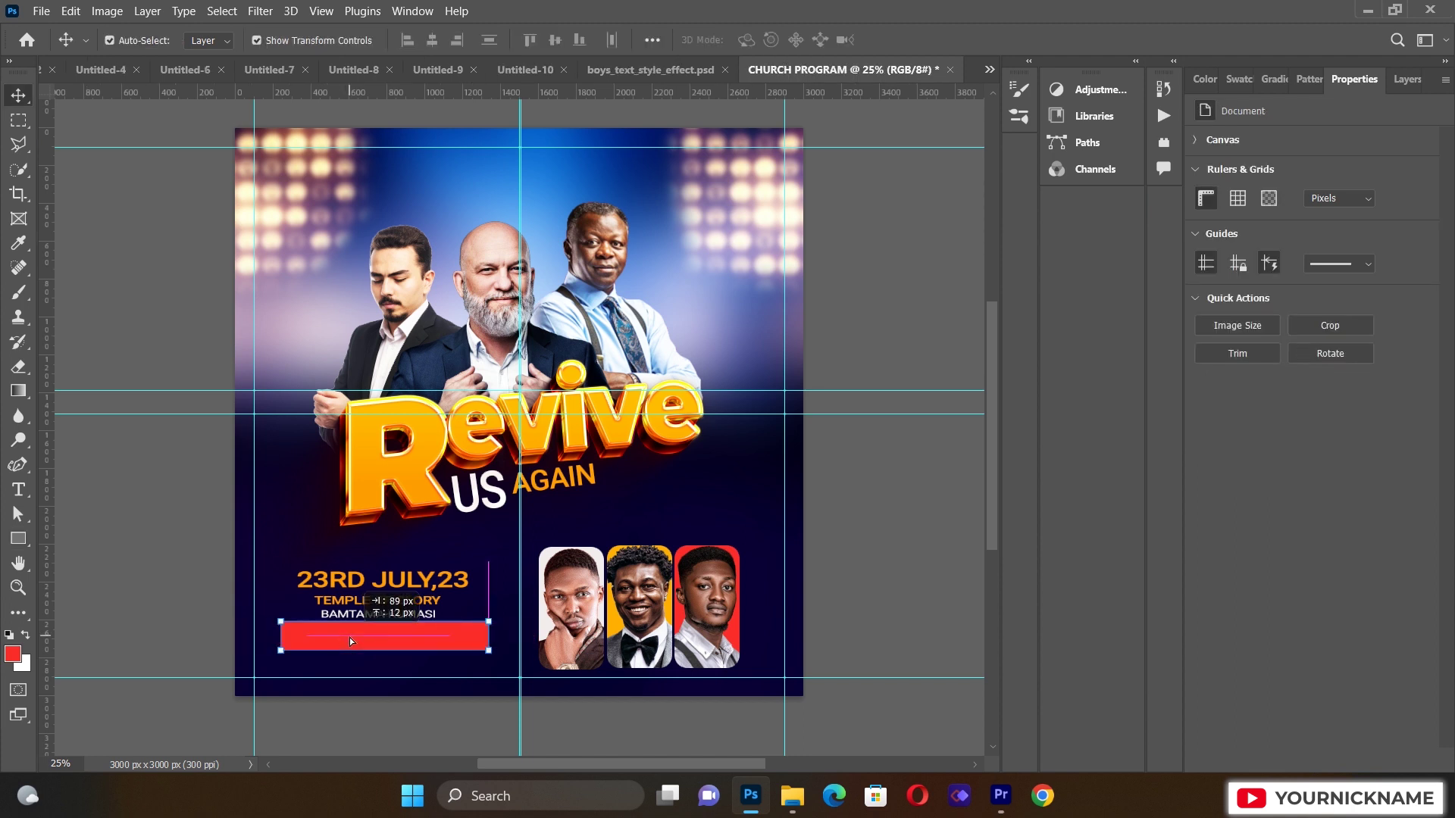
key("Left")
key("Left")
key("Left")
key("Left")
key("Left")
key("Left")
key("Left")
key("Left")
key("Left")
key("Left")
key("Left")
key("Left")
key("Down")
key("Down")
key("Down")
key("Down")
key("Down")
key("Down")
key("Down")
key("Down")
key("Down")
key("Down")
key("Down")
key("Down")
key("Down")
key("Down")
key("Down")
key("Down")
key("Down")
key("Down")
key("Down")
key("Down")
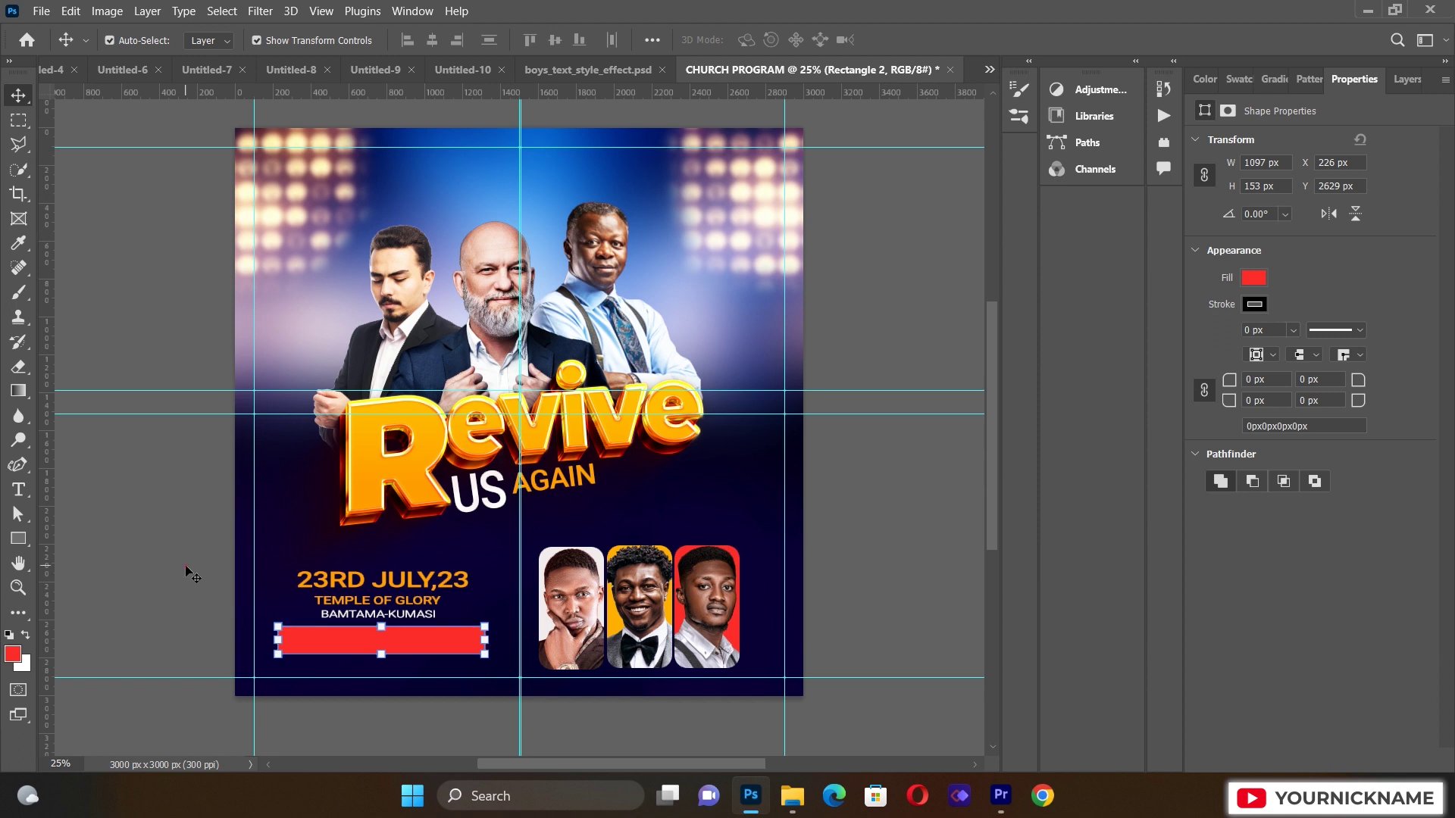
left_click(191, 575)
Step: Give the bar a yellow-orange Gradient Overlay at -28° via Blending Options
left_click(338, 644)
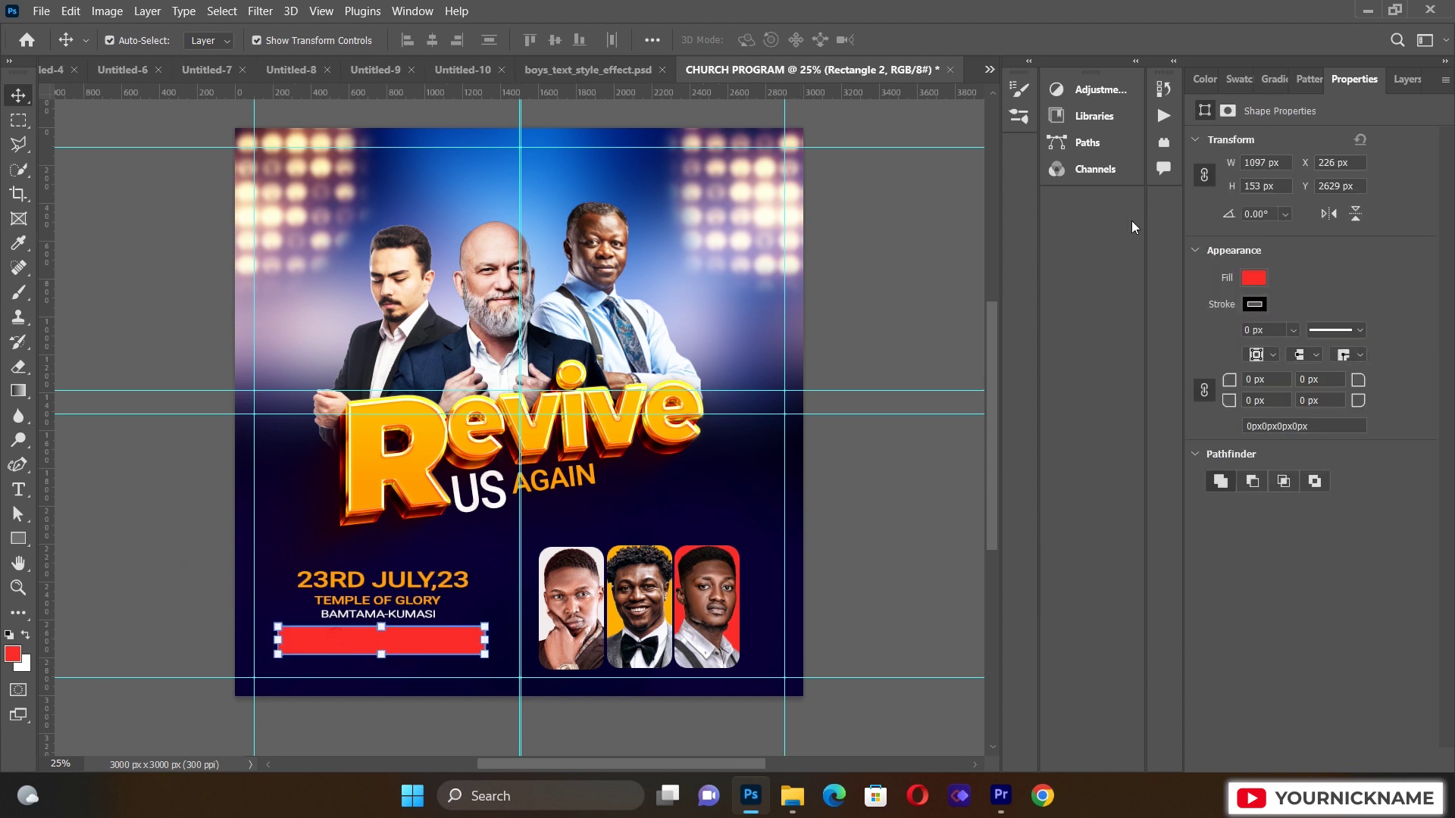
left_click(1408, 83)
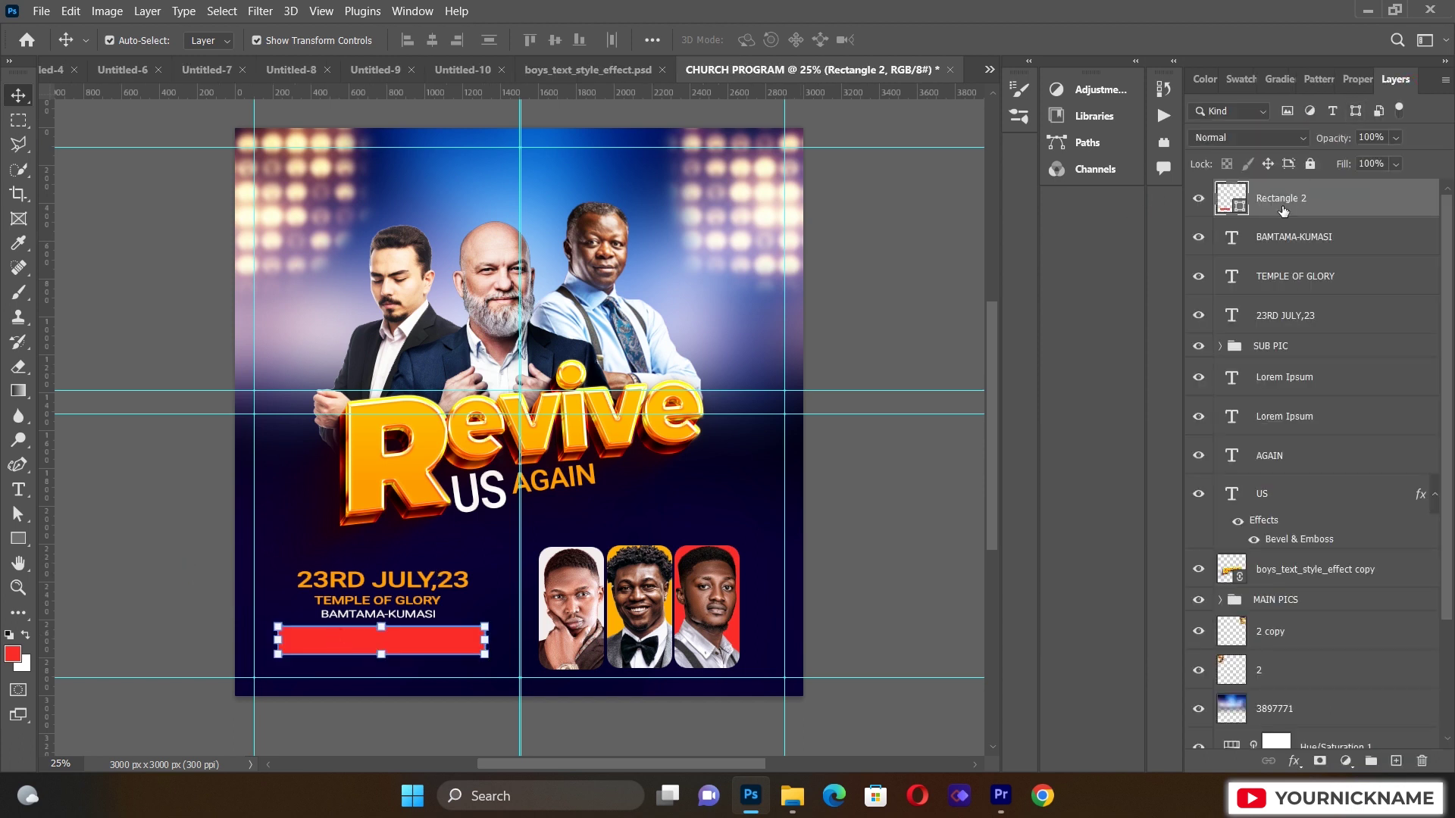
right_click(1282, 206)
left_click(1083, 11)
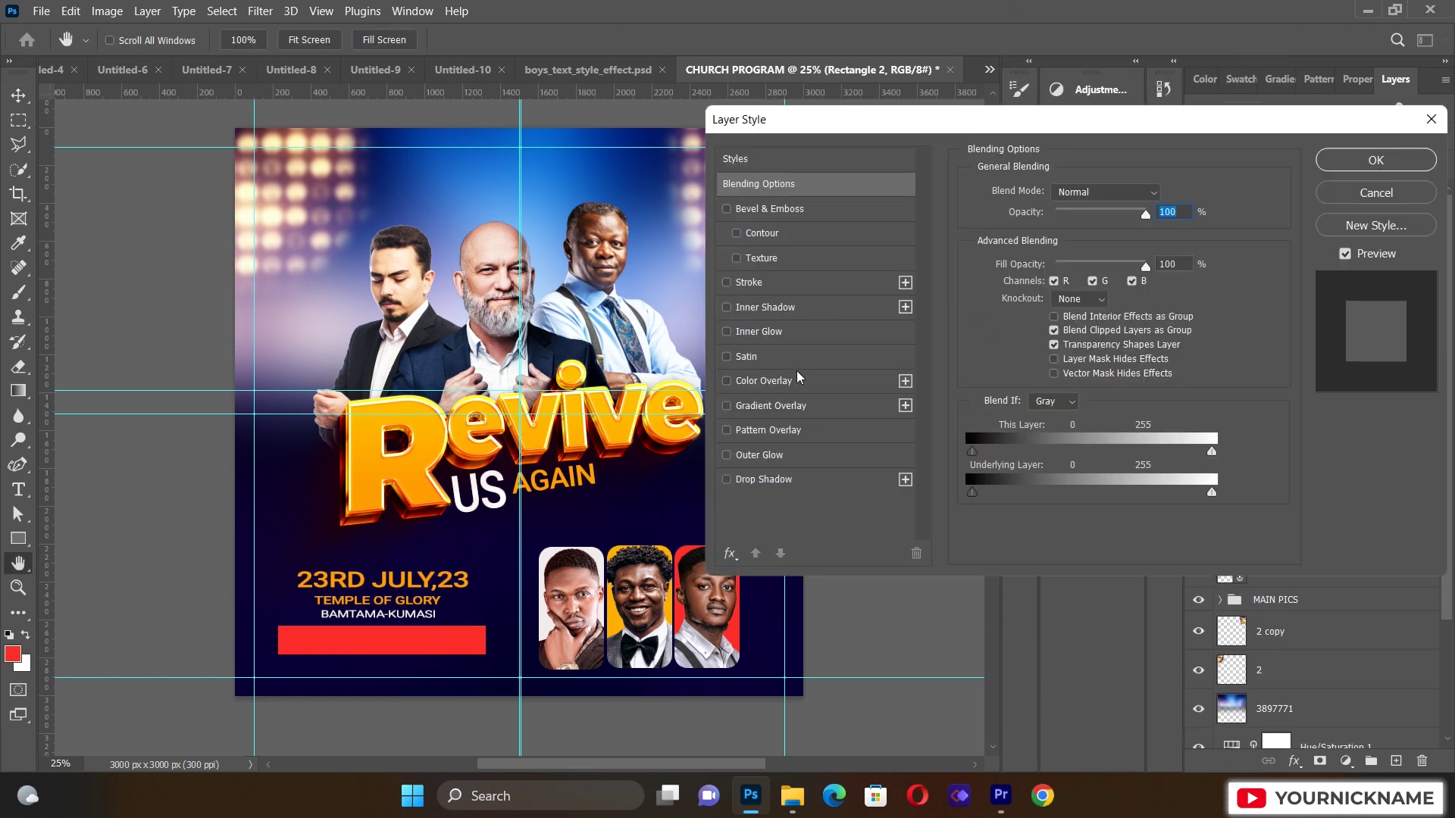
left_click(789, 411)
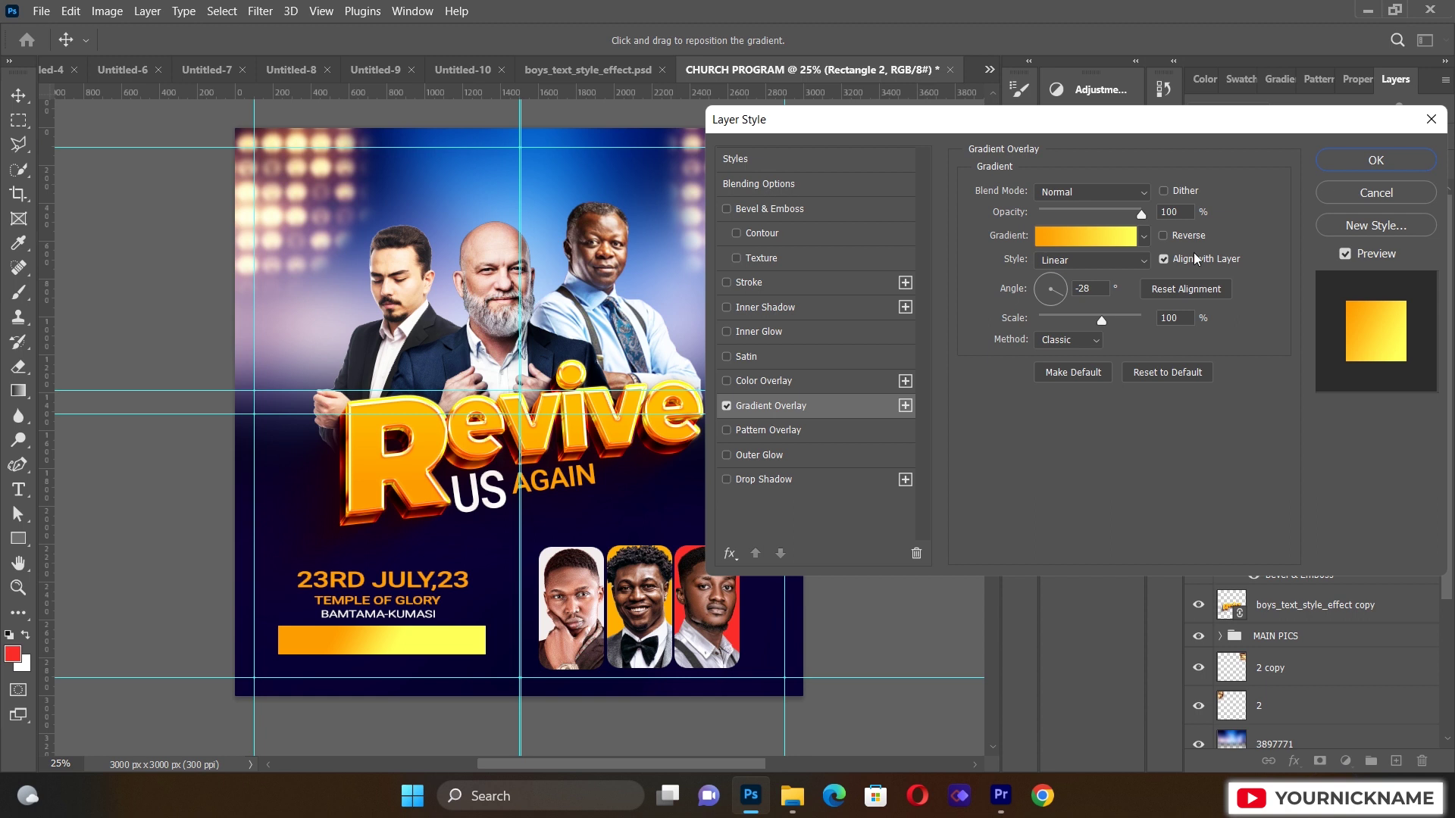
left_click(1356, 164)
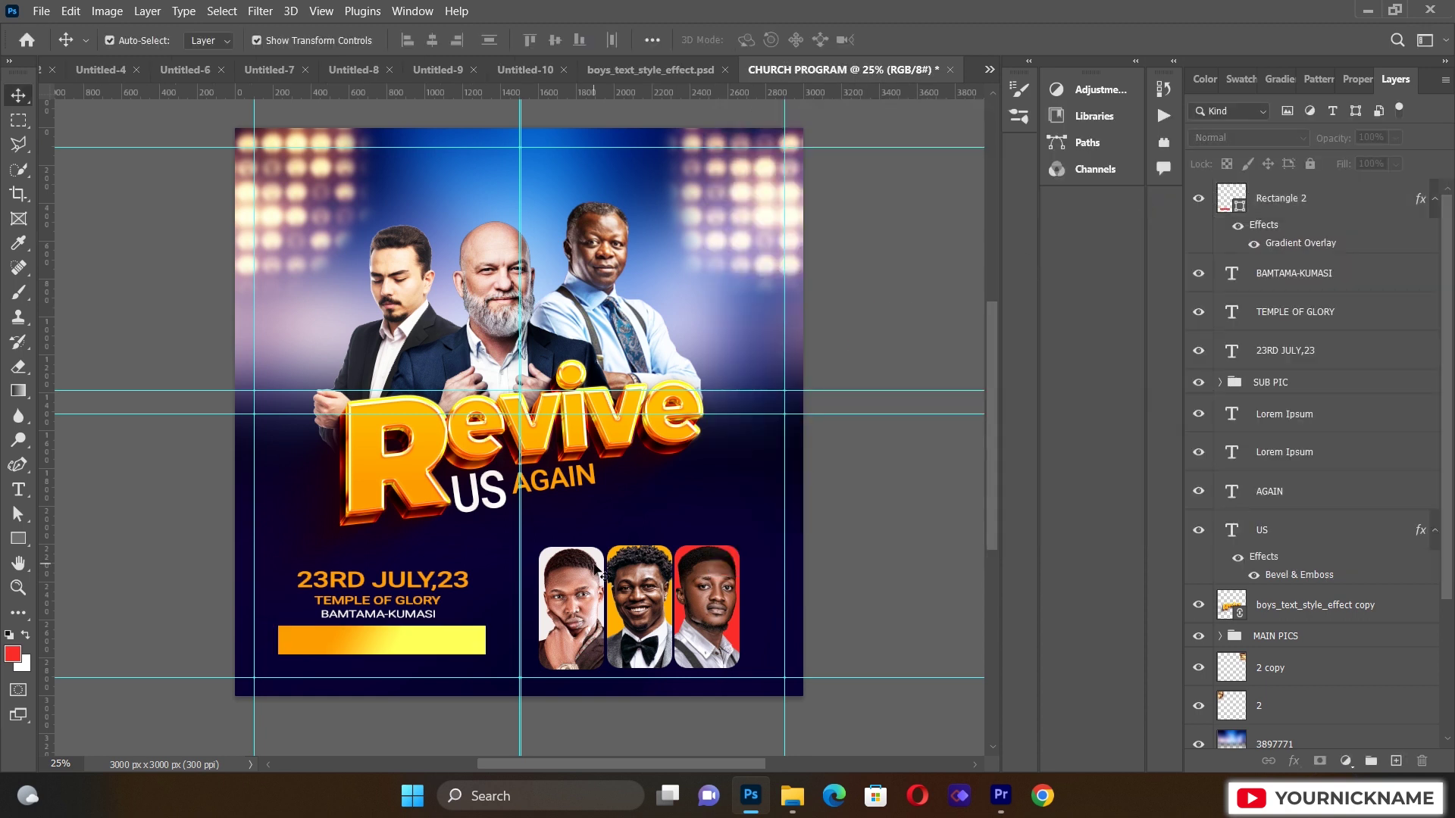
left_click(453, 644)
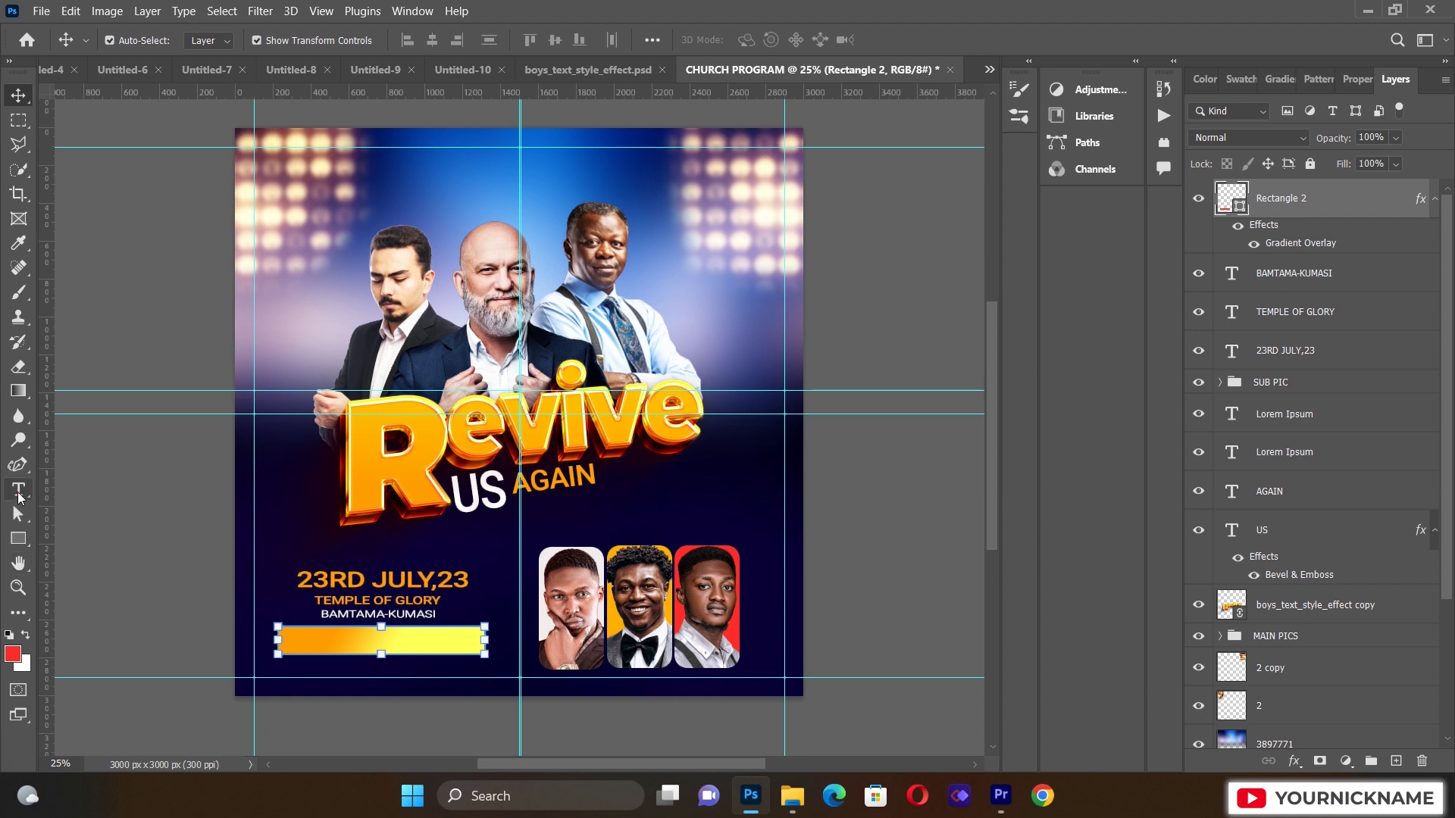
Step: Type '8PM SHARP' in a new text box and make it Bold and near-black
left_click(19, 491)
left_click_drag(322, 170, 741, 287)
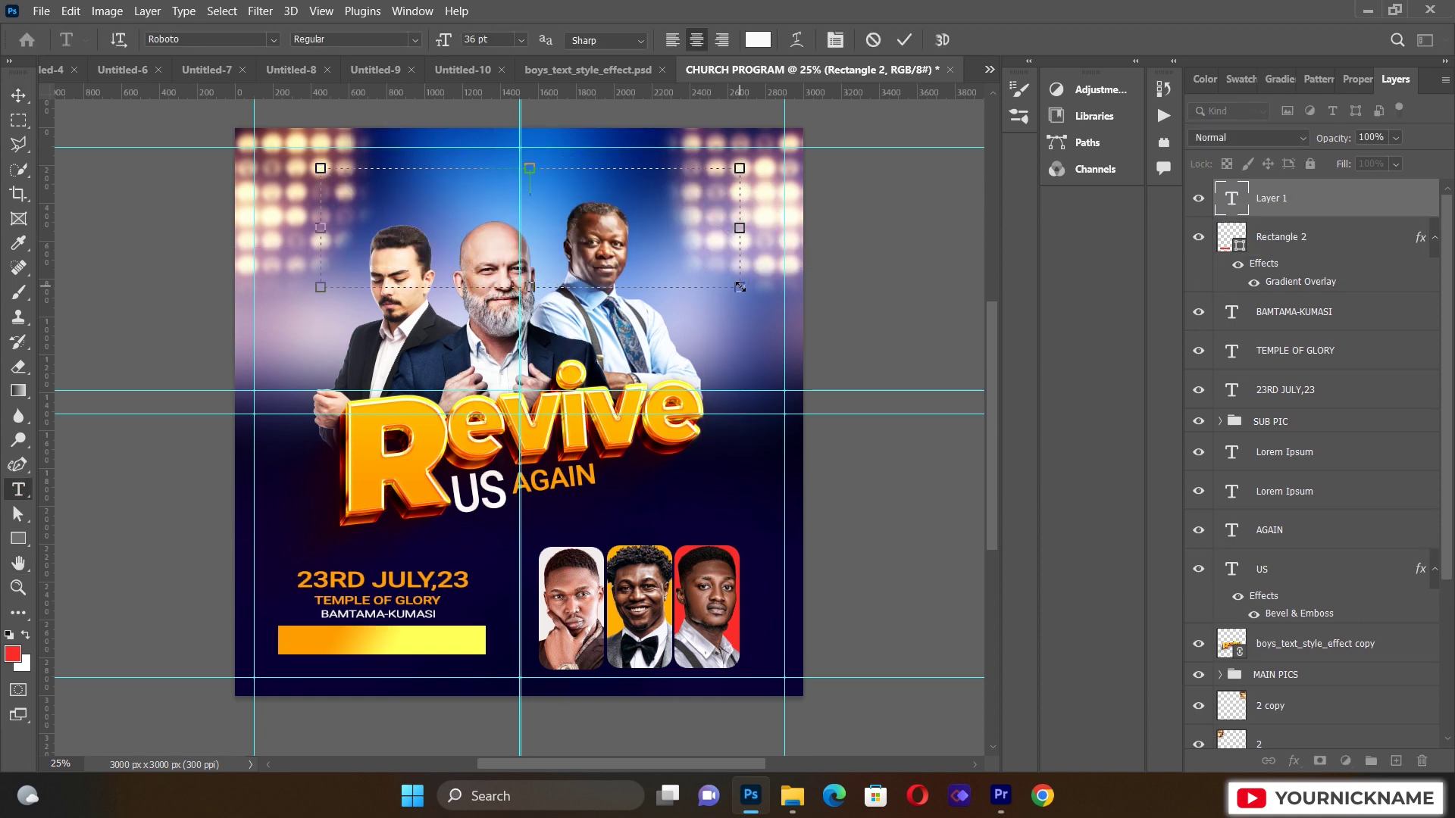
type("8PM SHARP")
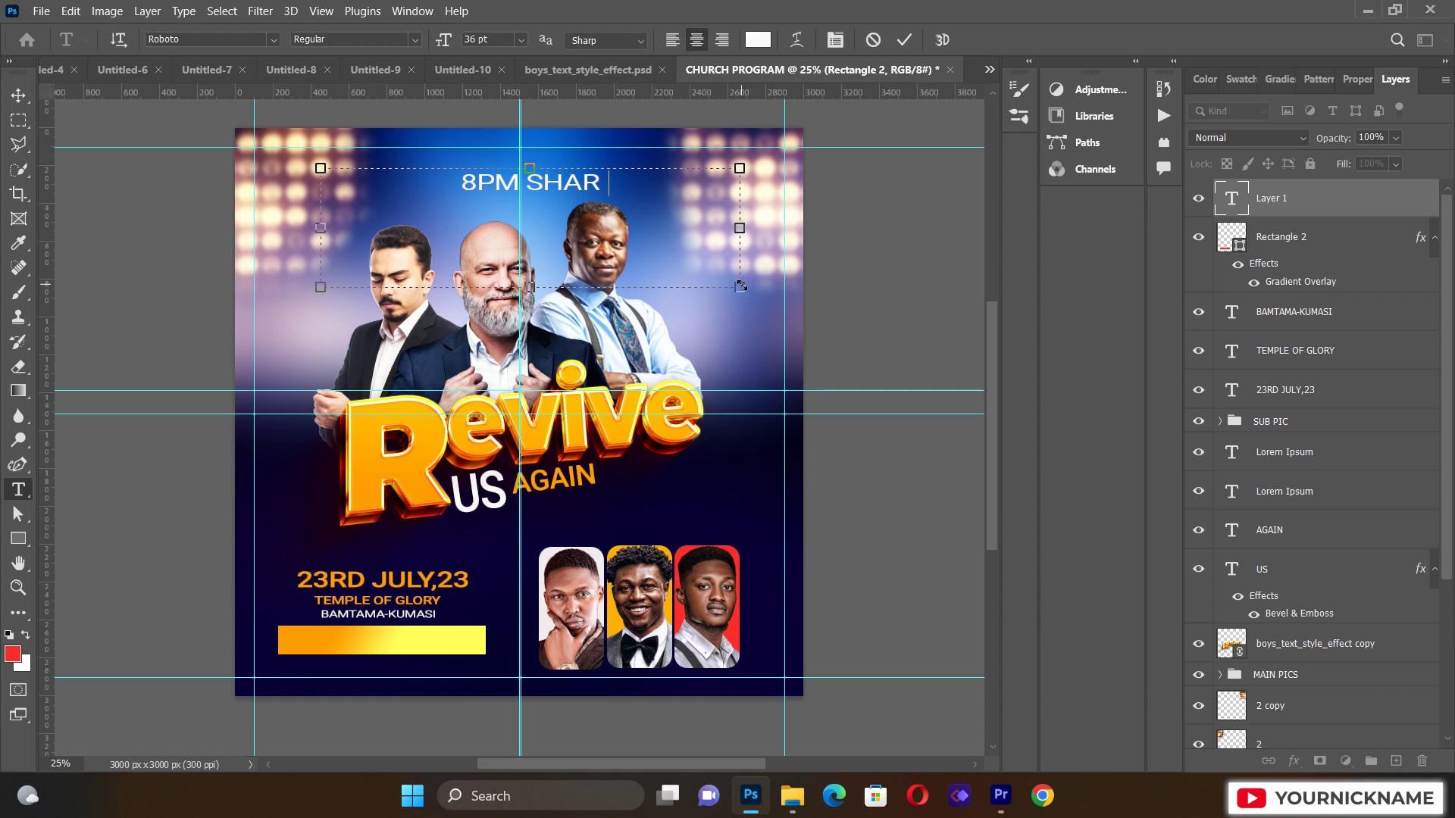
key("ctrl+a")
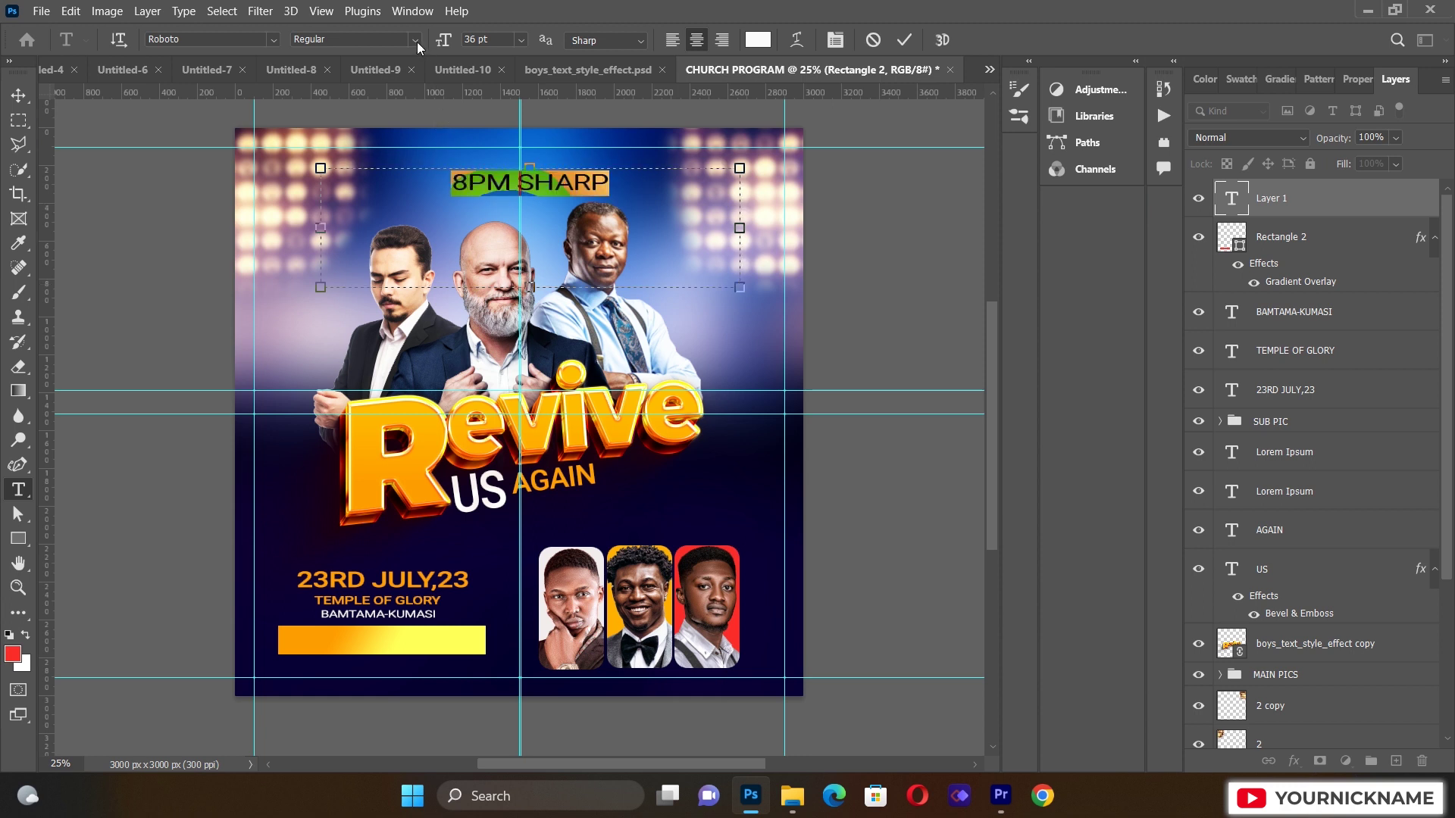
left_click(417, 40)
left_click(371, 170)
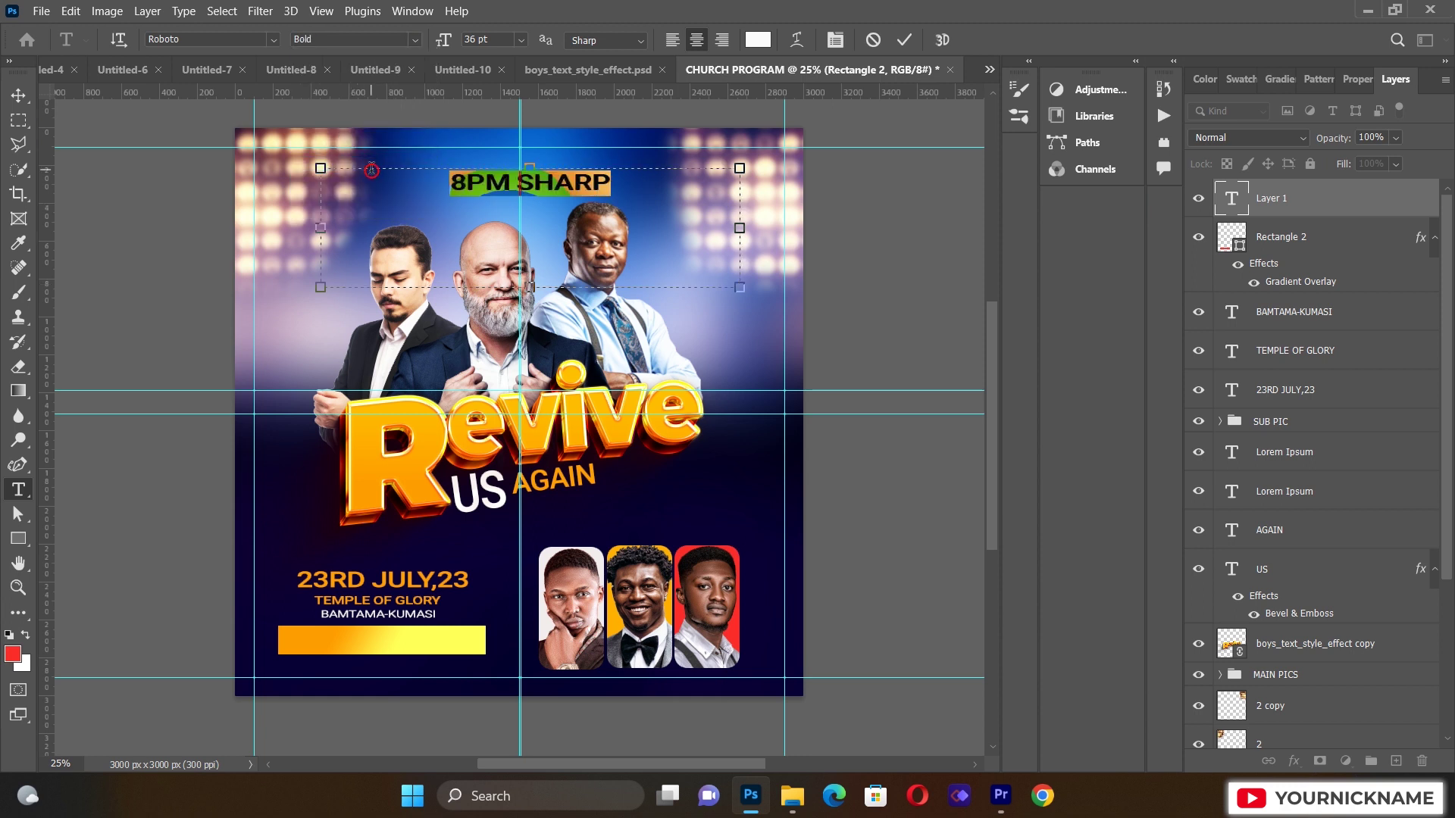
left_click(758, 39)
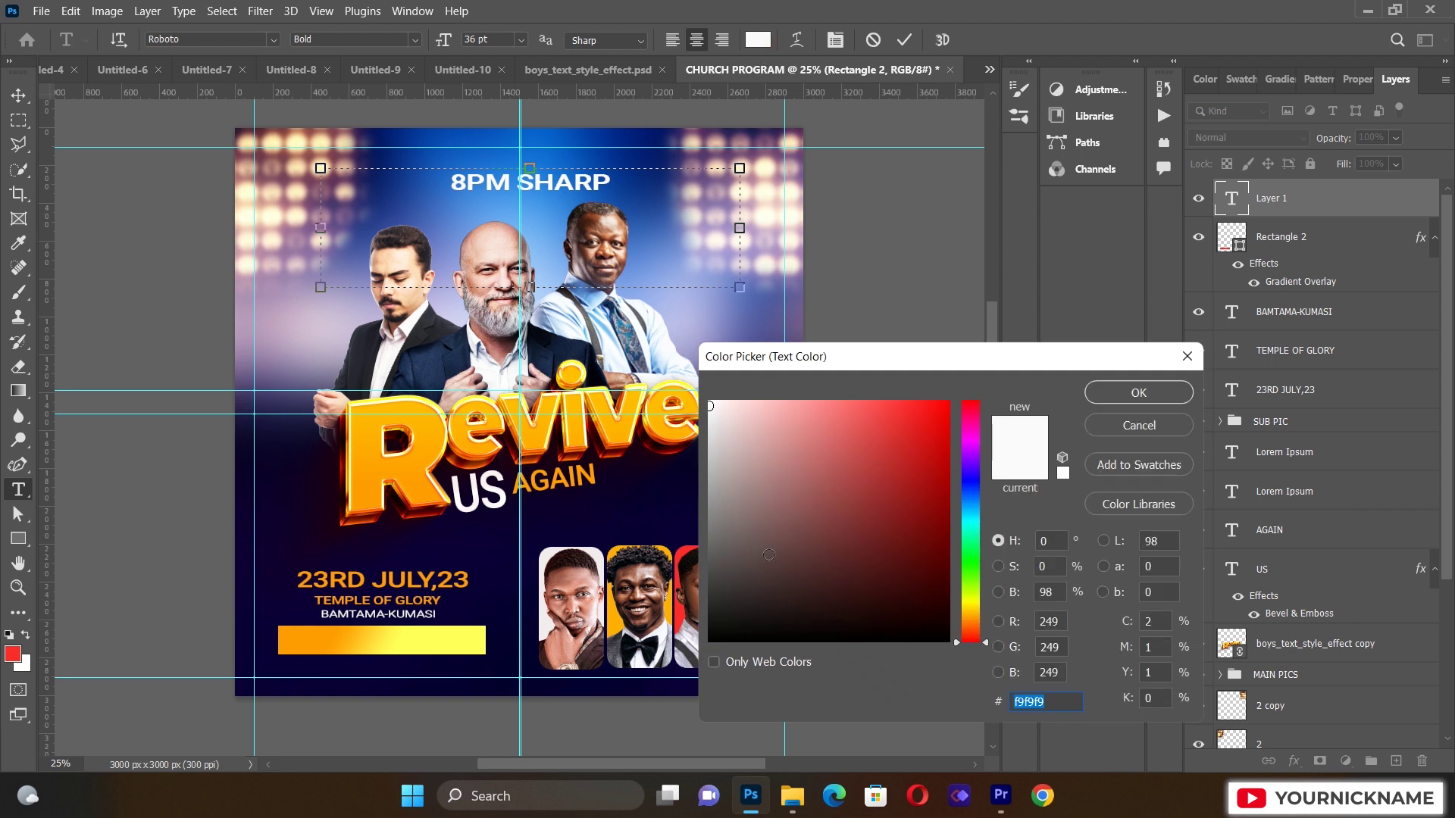
left_click(914, 638)
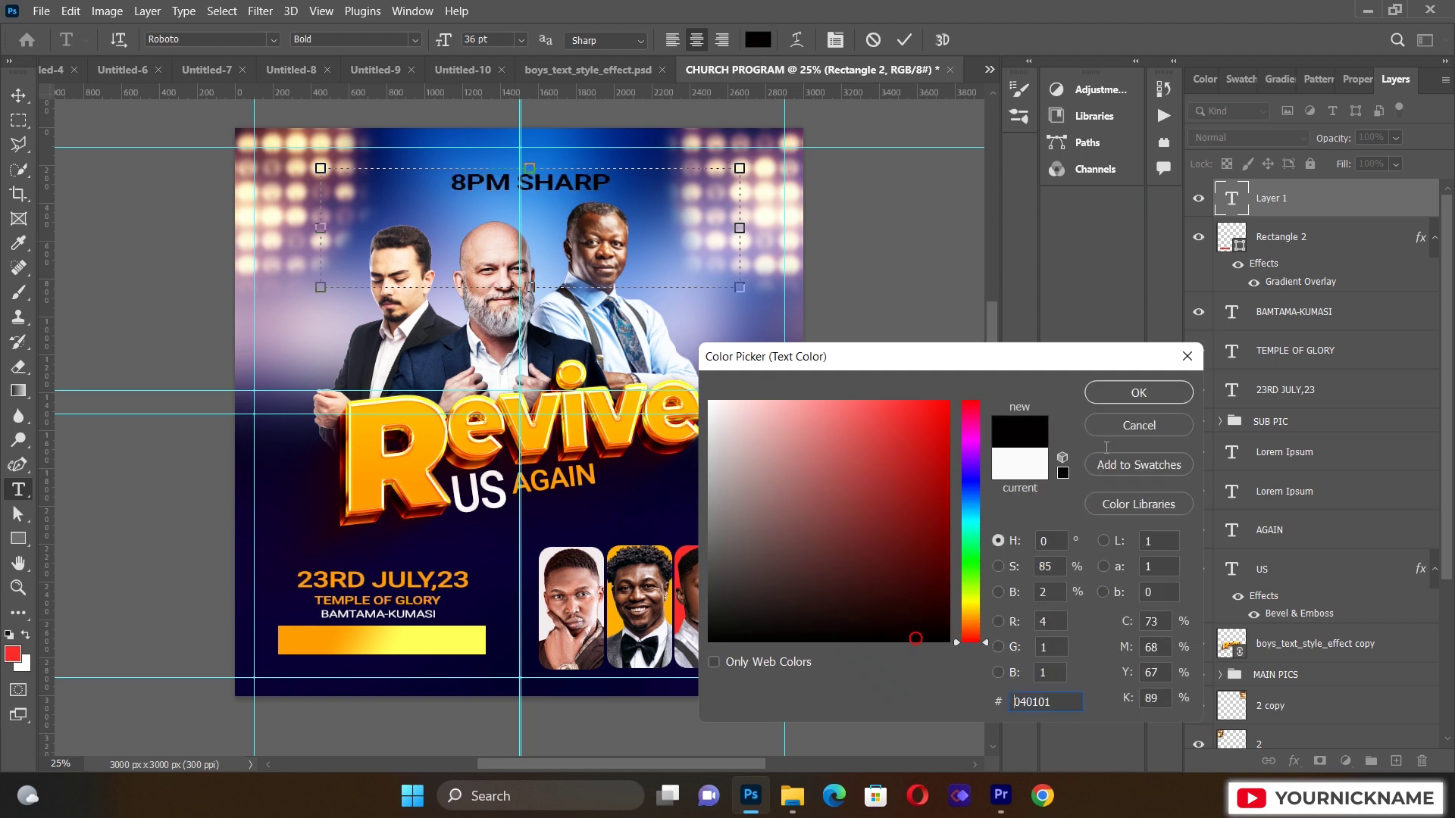
left_click(1137, 392)
Step: Move 8PM SHARP onto the yellow bar, scale it to about 81% and centre it
left_click(18, 95)
left_click_drag(580, 179, 437, 637)
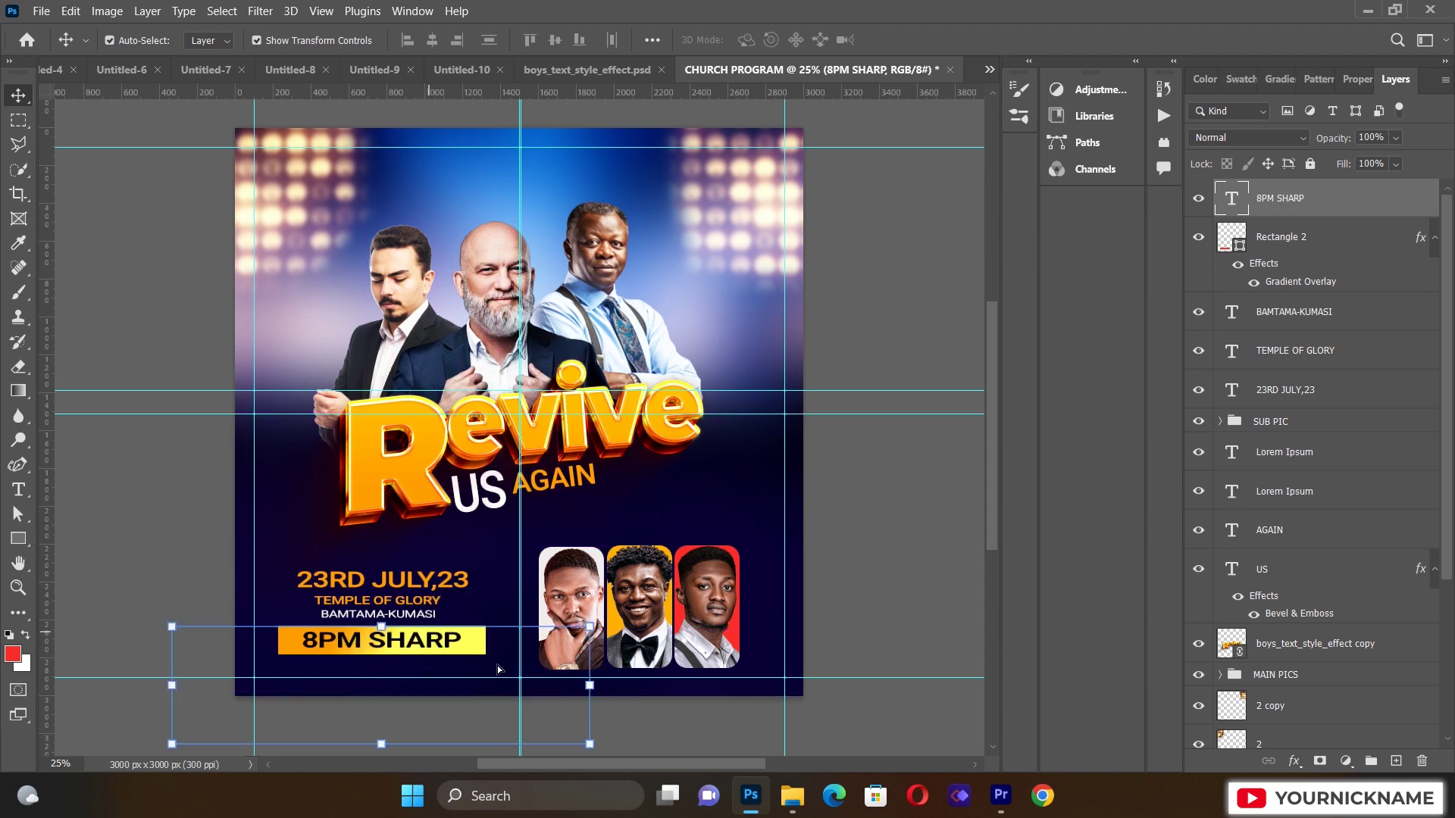
left_click_drag(588, 747, 509, 682)
left_click_drag(379, 642, 405, 642)
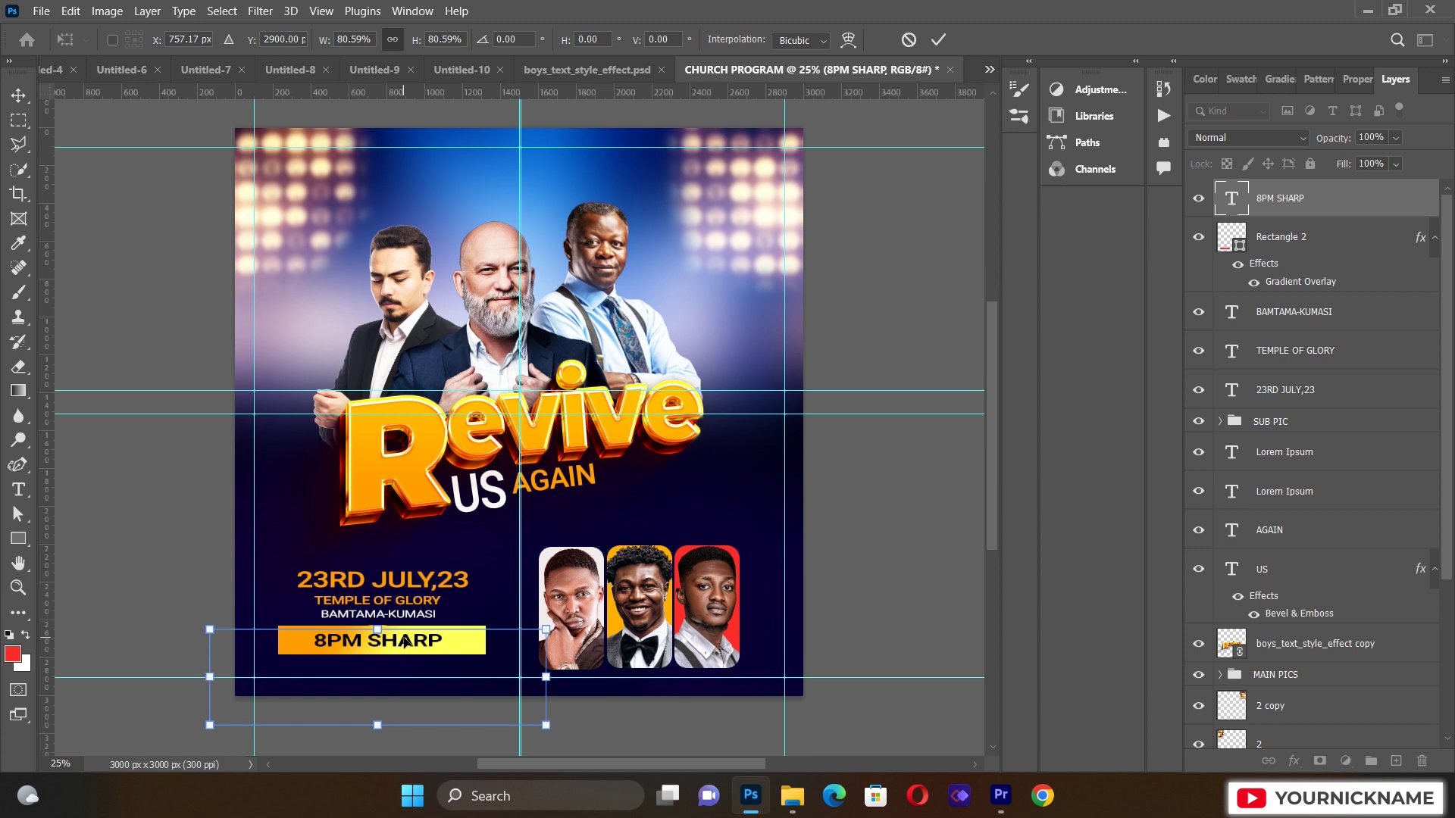
left_click(19, 95)
left_click(99, 263)
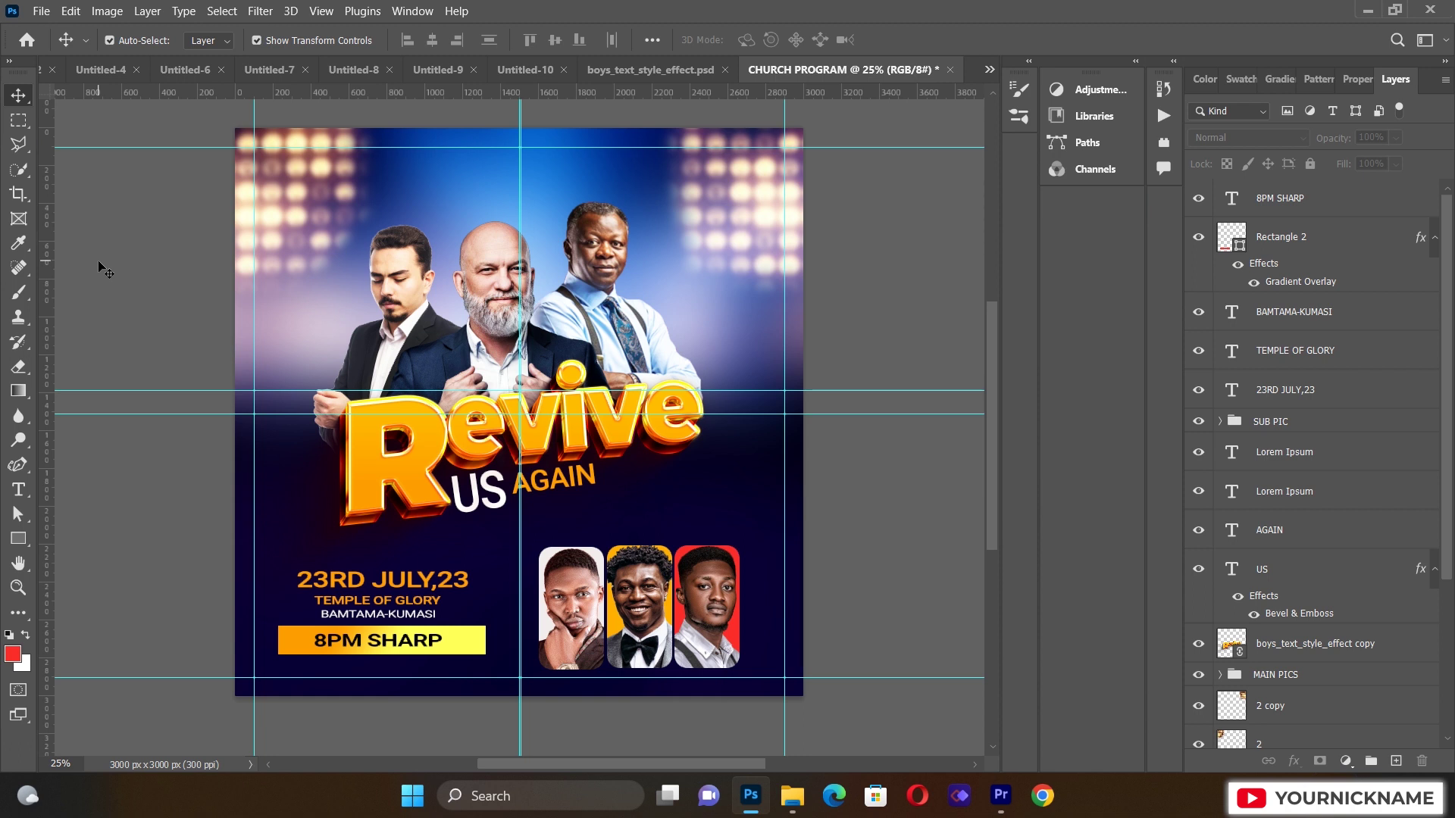
Step: Place the crown image linked, scaled to about 14% and positioned at the top centre
left_click(41, 10)
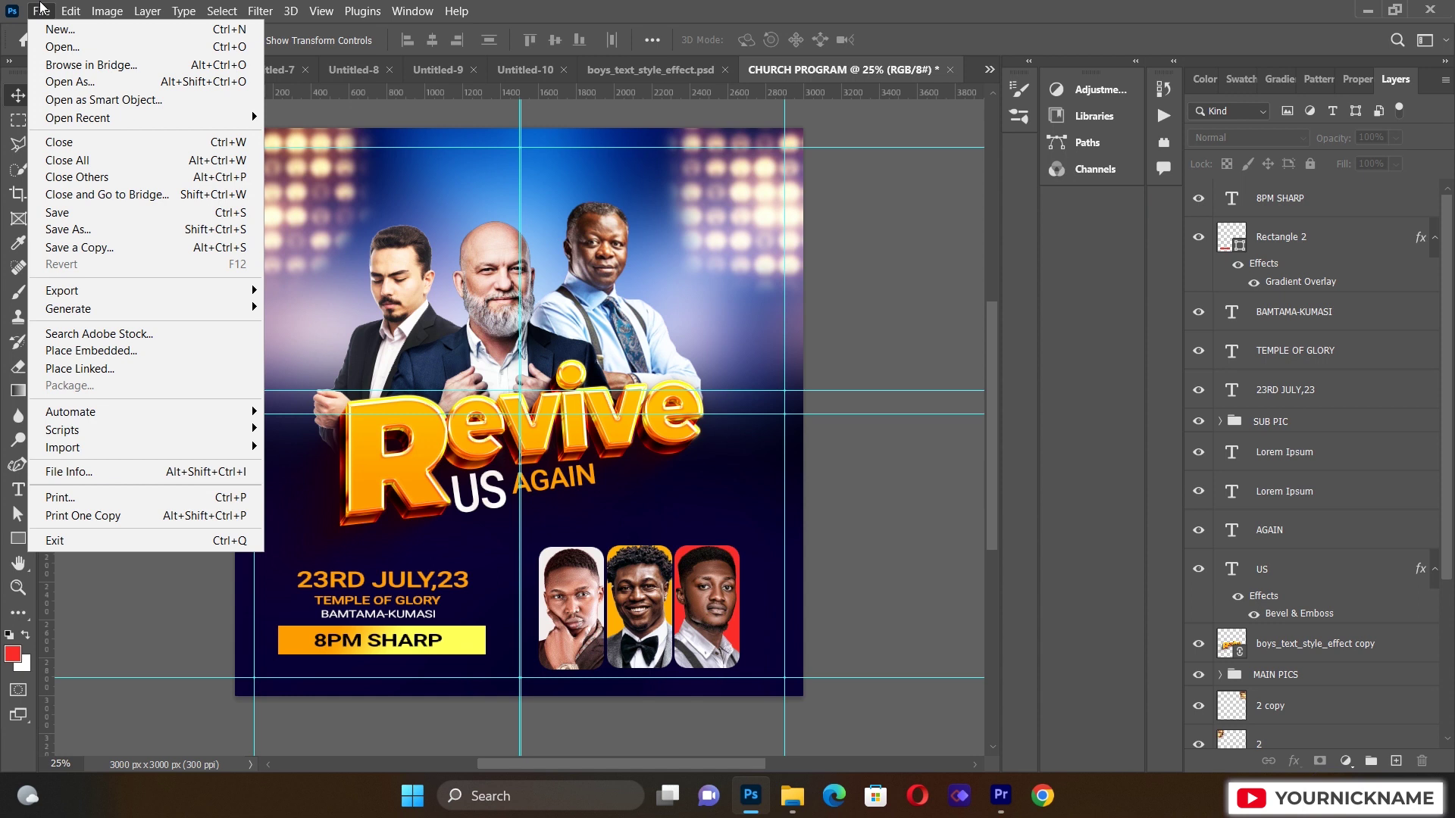
left_click(93, 368)
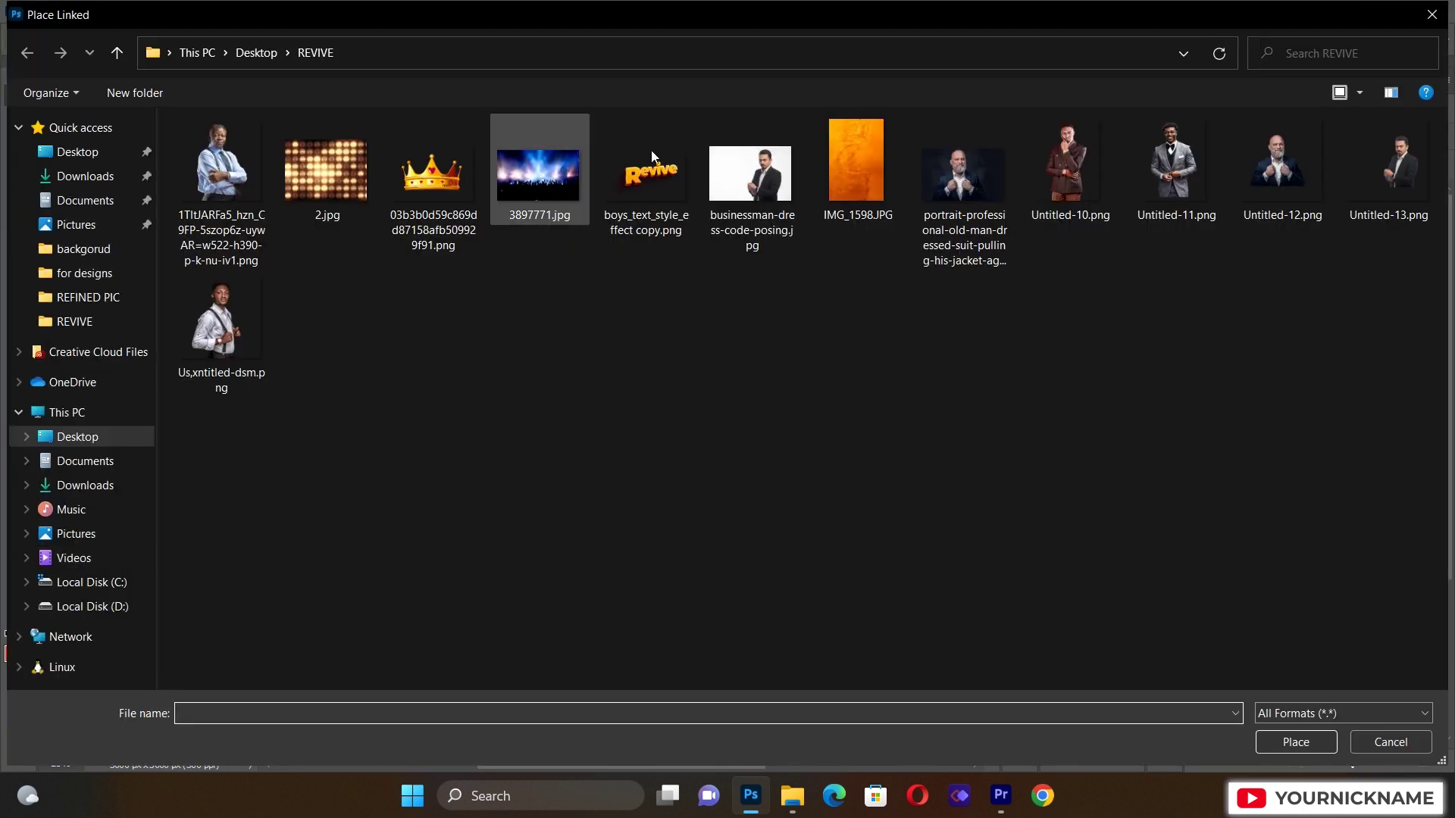
double_click(441, 201)
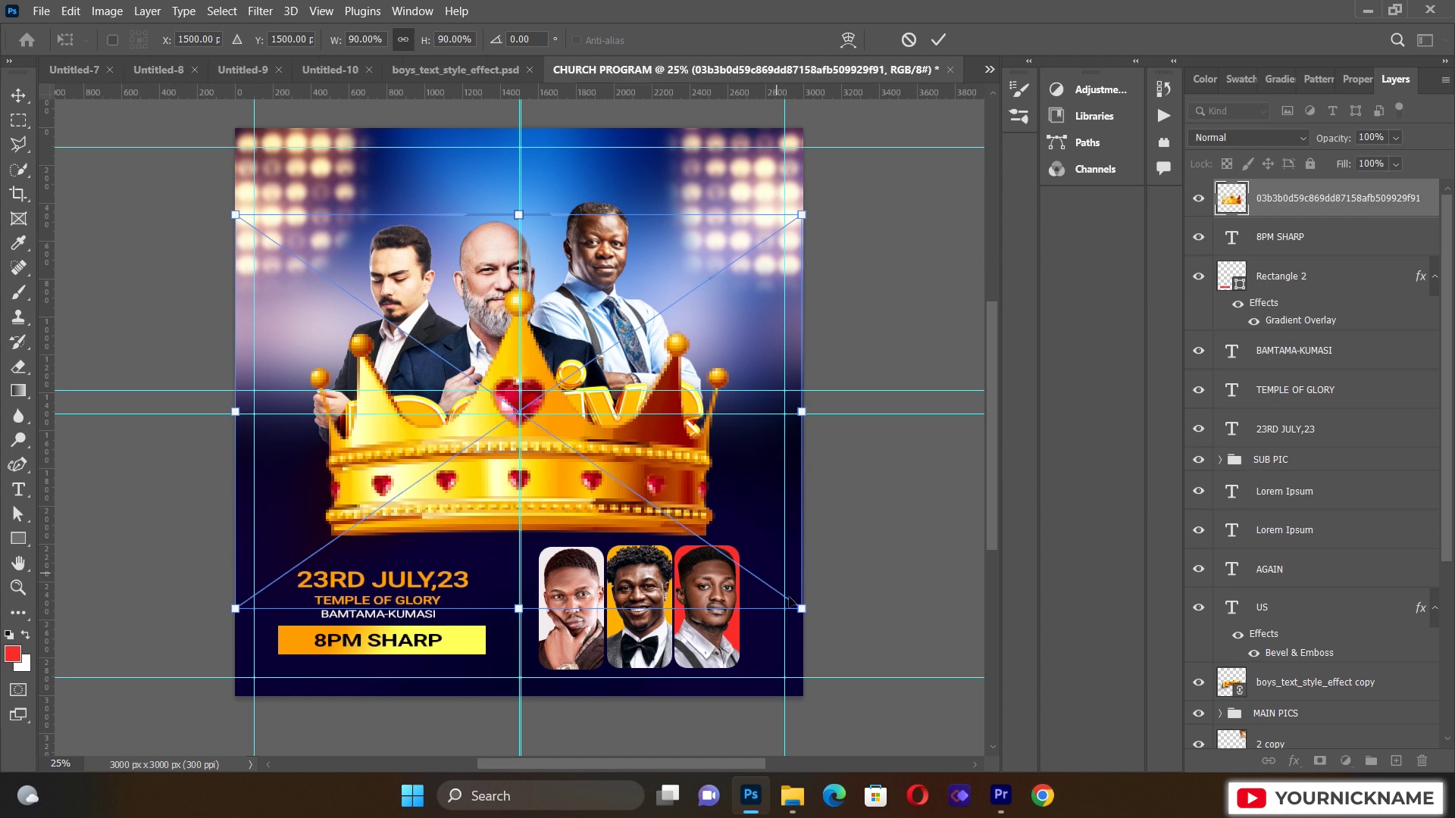
left_click_drag(803, 609, 518, 156)
key("Up")
key("Up")
key("Up")
key("Up")
key("Up")
key("Up")
key("Up")
key("Up")
key("Up")
key("Up")
key("Up")
key("Up")
left_click(19, 100)
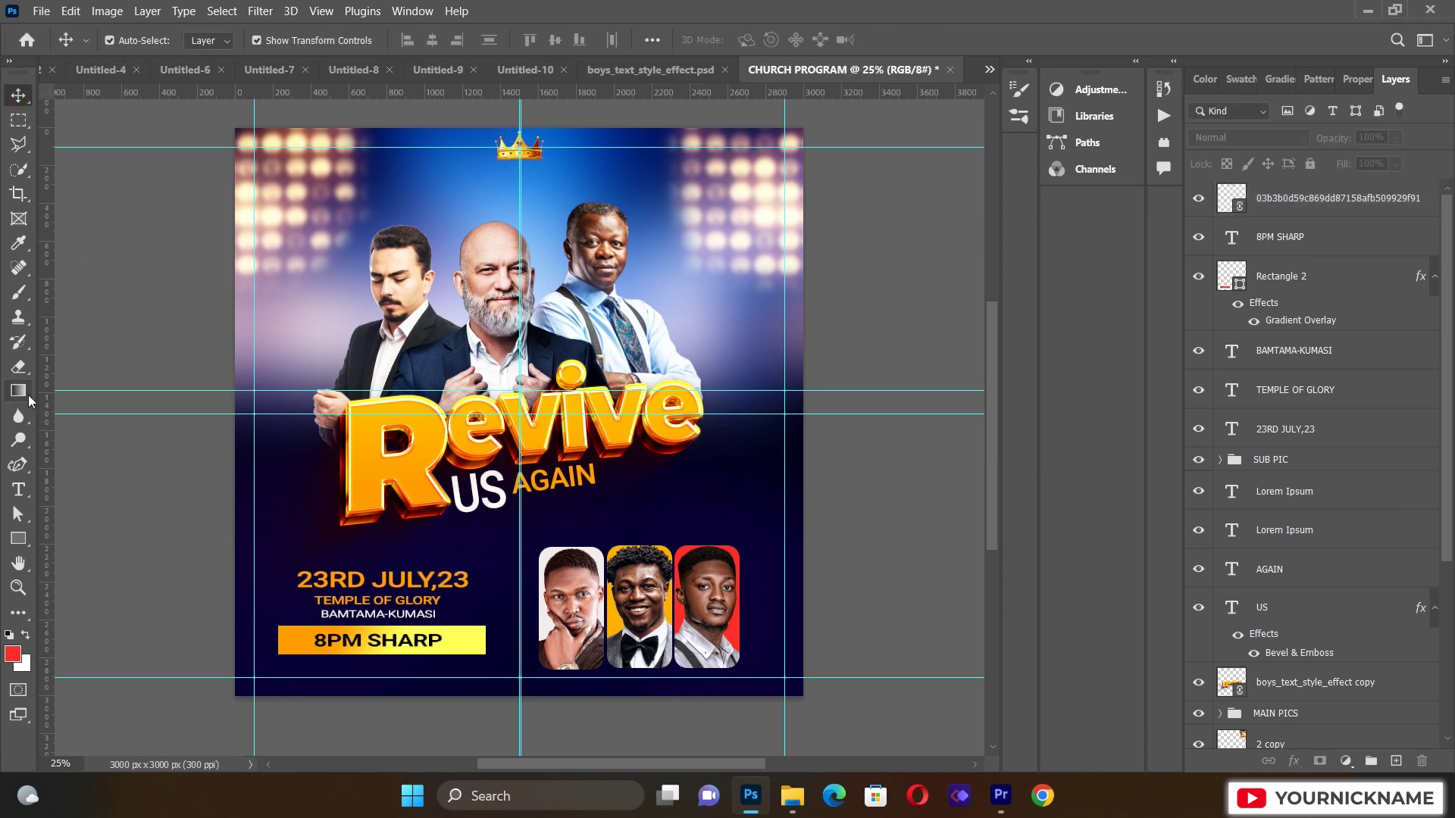
Step: Type 'KINGS CITY REVIVAL CHURCH' across the flyer's top and colour it white
left_click(18, 489)
left_click_drag(345, 155, 781, 225)
type("KINGS ")
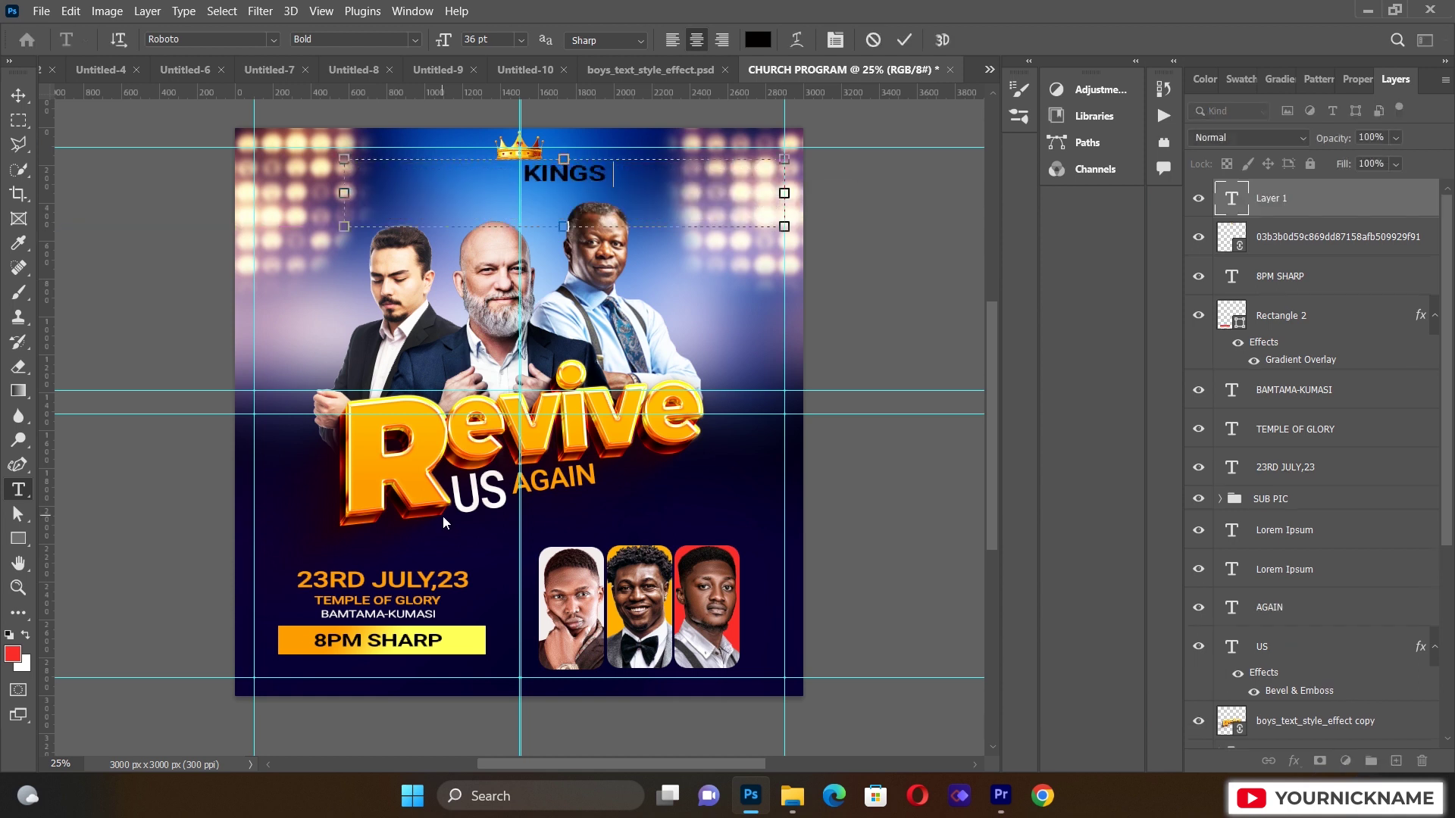
type("CITYU")
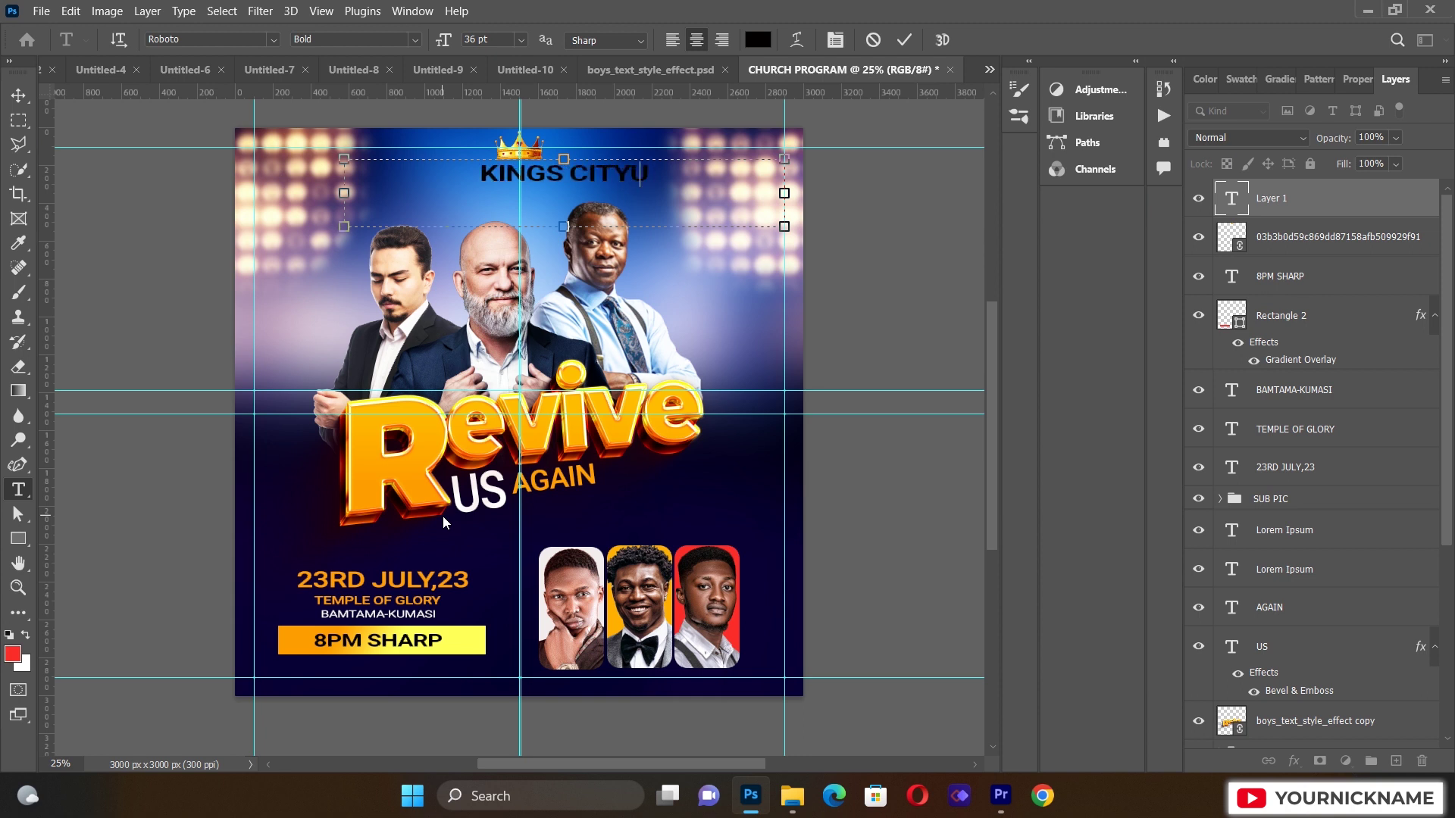
key("BackSpace")
type("REVI")
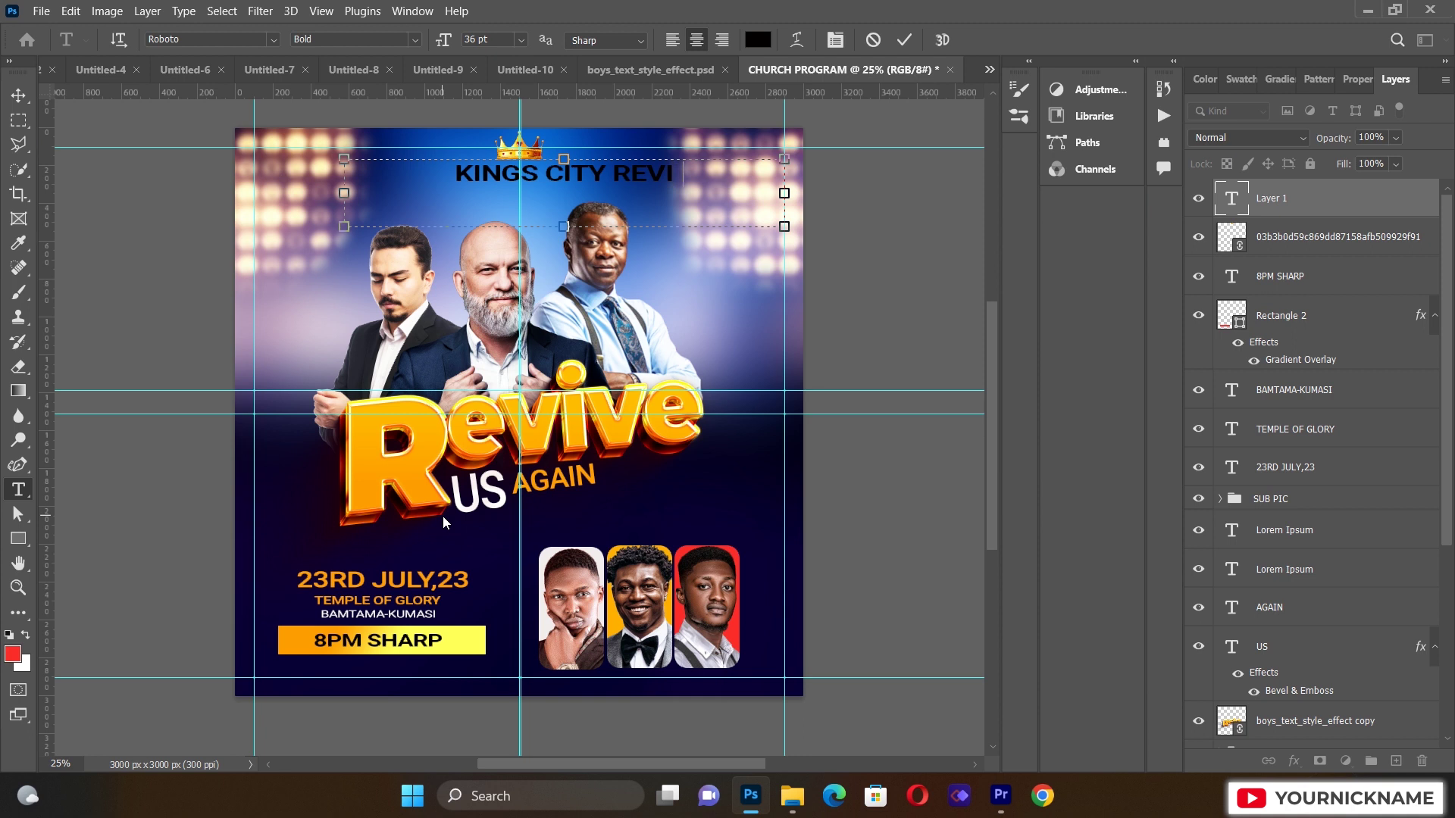
type("VAL")
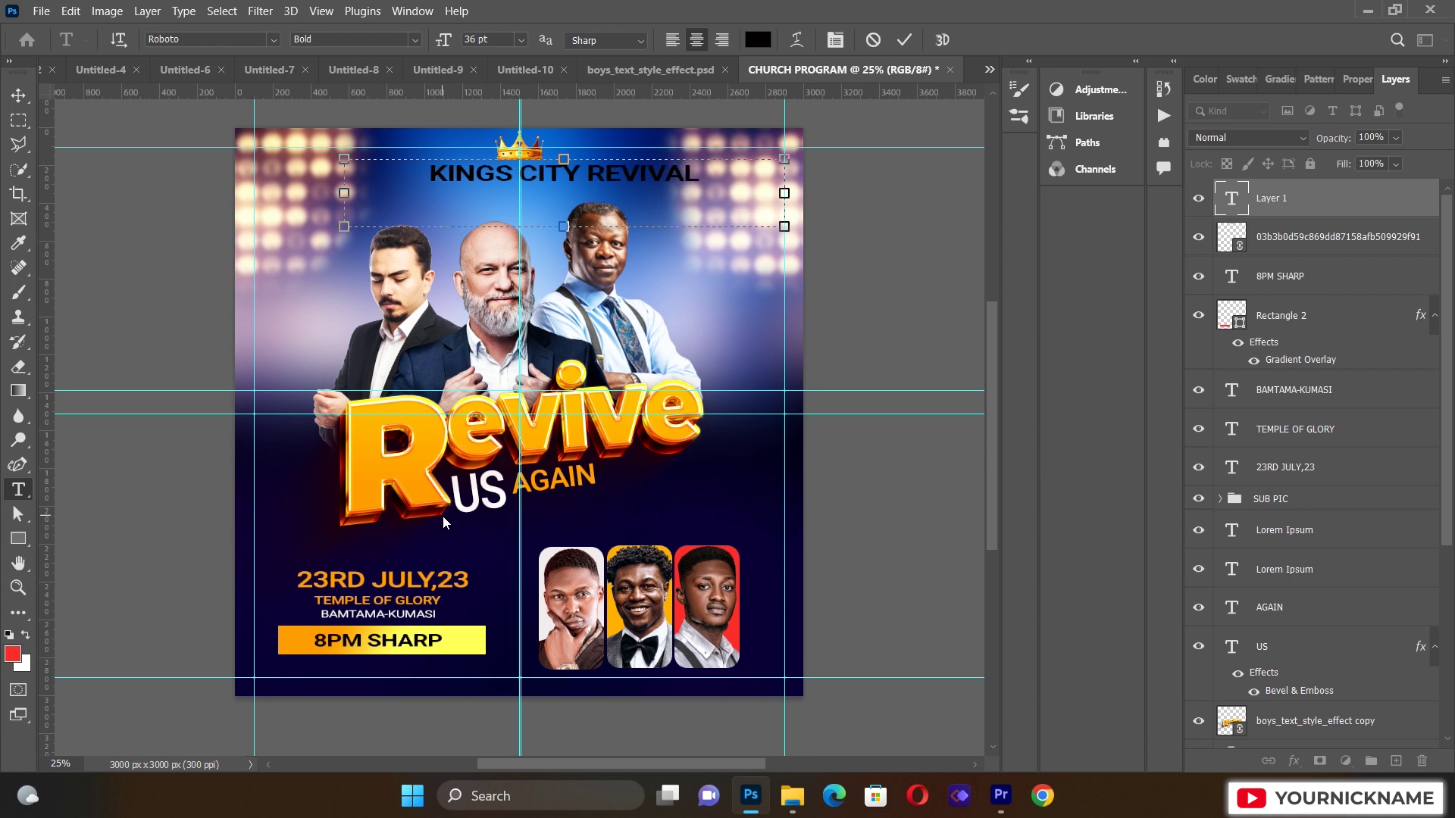
type(" CHURCH")
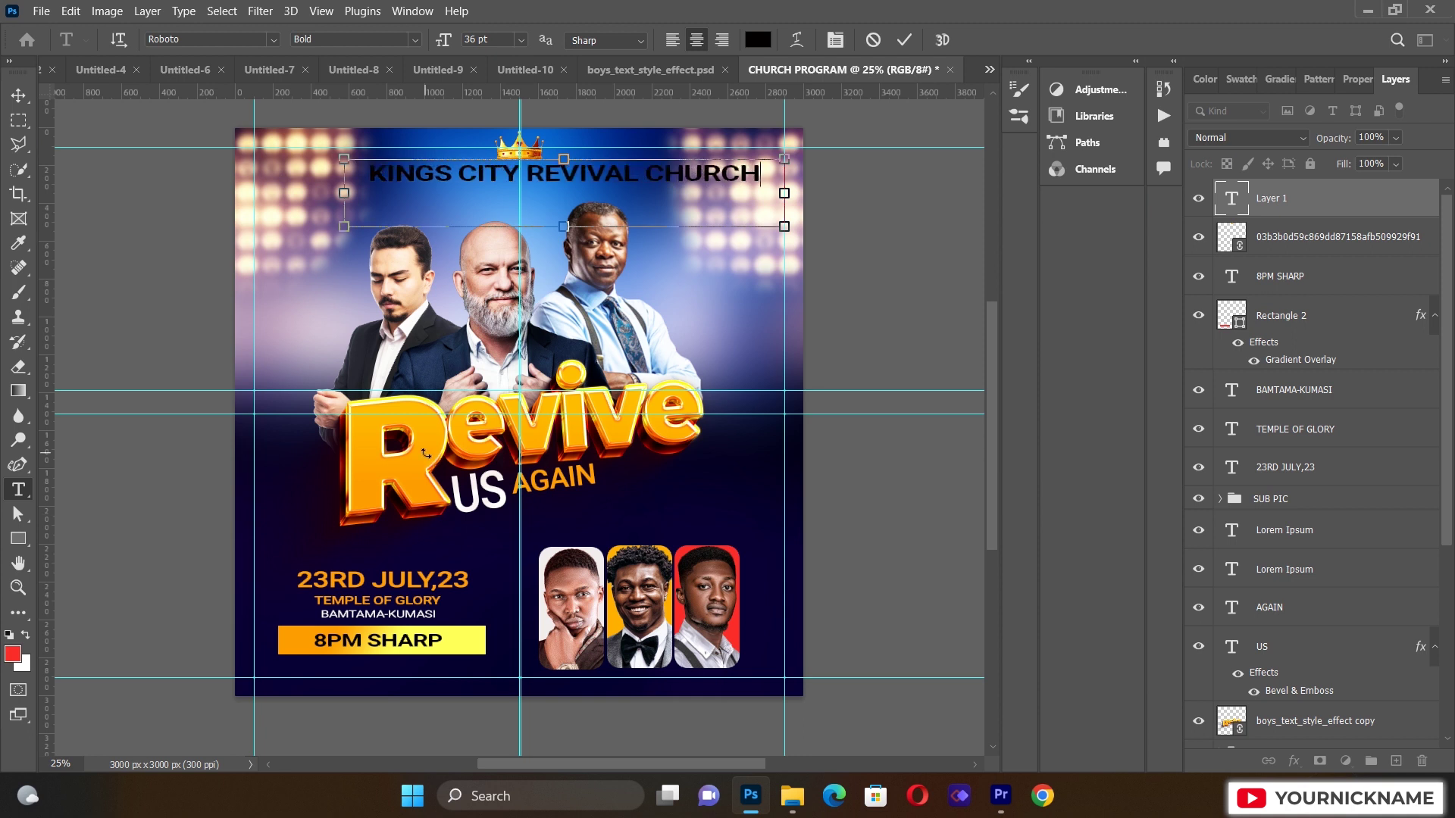
key("ctrl+a")
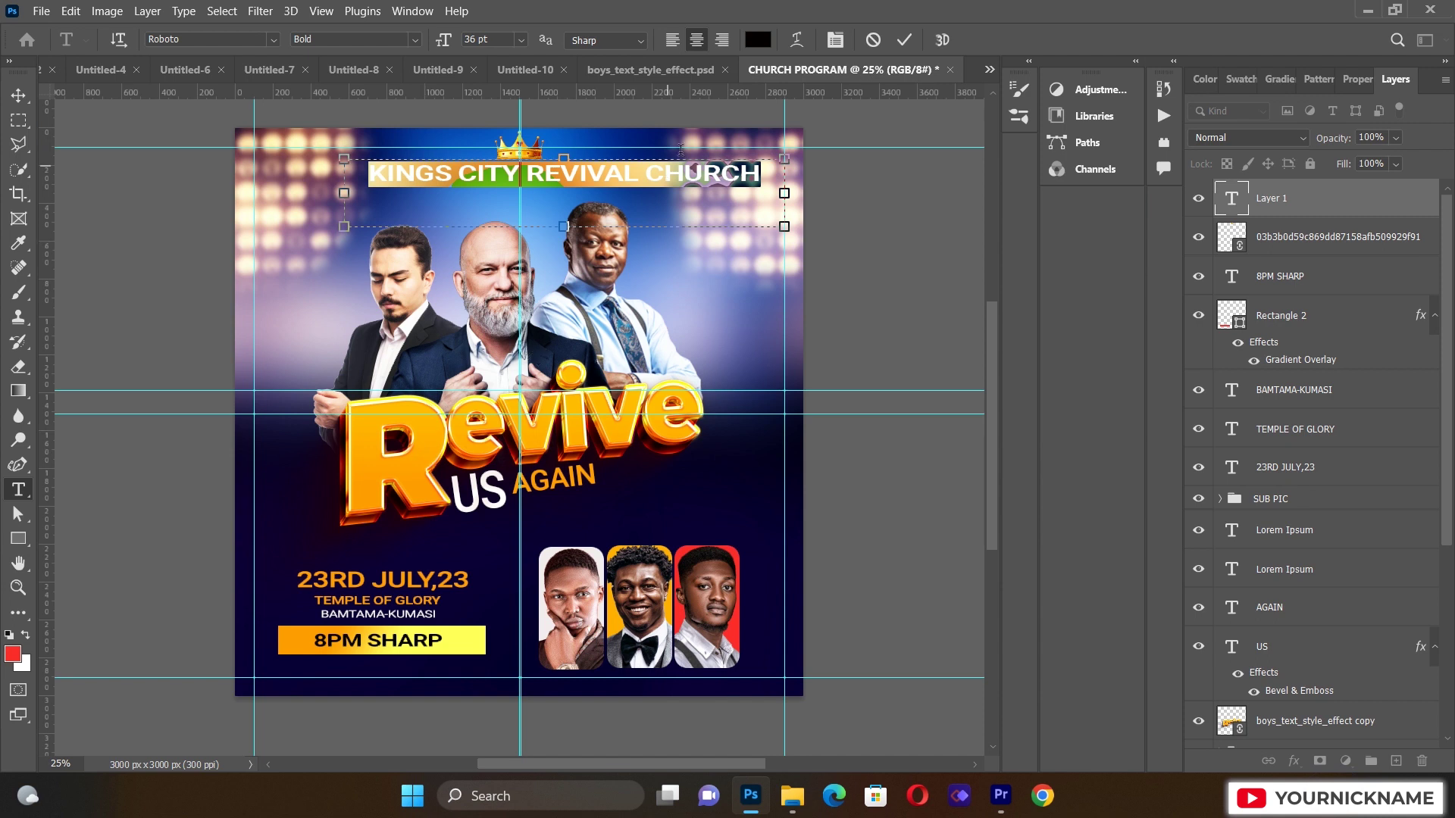
left_click(758, 40)
left_click(713, 407)
left_click(1099, 394)
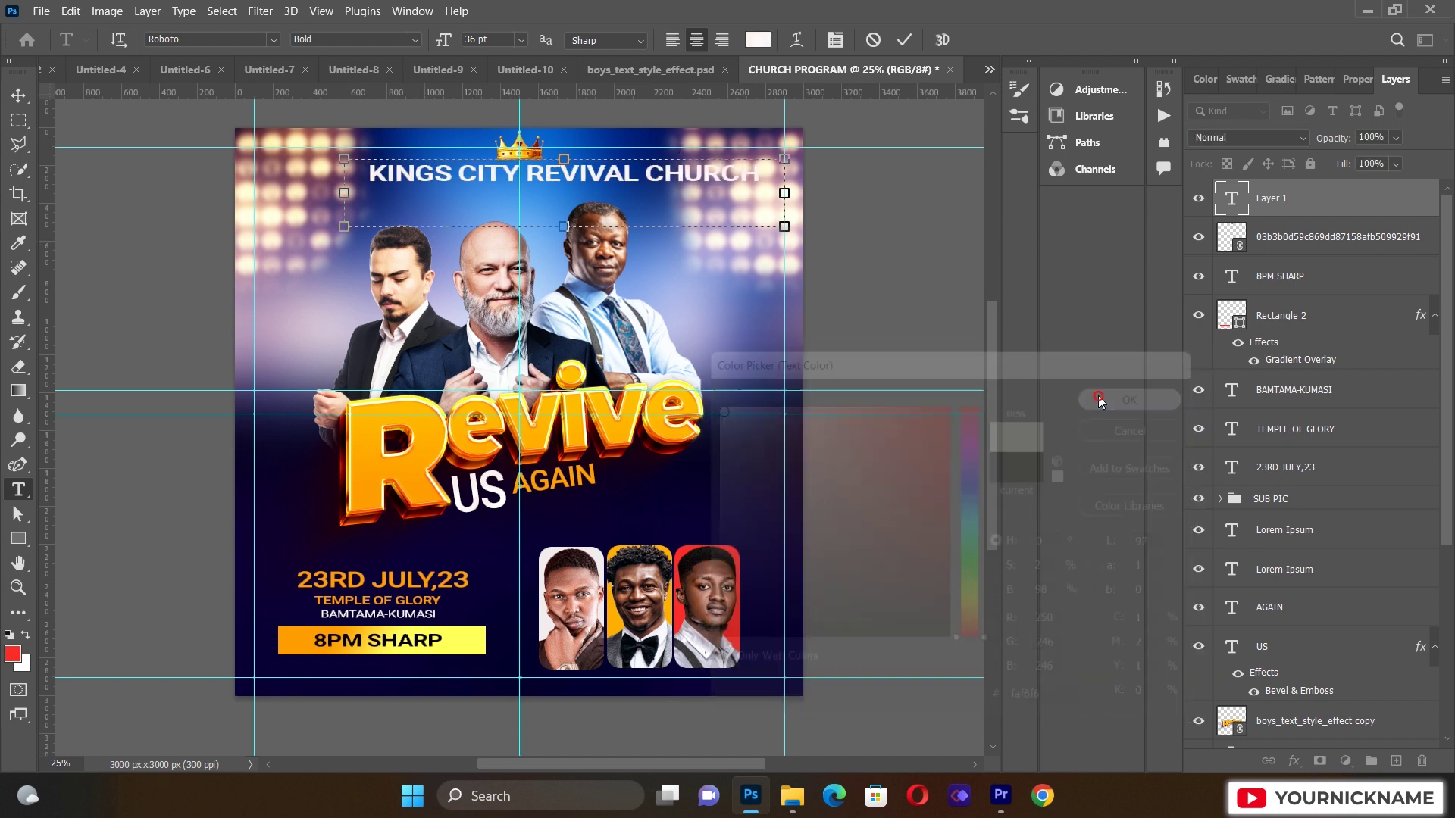
left_click(18, 95)
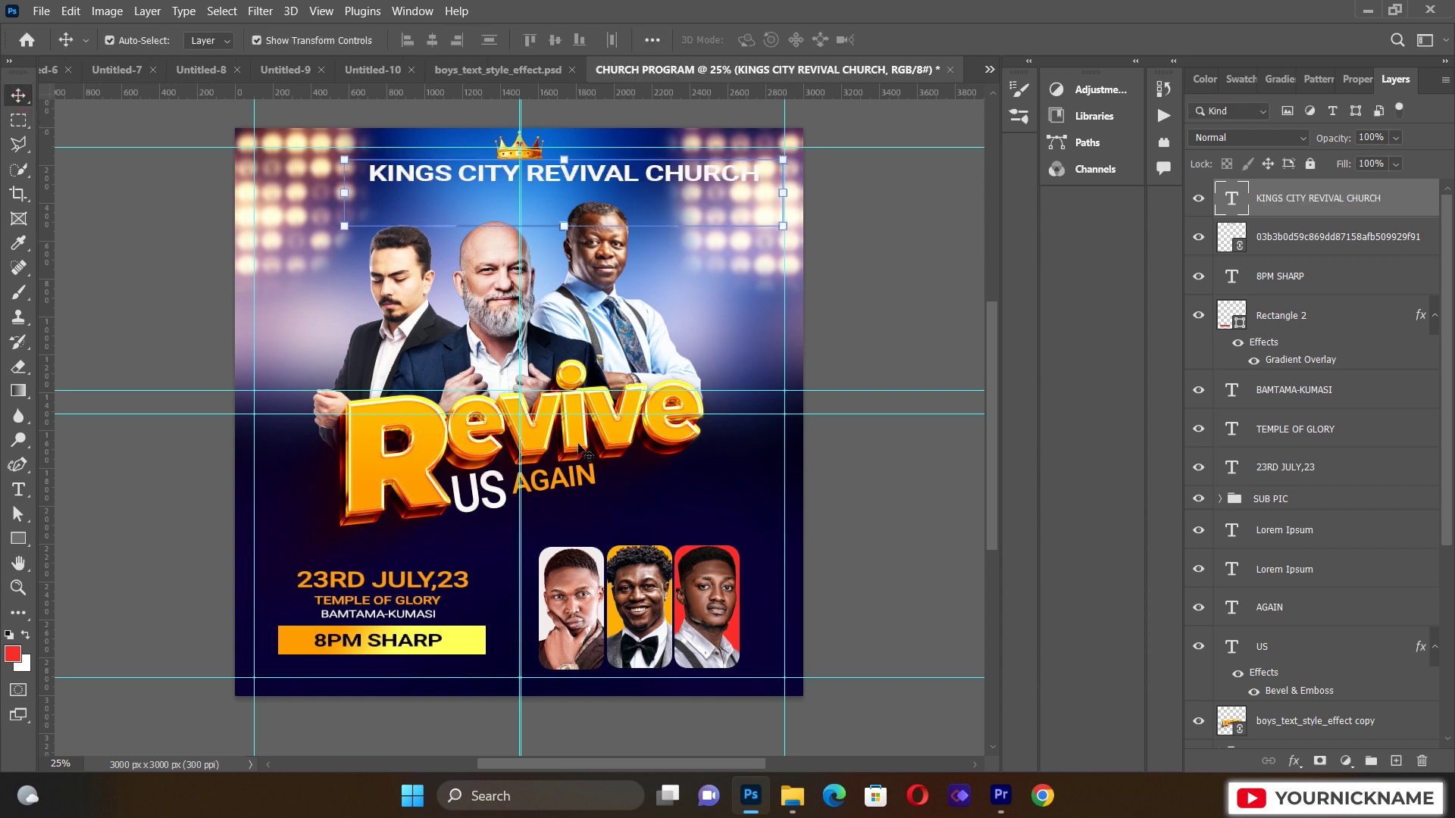
Step: Shrink the church name and nudge it centred beneath the crown
left_click(783, 227)
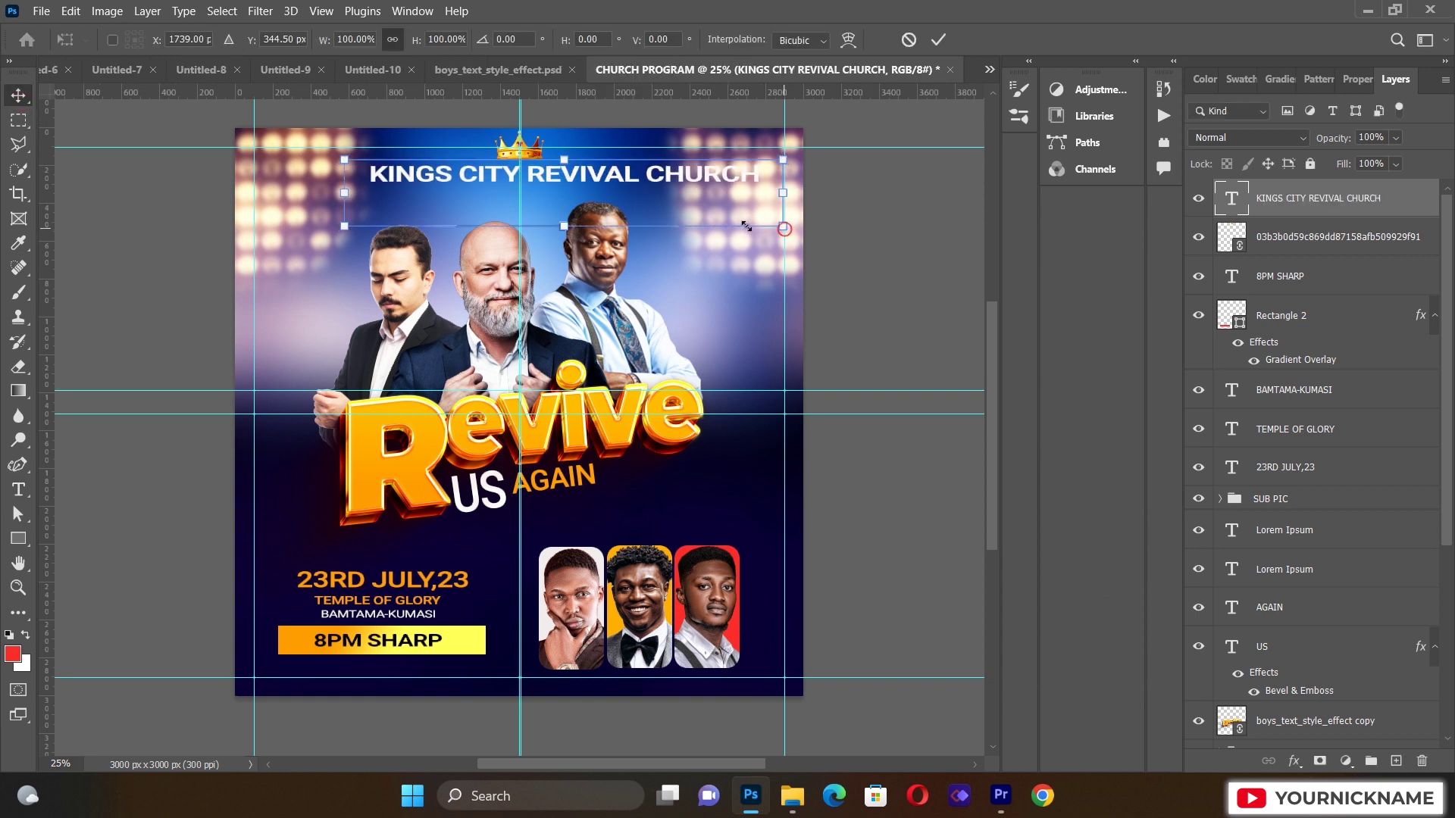
left_click_drag(695, 195, 604, 168)
key("Right")
key("Right")
key("Right")
key("Right")
key("Right")
key("Right")
key("Right")
key("Right")
key("Right")
key("Right")
key("Right")
key("Right")
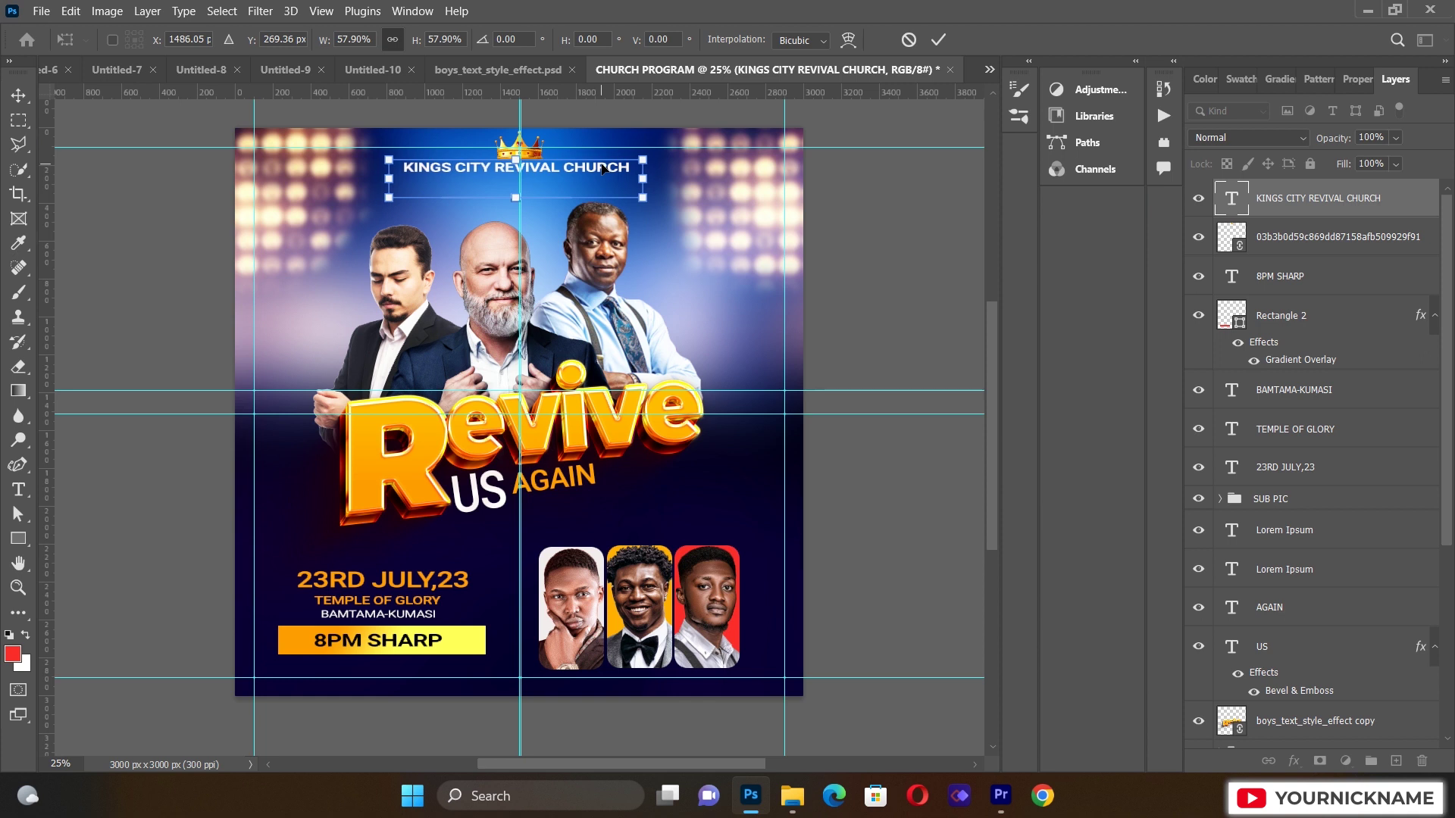
key("Right")
key("Right")
key("Right")
key("Right")
key("Right")
key("Right")
key("Right")
key("Right")
key("Right")
key("Right")
key("Right")
key("Right")
key("Right")
key("Right")
key("Right")
key("Right")
key("Right")
key("Right")
key("Right")
key("Right")
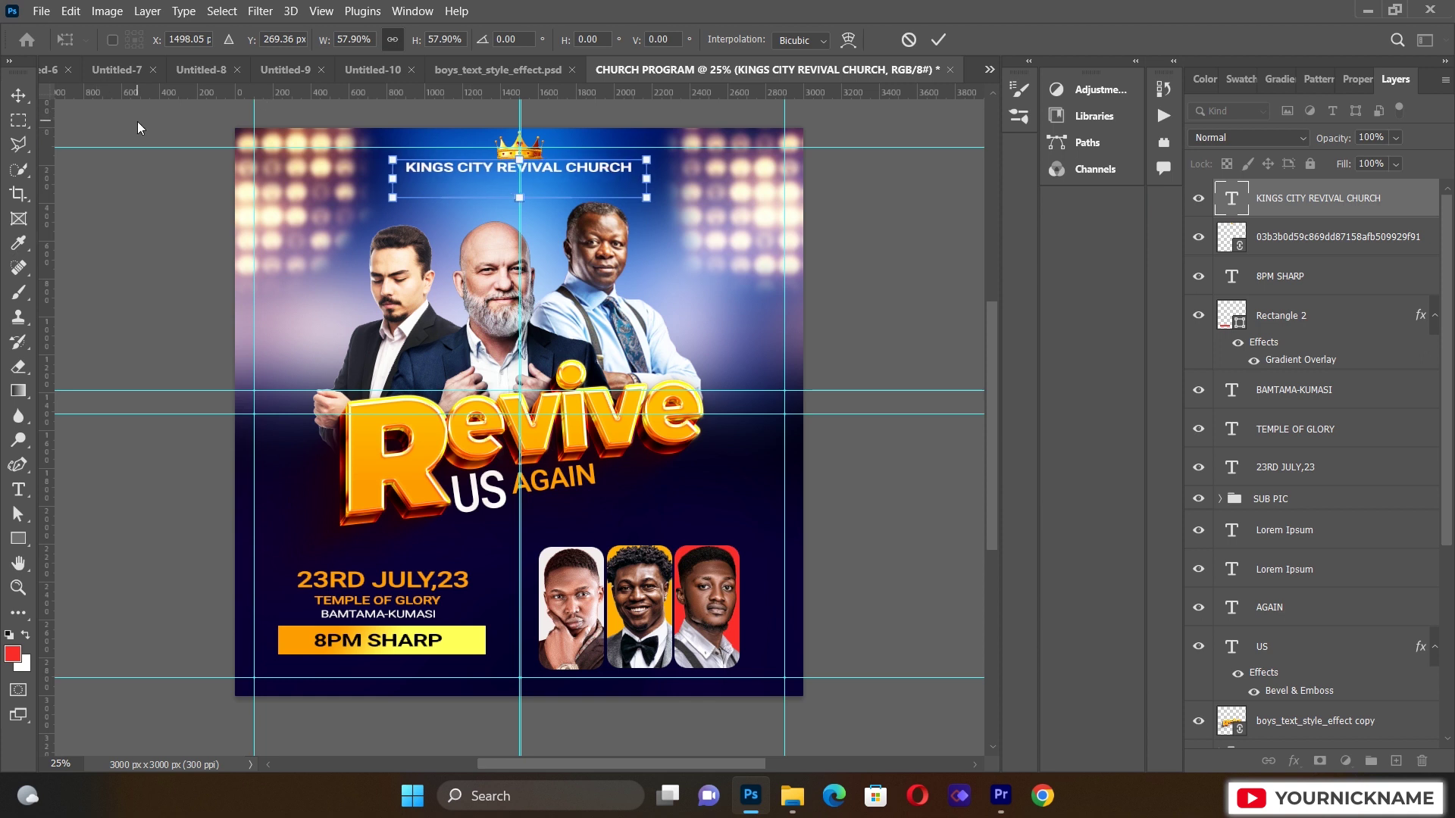
key("Down")
key("Down")
key("Down")
key("Down")
left_click(17, 94)
left_click(110, 302)
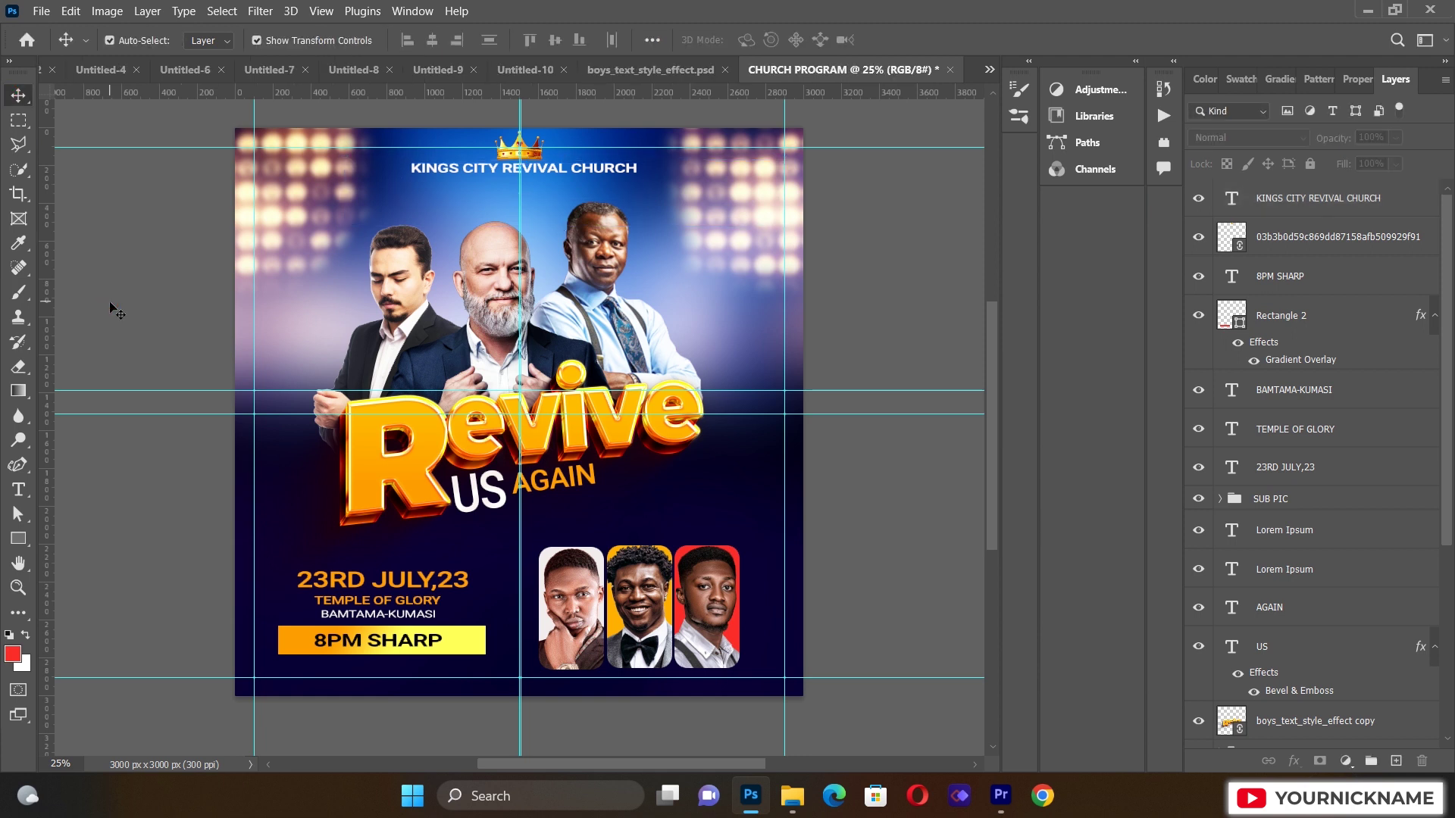
left_click(19, 492)
left_click_drag(269, 221, 557, 309)
key("BackSpace")
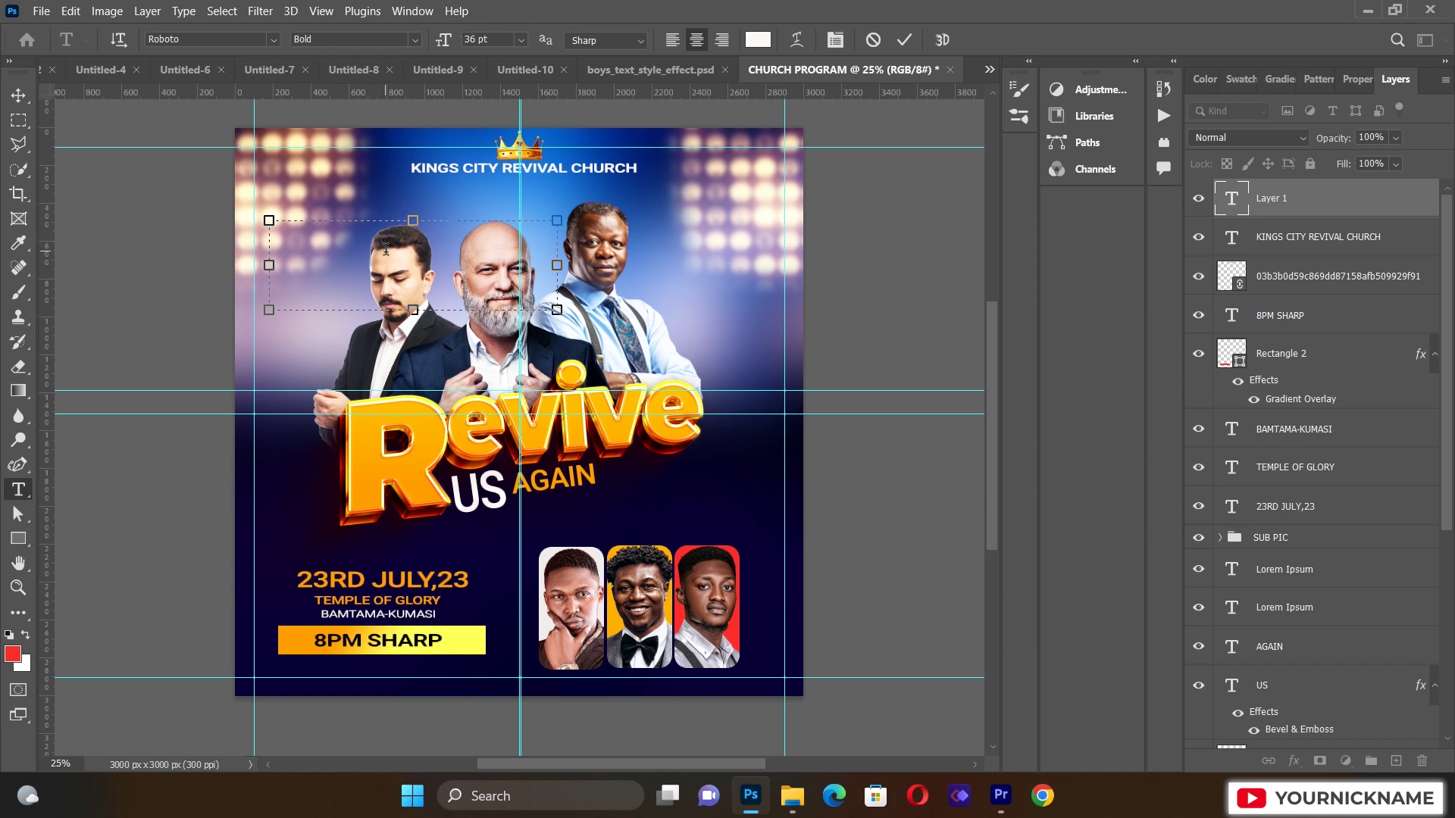
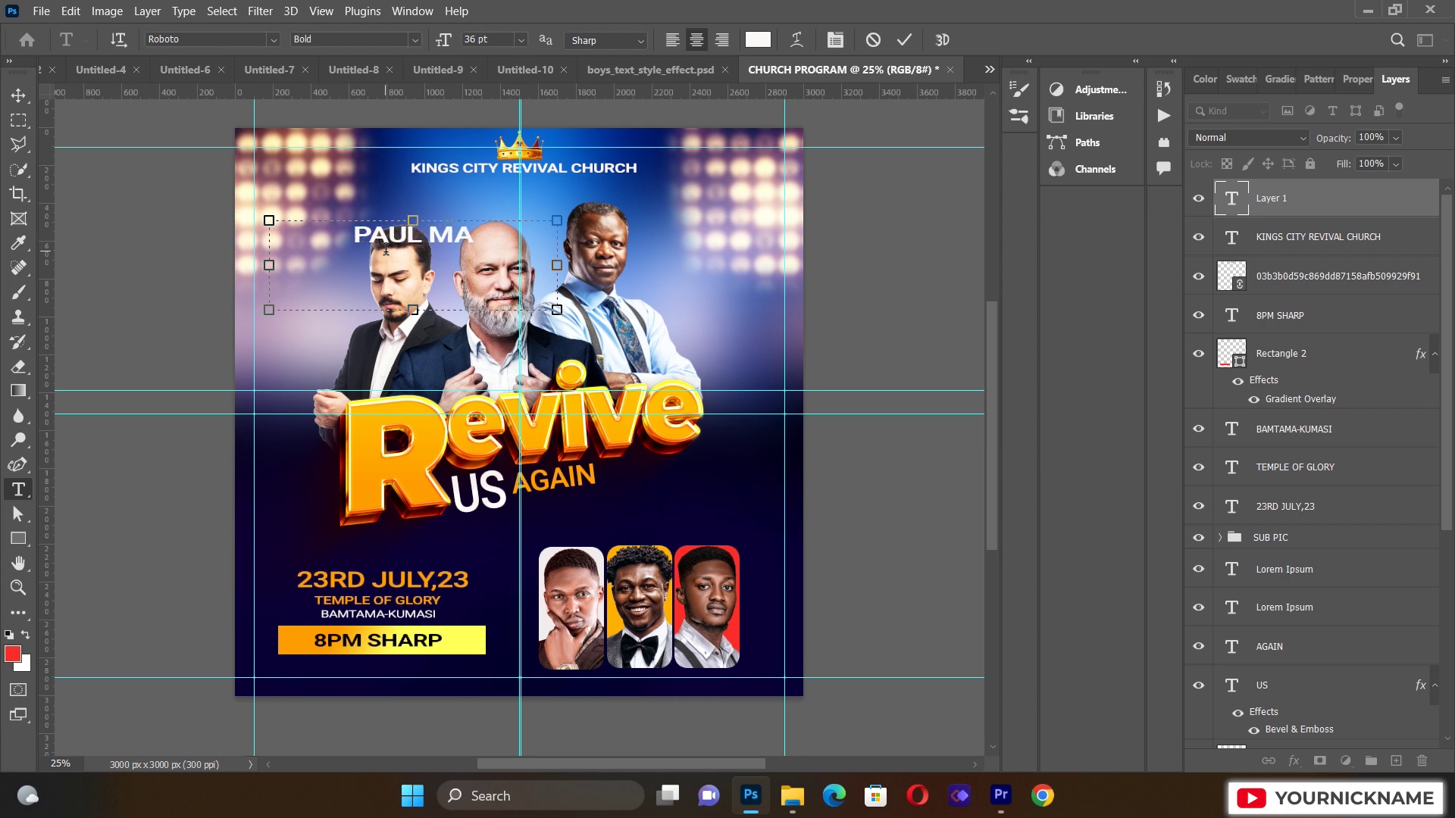
key("ctrl+a")
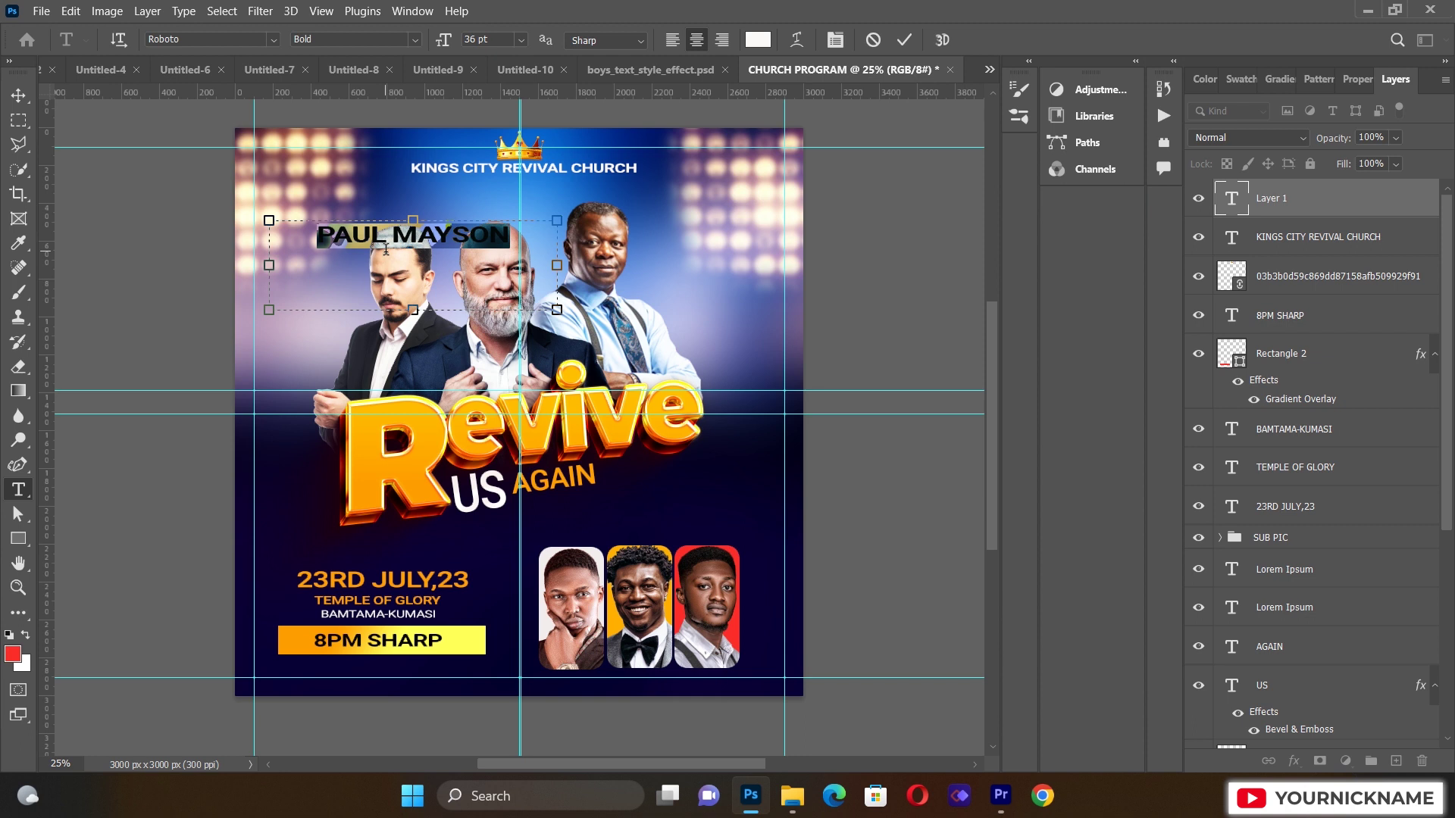
left_click(416, 41)
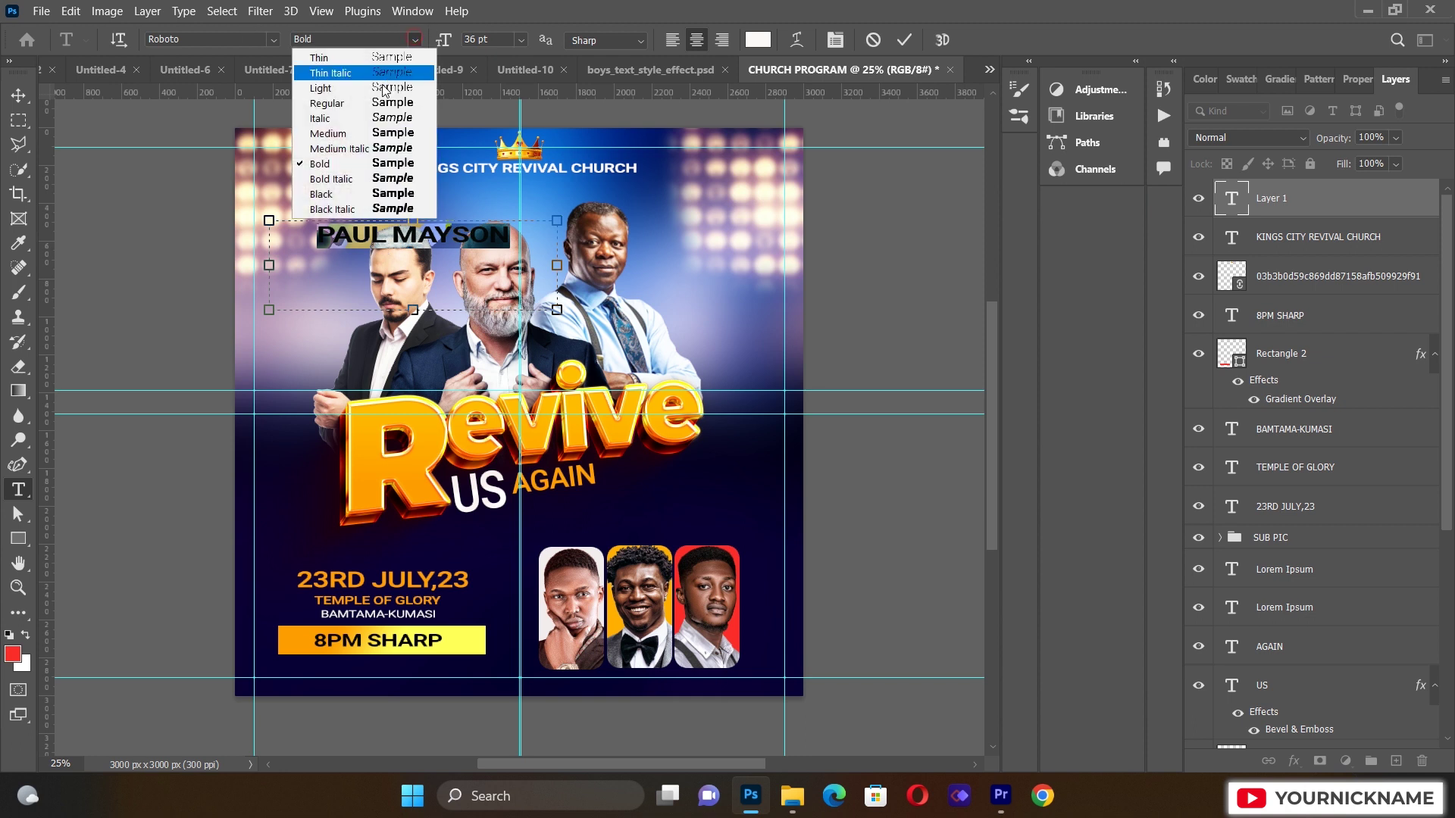
left_click(365, 104)
left_click(18, 95)
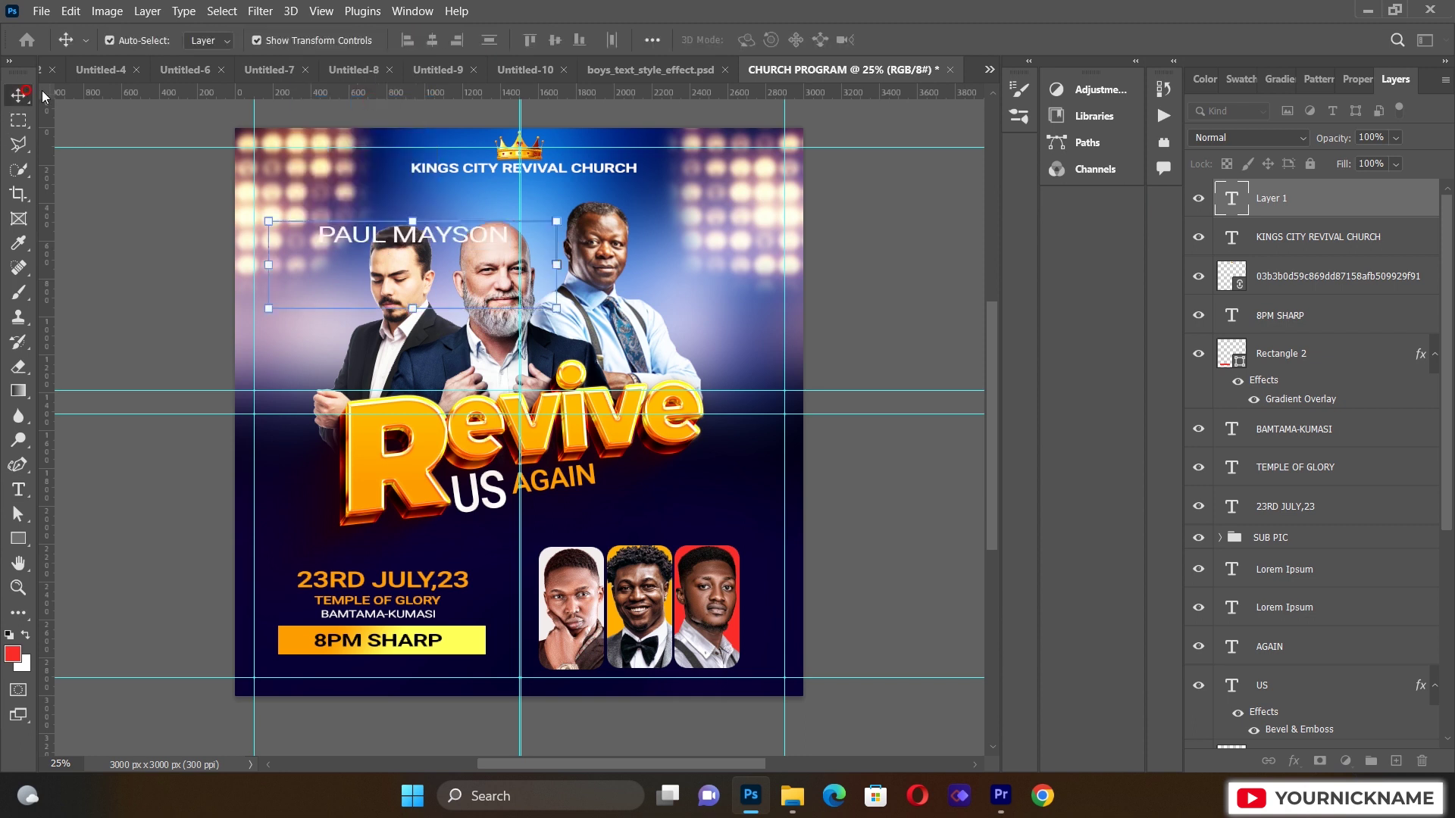
left_click_drag(557, 310, 429, 225)
key("Right")
key("Right")
key("Down")
left_click(18, 94)
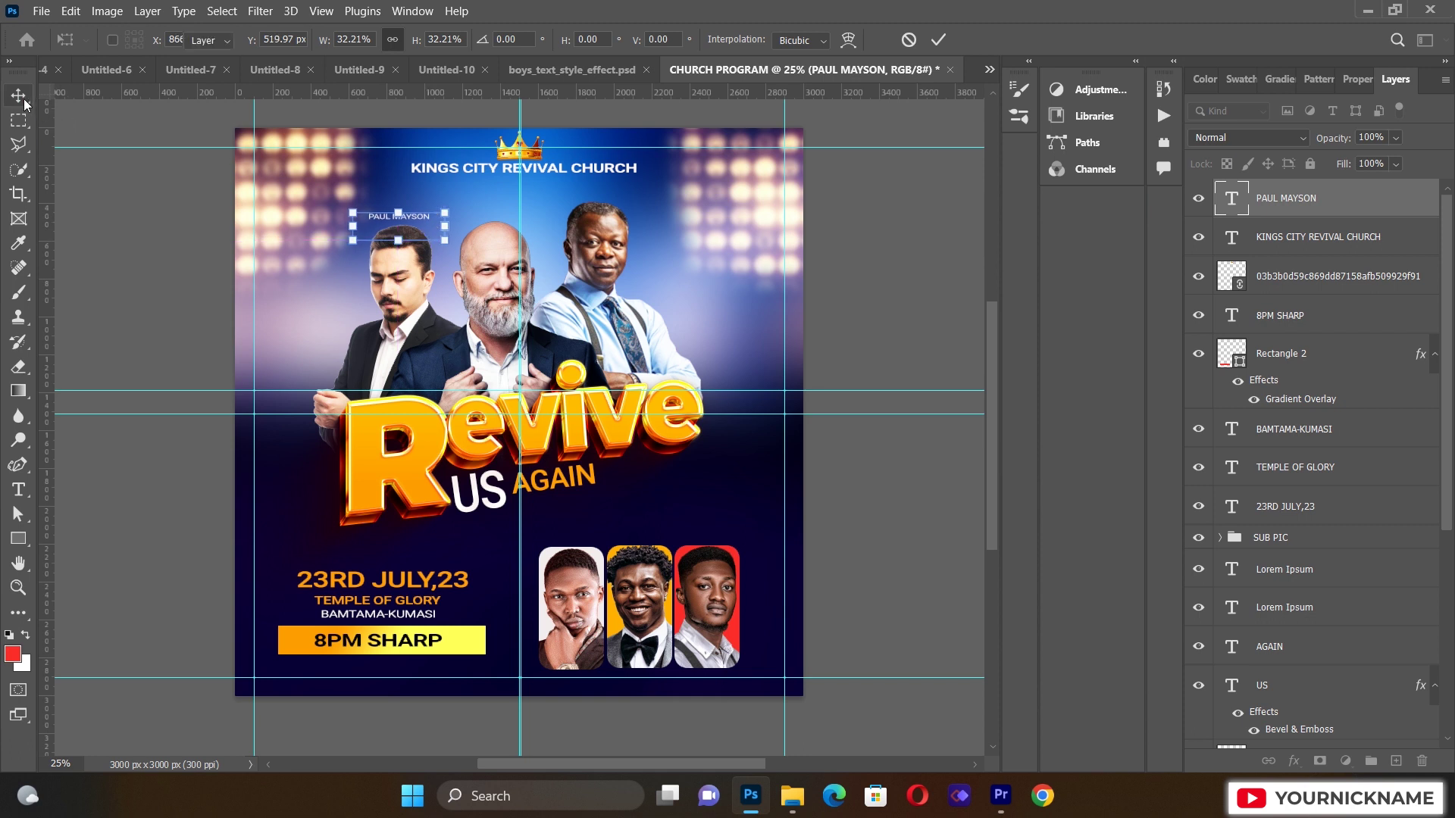
left_click(91, 197)
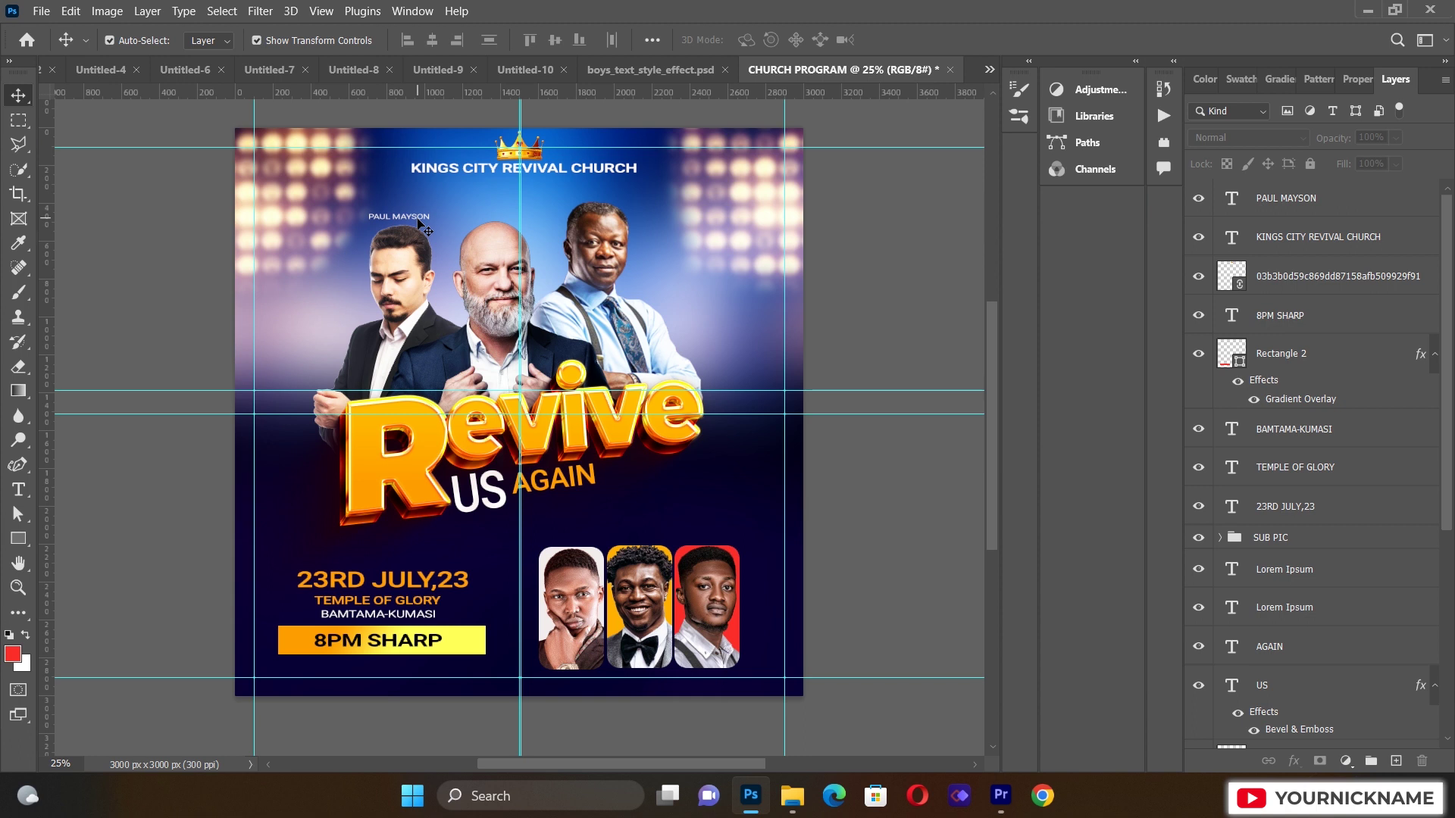
left_click(418, 219)
left_click(418, 219)
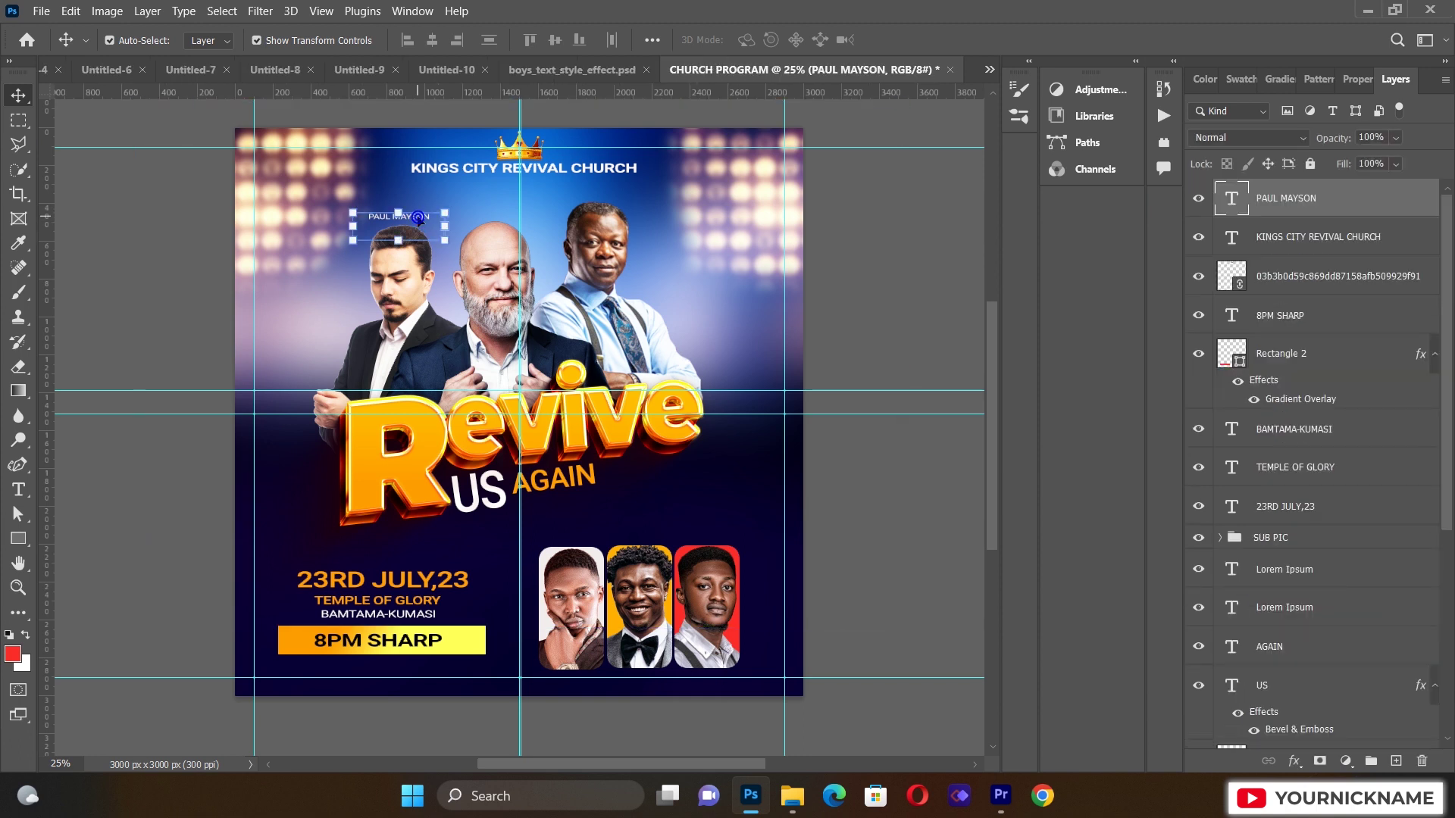
key("ctrl+j")
left_click_drag(418, 219, 611, 194)
left_click(18, 489)
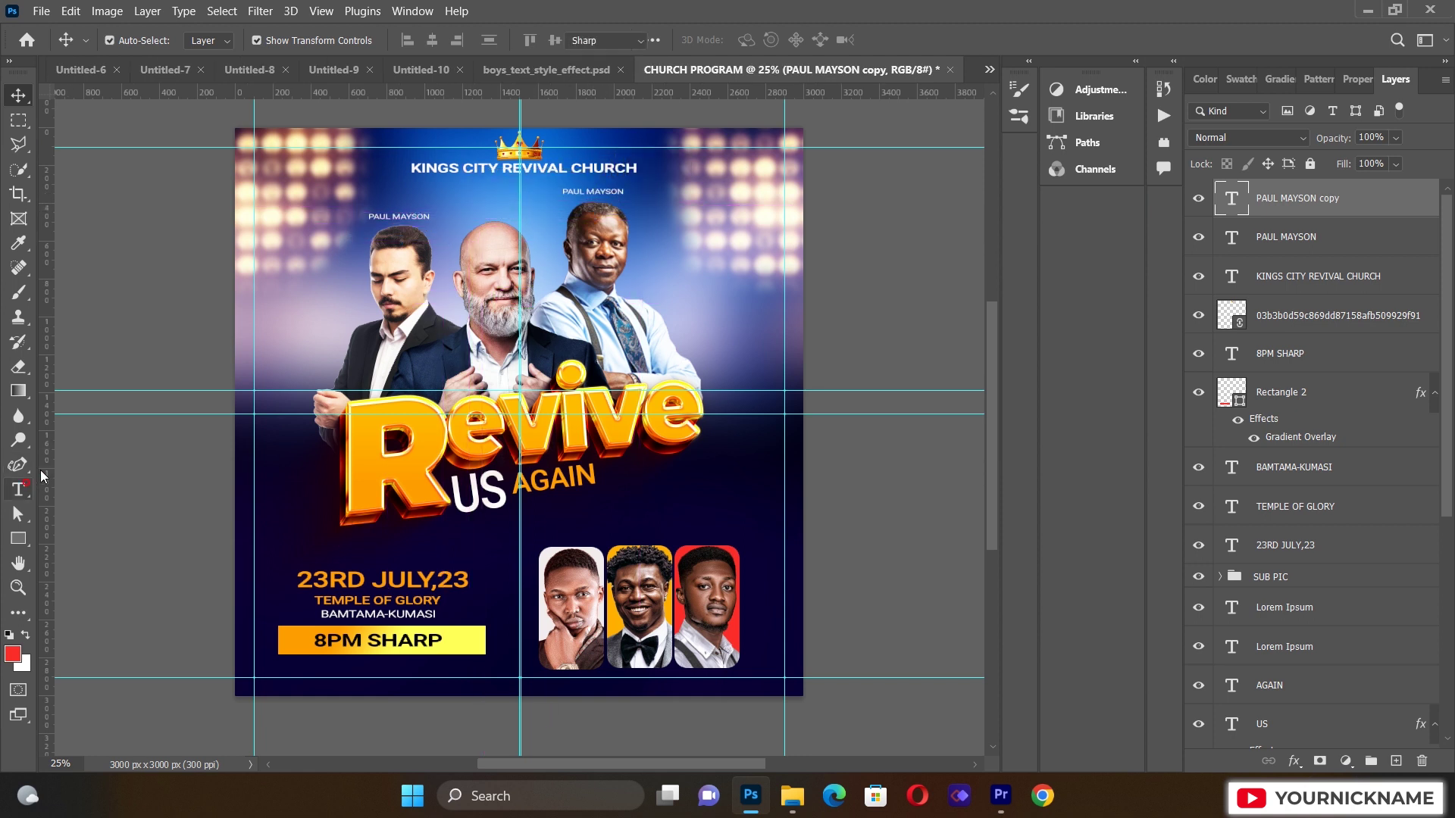
left_click(592, 189)
key("ctrl+a")
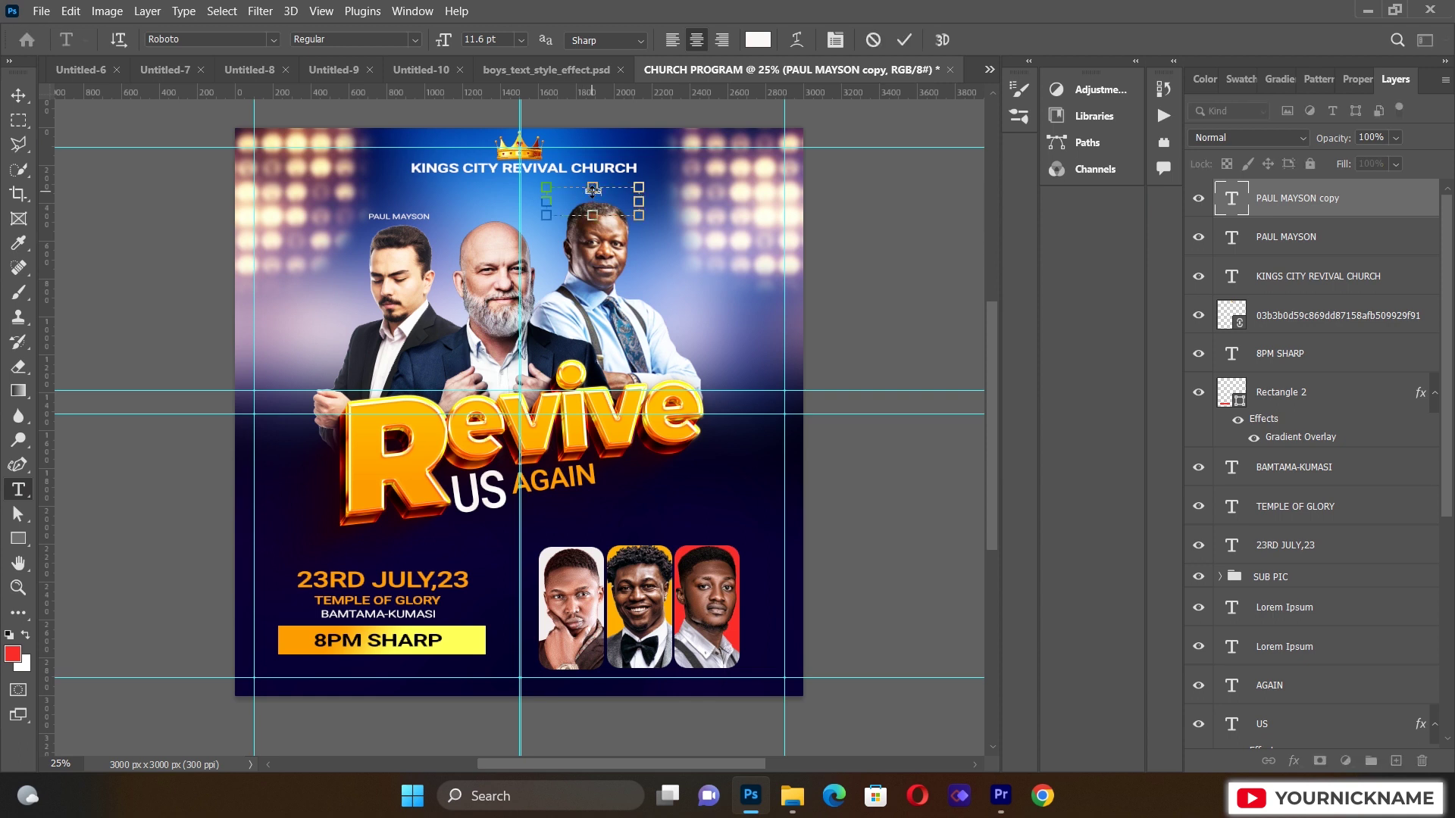
type("EASTWOOD ANABA")
left_click(18, 95)
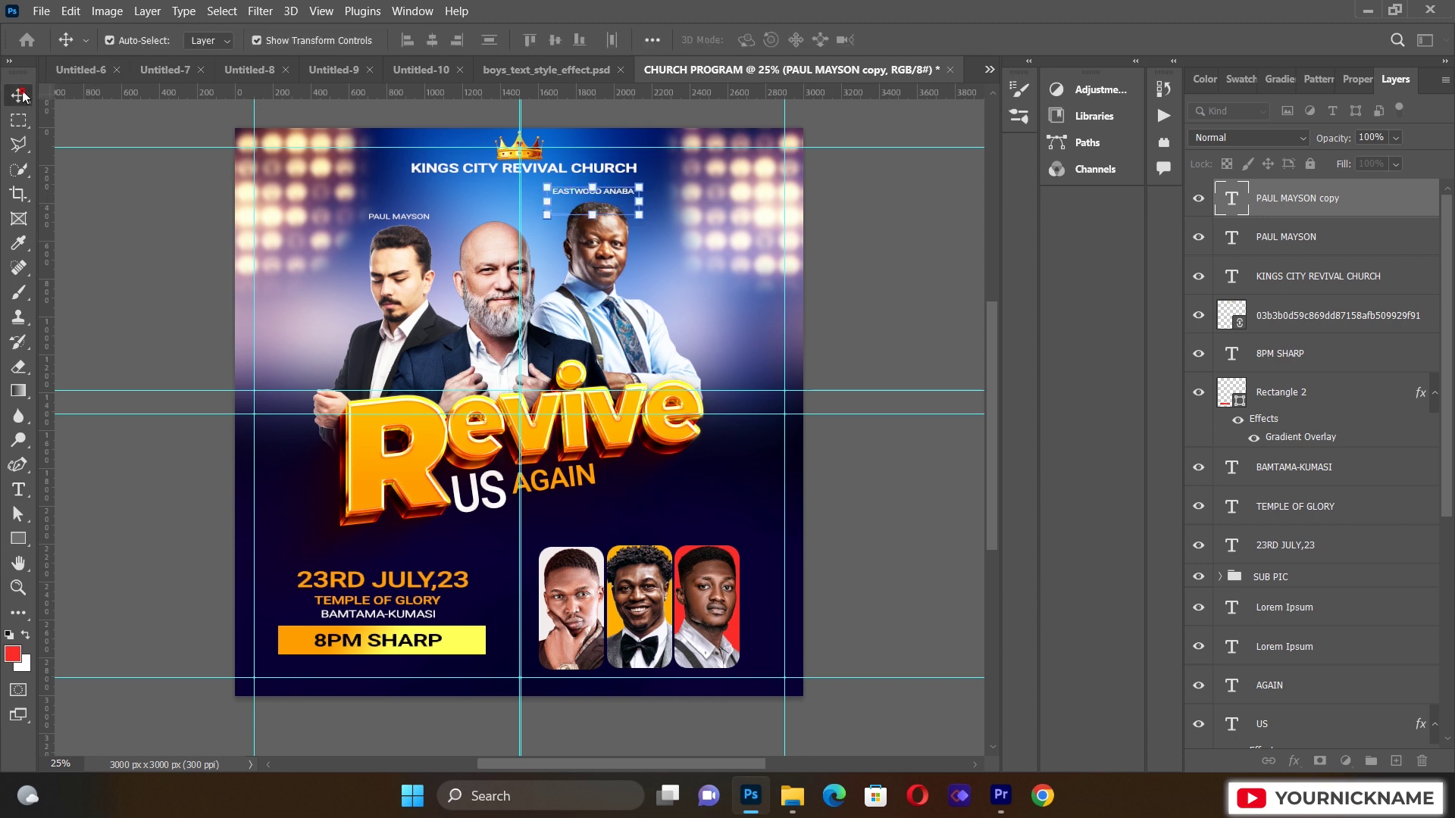
Step: Duplicate the EASTWOOD ANABA label and place the copy above the middle speaker
left_click(620, 196)
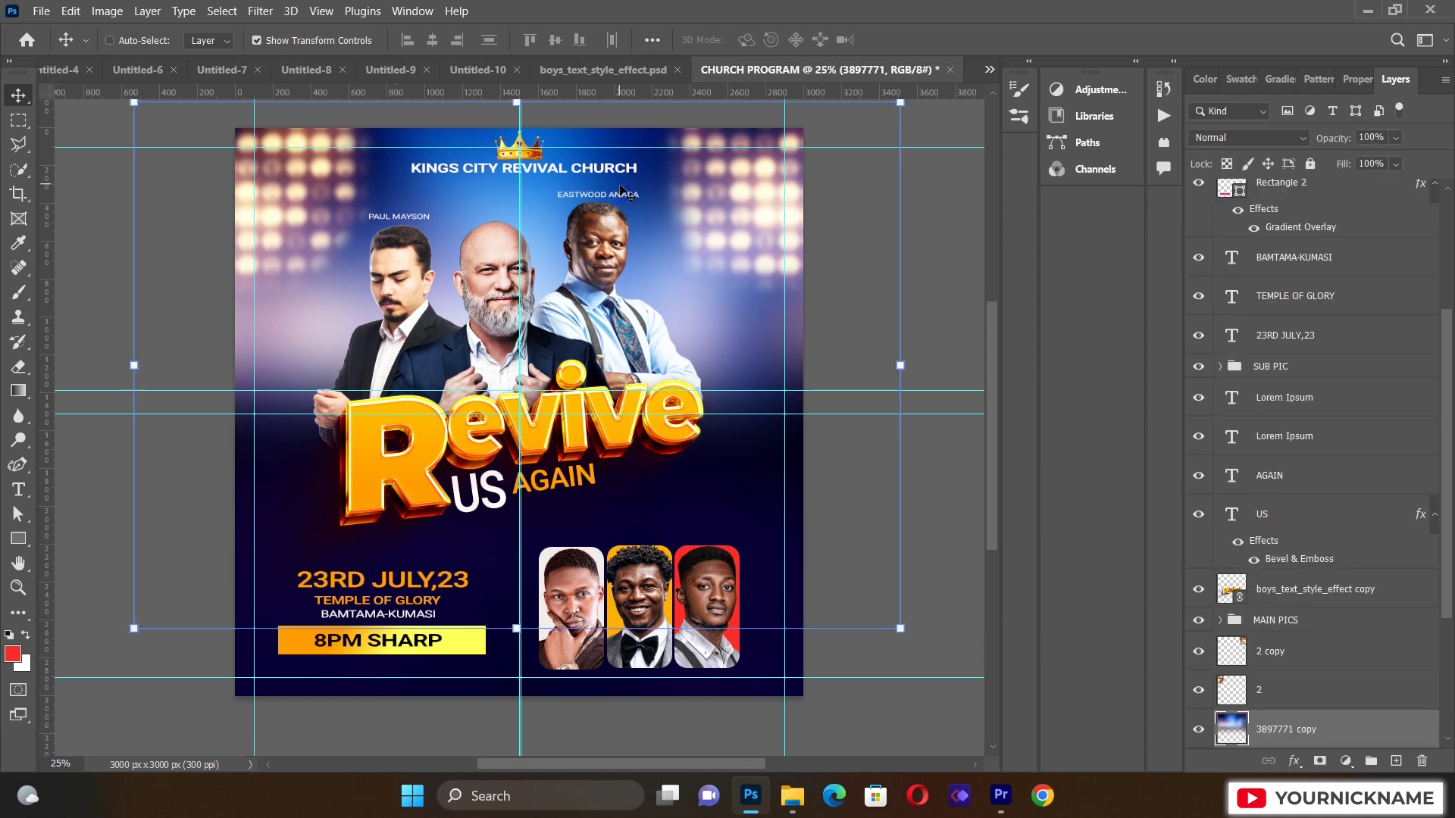
key("ctrl+j")
left_click_drag(613, 195, 614, 193)
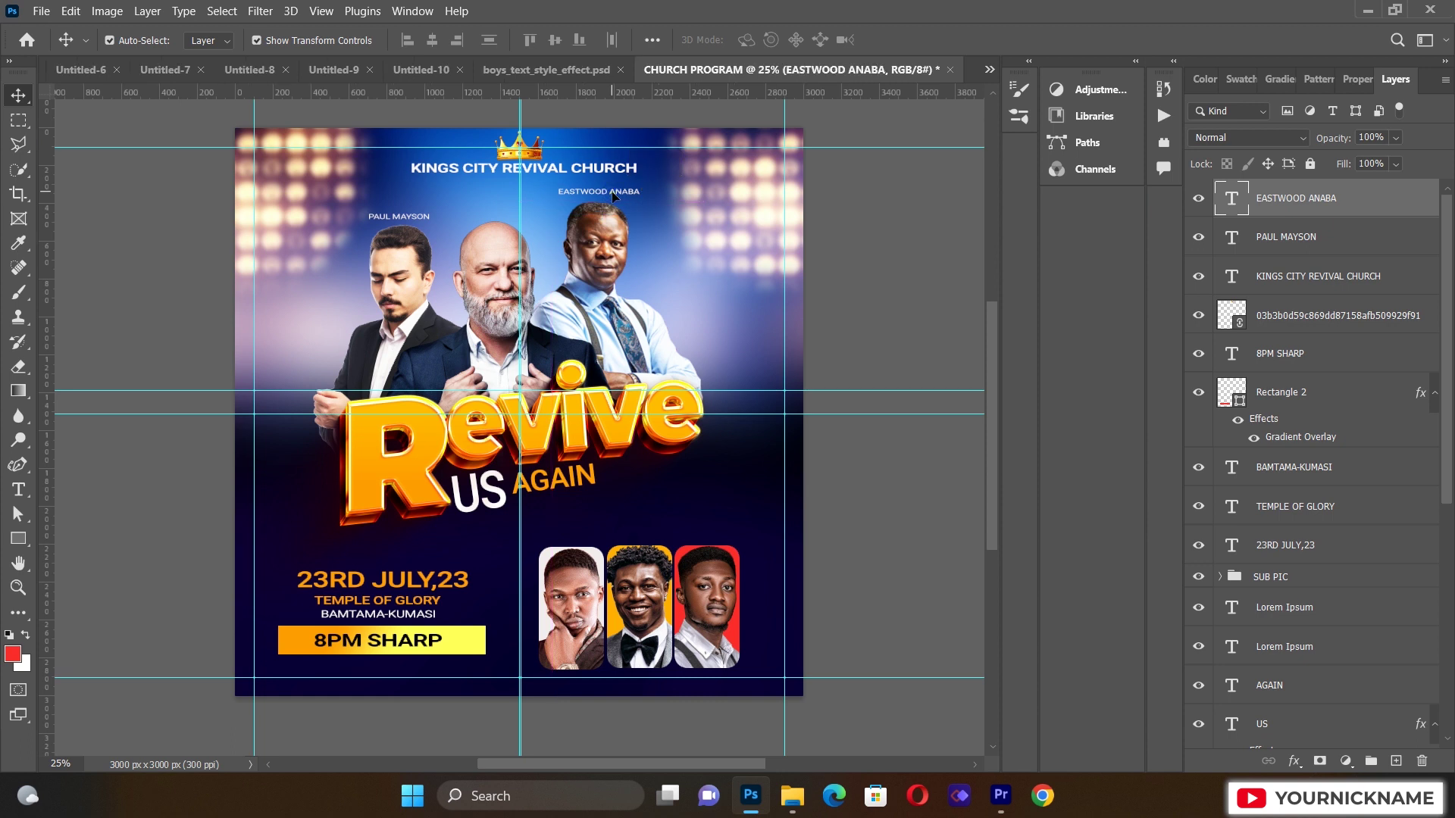
key("ctrl+j")
left_click_drag(618, 197, 518, 222)
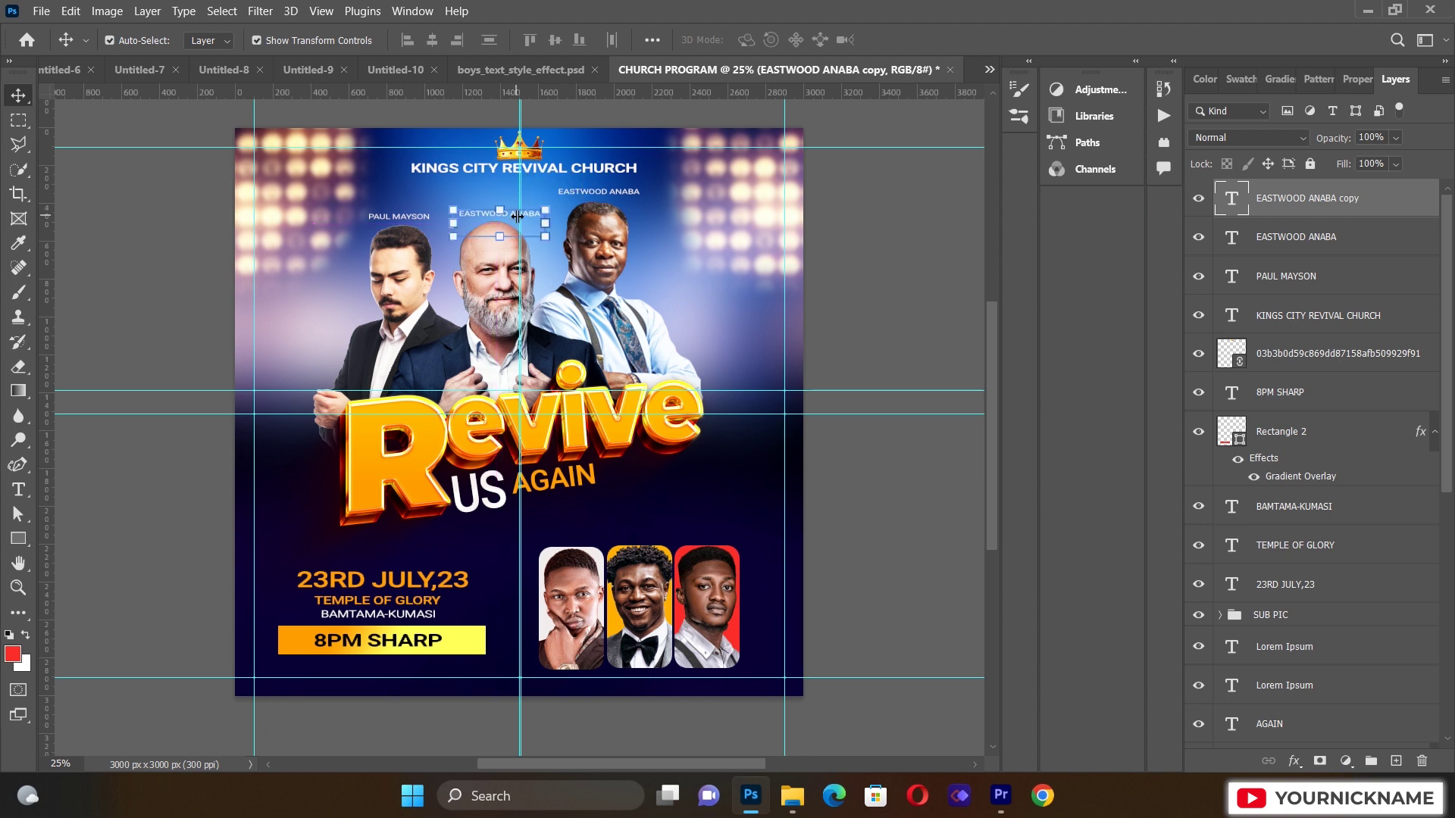
left_click(18, 489)
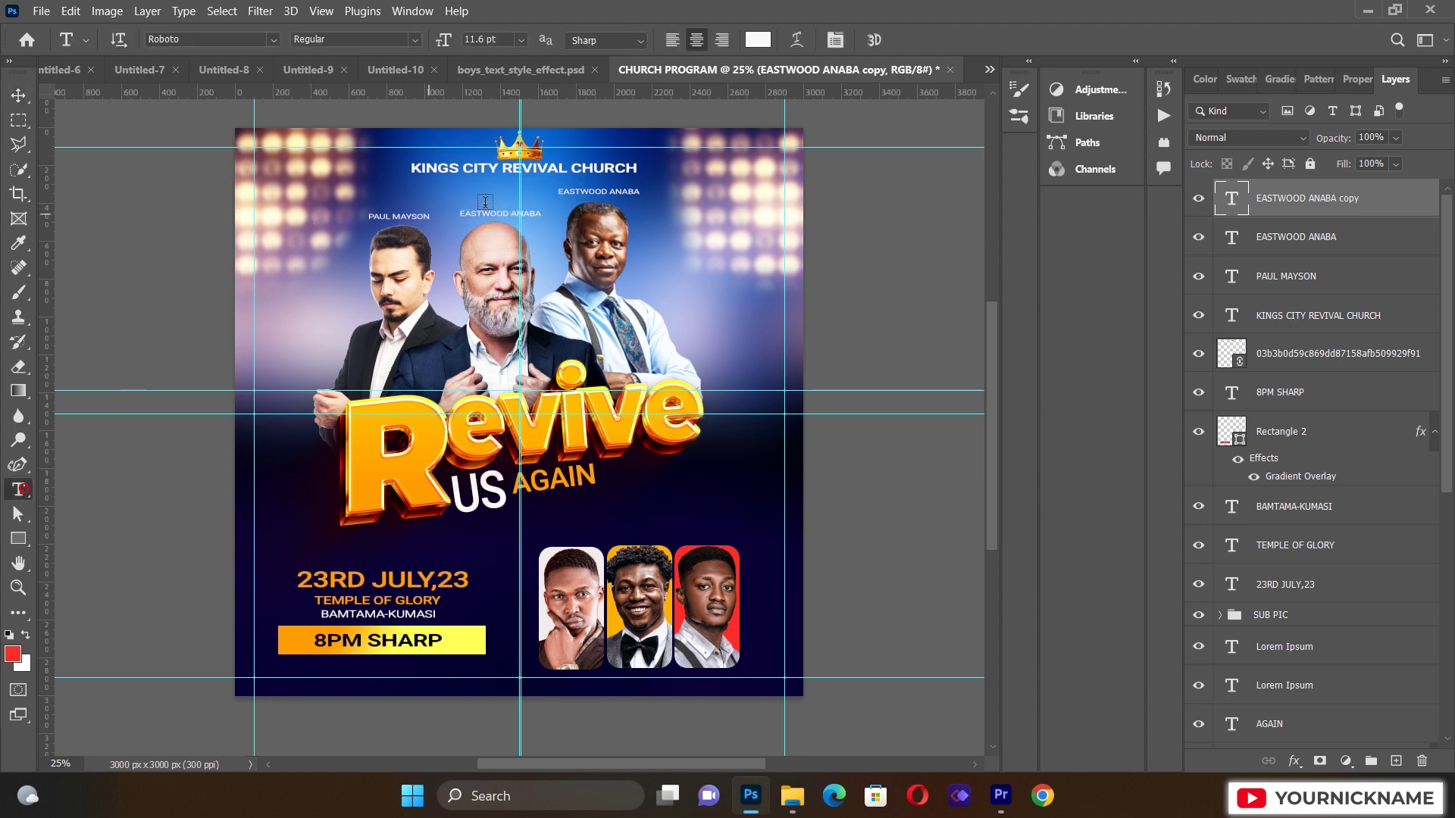
left_click(471, 216)
key("ctrl+a")
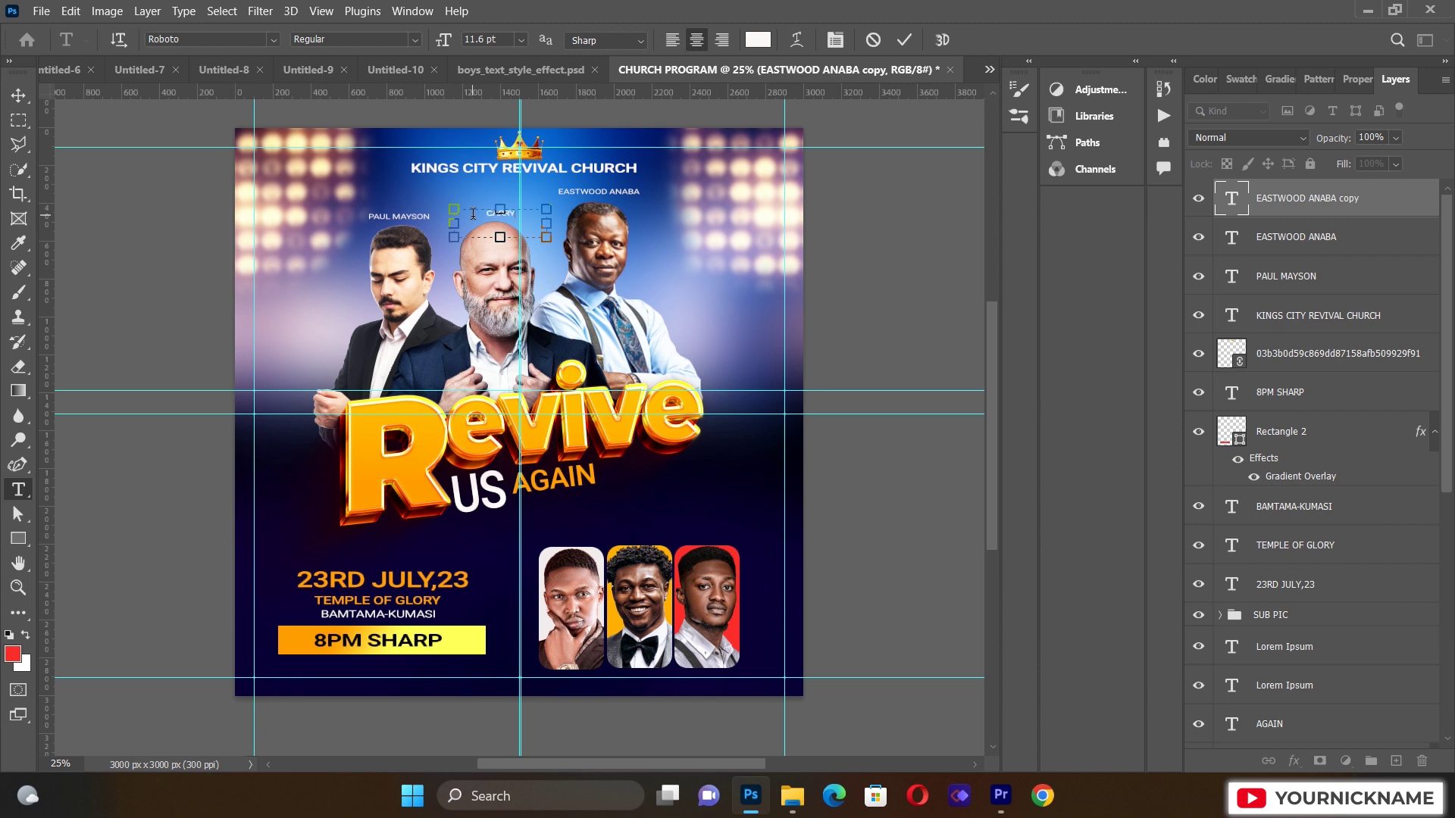
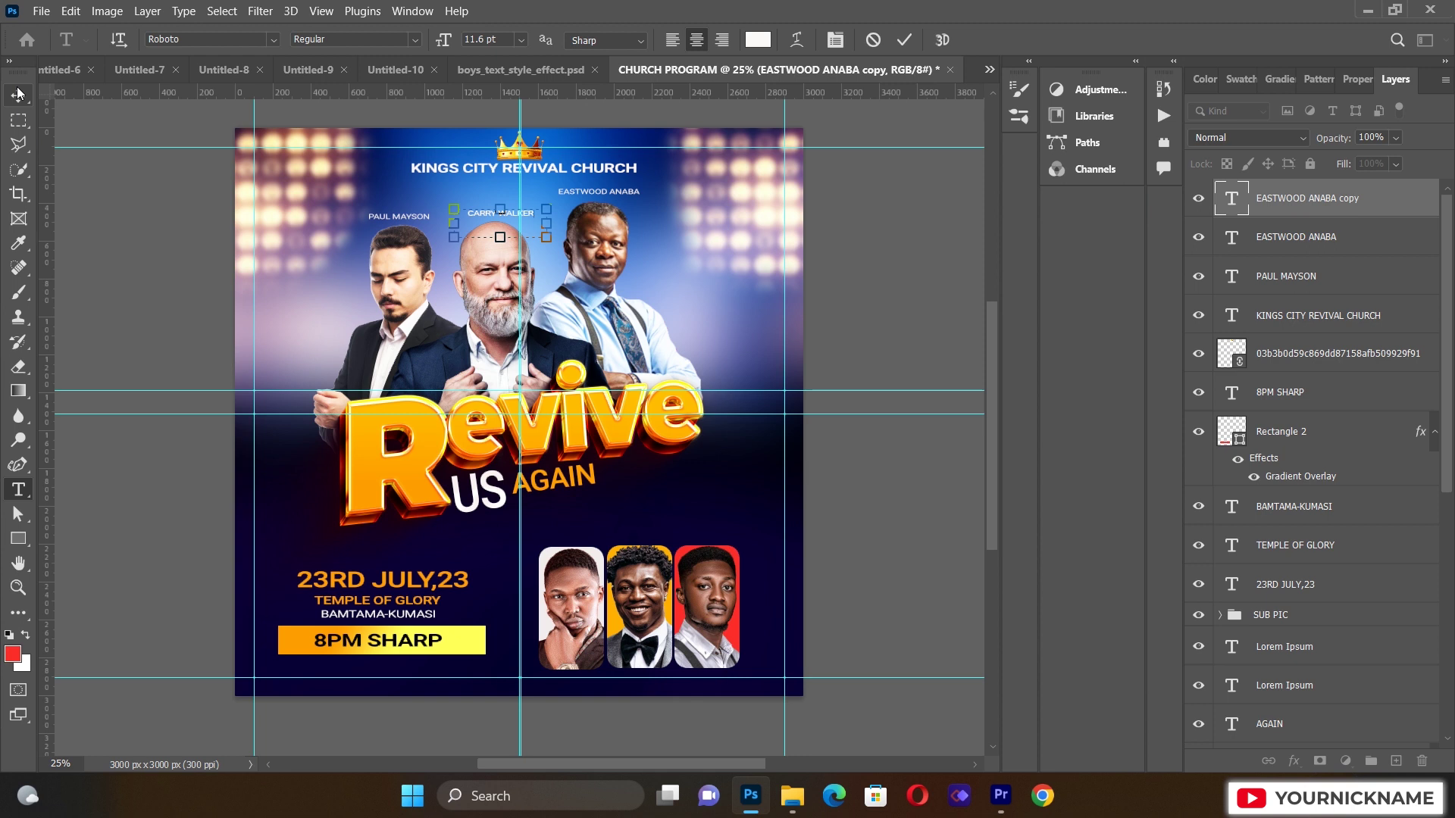
left_click(19, 94)
left_click(478, 217)
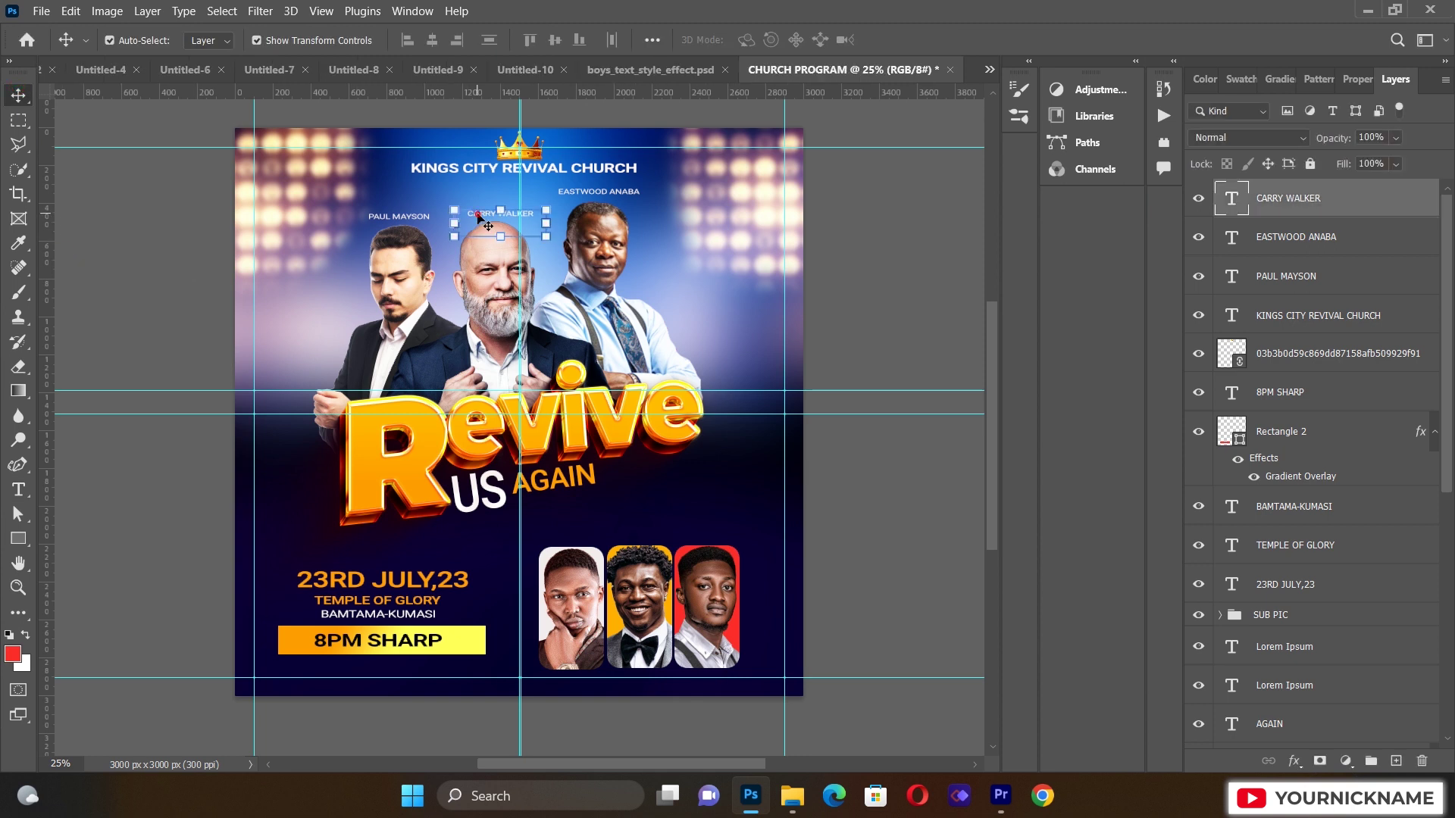
left_click_drag(487, 226, 626, 482)
Step: Nudge the copied text up and left under AGAIN and reduce its tilt
key("Up")
key("Up")
key("Up")
key("Up")
key("Left")
key("Left")
key("Left")
key("Left")
key("Left")
key("Left")
key("Left")
key("Left")
key("Left")
key("Left")
key("Left")
key("Left")
key("Left")
key("Left")
key("Left")
key("Left")
key("Left")
key("Left")
key("Left")
key("Left")
key("Up")
key("Up")
key("Up")
key("Up")
key("Up")
key("Up")
key("Up")
key("Up")
key("Up")
key("Up")
key("Up")
key("Up")
key("Left")
key("Left")
key("Left")
key("Left")
key("Left")
key("Left")
key("Left")
key("Left")
key("Left")
key("Left")
key("Left")
key("Left")
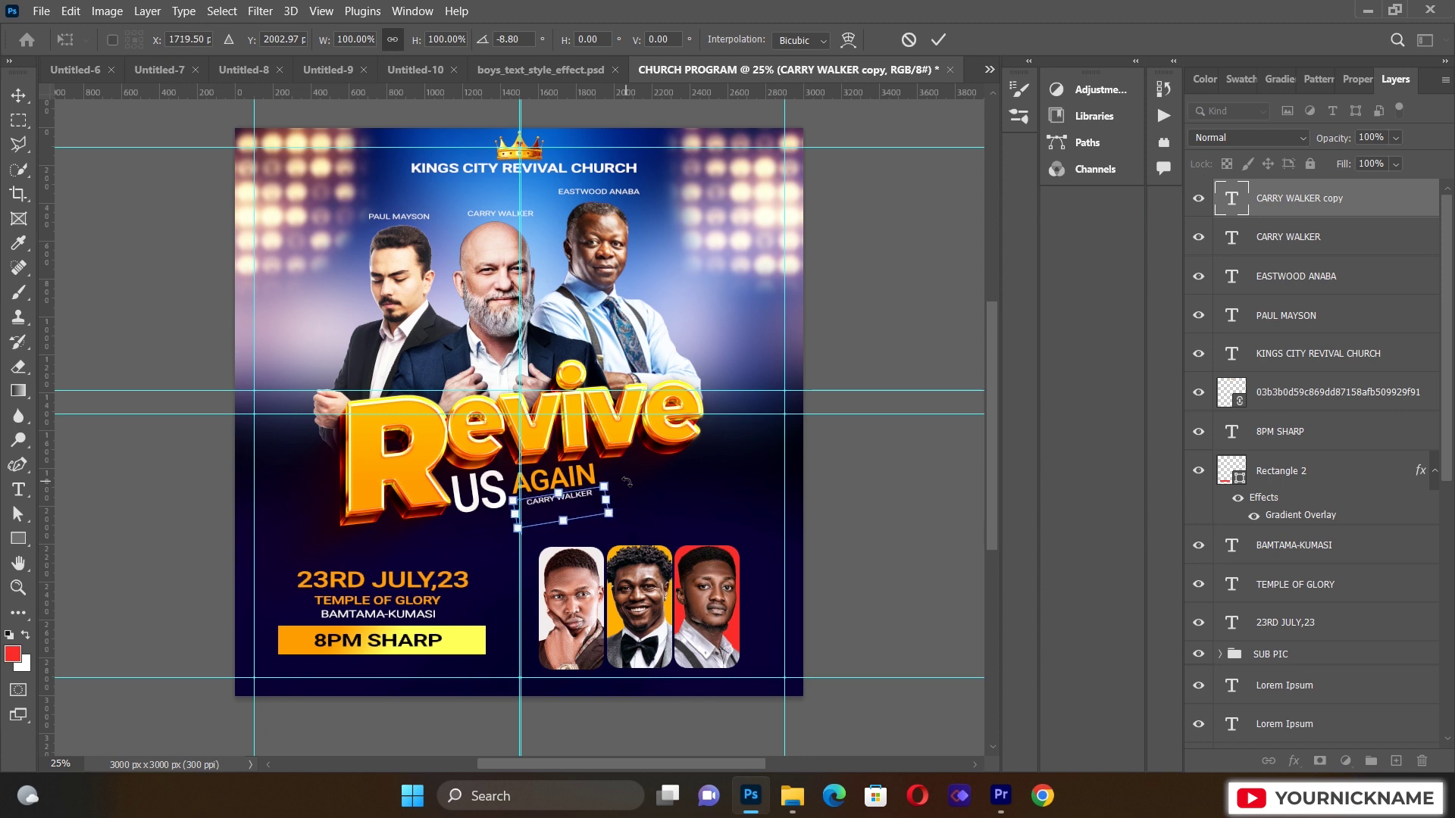
left_click_drag(627, 482, 632, 477)
Step: Change the copied text to ACTS 1:8 and enlarge it to about 114%
left_click(19, 489)
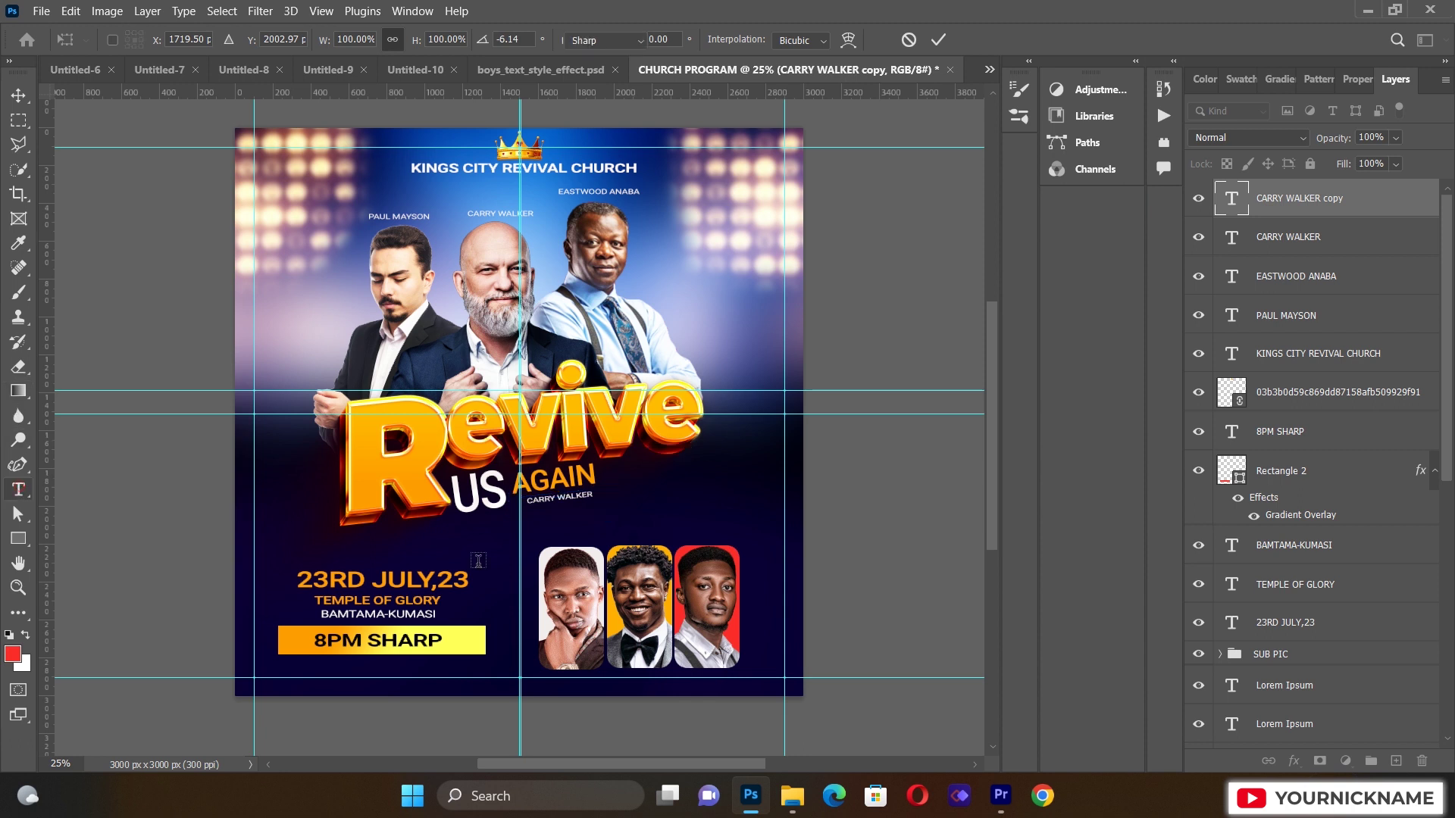
left_click(547, 498)
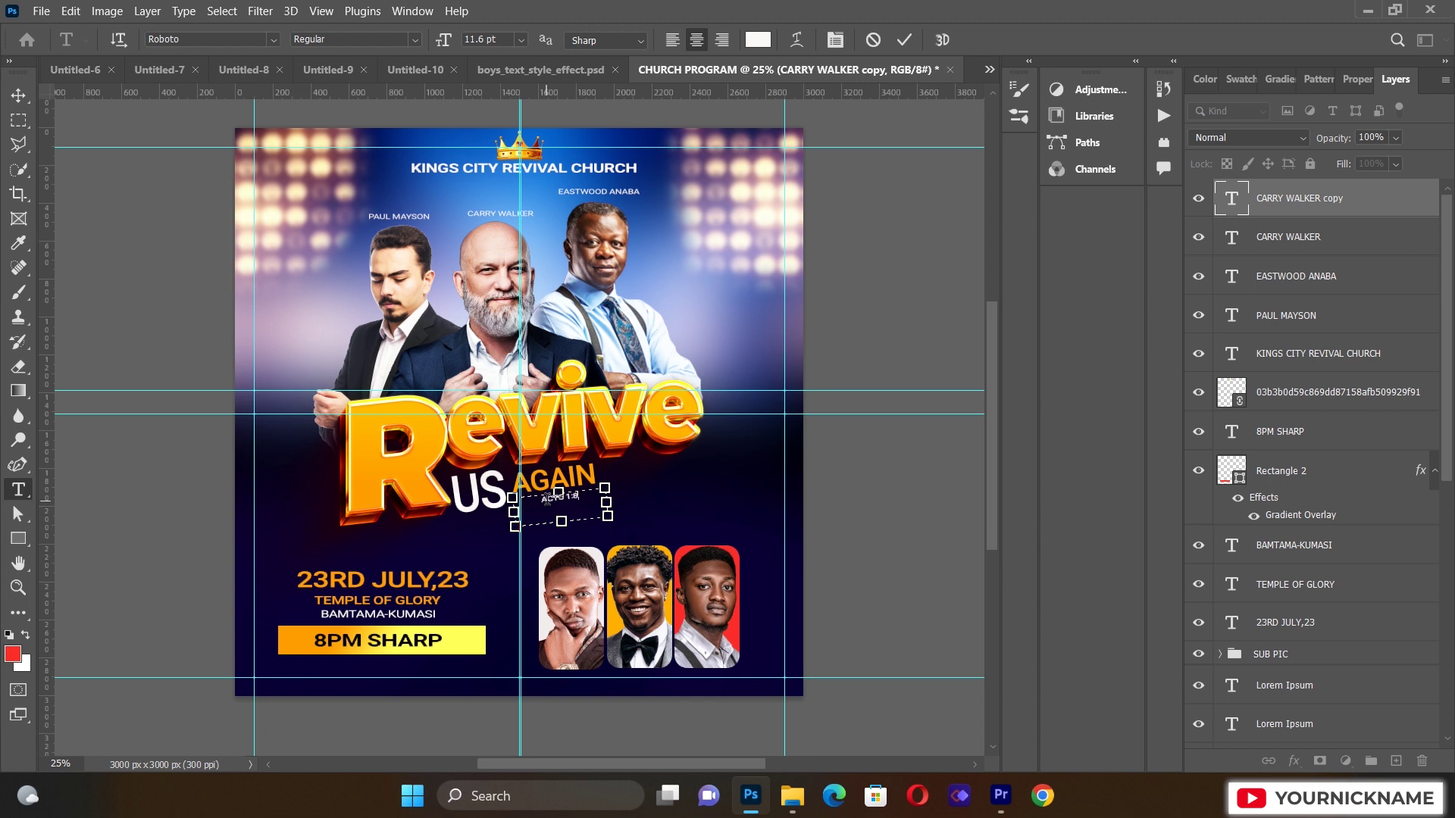
left_click(18, 95)
left_click_drag(608, 525, 606, 535)
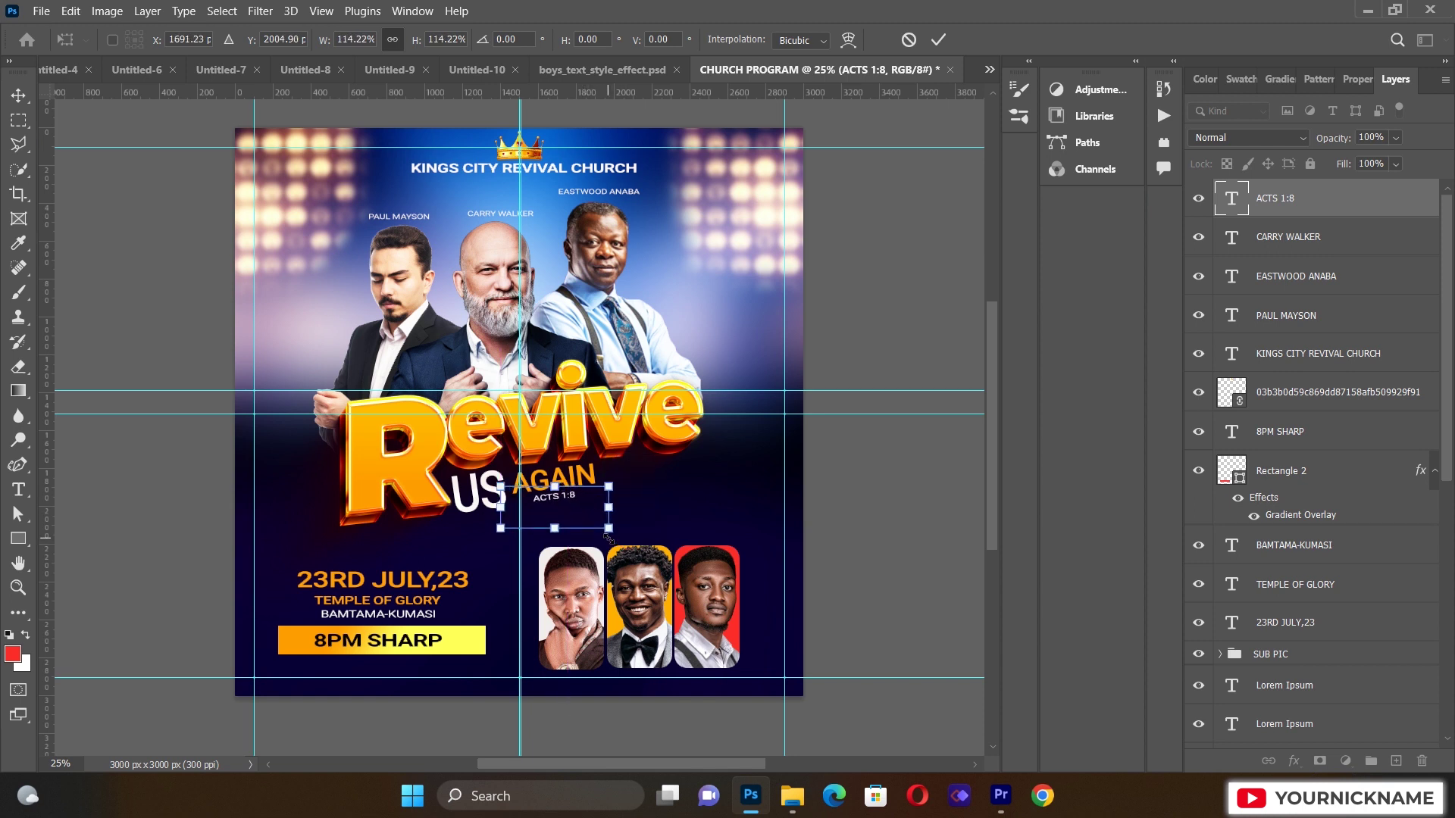
left_click(104, 315)
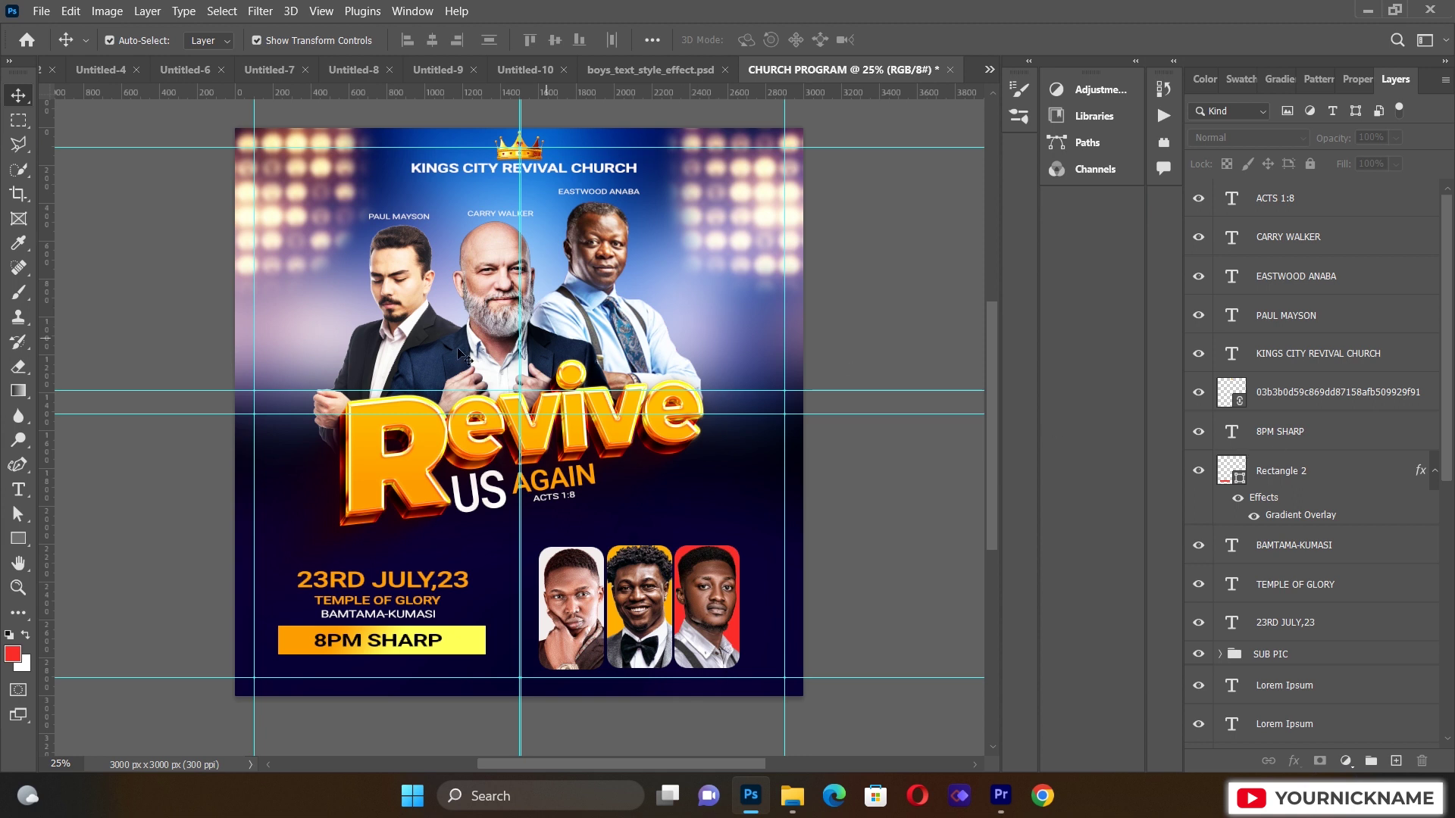
Step: Collapse the MAIN PICS group and nudge it right, two large steps then one pixel back
left_click(410, 318)
left_click(1249, 659)
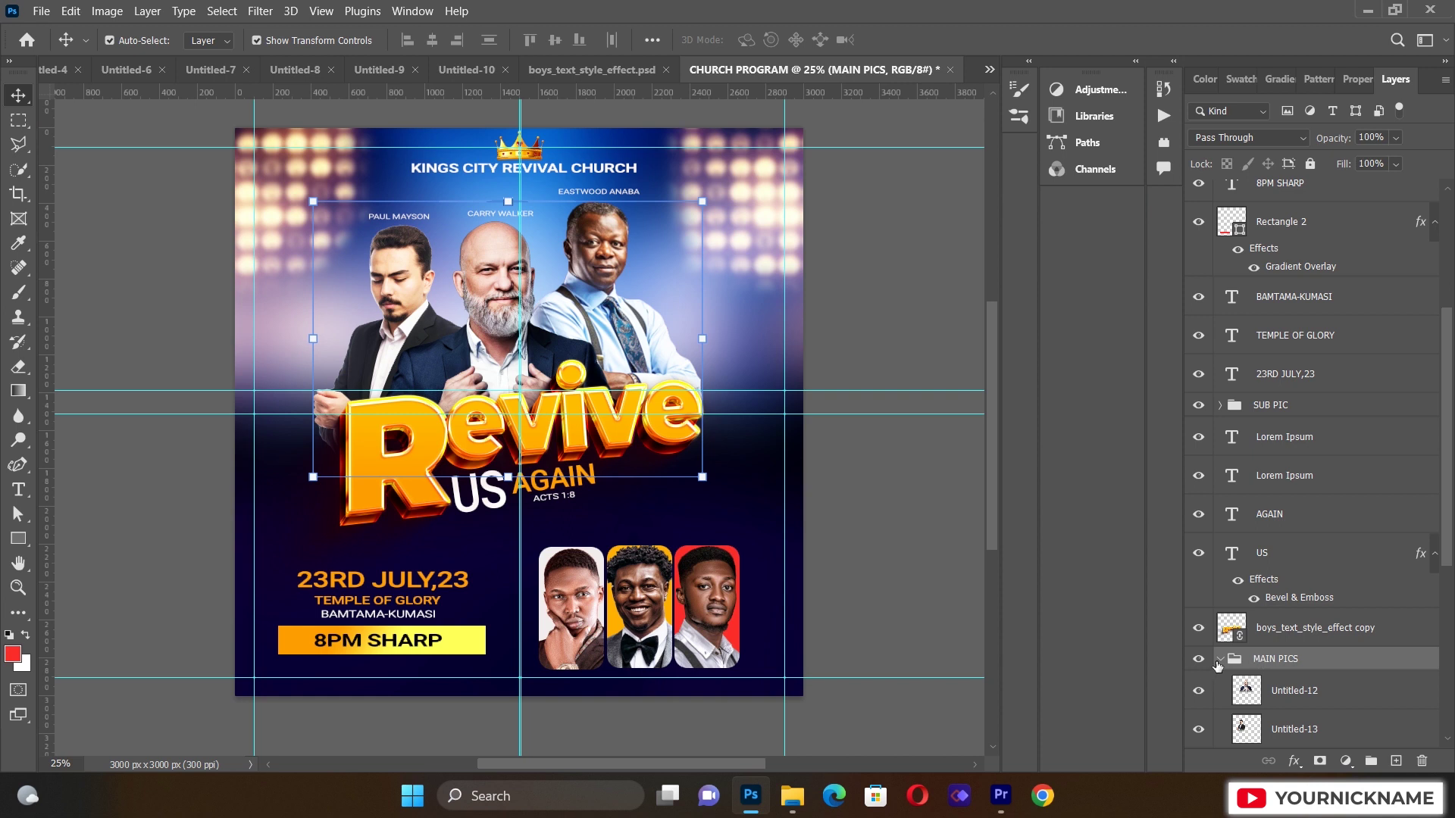
left_click(1220, 660)
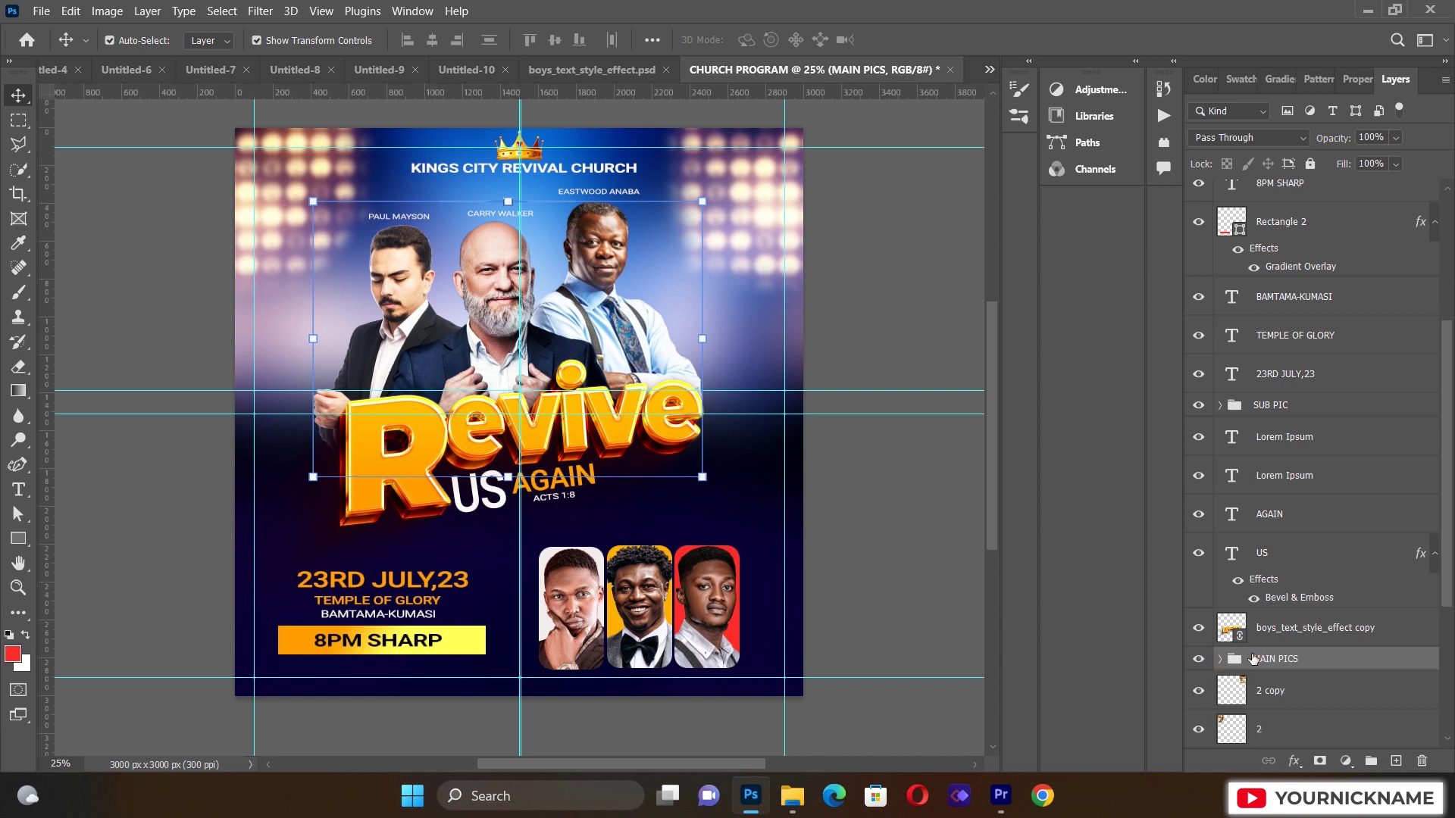
key("shift+Right")
key("shift+Right")
key("shift+Right")
key("shift+Right")
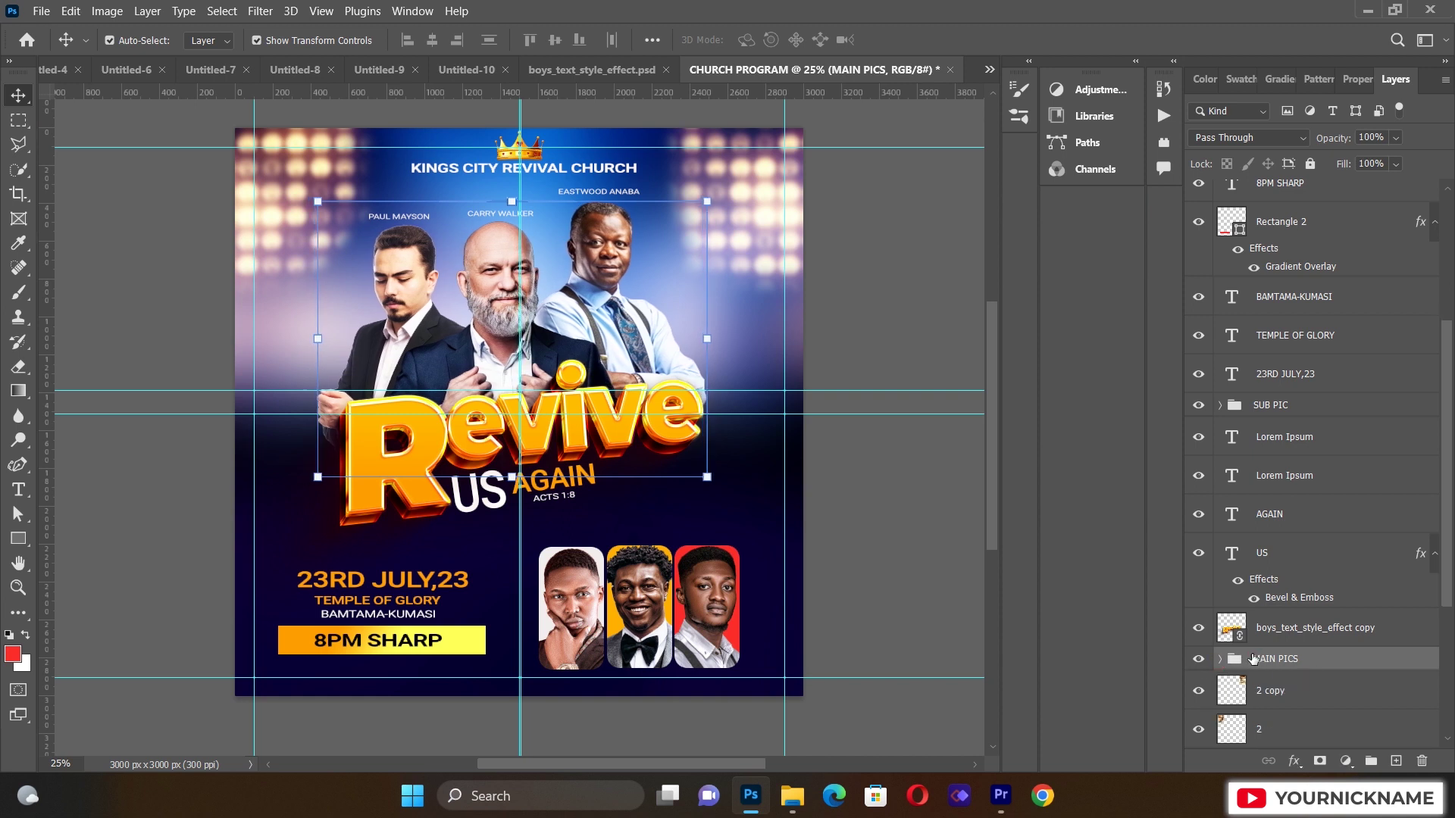
key("shift+Right")
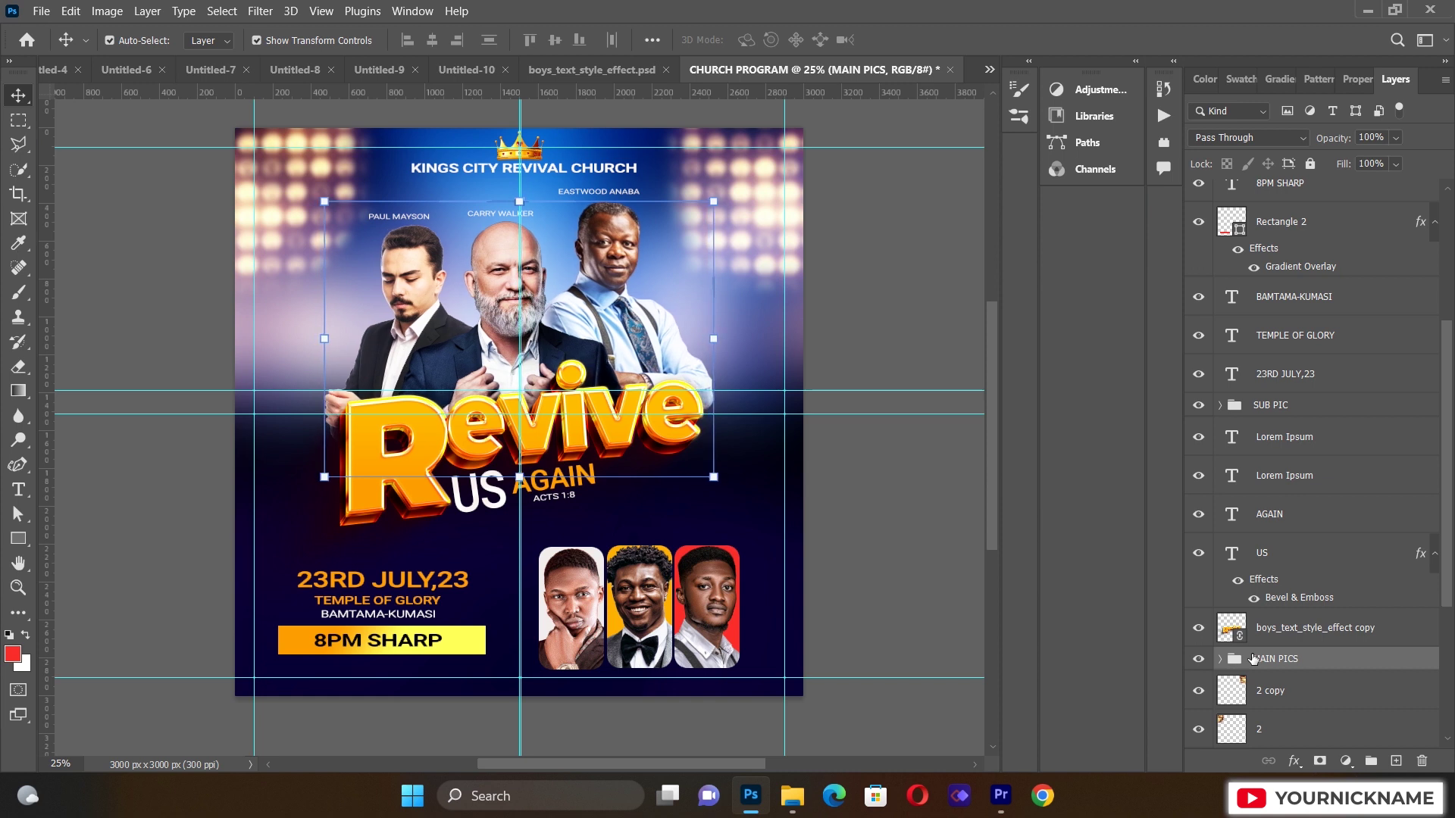
key("Left")
key("Left")
key("Left")
key("Left")
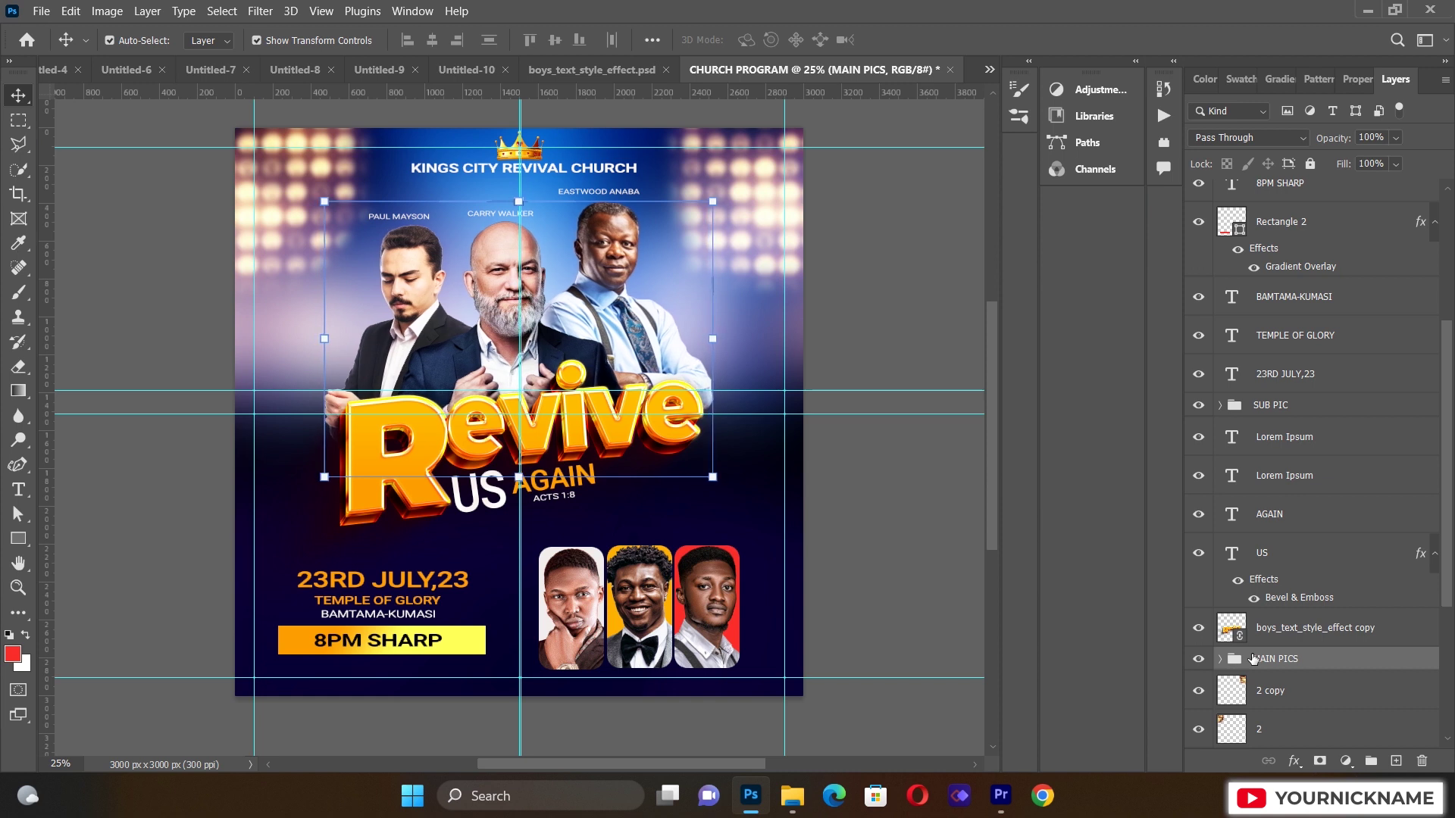
Step: Shift the orange 3D Revive title artwork about 7 px to the right
left_click(109, 468)
left_click(371, 466)
key("shift+Right")
key("shift+Right")
key("shift+Right")
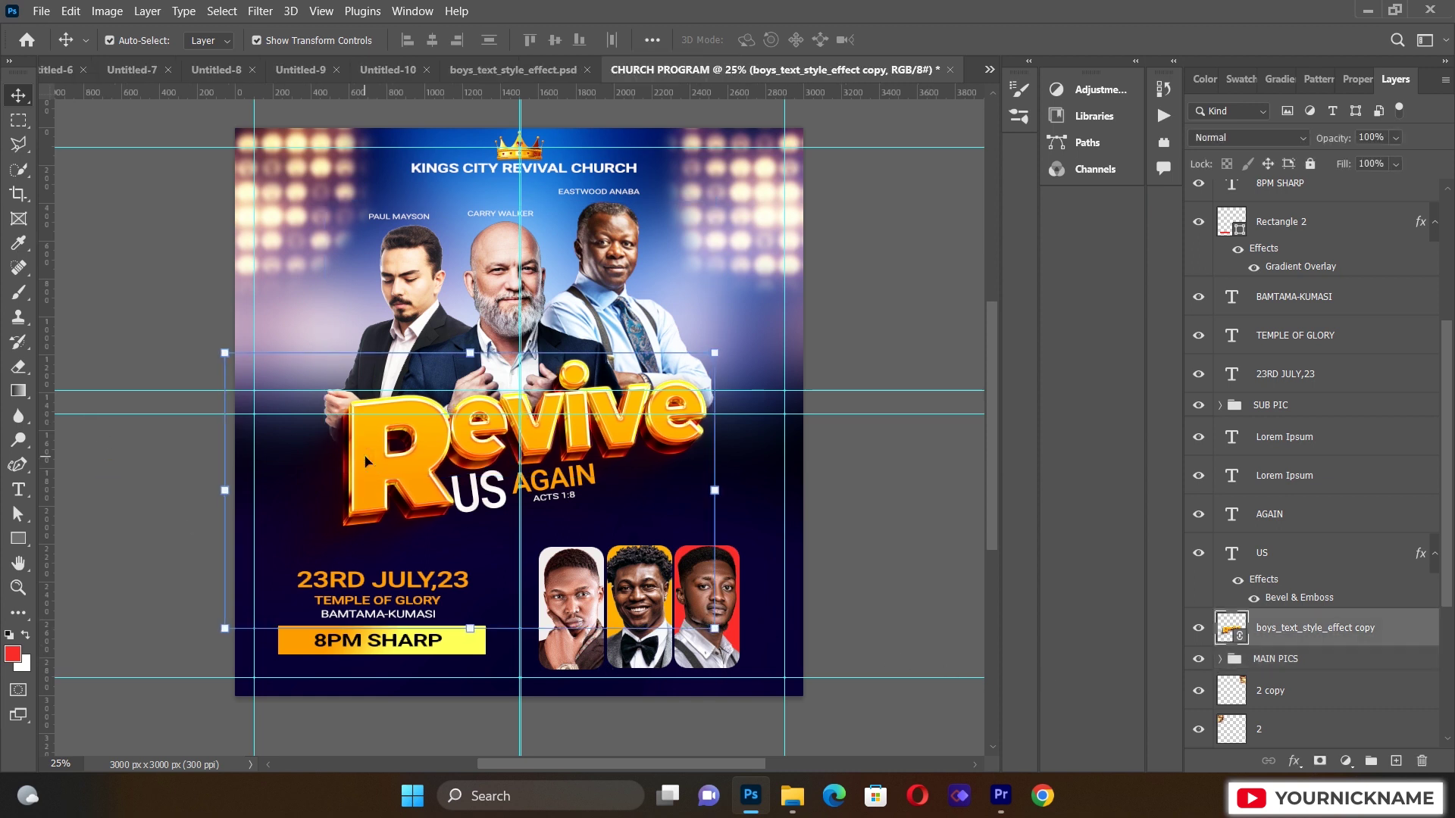
key("shift+Right")
key("shift+Right")
key("shift+Right")
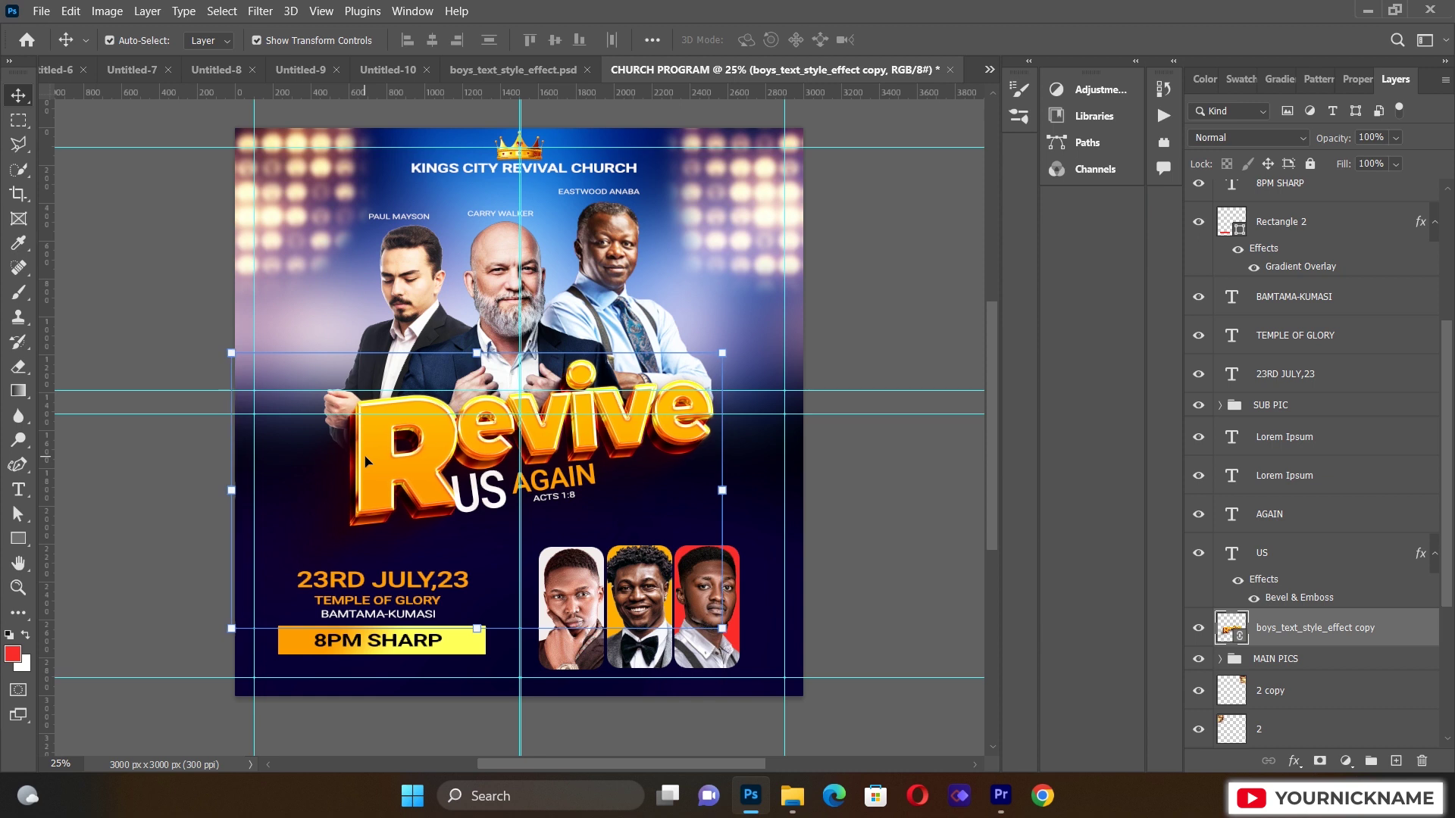
key("shift+Left")
key("shift+Left")
key("shift+Left")
key("shift+Left")
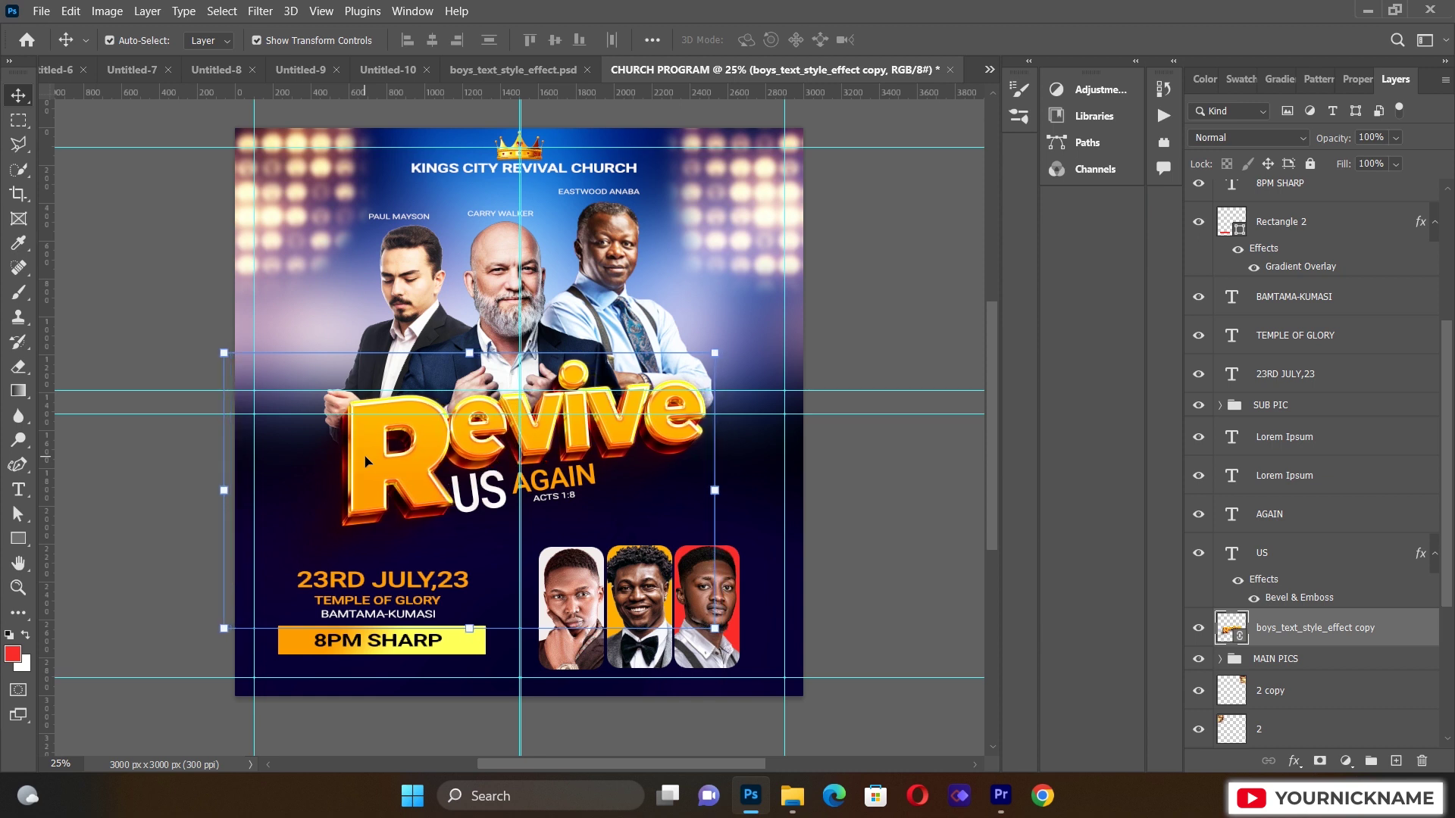
left_click(475, 506)
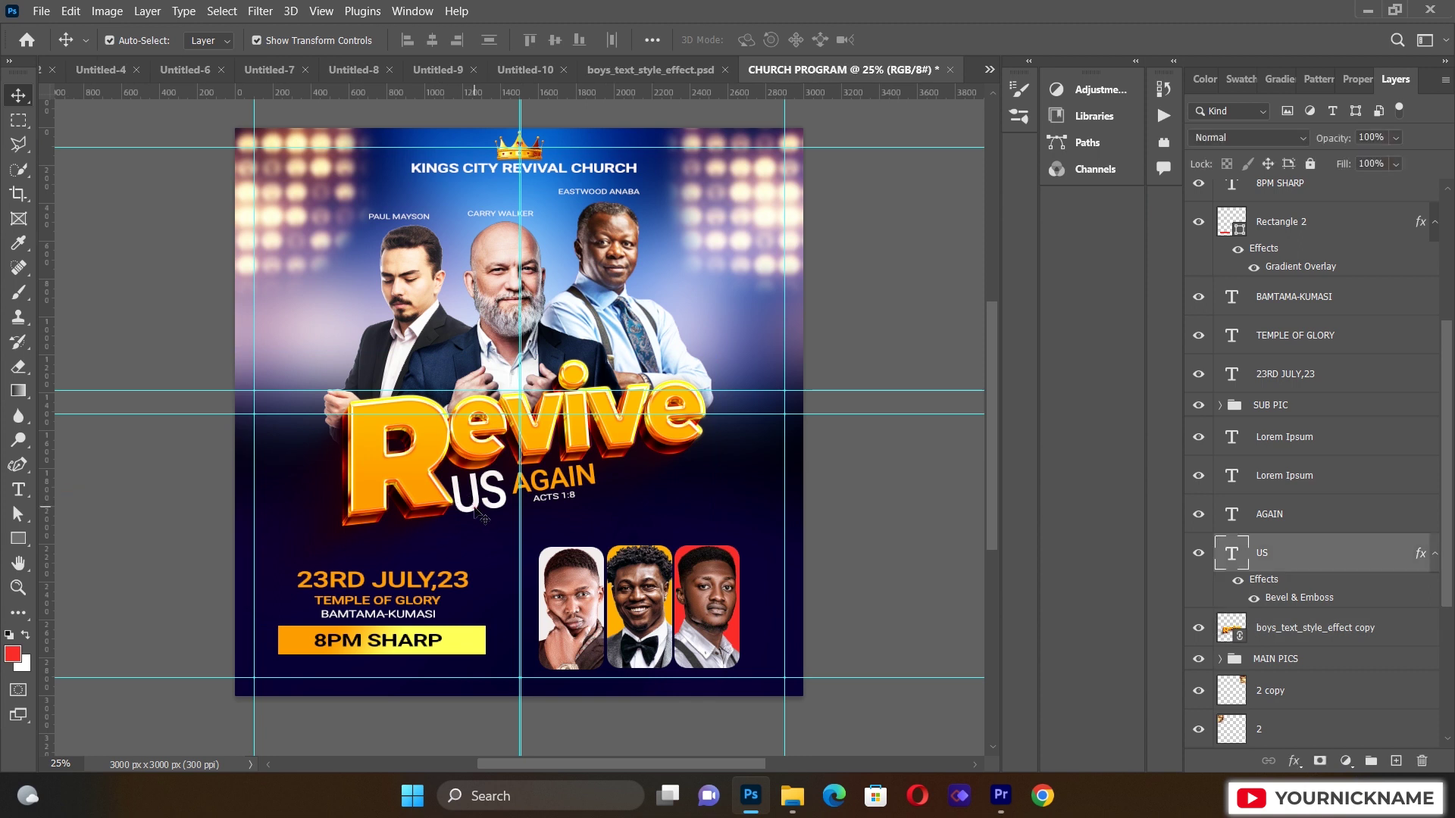
Step: Nudge the US text layer, then the AGAIN text layer, one large step right each
key("shift+Right")
key("shift+Right")
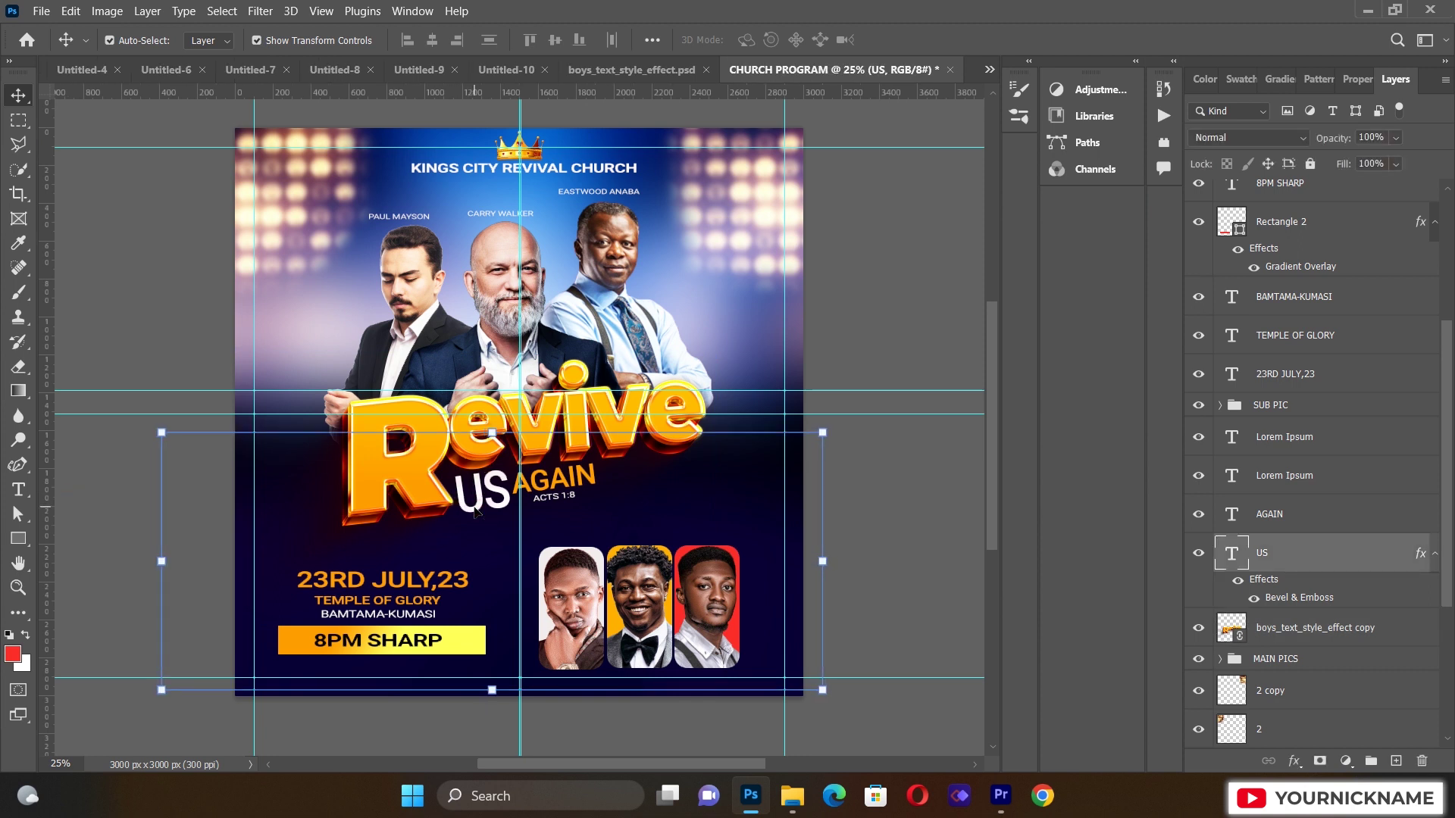
left_click(906, 446)
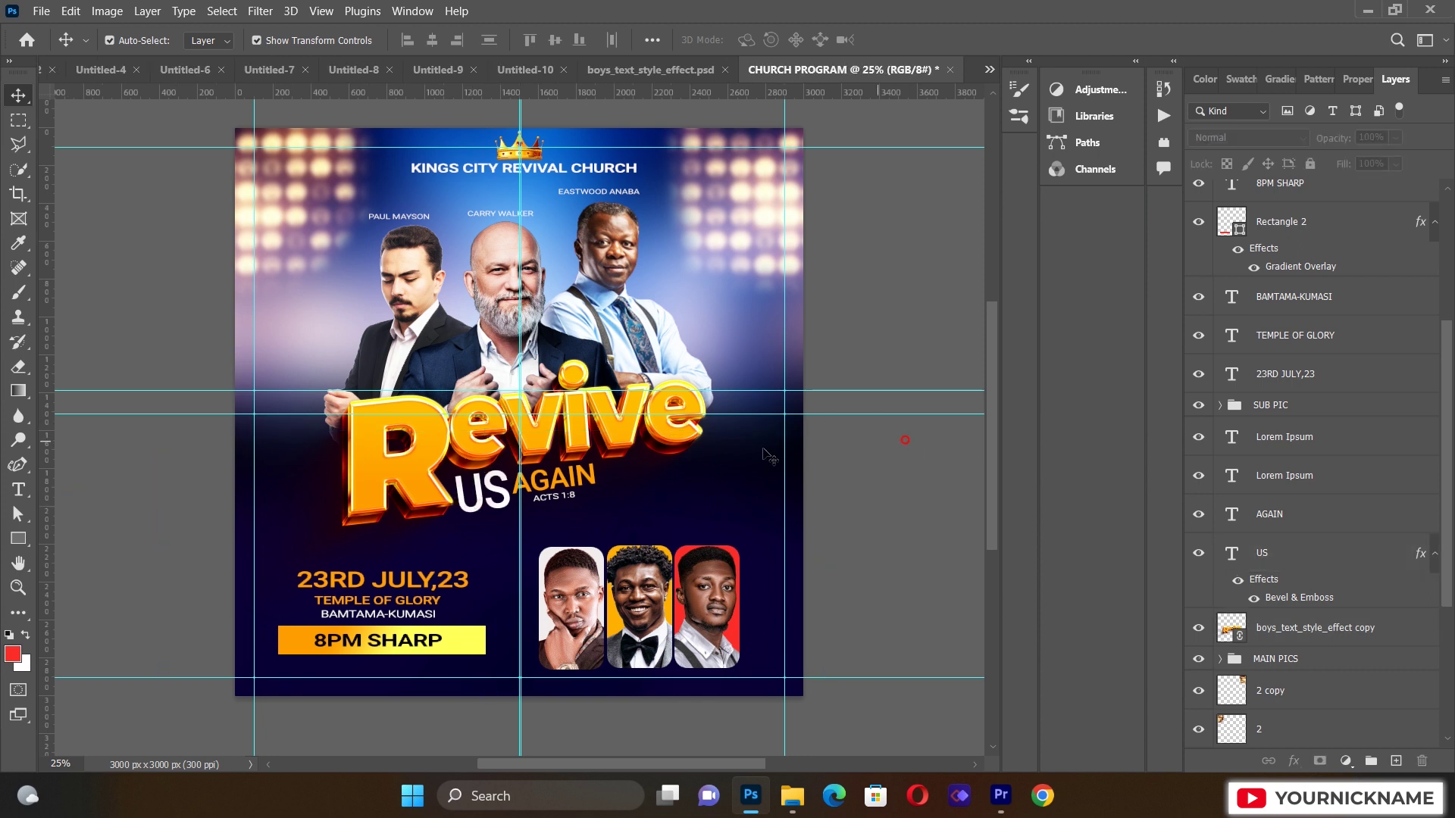
left_click(597, 485)
key("shift+Right")
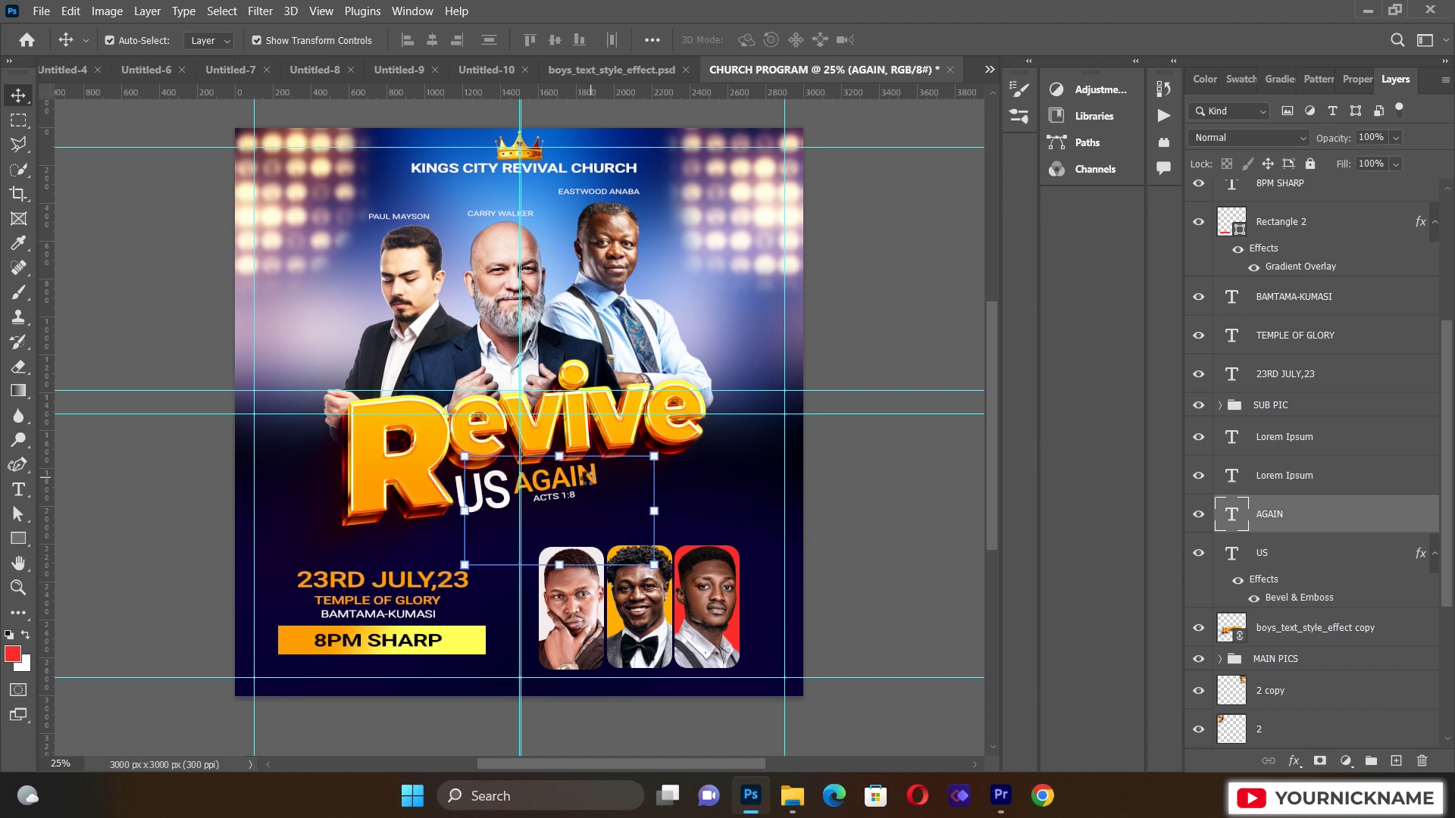
left_click(168, 514)
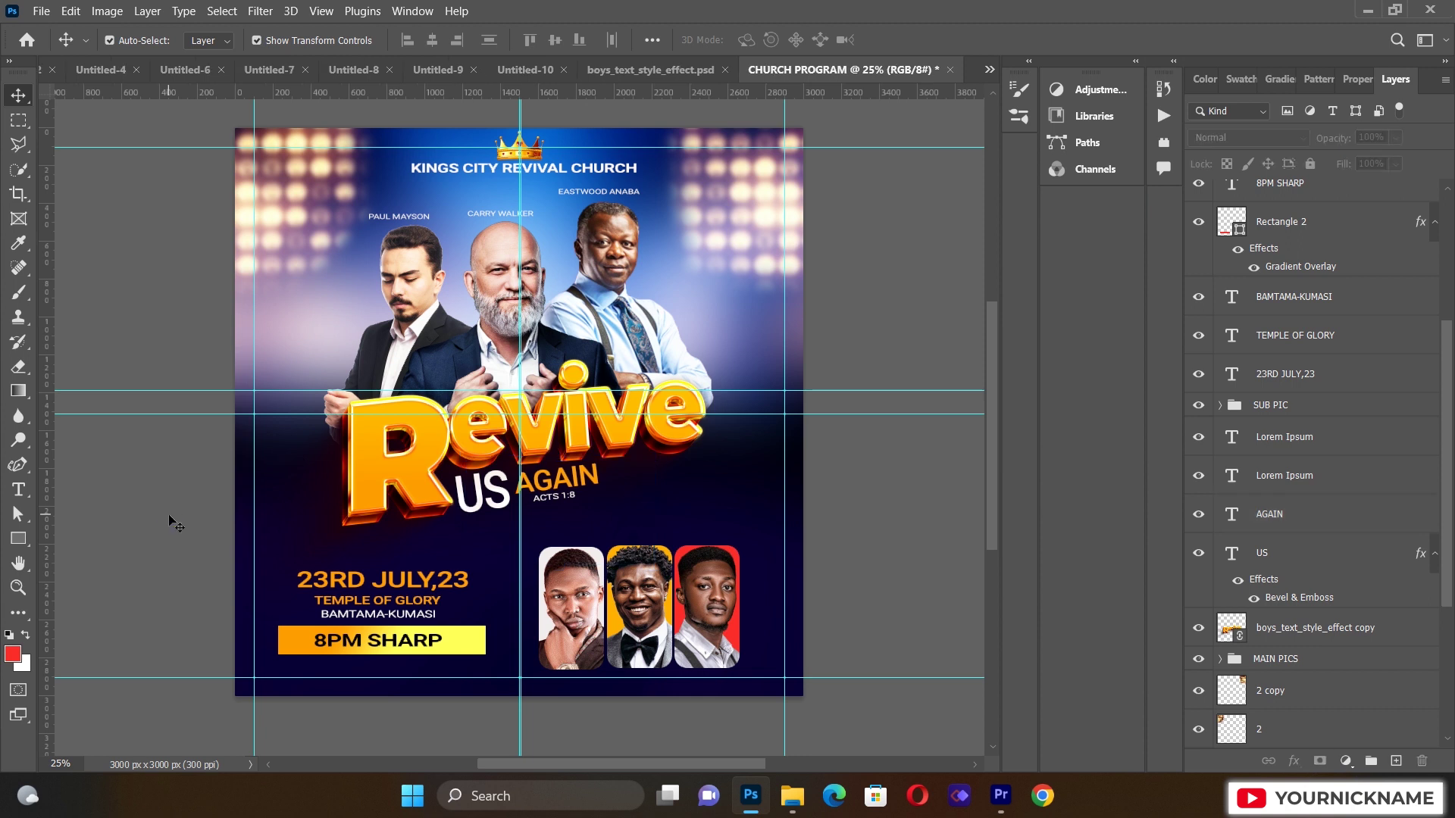